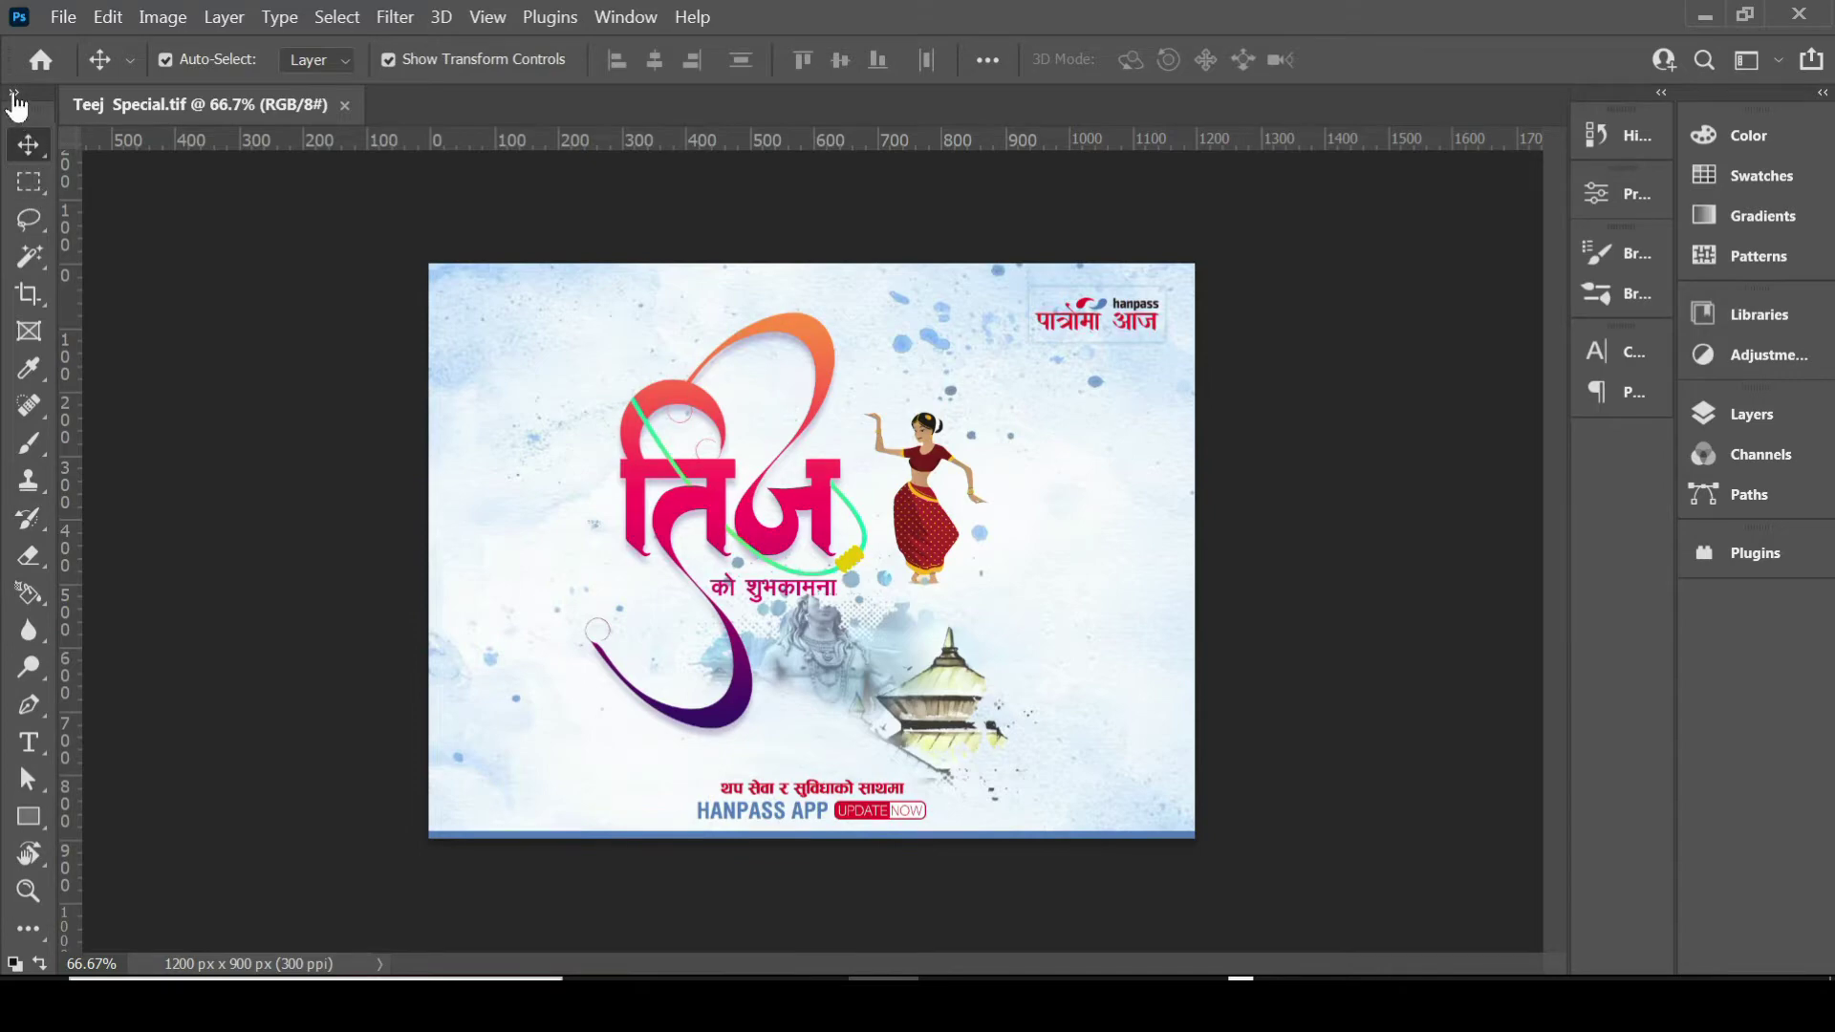
Expand the toolbar so the tools show in two columns.
click(15, 94)
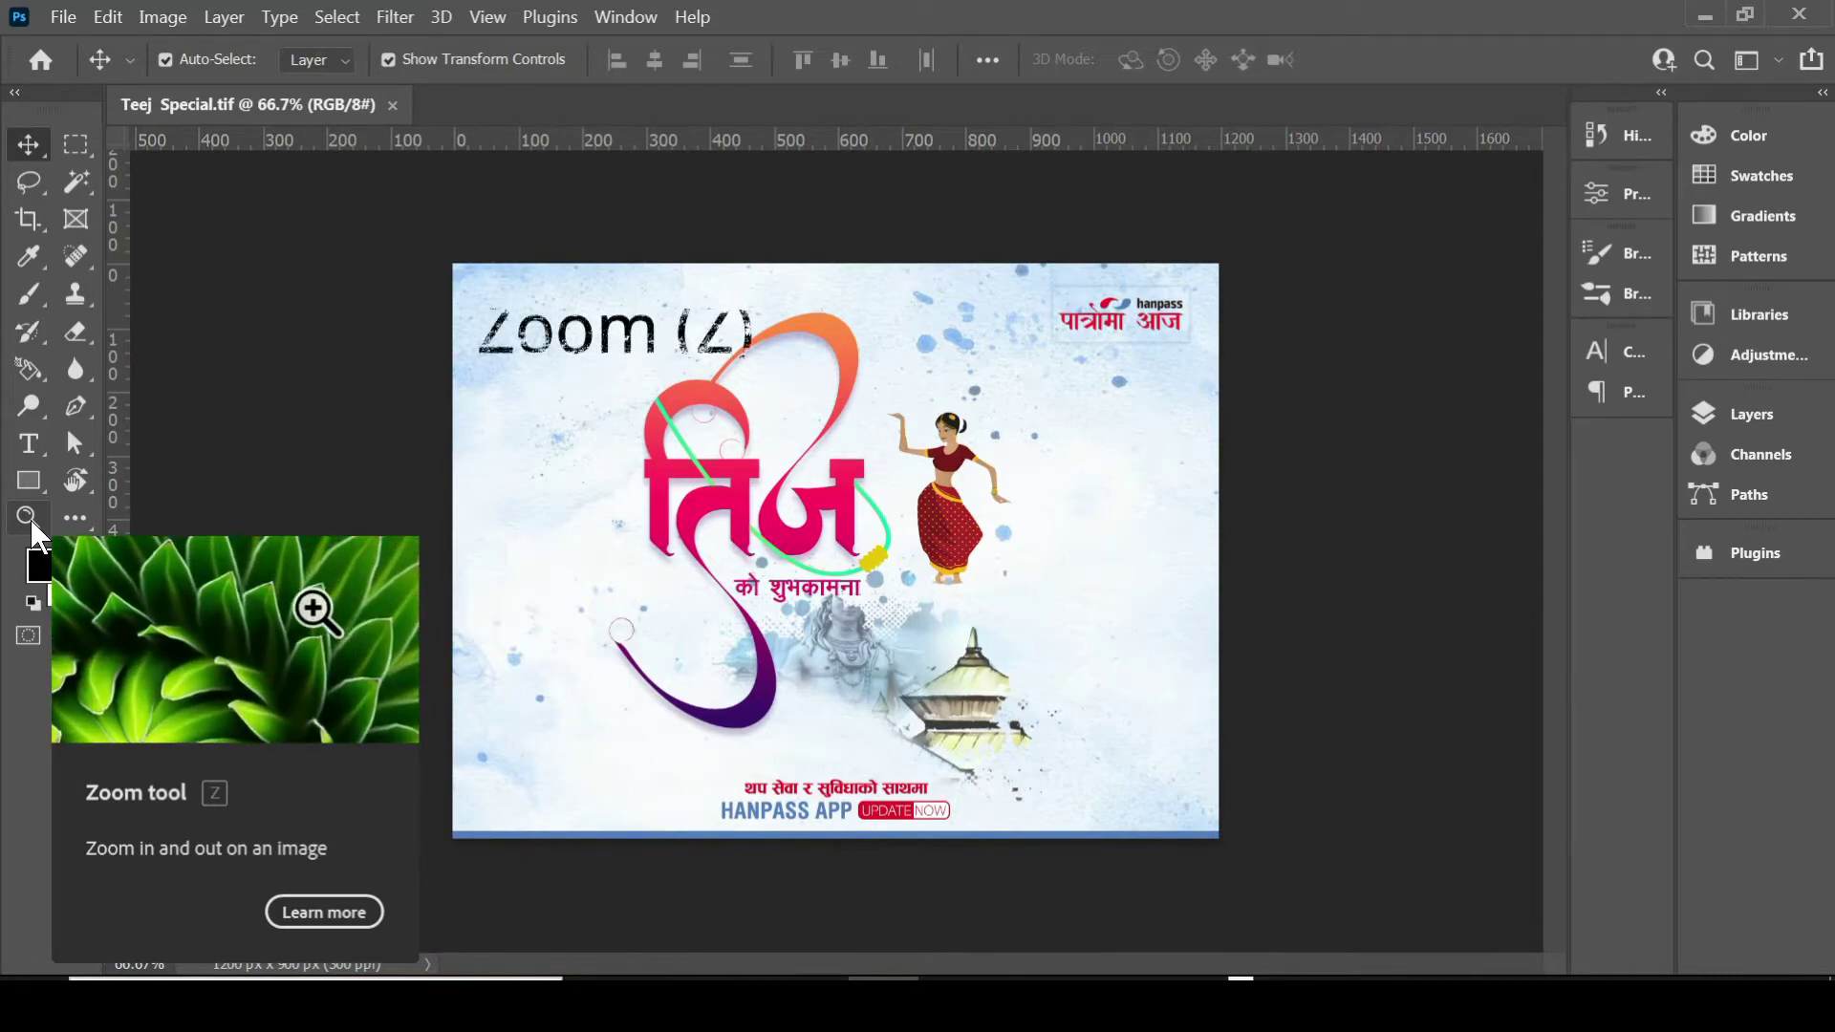
Zoom into the poster with the Zoom tool, then zoom back out in Zoom Out mode.
click(31, 523)
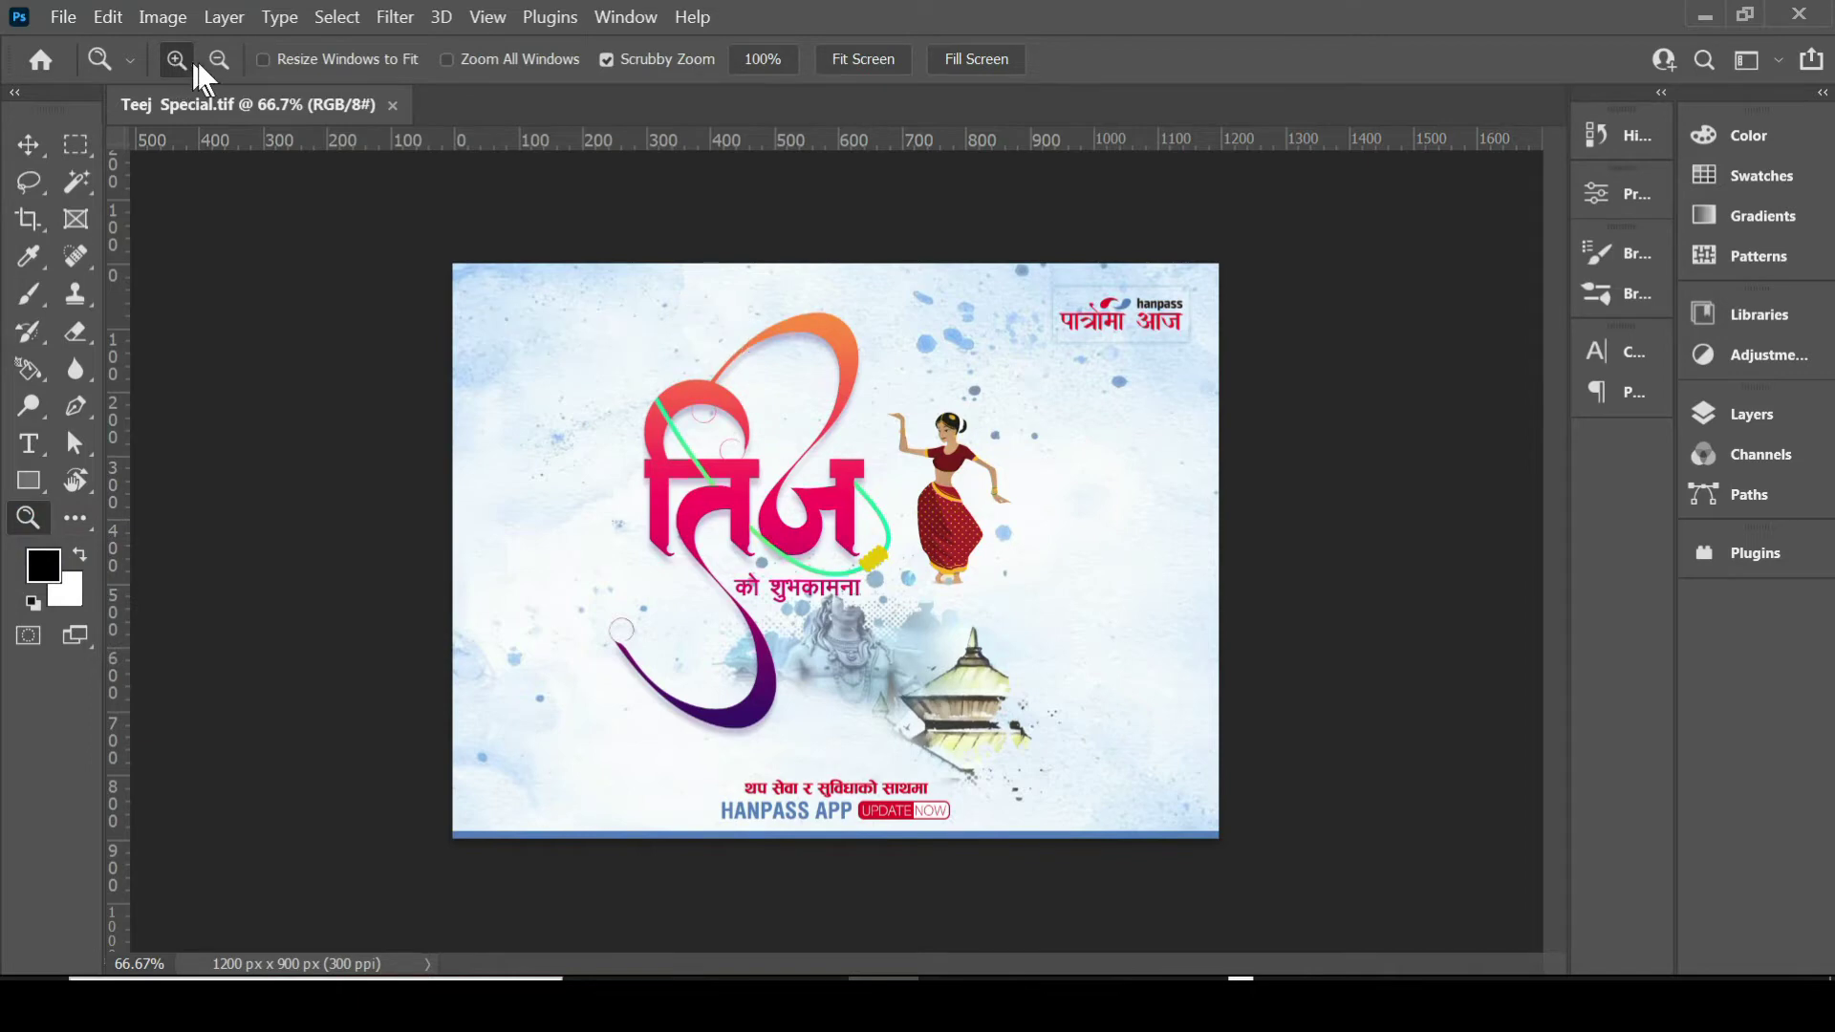
click(739, 504)
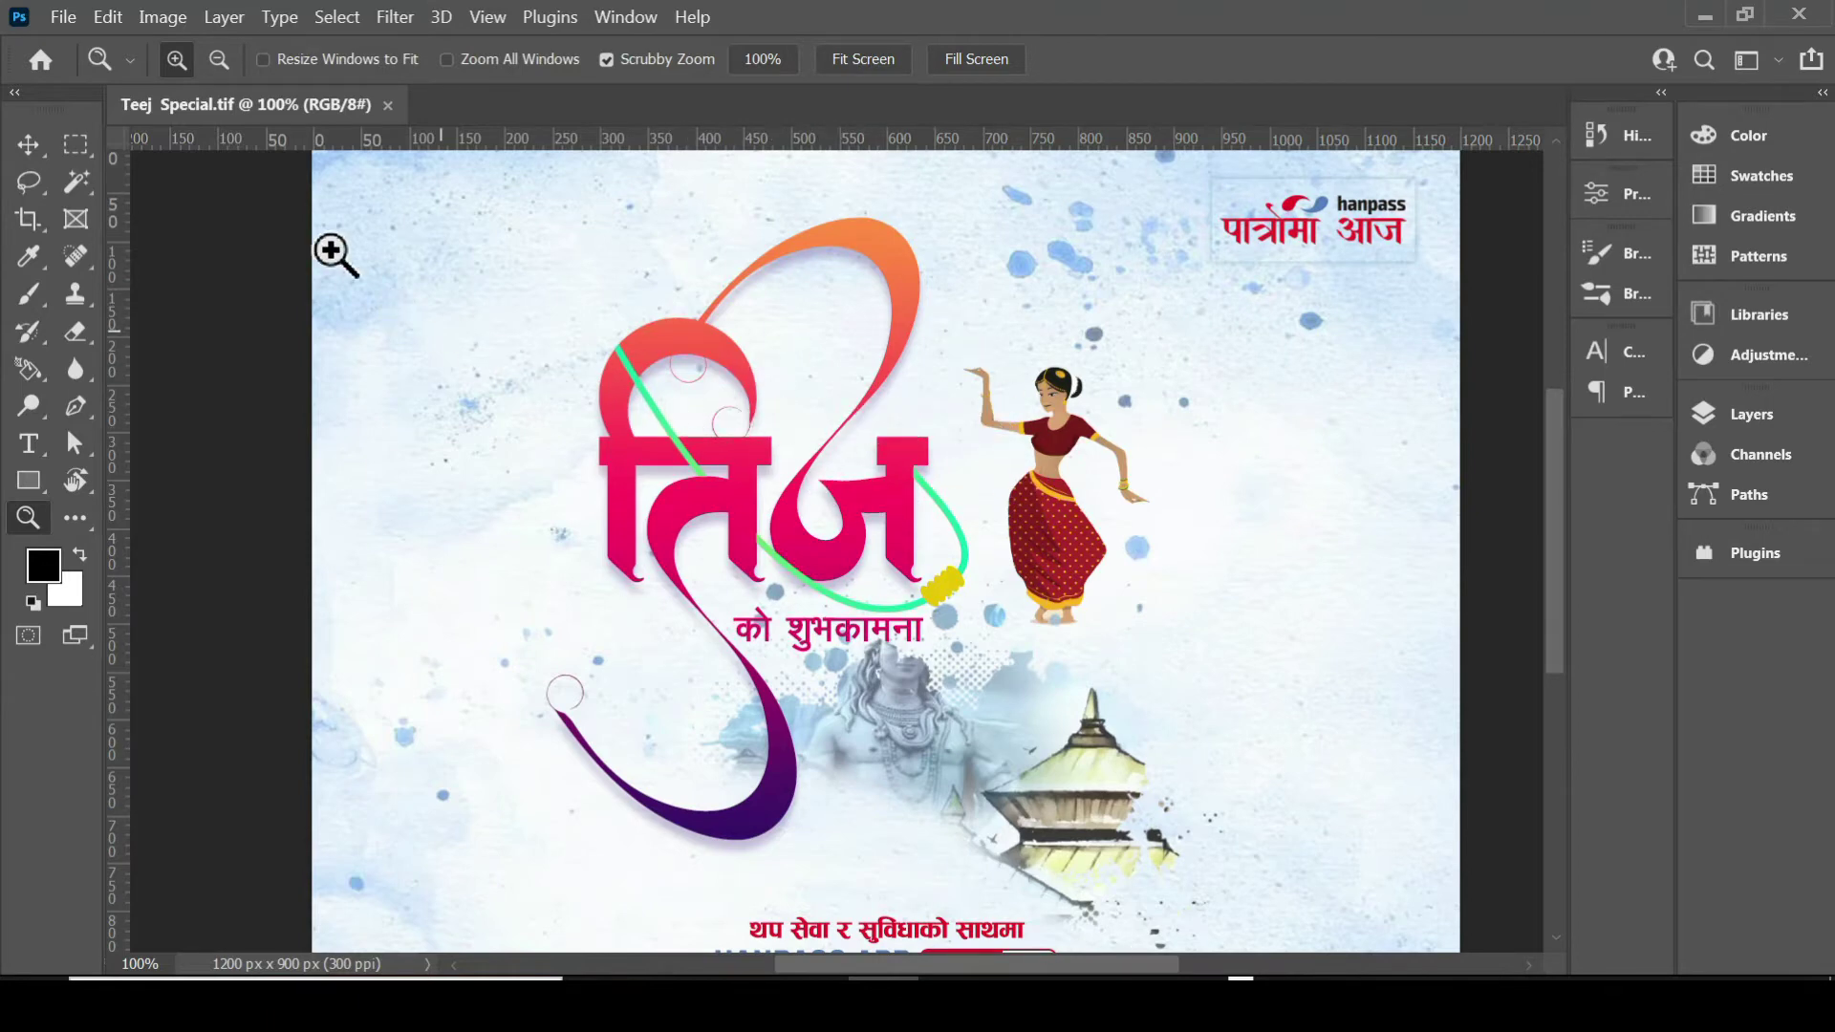
click(219, 60)
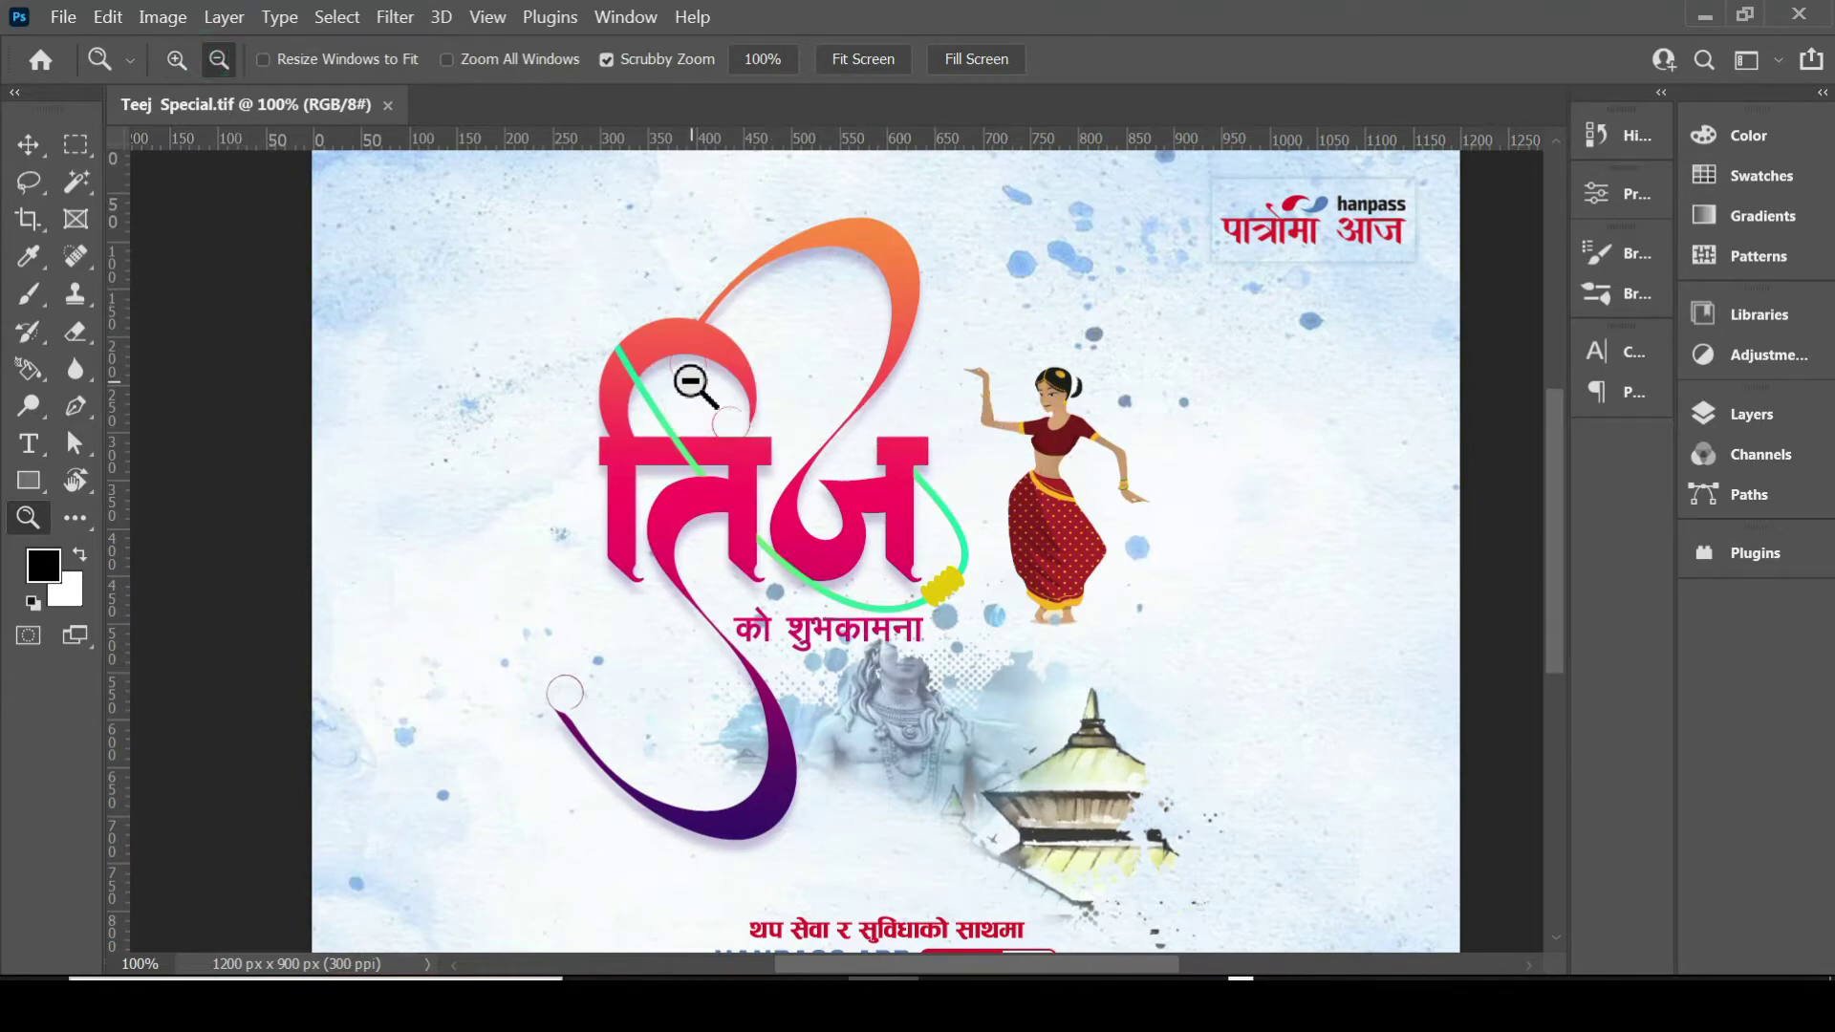
click(708, 402)
click(832, 506)
click(860, 535)
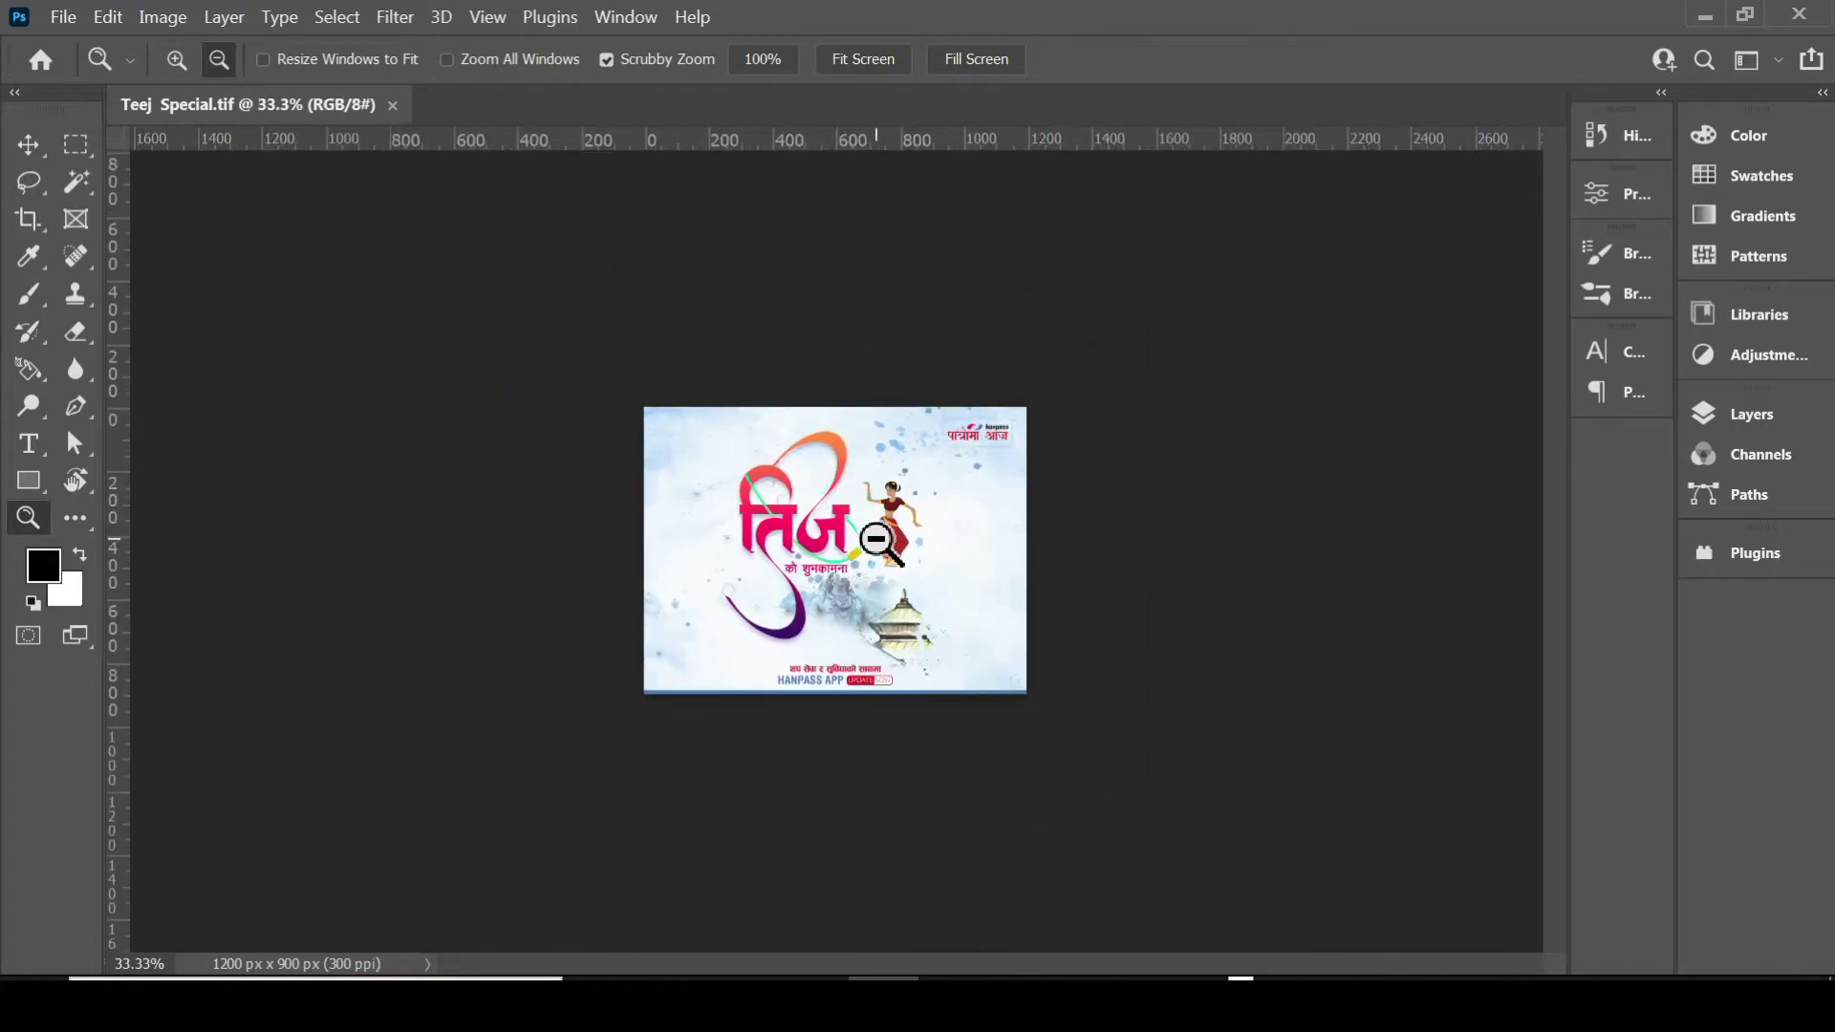
click(876, 540)
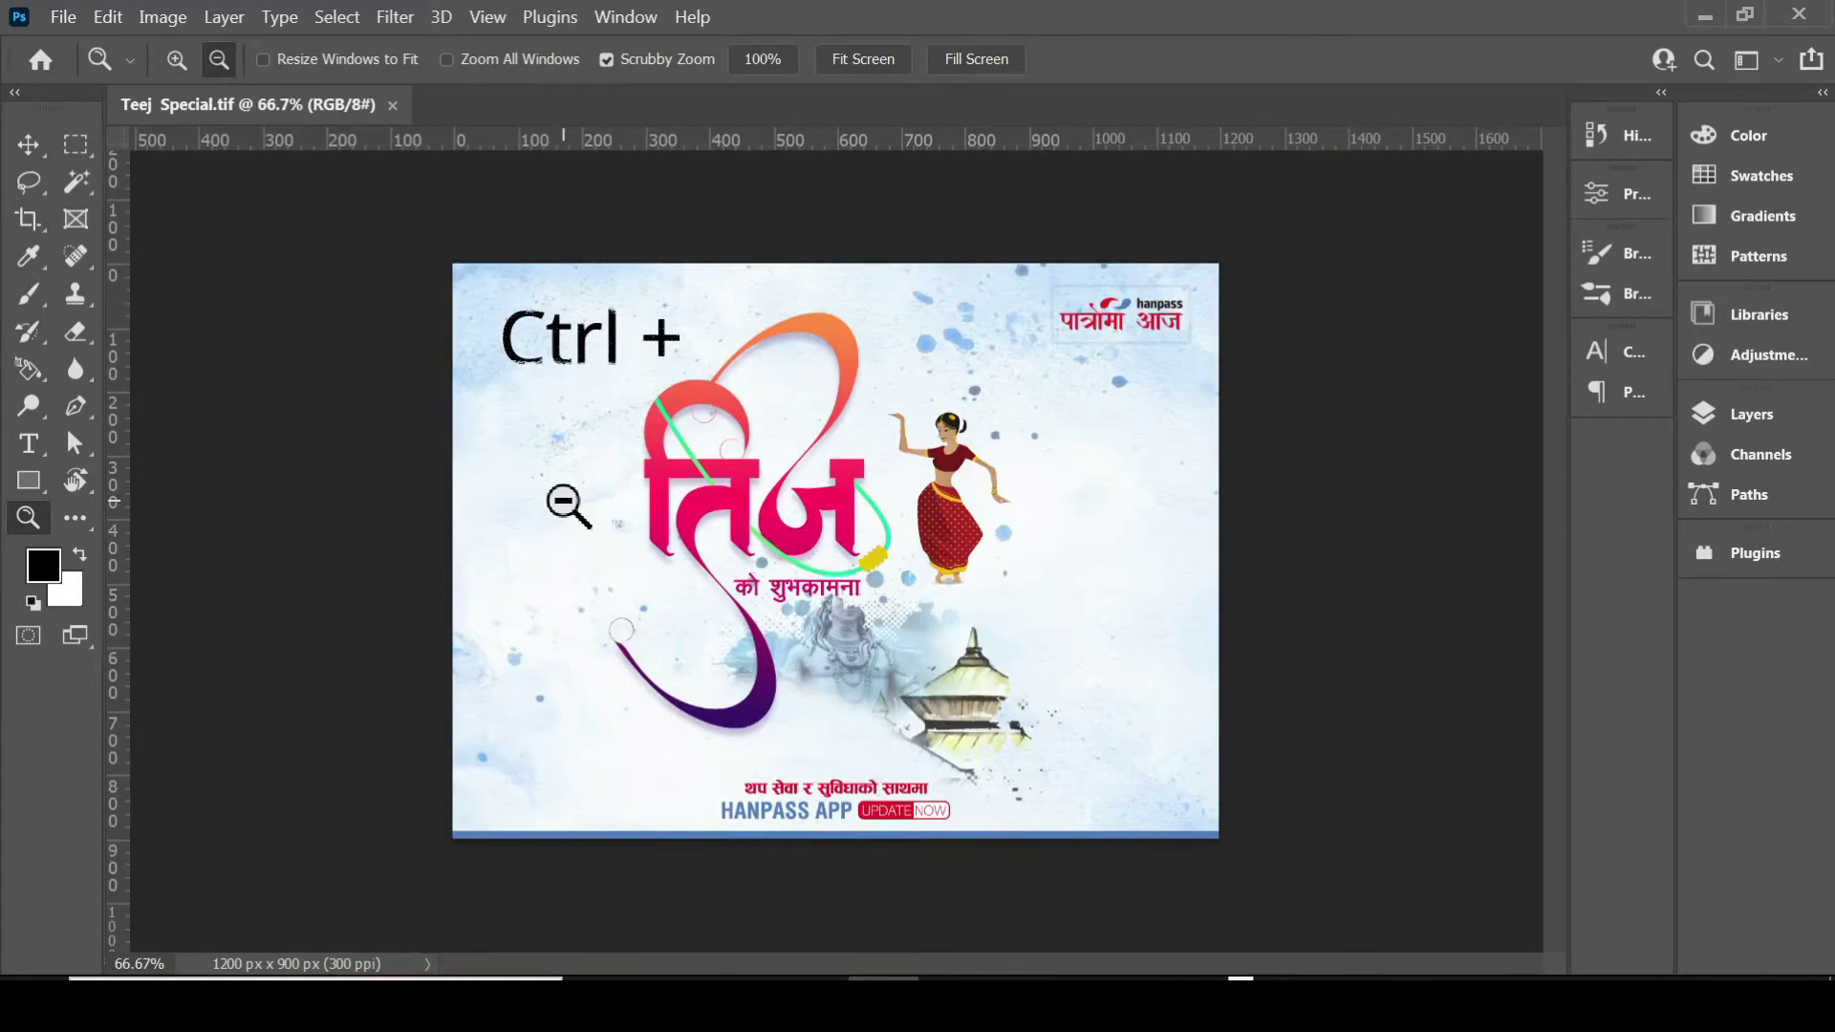
Zoom in twice with Ctrl+ and back out twice with Ctrl- to see the whole poster.
key(ctrl+plus)
key(ctrl+plus)
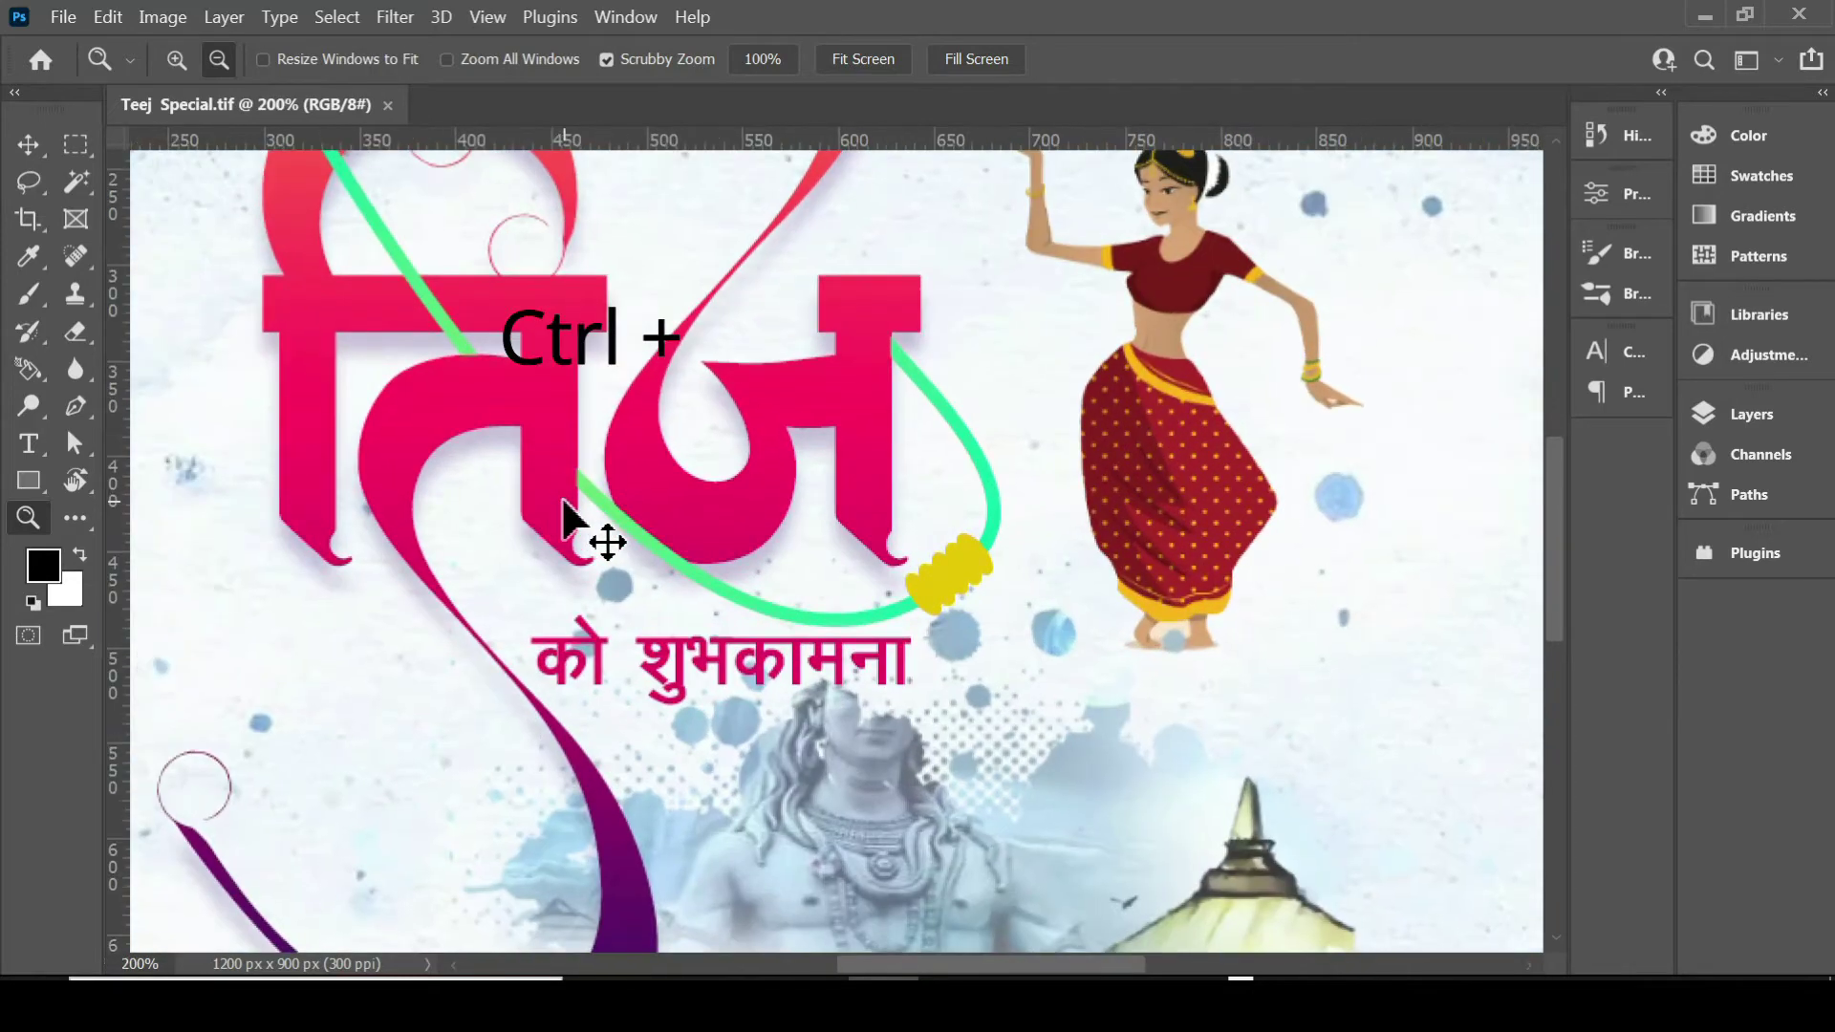
key(ctrl+plus)
key(ctrl+plus)
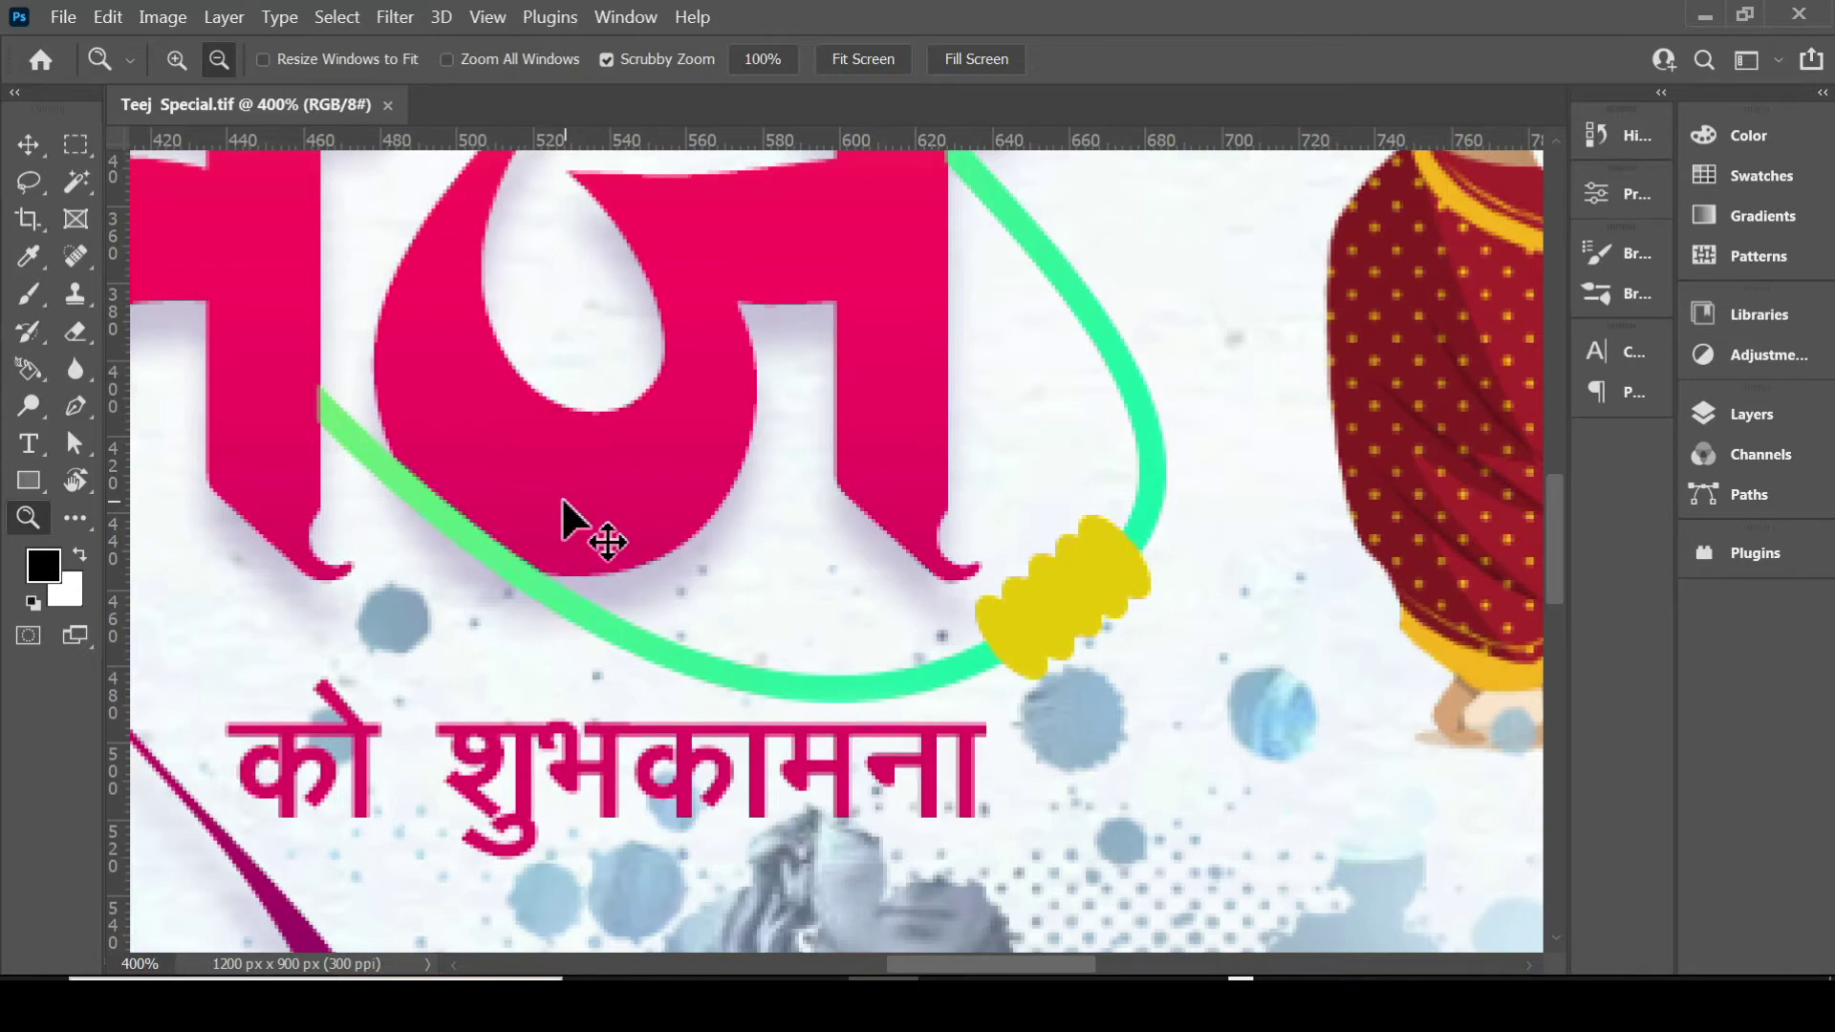
key(ctrl+minus)
key(ctrl+minus)
key(ctrl+minus)
key(ctrl+minus)
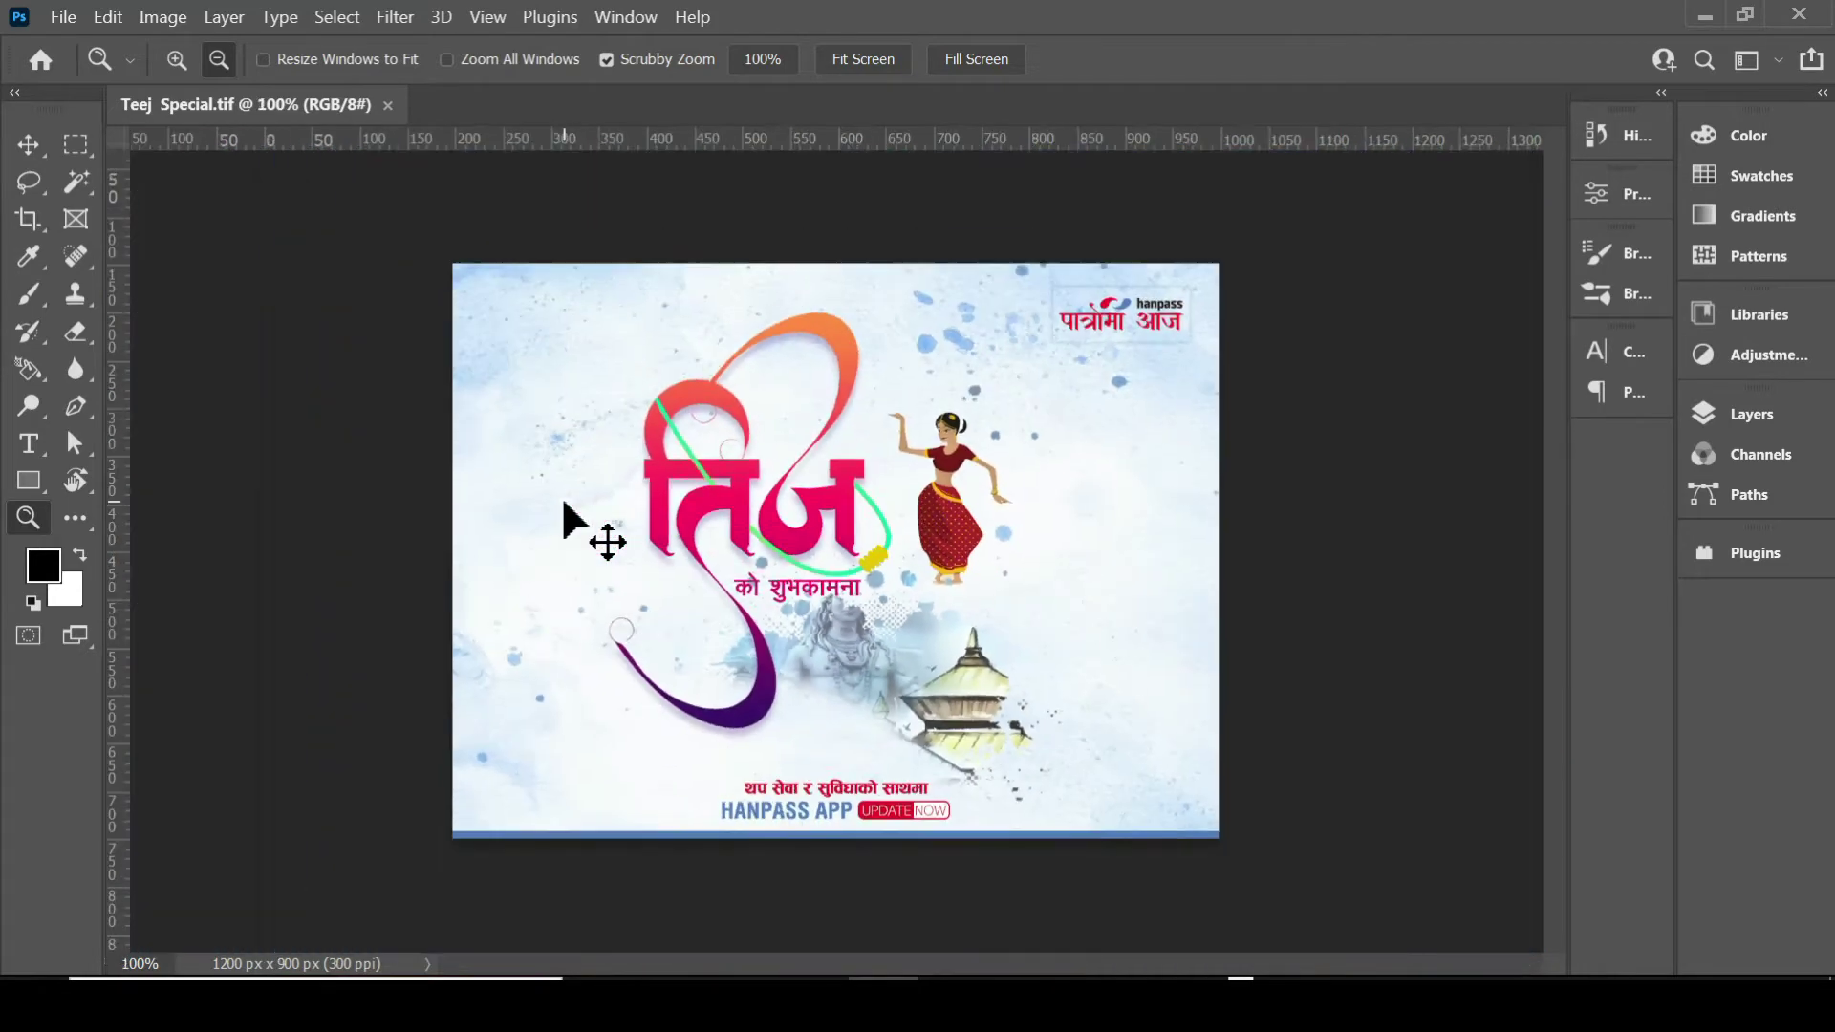
key(ctrl+minus)
Zoom in slightly, pick the Move tool, and toggle between Zoom (Z) and Move (V).
key(ctrl+plus)
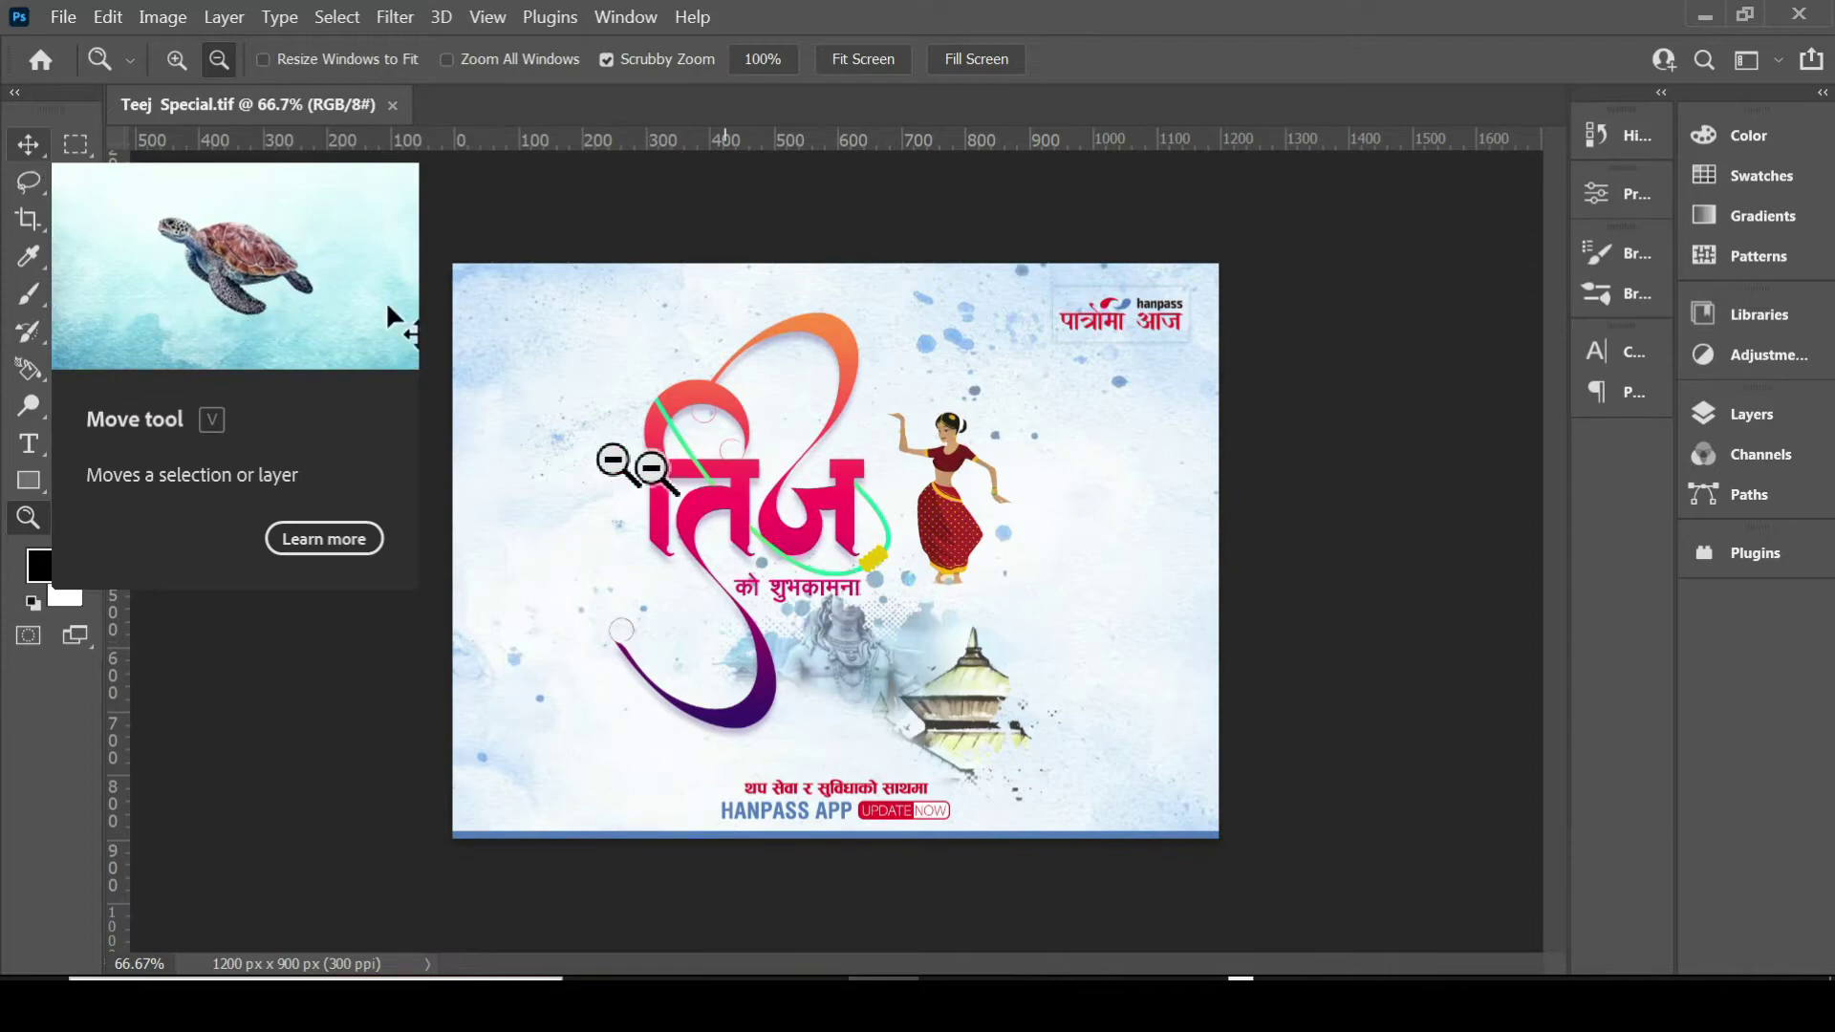
click(29, 144)
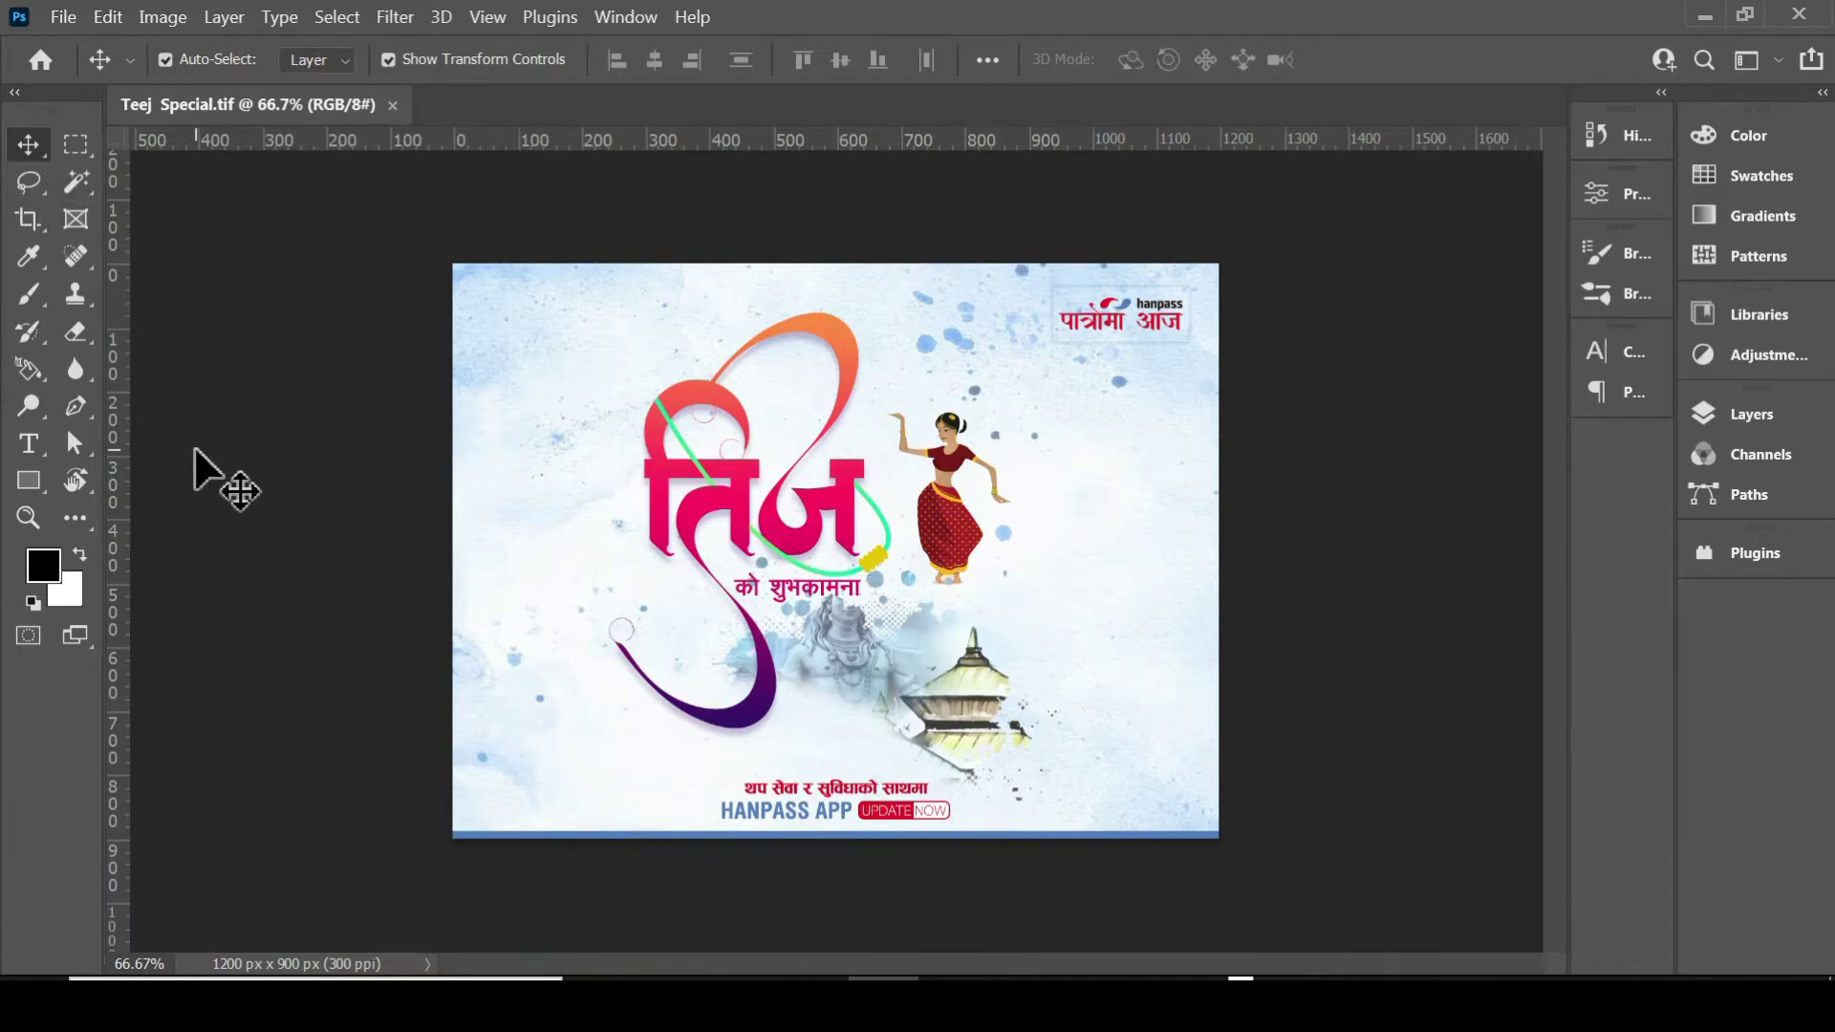
key(z)
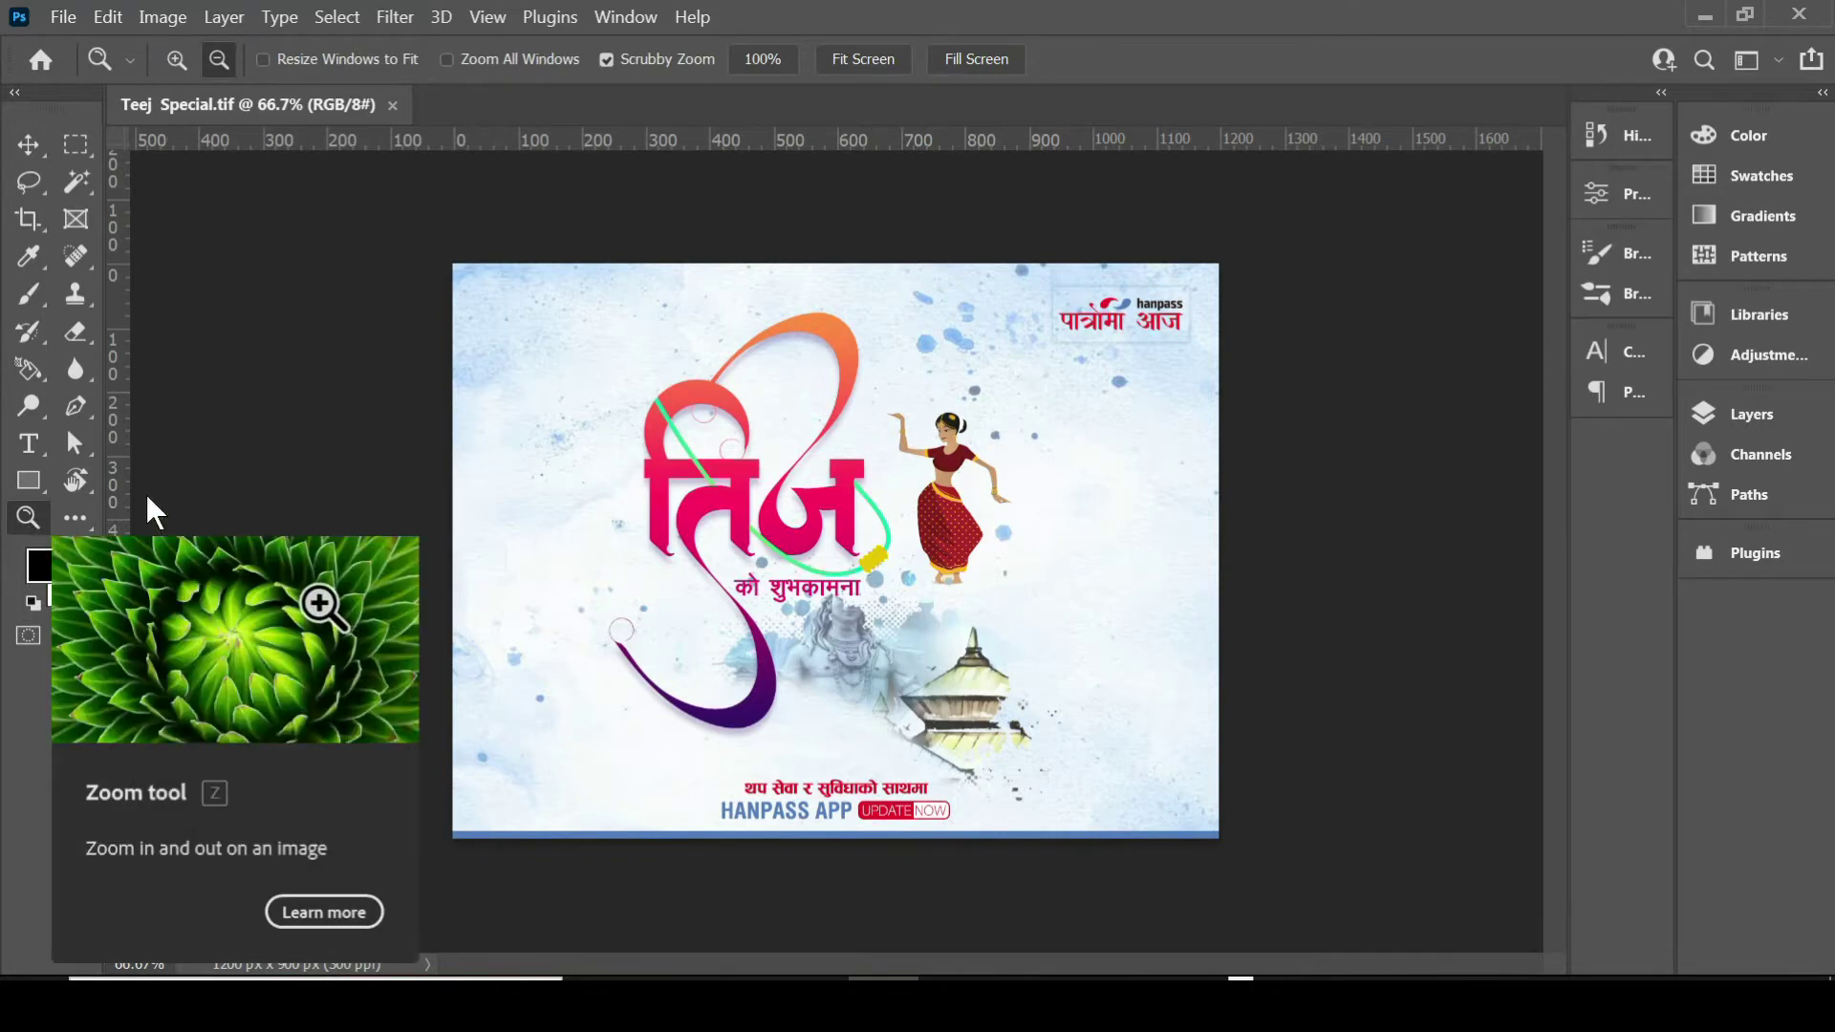
key(v)
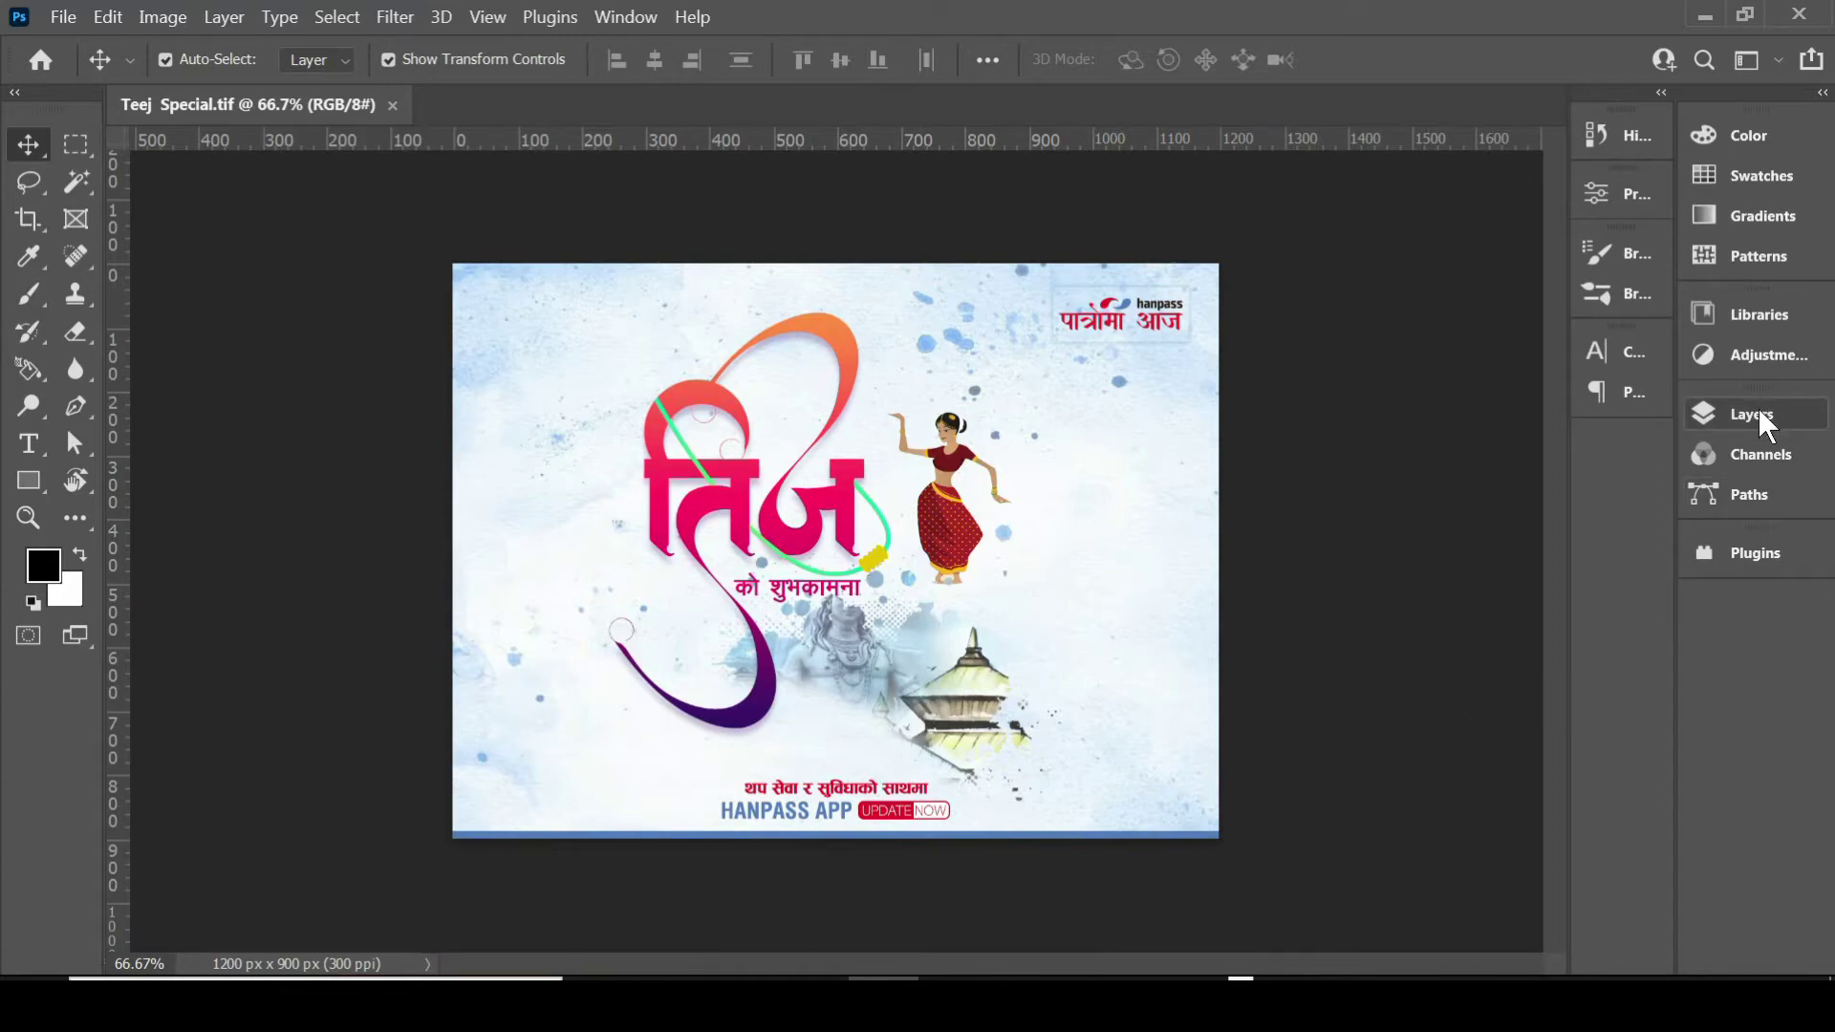
Show the Layers panel from the Window menu and enlarge it.
click(631, 16)
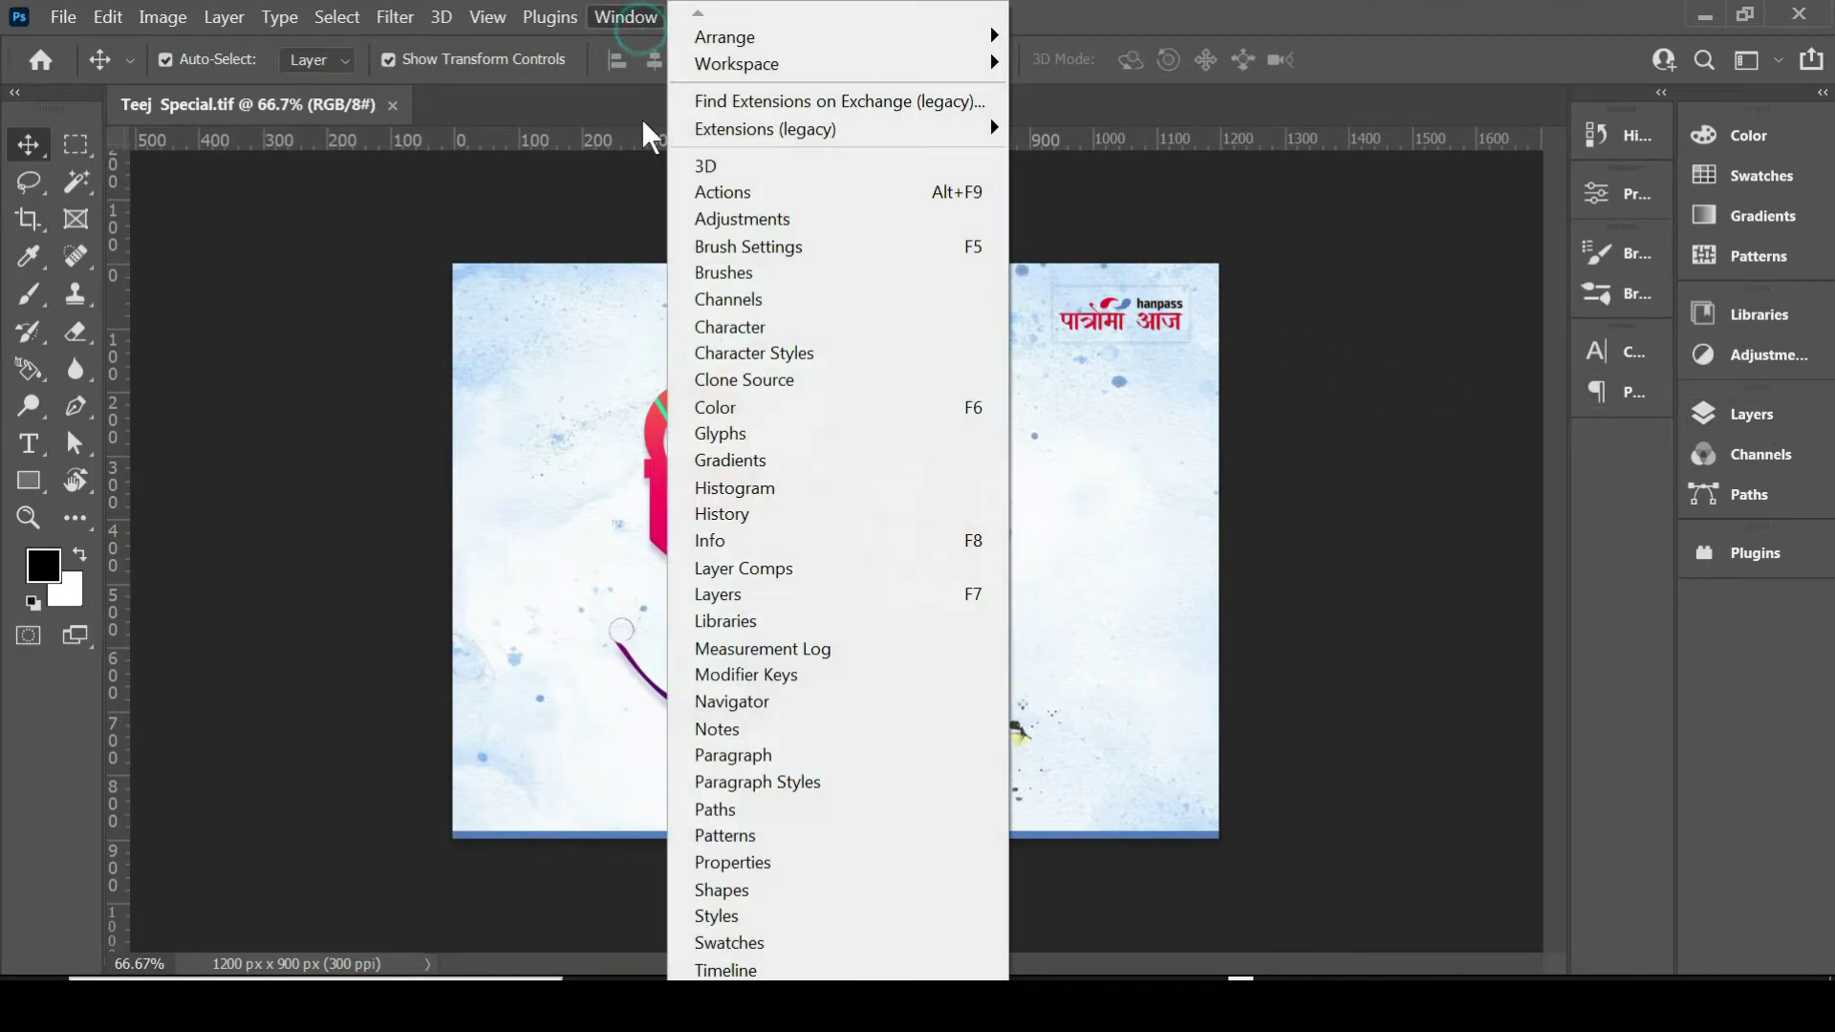
click(776, 598)
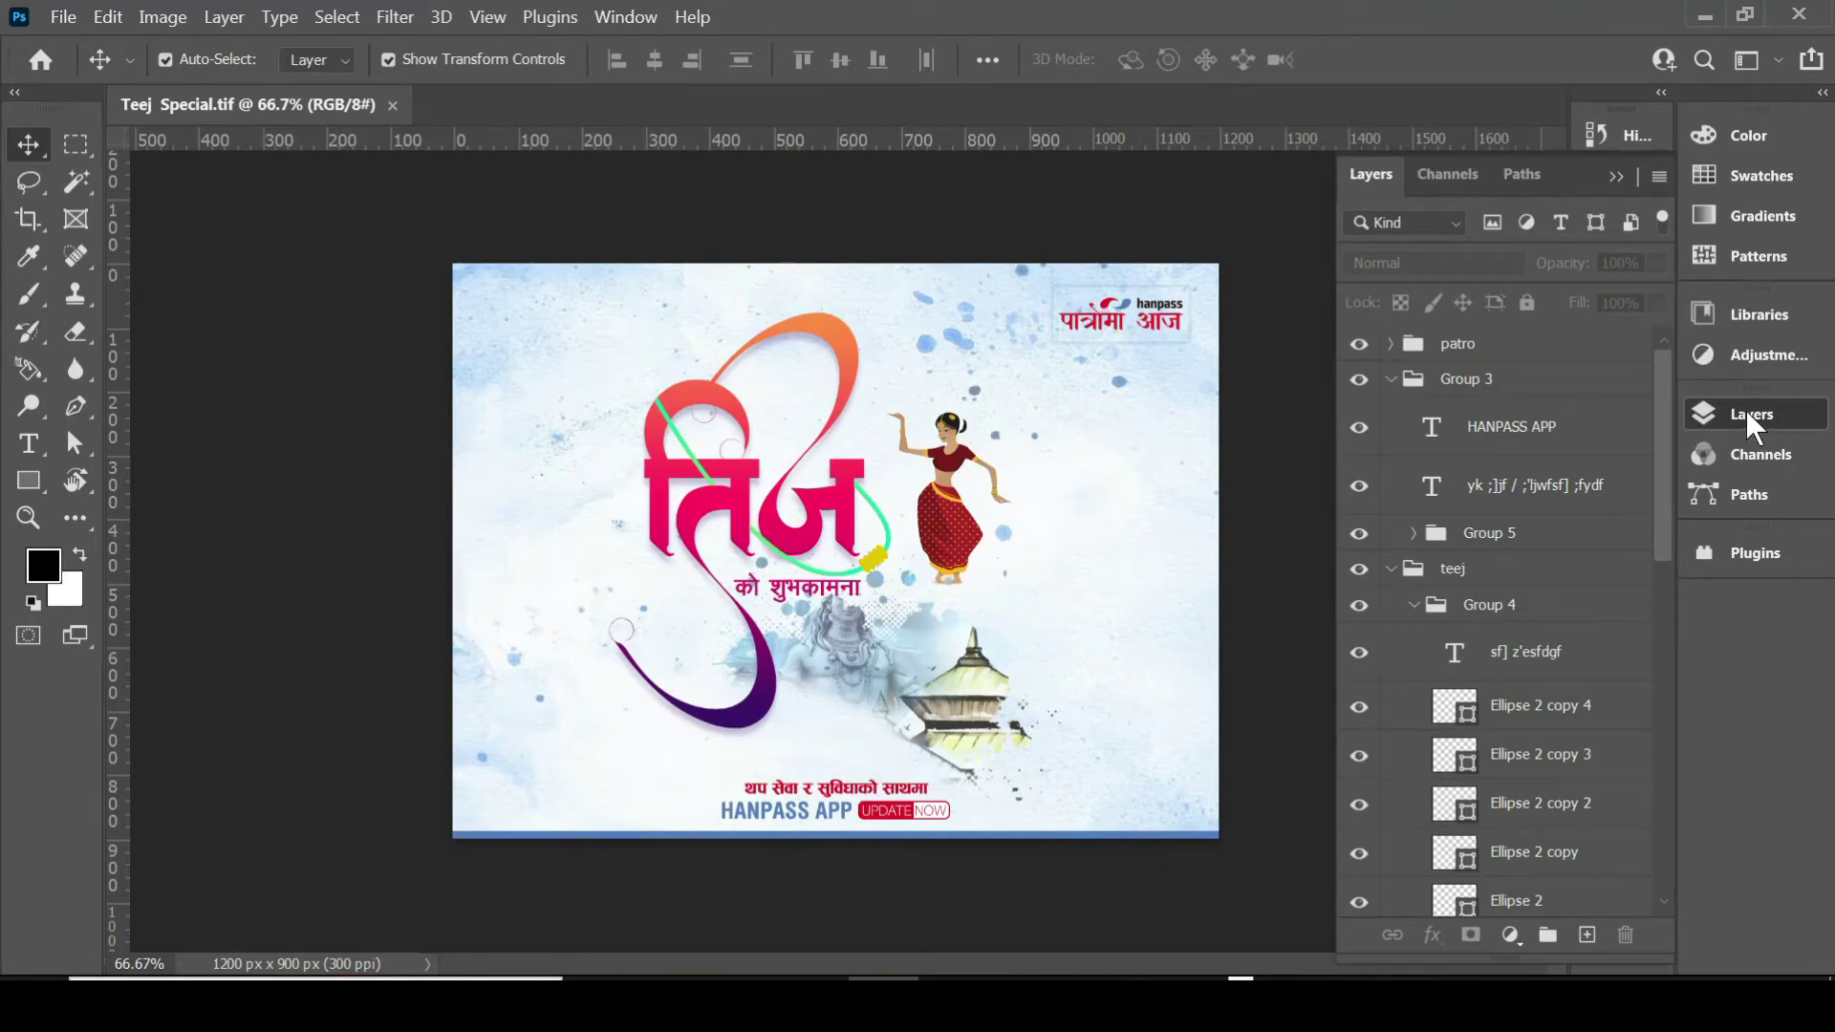
click(1746, 410)
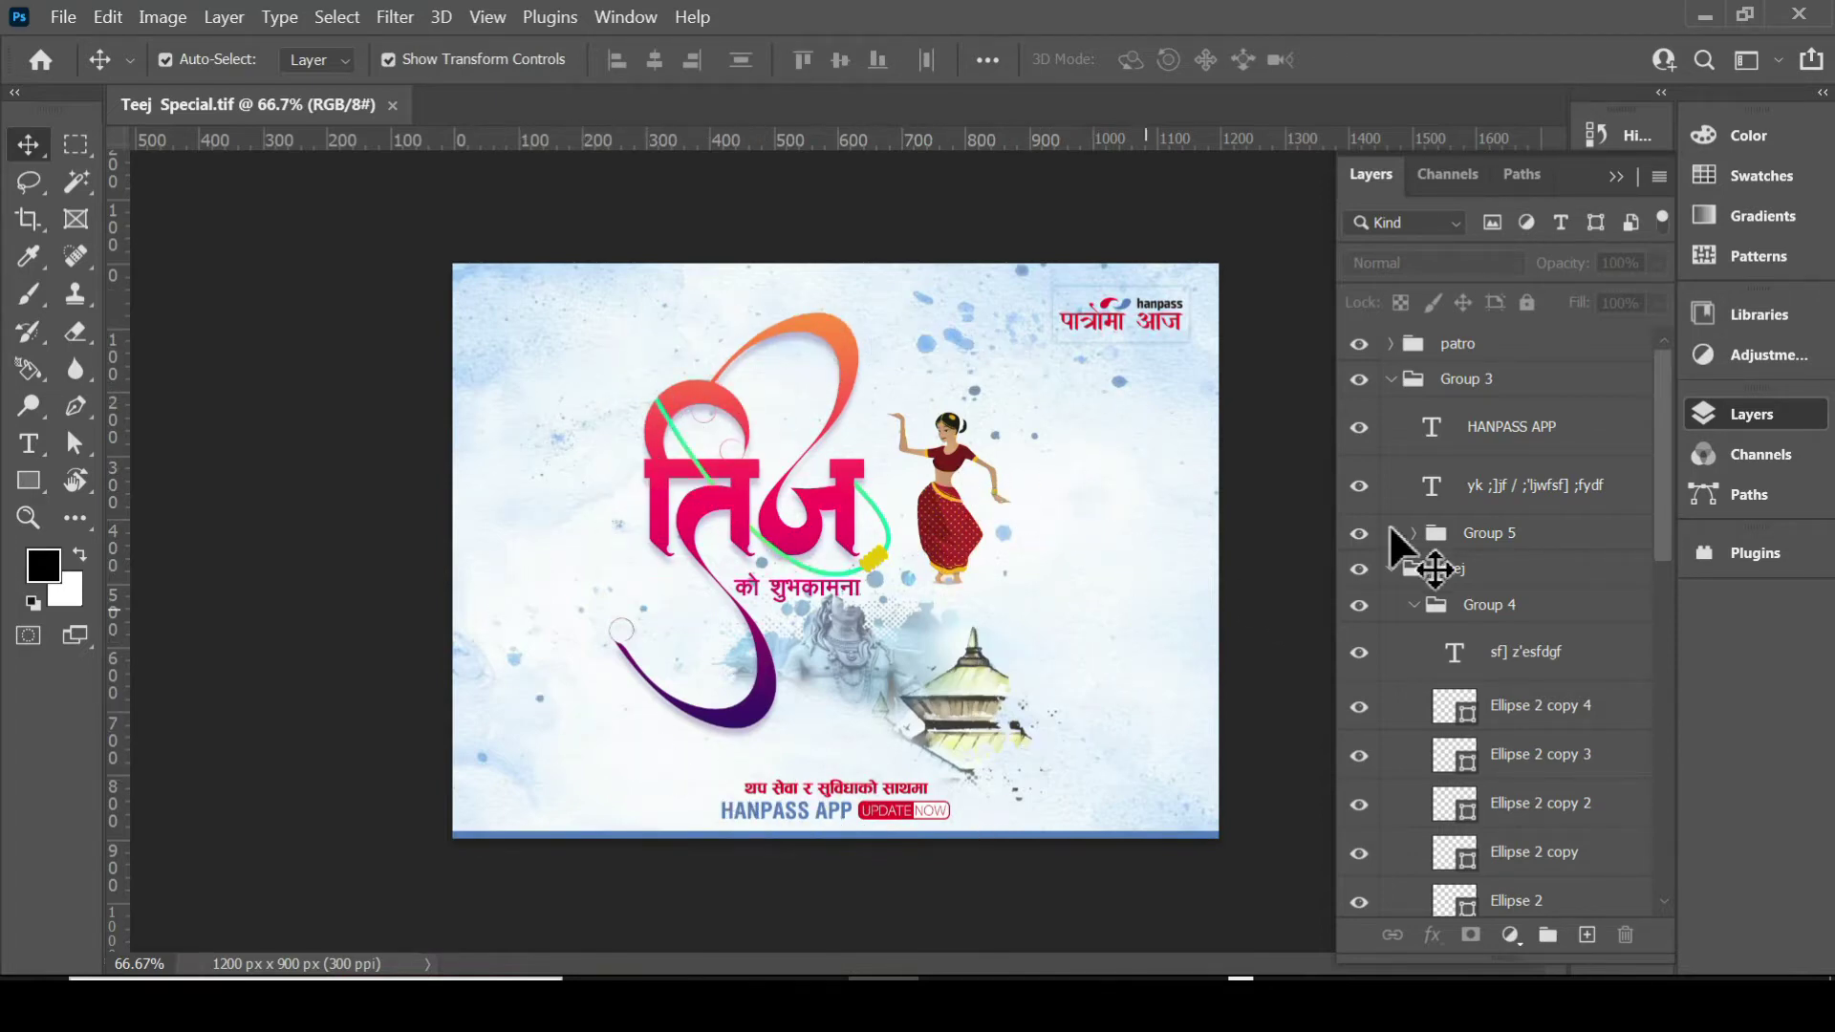
mouse_move(1667, 409)
mouse_down()
mouse_move(1682, 812)
mouse_move(1644, 469)
mouse_move(1663, 402)
mouse_up()
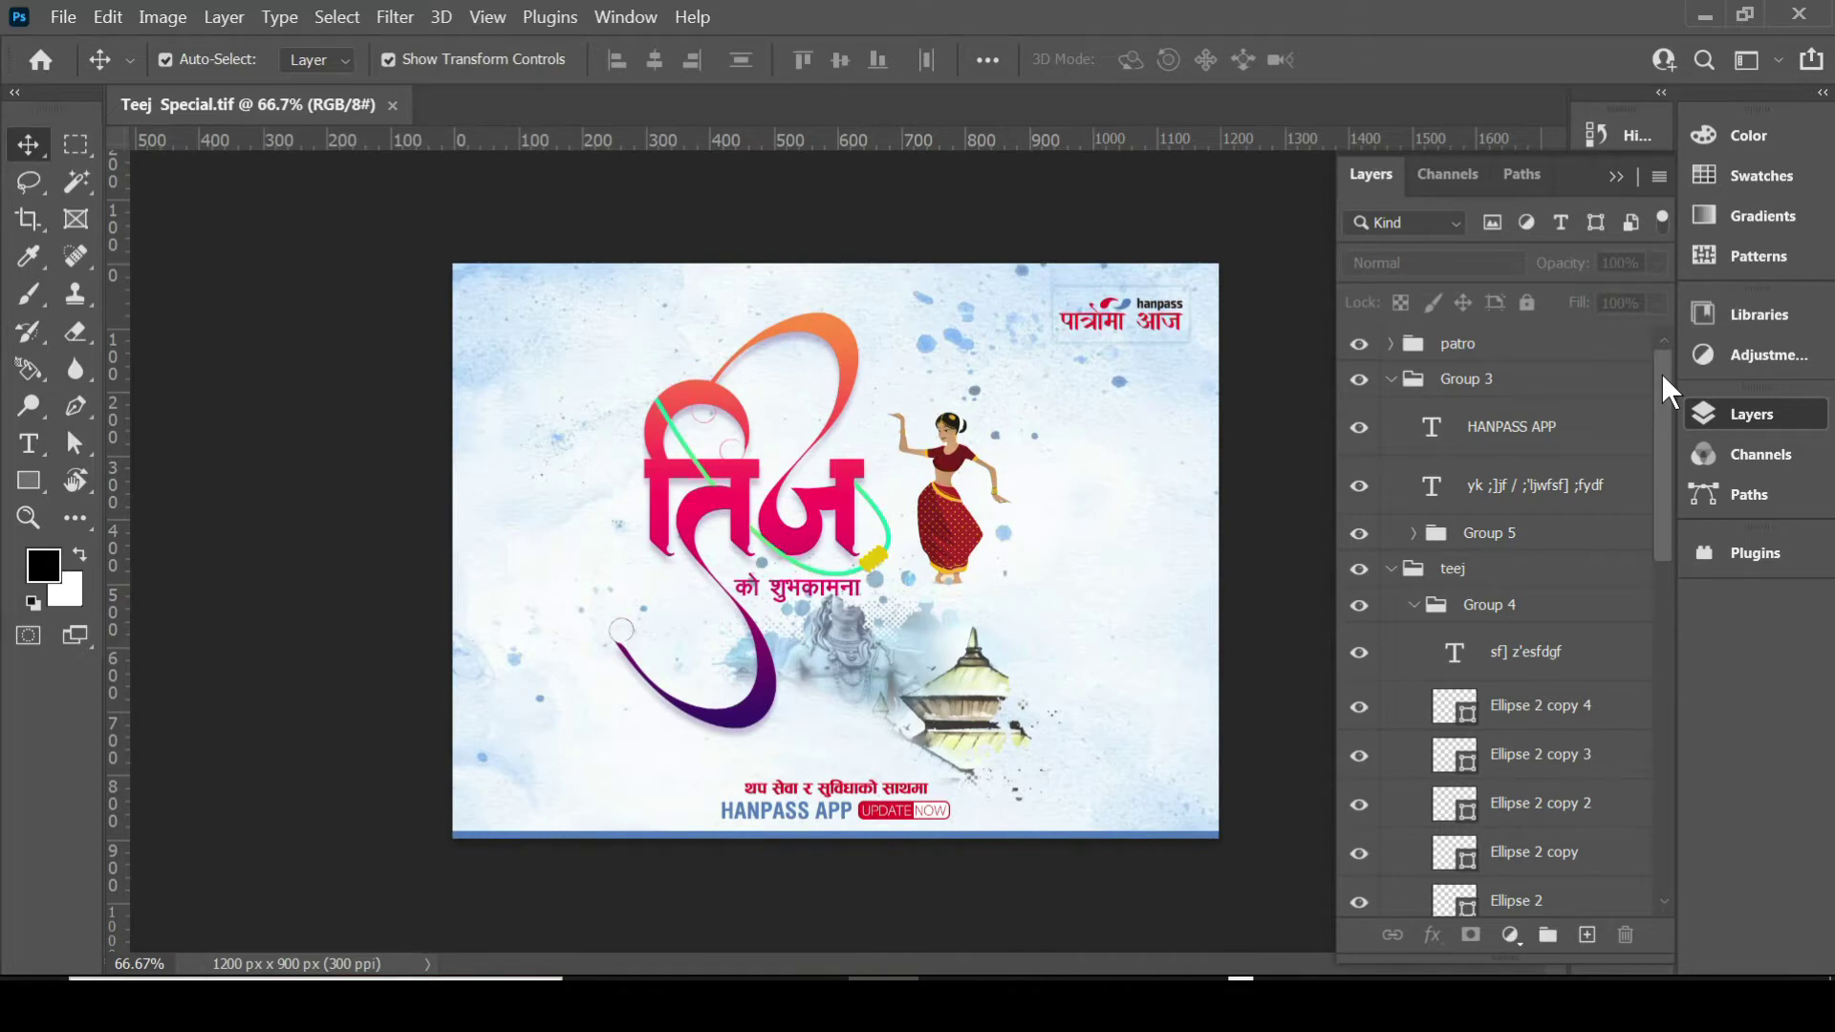
drag(1662, 379, 1666, 717)
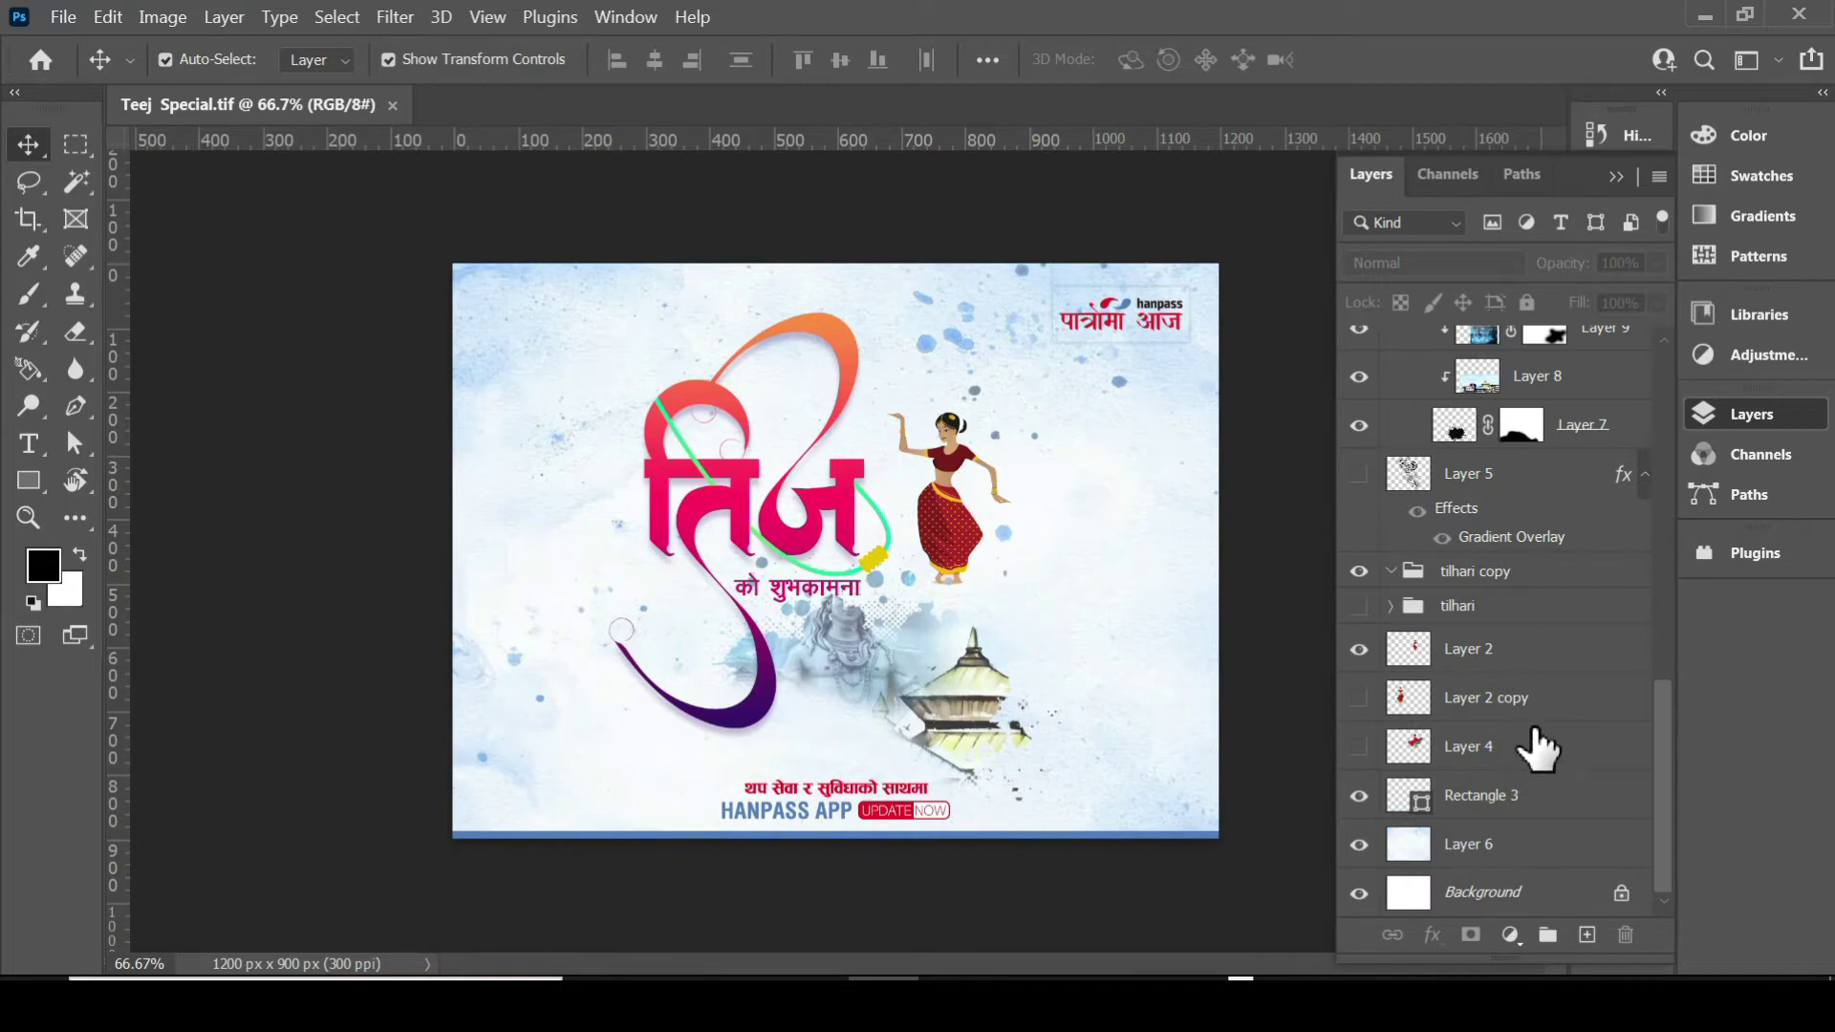
Scroll to the top of the layers list and collapse the Group 3 and teej groups.
scroll(1548, 621, up, 1)
scroll(1550, 611, up, 2)
scroll(1549, 593, up, 4)
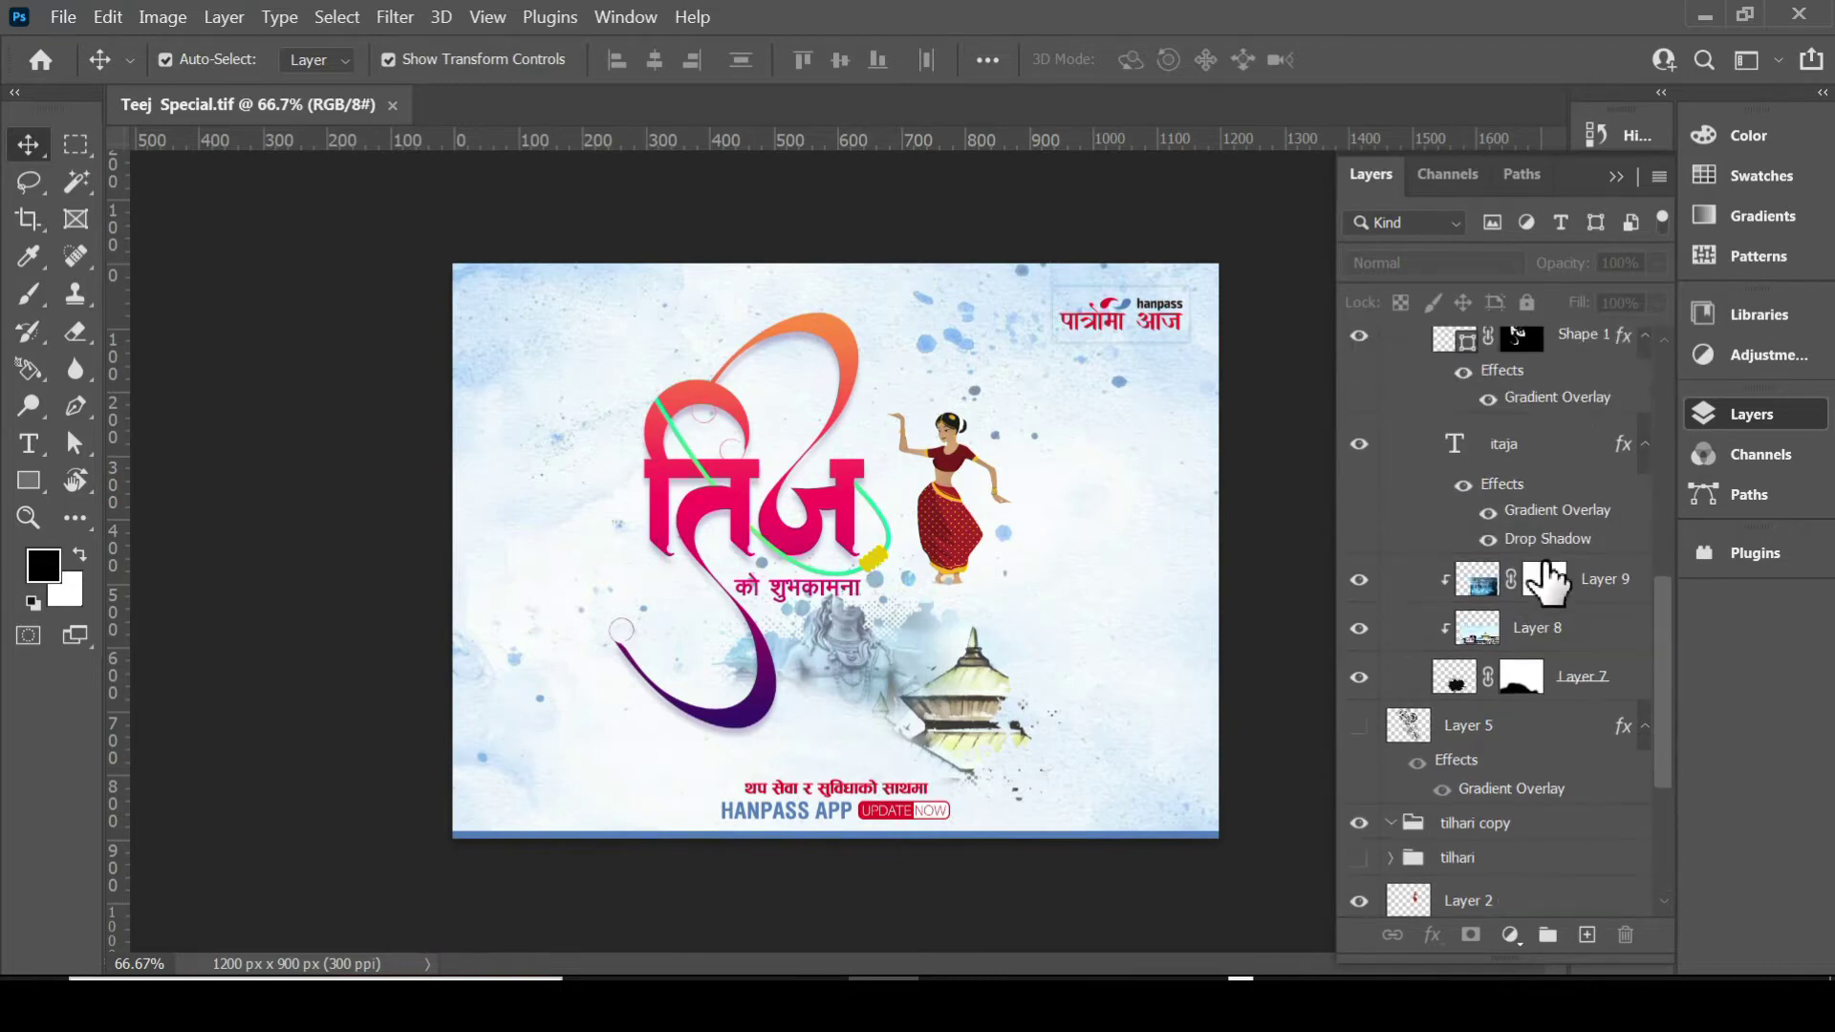
scroll(1558, 574, up, 3)
scroll(1491, 516, up, 1)
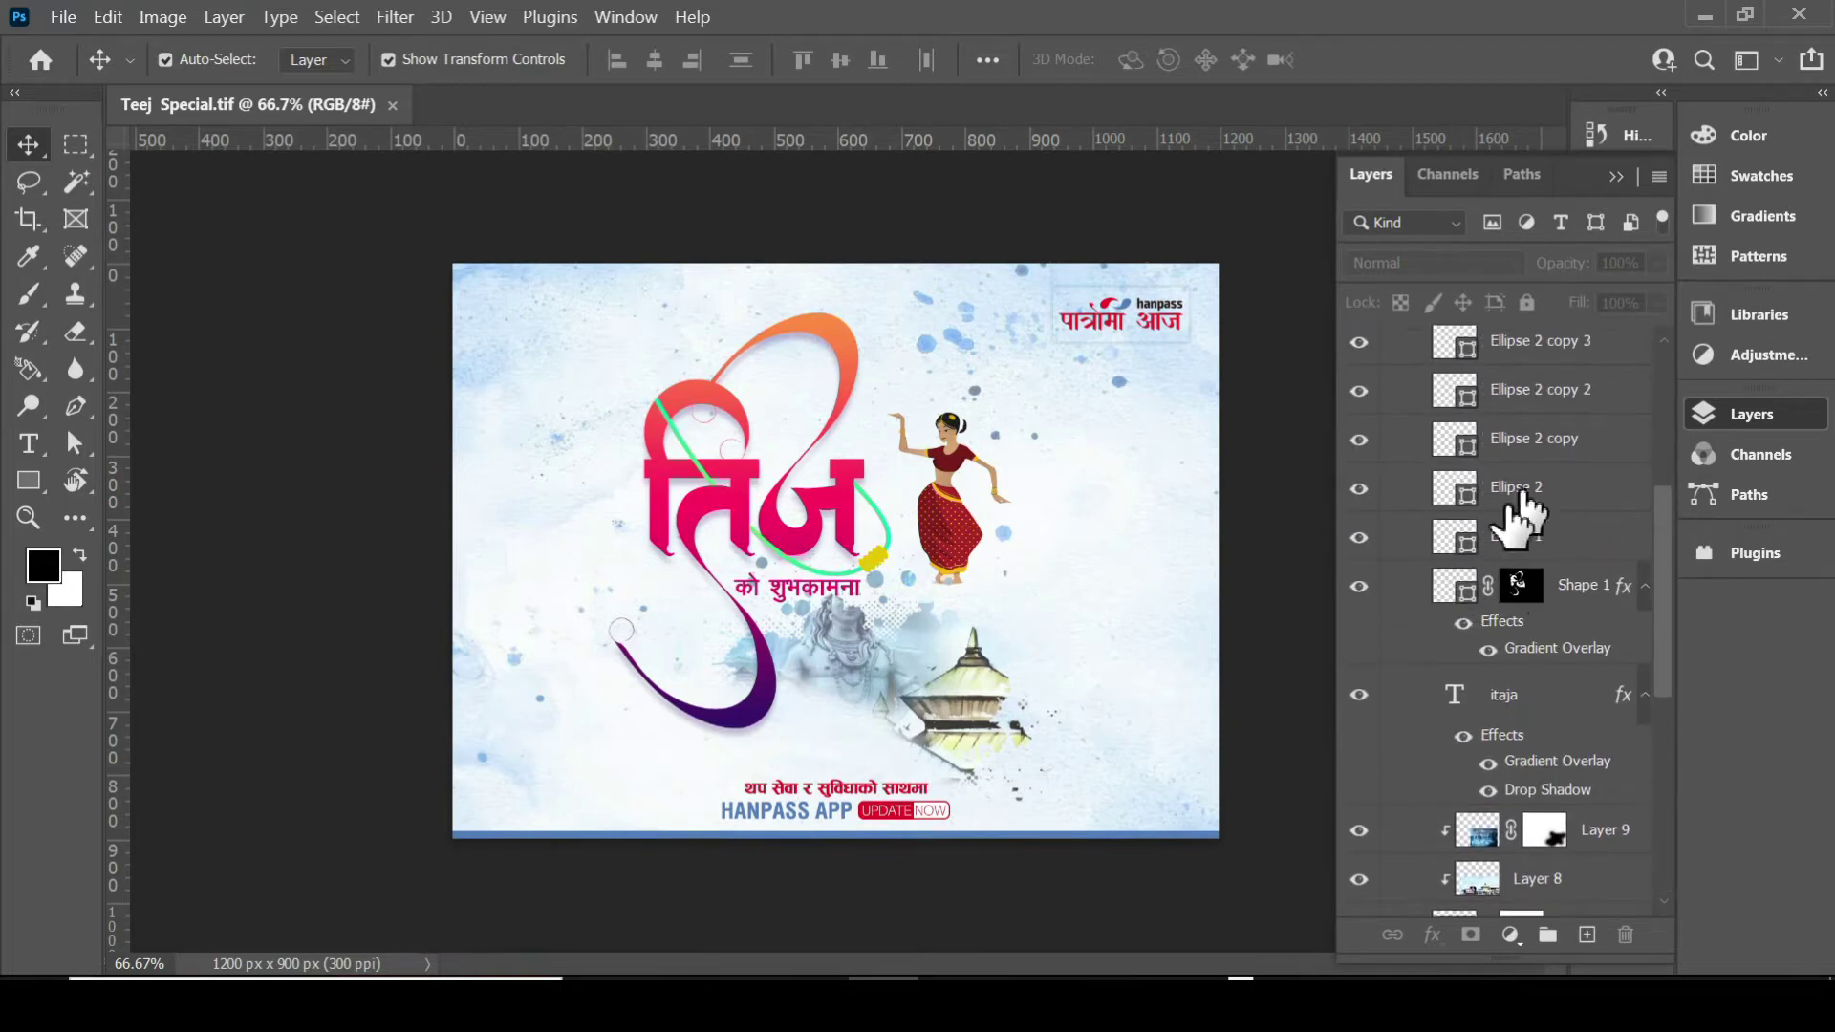
scroll(1491, 488, up, 2)
scroll(1553, 507, up, 1)
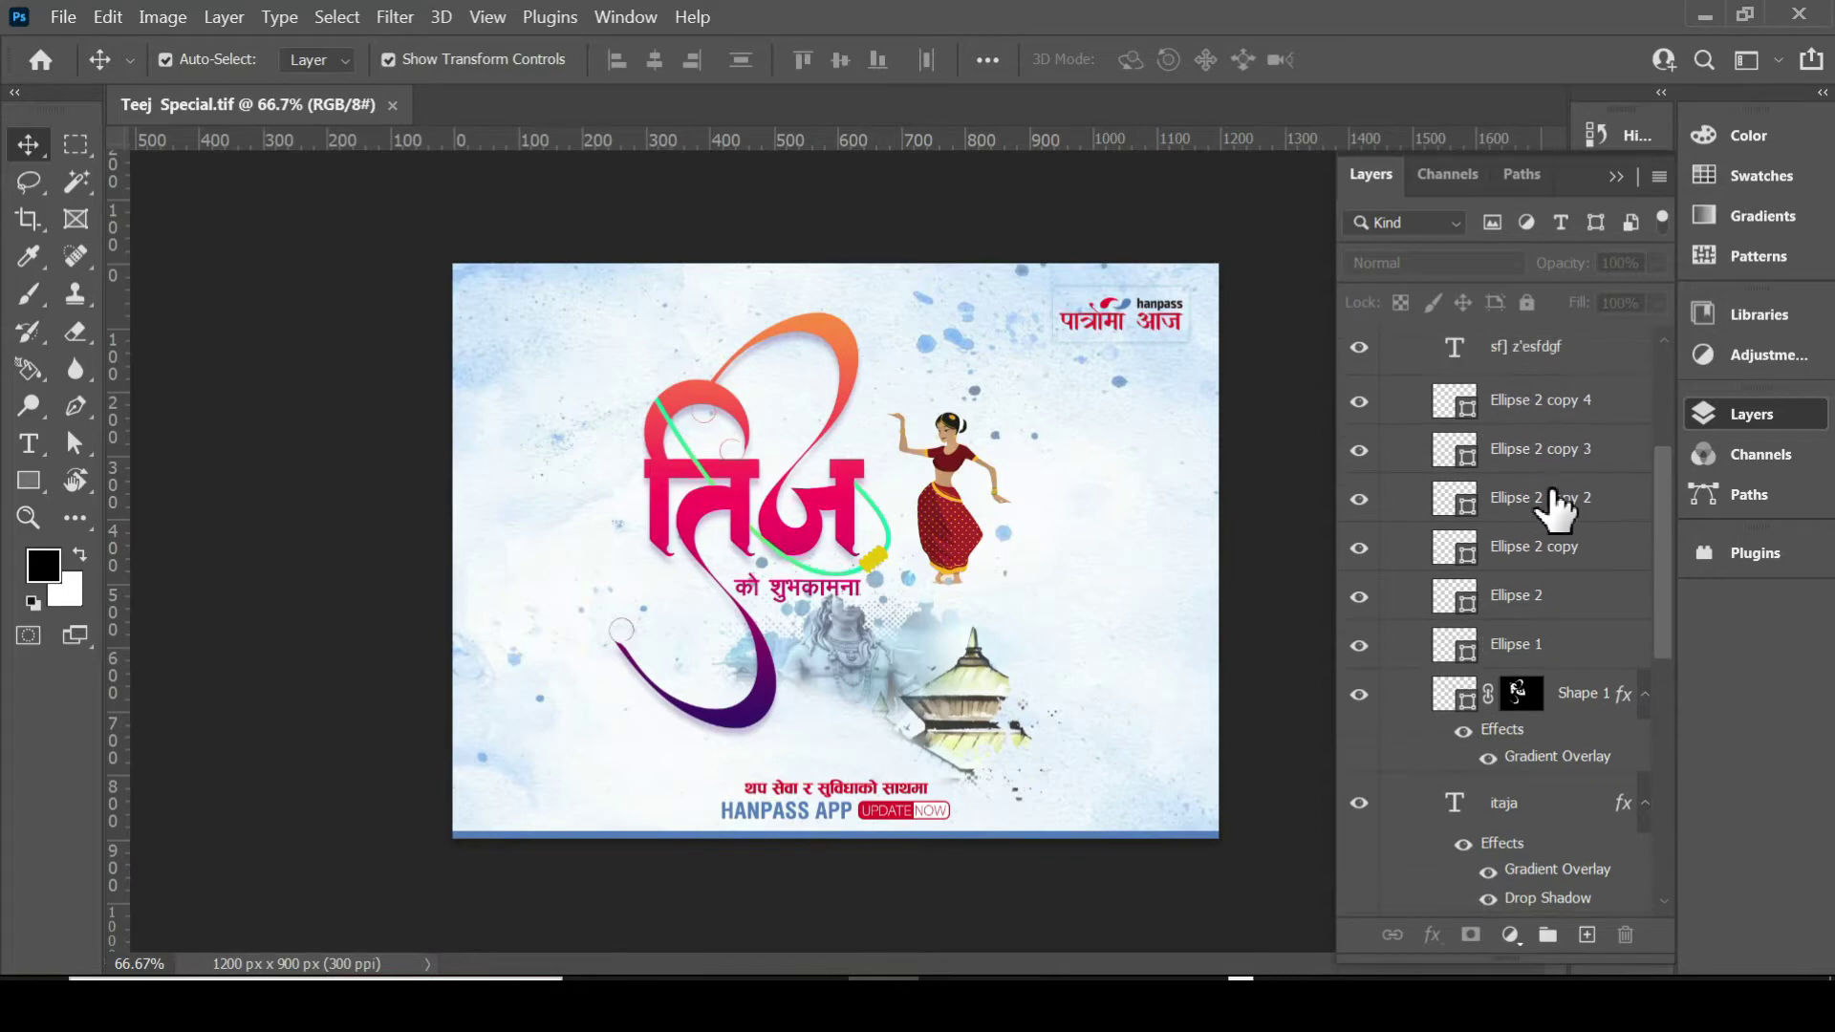
scroll(1563, 497, up, 1)
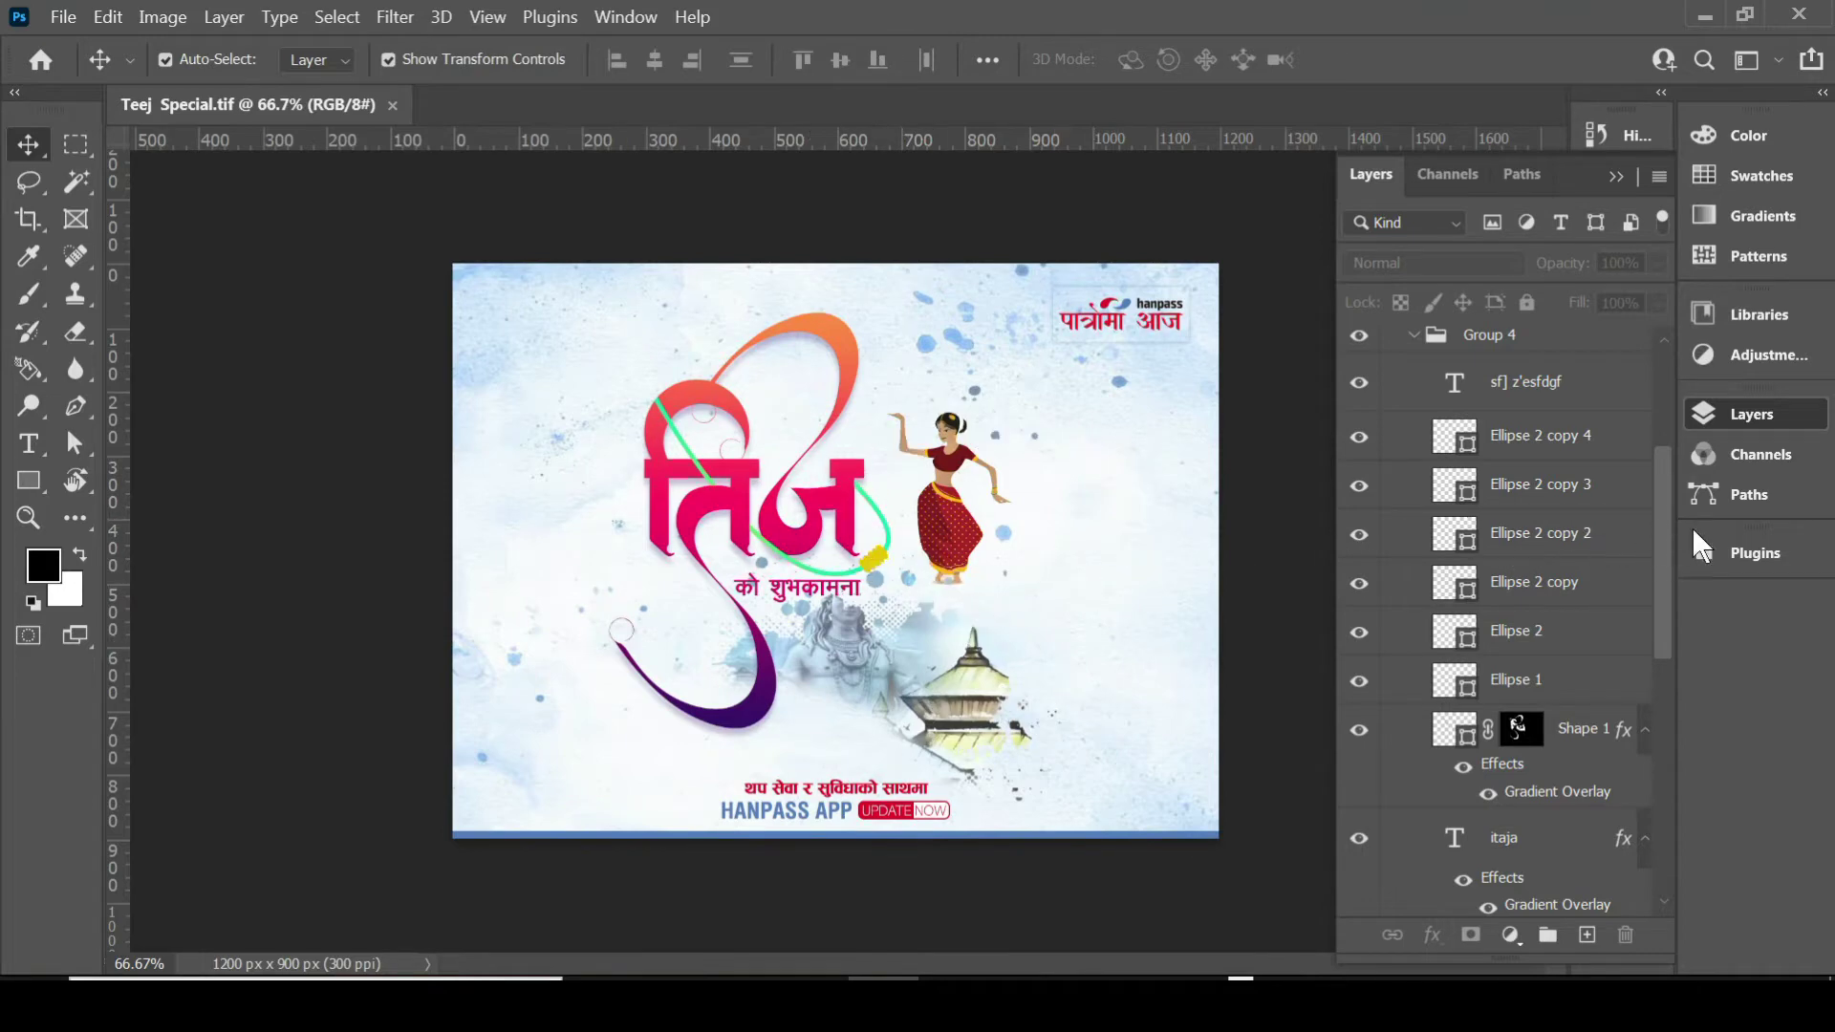
drag(1661, 525, 1661, 380)
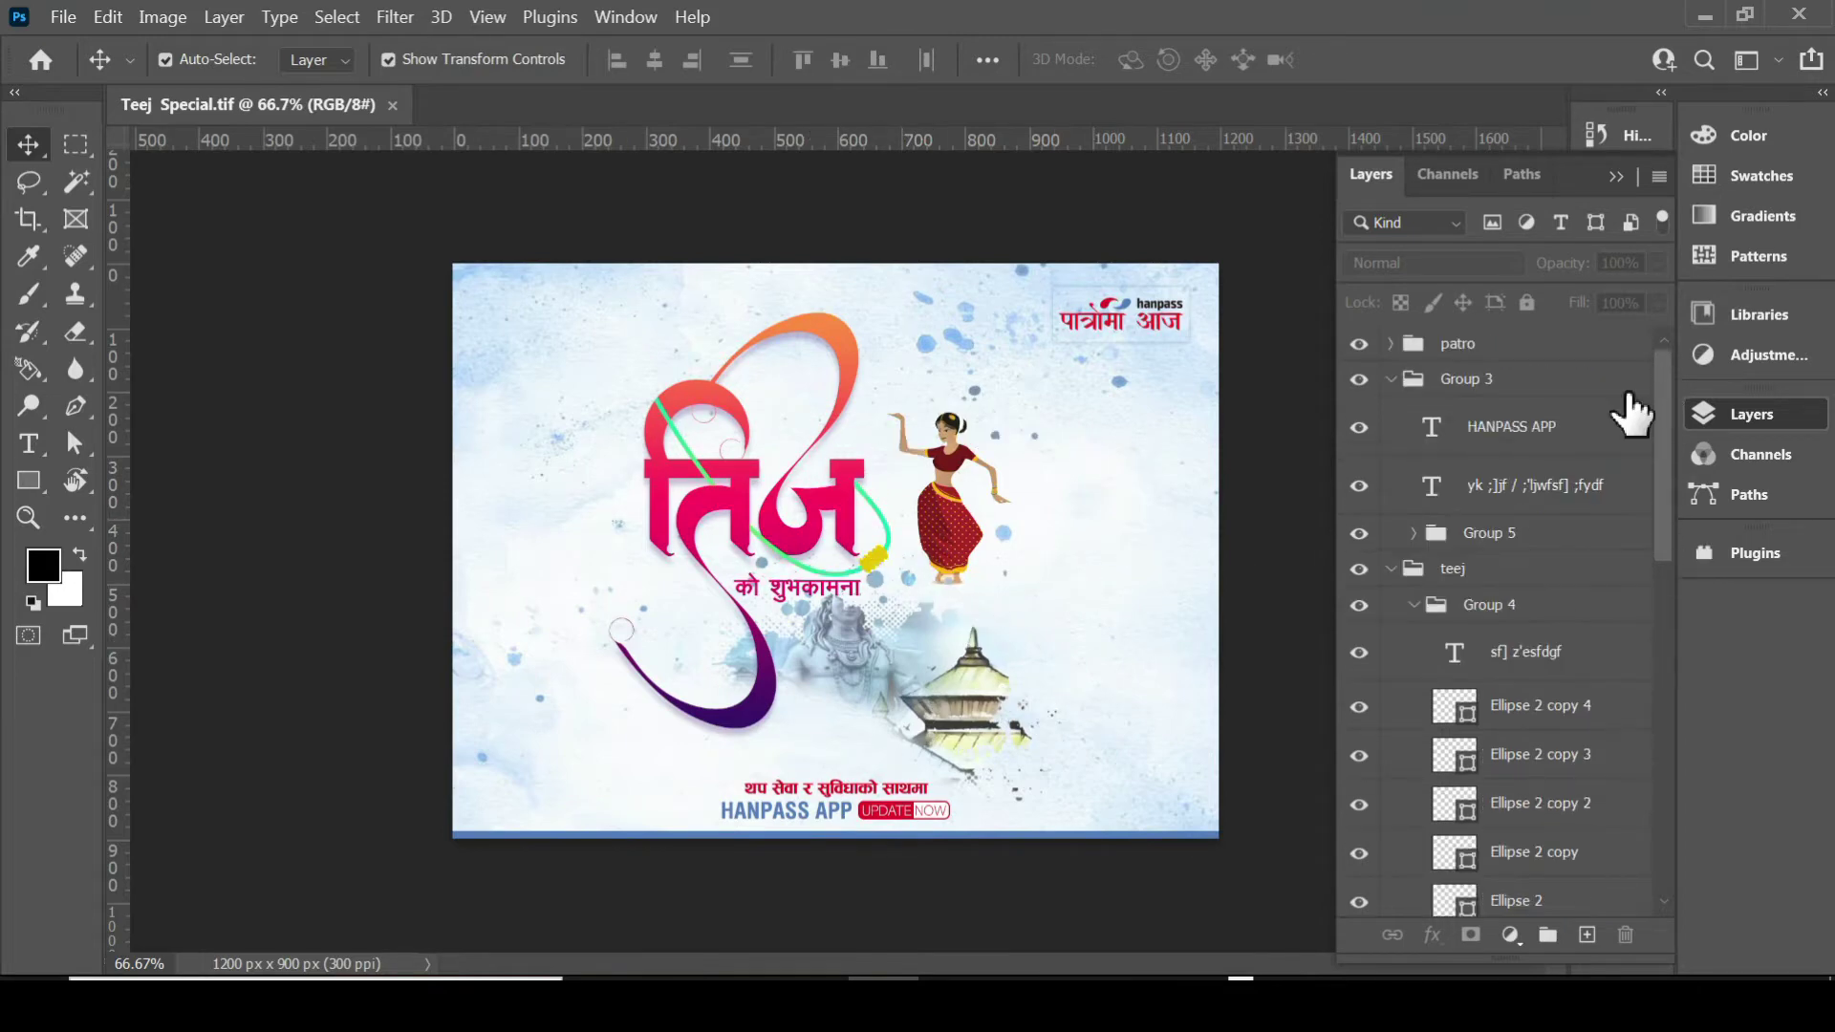
click(1390, 378)
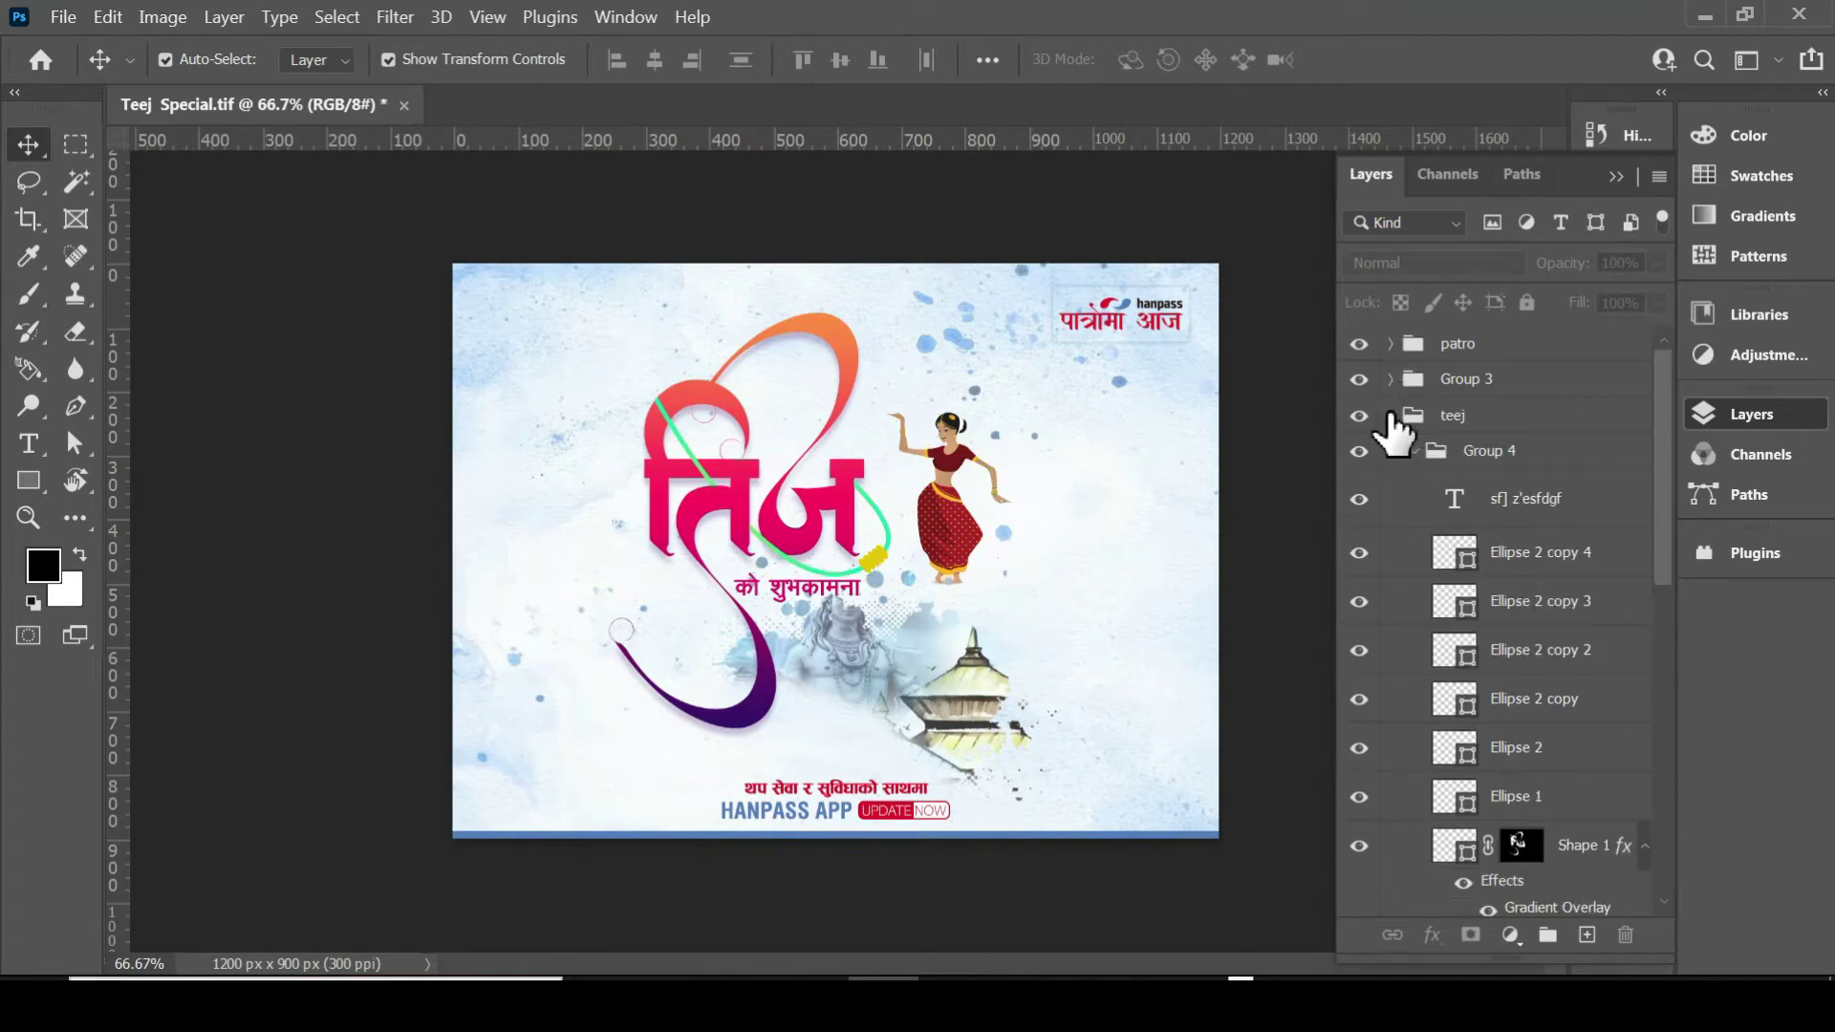
click(1392, 416)
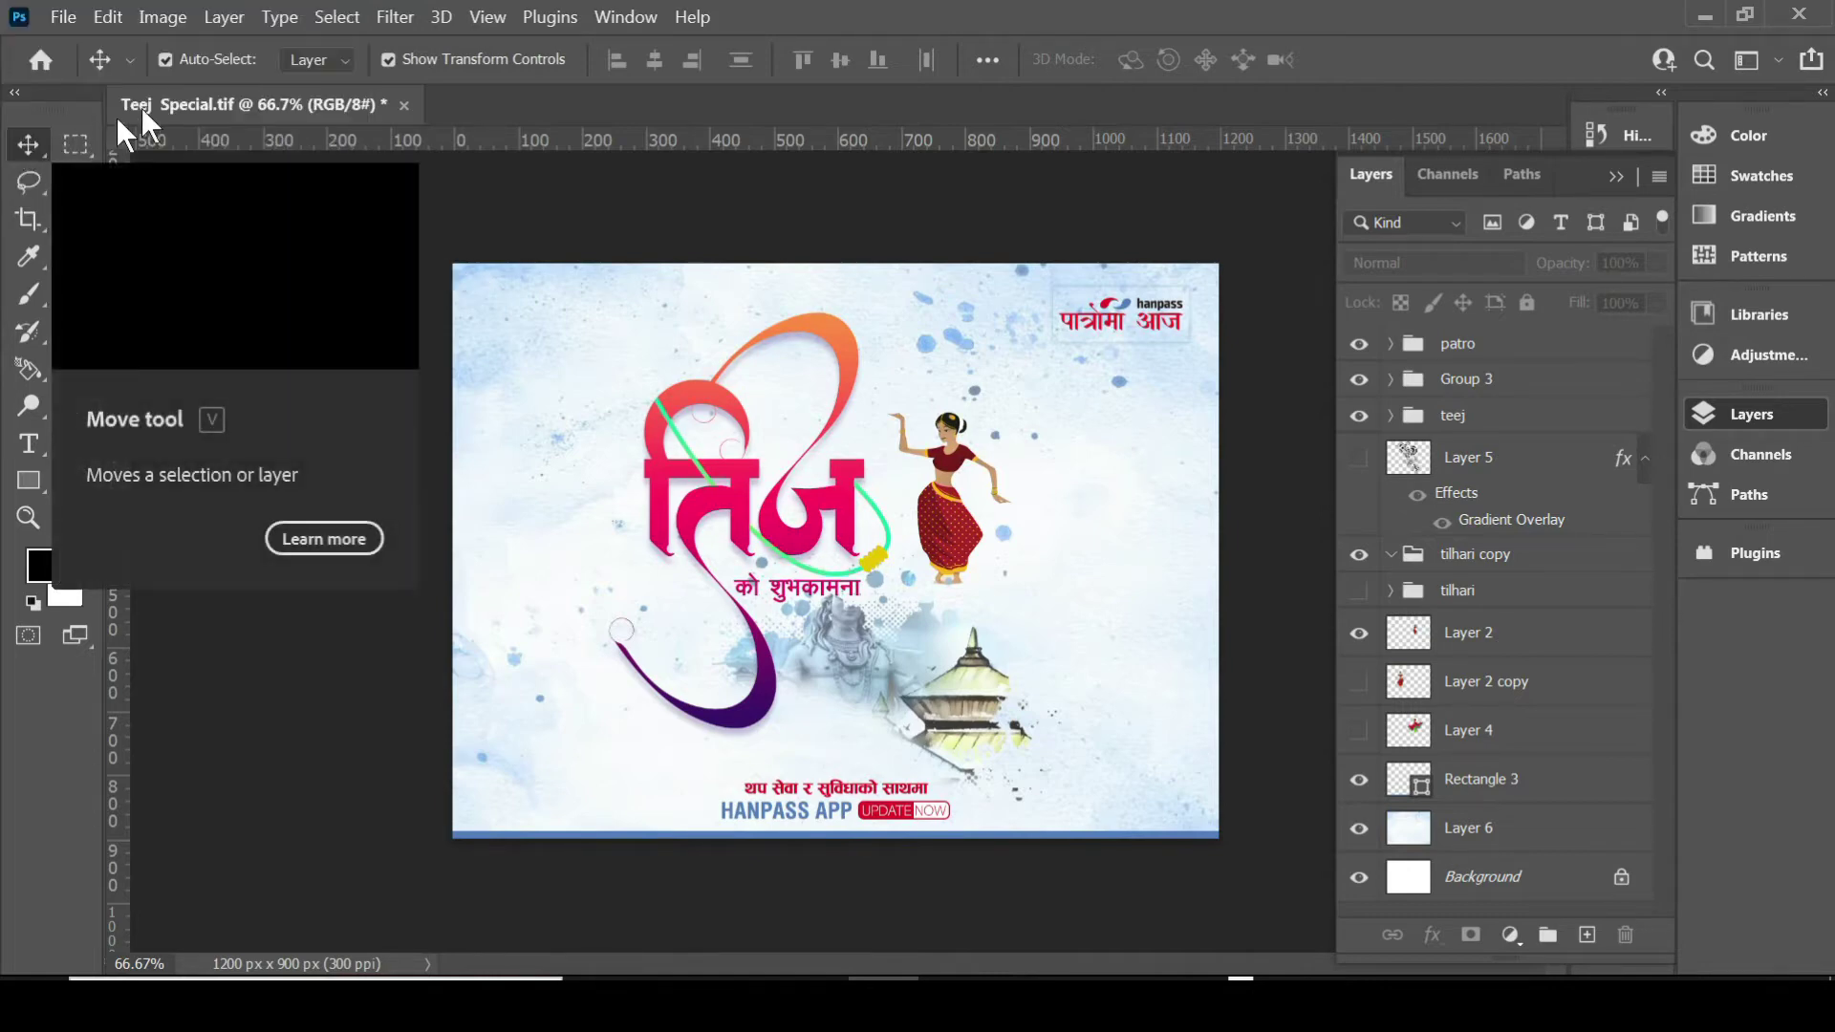
Adjust the Move tool's Auto-Select target, then click empty canvas to deselect the teej group.
click(331, 59)
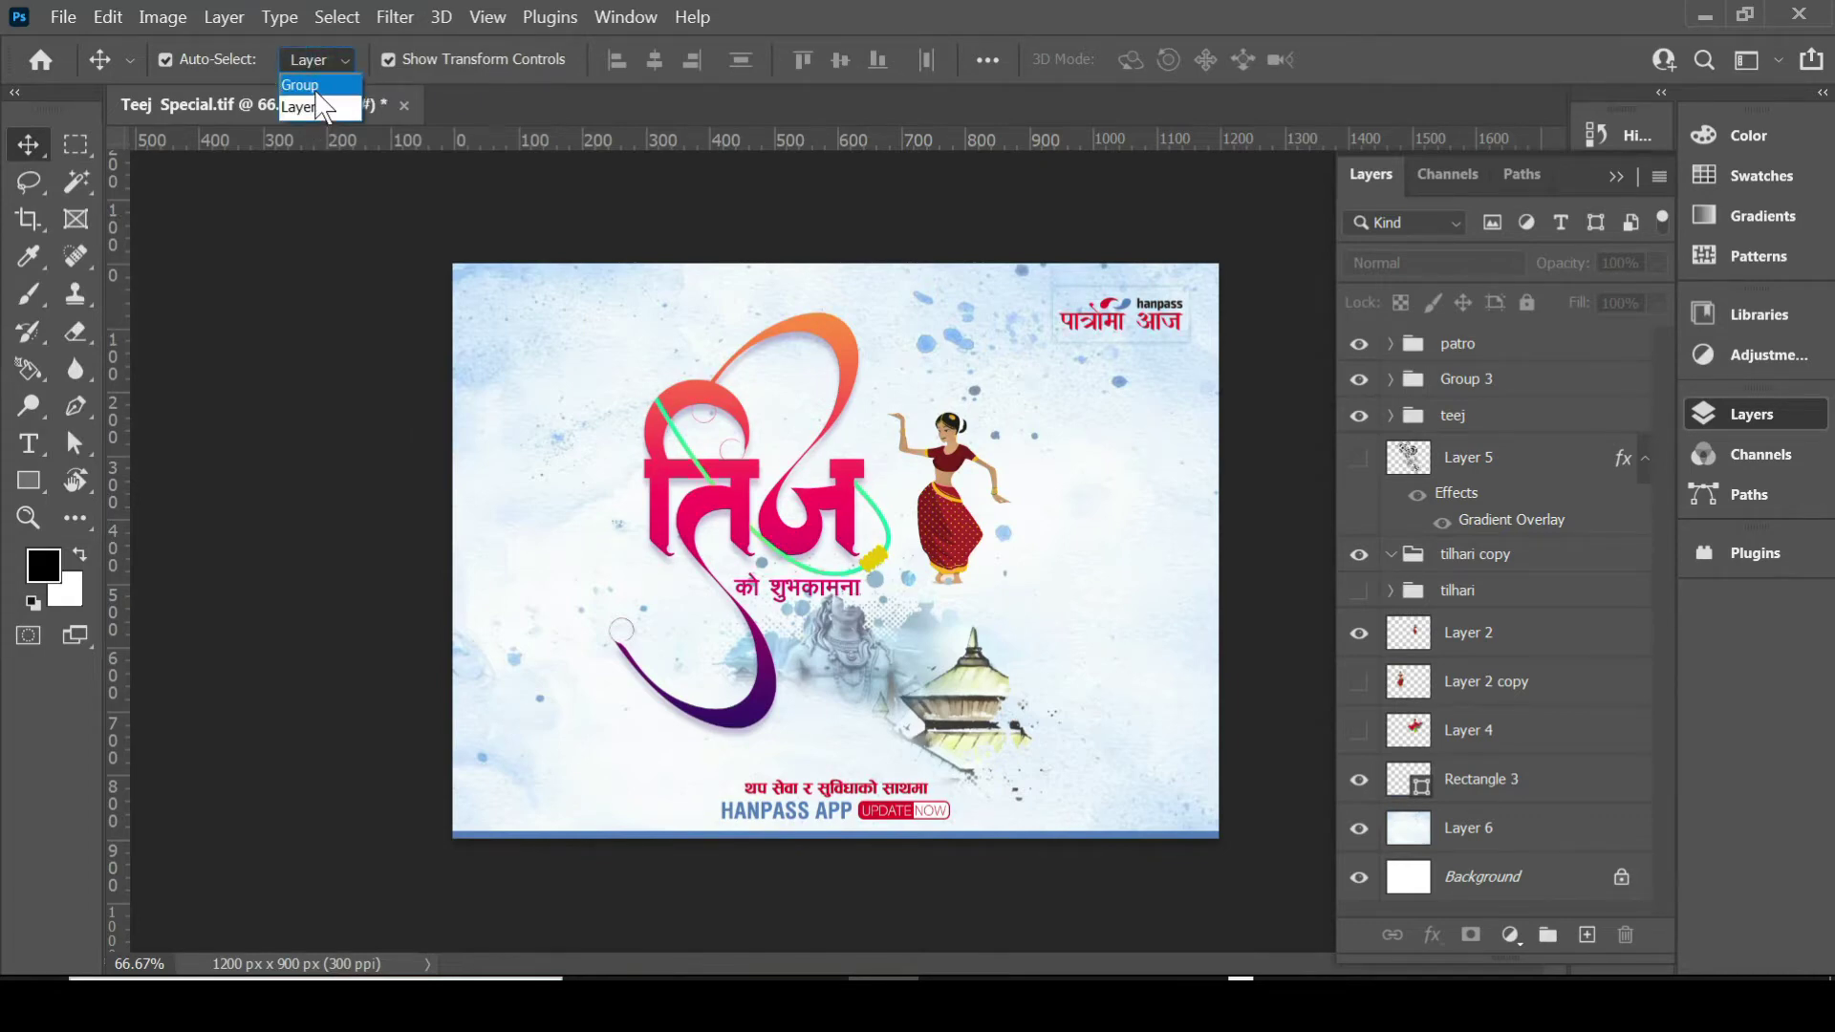
click(344, 59)
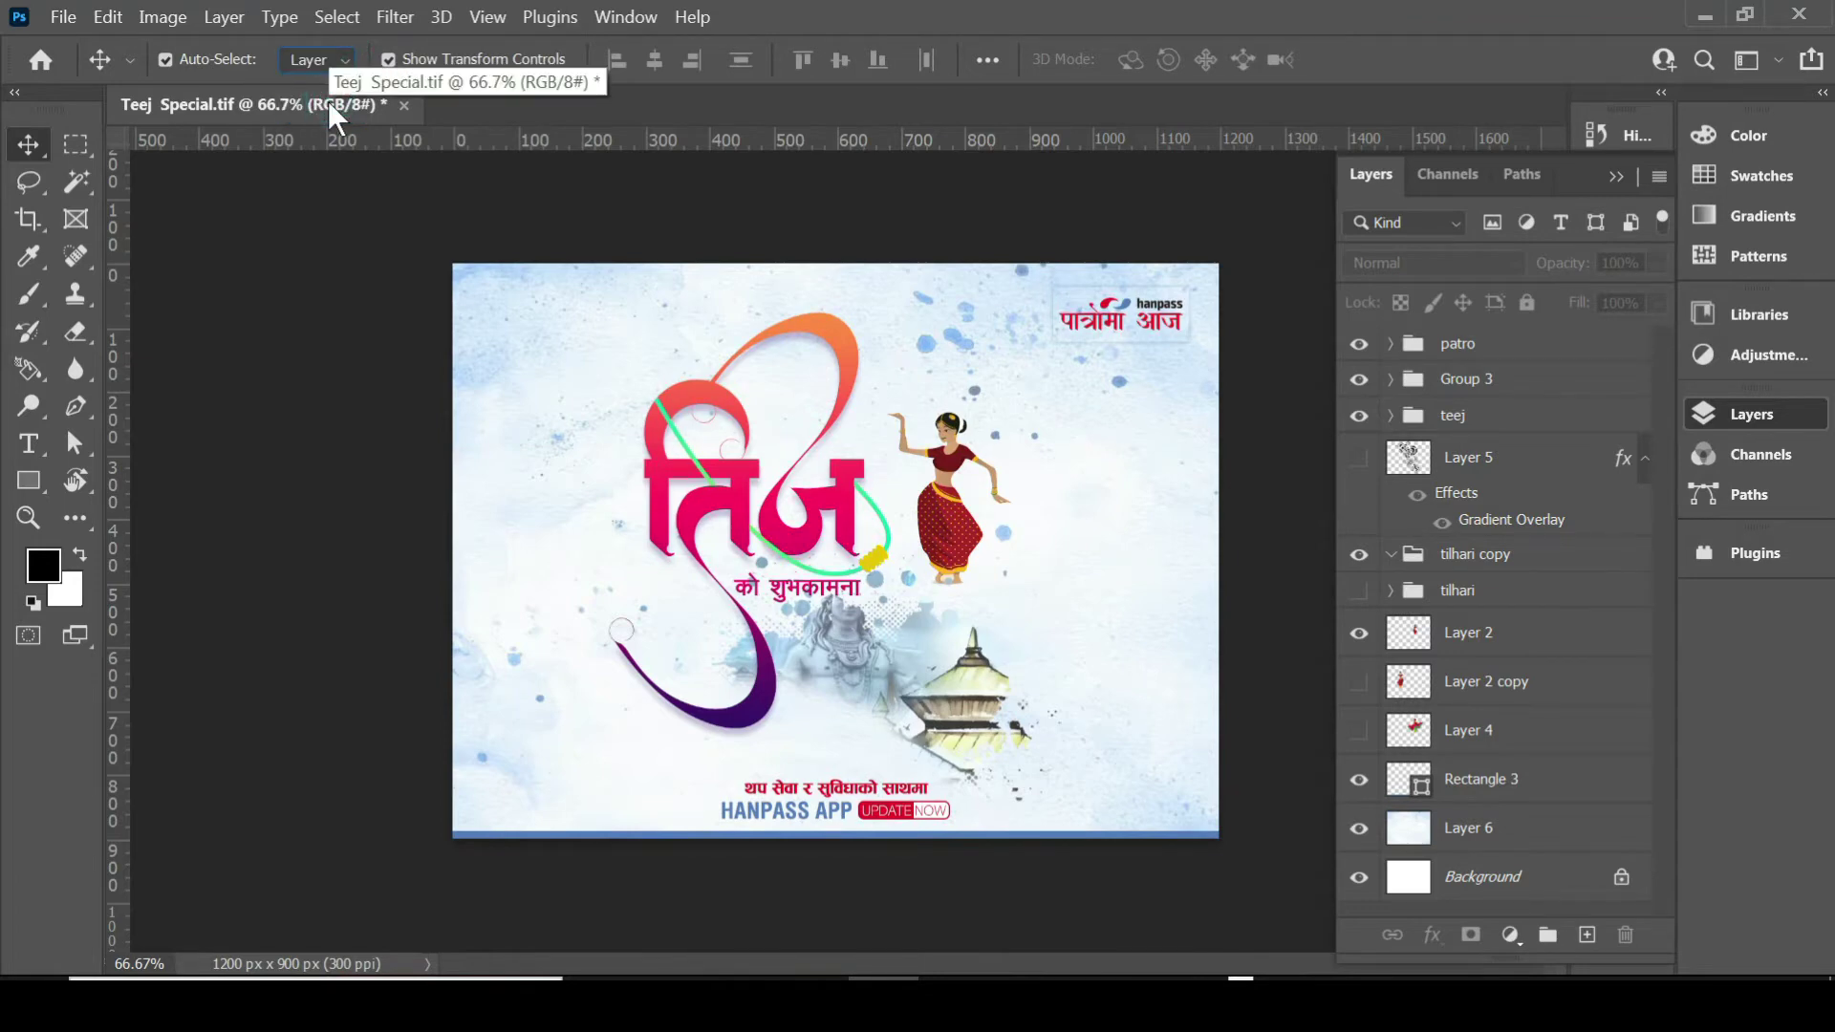
click(340, 59)
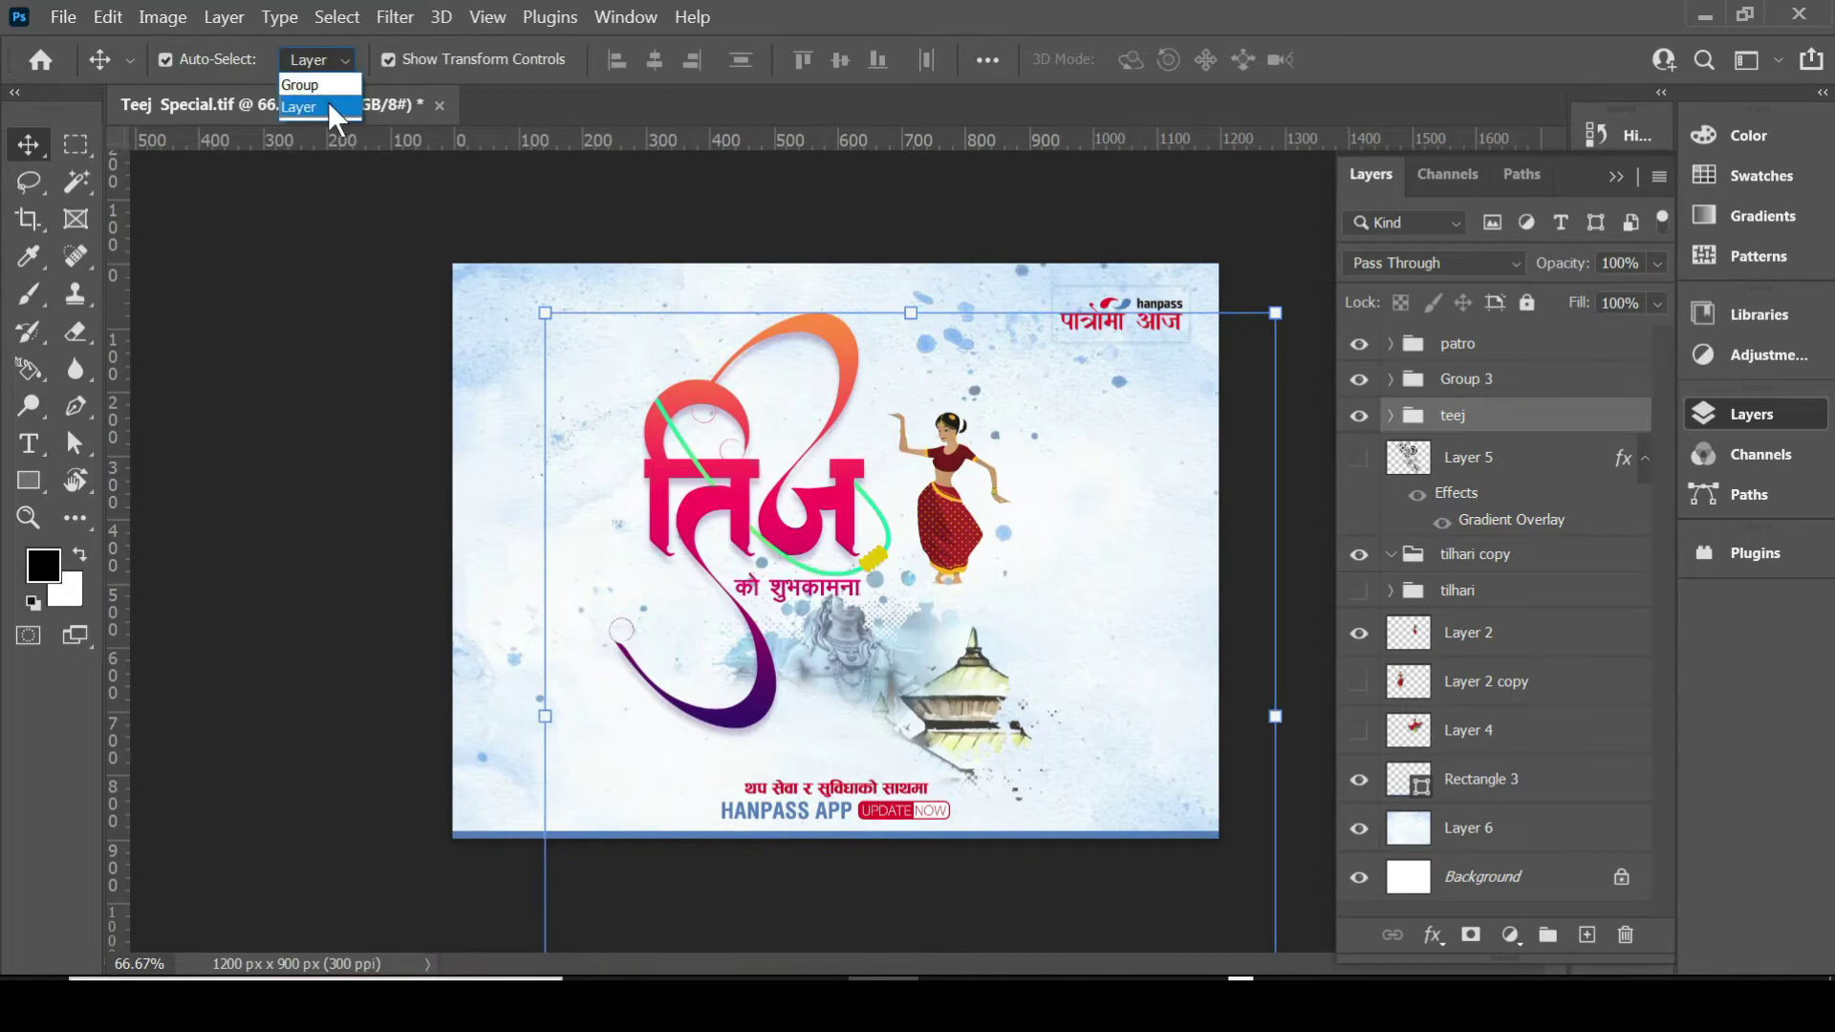
click(327, 101)
click(325, 55)
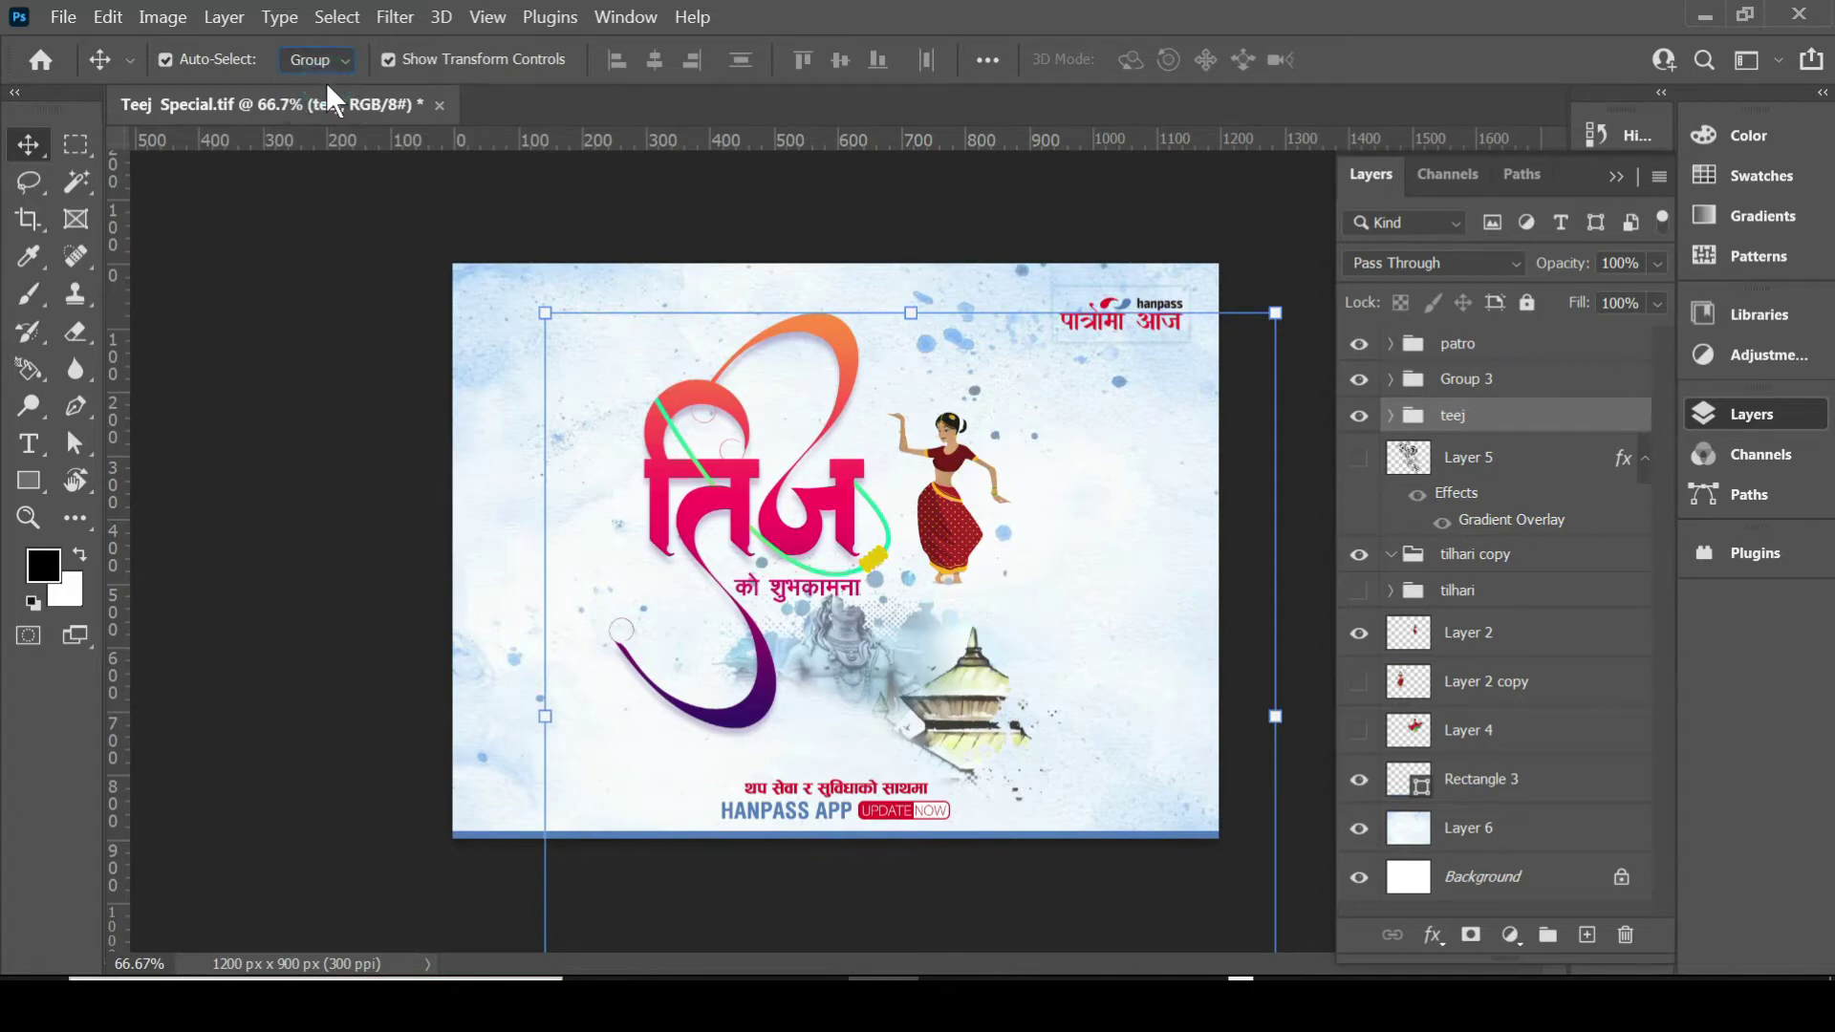
click(342, 63)
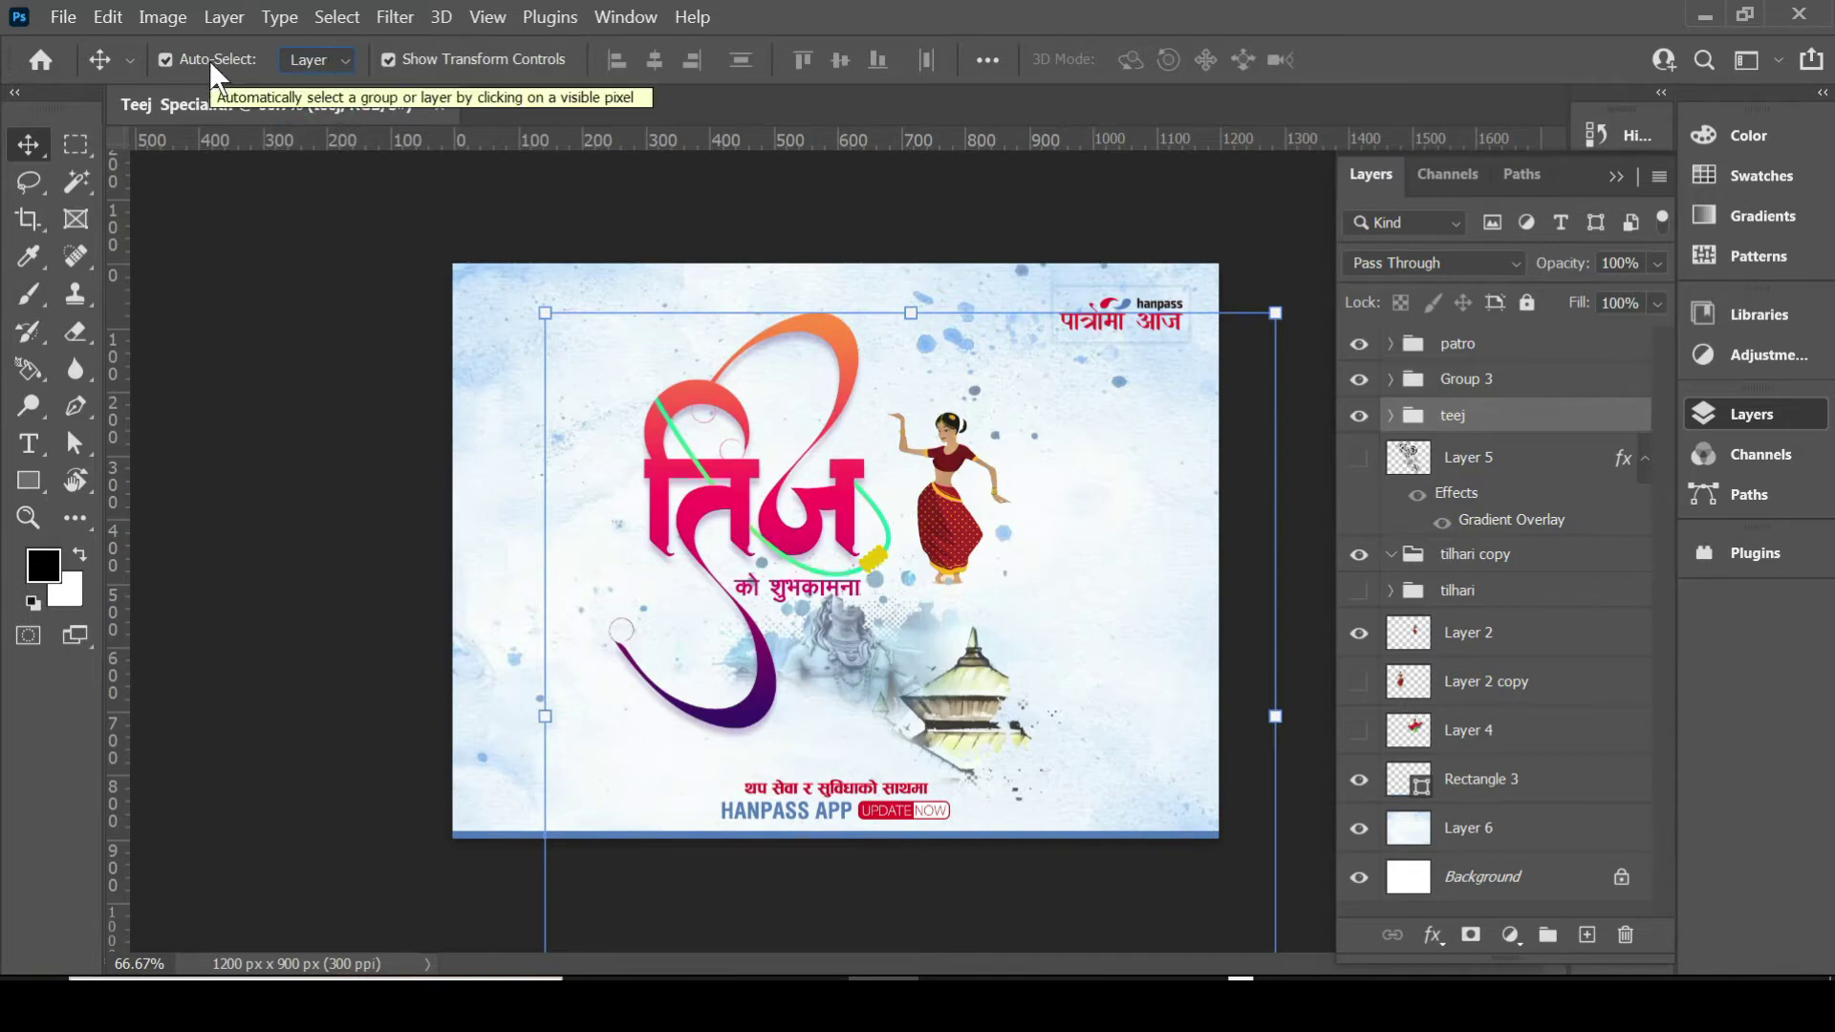
click(317, 361)
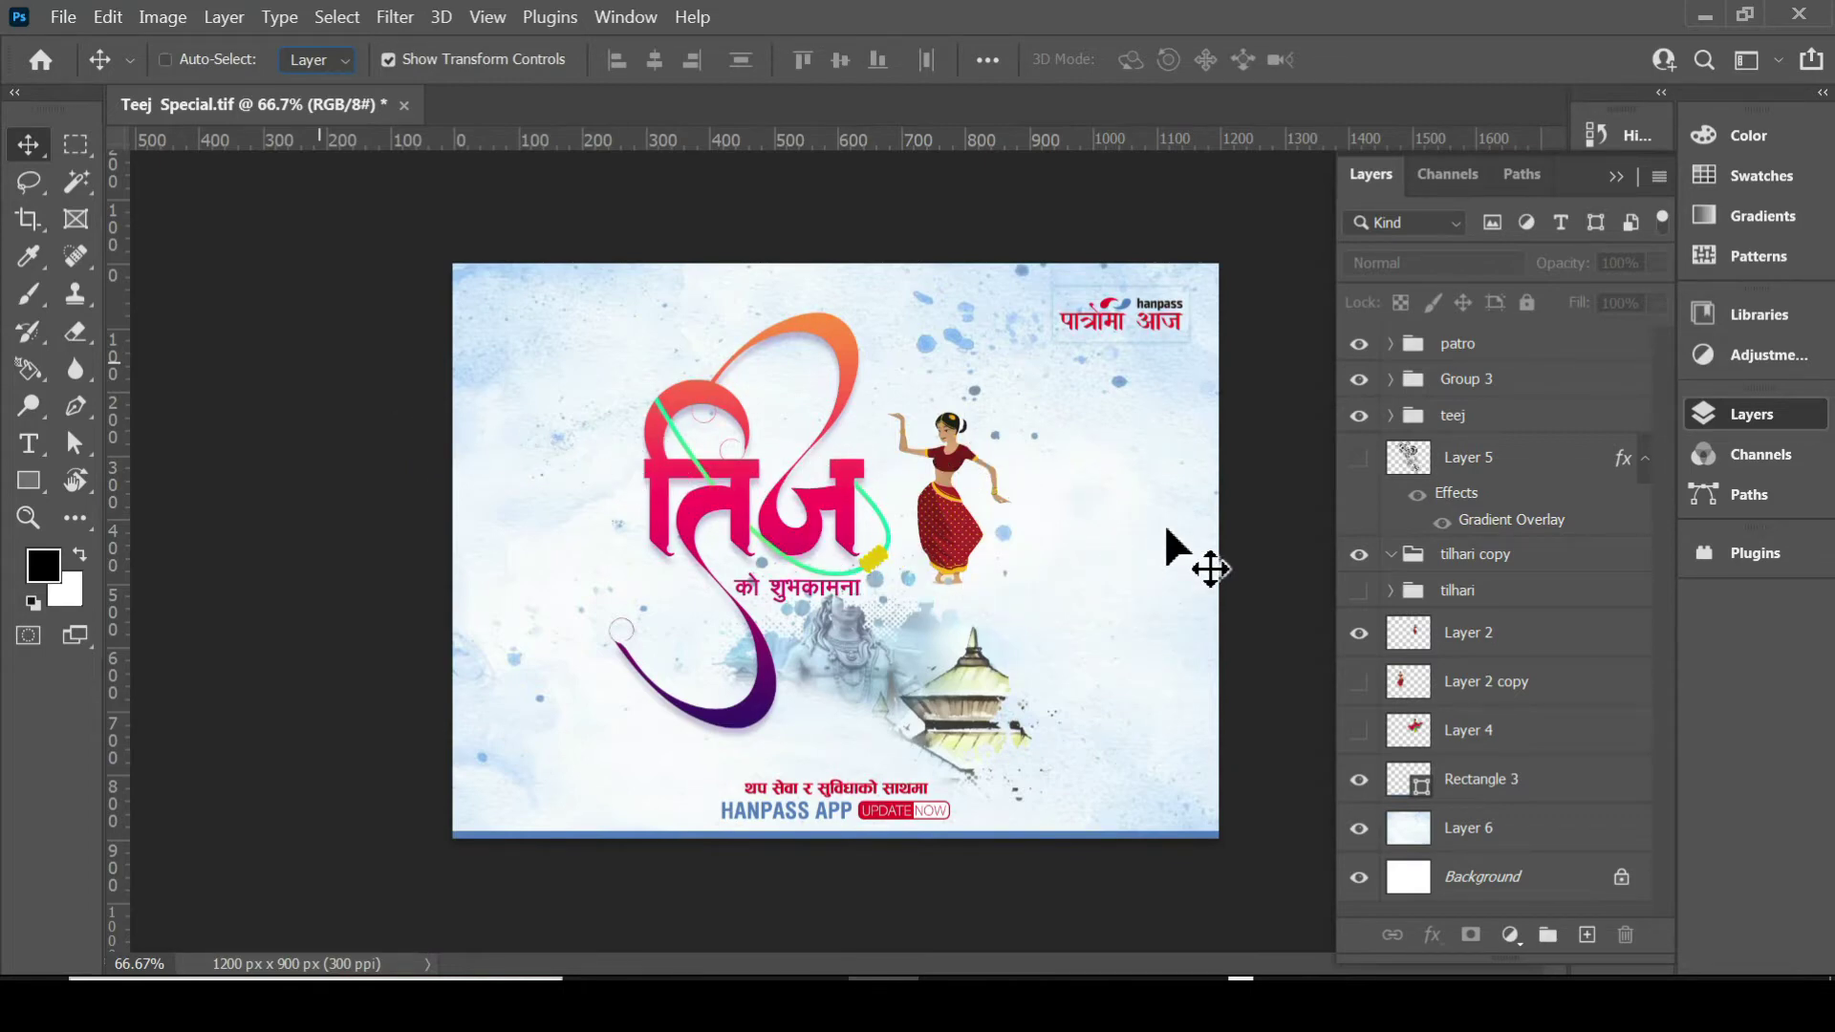
Zoom in on the dancer to 100%, checking the view with Ctrl- and Ctrl+.
key(ctrl)
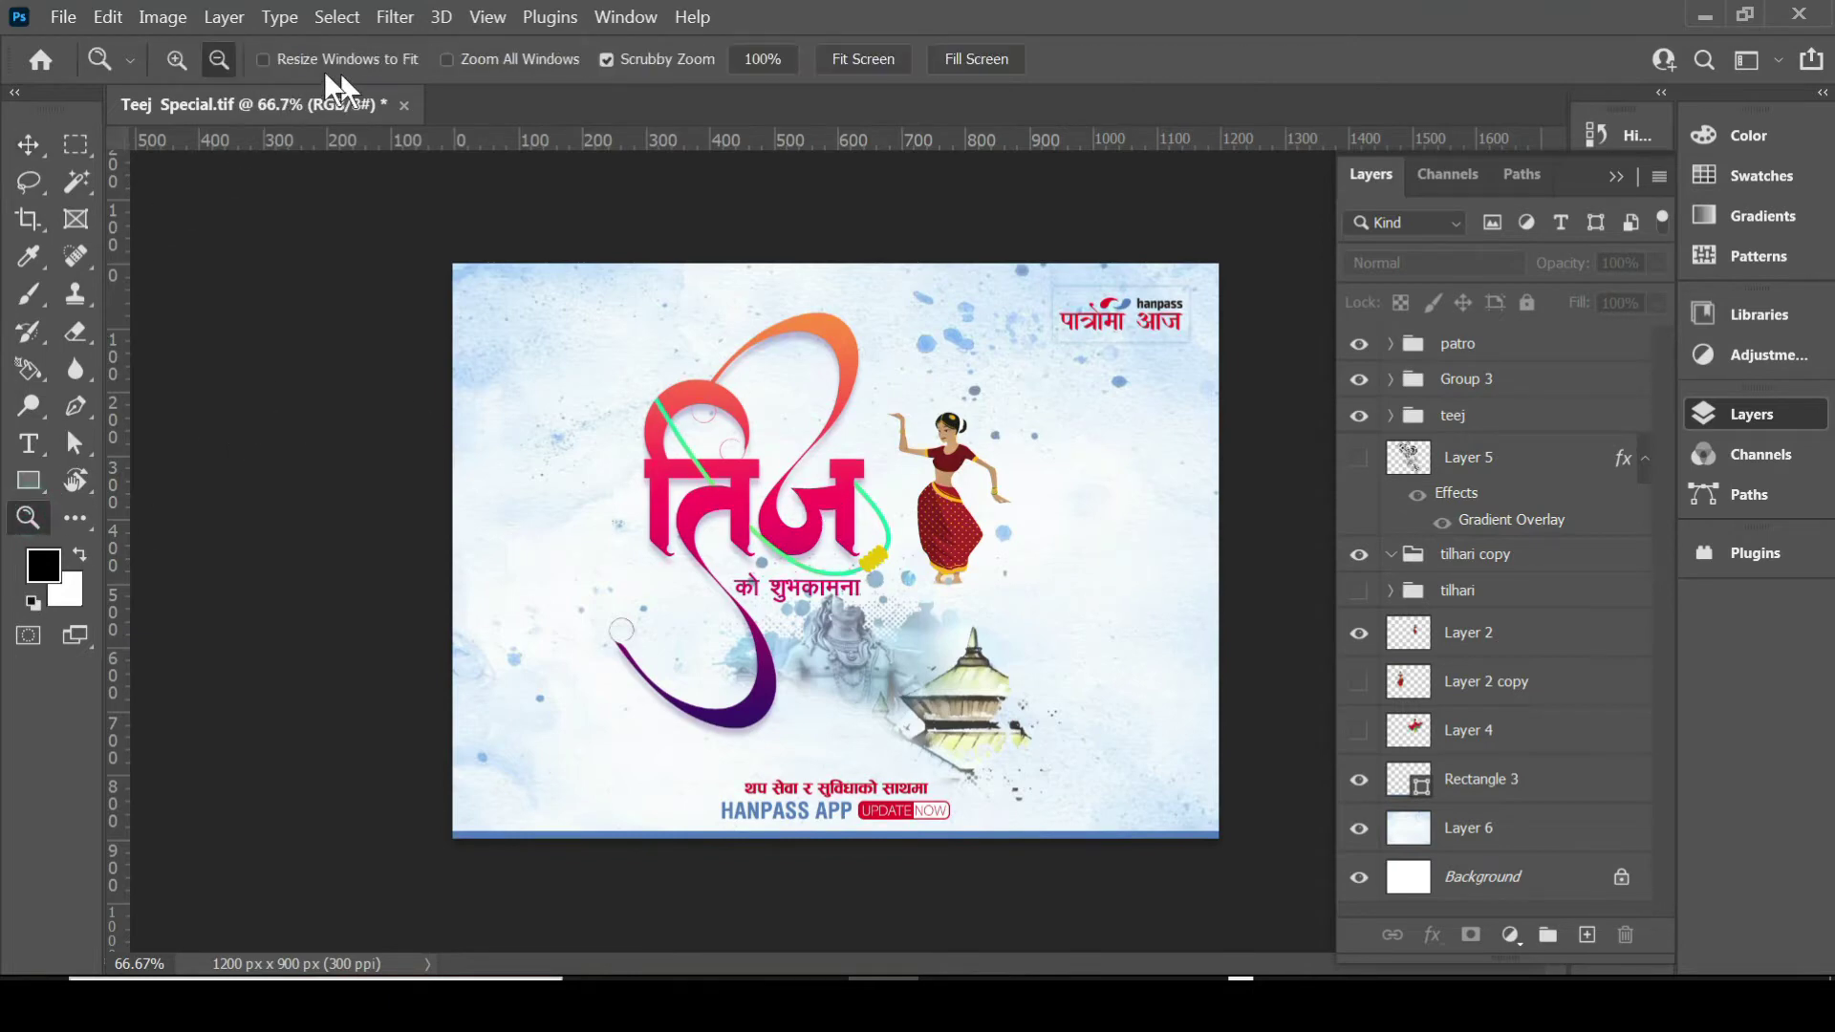
click(176, 59)
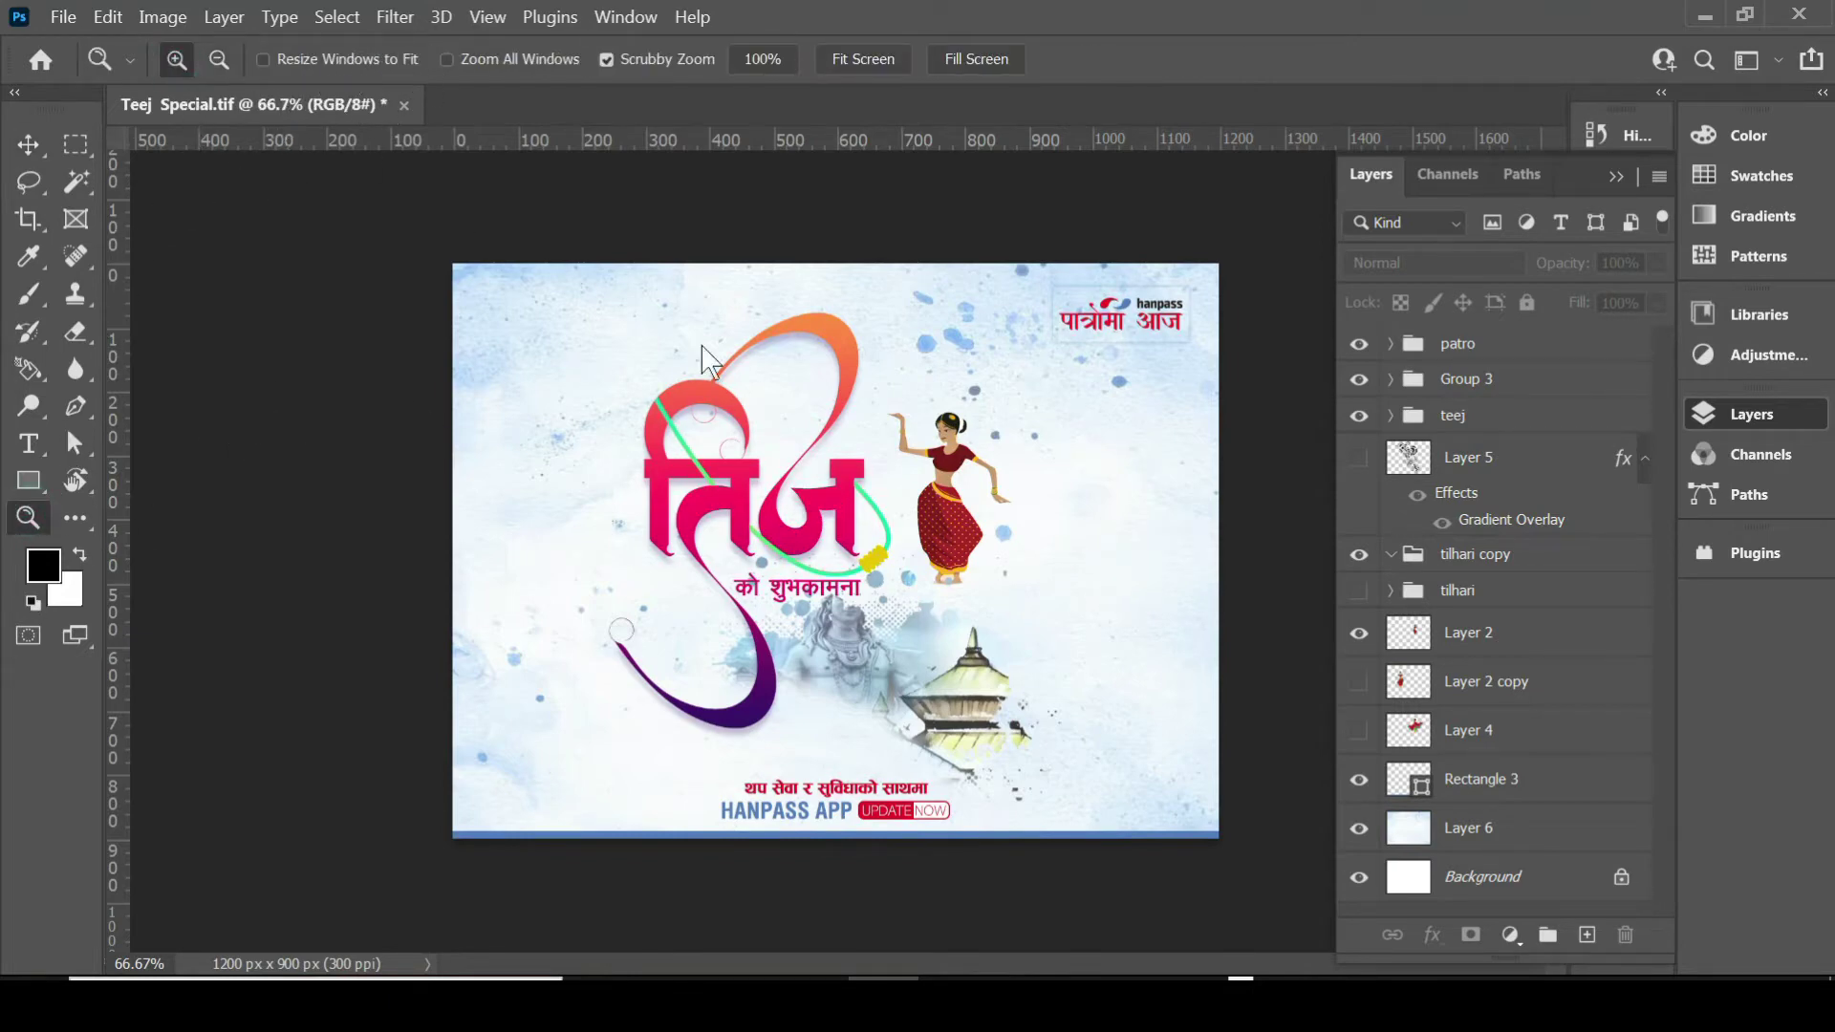
click(913, 456)
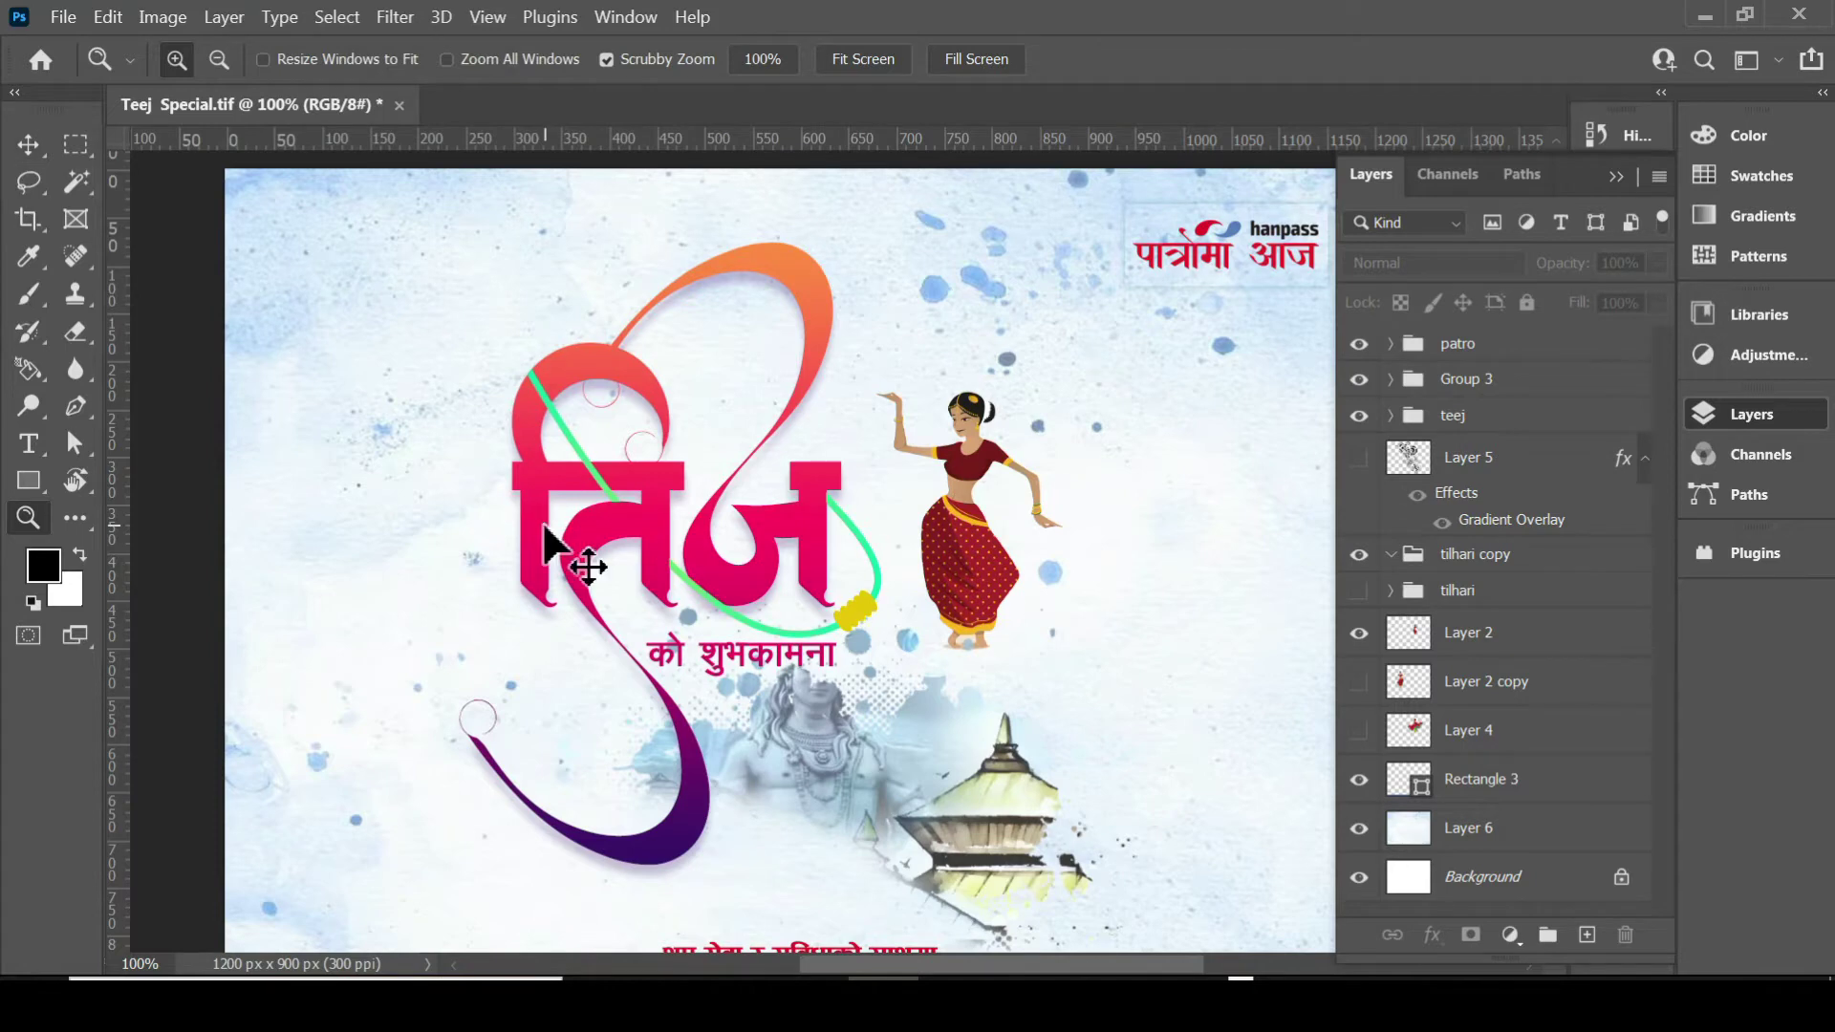
key(ctrl+minus)
key(ctrl+plus)
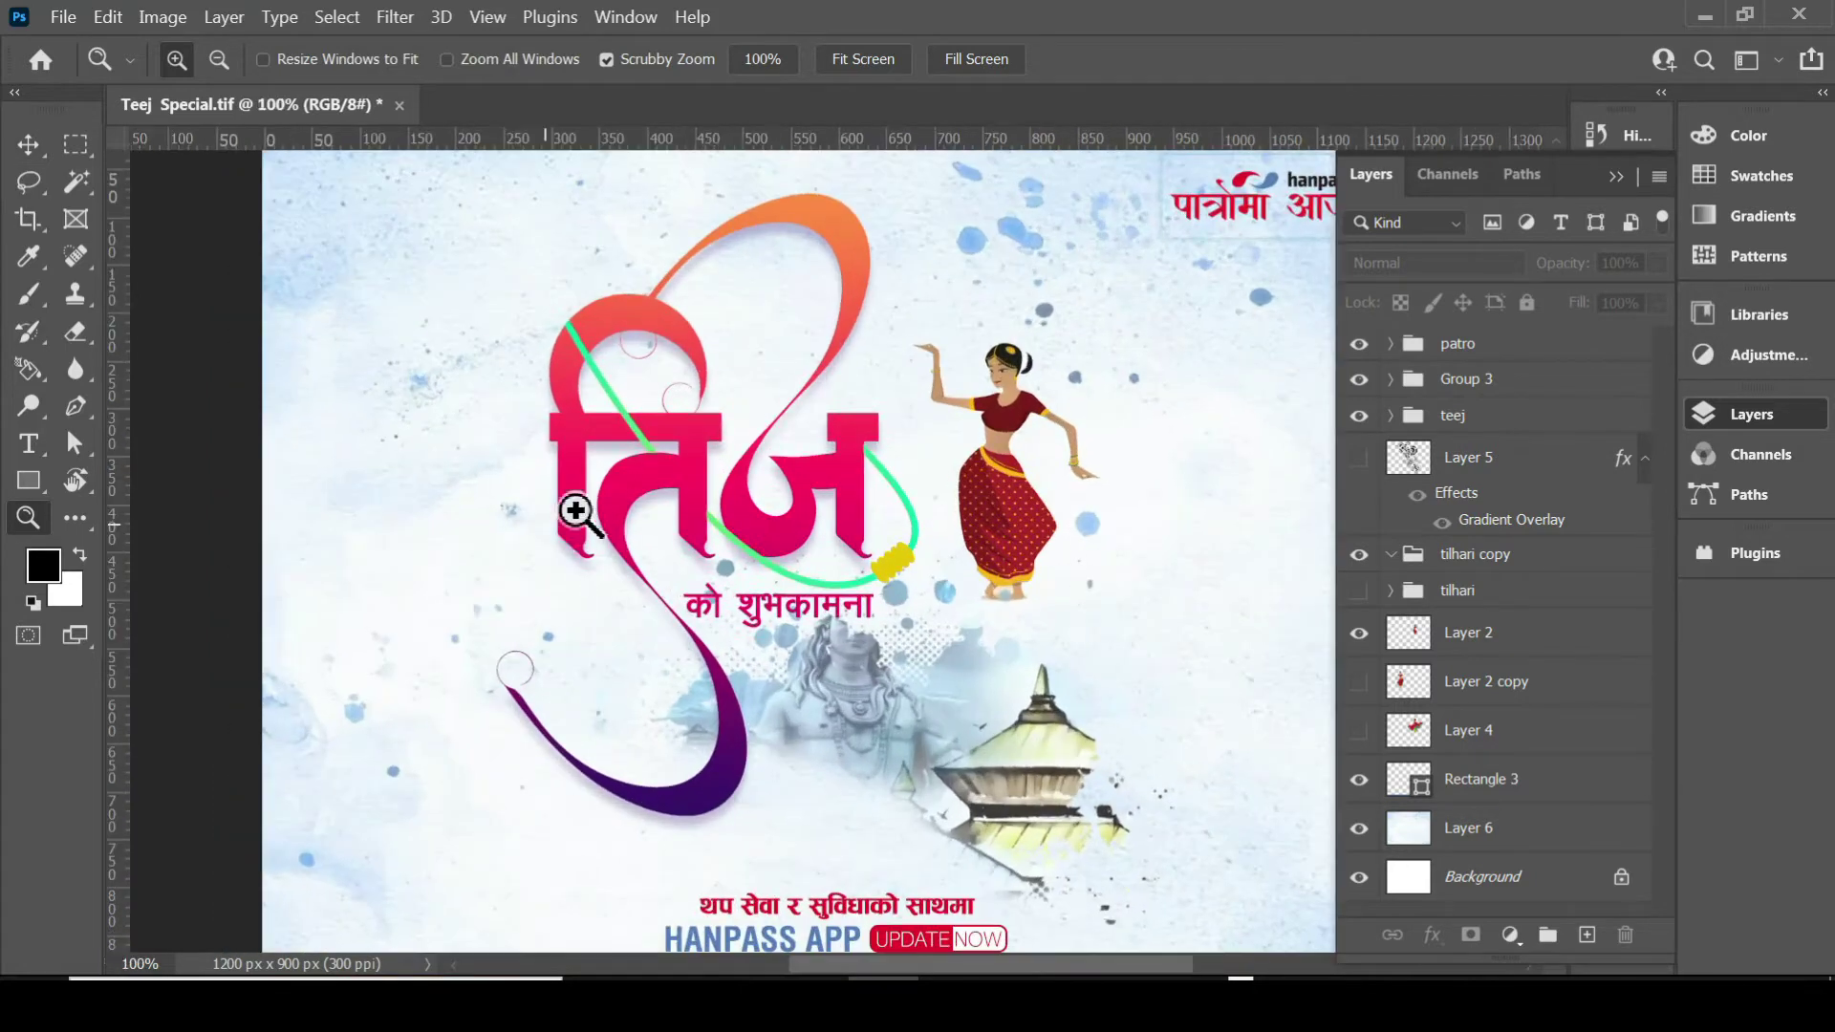
Return to the Move tool, expand the tilhari copy group, and select the Hand tool.
key(v)
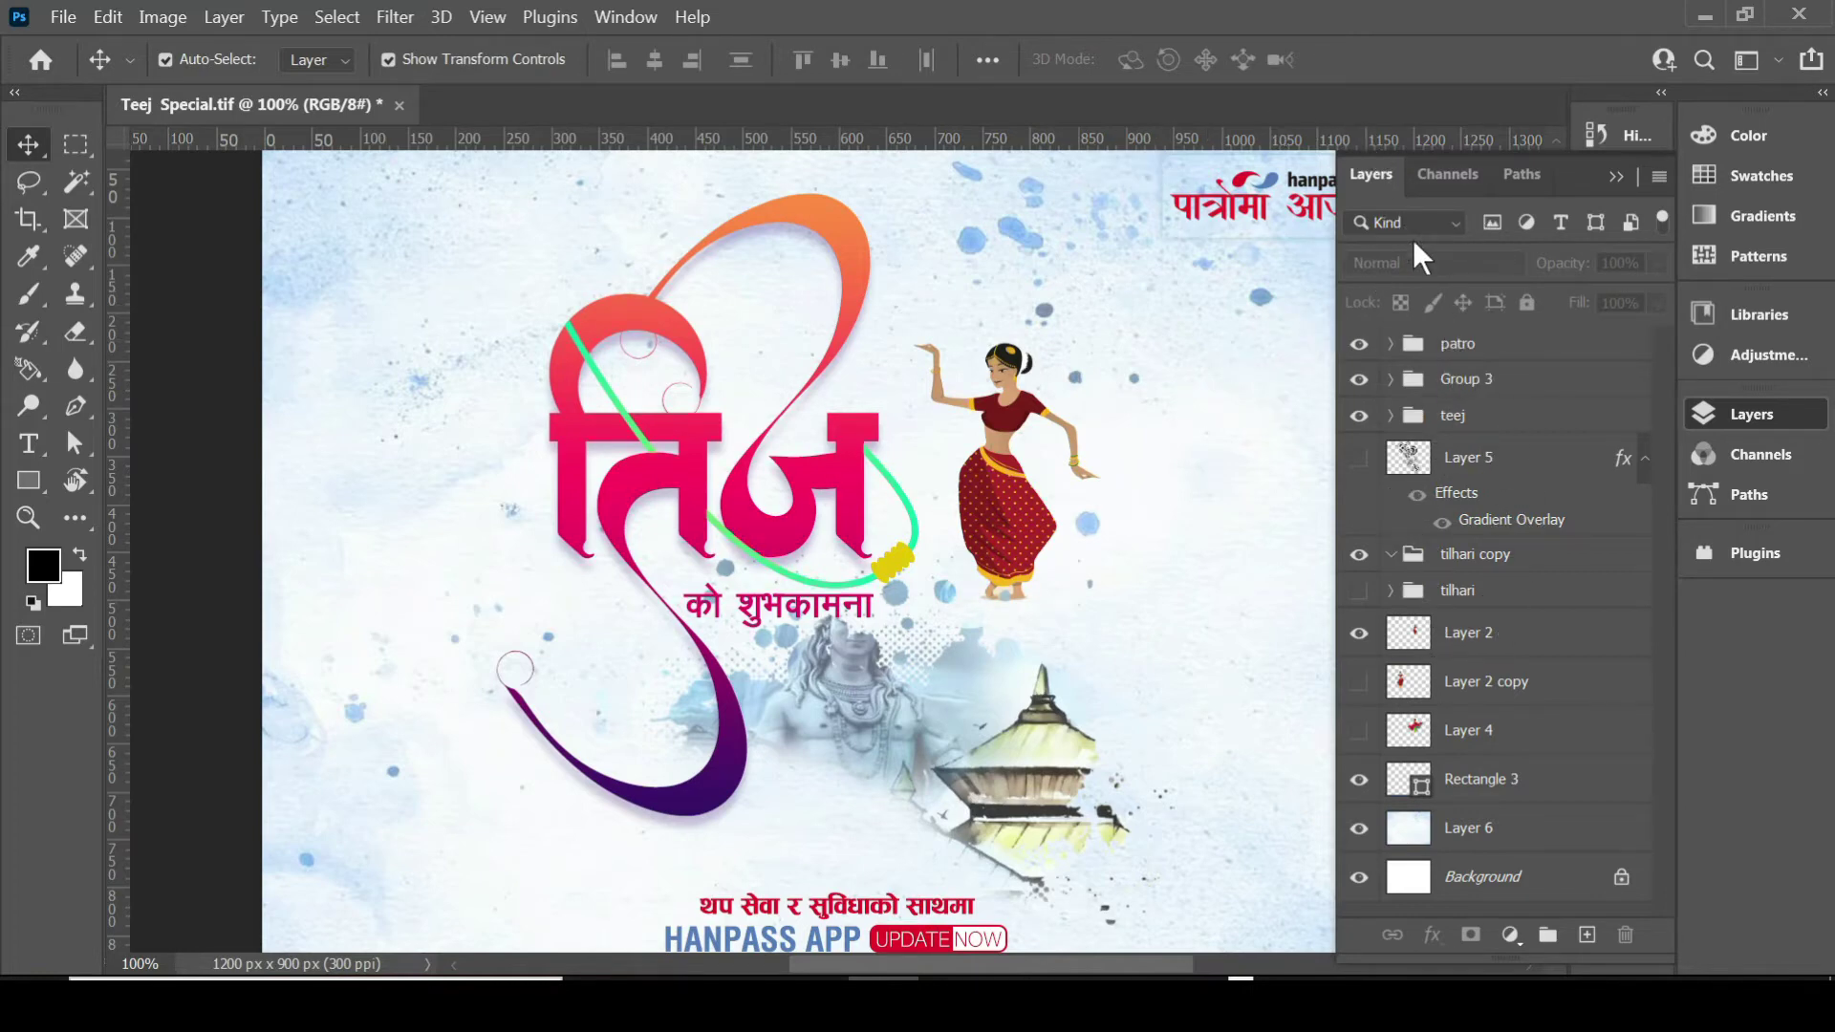
click(1391, 553)
key(h)
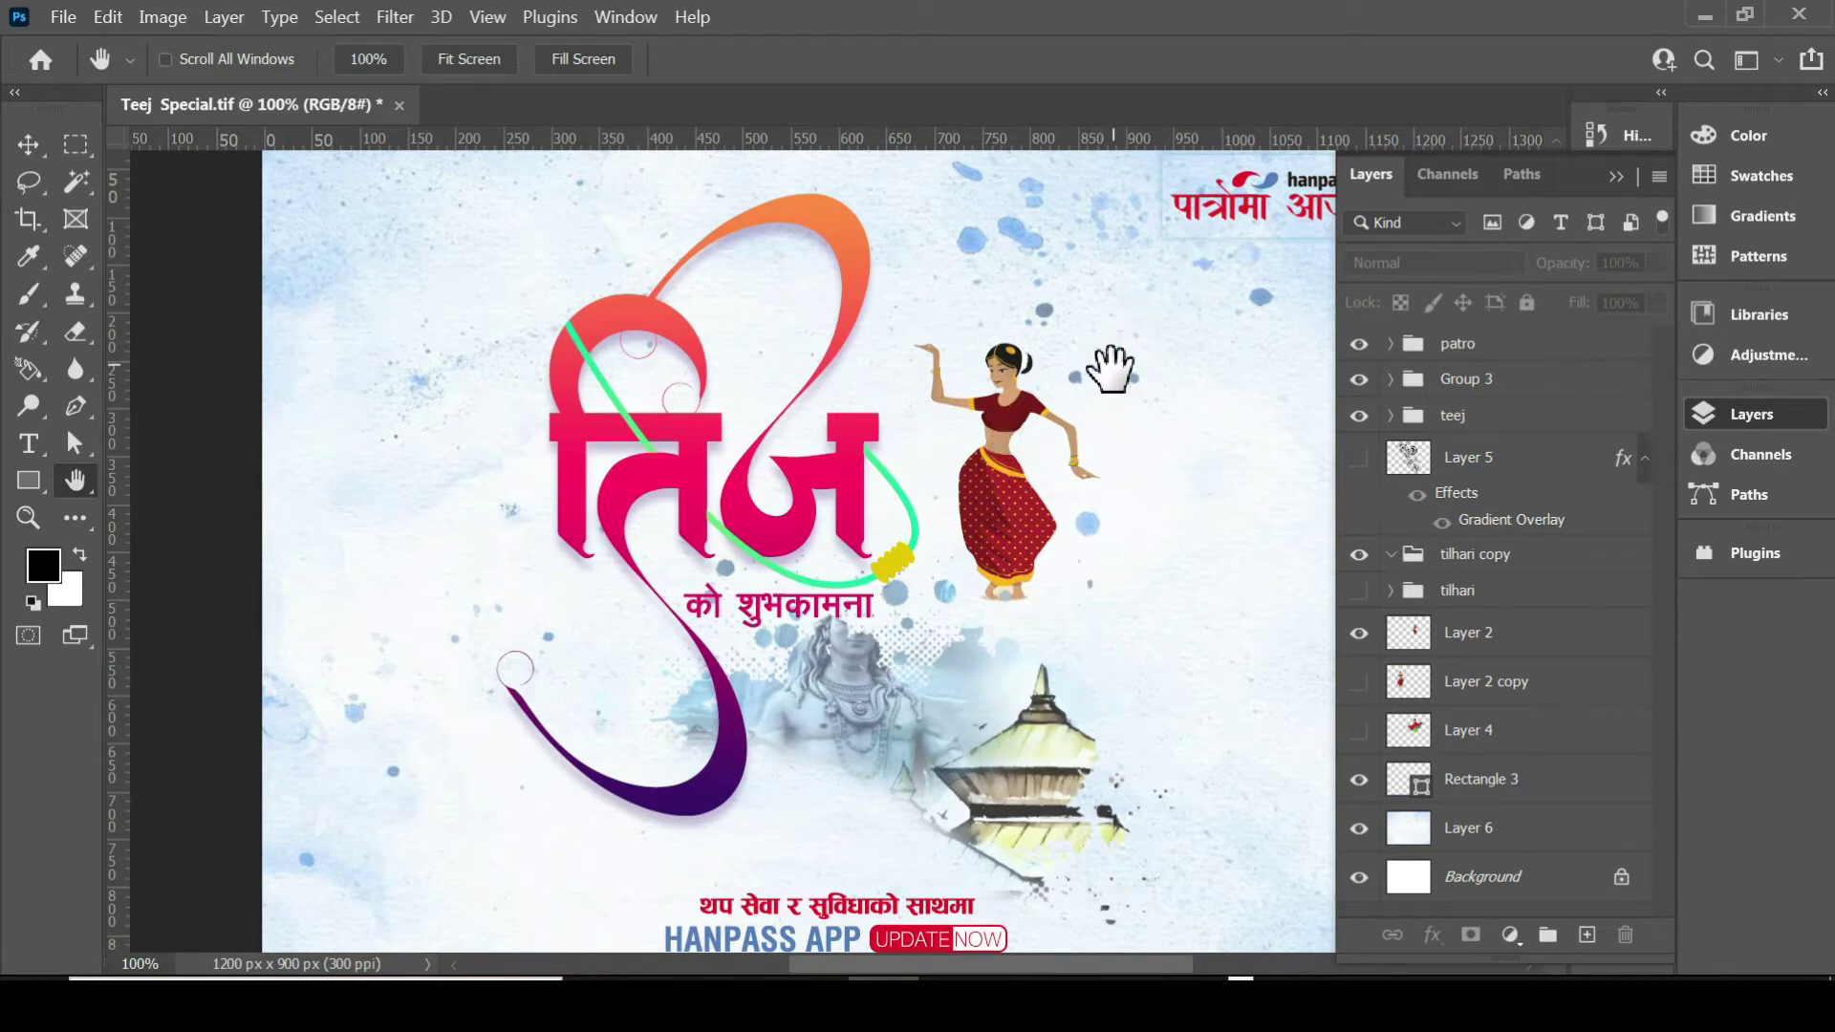
Pan the 100% view until the HANPASS APP banner and hanpass logo are fully visible.
drag(1111, 368, 900, 401)
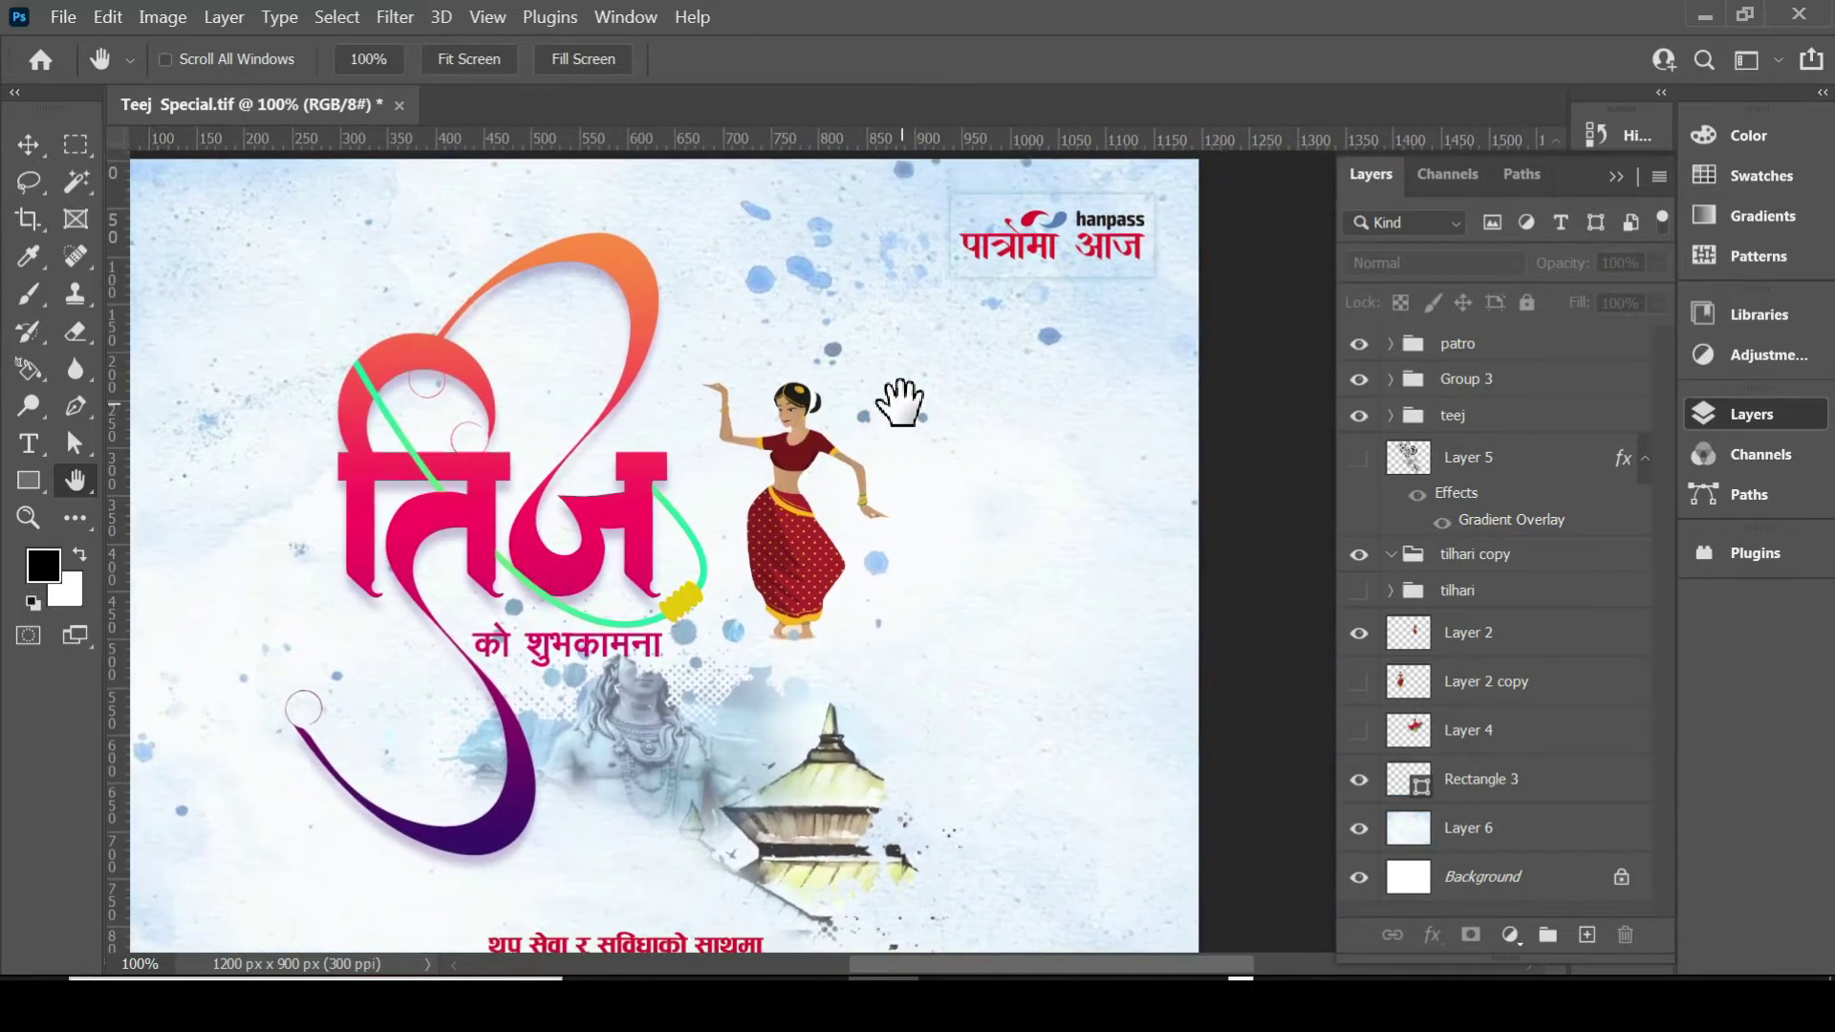
drag(648, 441, 859, 442)
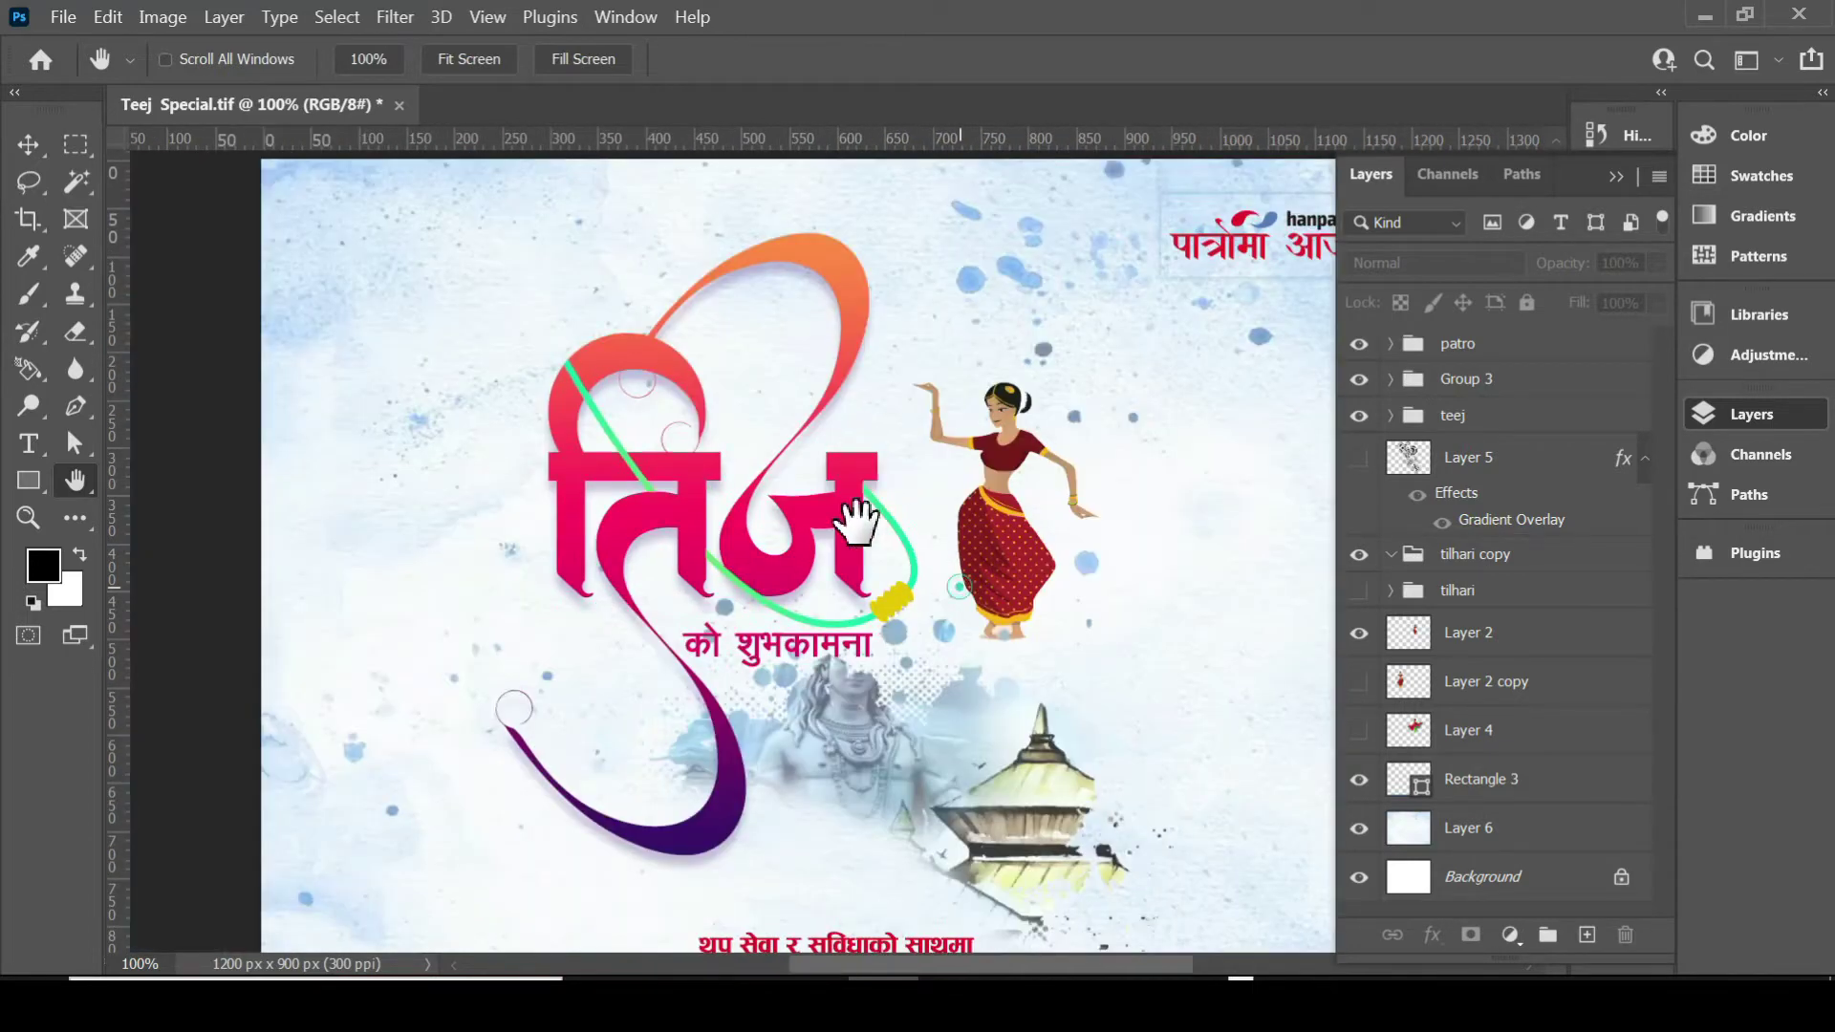
drag(942, 607, 808, 454)
mouse_move(934, 168)
mouse_down()
mouse_move(927, 416)
mouse_move(934, 335)
mouse_up()
mouse_move(928, 512)
mouse_down()
mouse_move(927, 454)
mouse_move(923, 518)
mouse_up()
drag(1114, 512, 1062, 517)
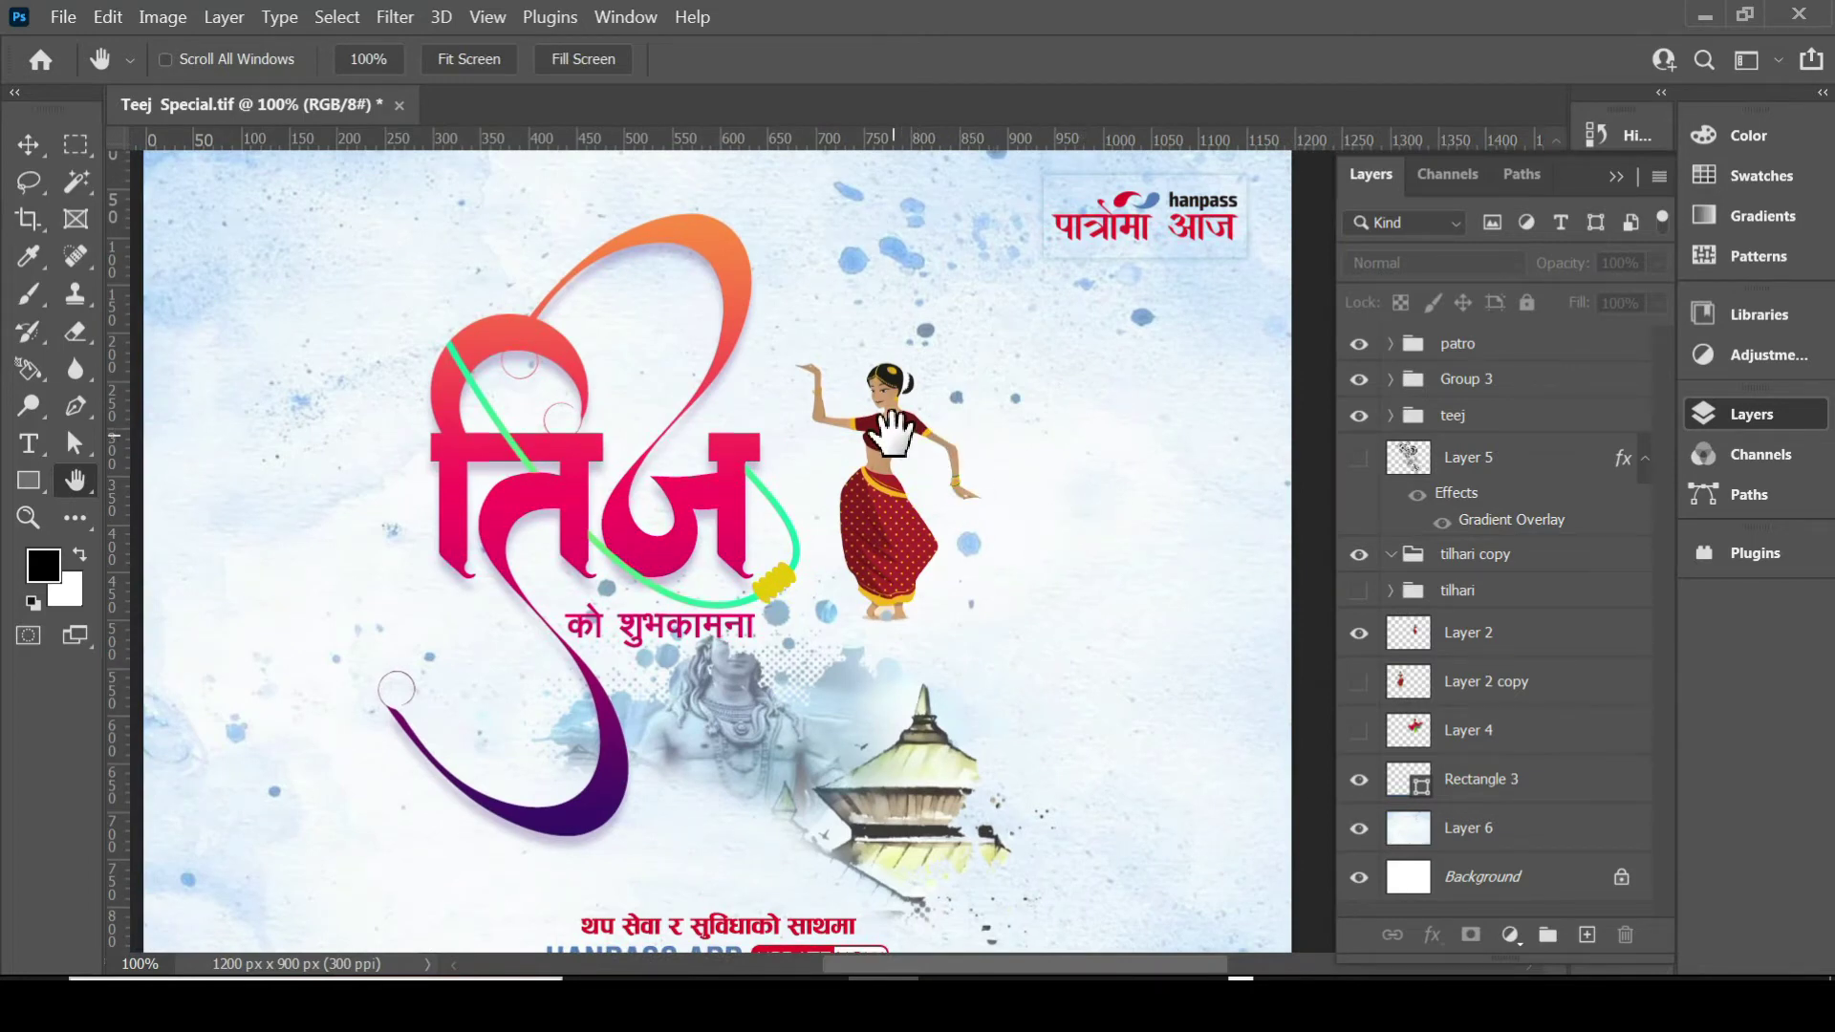
With the Move tool, select the dancer, logo, title and pagoda layers, ending on itaja.
key(v)
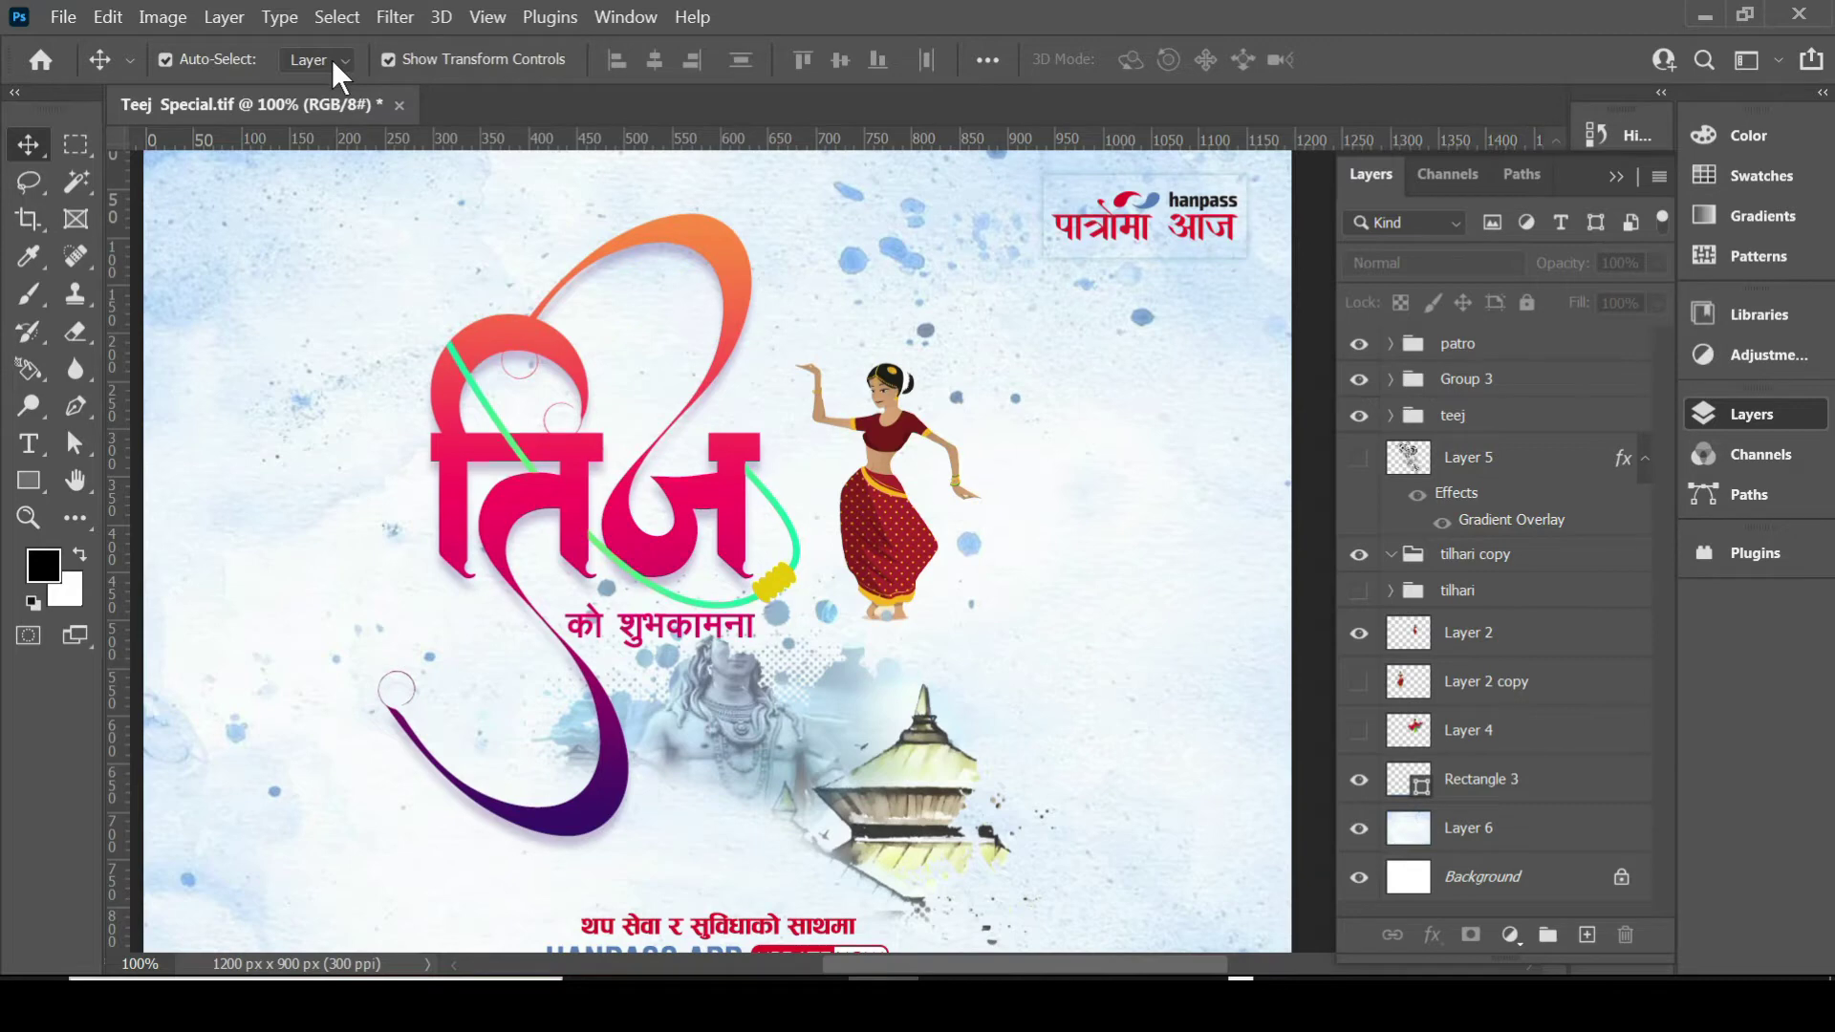
click(883, 441)
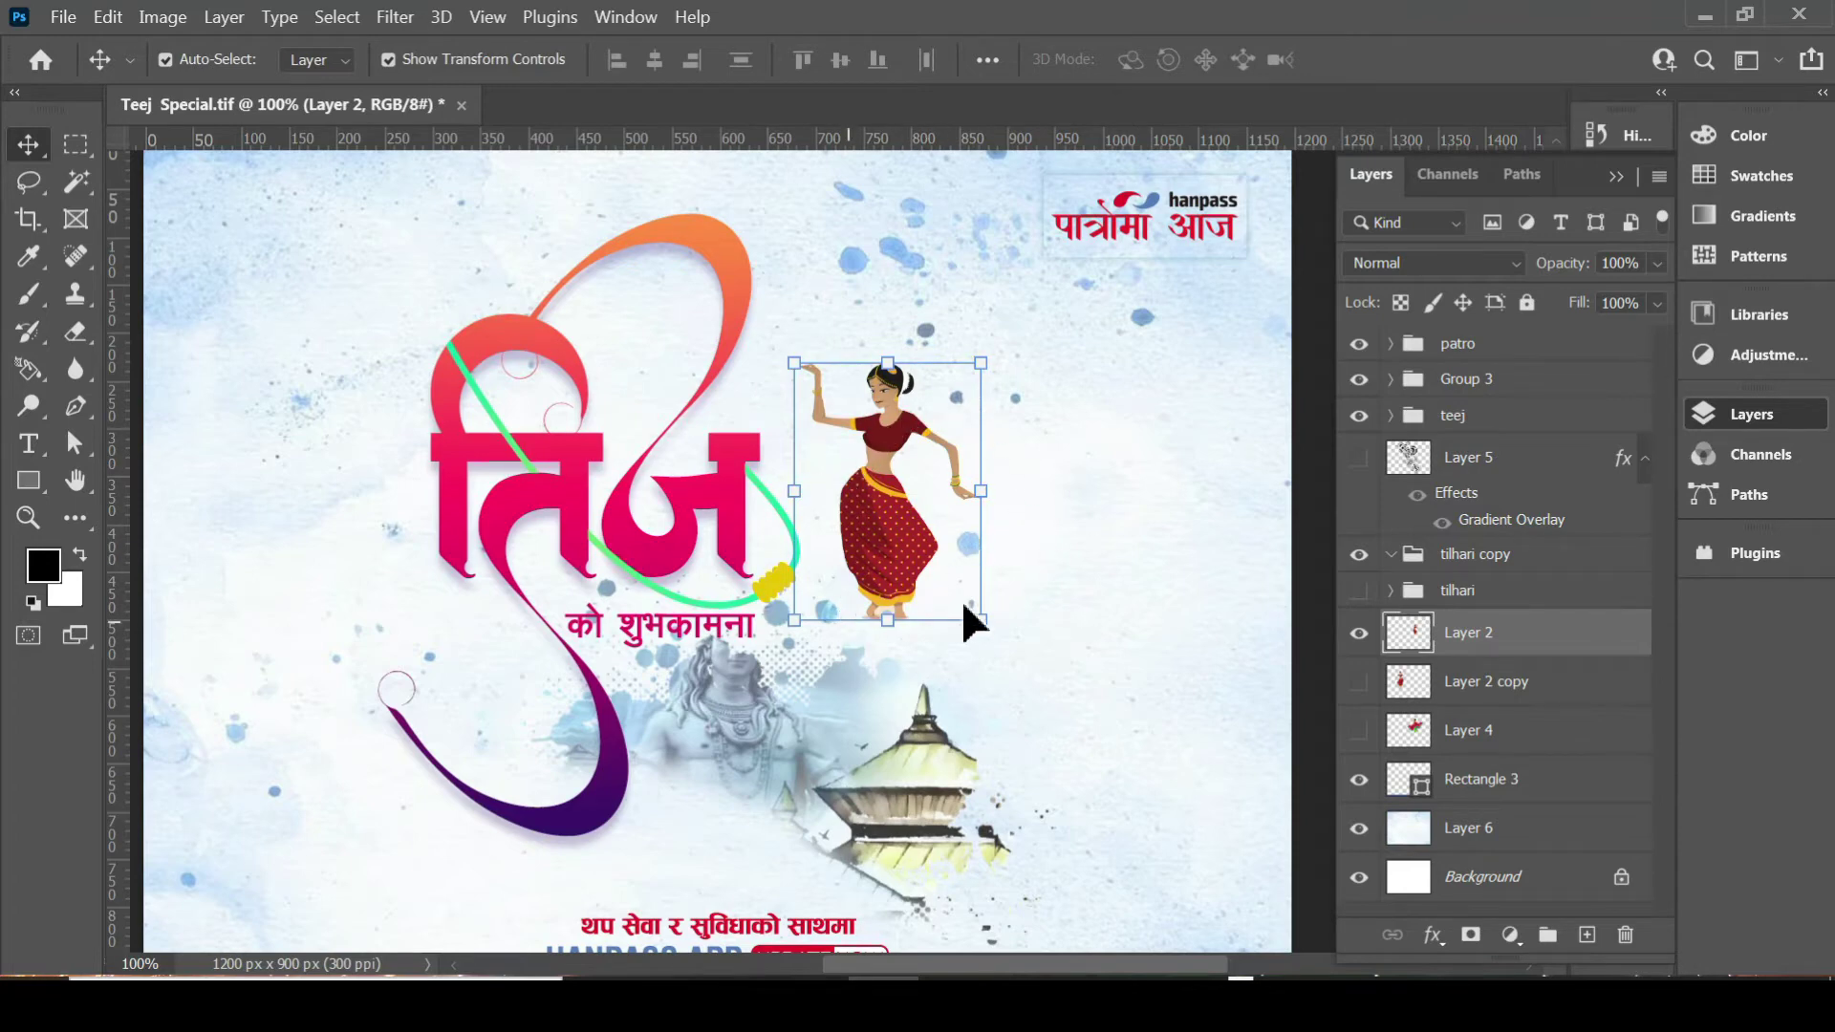
click(1121, 206)
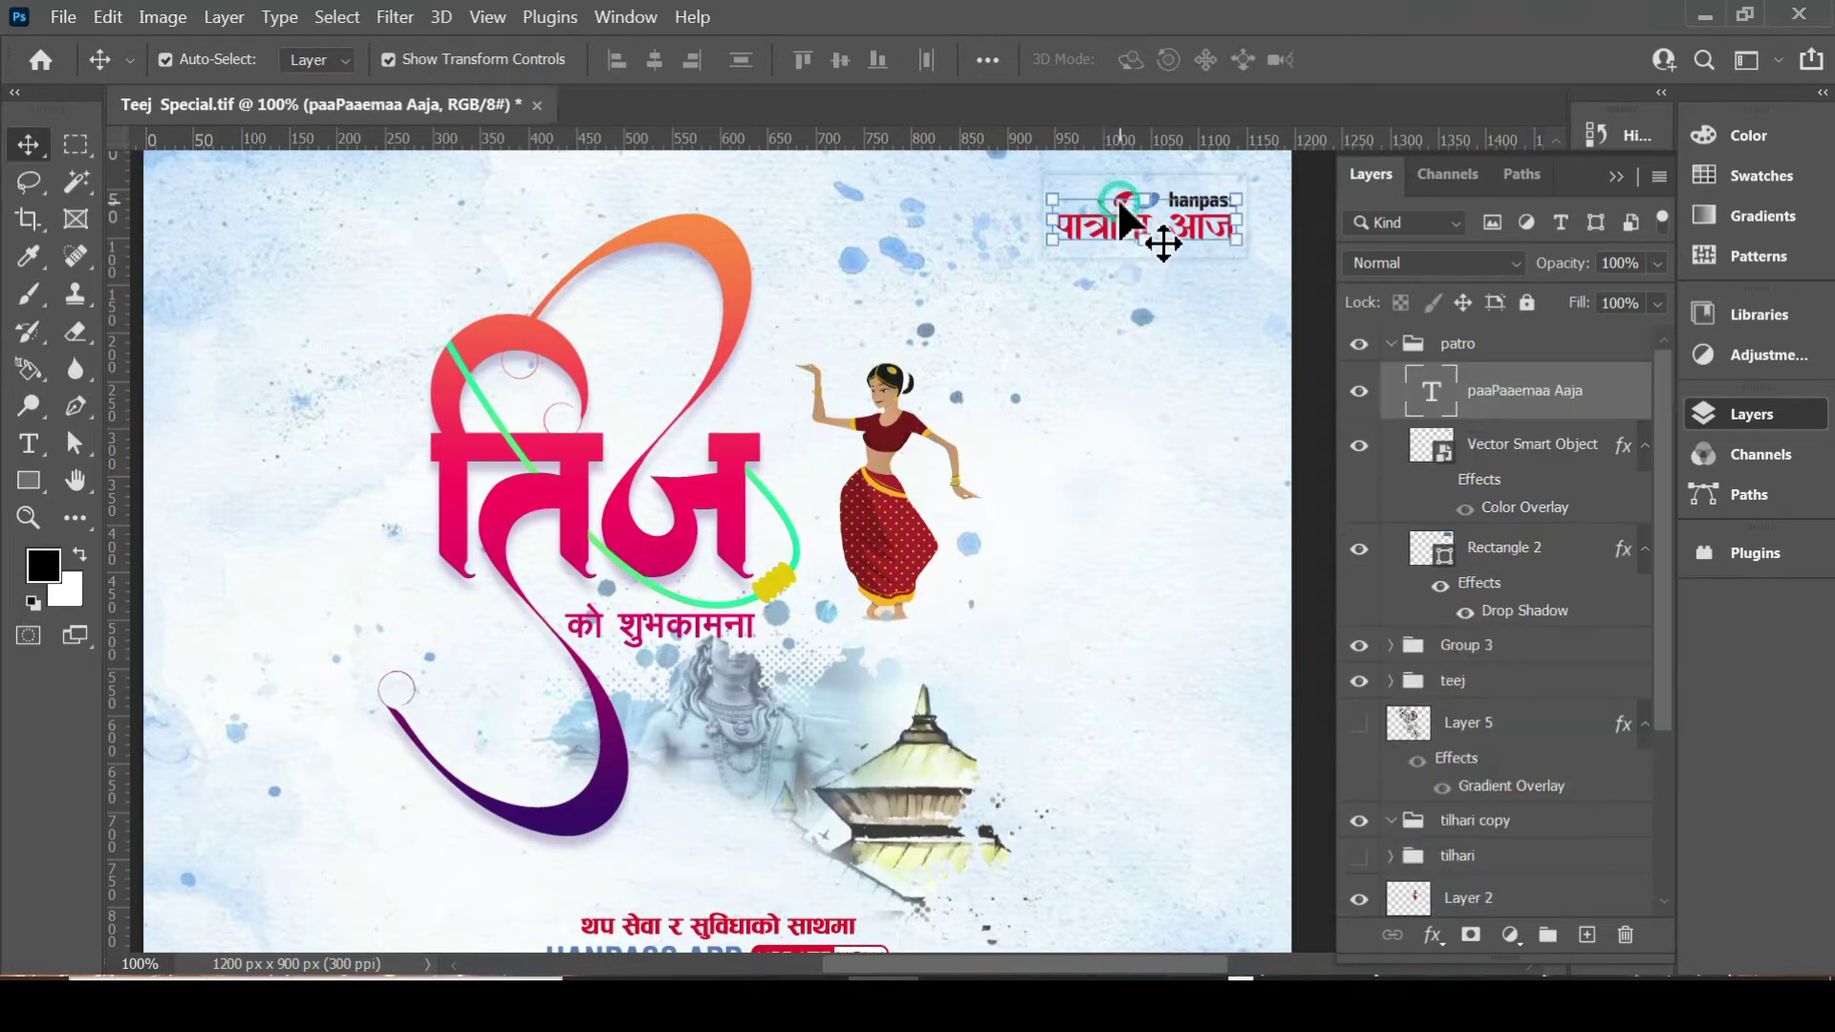
click(723, 267)
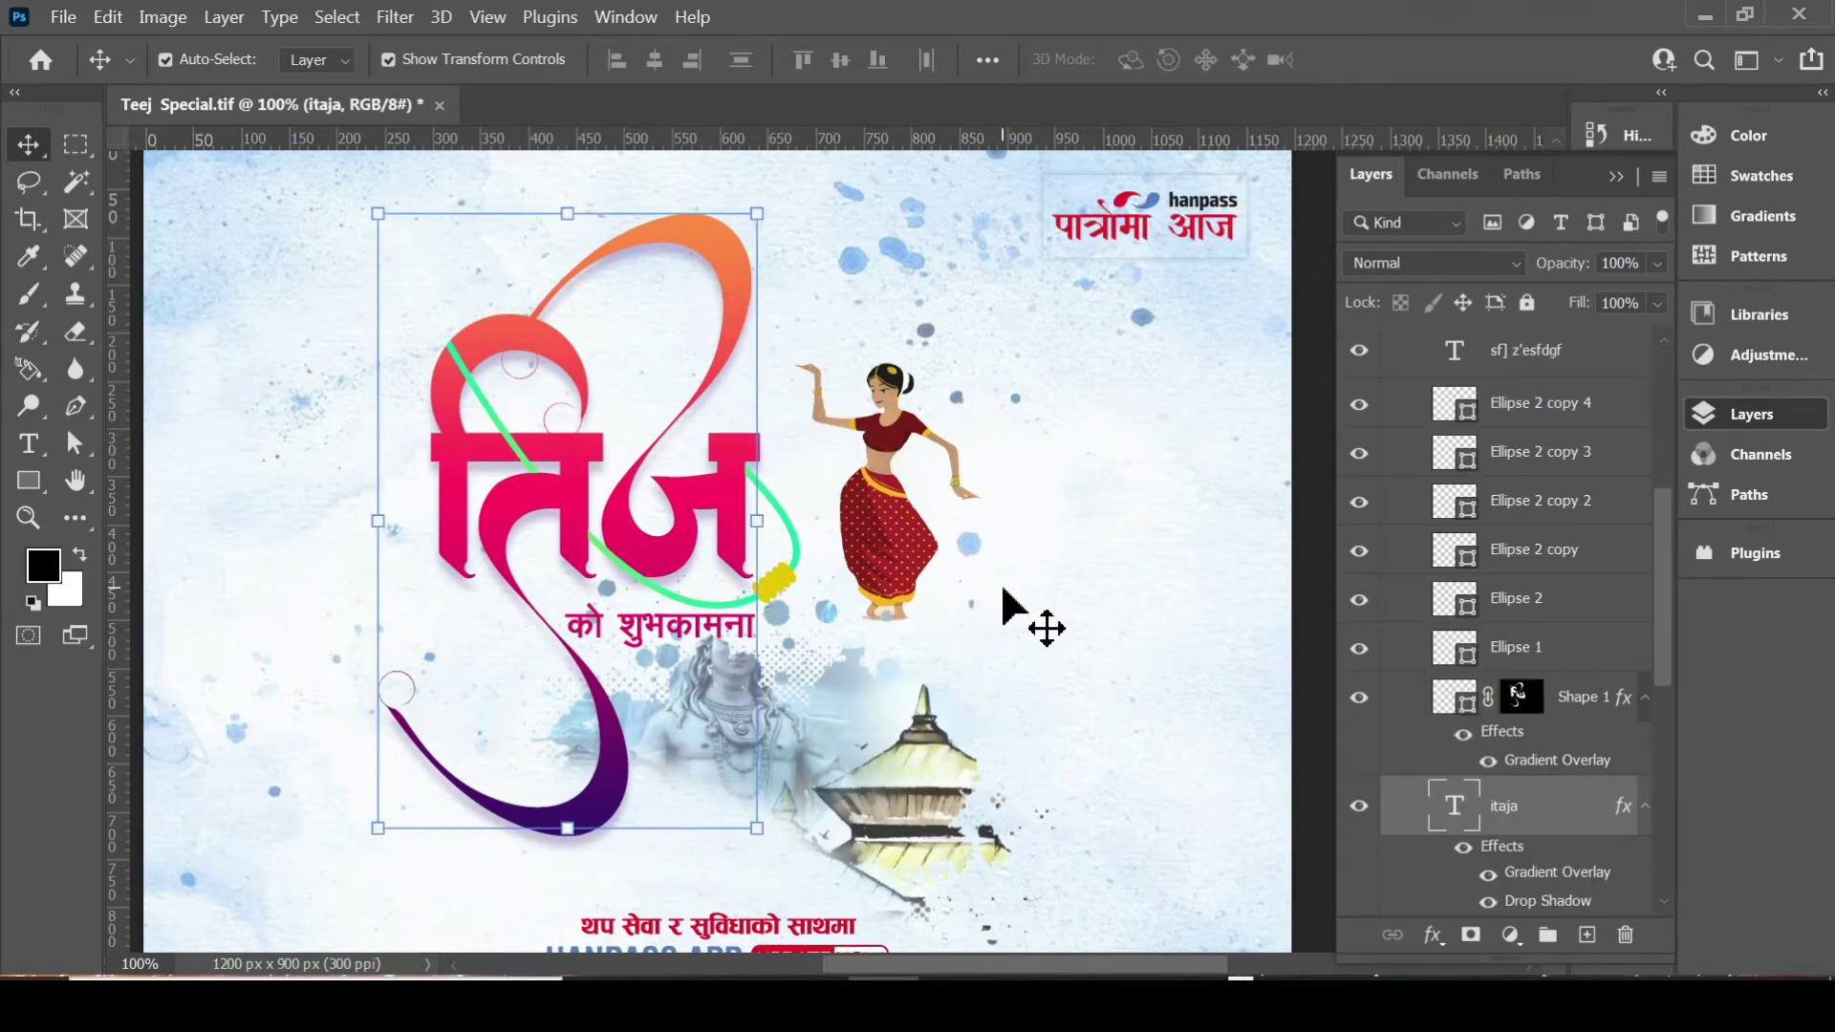
click(934, 781)
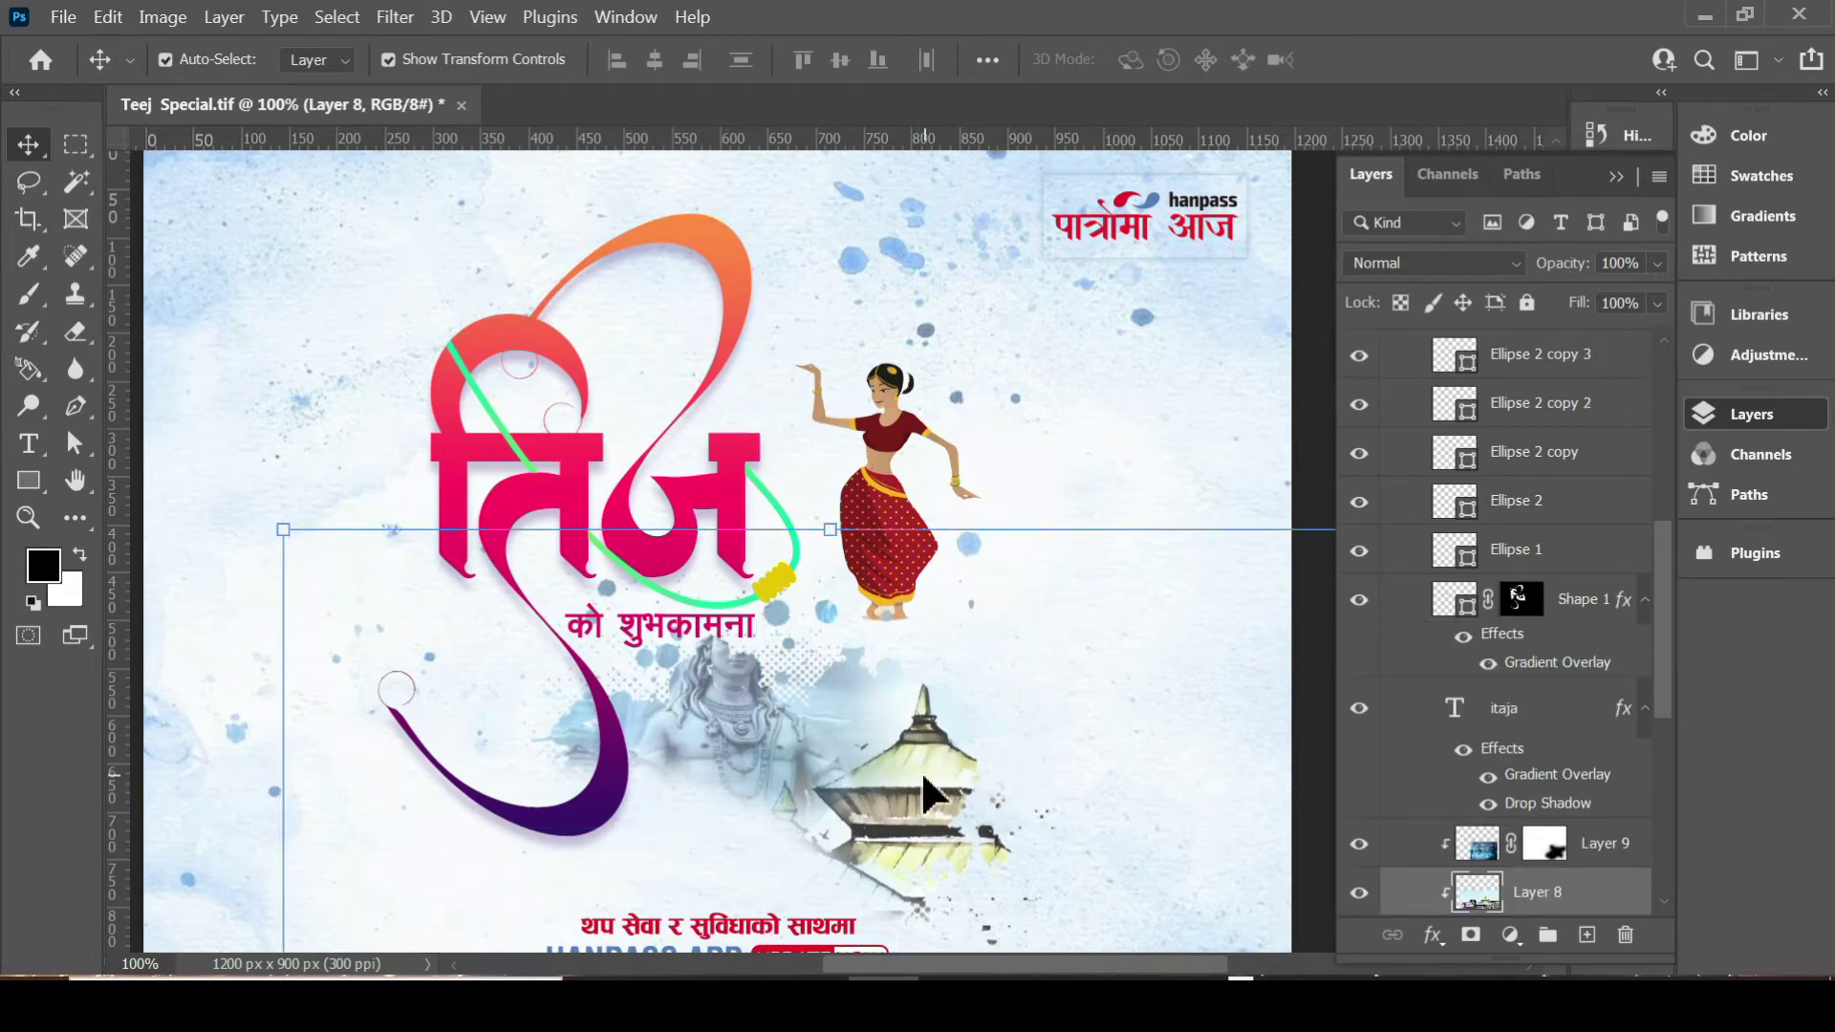
click(704, 731)
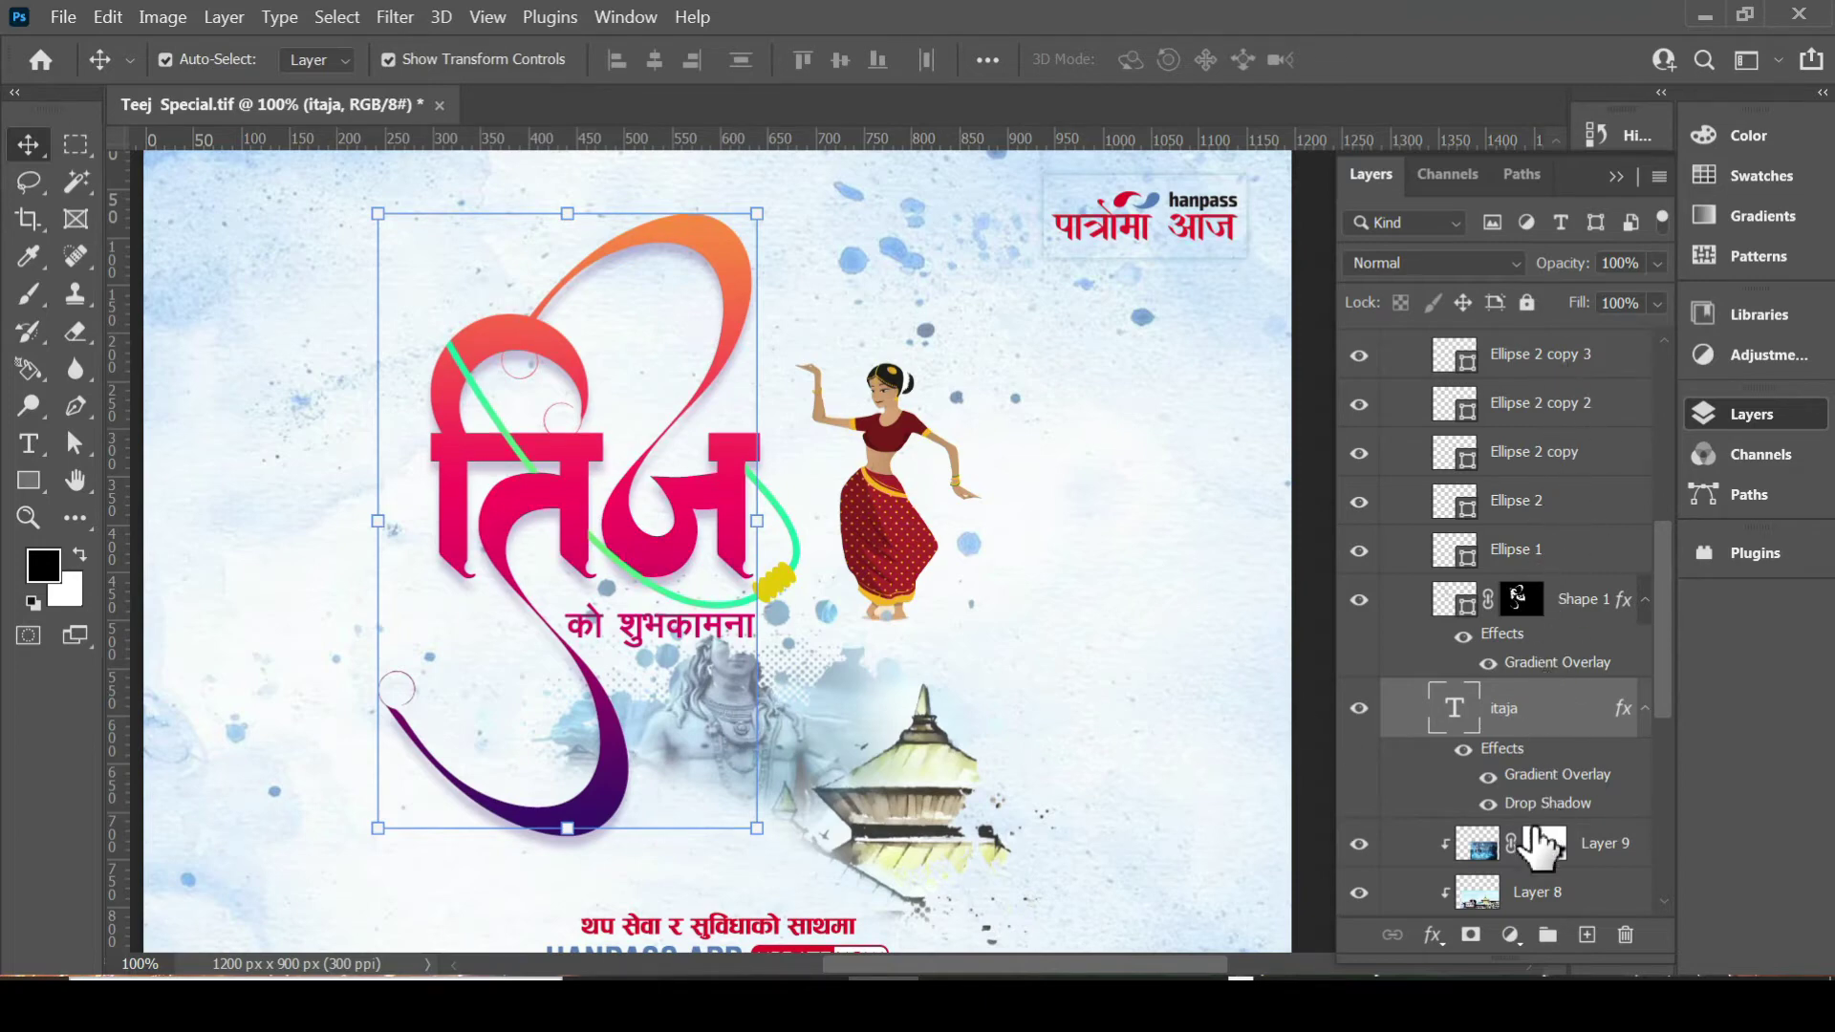
Use the right-click layer picker beneath the title to select Layer 6, then Layer 8.
right_click(809, 745)
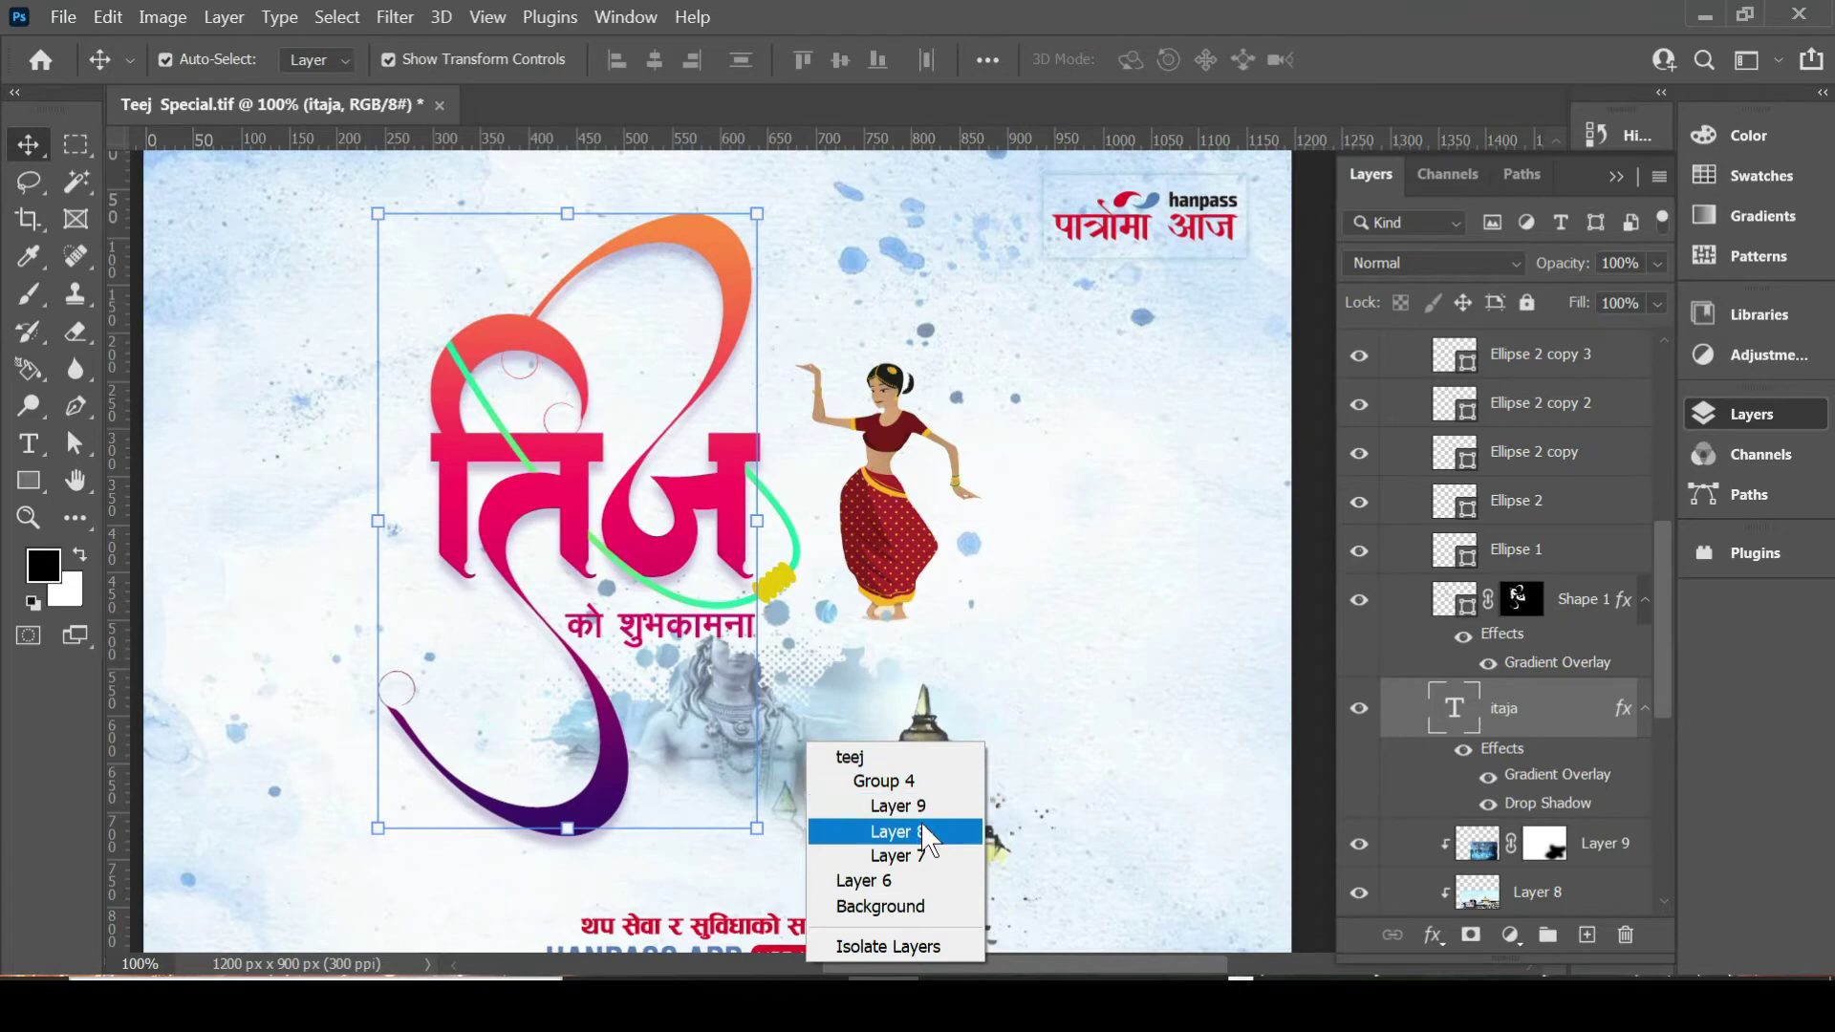
click(720, 720)
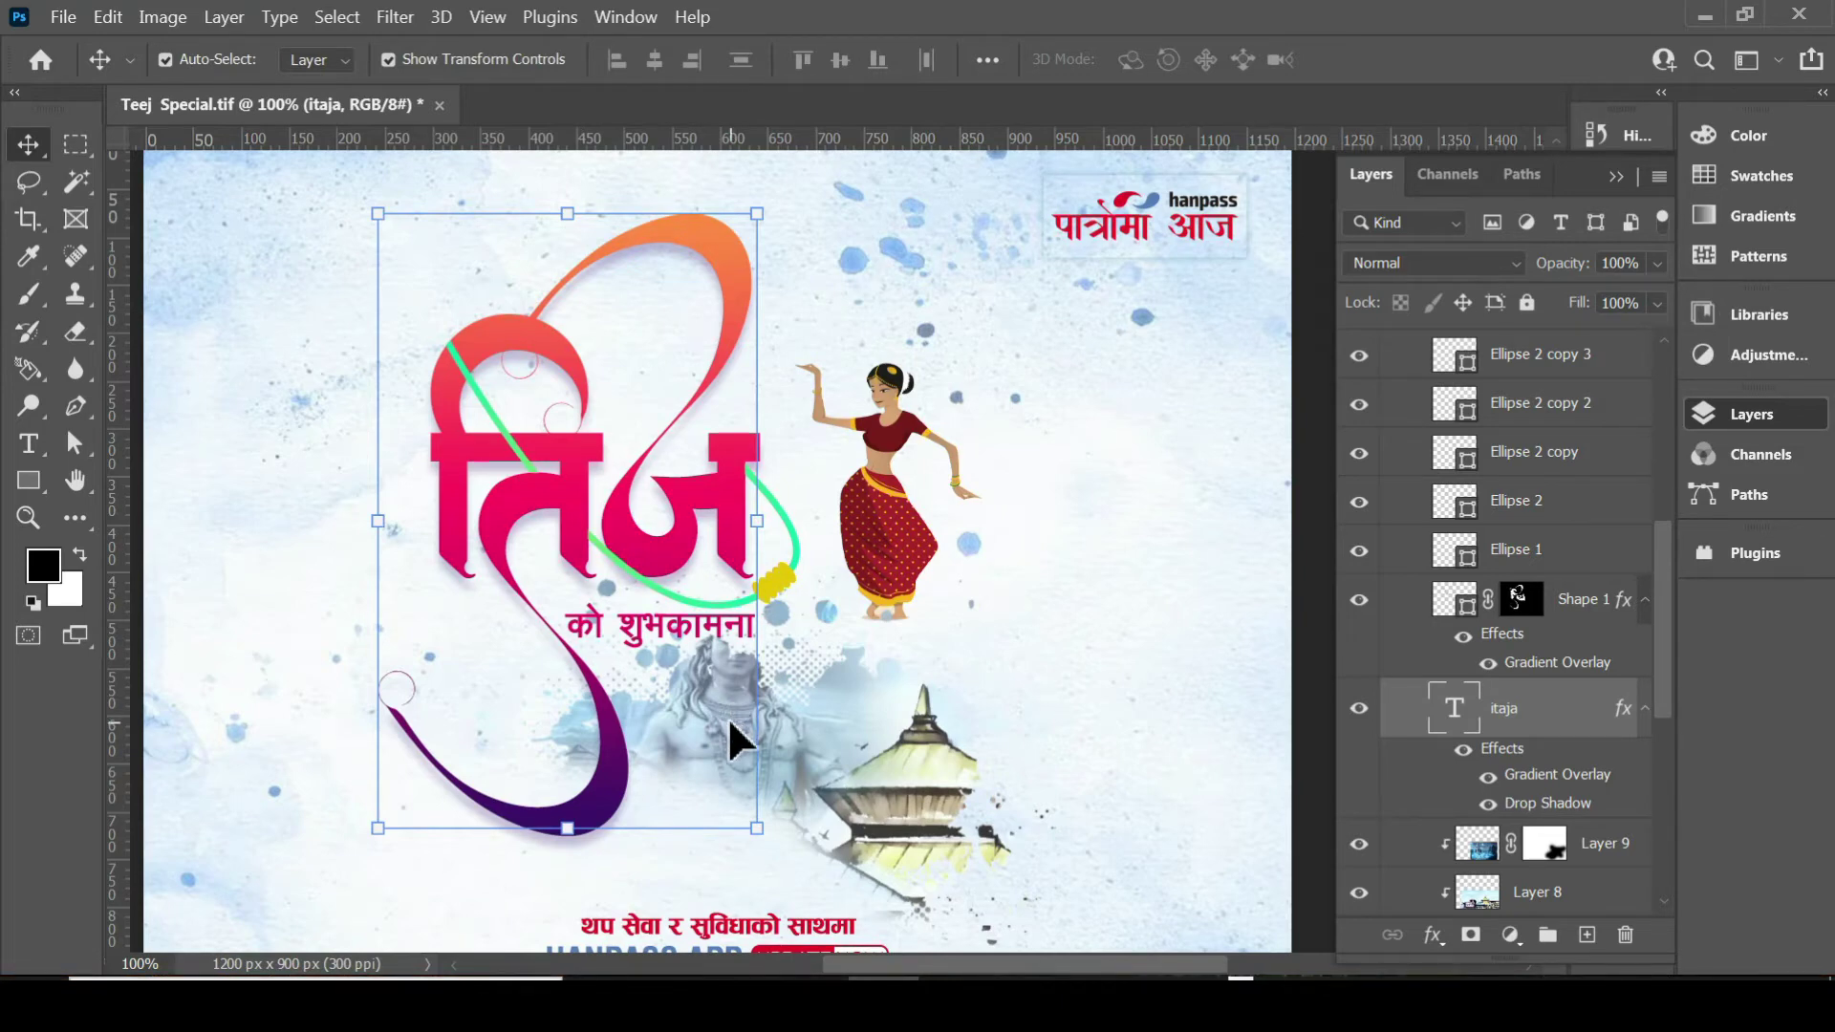
right_click(713, 722)
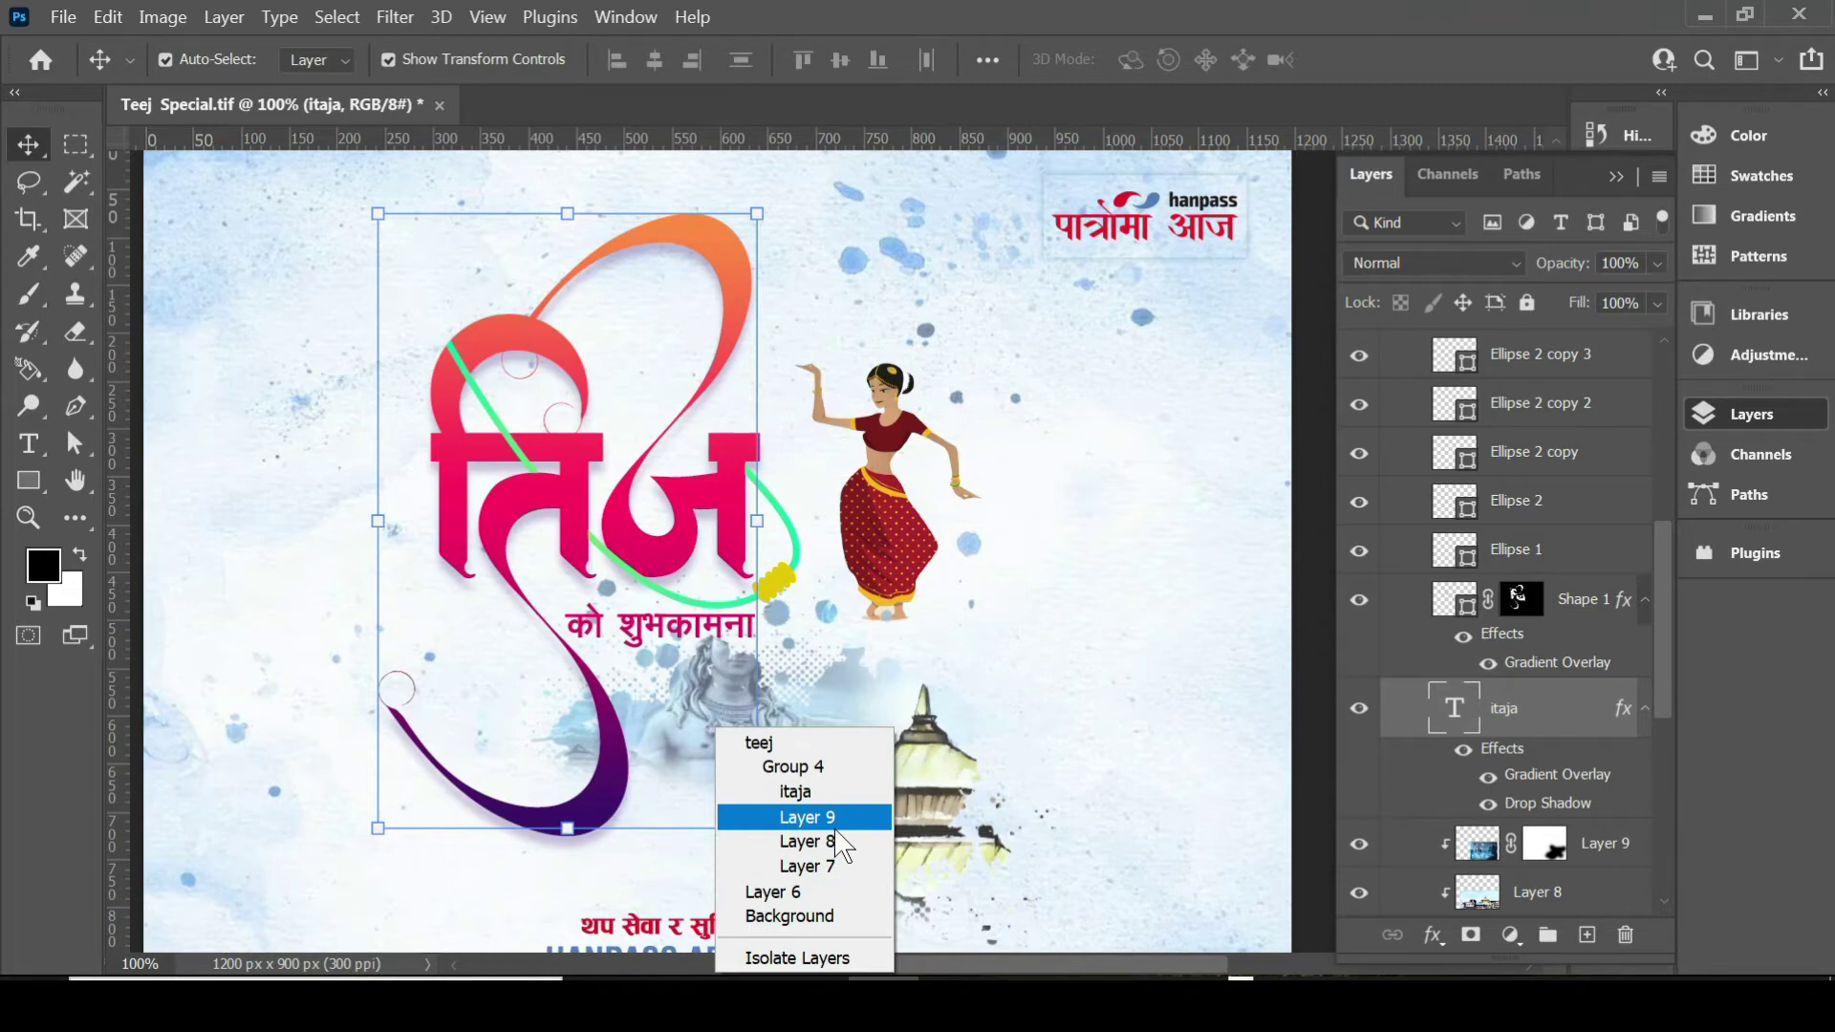
click(1112, 658)
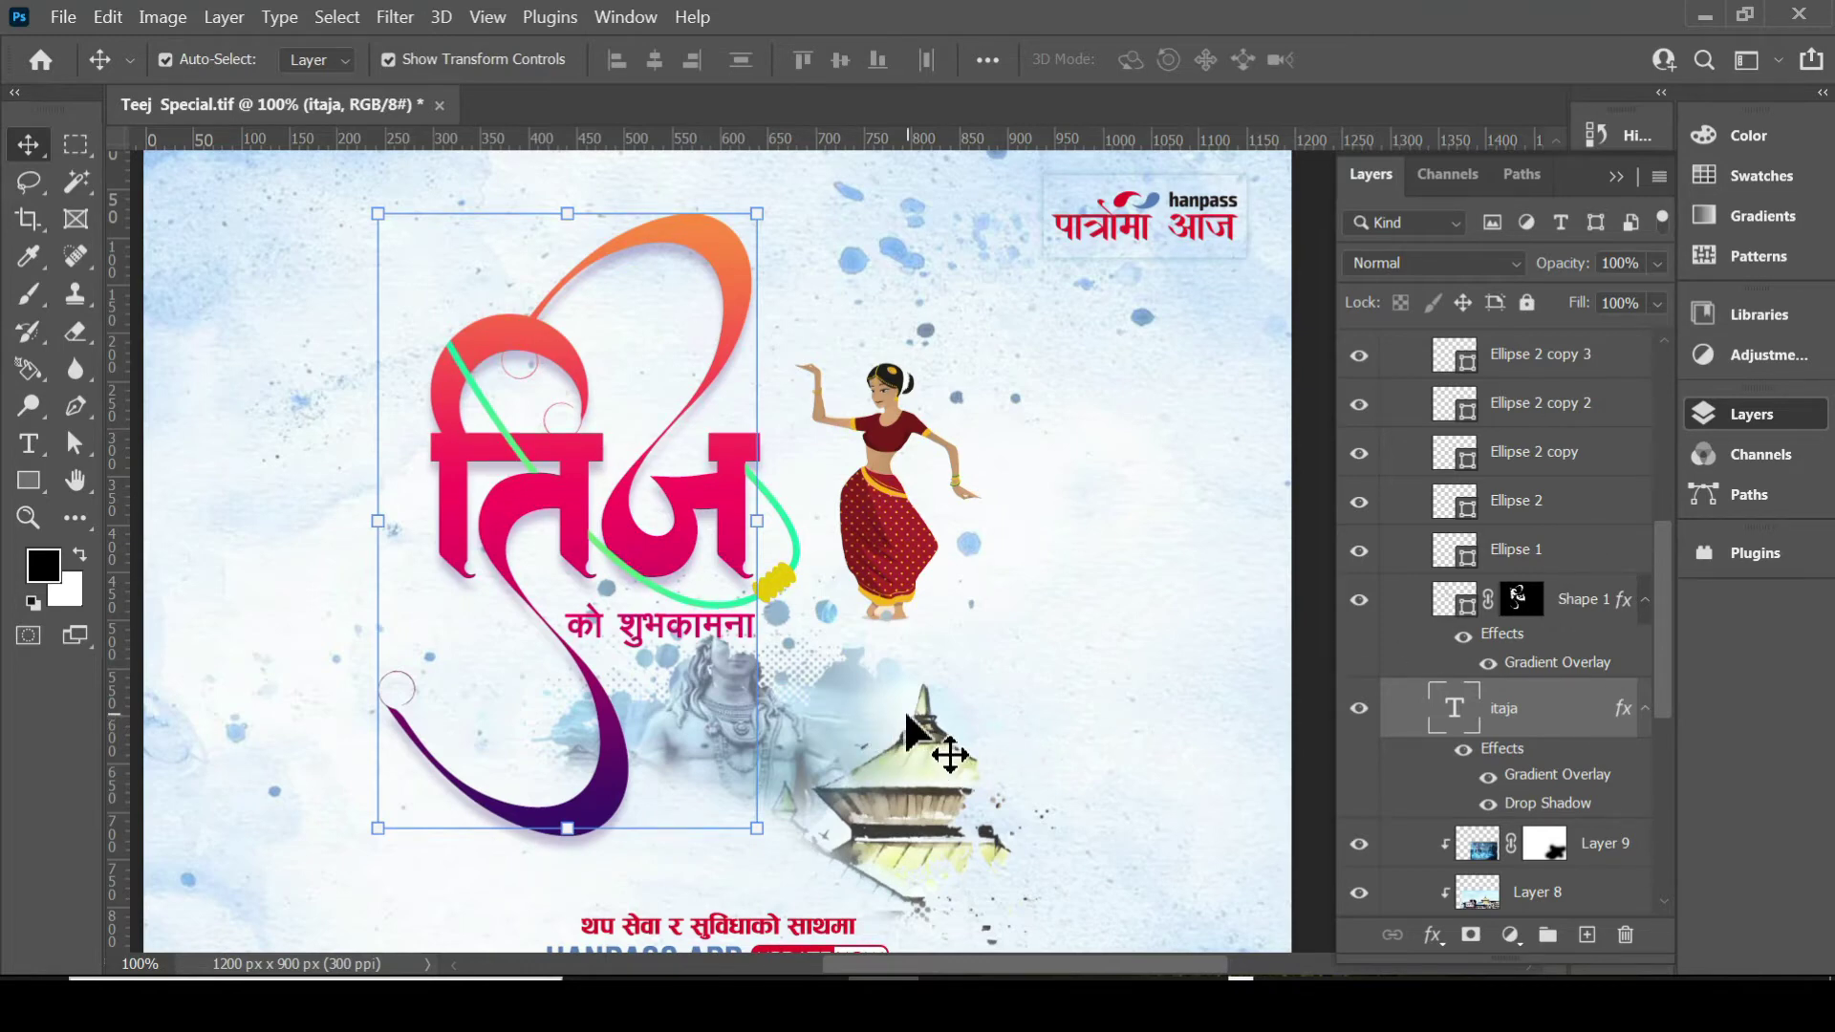
right_click(717, 731)
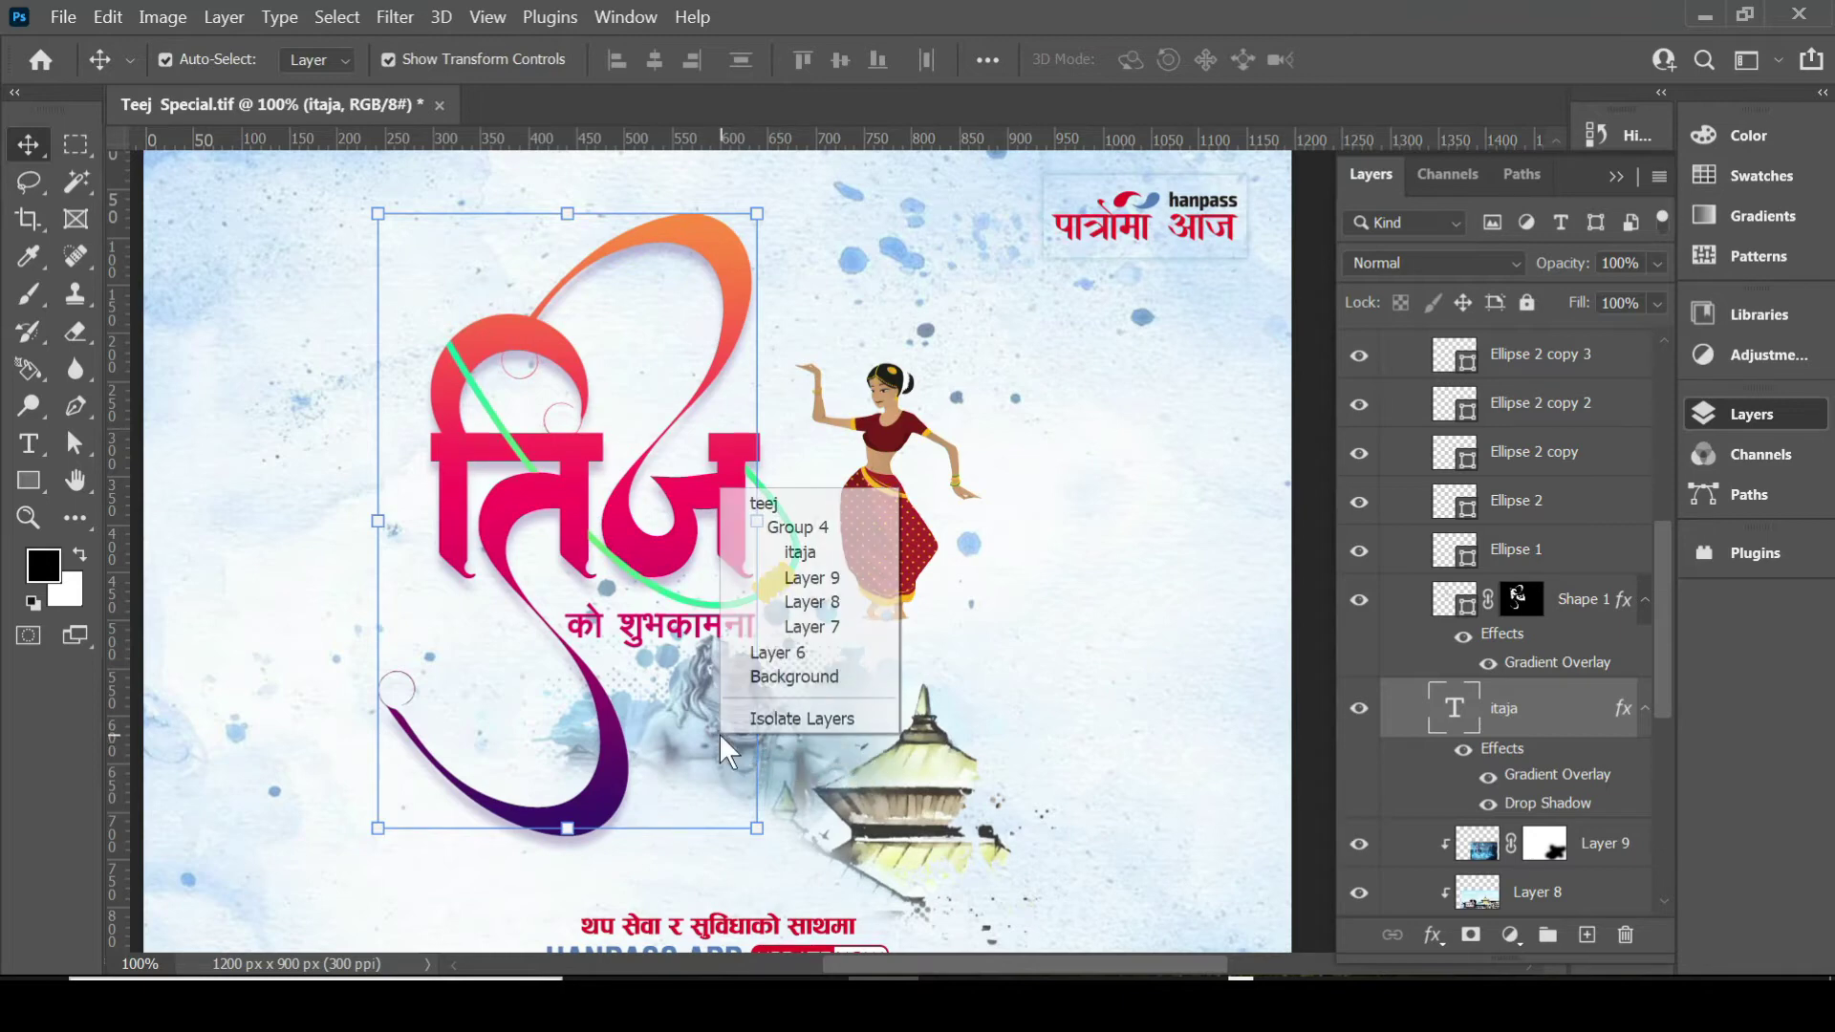
click(800, 649)
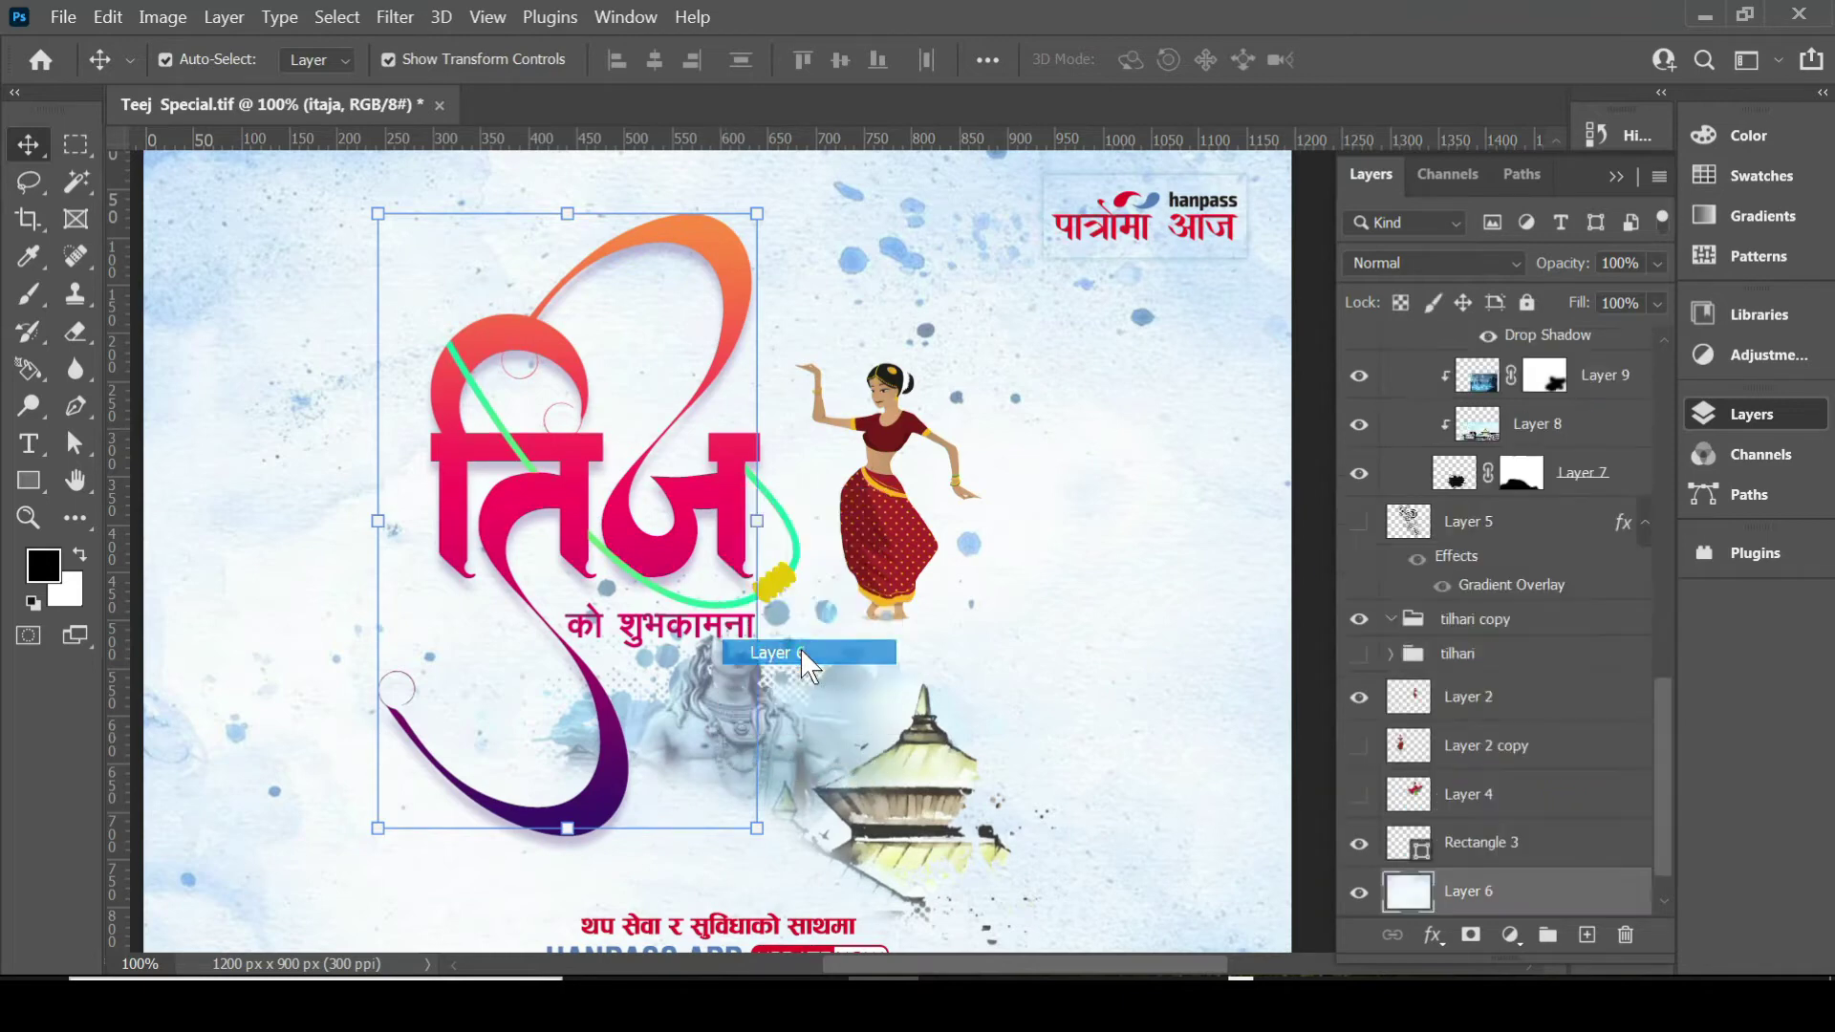
right_click(738, 721)
click(830, 833)
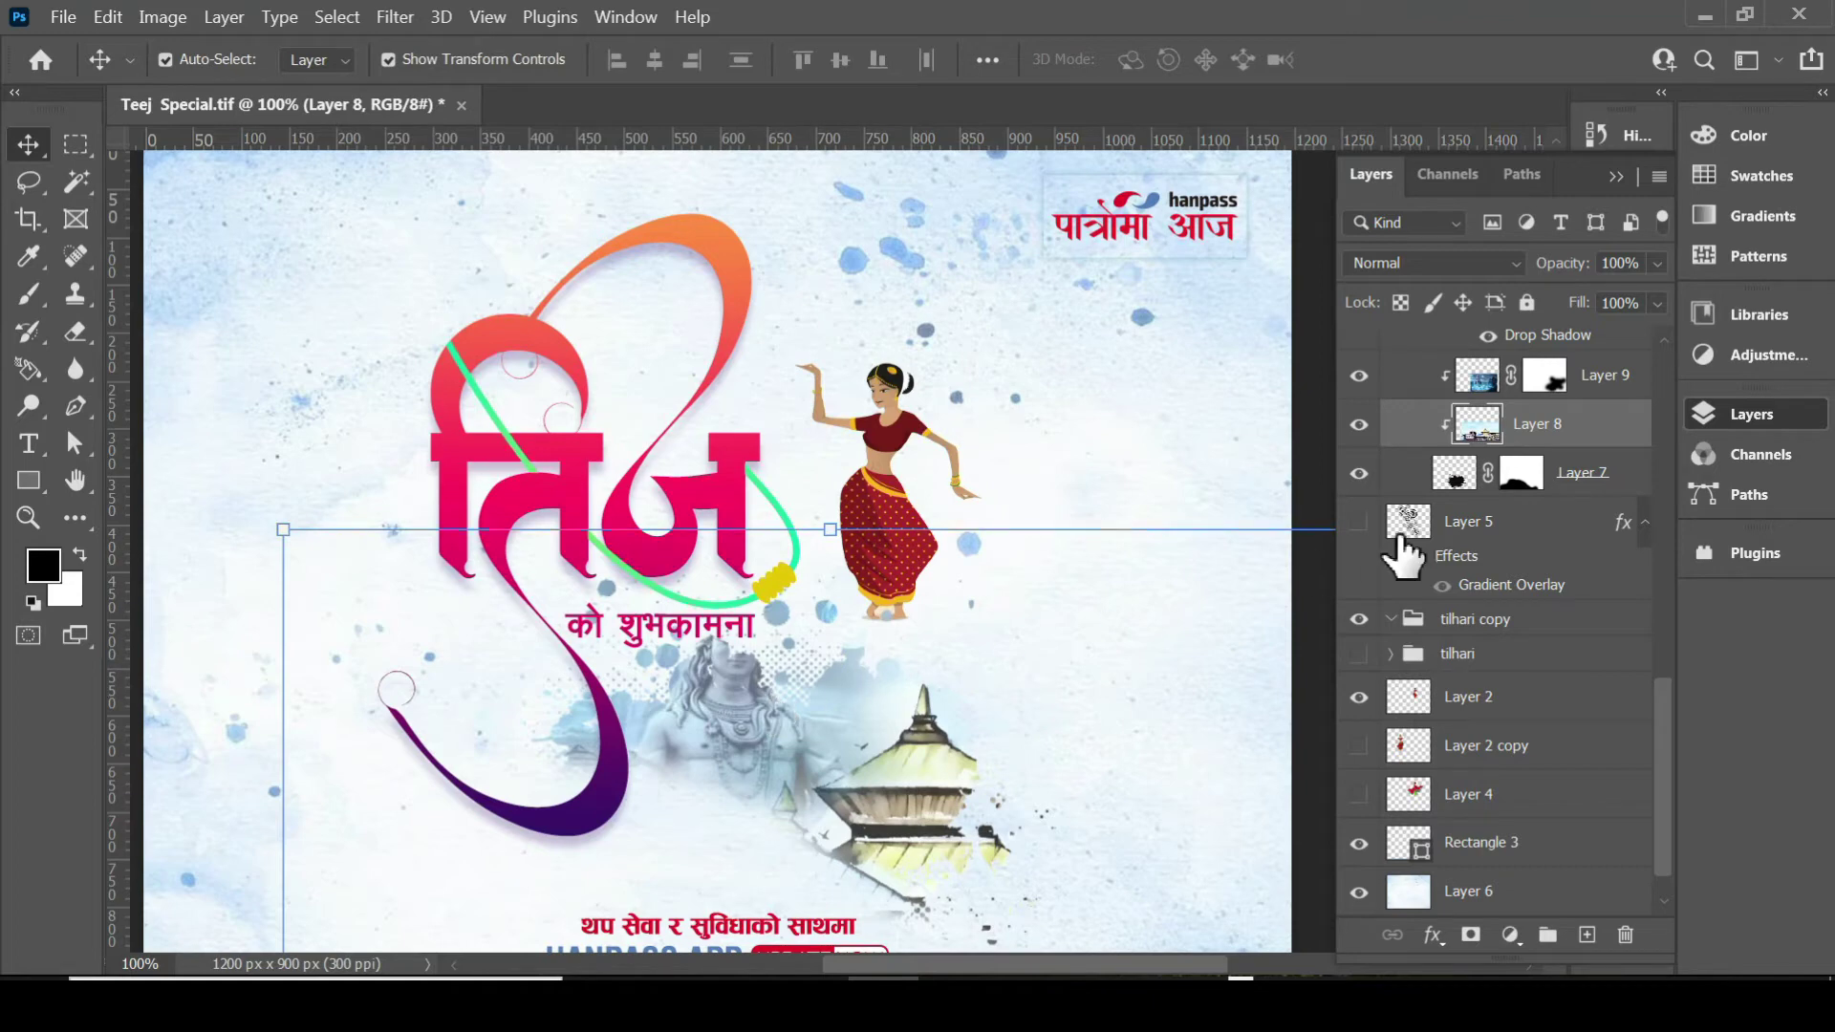
scroll(1515, 512, up, 1)
click(1482, 421)
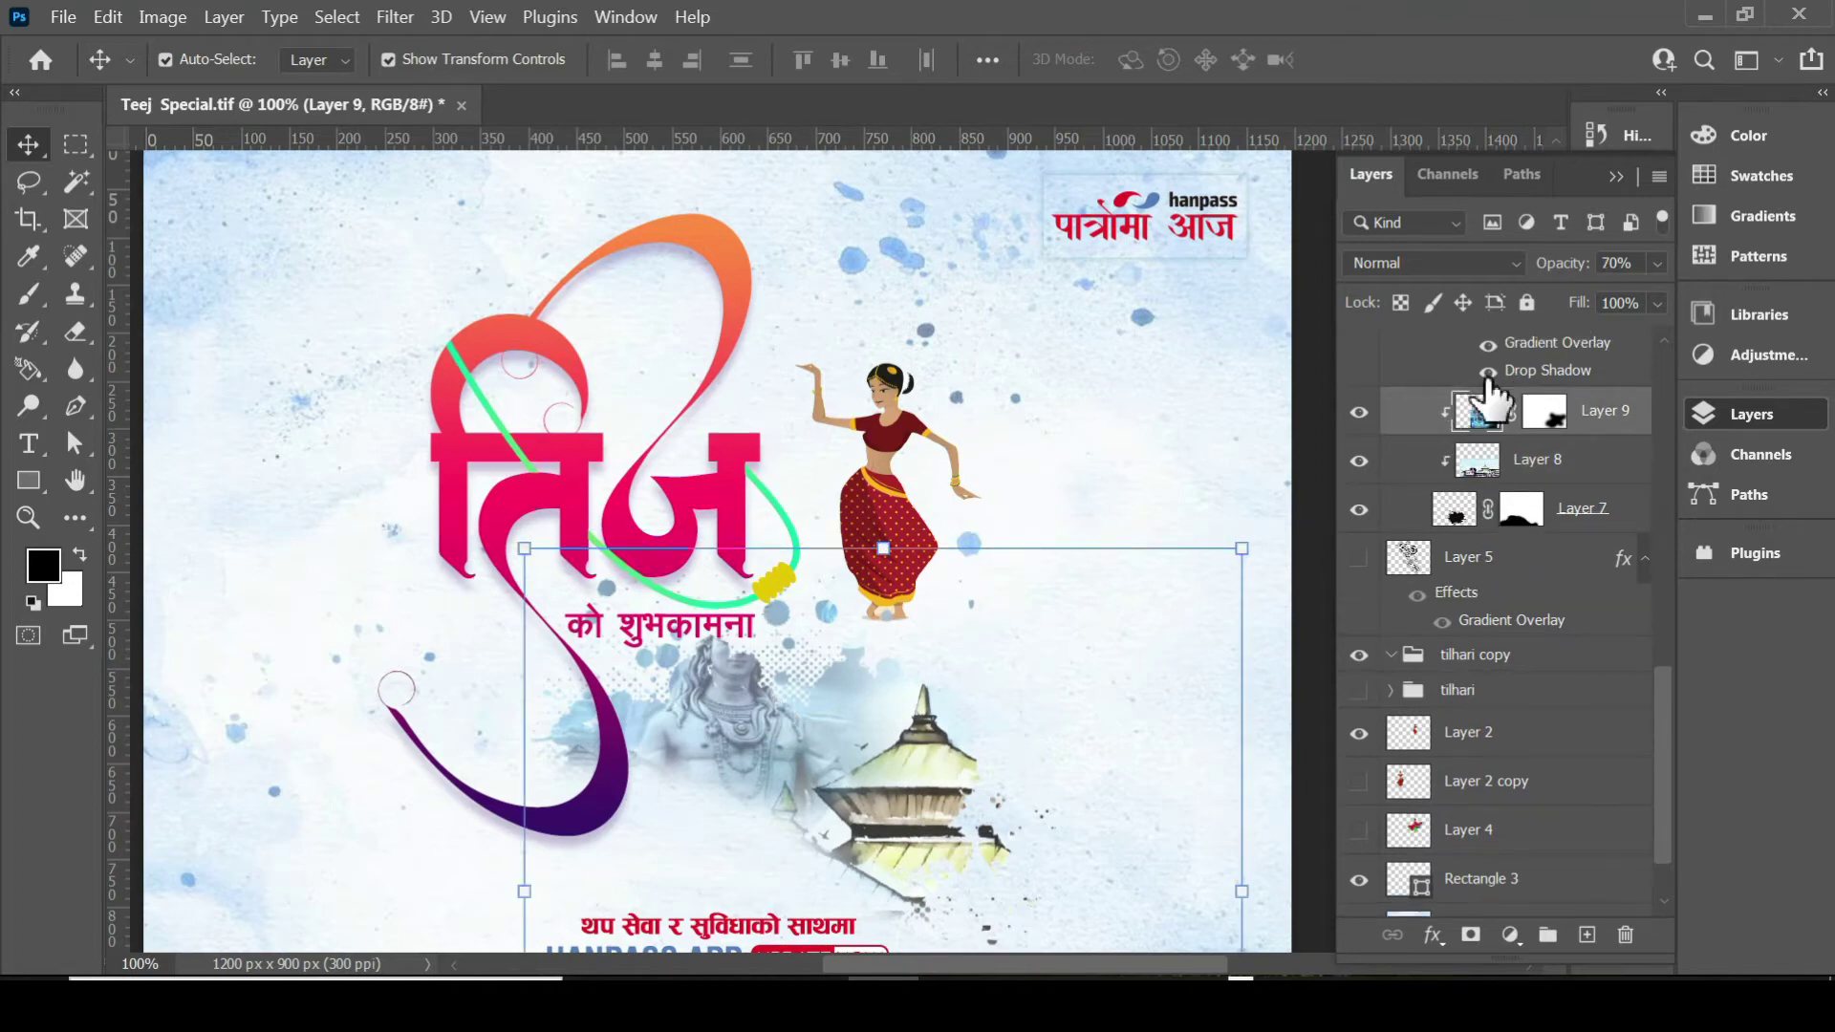
click(865, 406)
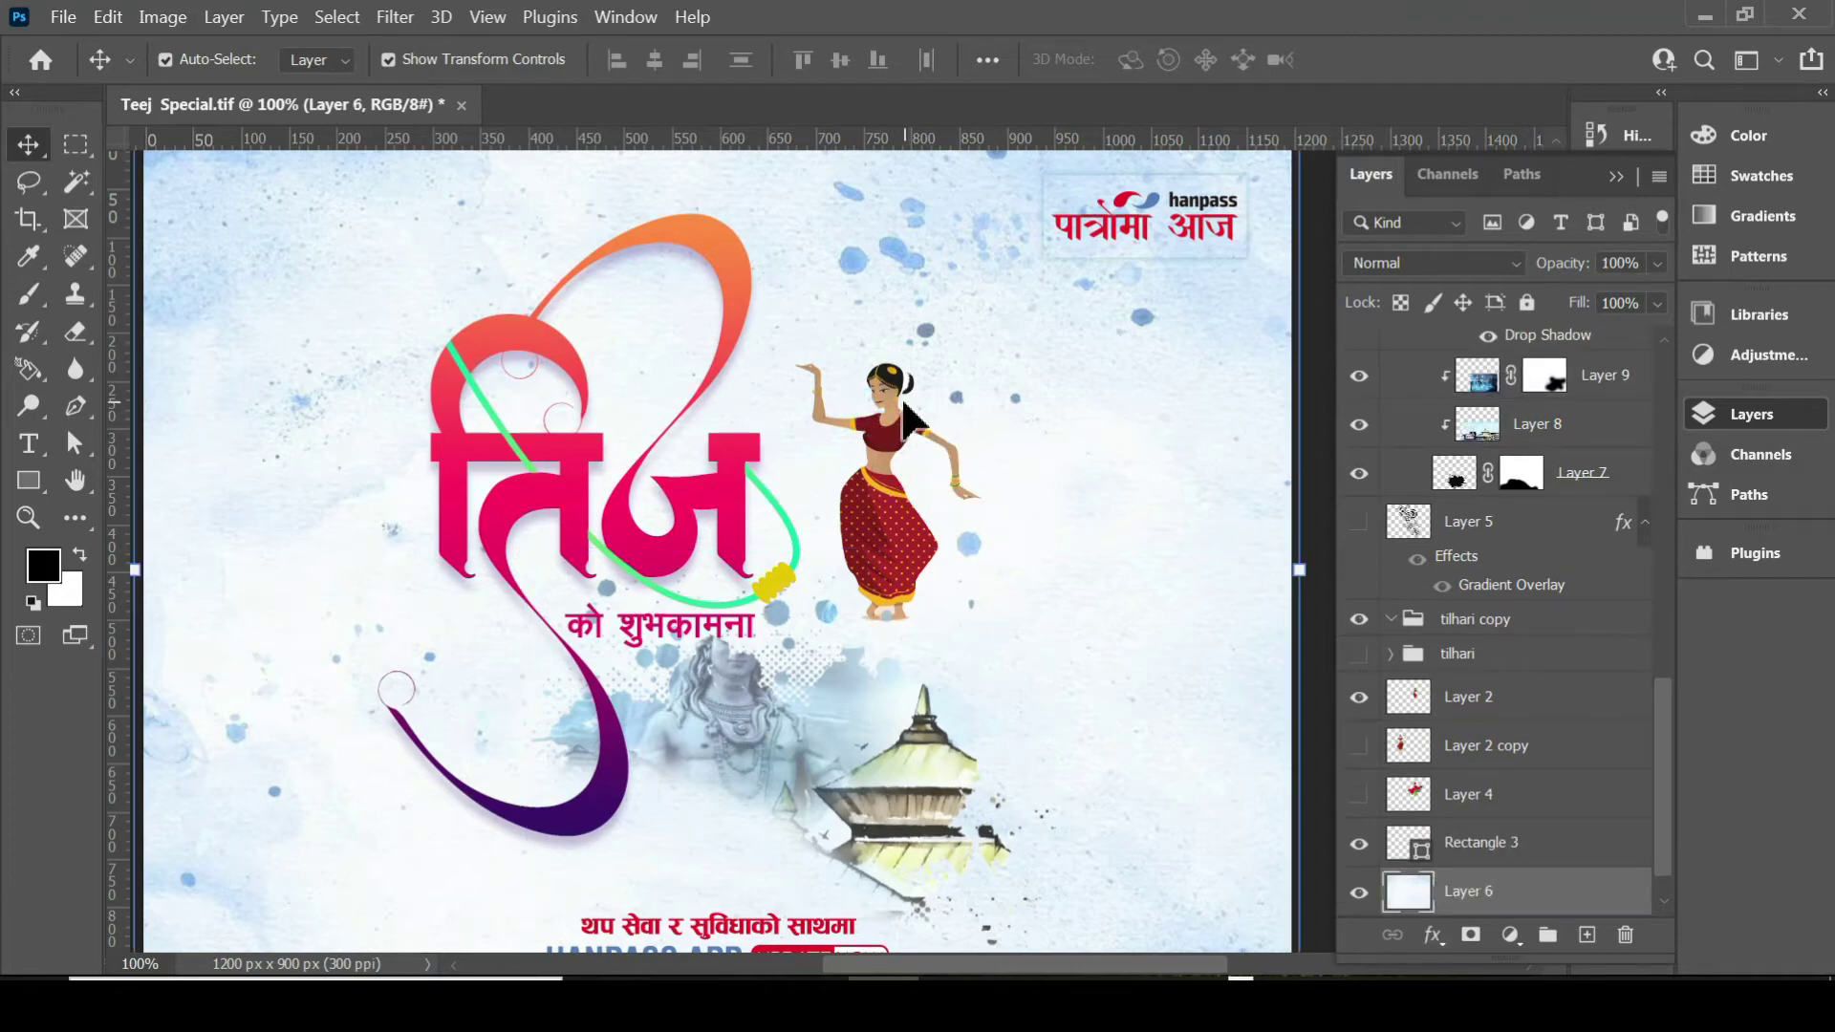
click(899, 440)
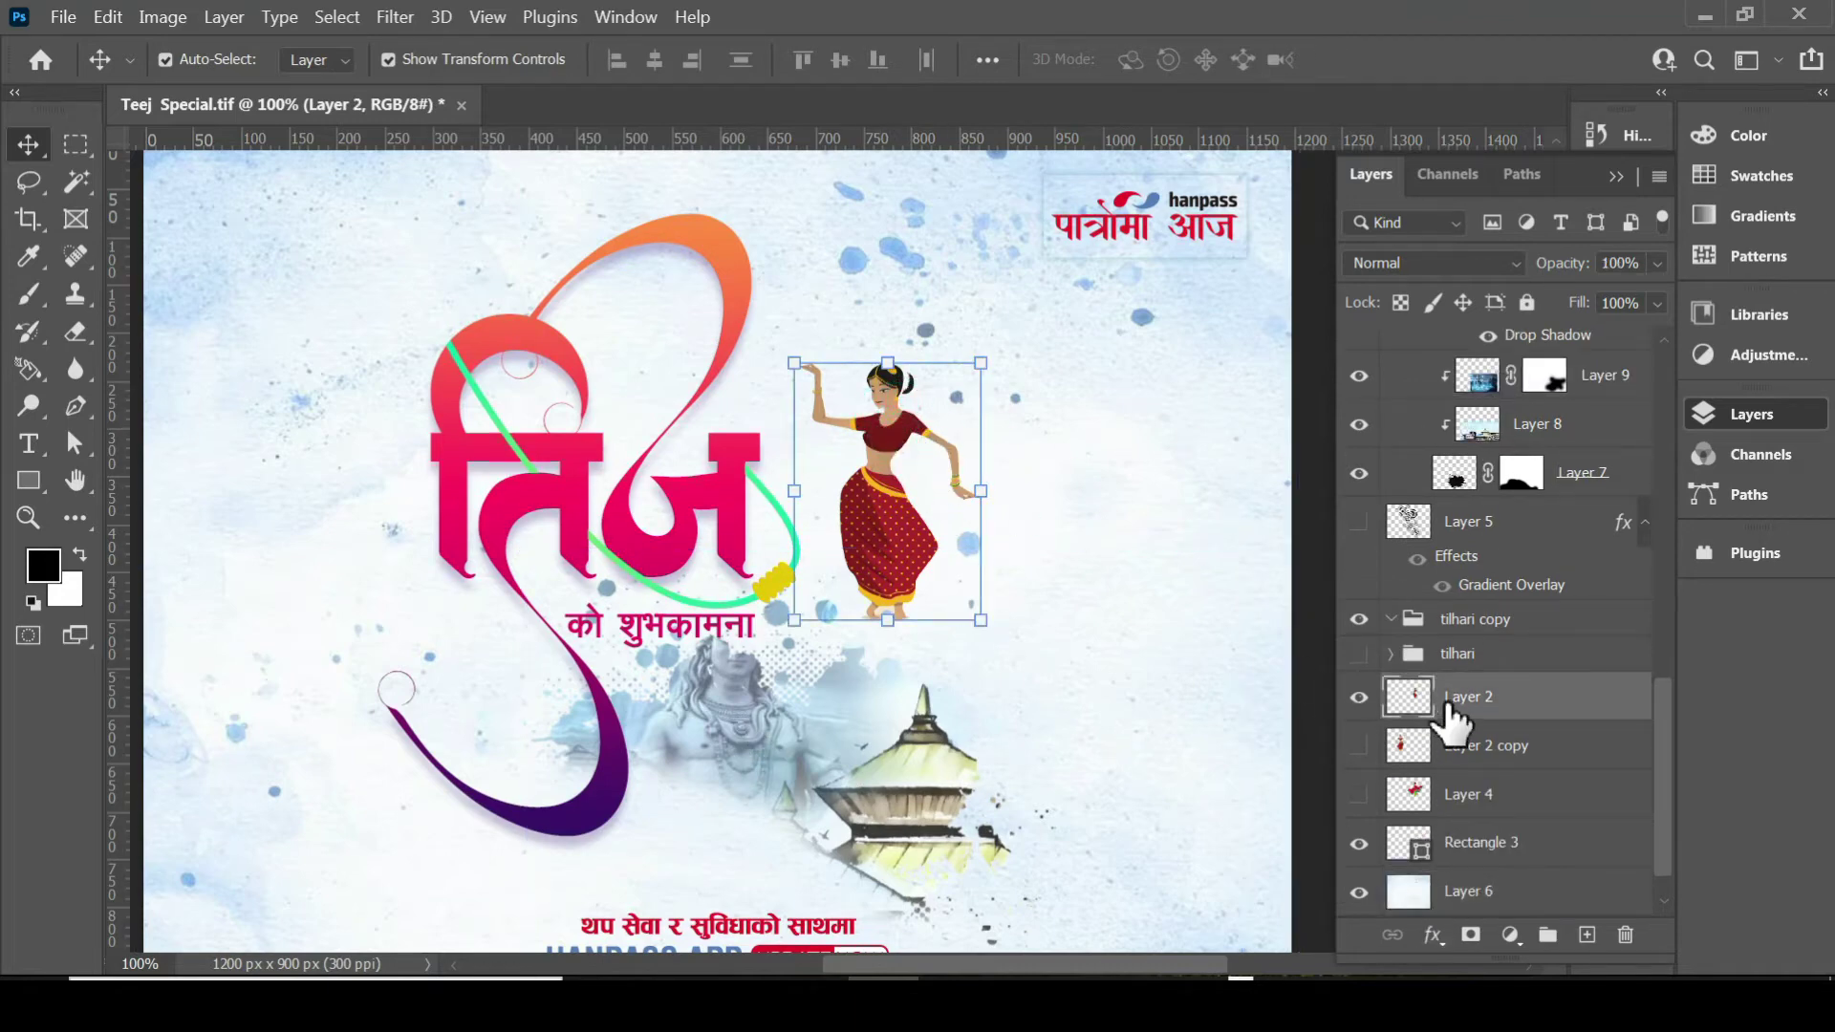
click(732, 282)
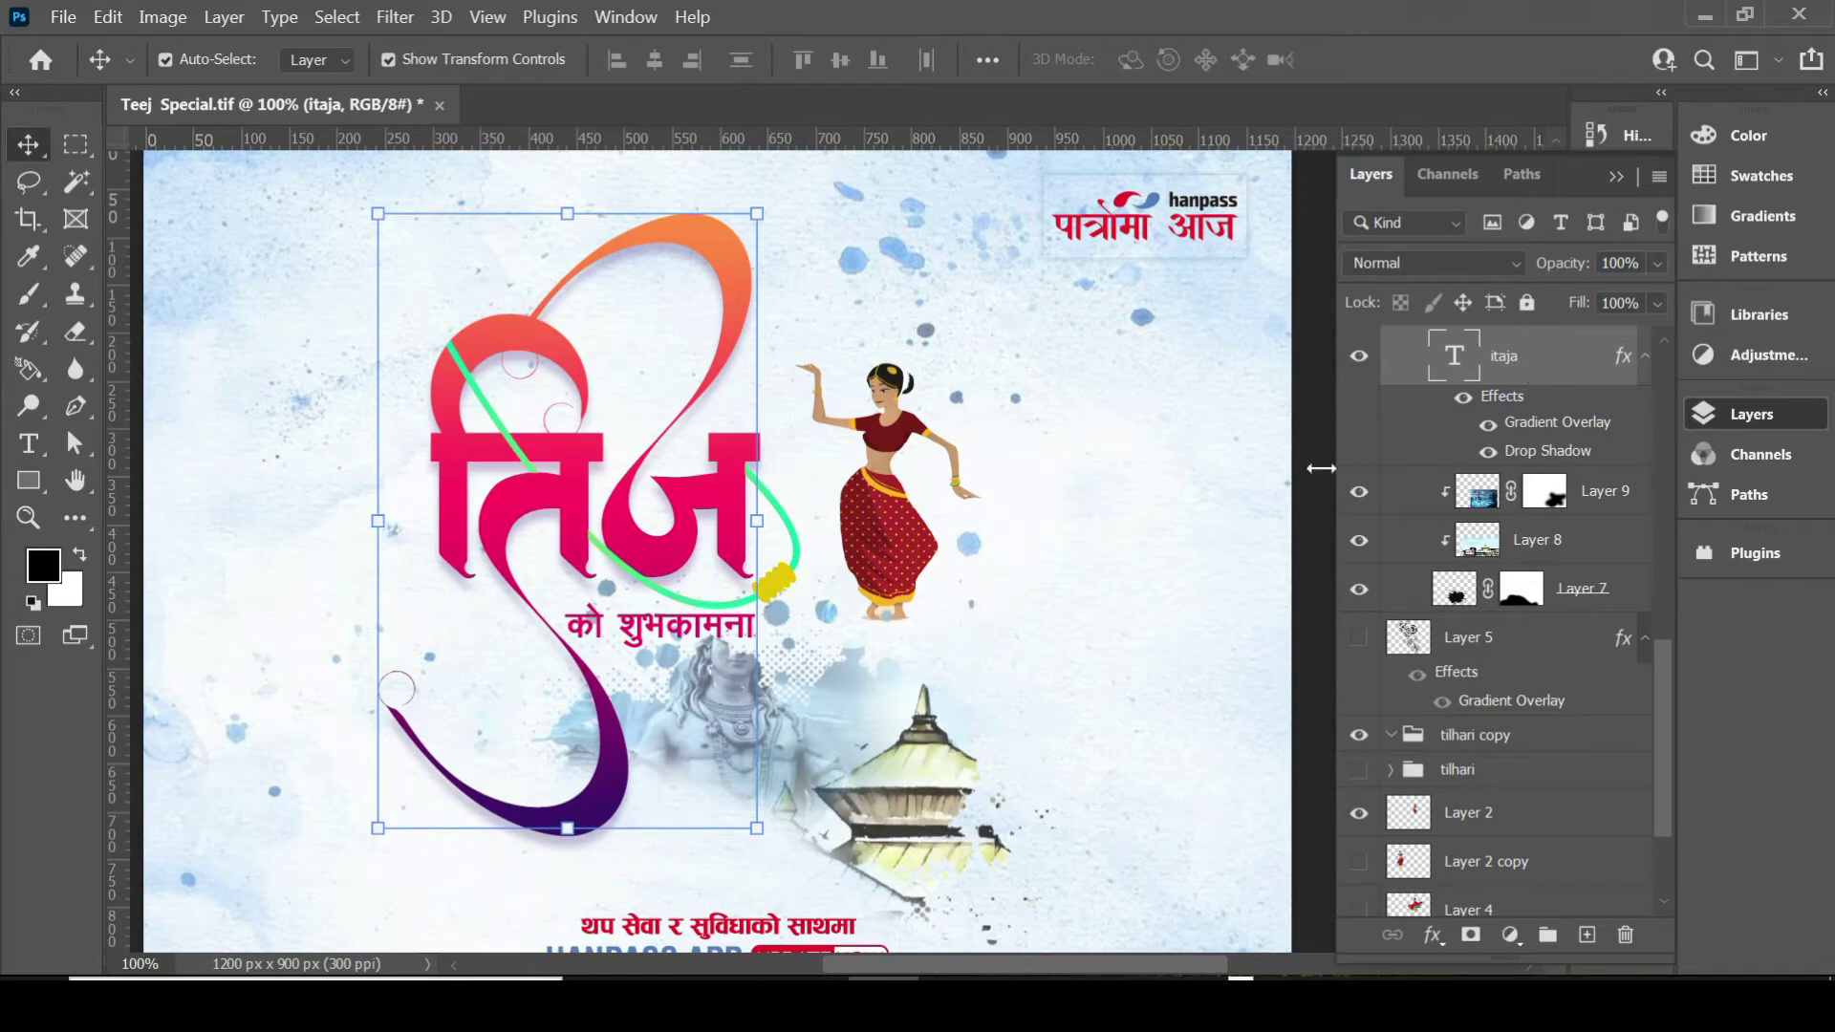
right_click(708, 736)
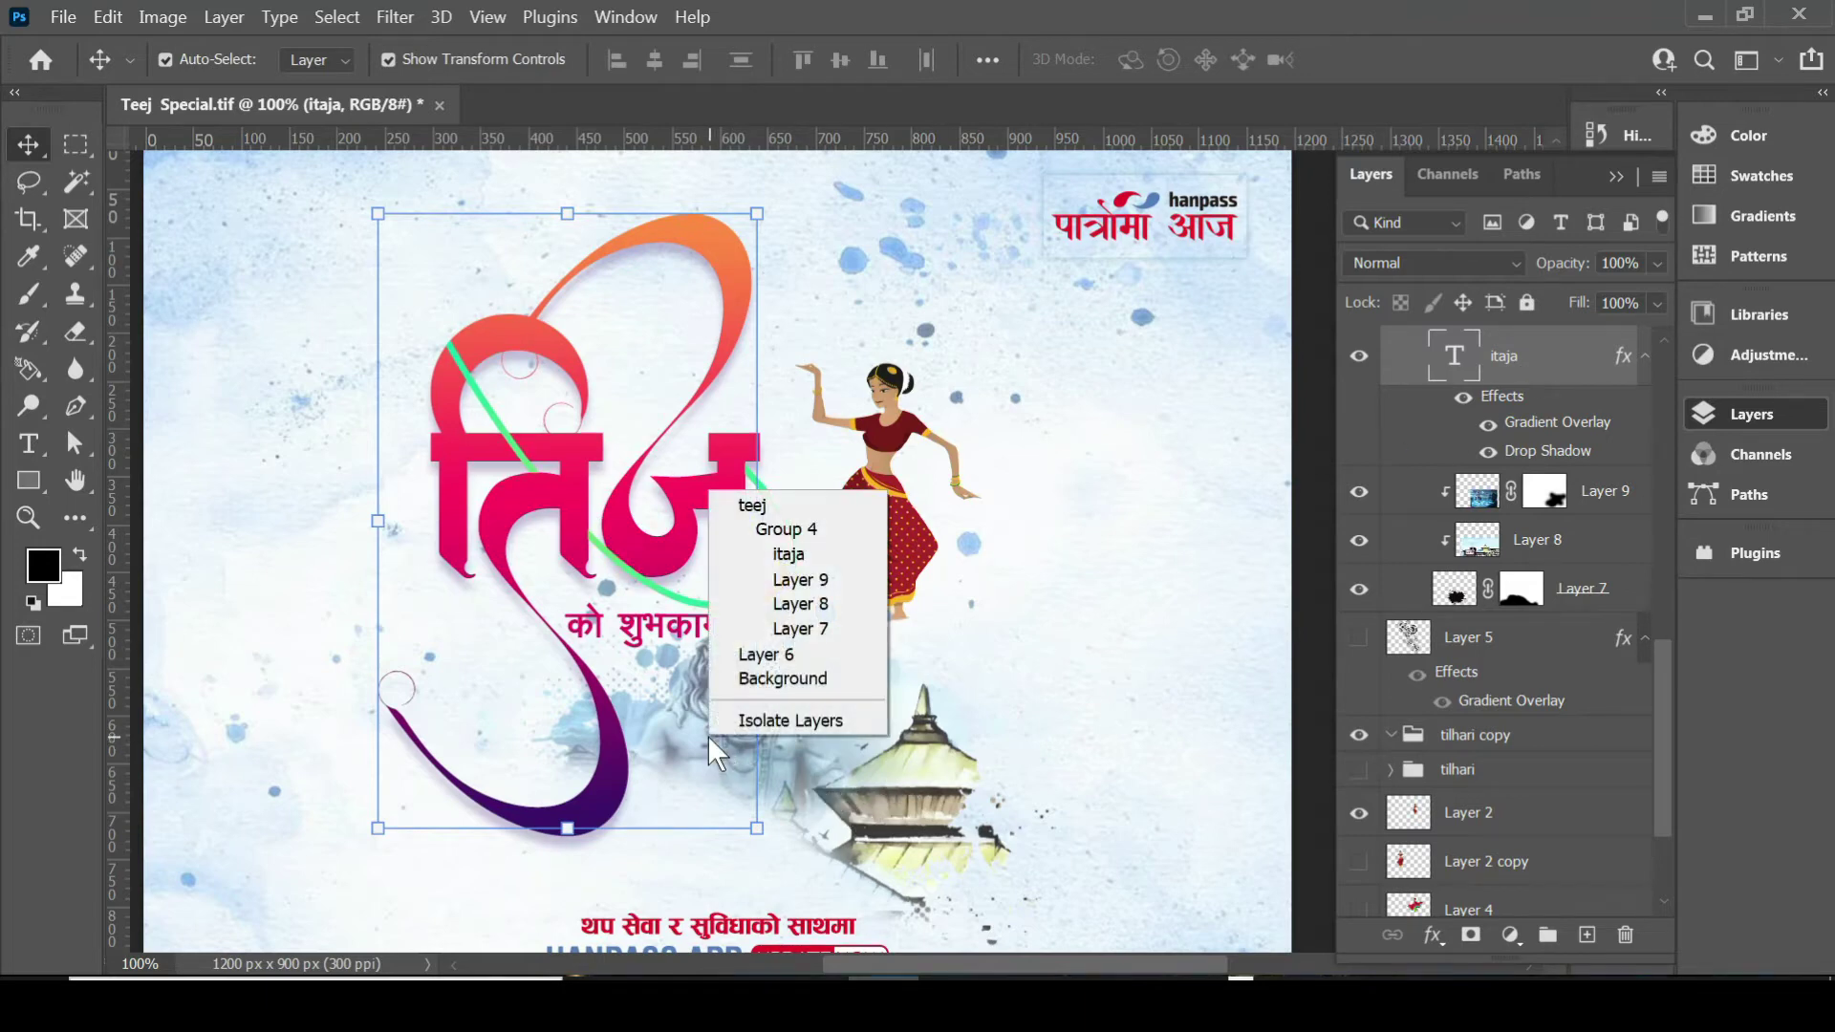
click(798, 580)
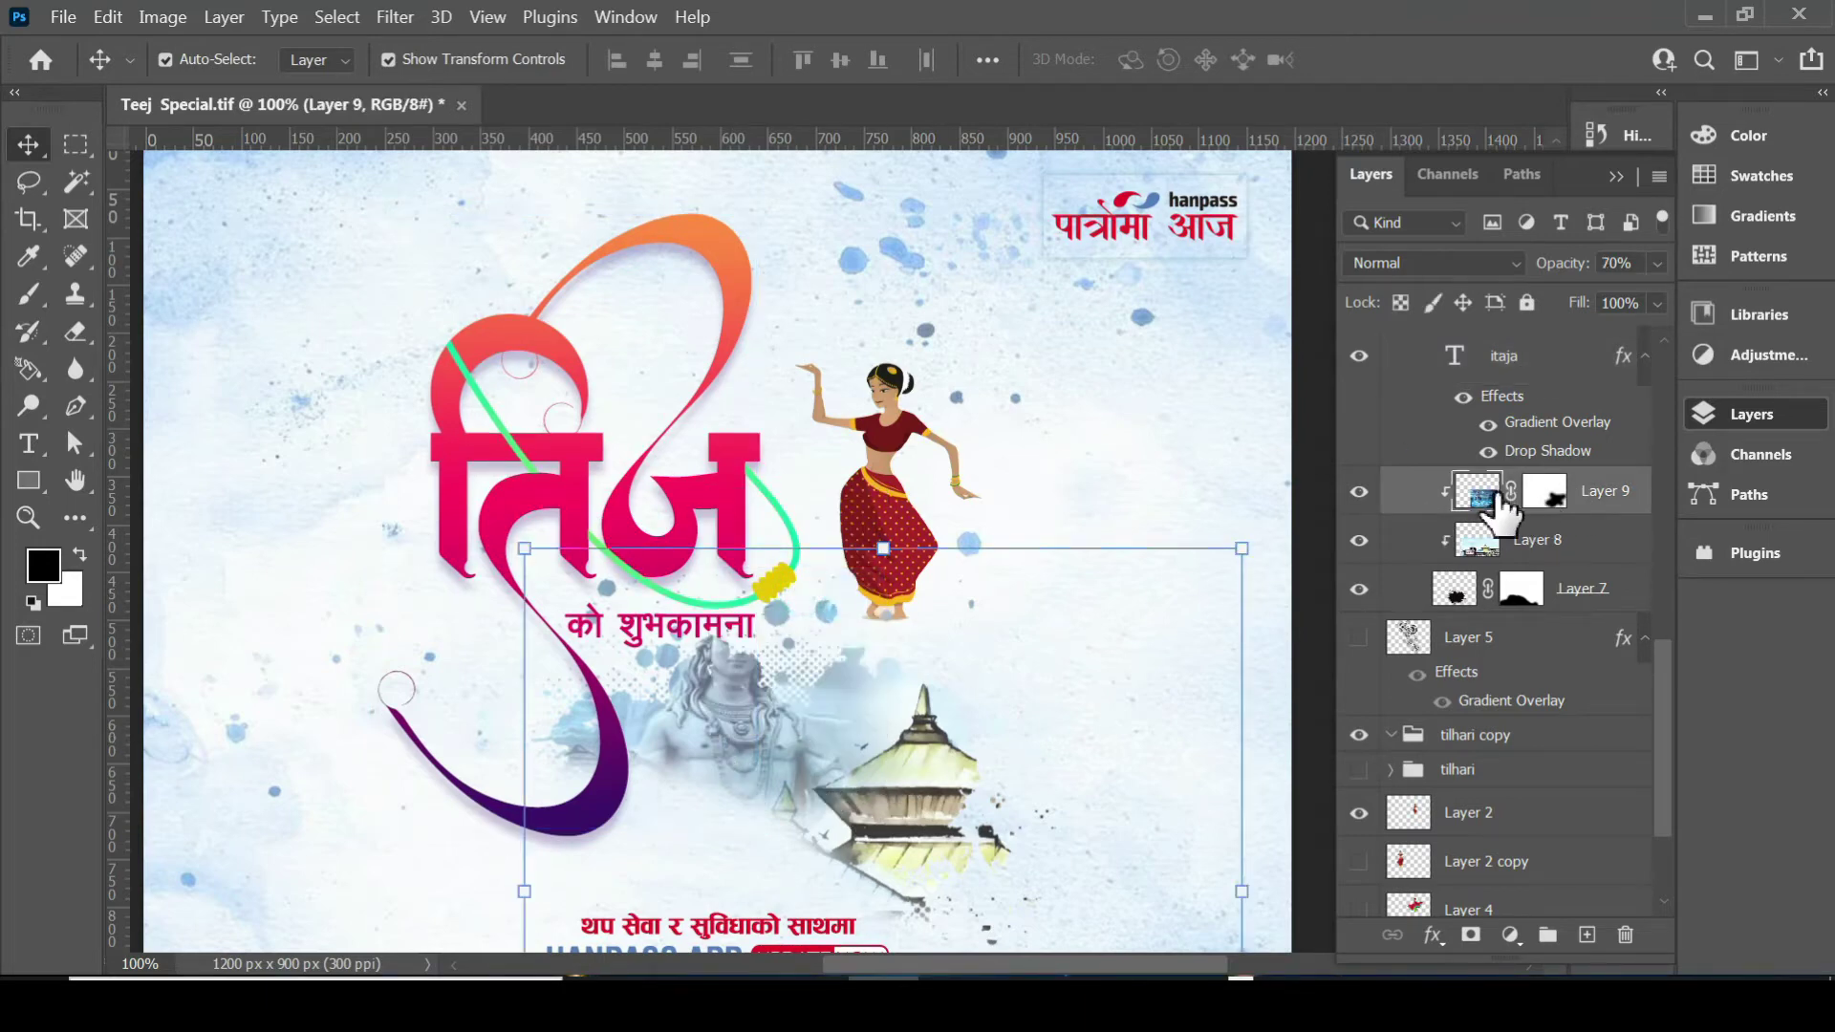
click(1359, 491)
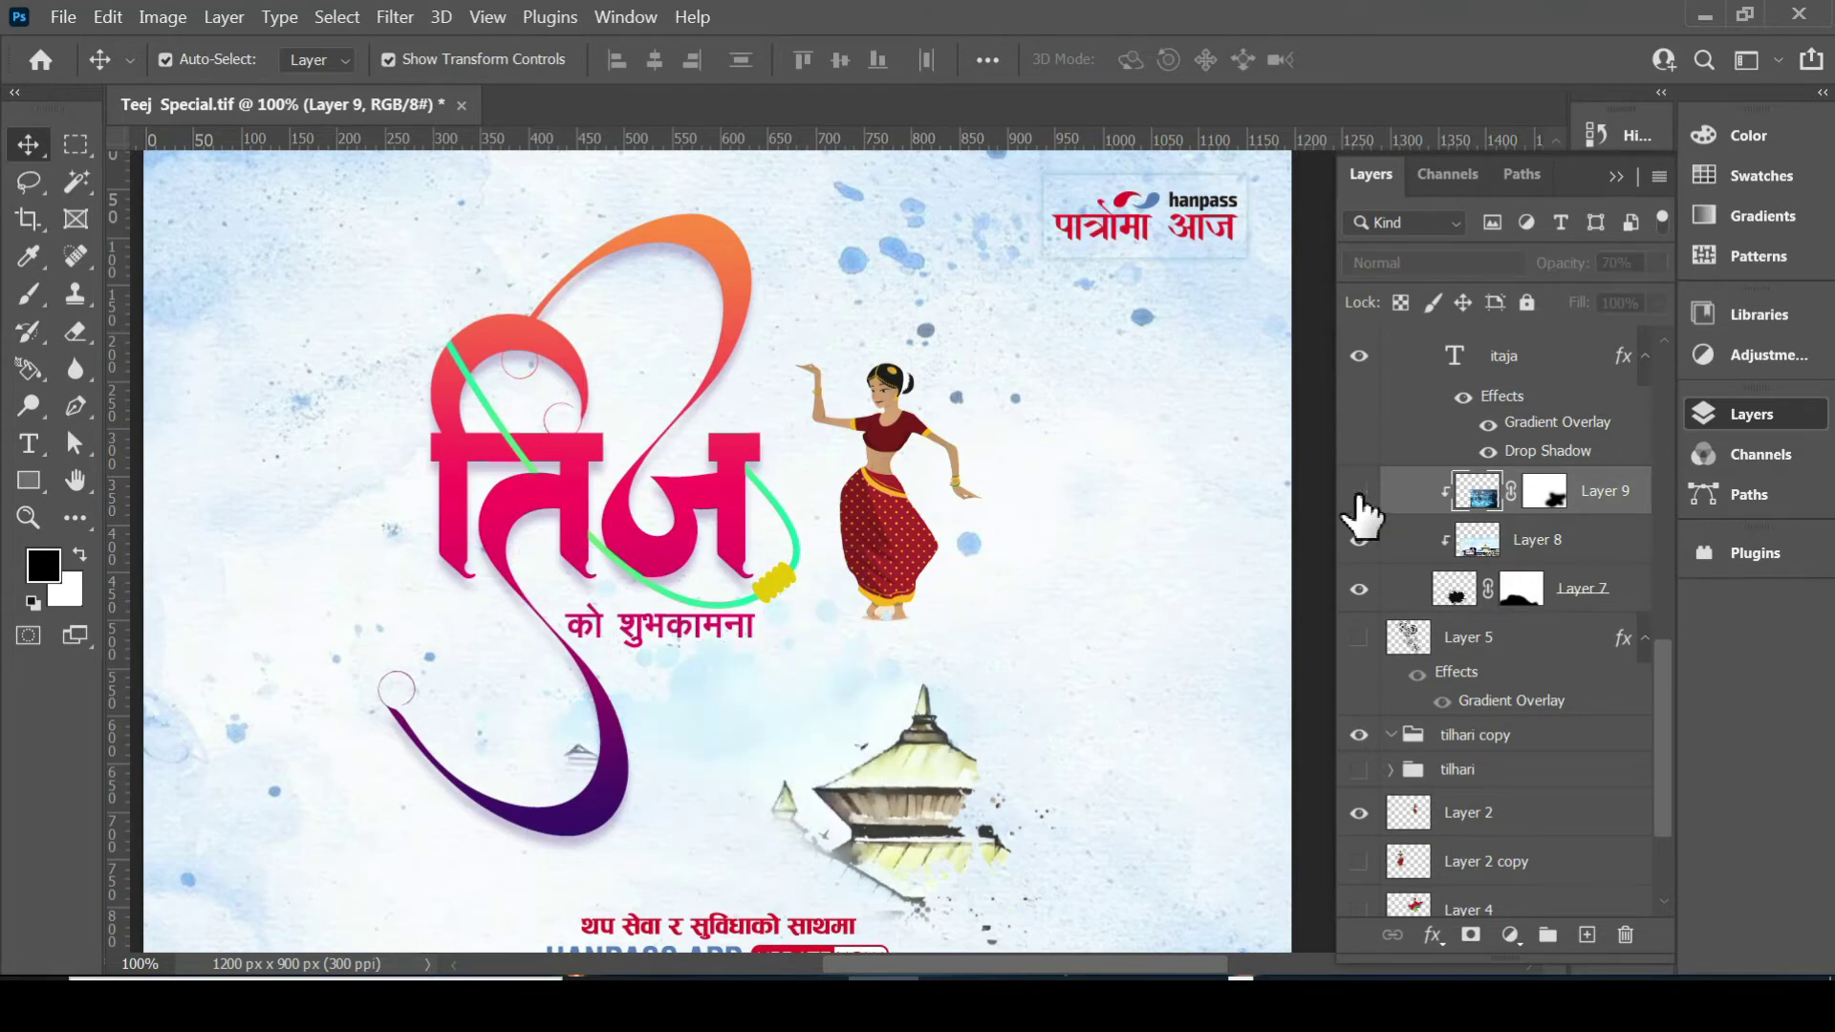
click(1358, 493)
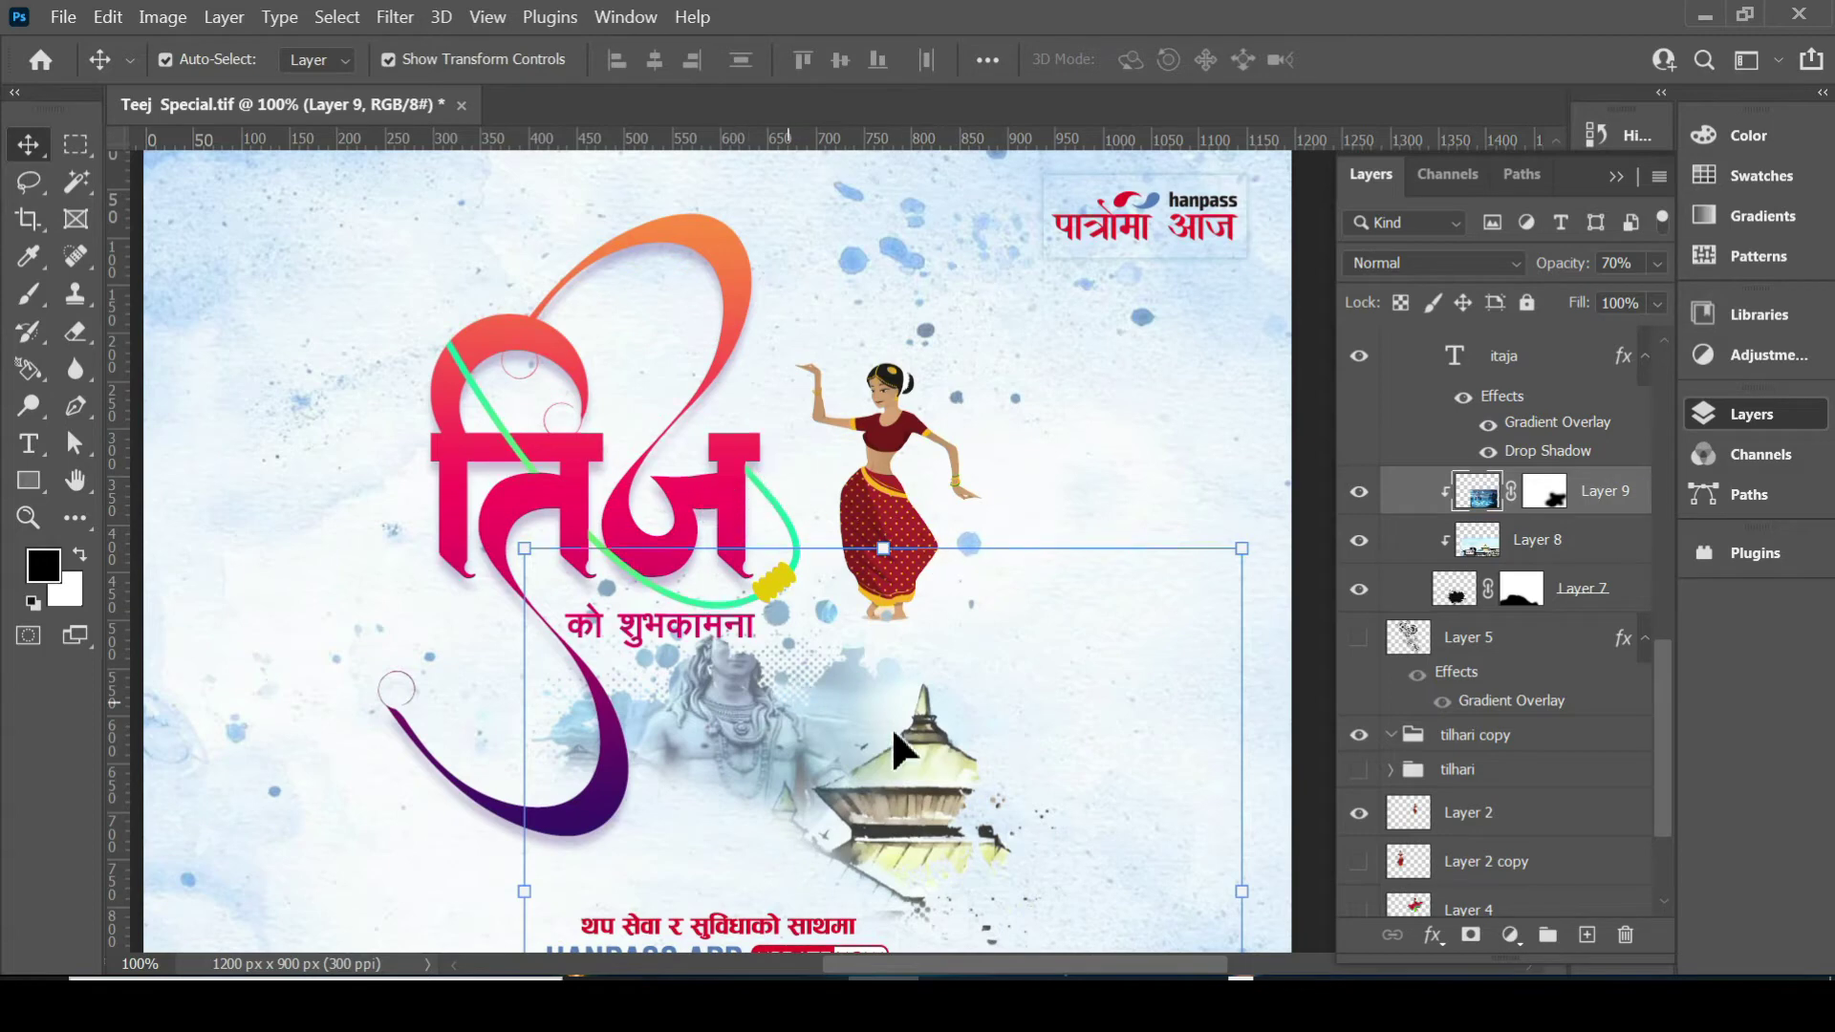
Select the dancer figure and drag it to the left of the title.
drag(1657, 734, 1668, 736)
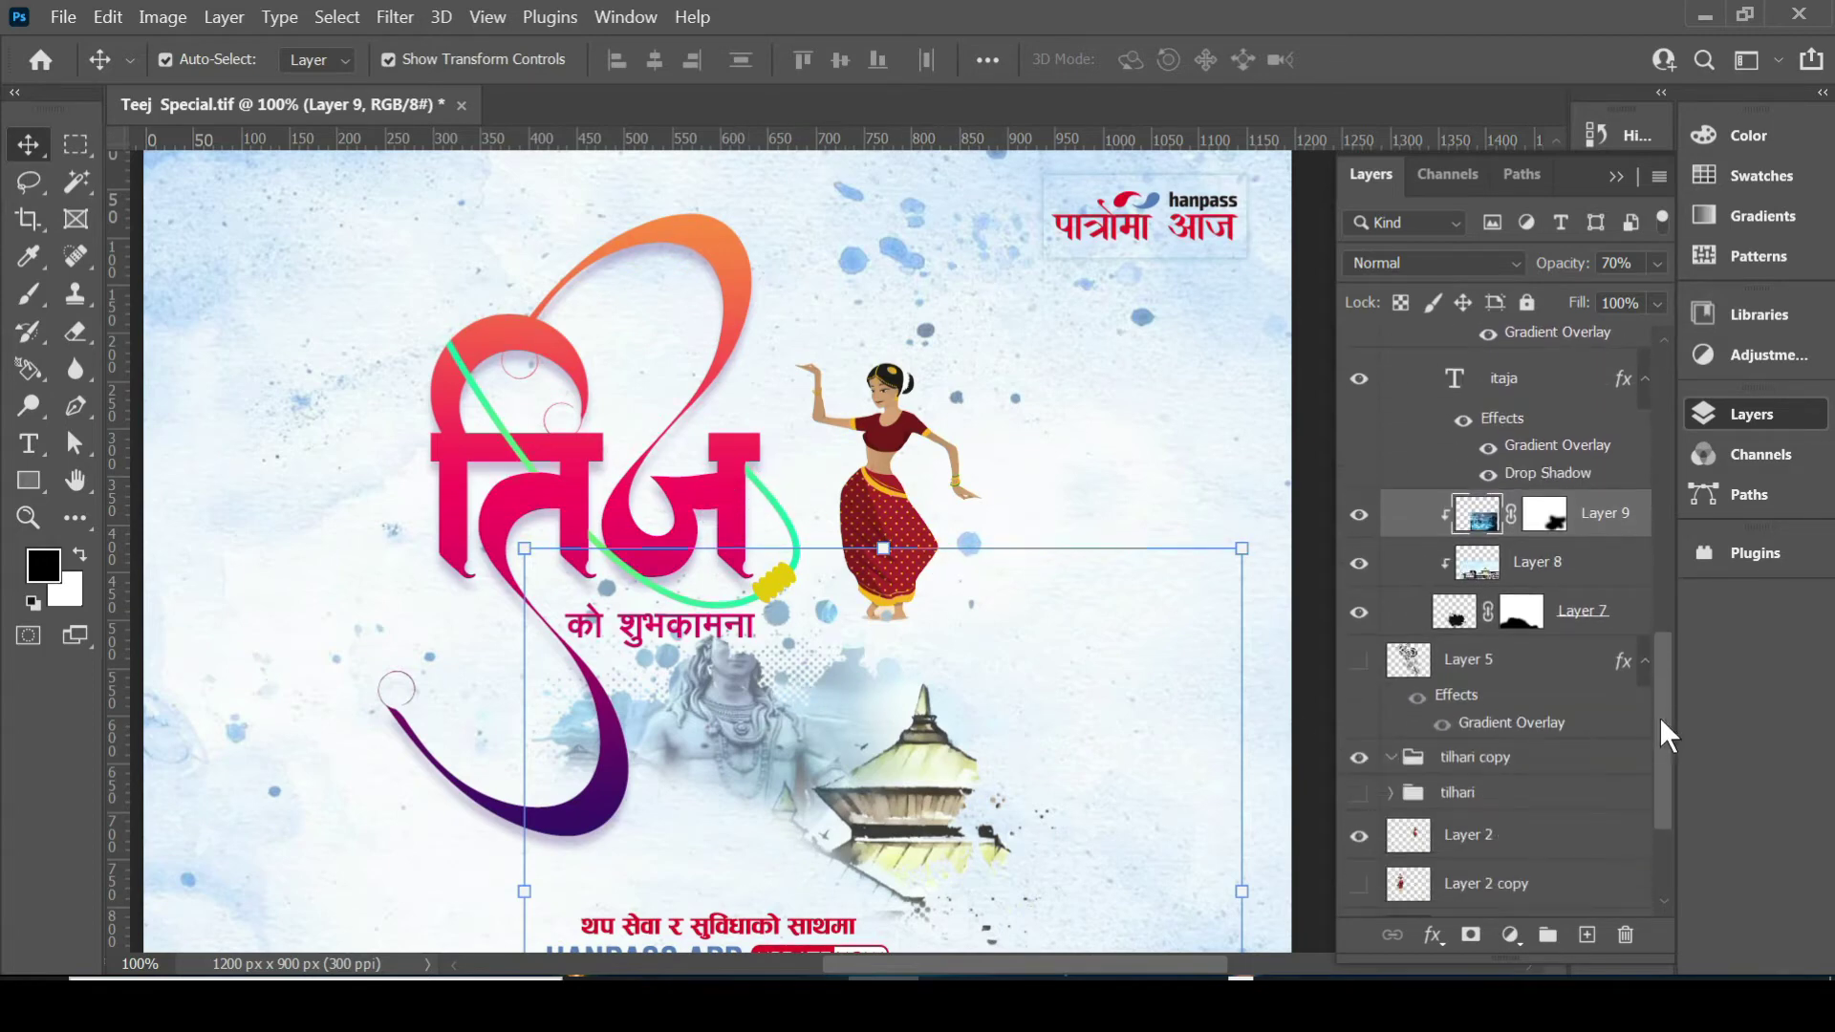
right_click(732, 709)
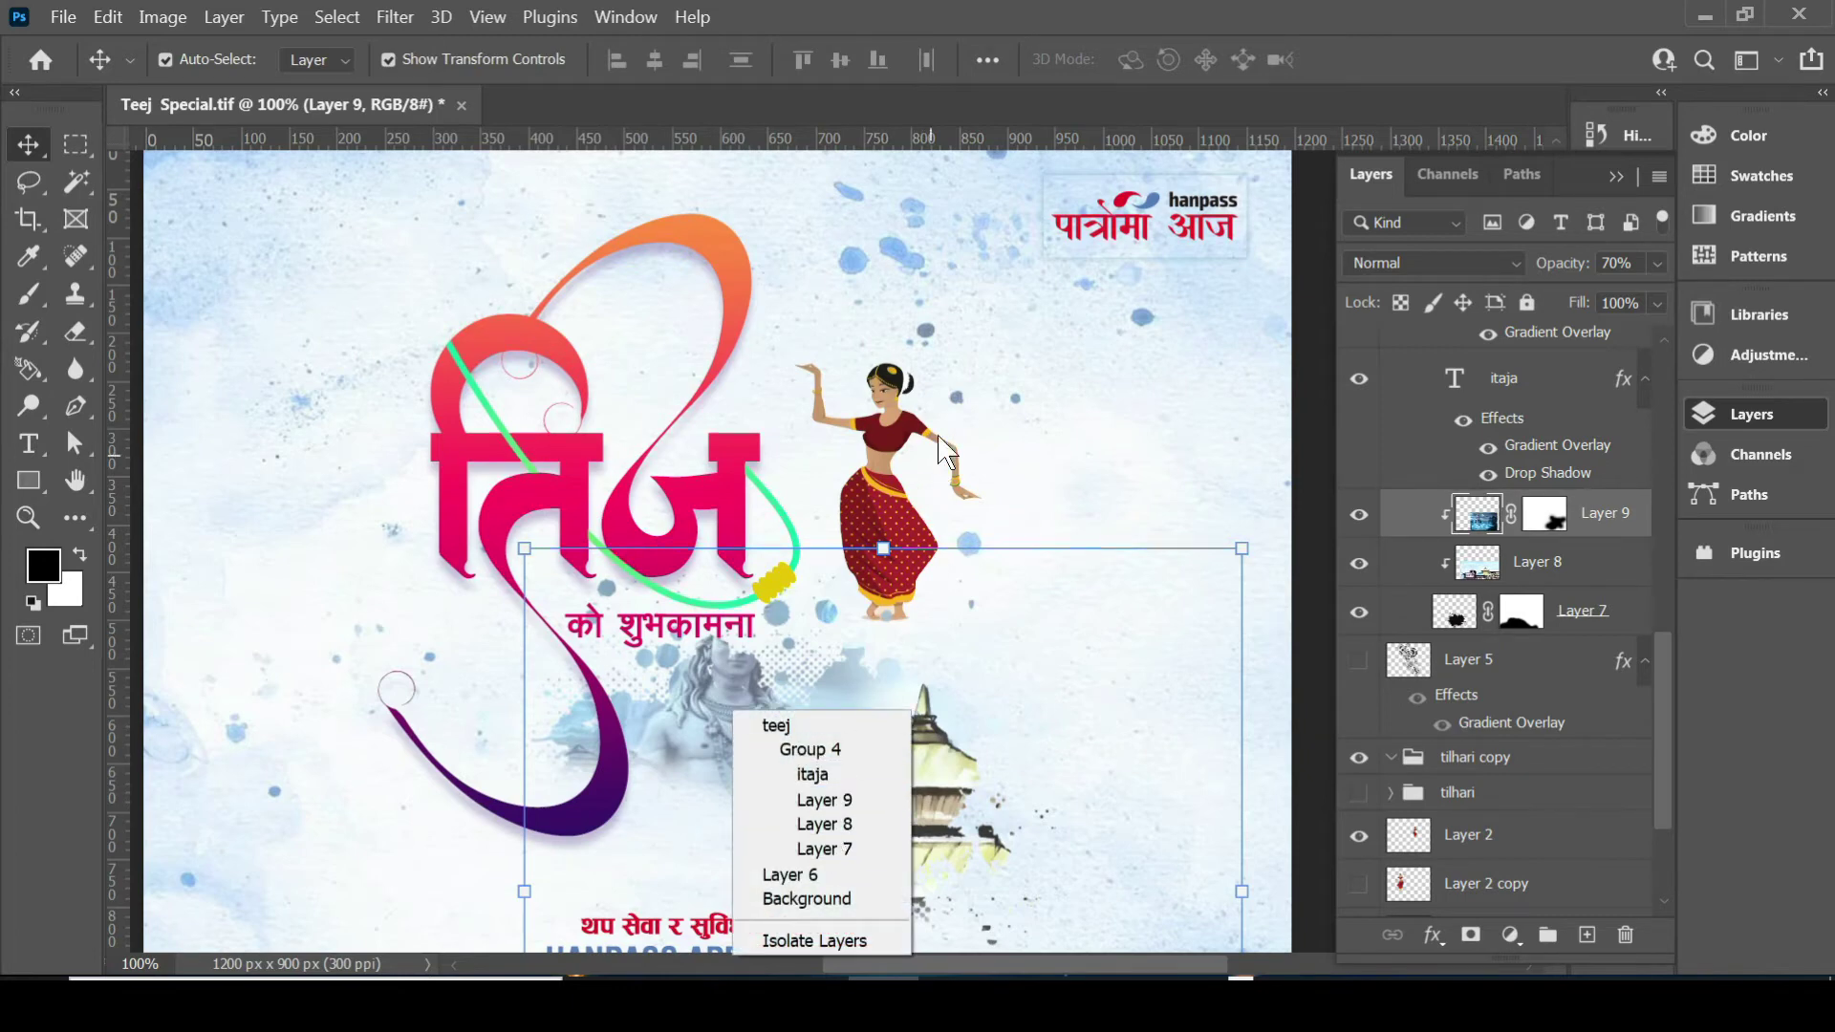
click(875, 432)
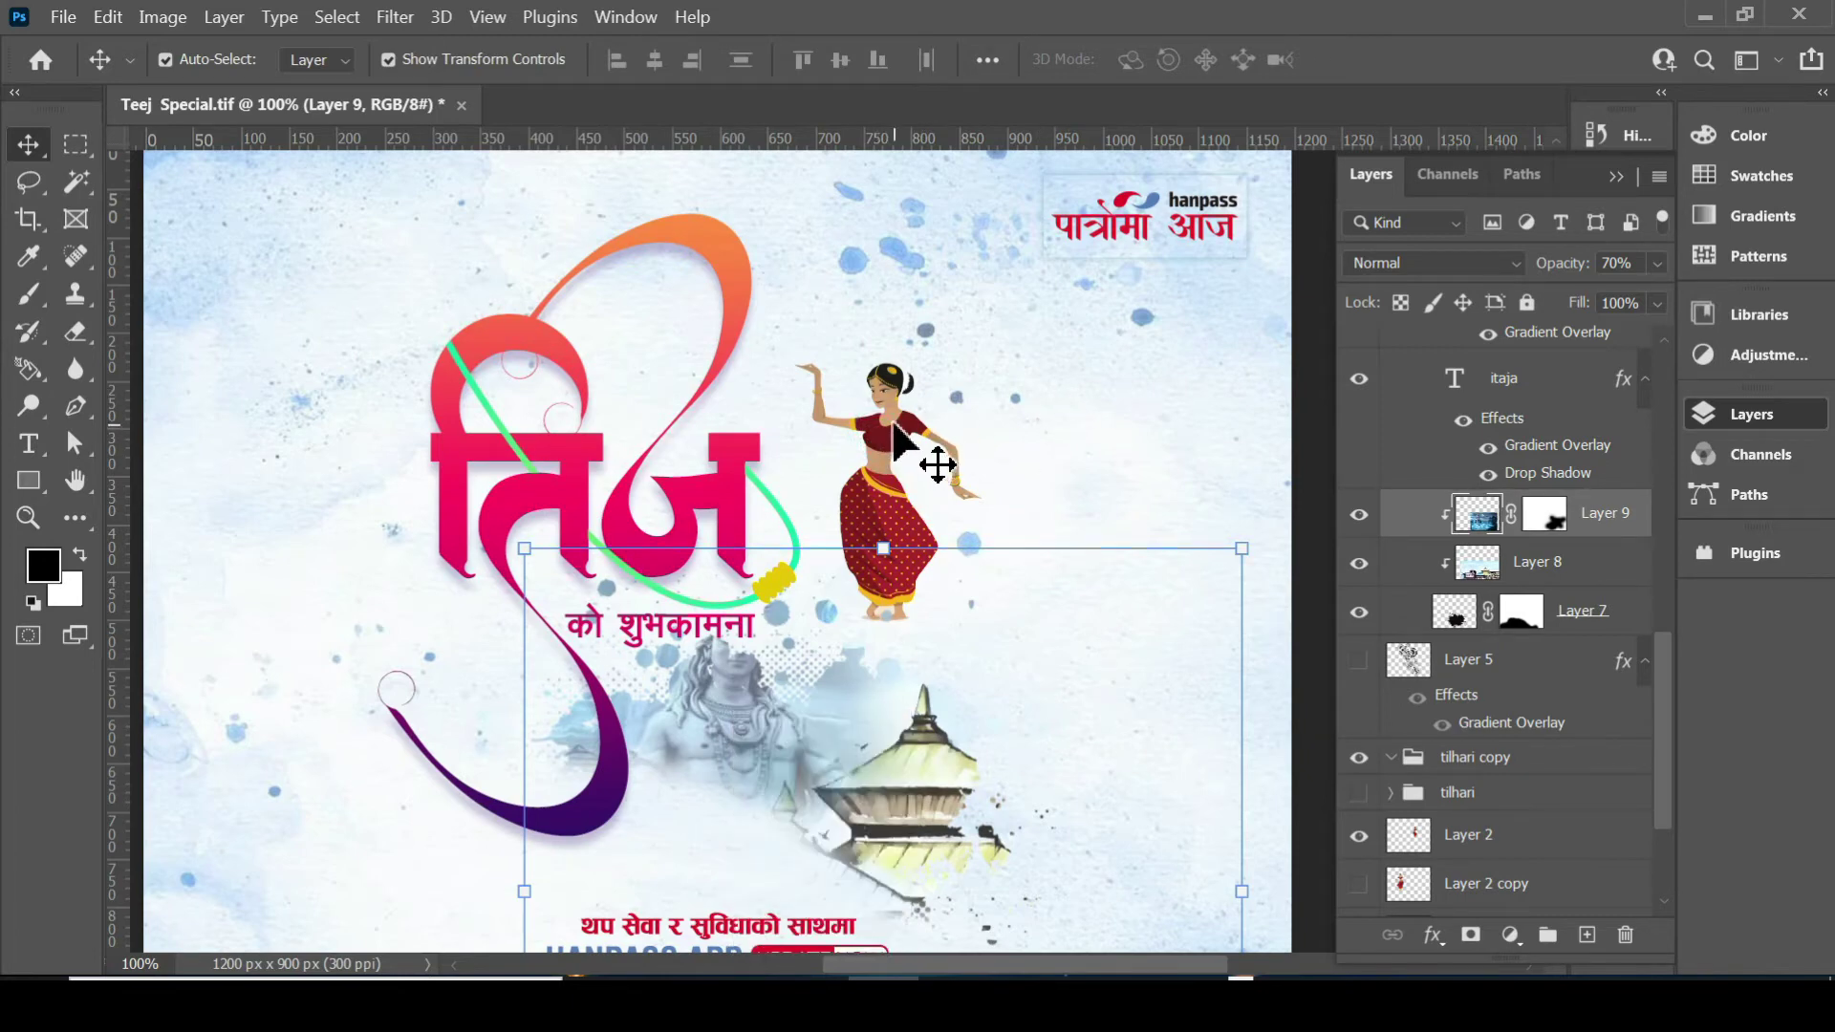
click(895, 429)
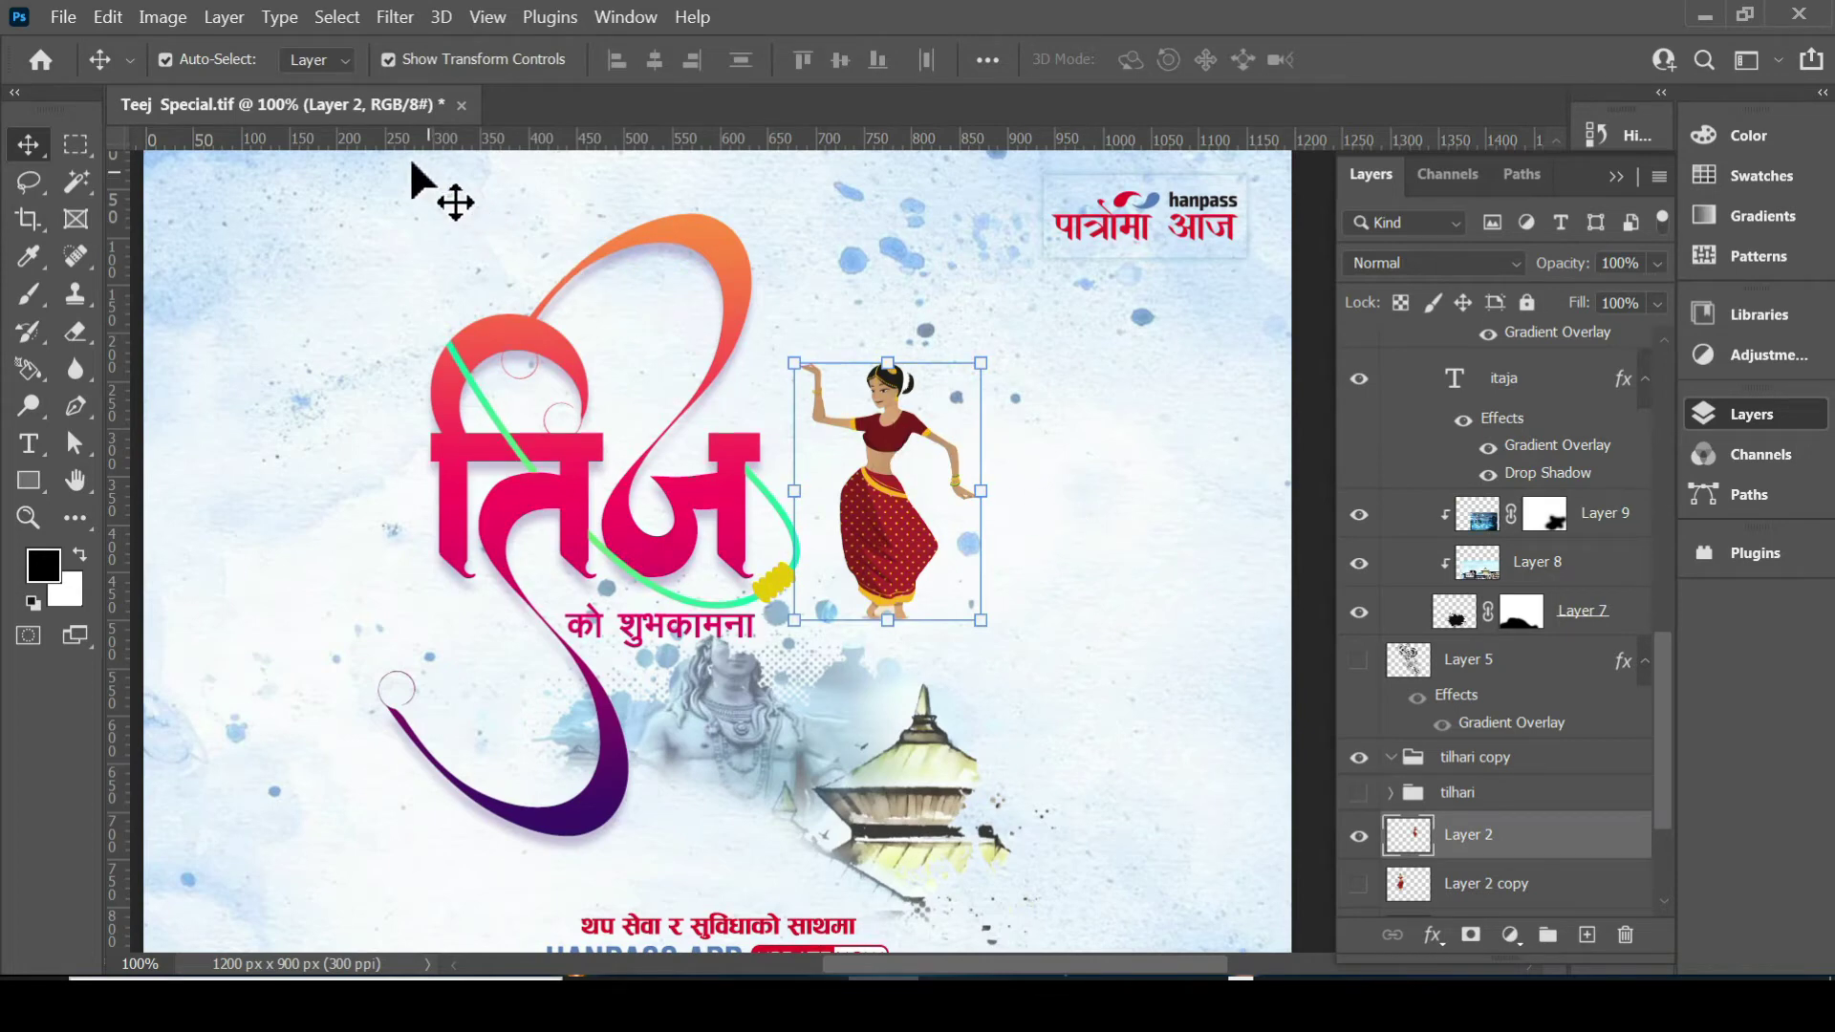
click(893, 438)
drag(892, 438, 325, 445)
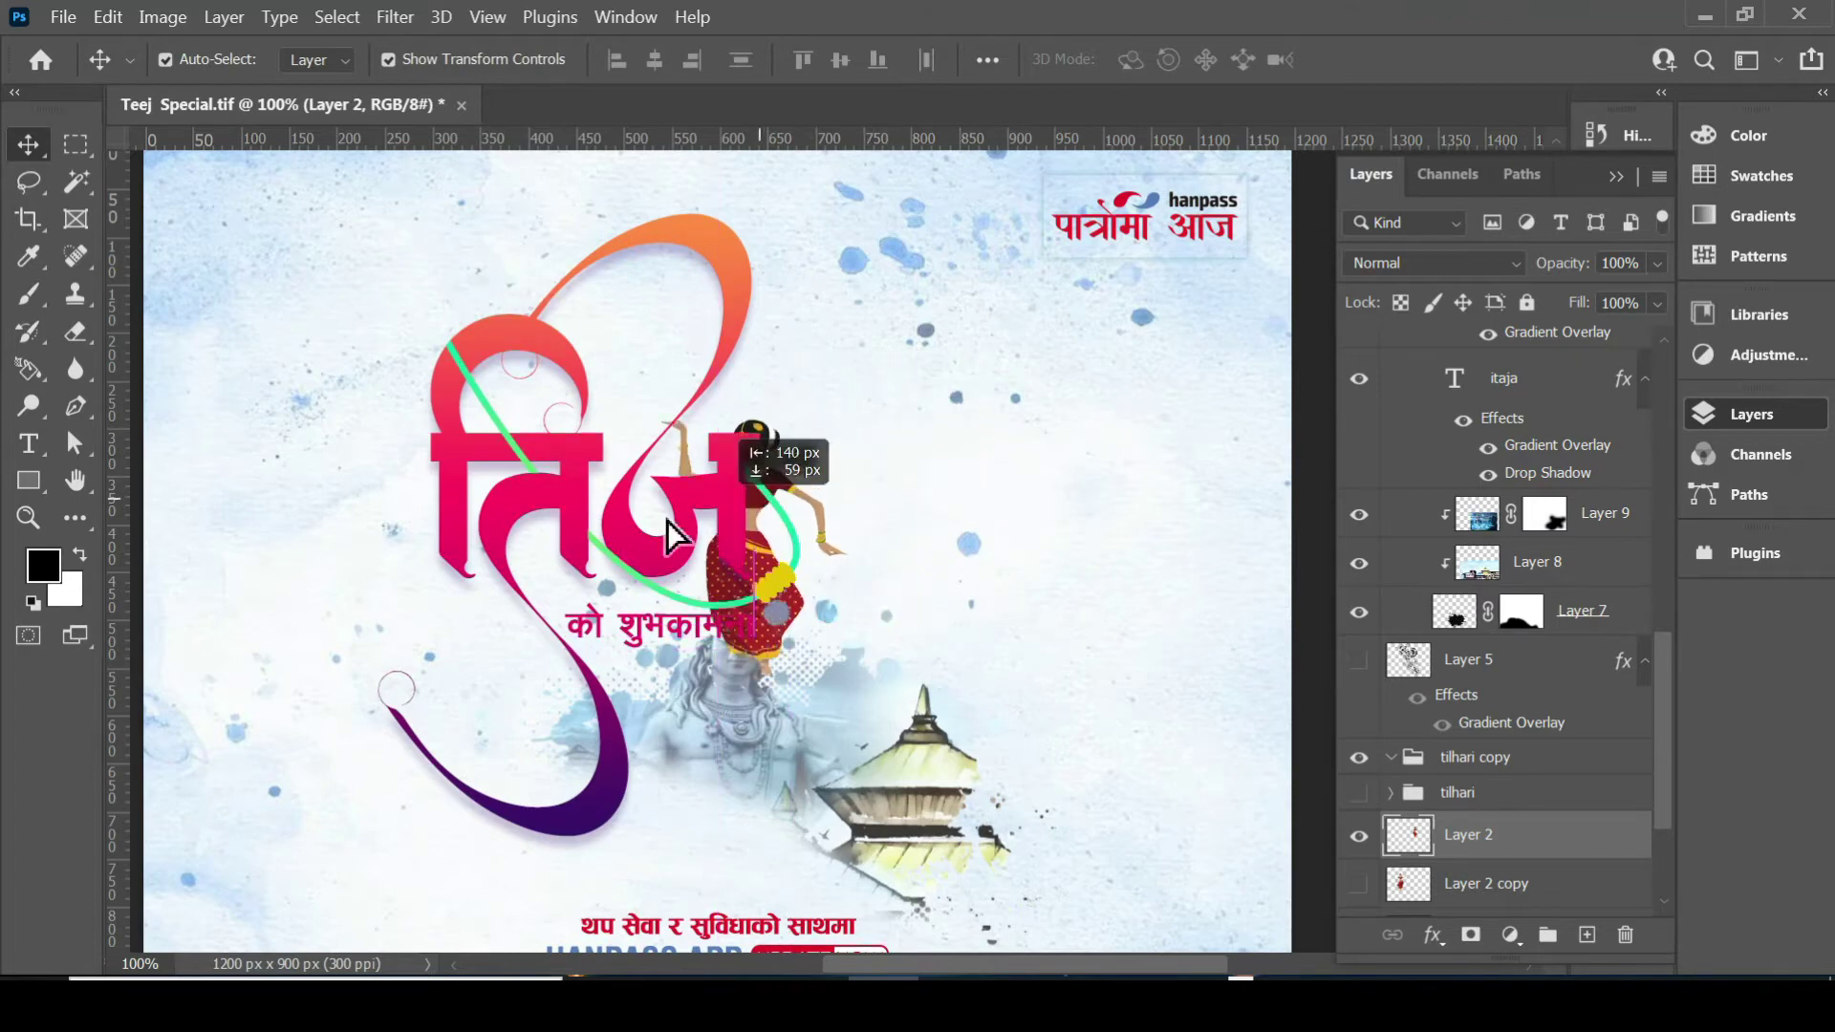
Move the तिज title to the upper right, nudge the Shiva image up, and select the background.
click(949, 620)
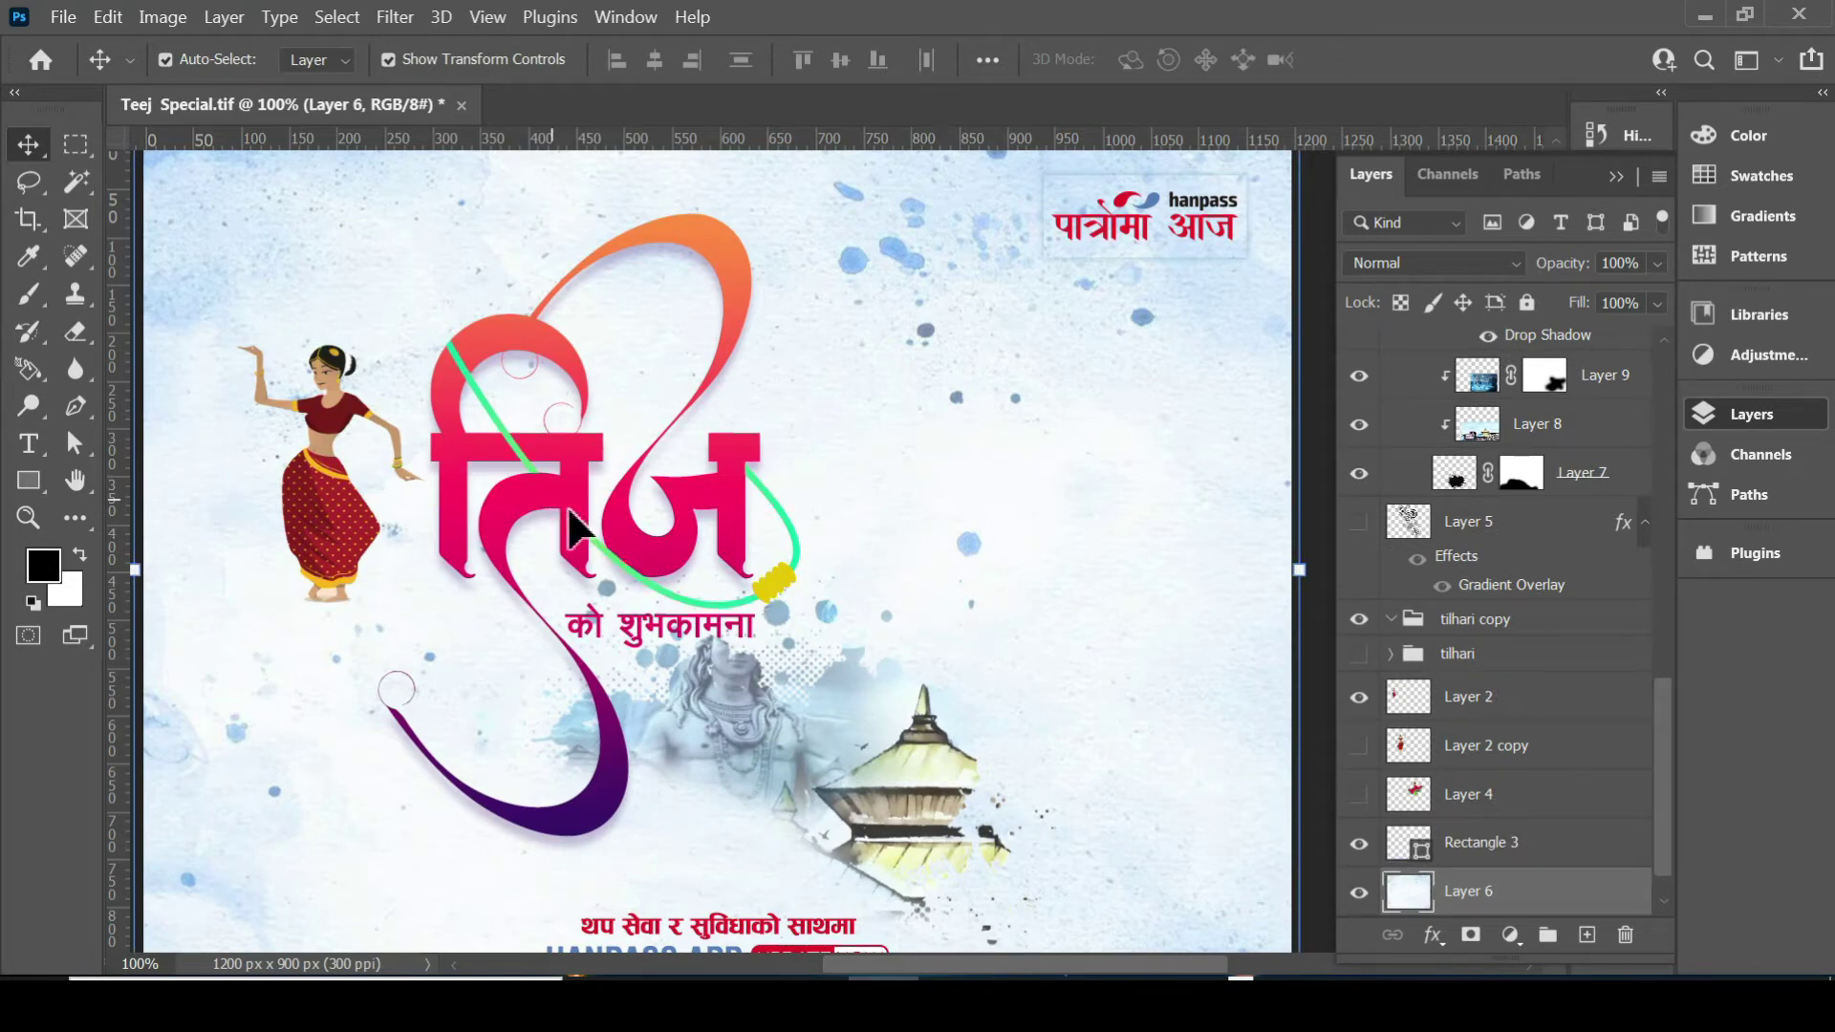
click(578, 475)
drag(577, 475, 1058, 455)
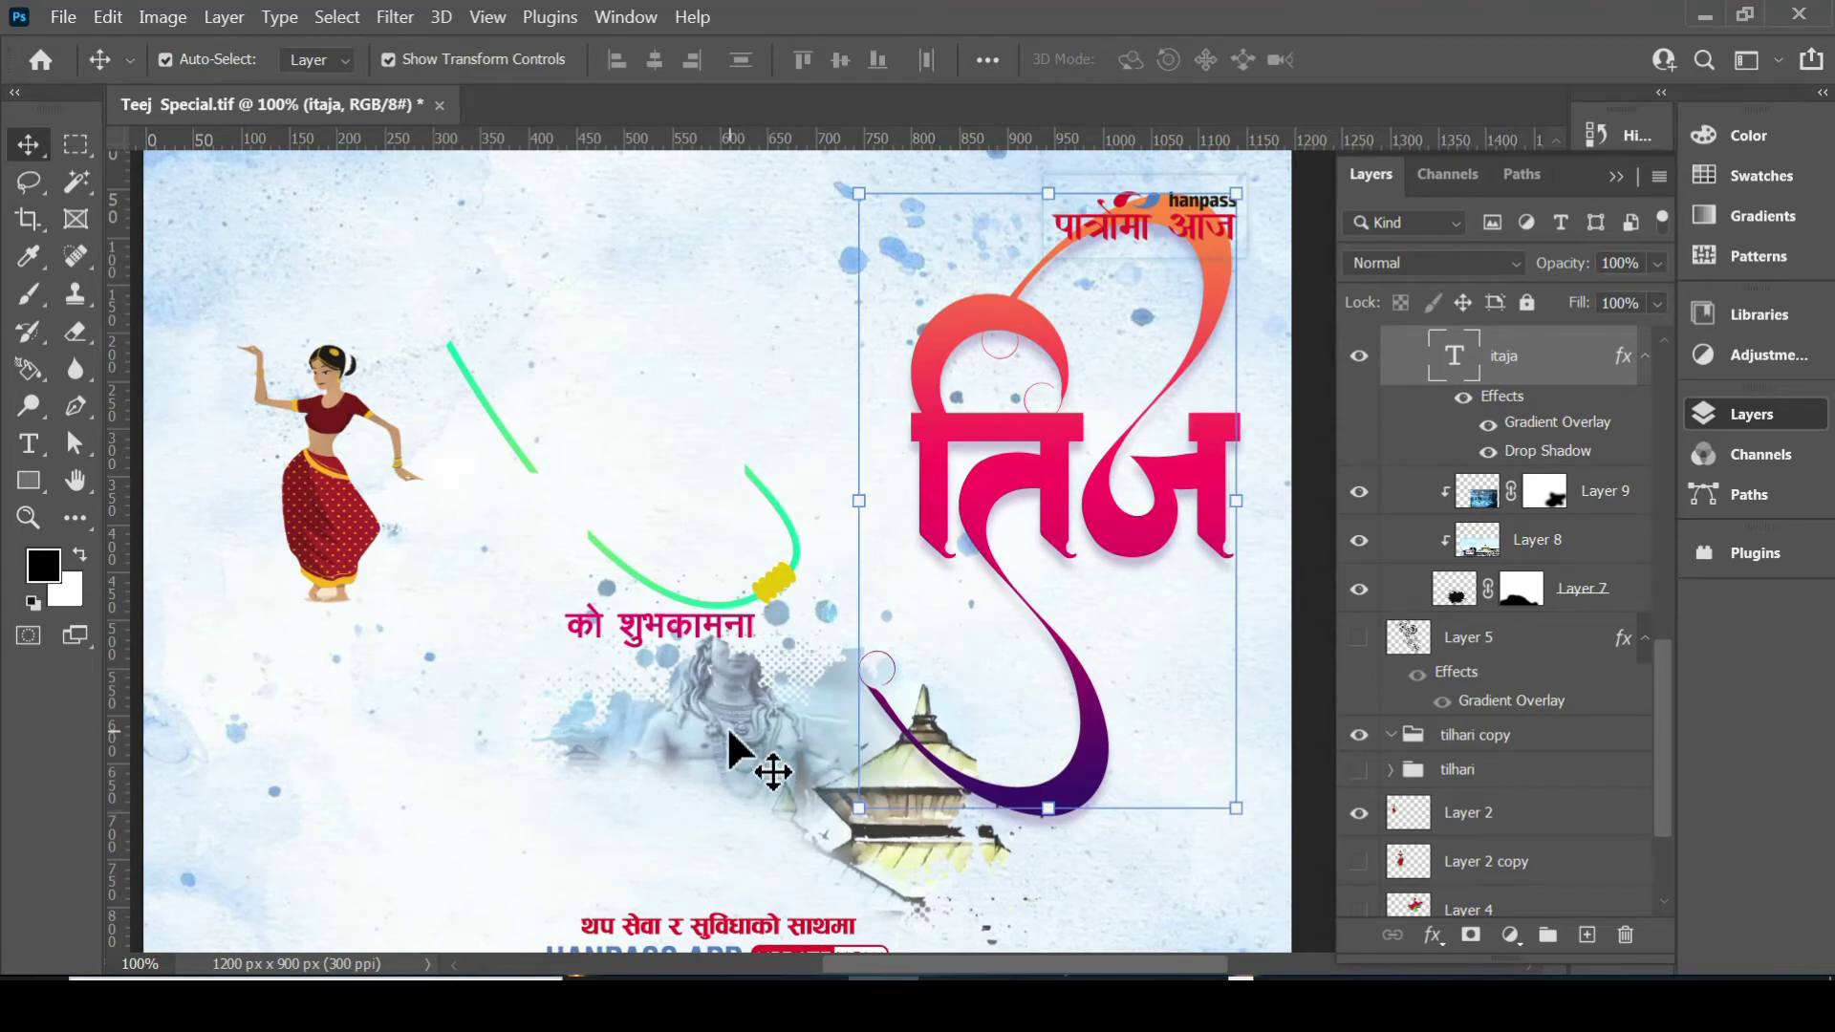
mouse_move(728, 736)
mouse_down()
mouse_move(755, 421)
mouse_move(726, 698)
mouse_up()
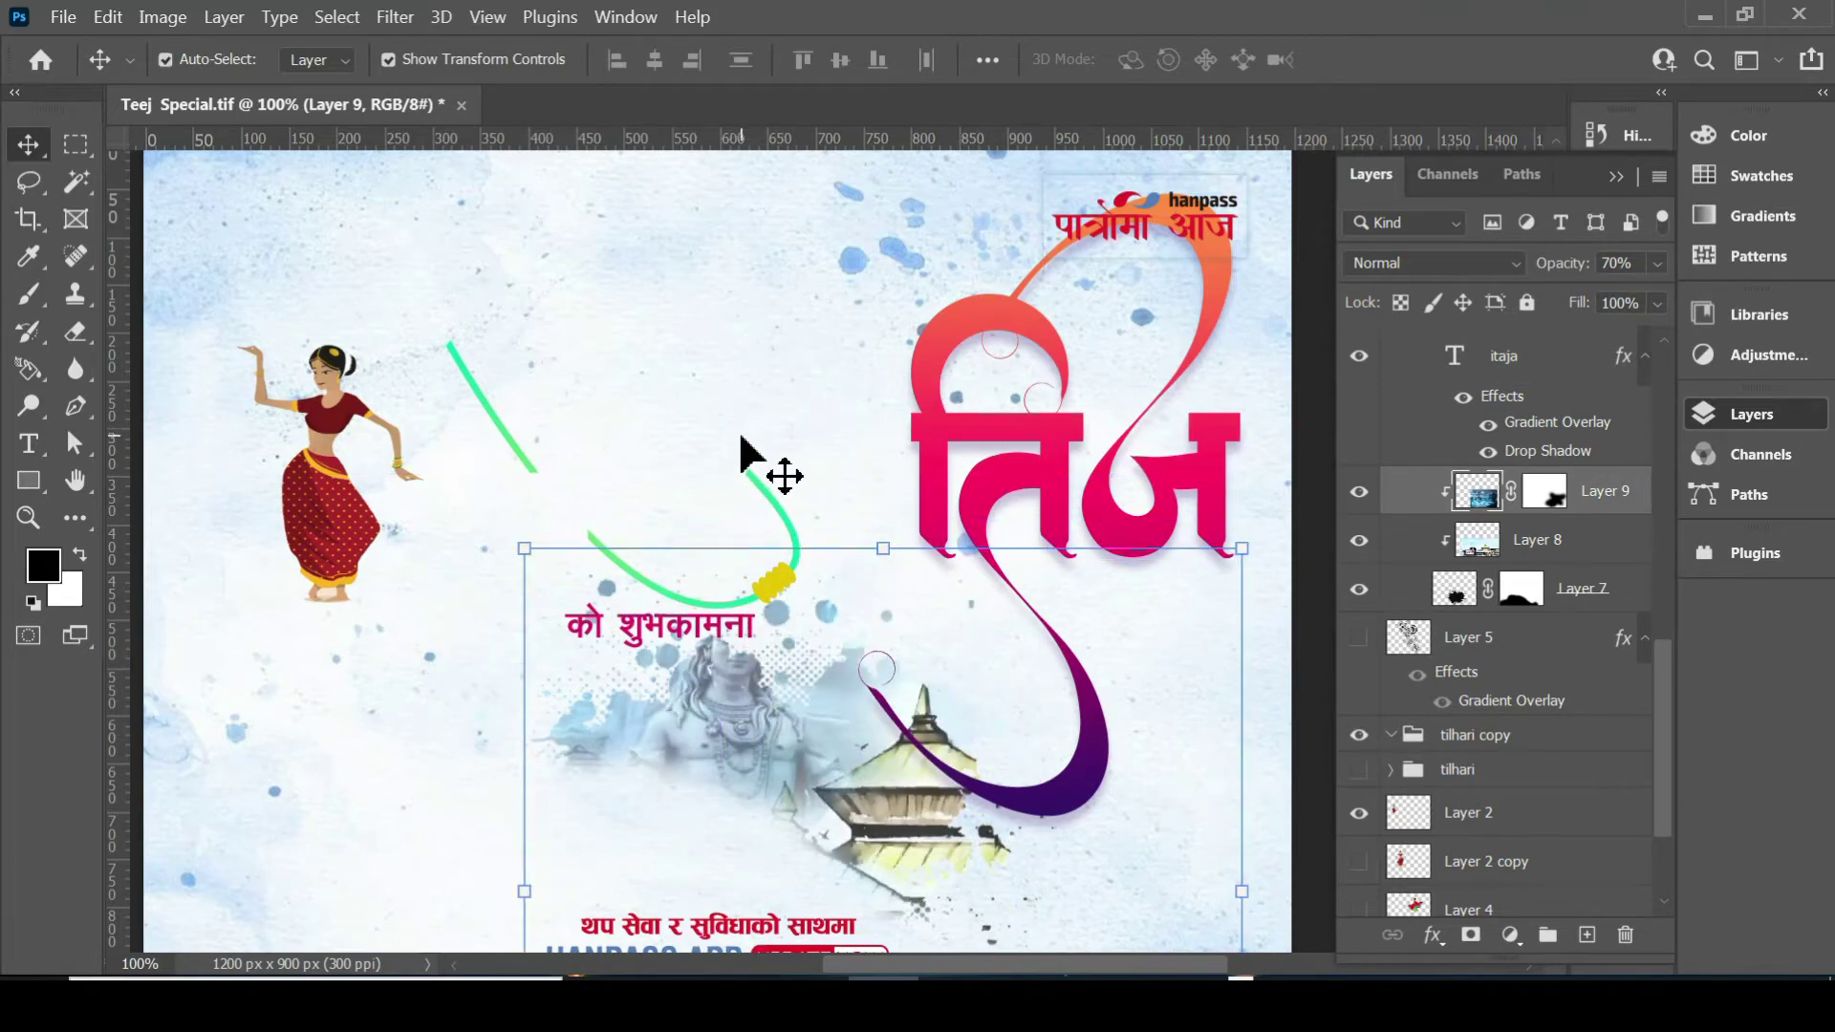
click(778, 444)
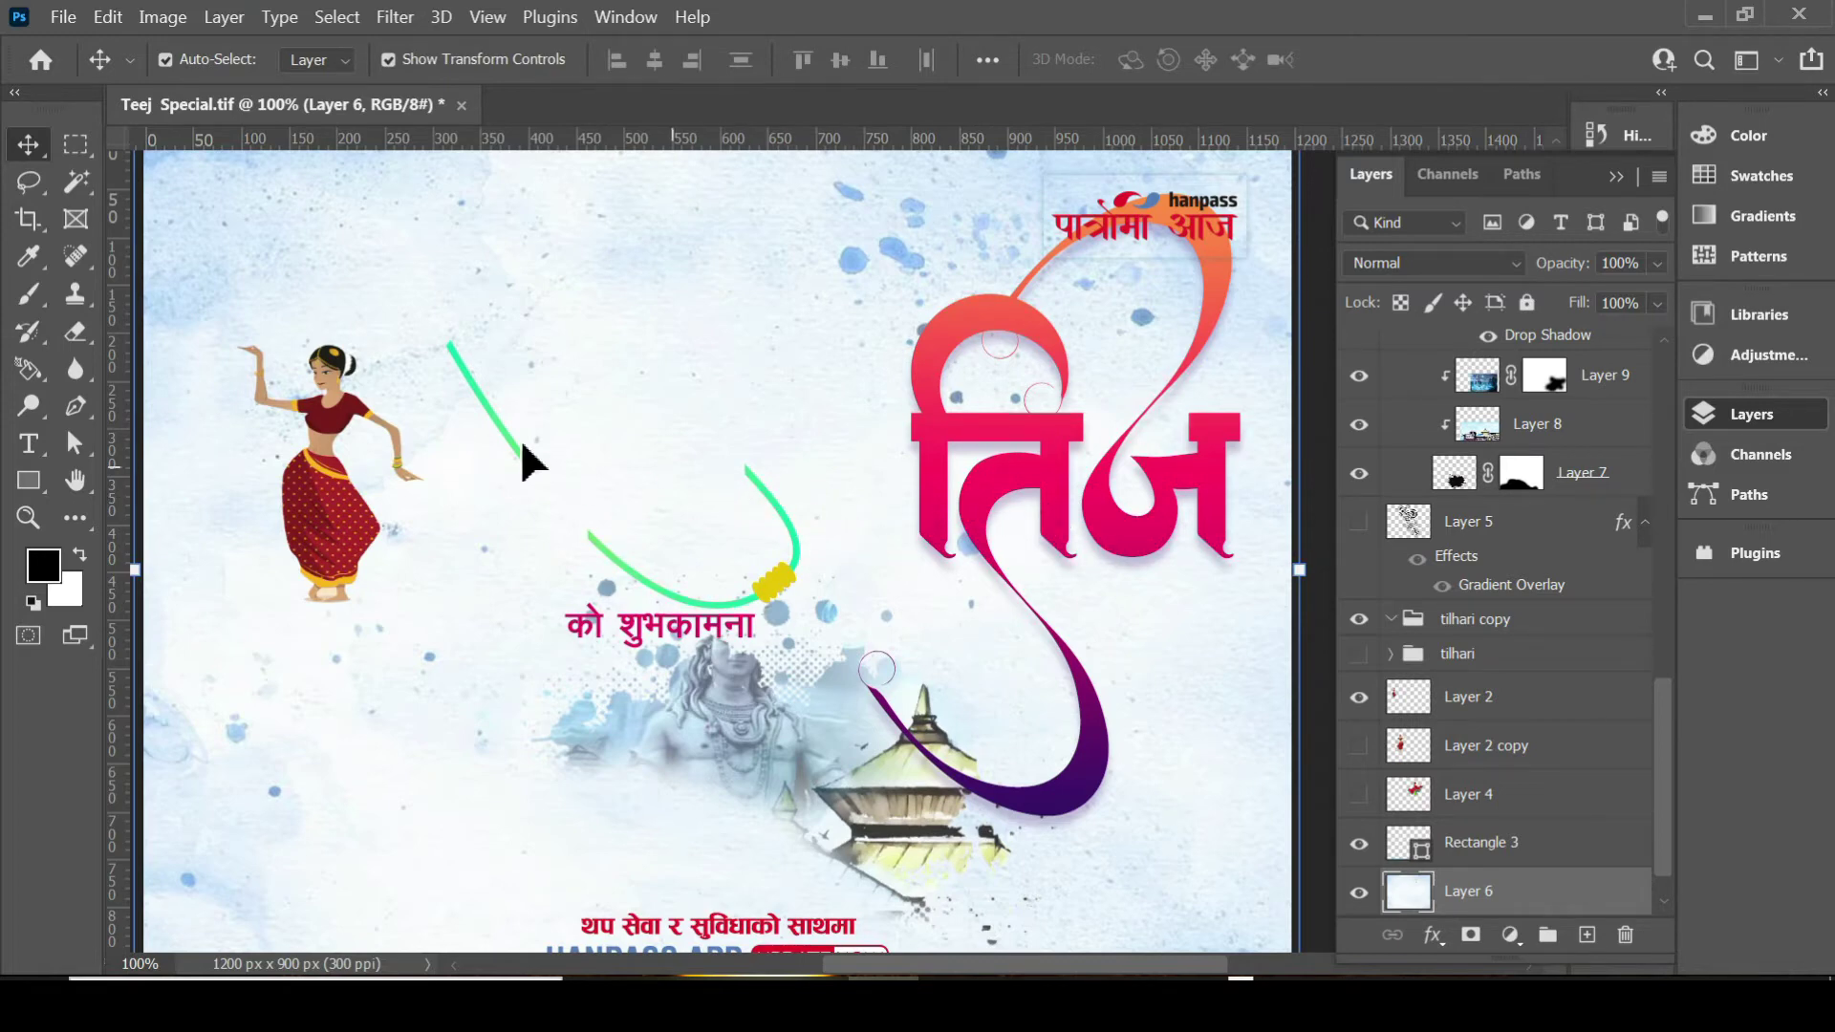
click(111, 17)
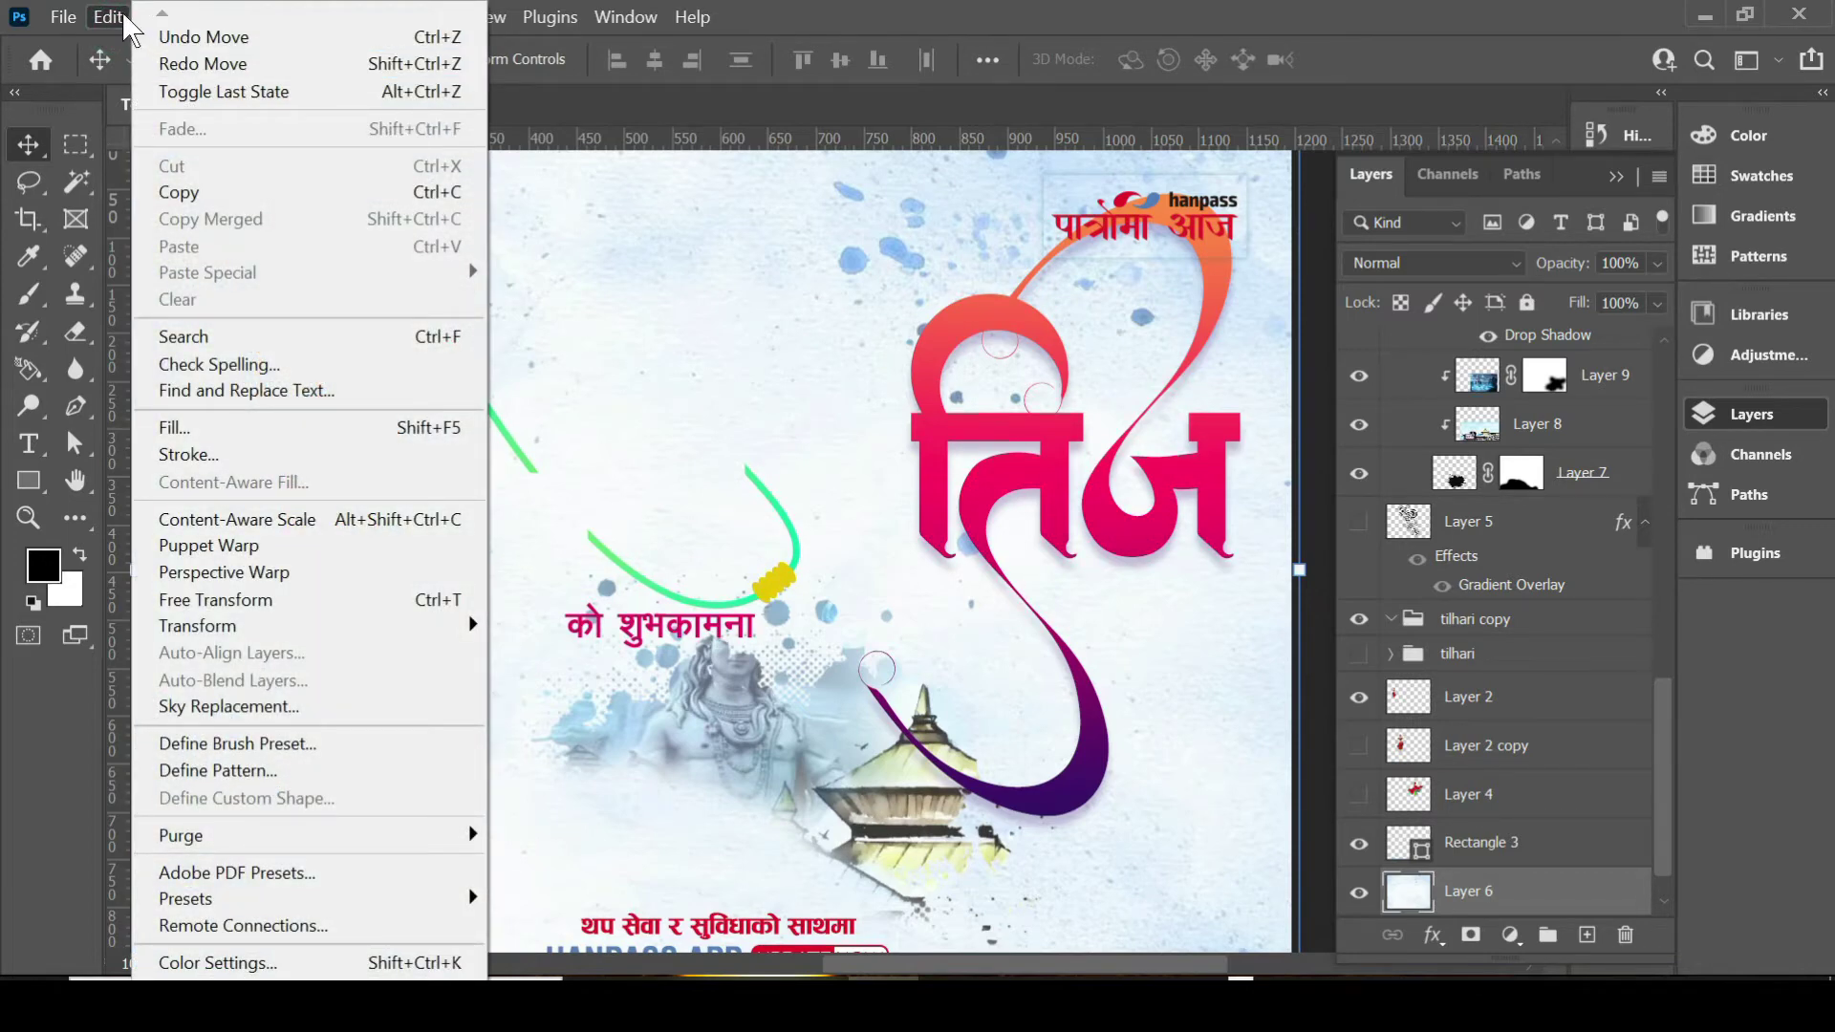
Undo the last two moves so the तिज title and dancer return to their original places.
click(250, 93)
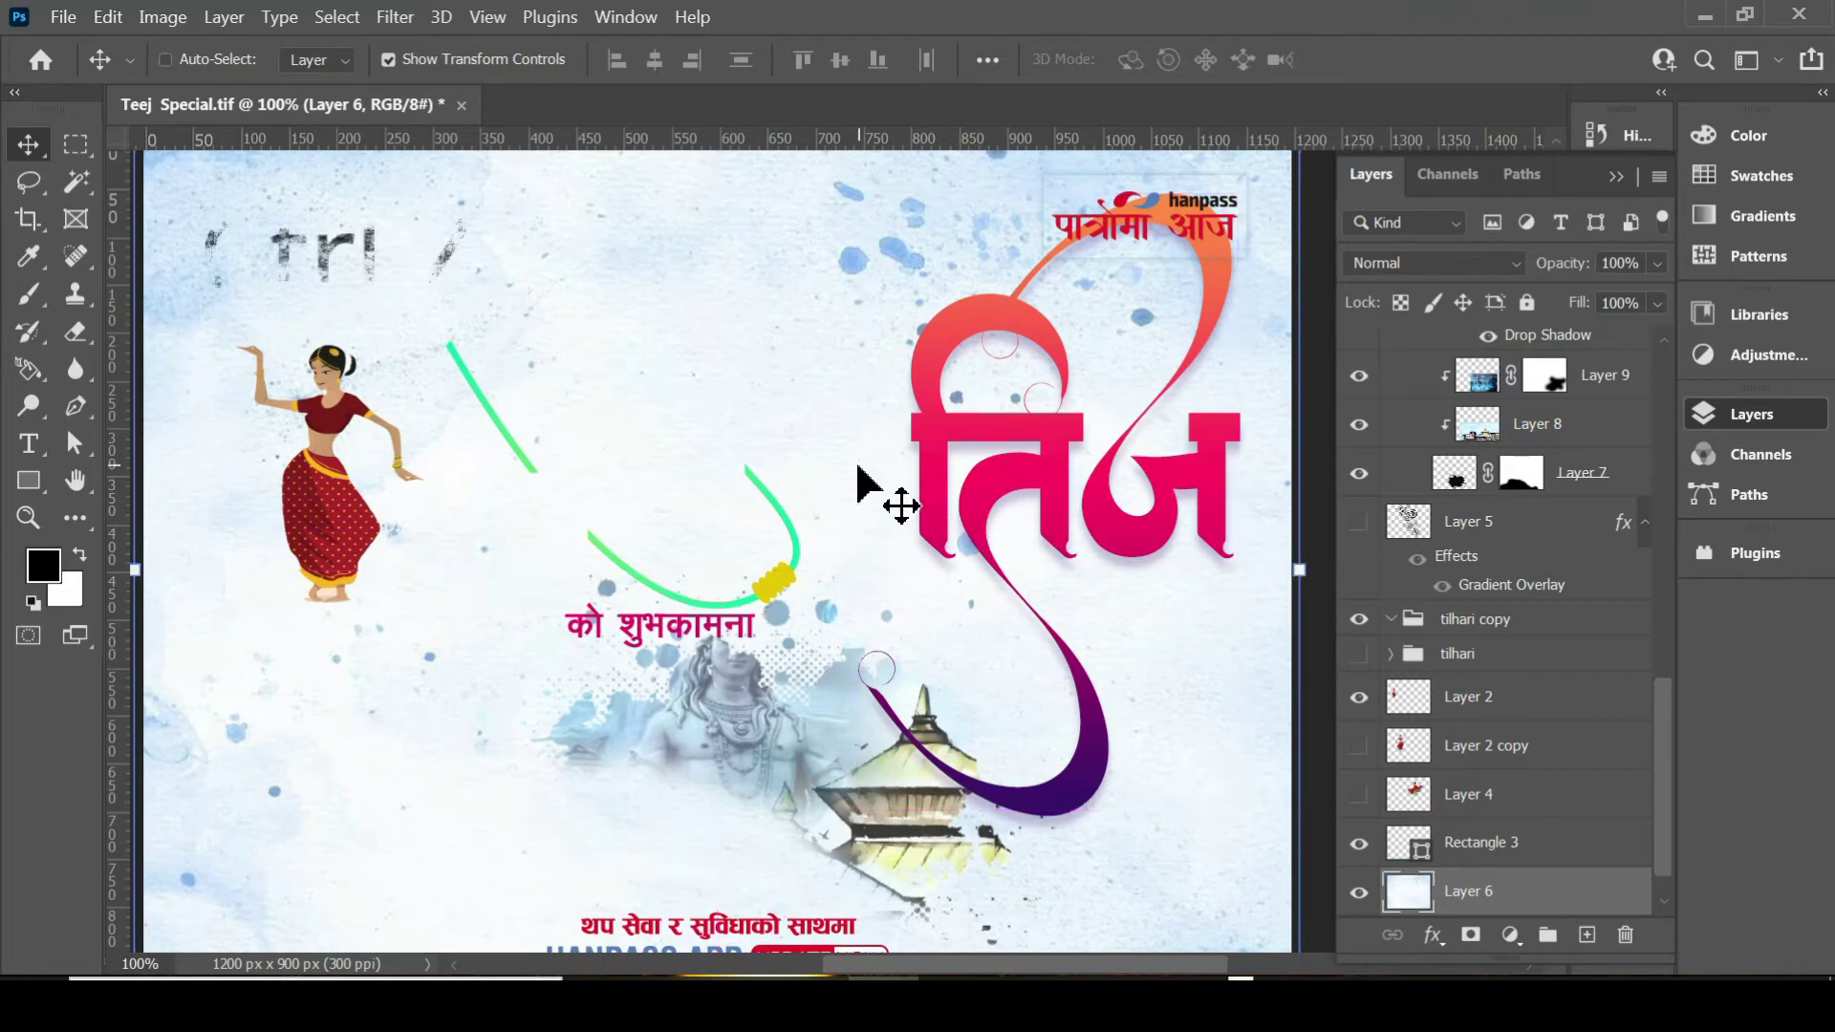
key(ctrl+z)
key(ctrl+z)
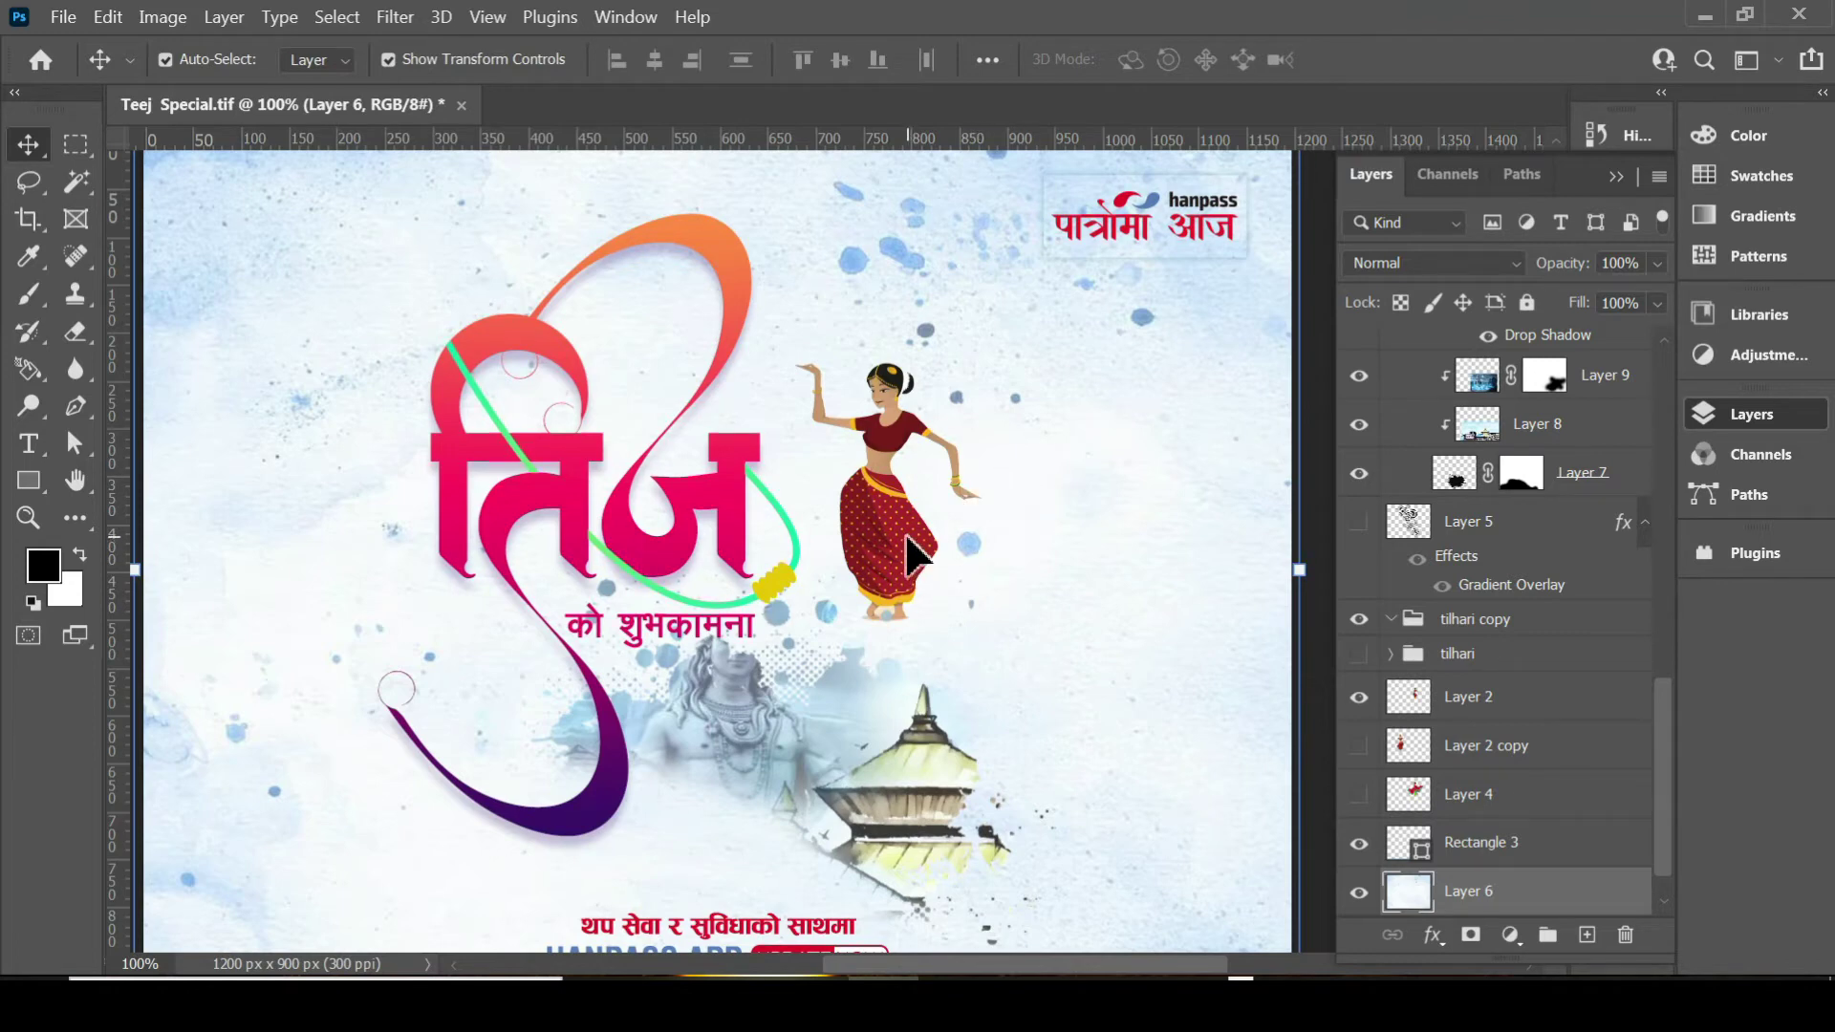
Select the dancer on Layer 2 and nudge her slightly right and up beside the तिज title.
click(894, 430)
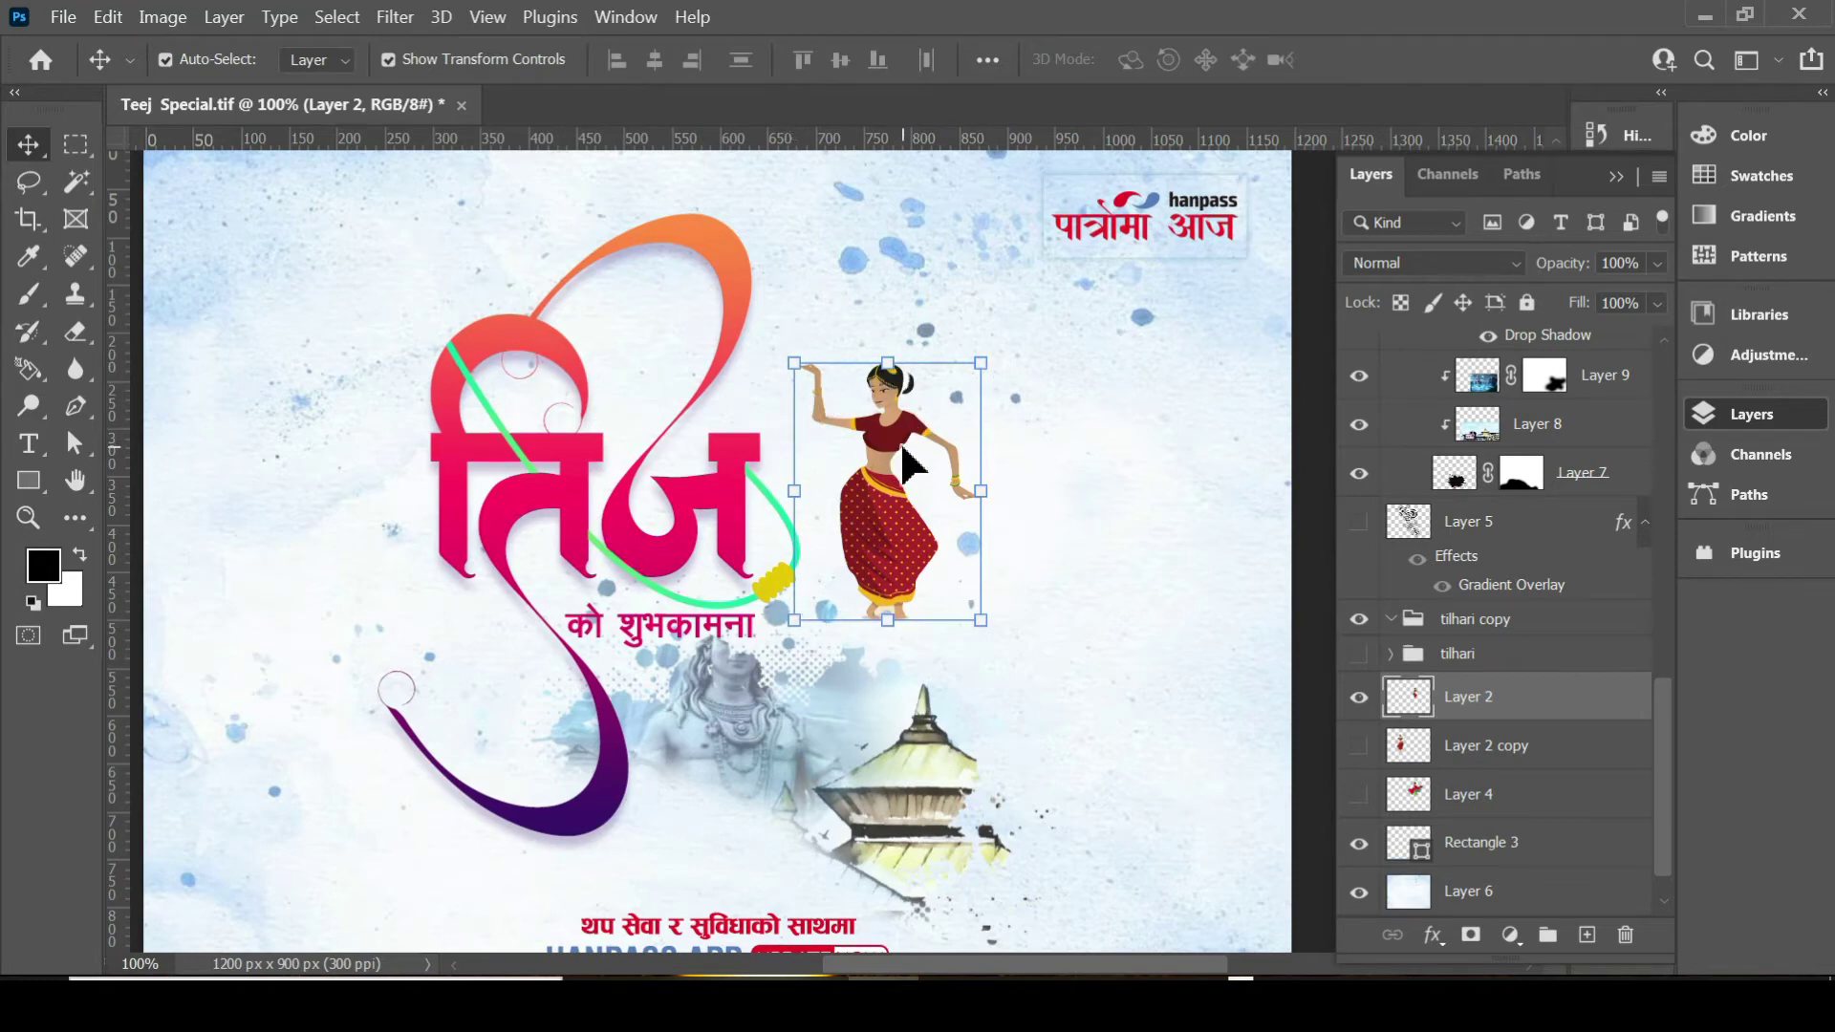
click(388, 60)
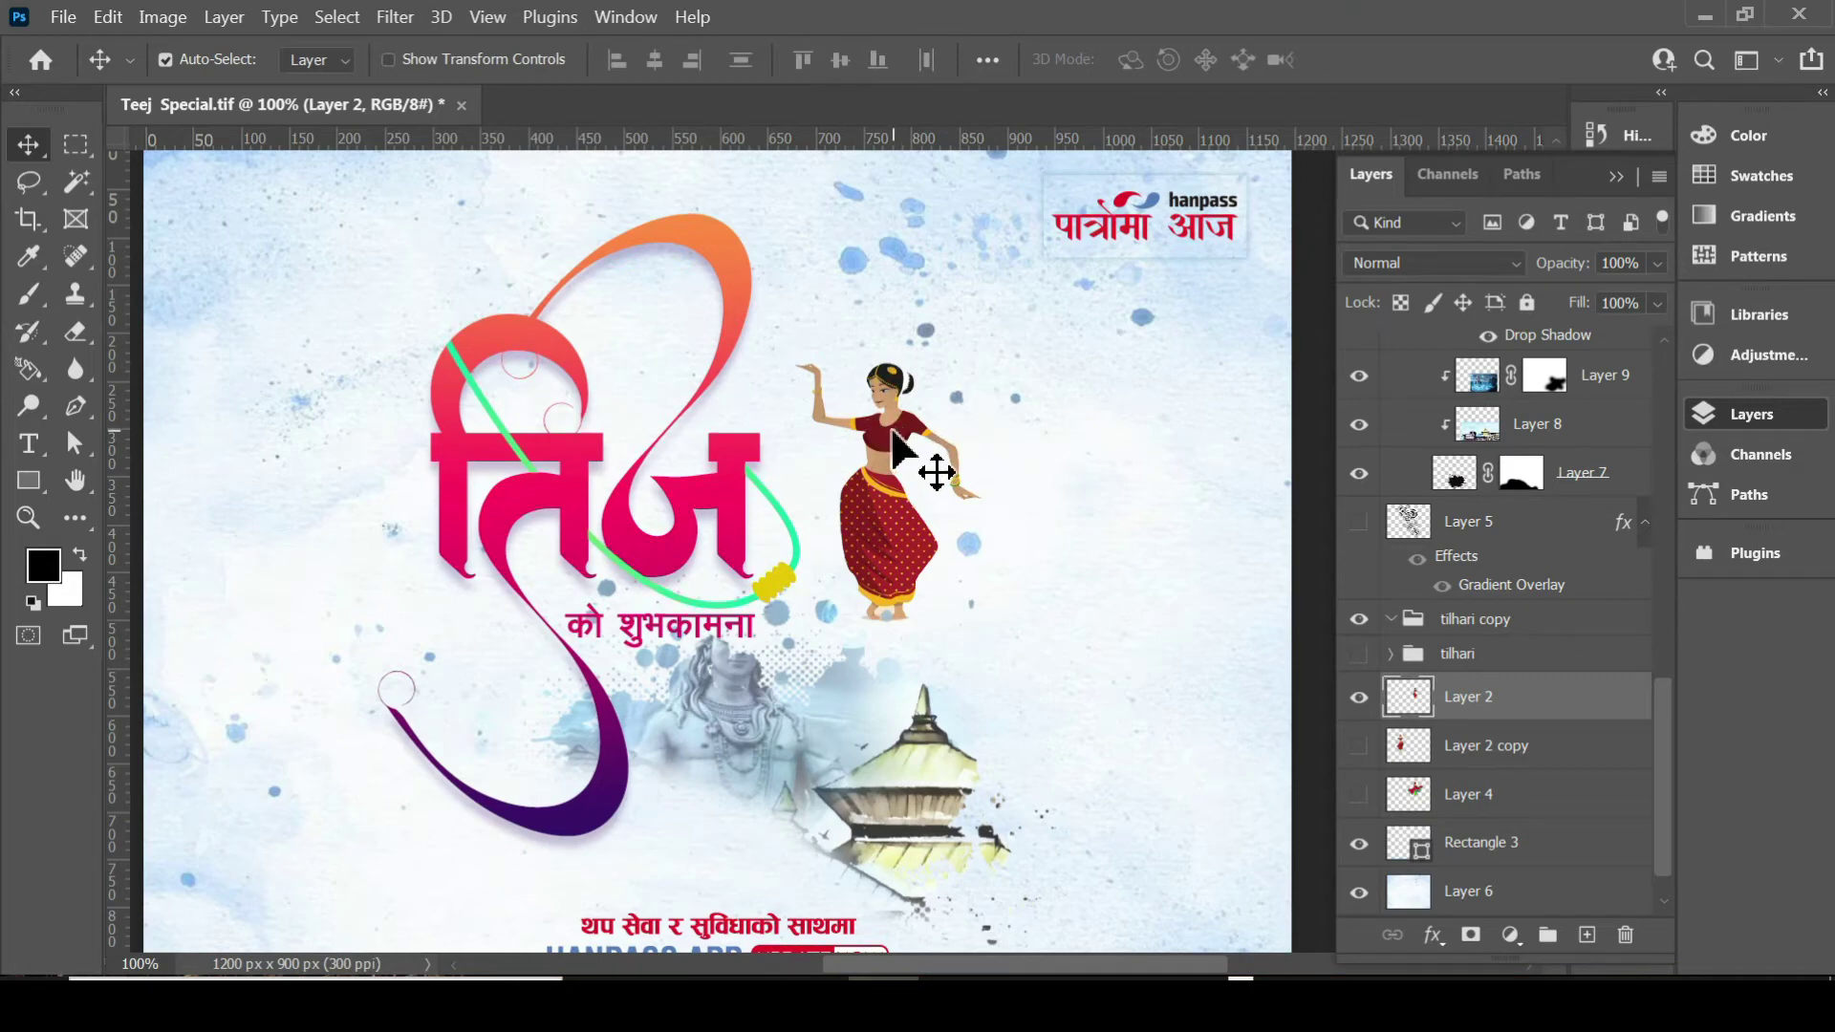
drag(888, 443, 900, 439)
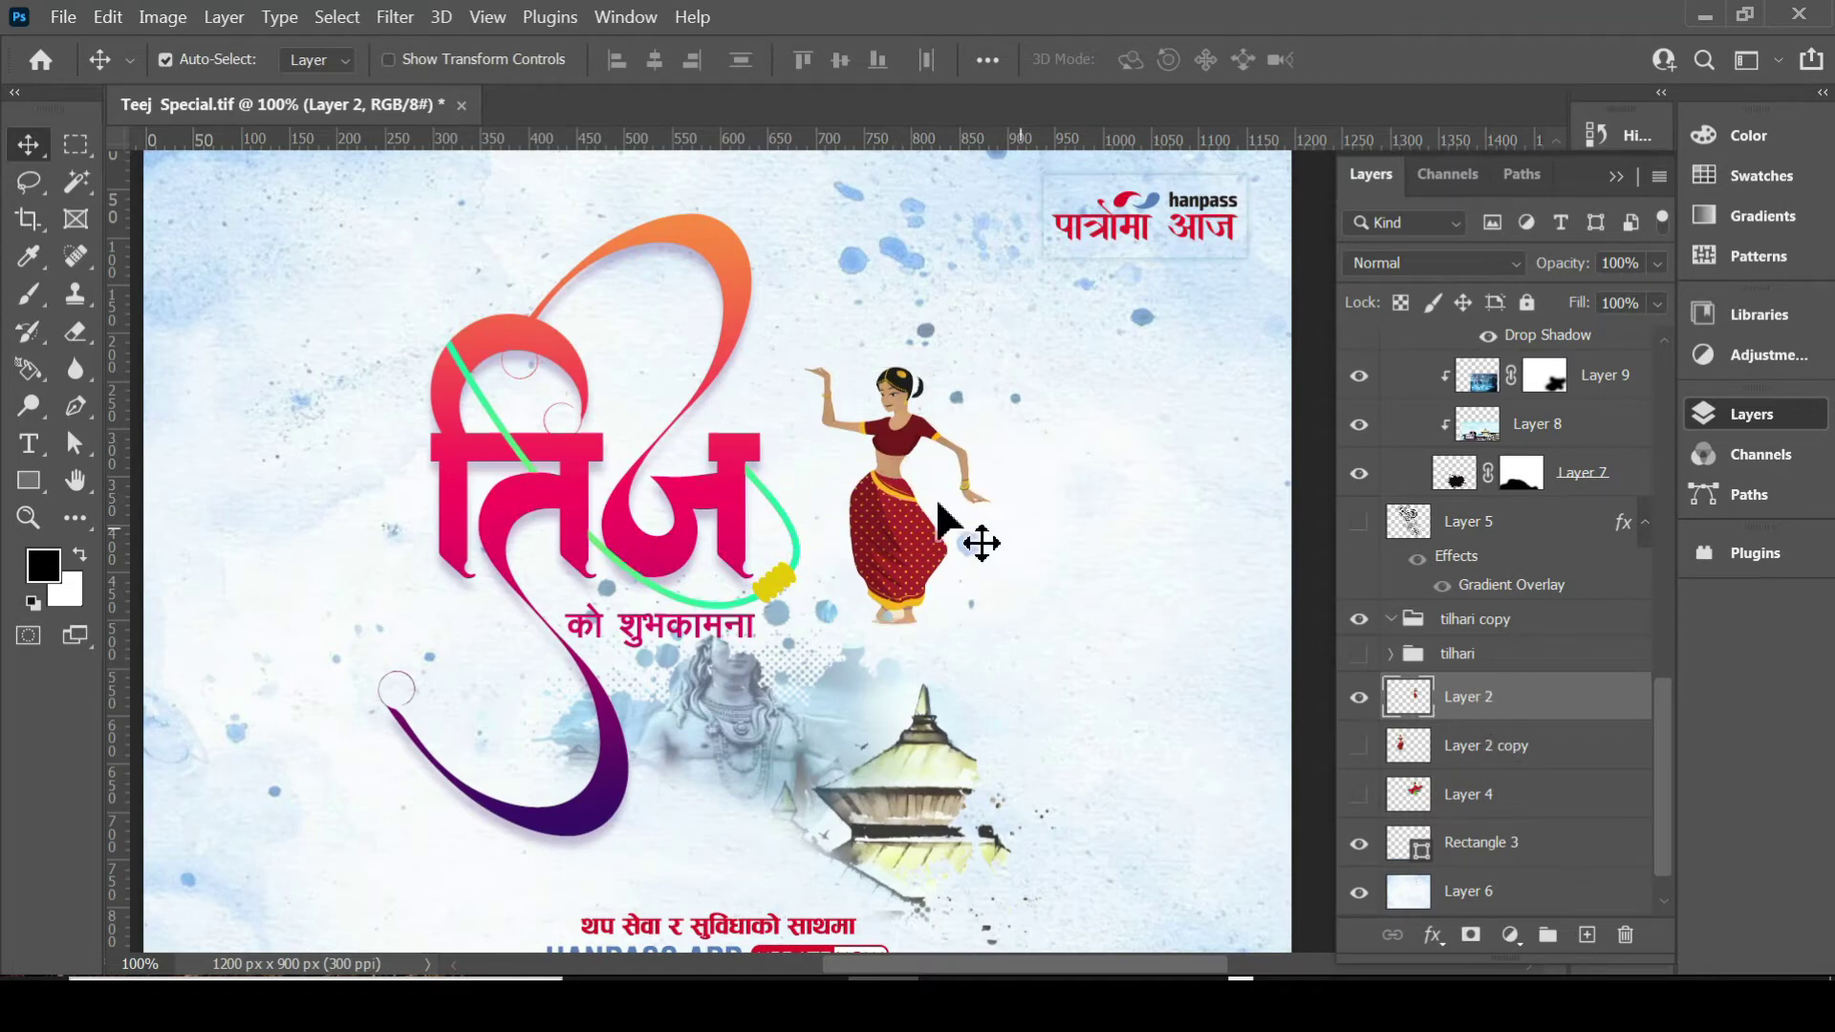
drag(907, 449, 917, 421)
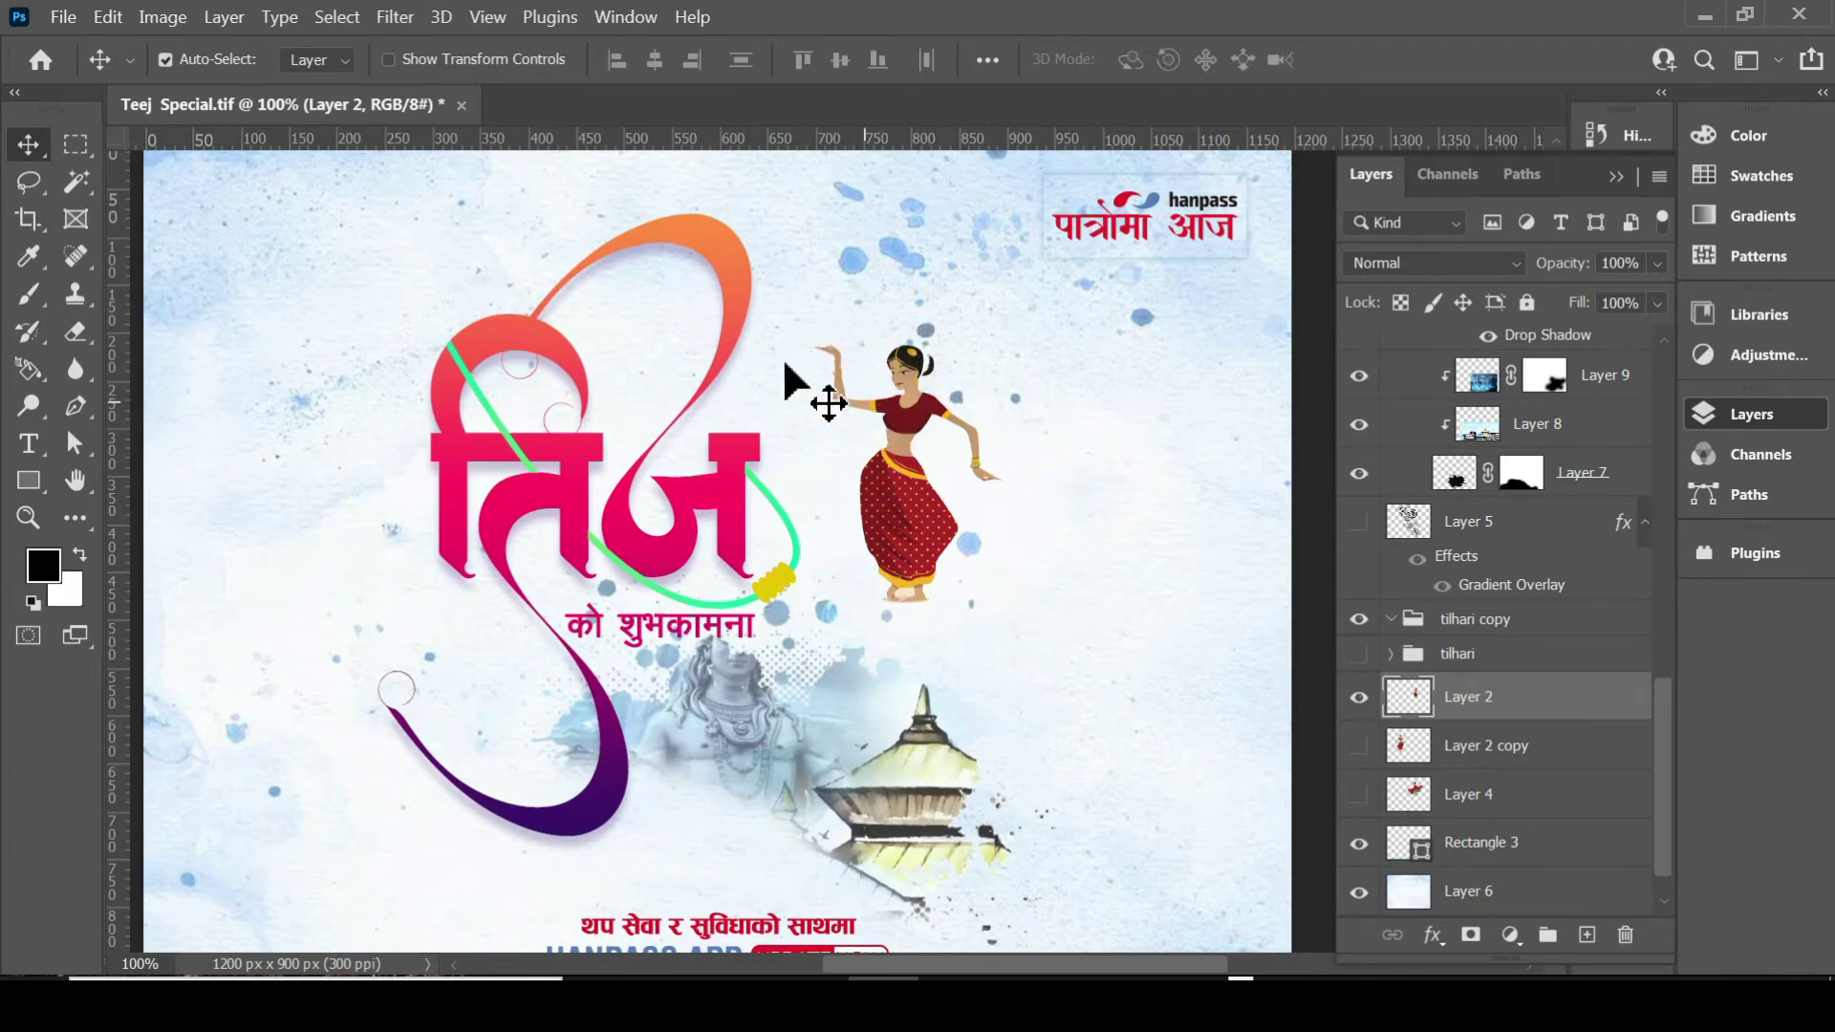
click(440, 58)
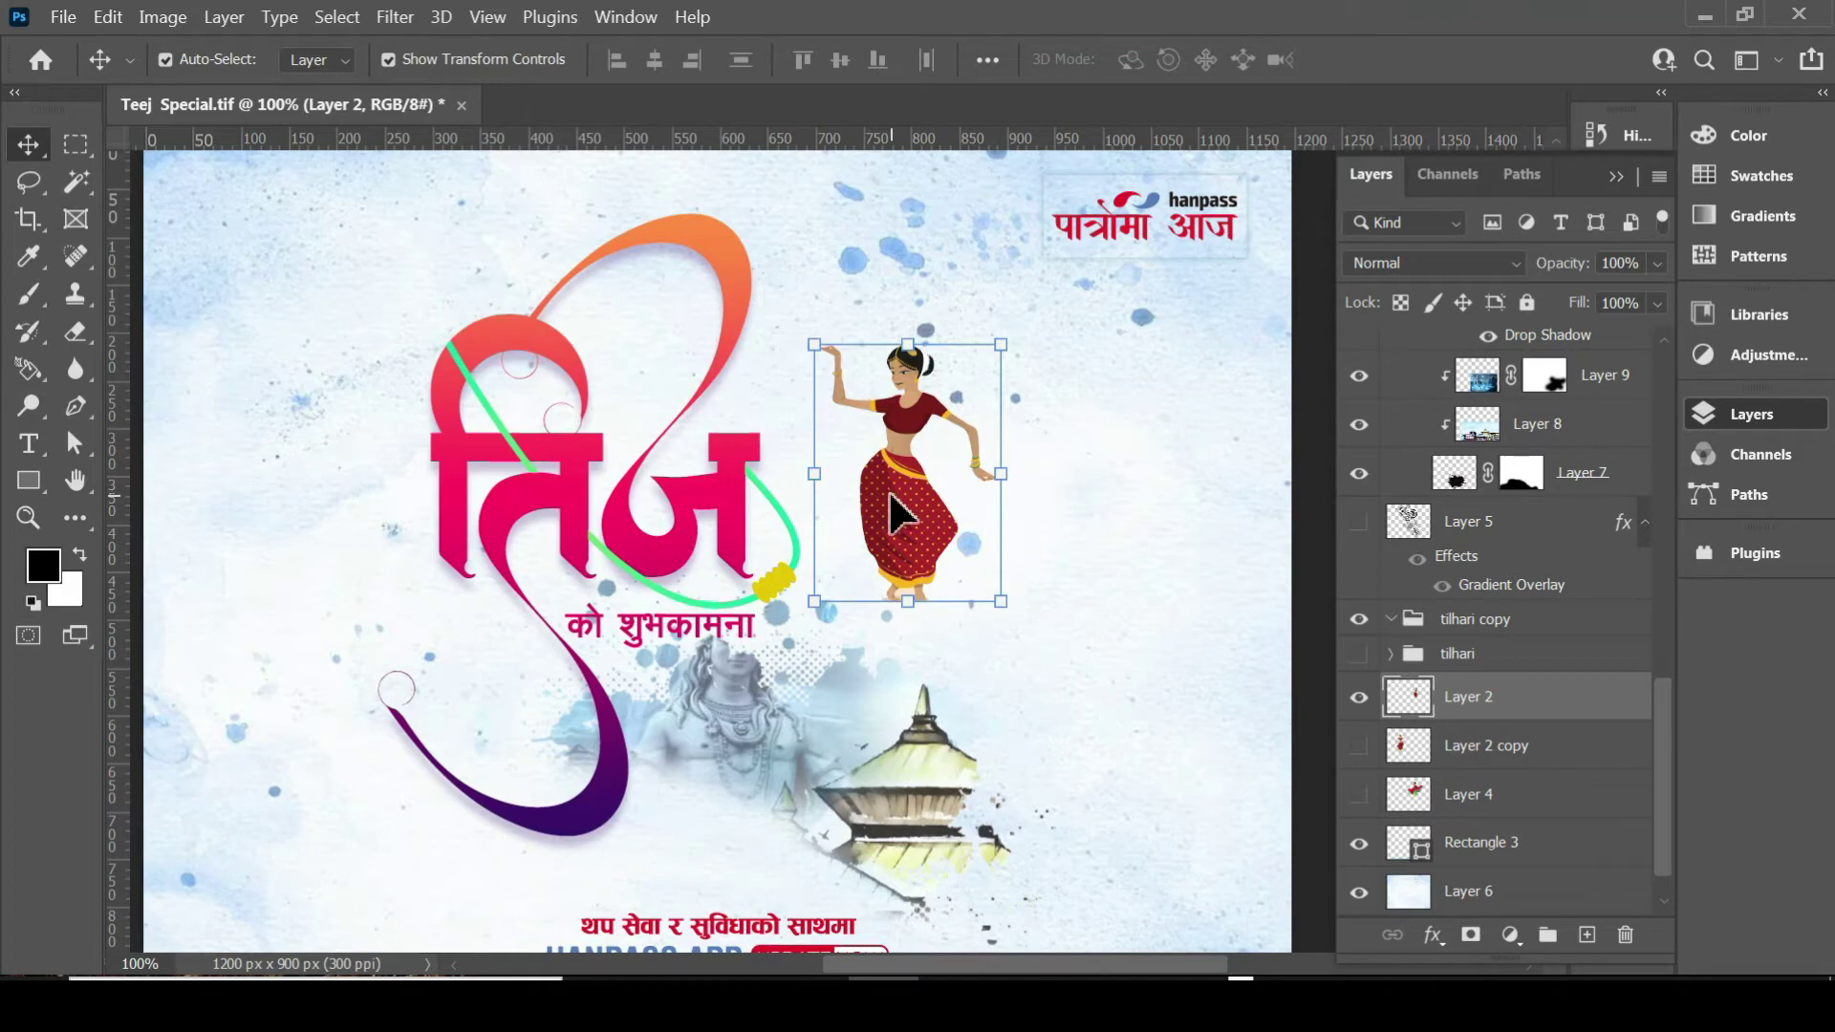
click(448, 59)
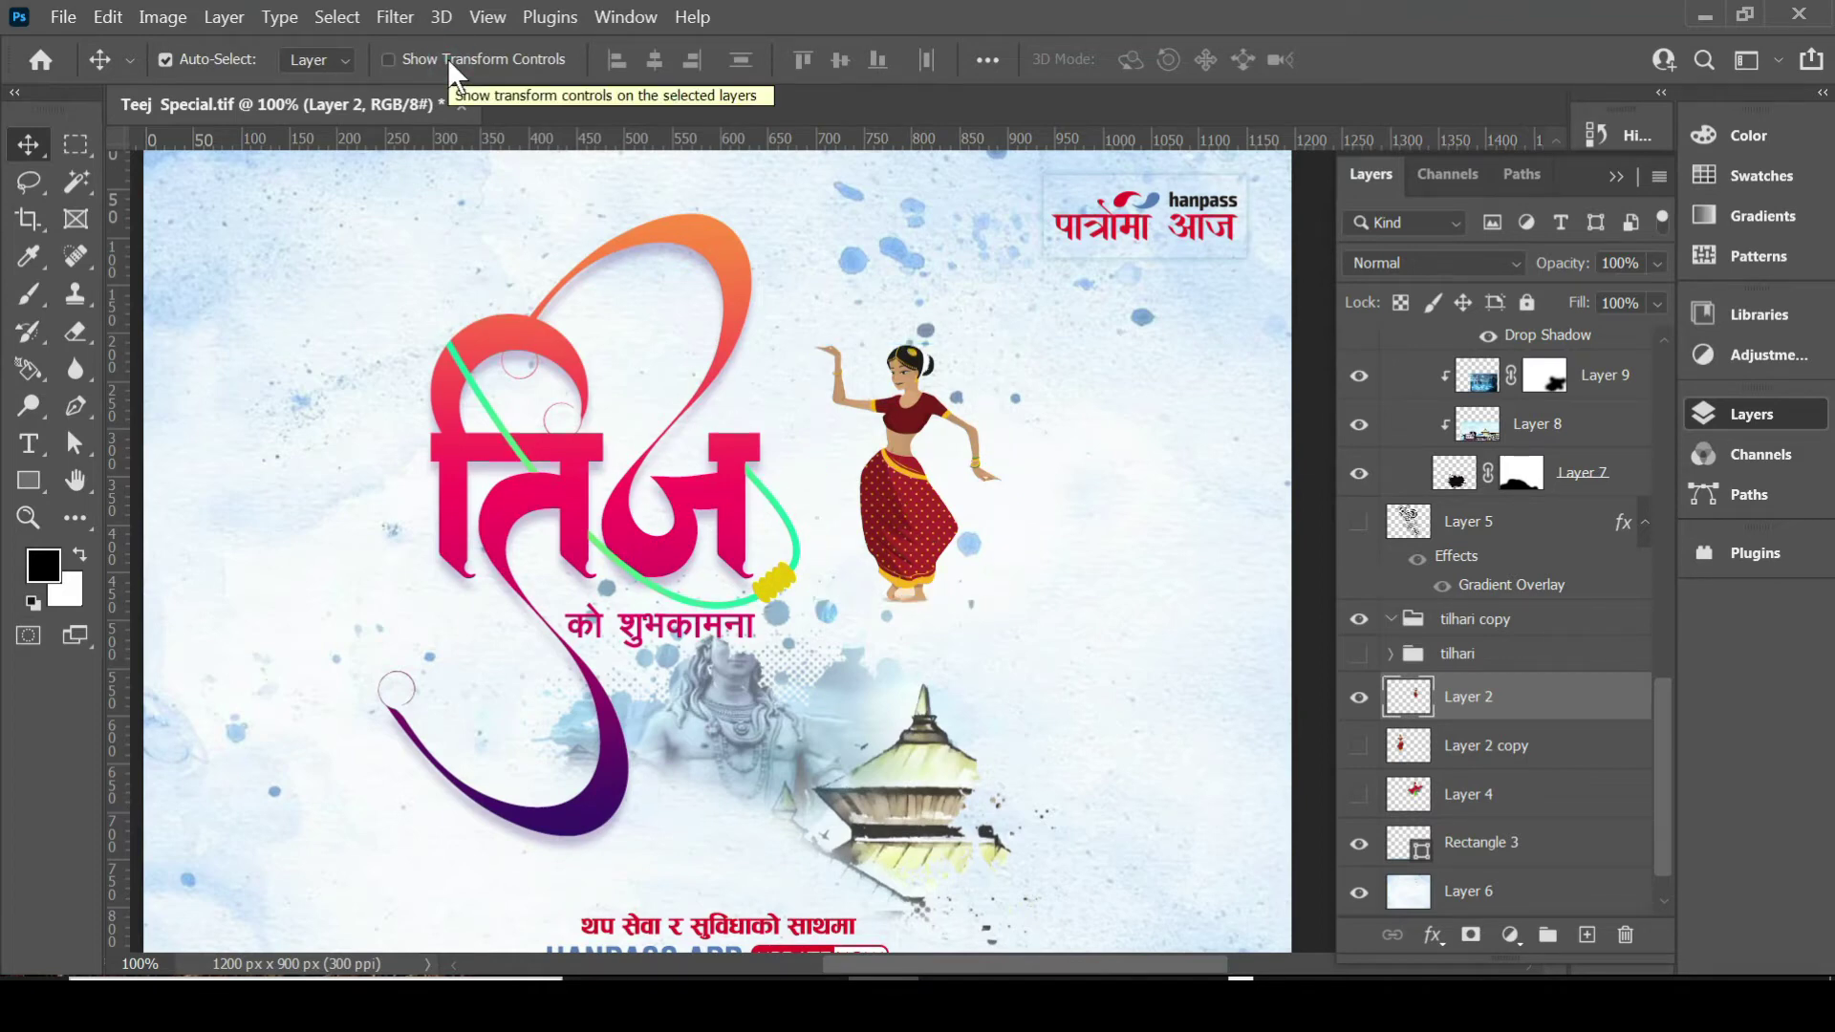
click(447, 59)
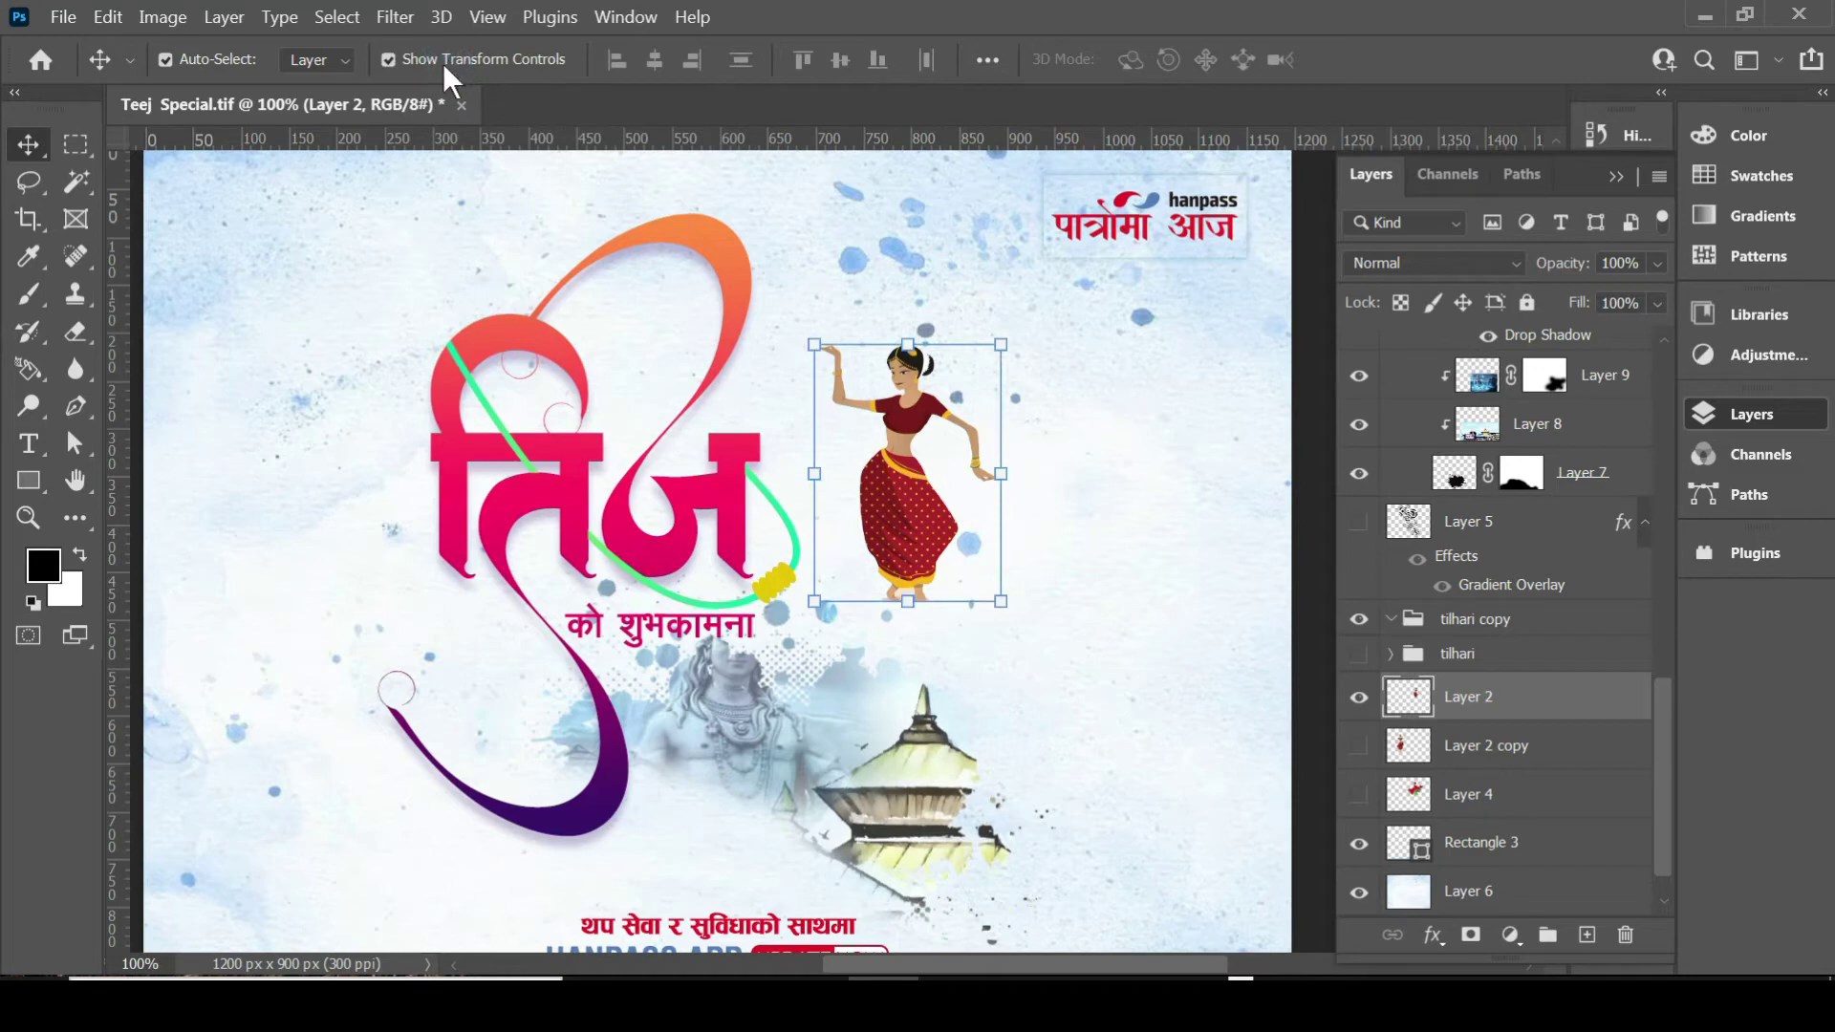
click(436, 57)
Nudge the dancer right and down into place beside the title.
mouse_move(905, 470)
mouse_down()
mouse_move(912, 491)
mouse_move(914, 471)
mouse_move(806, 585)
mouse_move(1067, 519)
mouse_move(906, 481)
mouse_up()
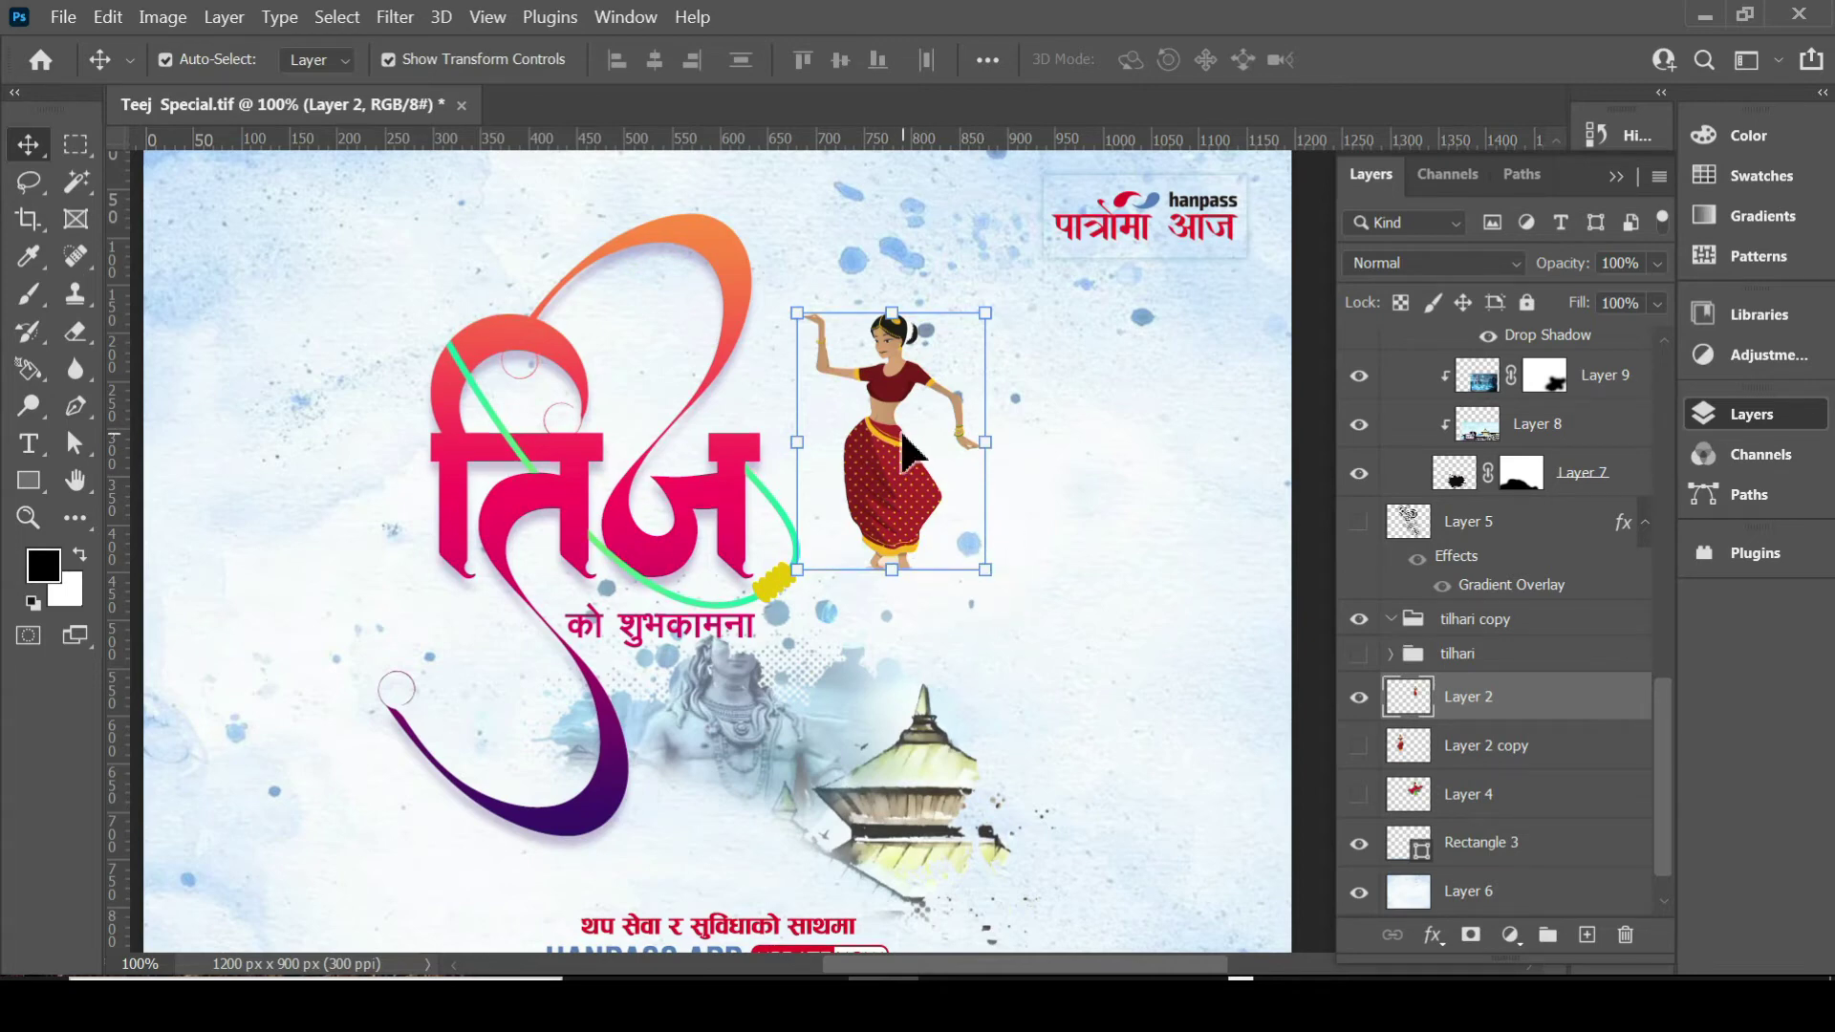
mouse_move(881, 412)
mouse_down()
mouse_move(904, 442)
mouse_move(906, 420)
mouse_up()
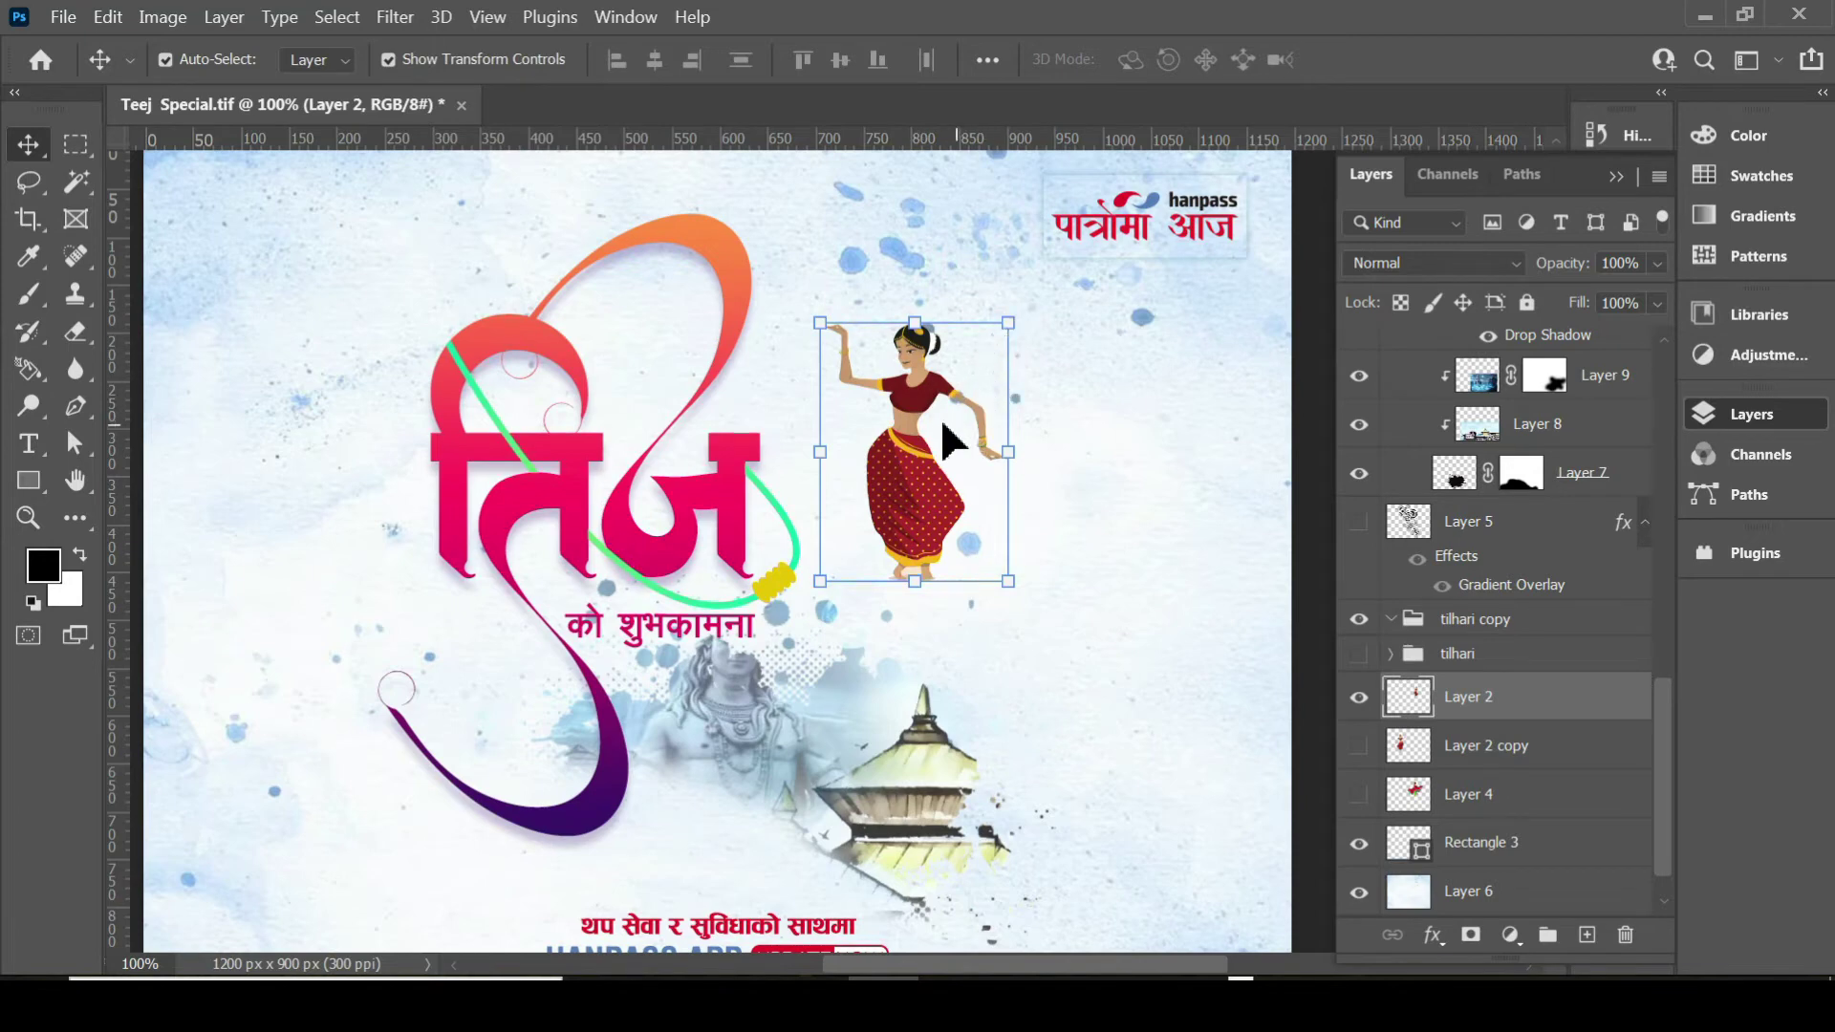
drag(925, 413, 910, 418)
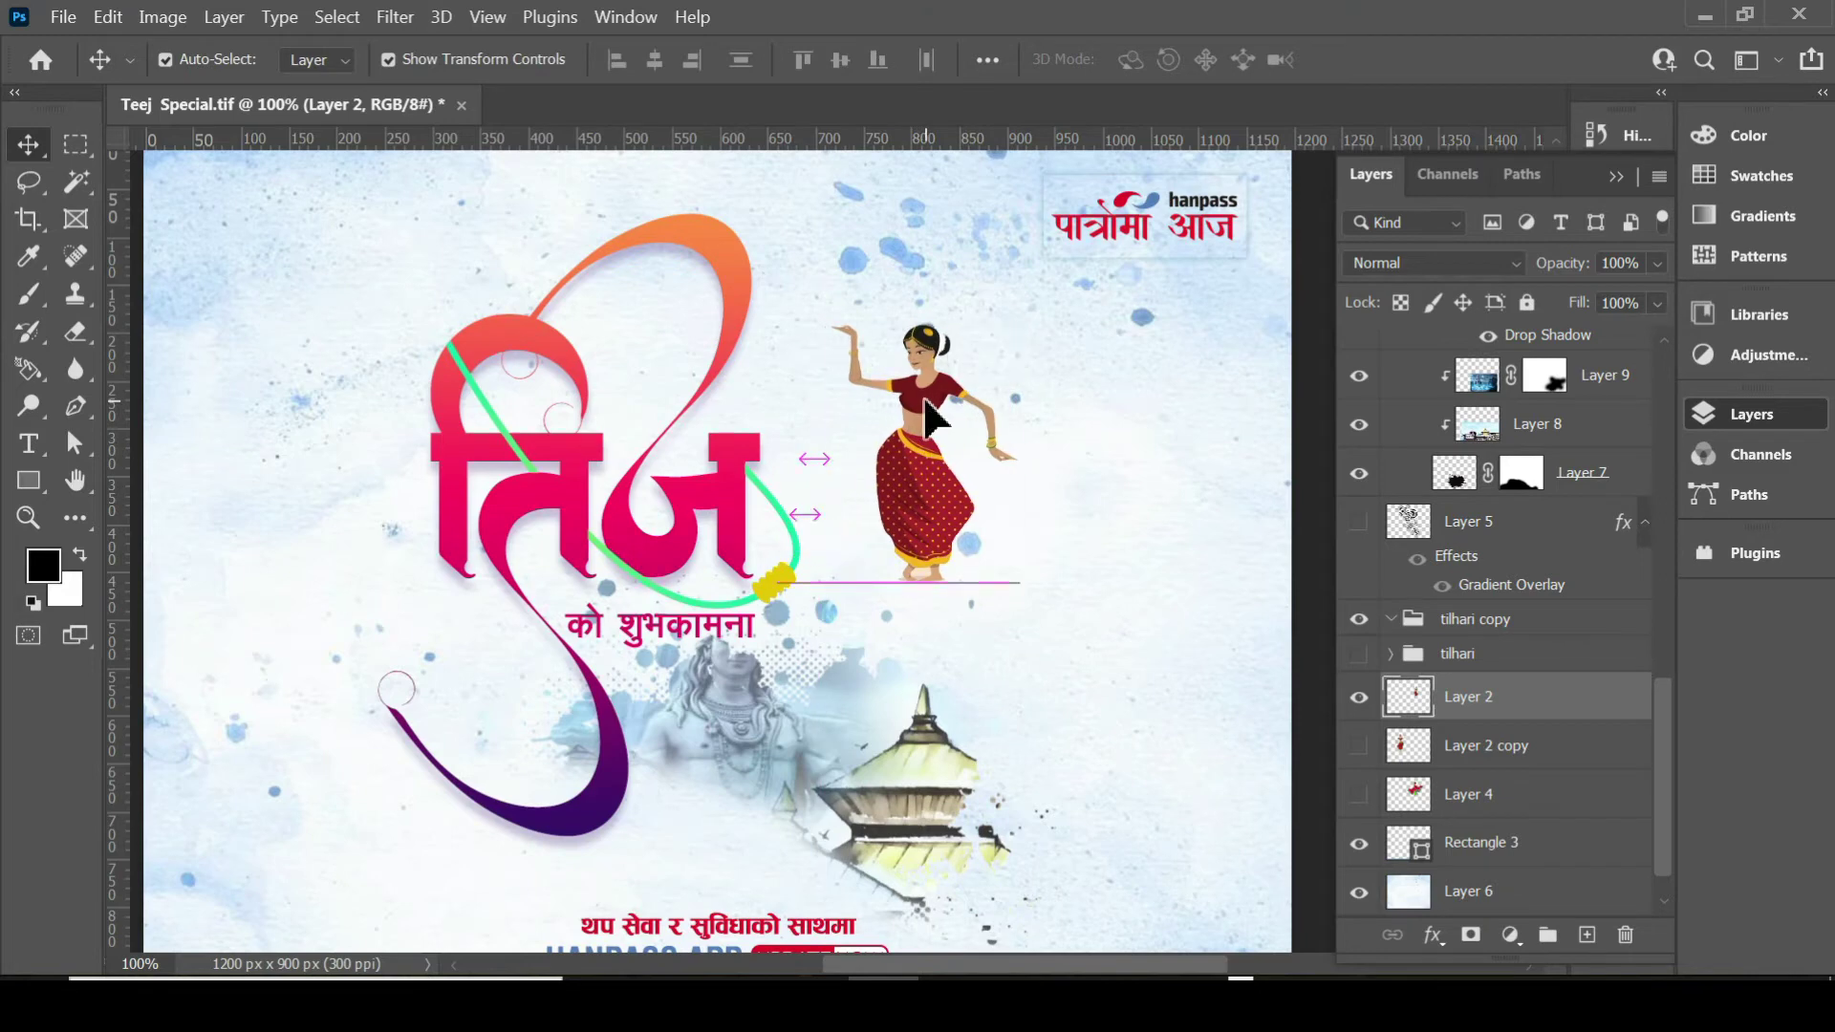
drag(910, 418, 932, 418)
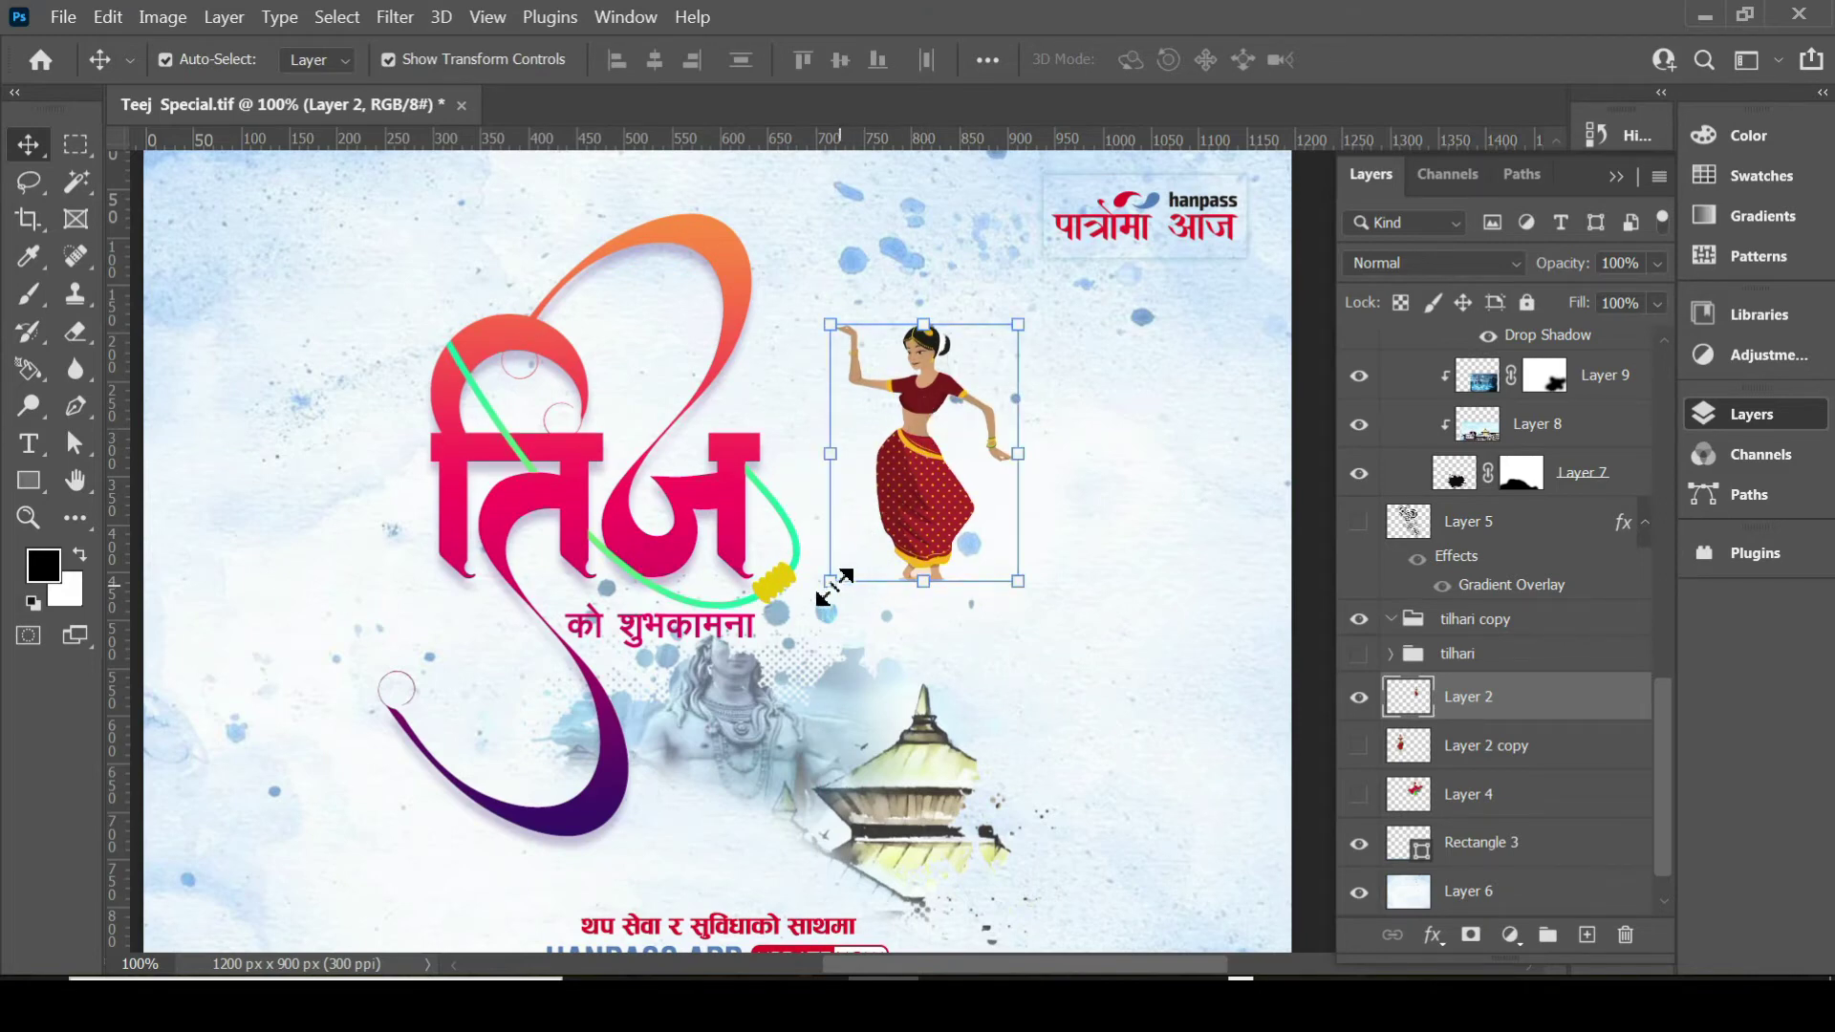
Try enlarging and widening the dancer from her corners and sides, then cancel the resize.
drag(831, 582, 838, 571)
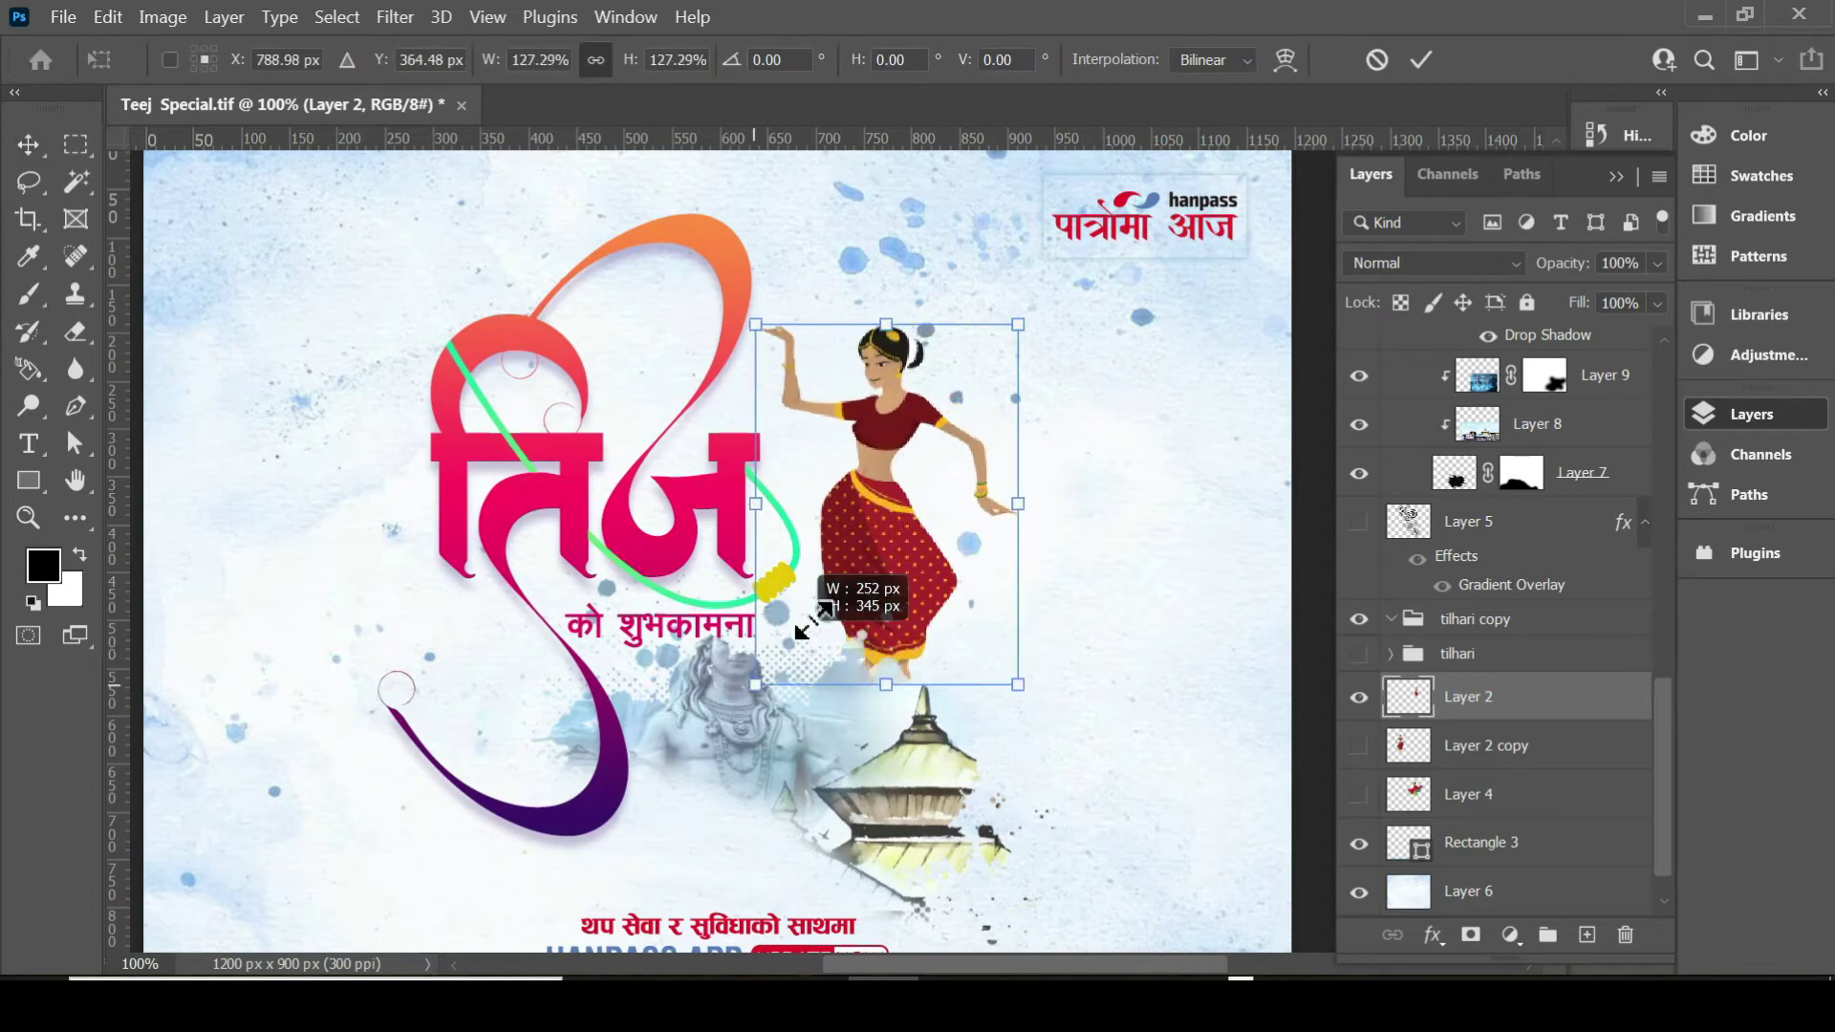
drag(1018, 325, 1010, 334)
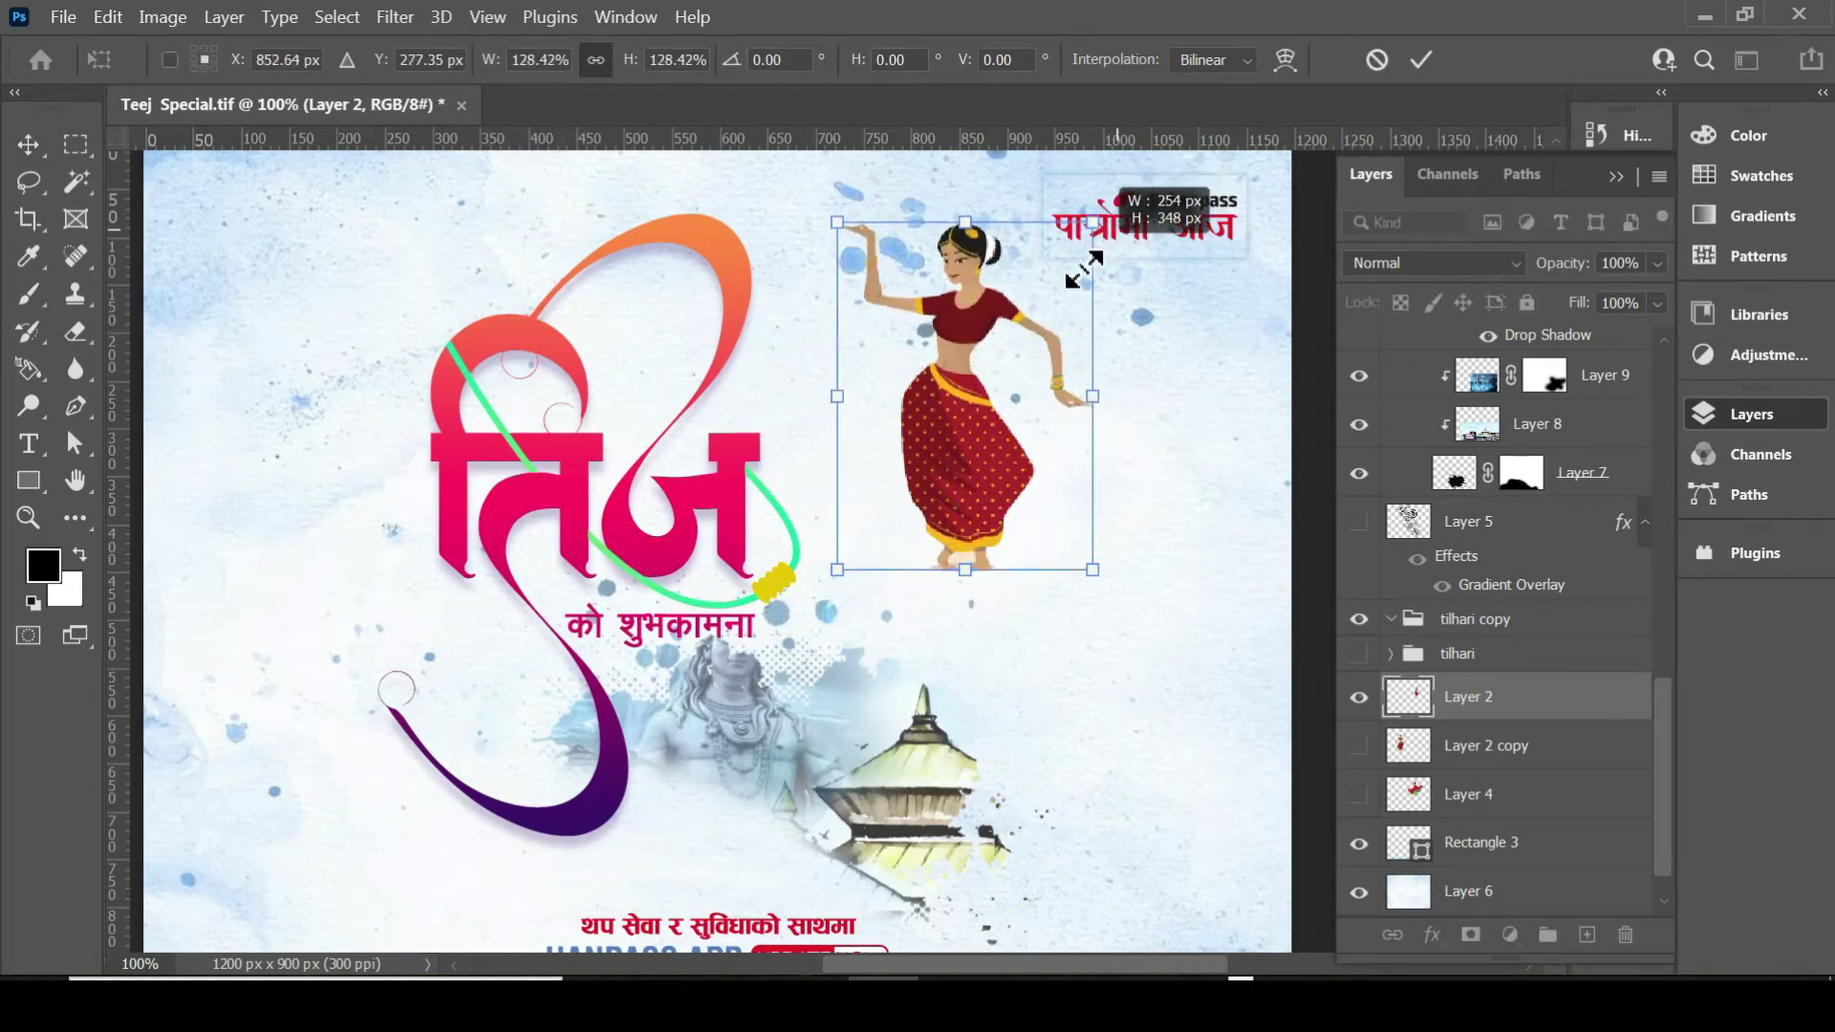
drag(839, 335, 841, 338)
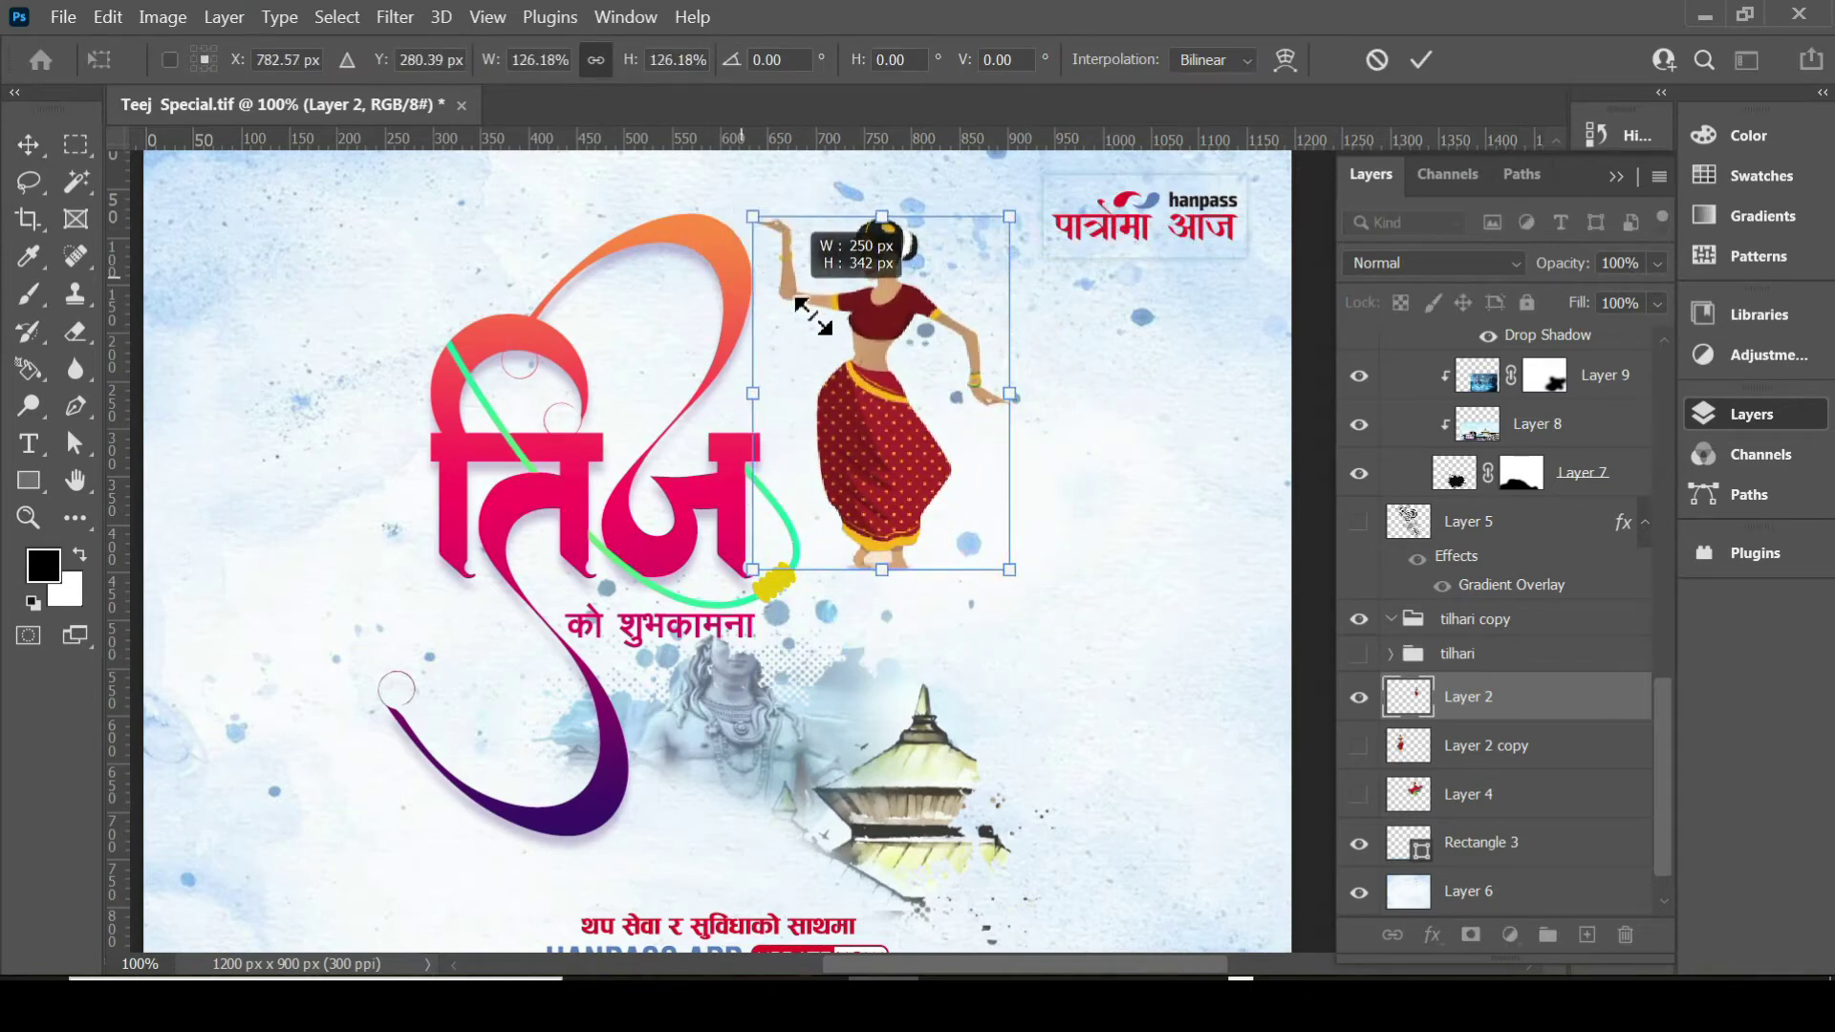
mouse_move(1001, 575)
mouse_down()
mouse_move(1012, 586)
mouse_move(1112, 472)
mouse_move(1012, 470)
mouse_up()
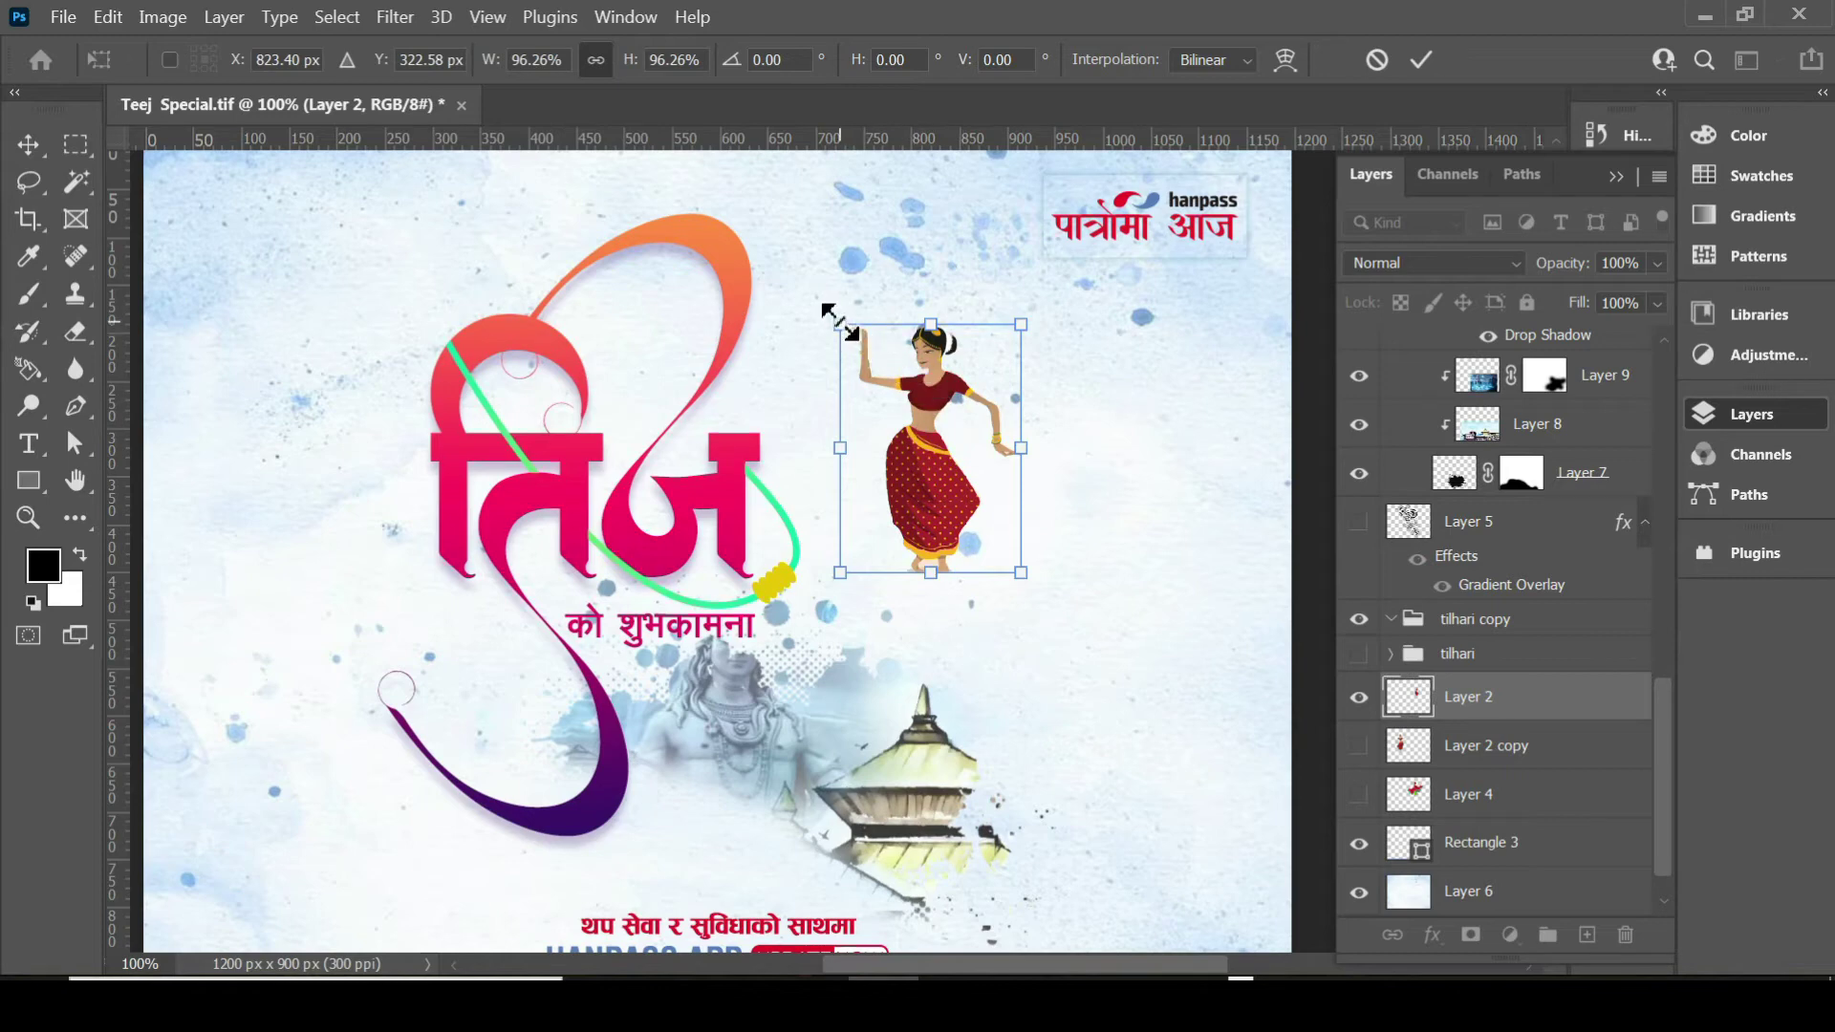
mouse_move(839, 322)
mouse_down()
mouse_move(805, 308)
mouse_move(767, 328)
mouse_up()
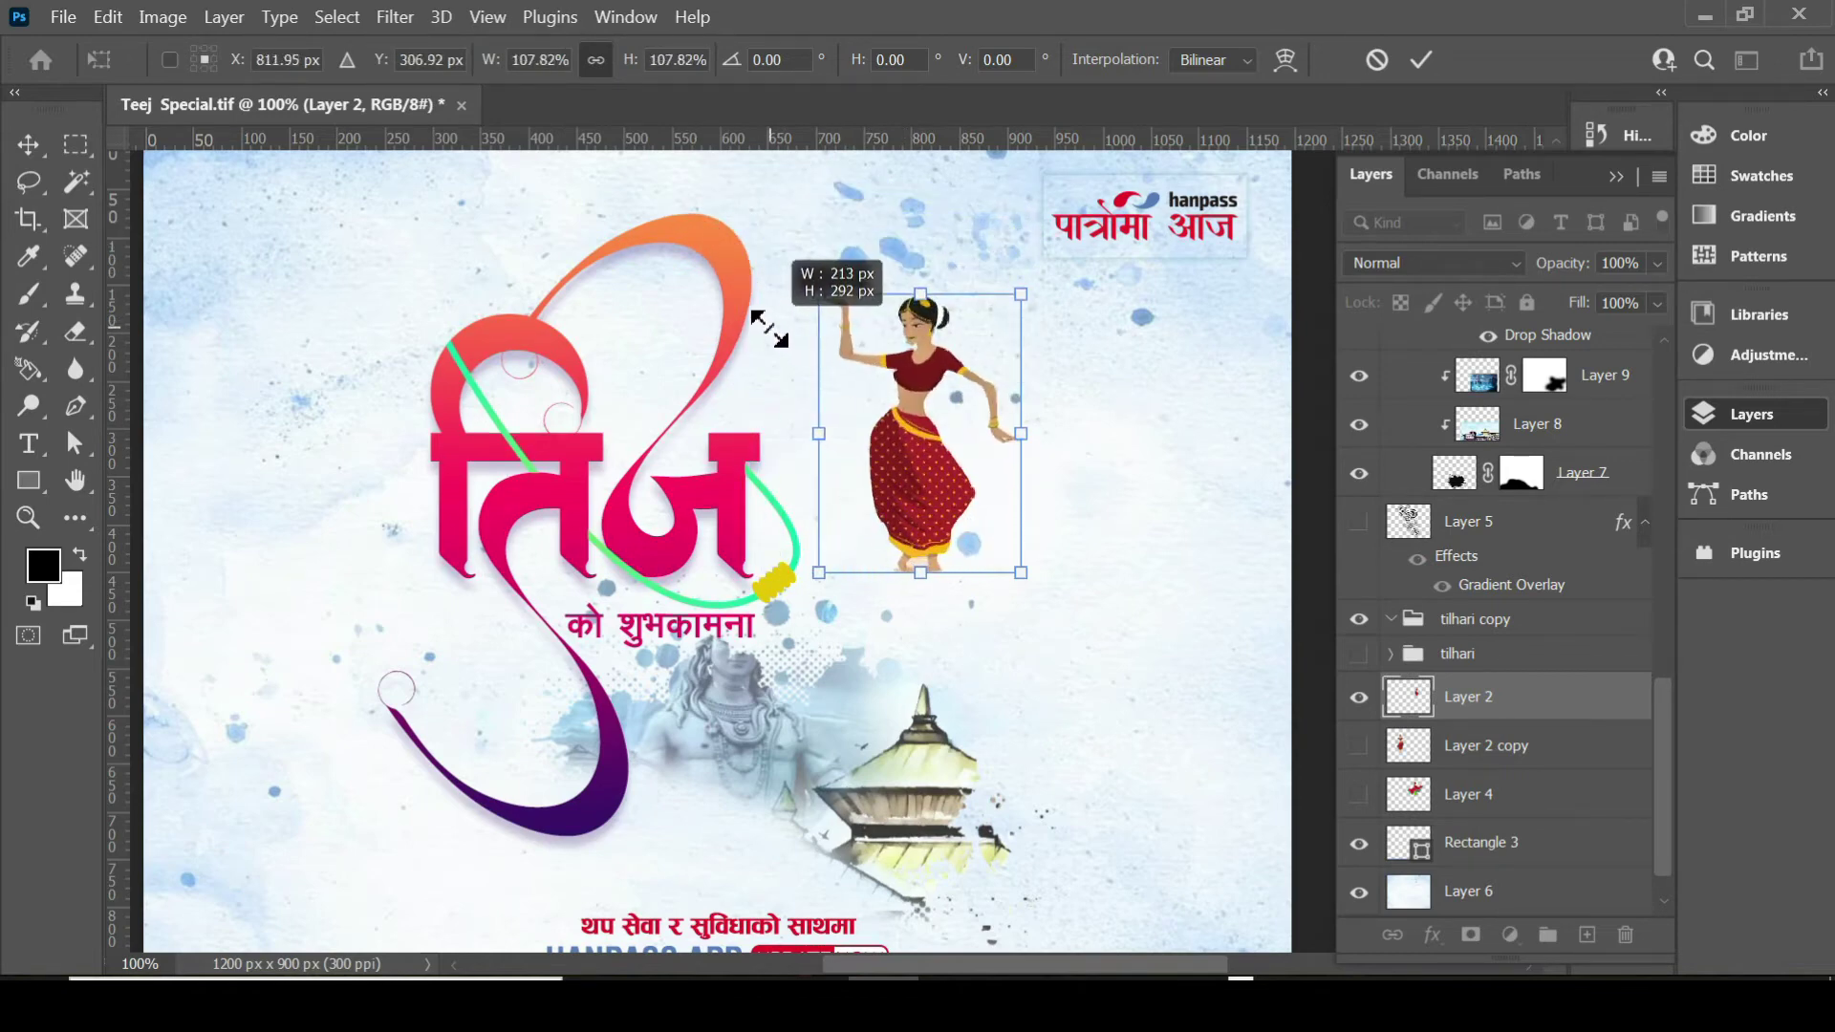
drag(819, 433, 565, 439)
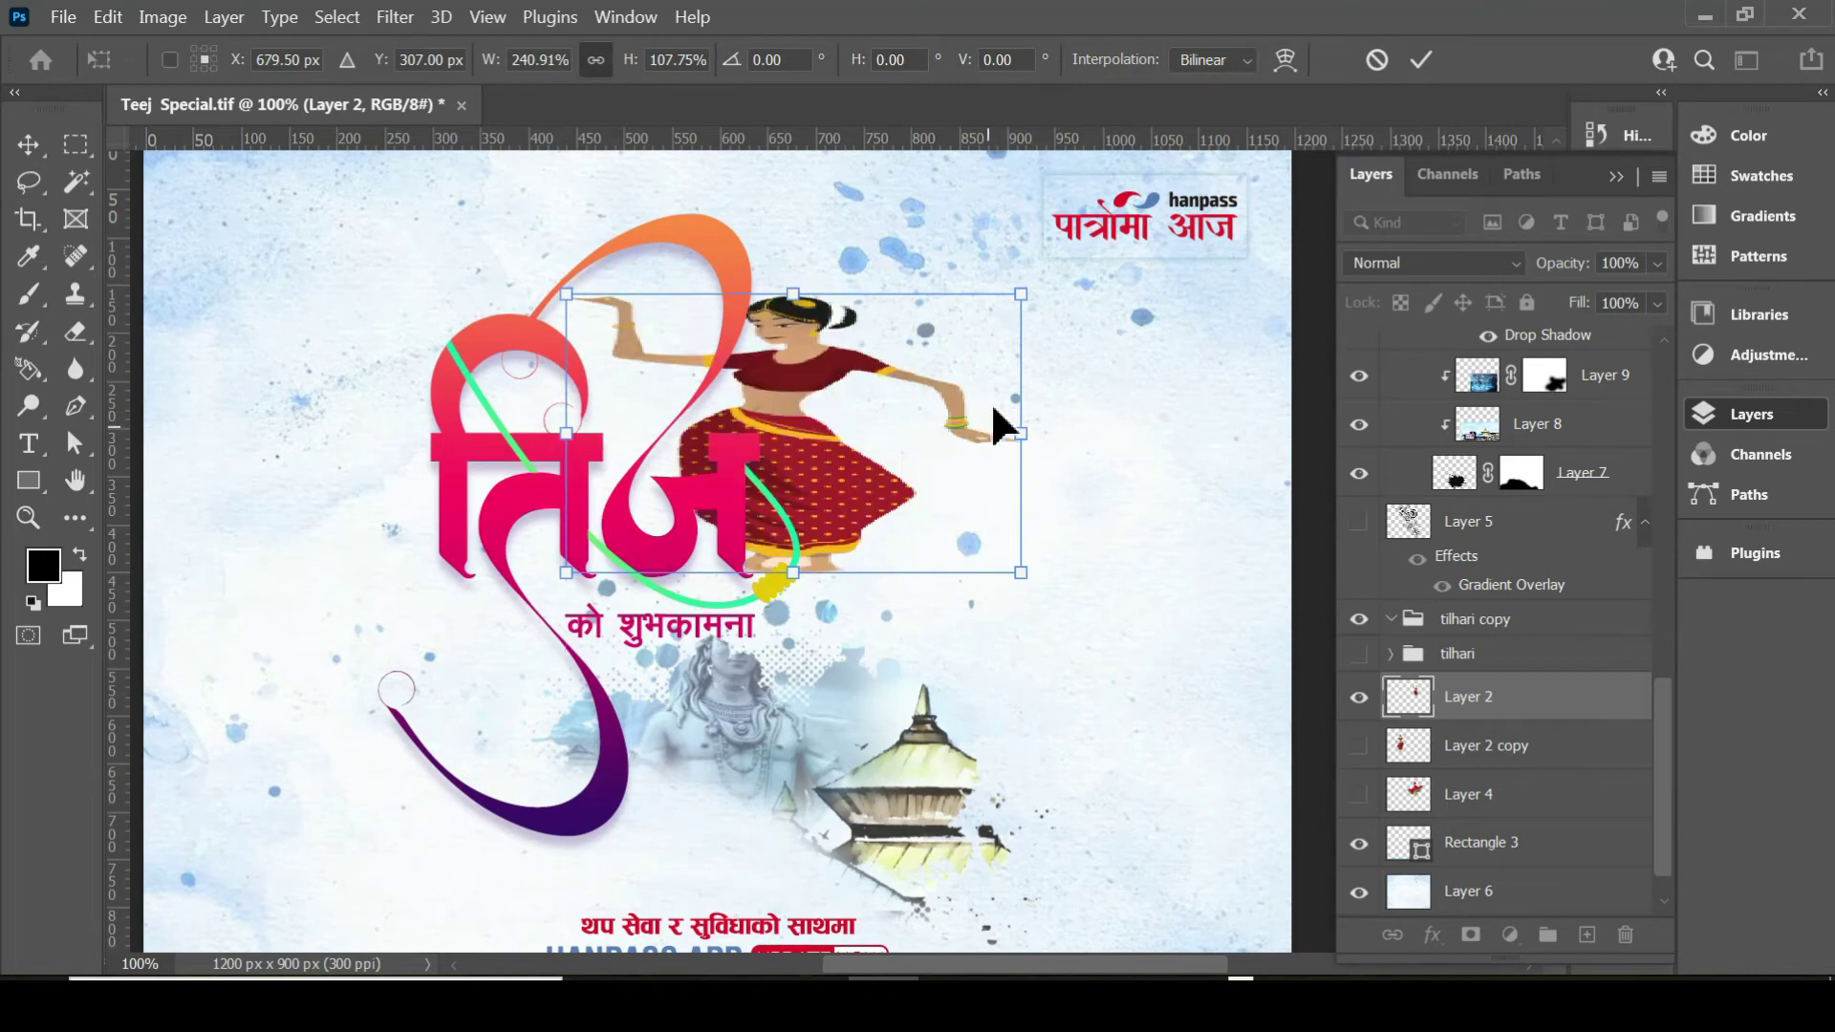
drag(1021, 297, 1129, 219)
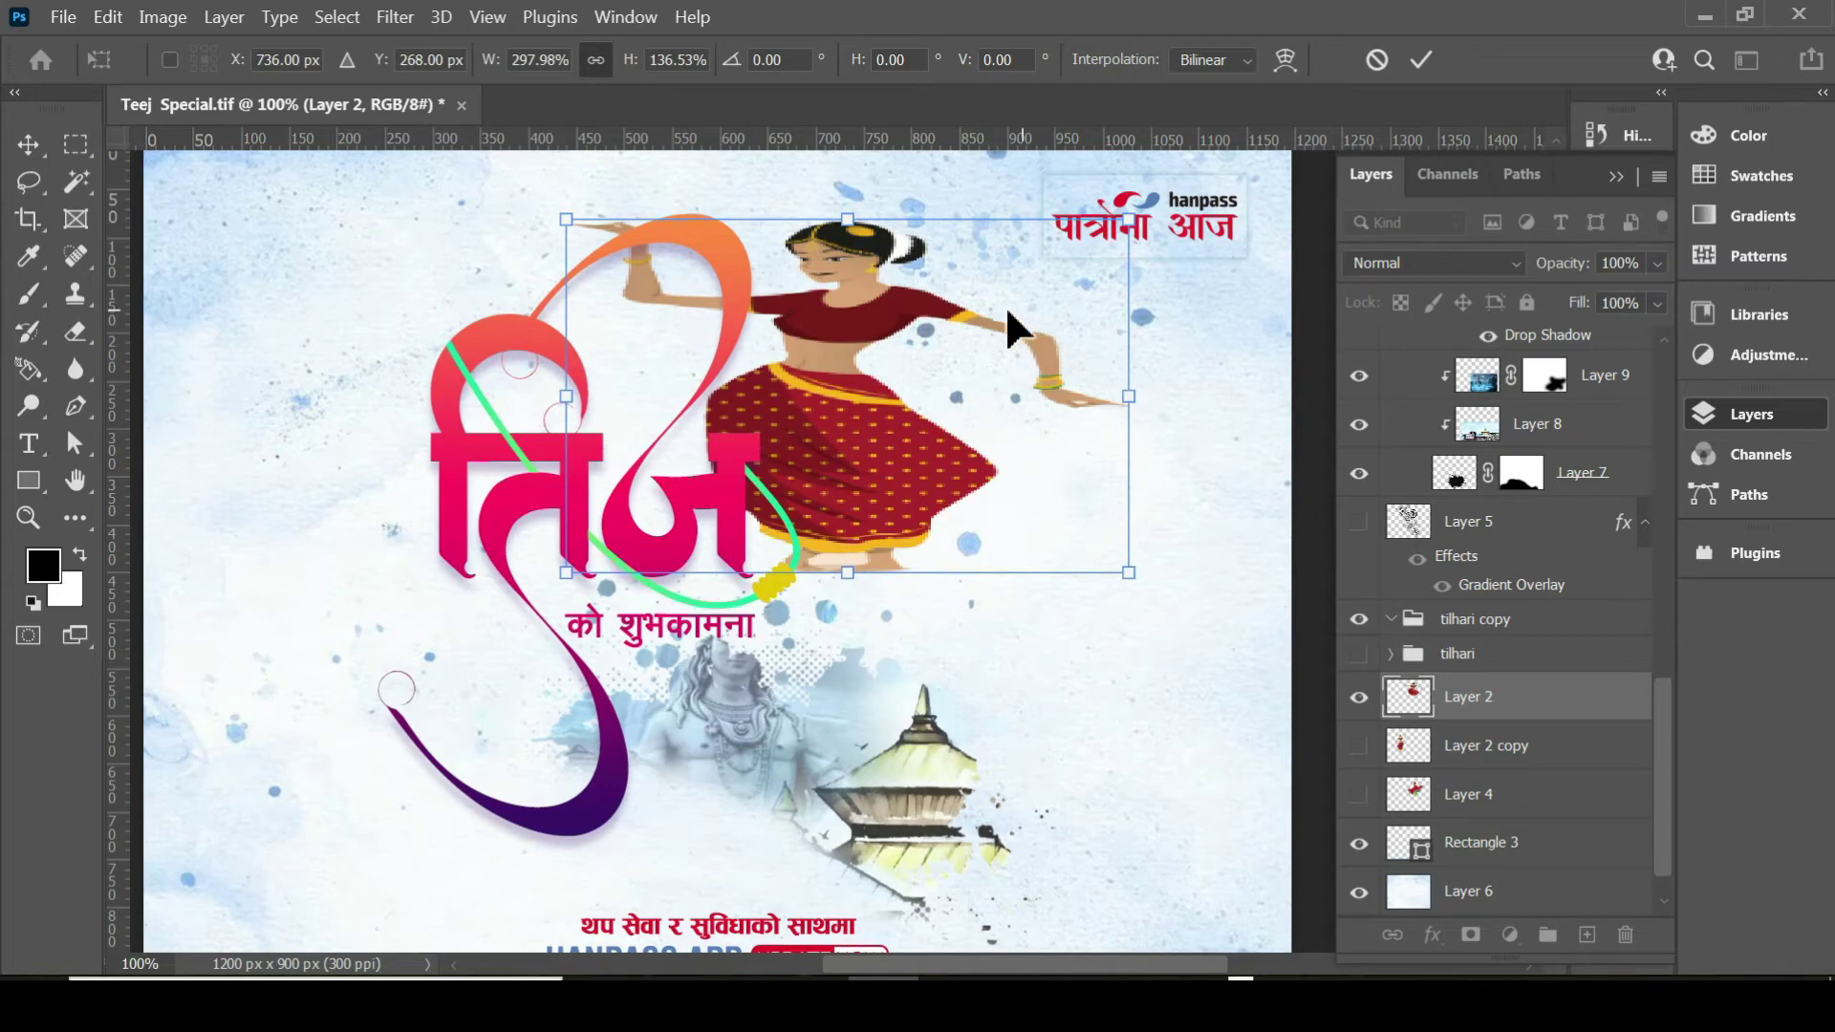
key(Escape)
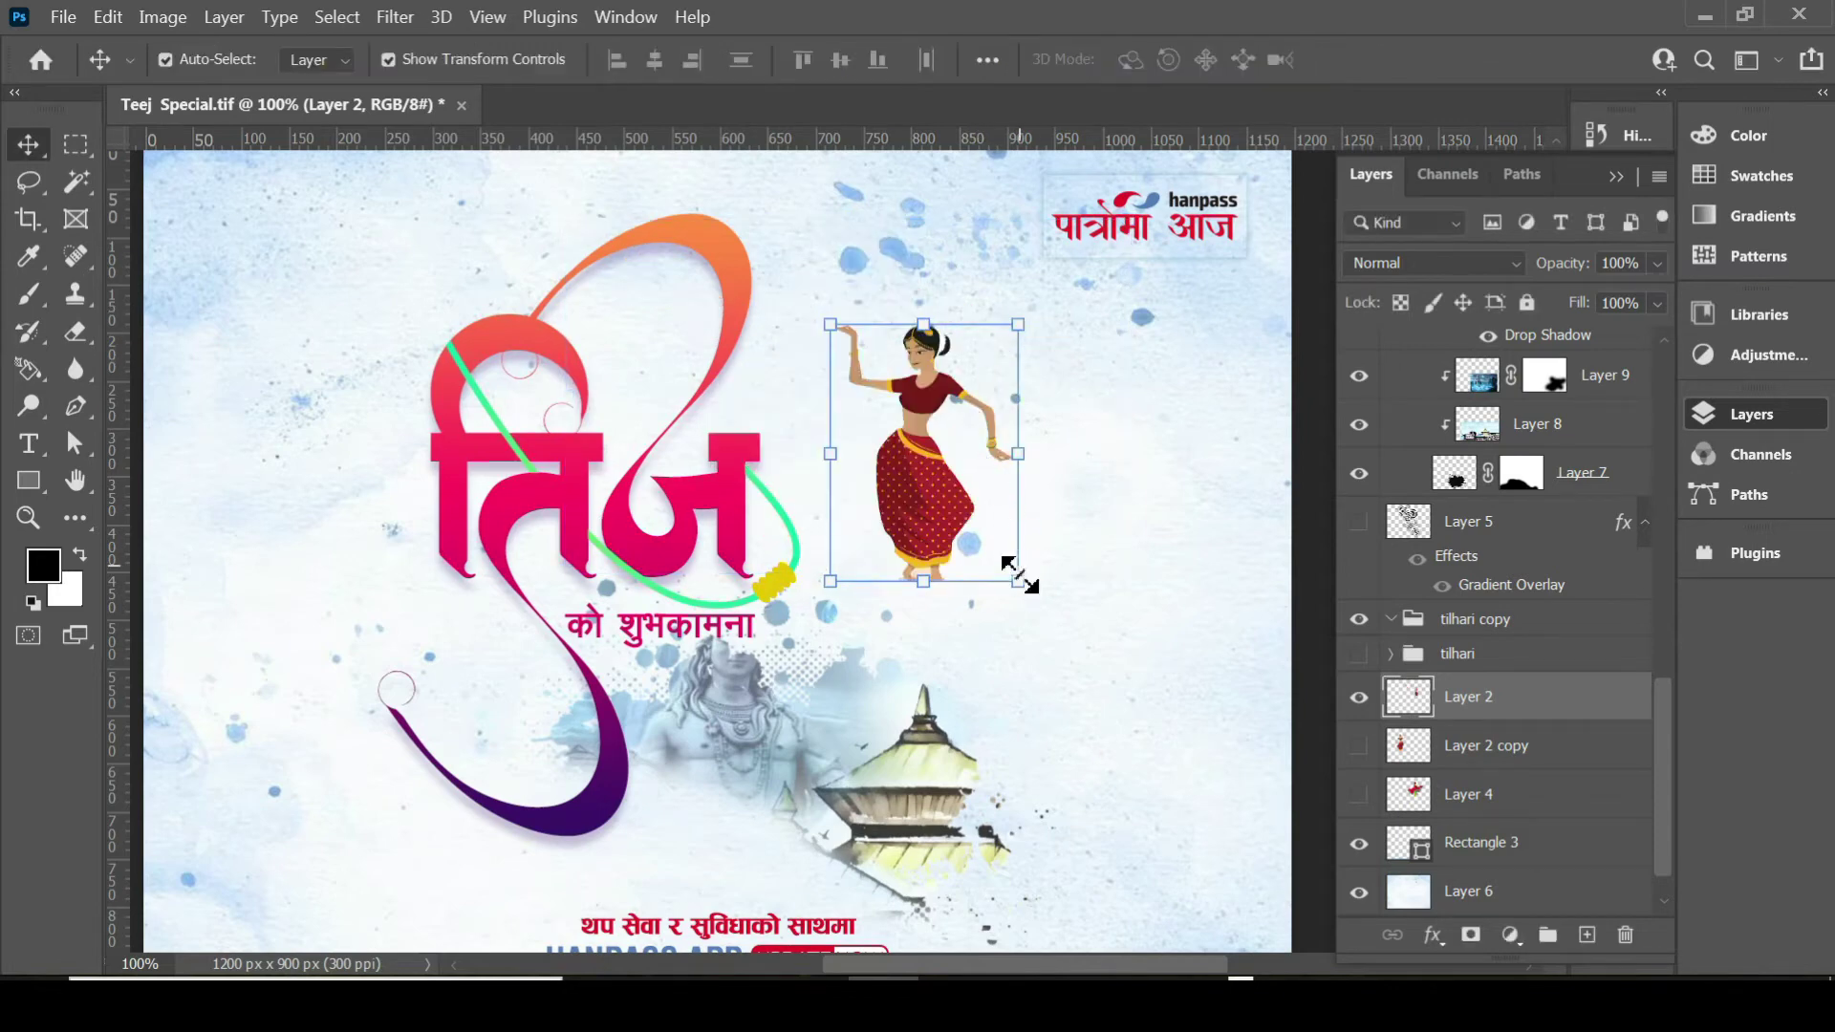
Start a fresh resize, discard the larger trials, and shrink the dancer to about 92%.
key(ctrl+t)
mouse_move(1033, 602)
mouse_down()
mouse_move(1009, 564)
mouse_move(1161, 695)
mouse_up()
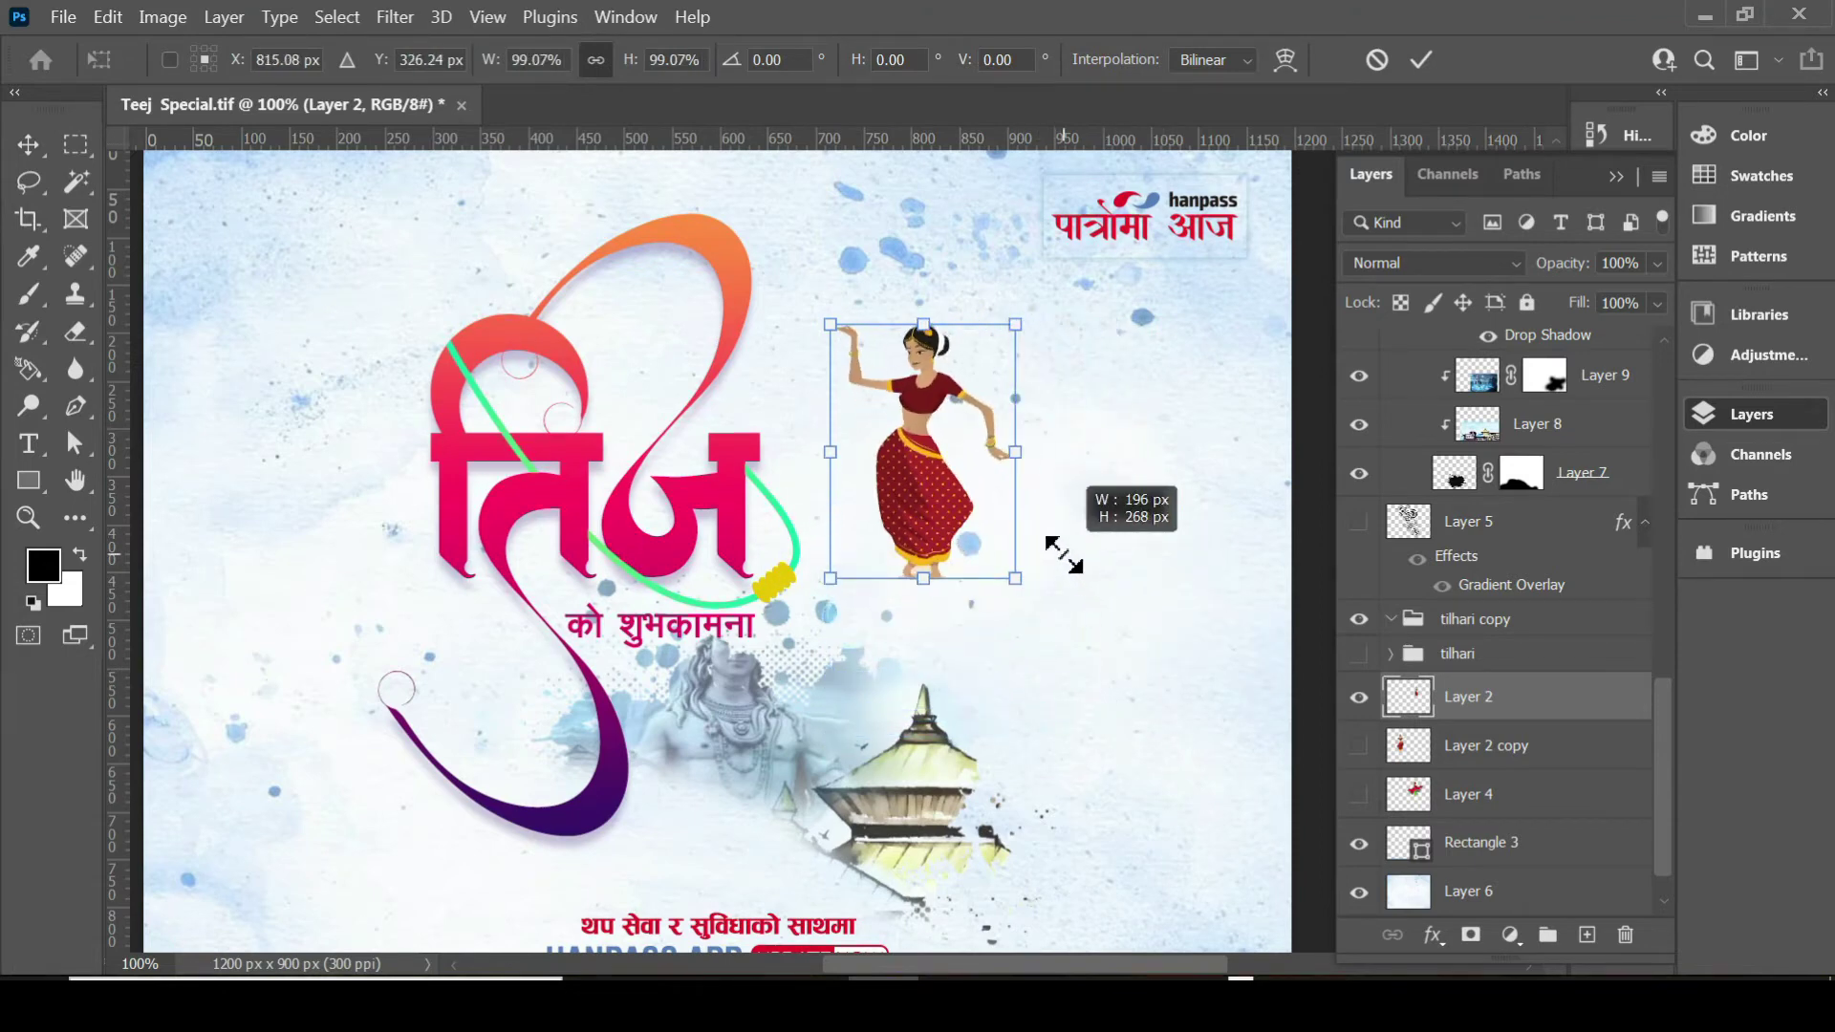
drag(1162, 695, 1073, 571)
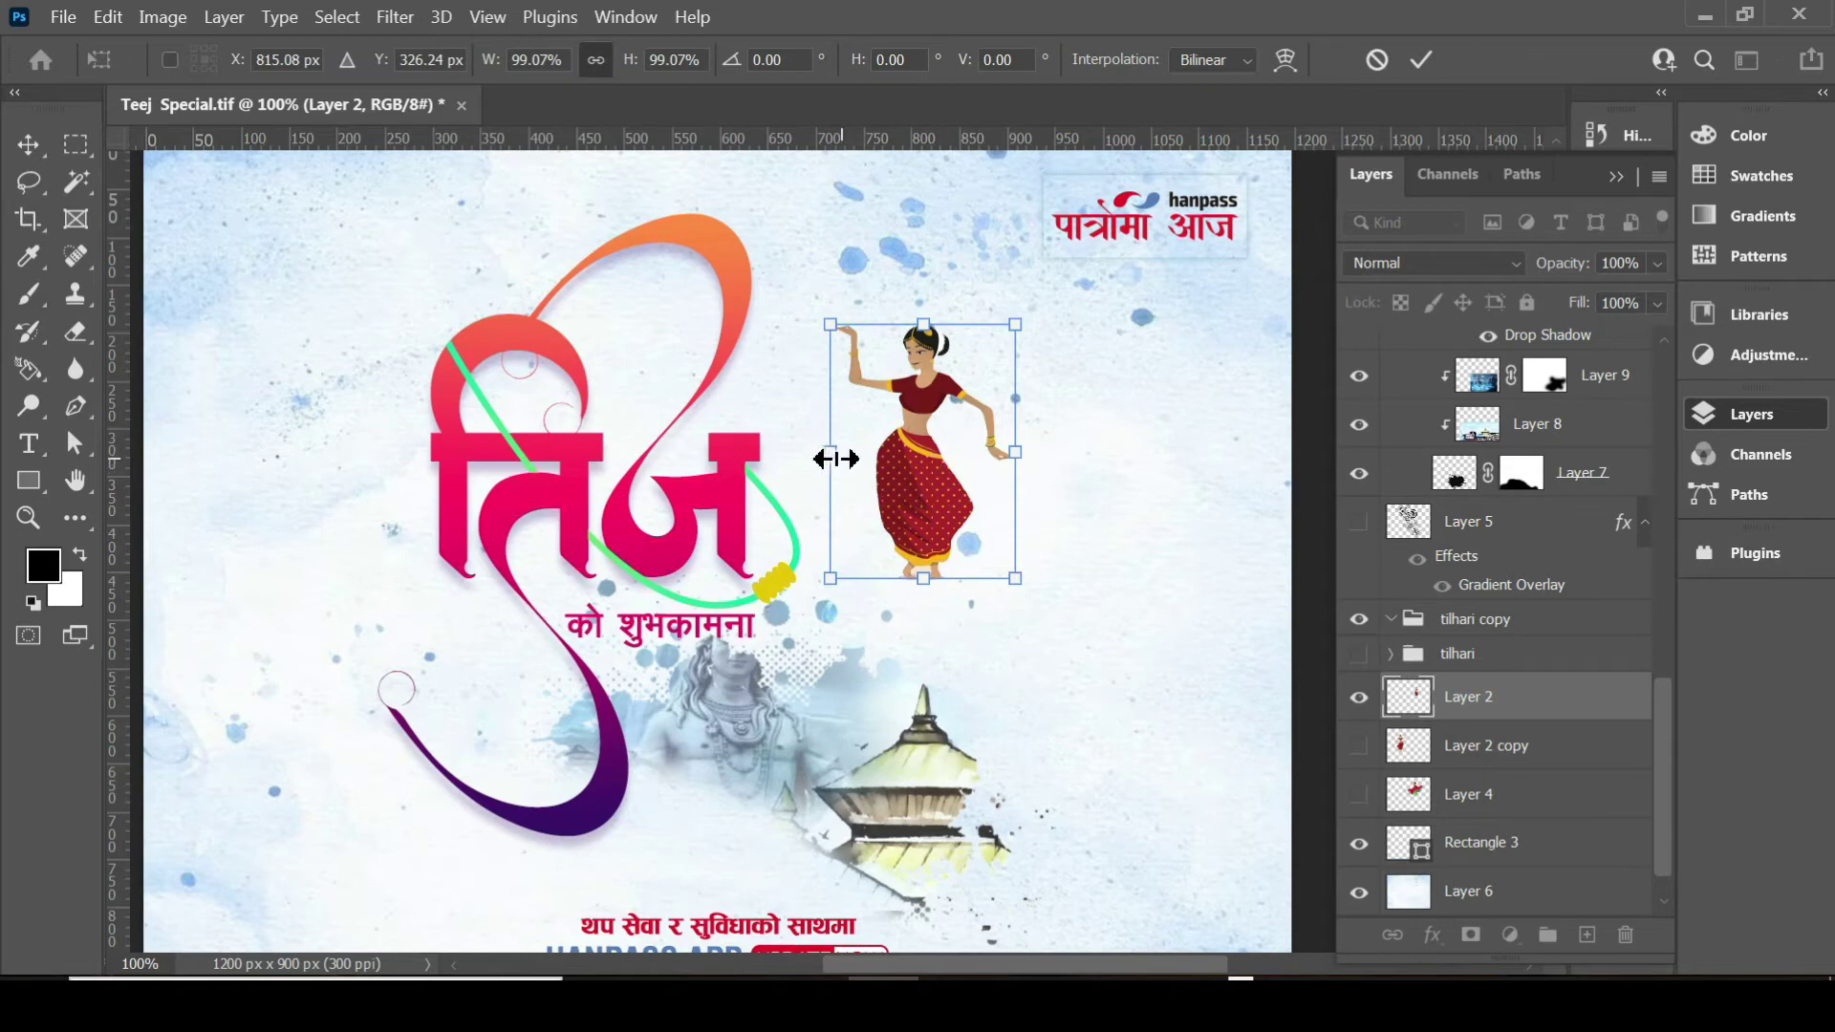
drag(830, 459, 697, 451)
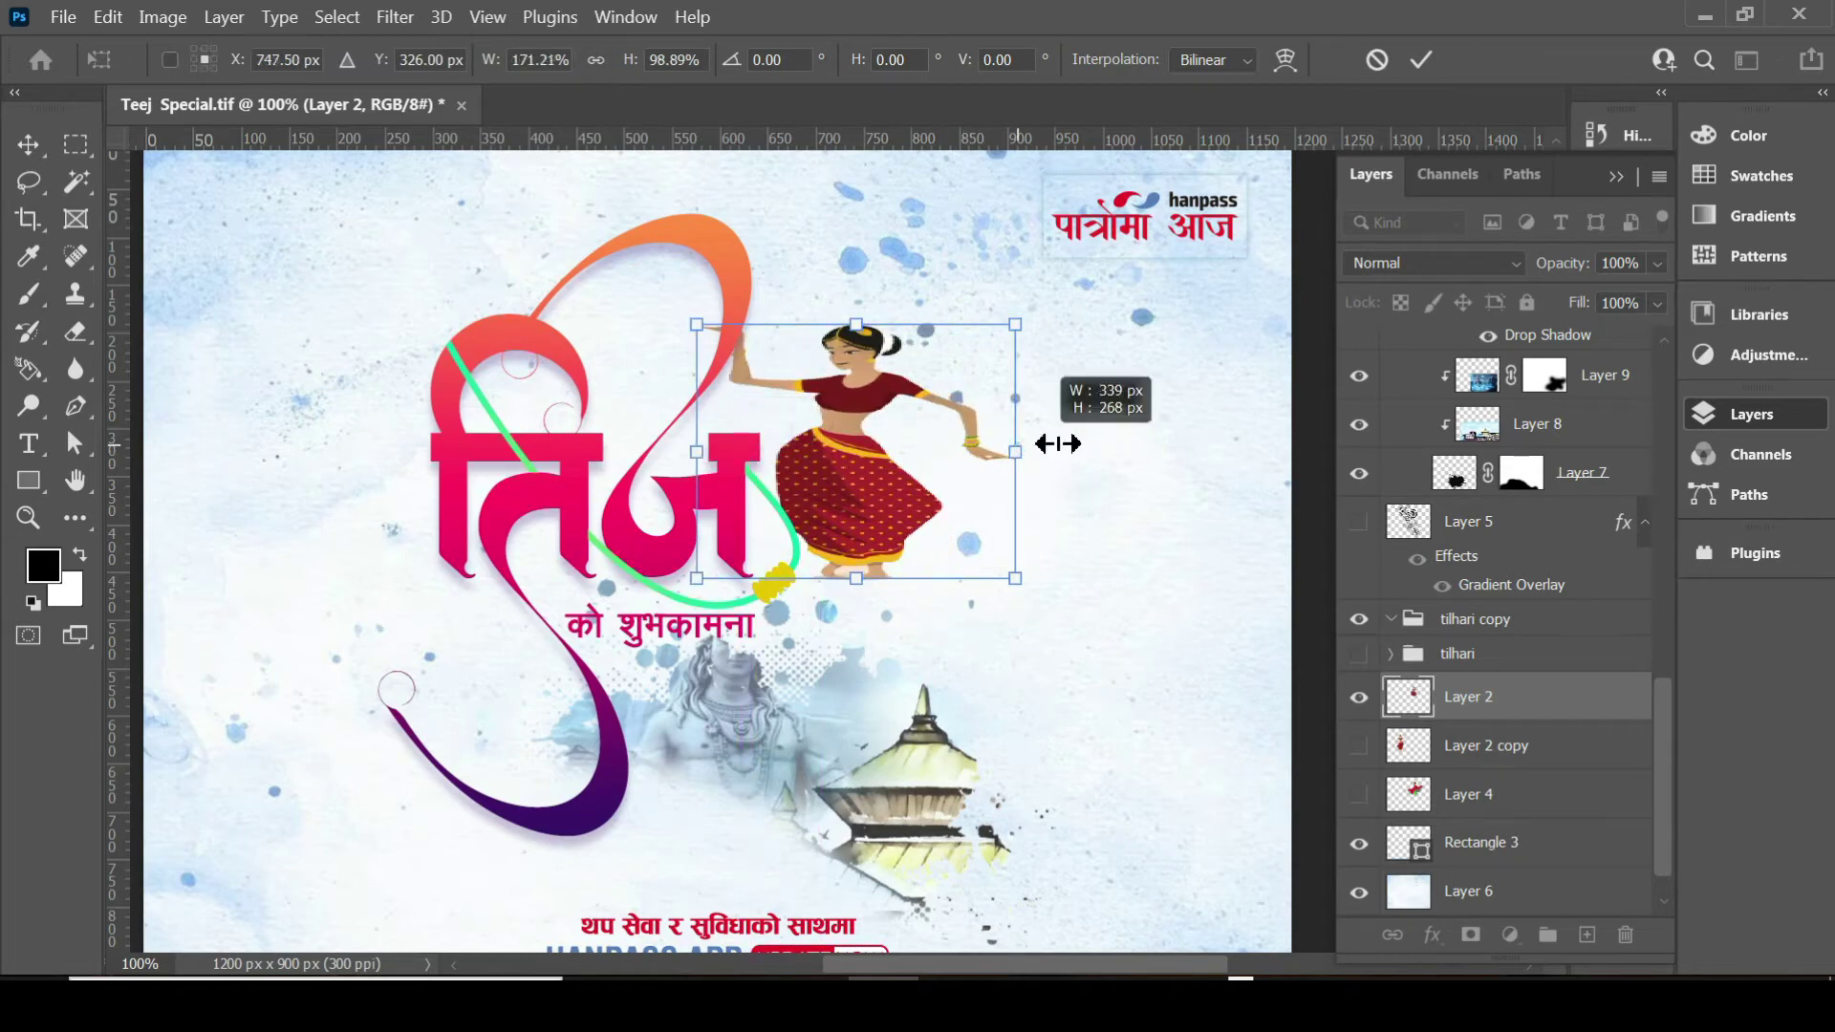
drag(1059, 444, 1133, 448)
mouse_move(901, 578)
mouse_down()
mouse_move(906, 808)
mouse_move(903, 699)
mouse_up()
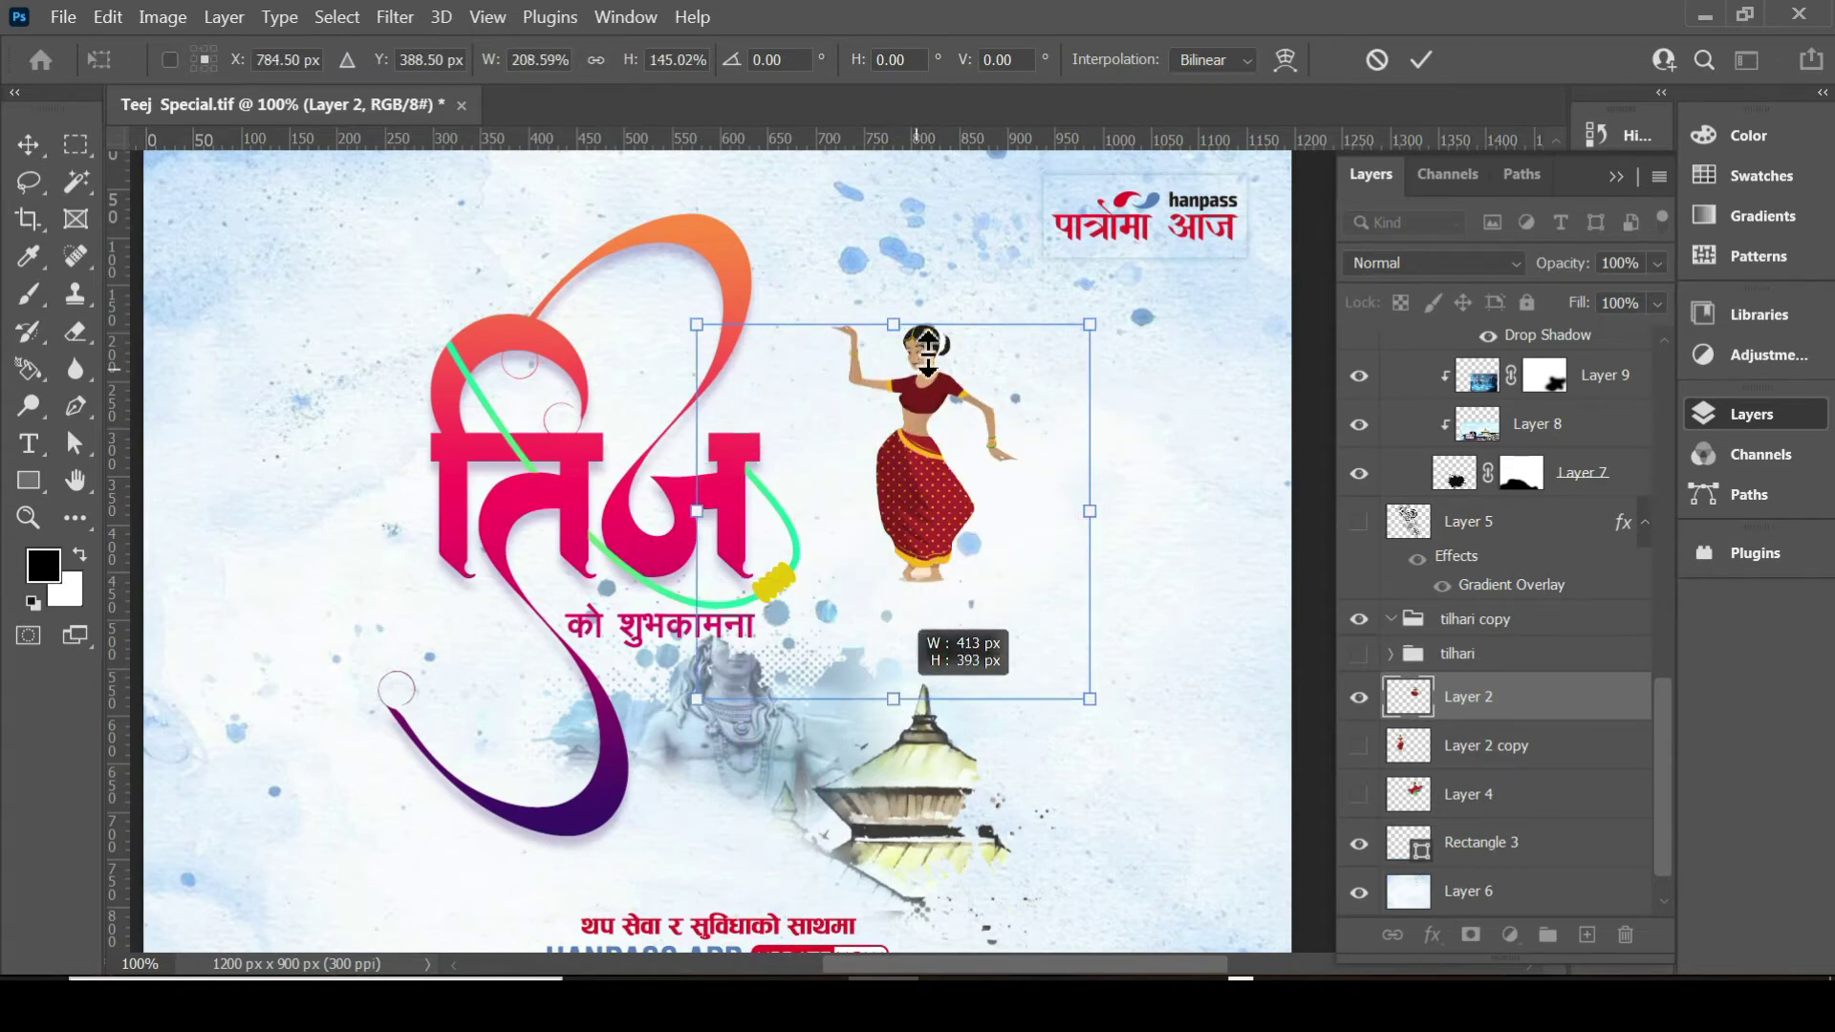
drag(928, 341, 927, 256)
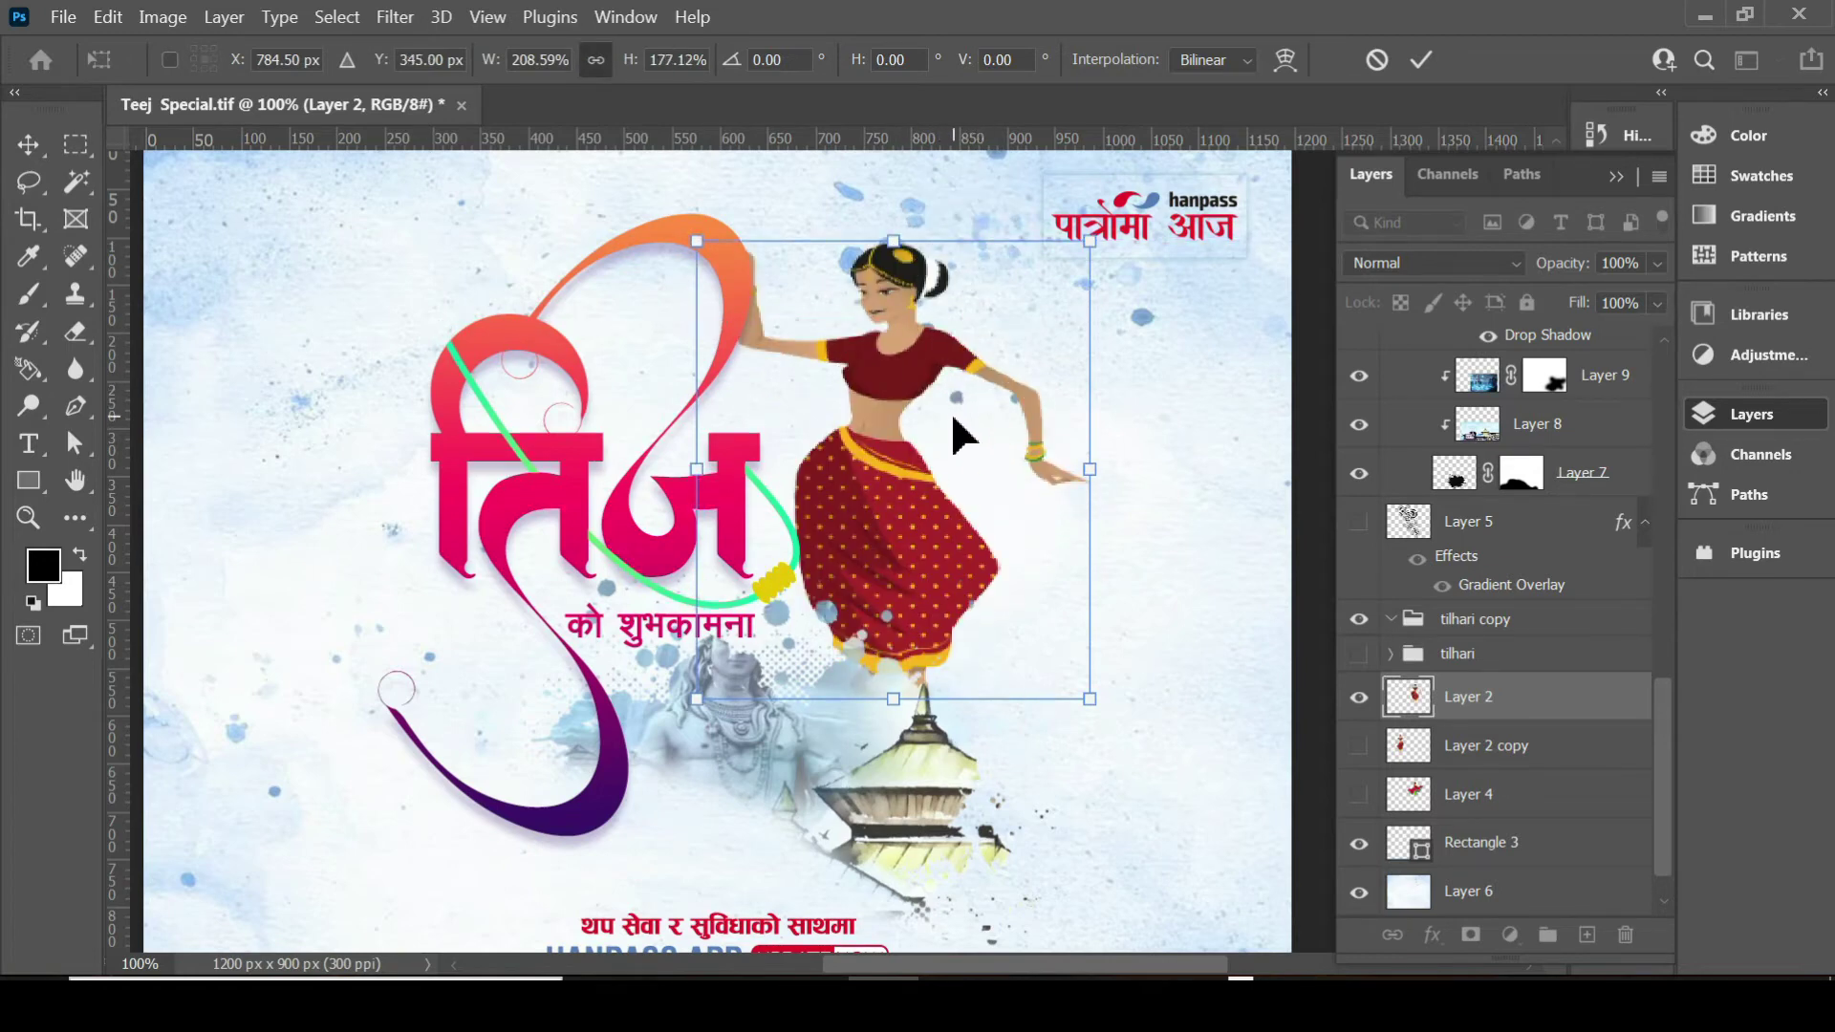
key(Escape)
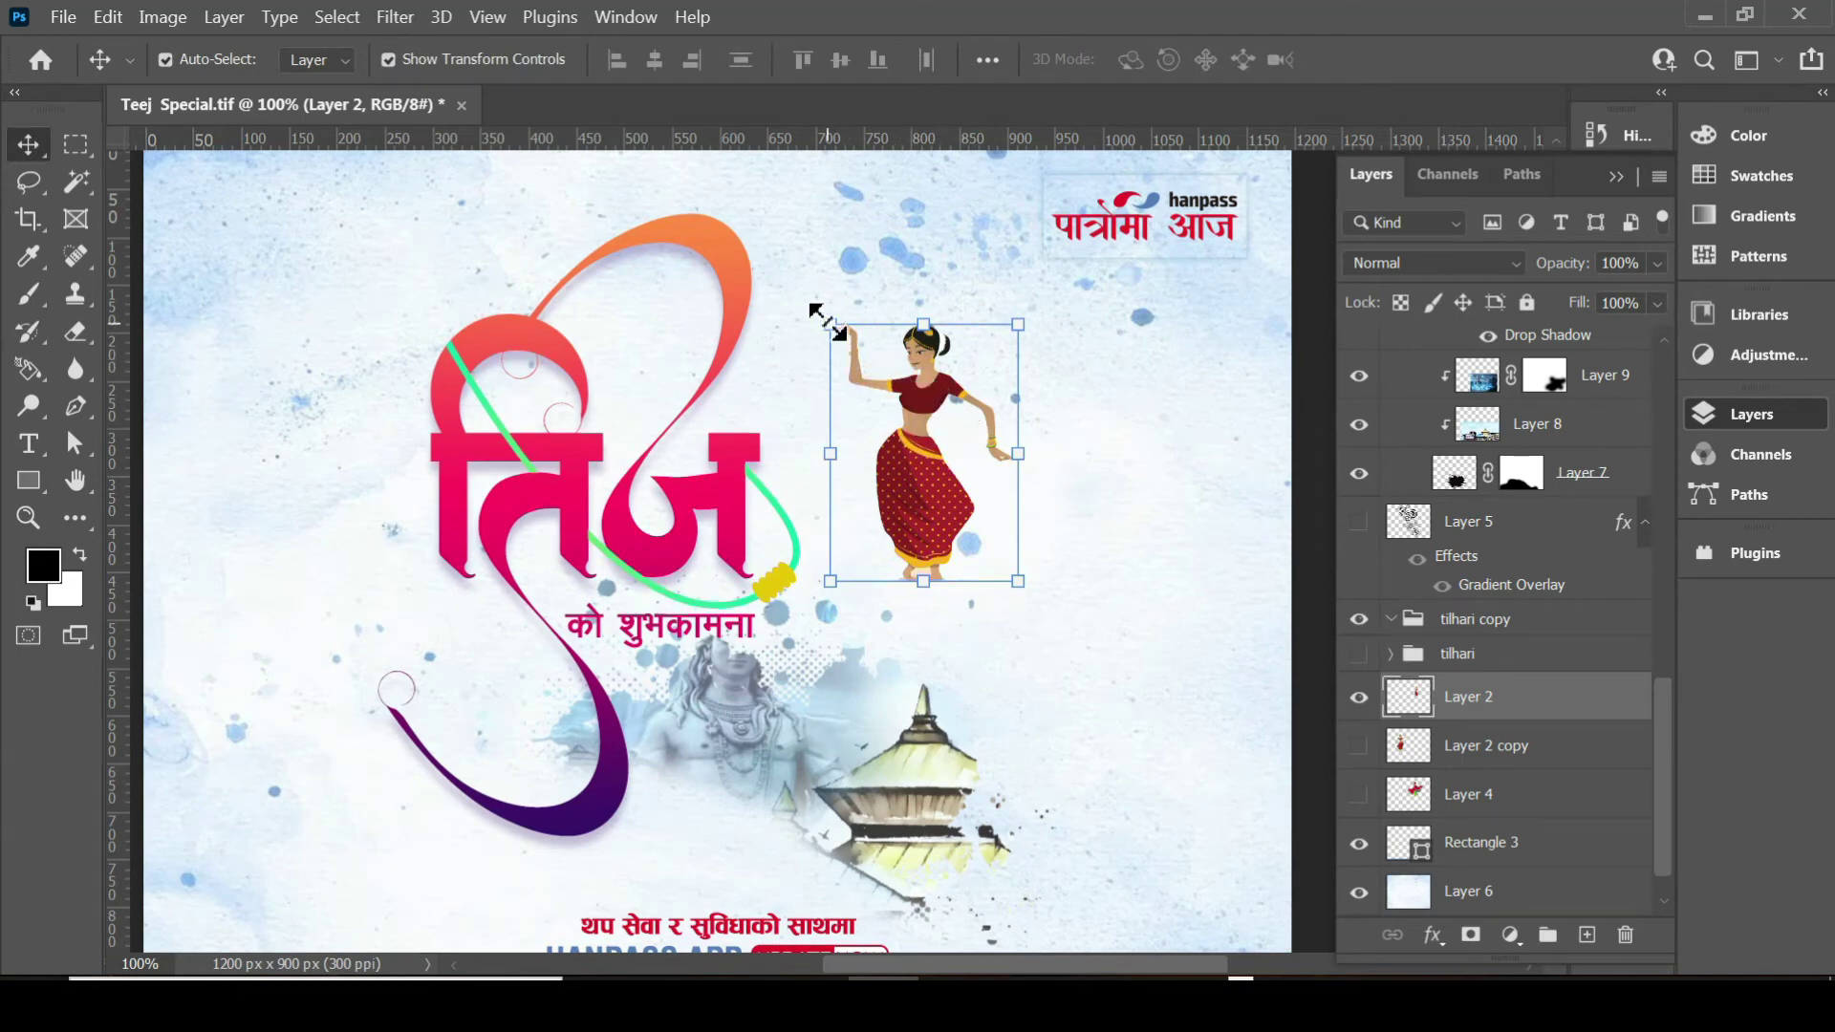
drag(828, 323, 719, 256)
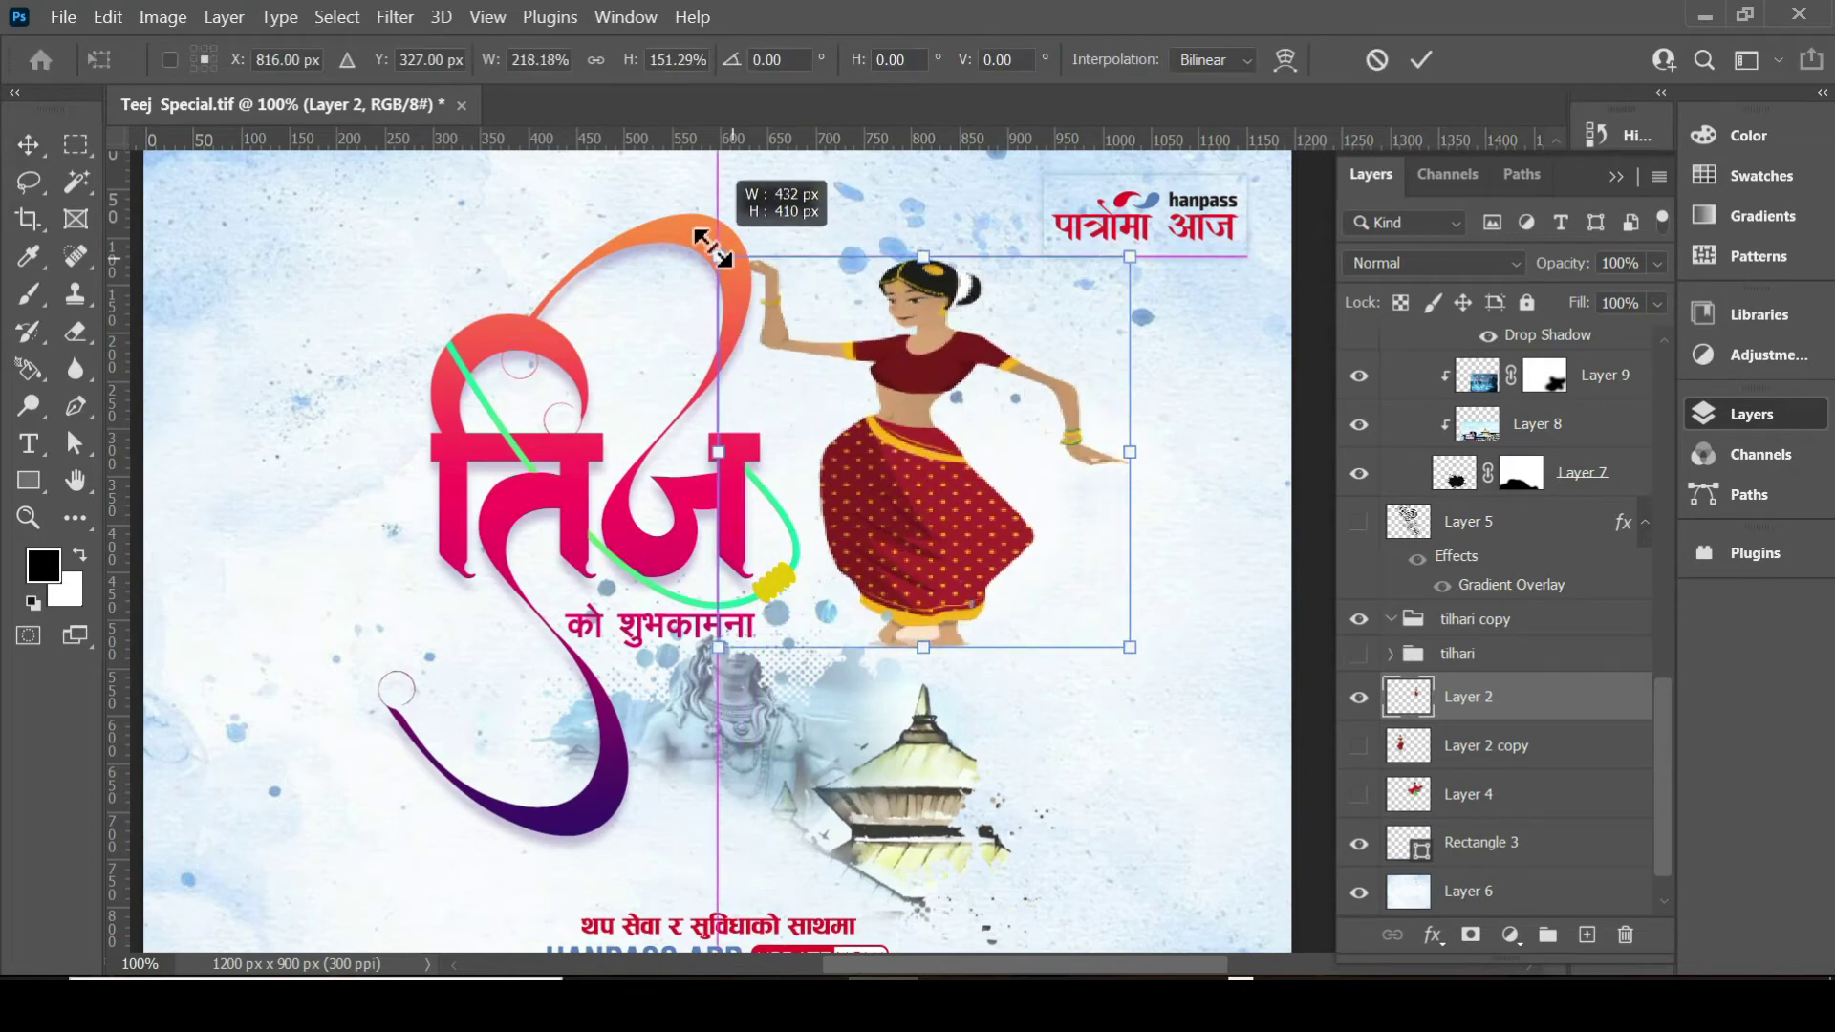
key(Escape)
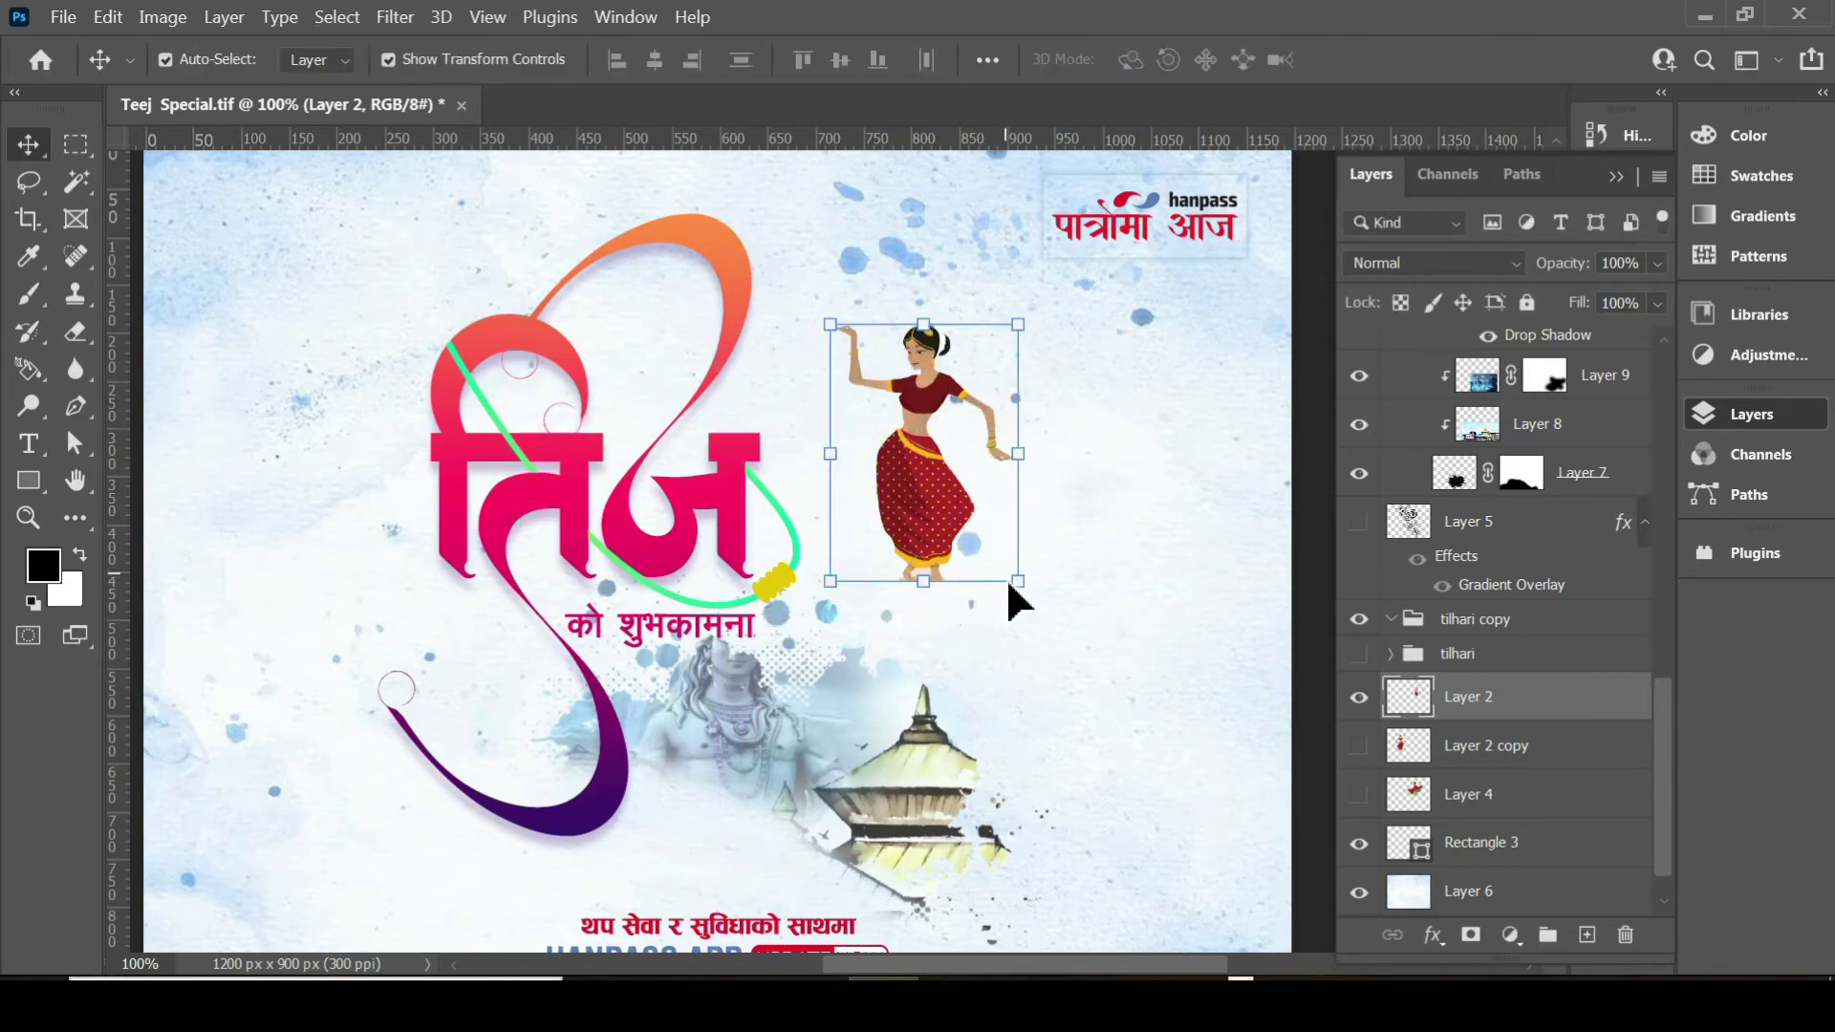
mouse_move(1018, 580)
mouse_down()
mouse_move(1048, 607)
mouse_move(1008, 561)
mouse_up()
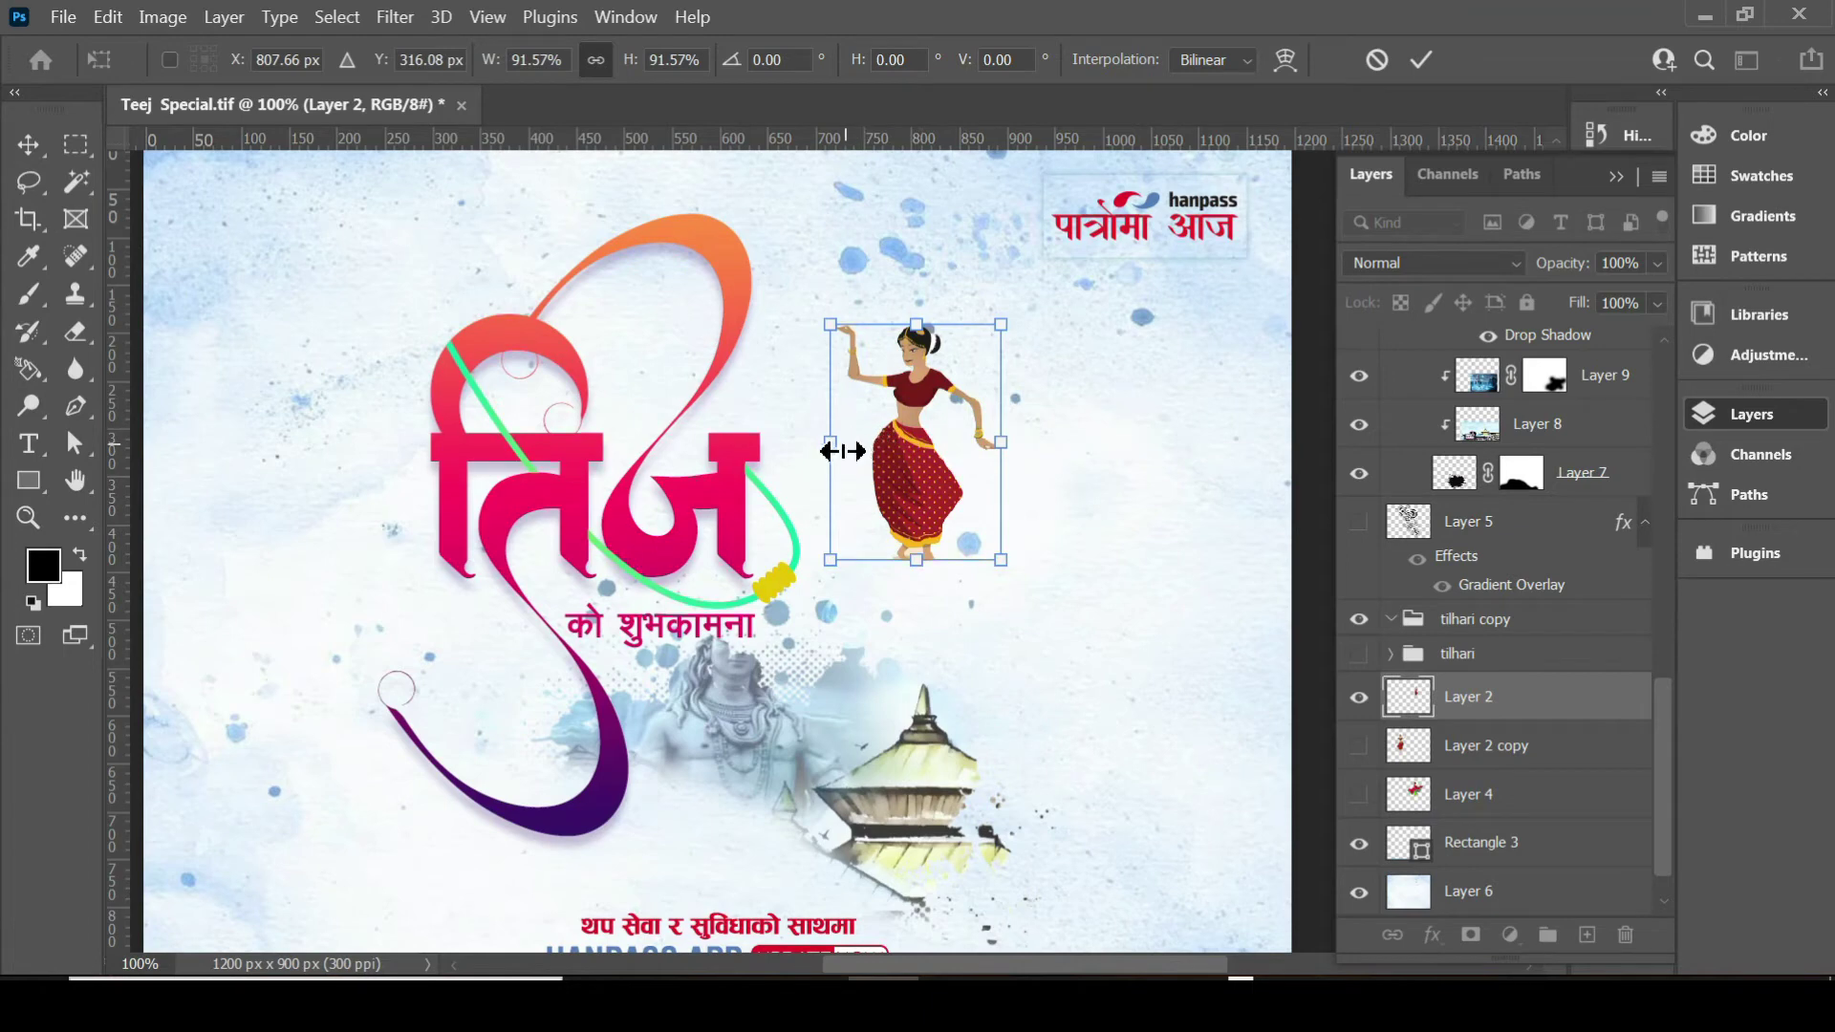
Widen and heighten the dancer, apply the resize, and move her slightly lower.
drag(831, 446, 750, 449)
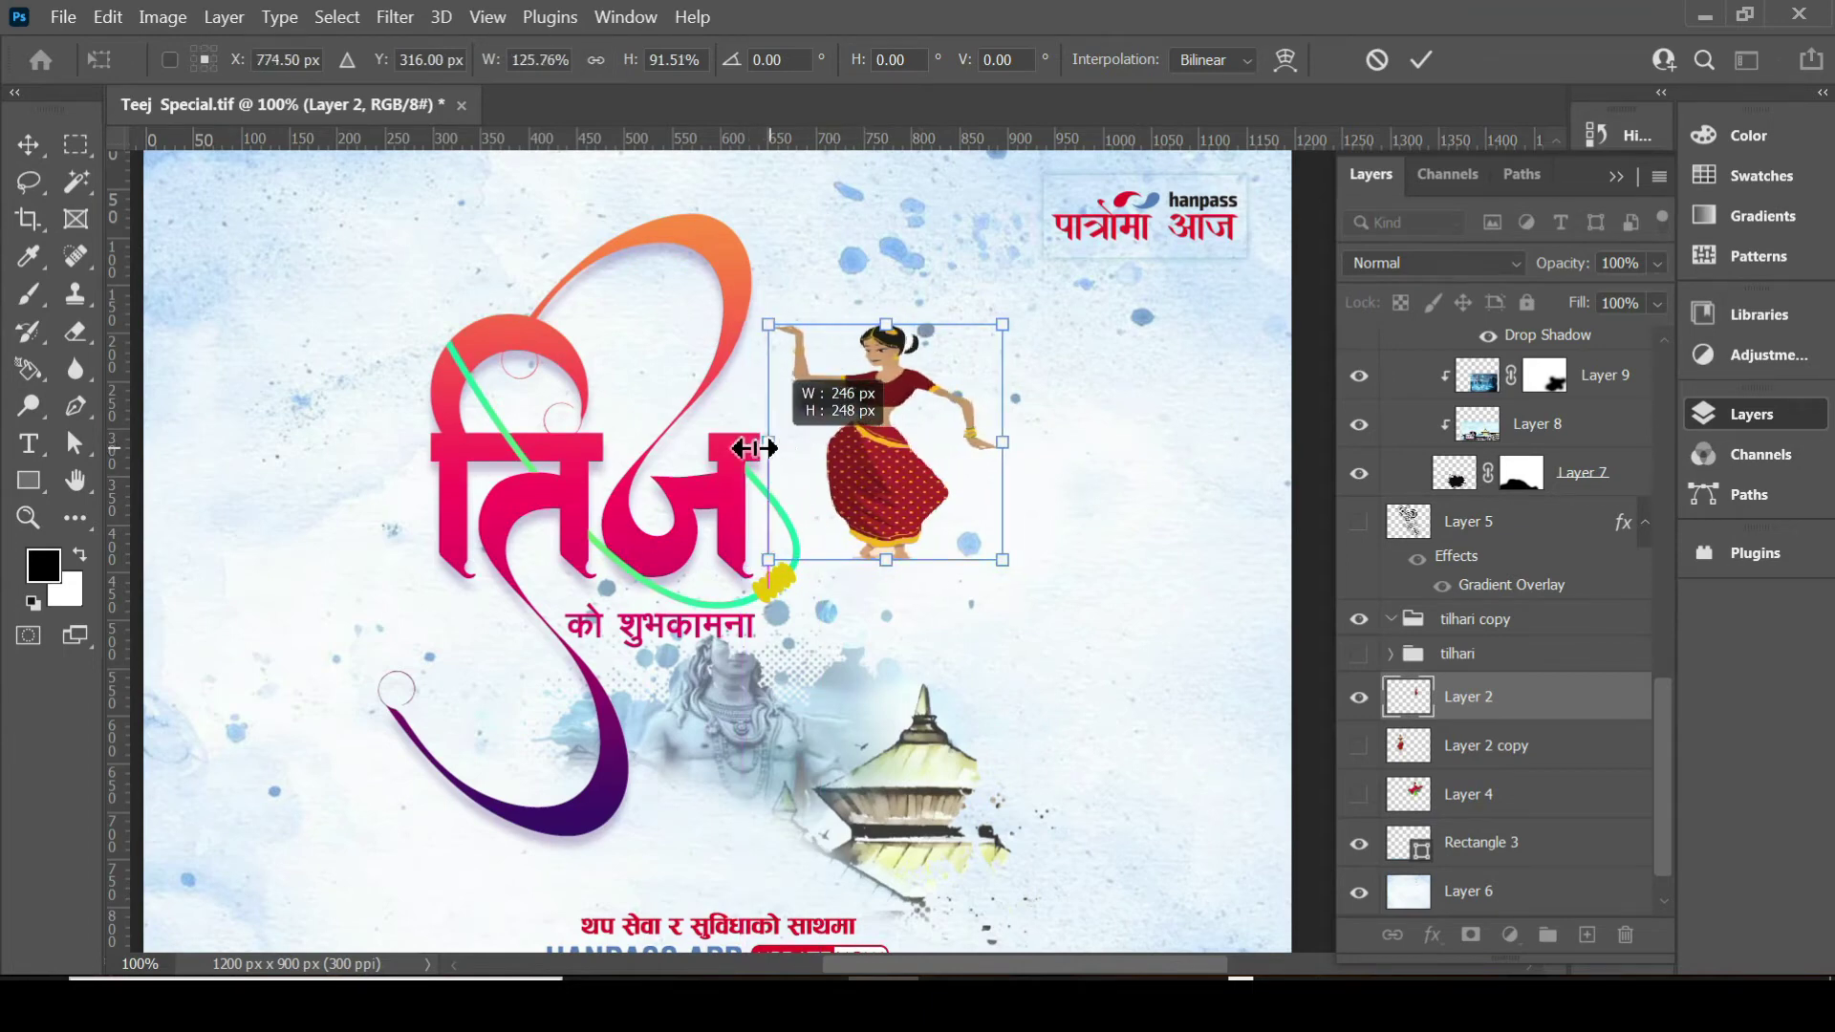
drag(751, 450, 793, 443)
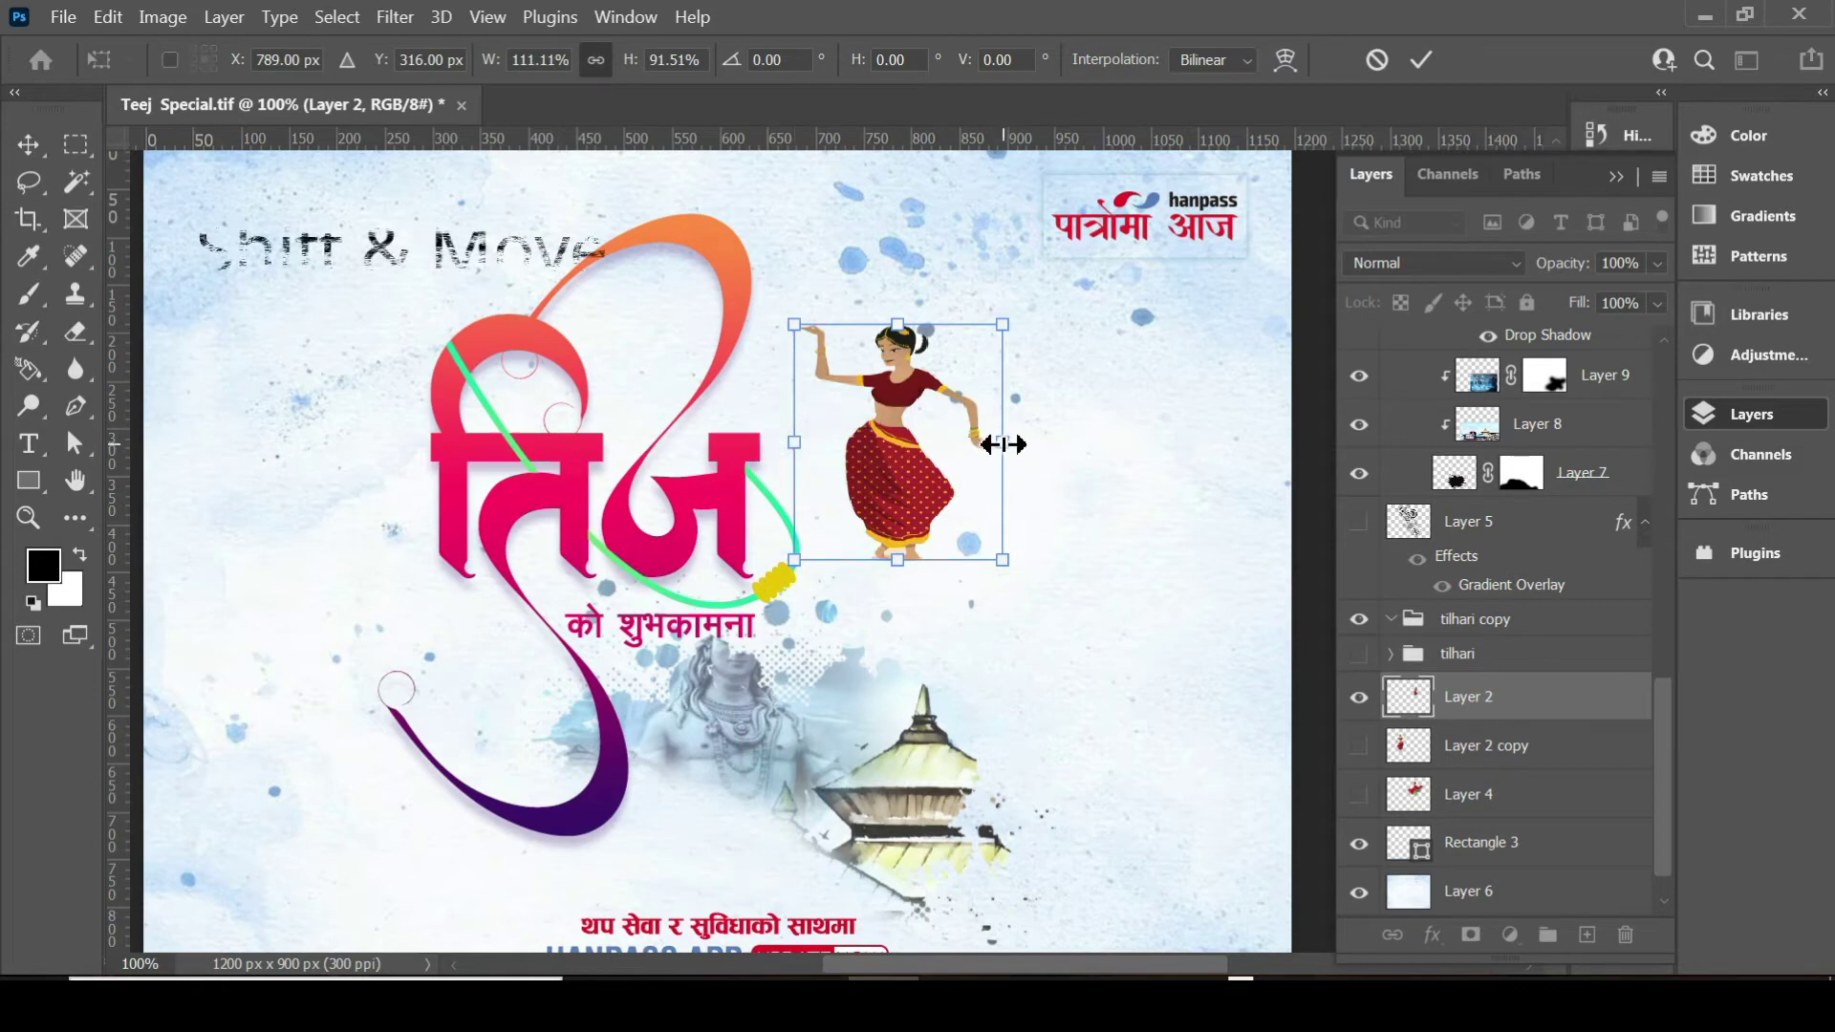
drag(1002, 446, 1070, 444)
drag(933, 325, 933, 258)
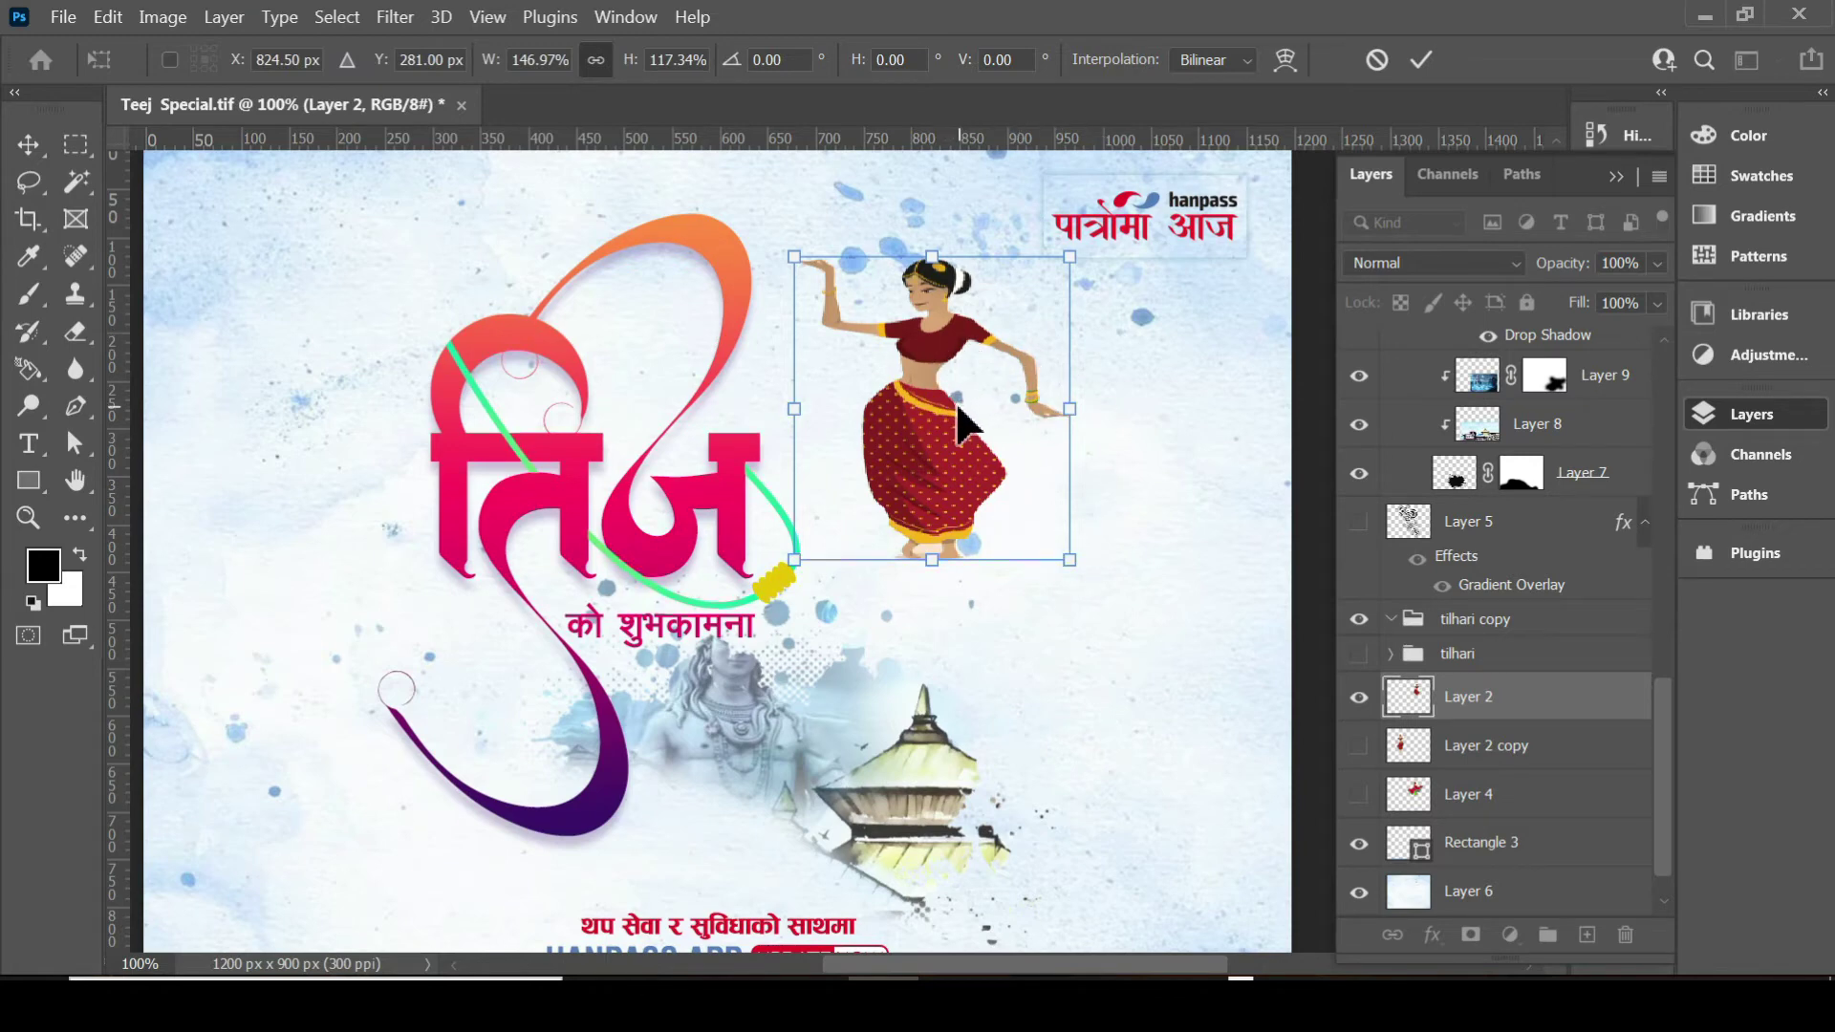
key(Return)
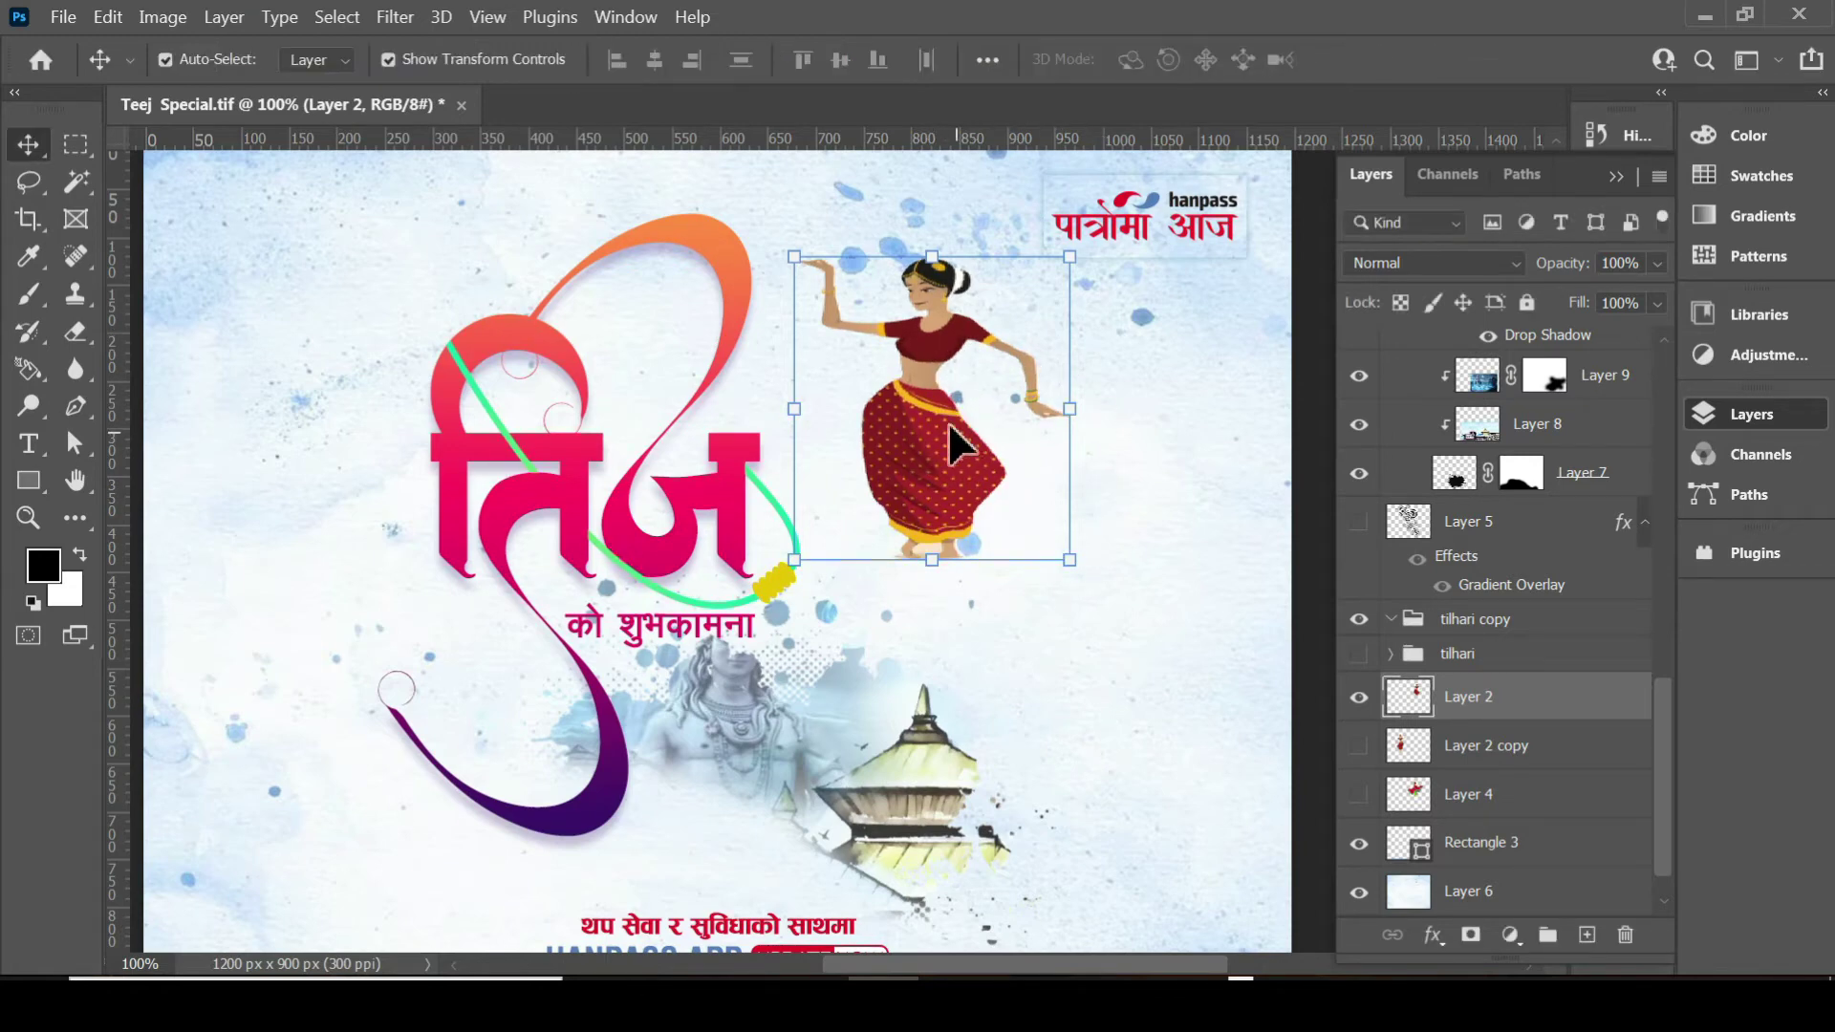
drag(951, 359, 941, 434)
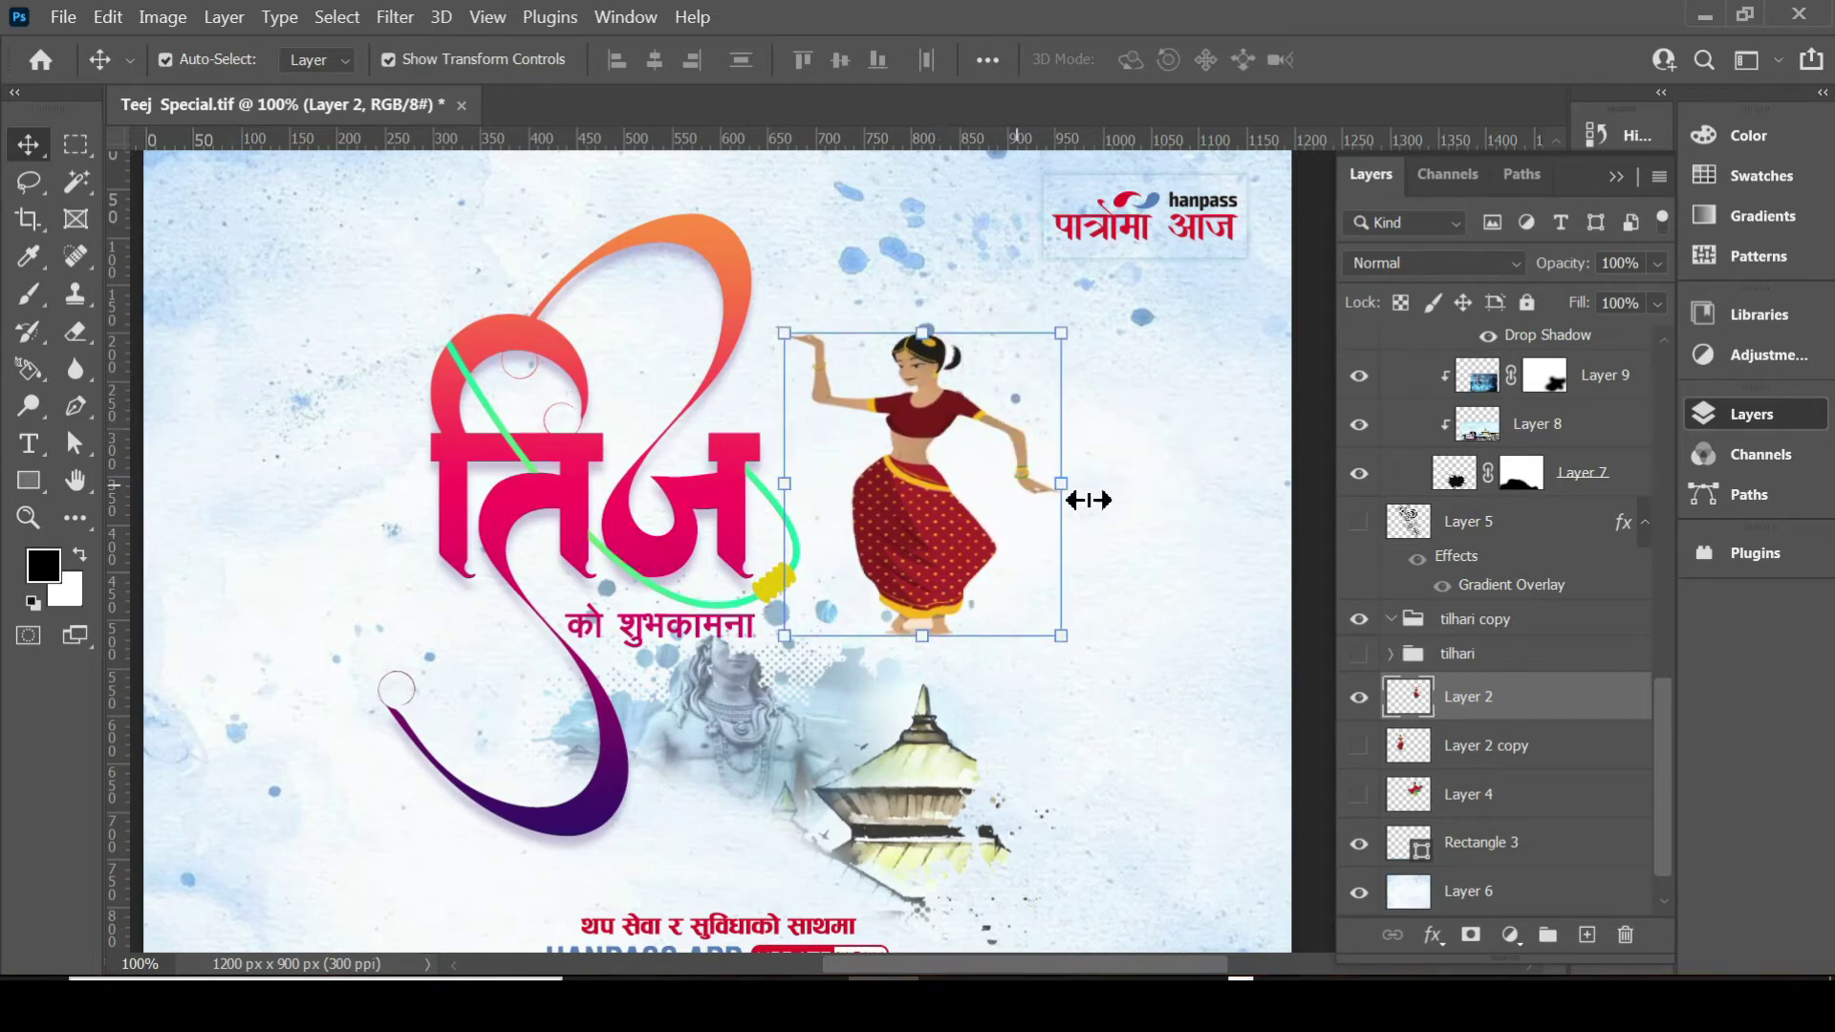
key(ctrl)
Undo the enlargement, then rescale the dancer proportionally to about 94% and apply it.
key(ctrl+z)
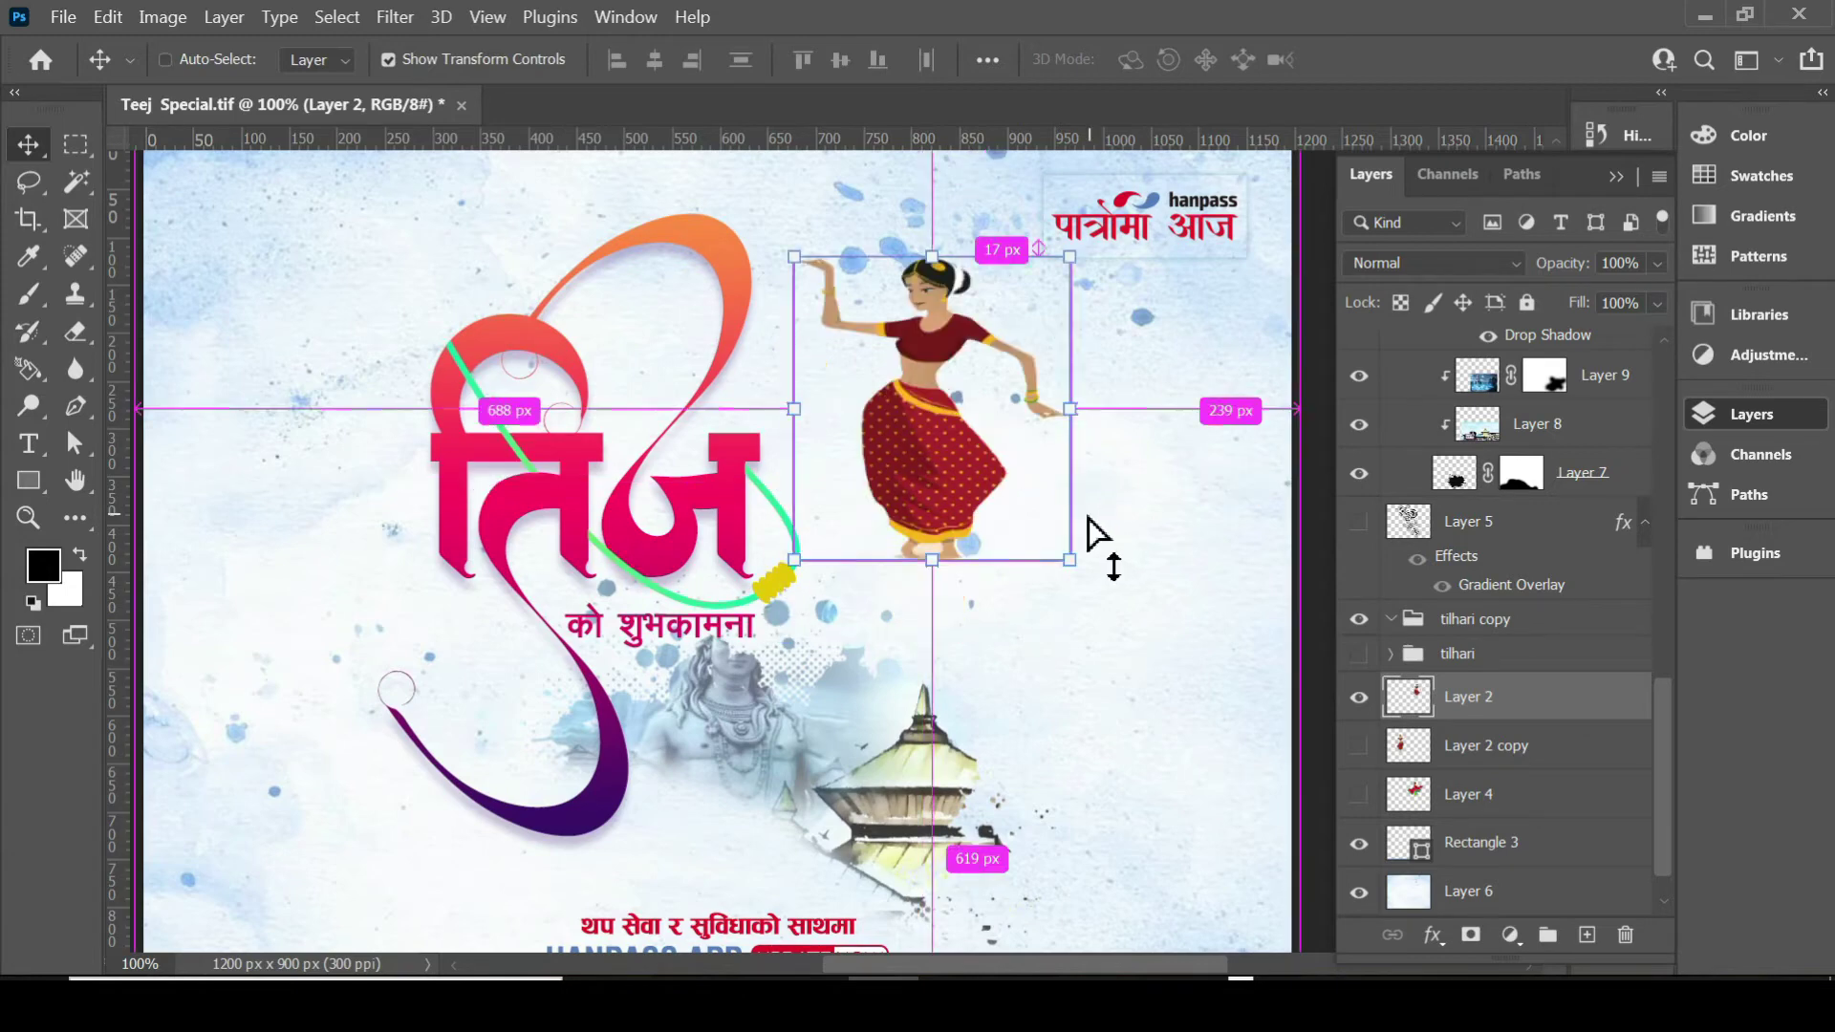
key(ctrl+z)
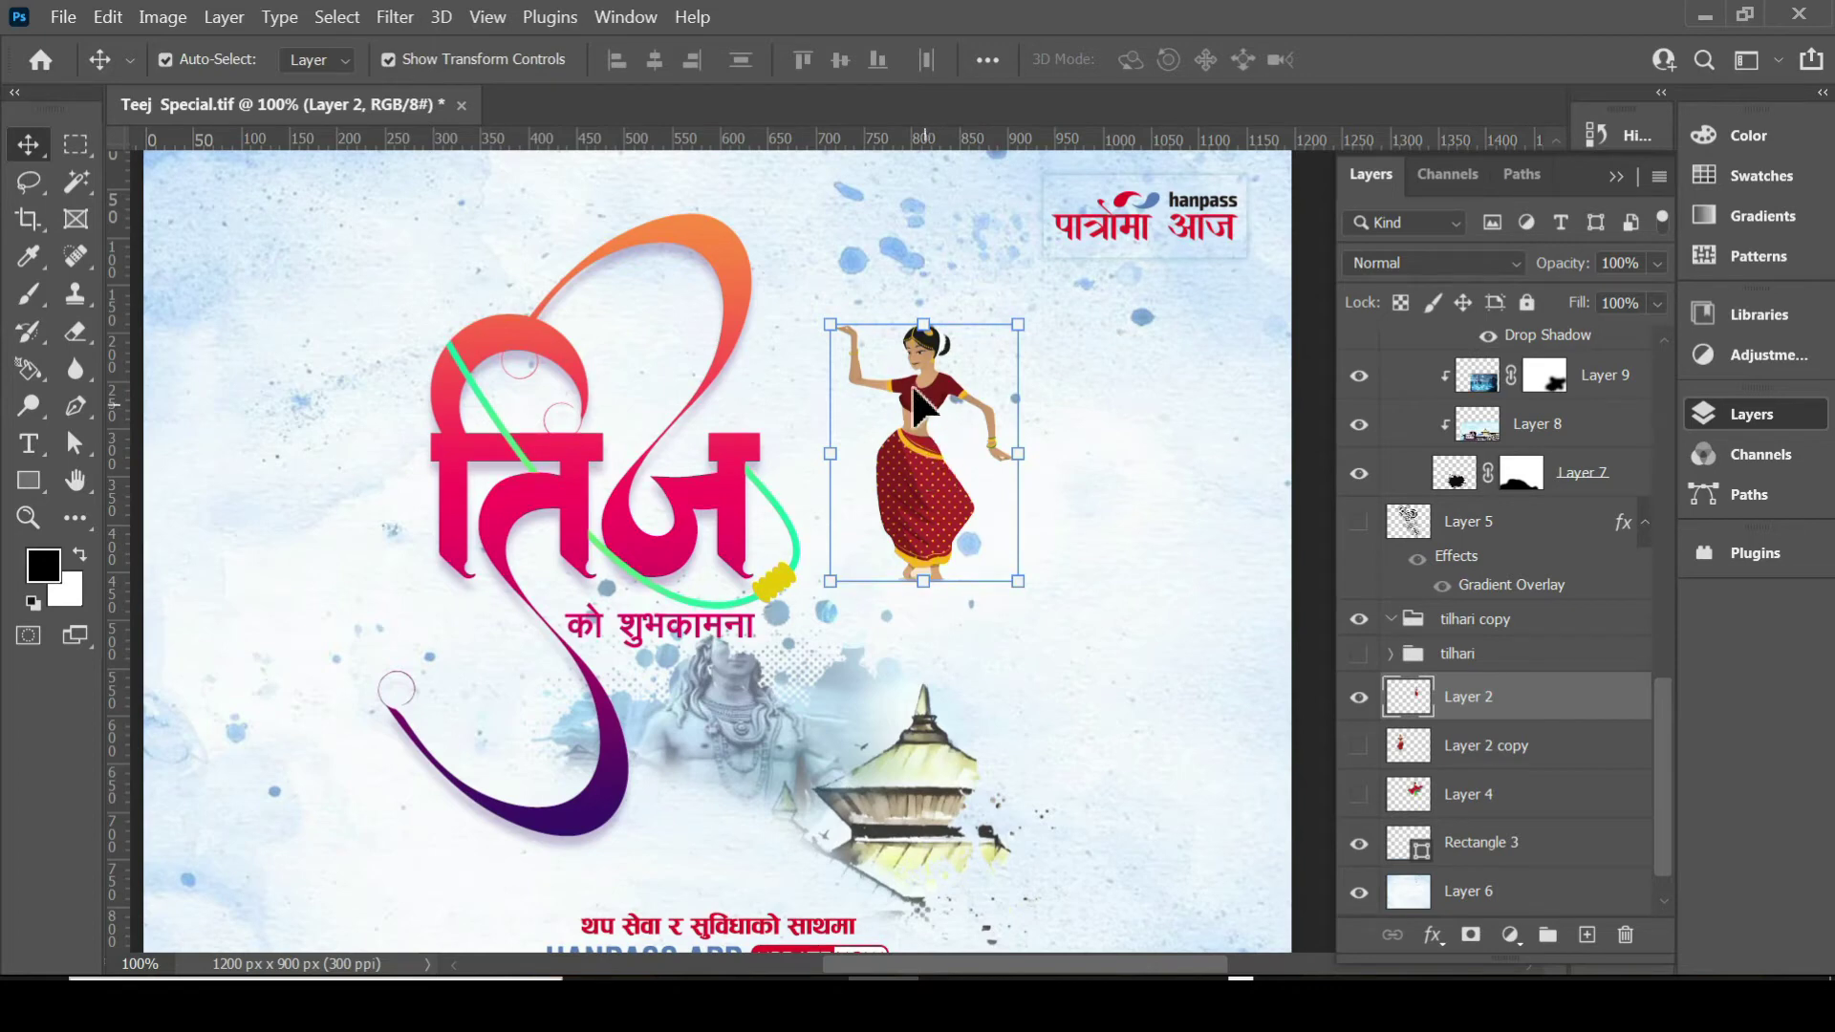
mouse_move(832, 327)
mouse_down()
mouse_move(771, 284)
mouse_move(830, 325)
mouse_up()
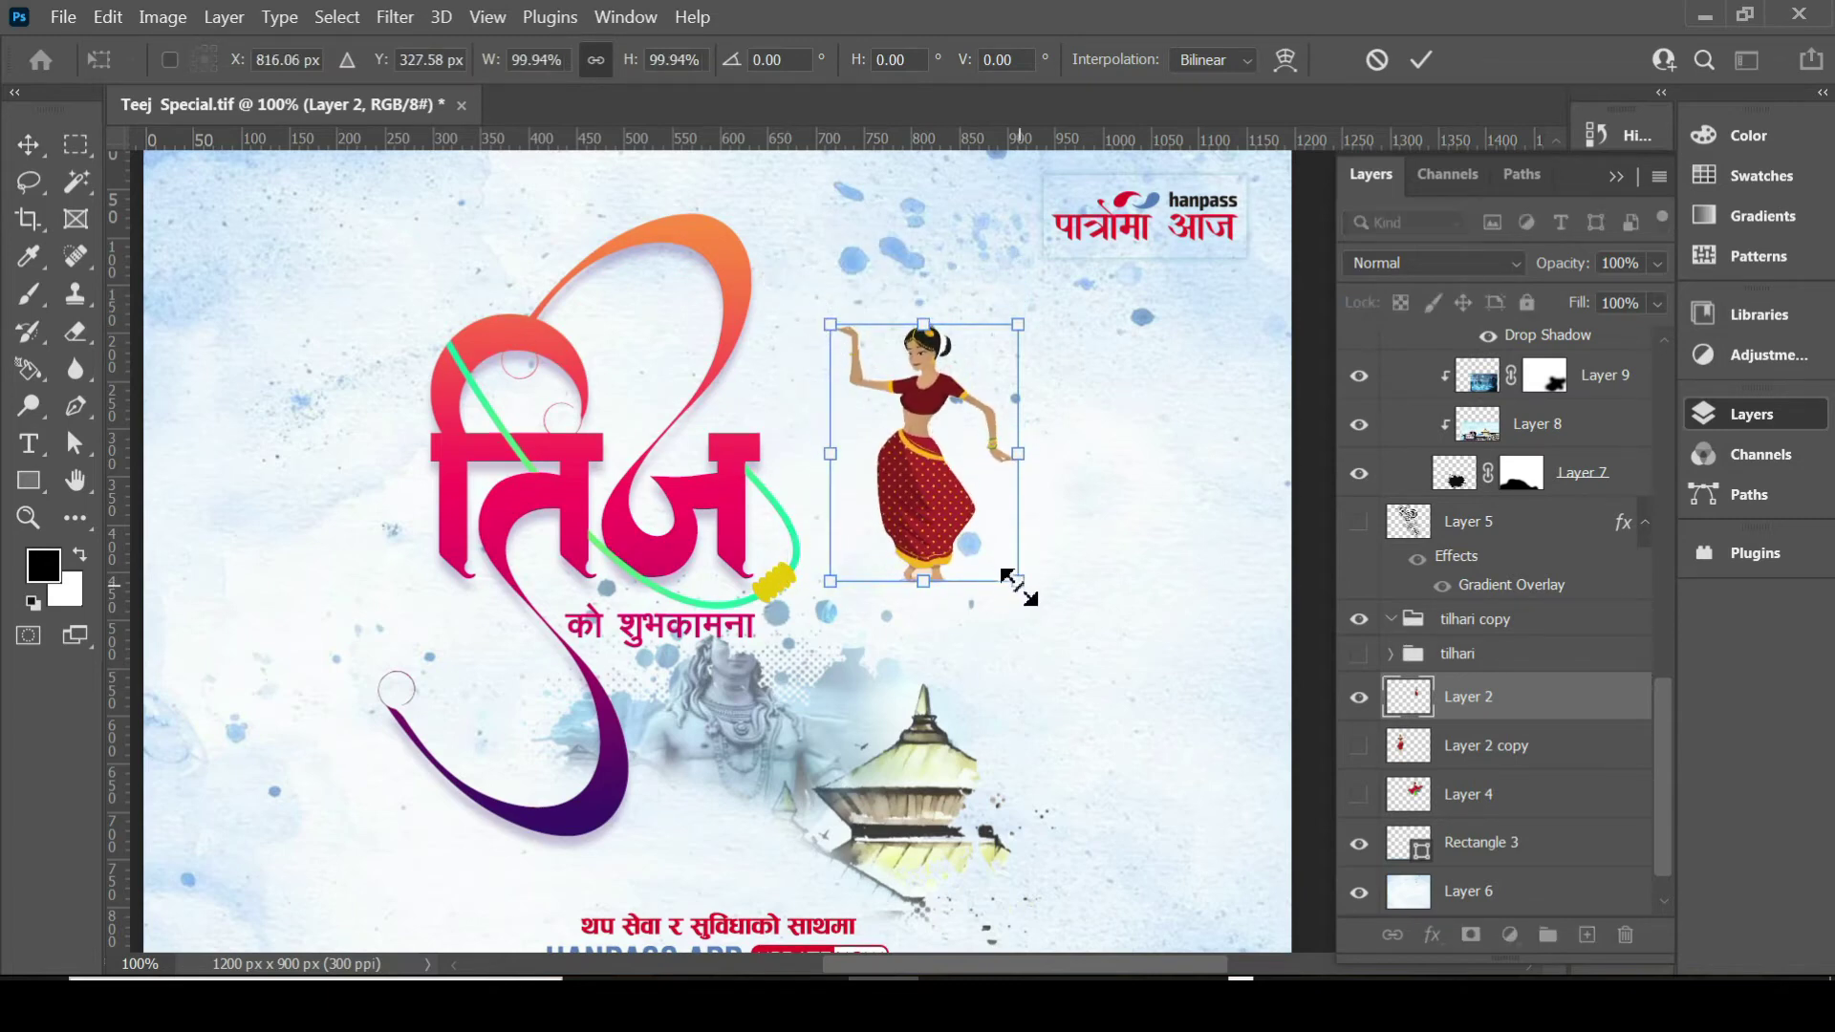
drag(827, 323, 860, 352)
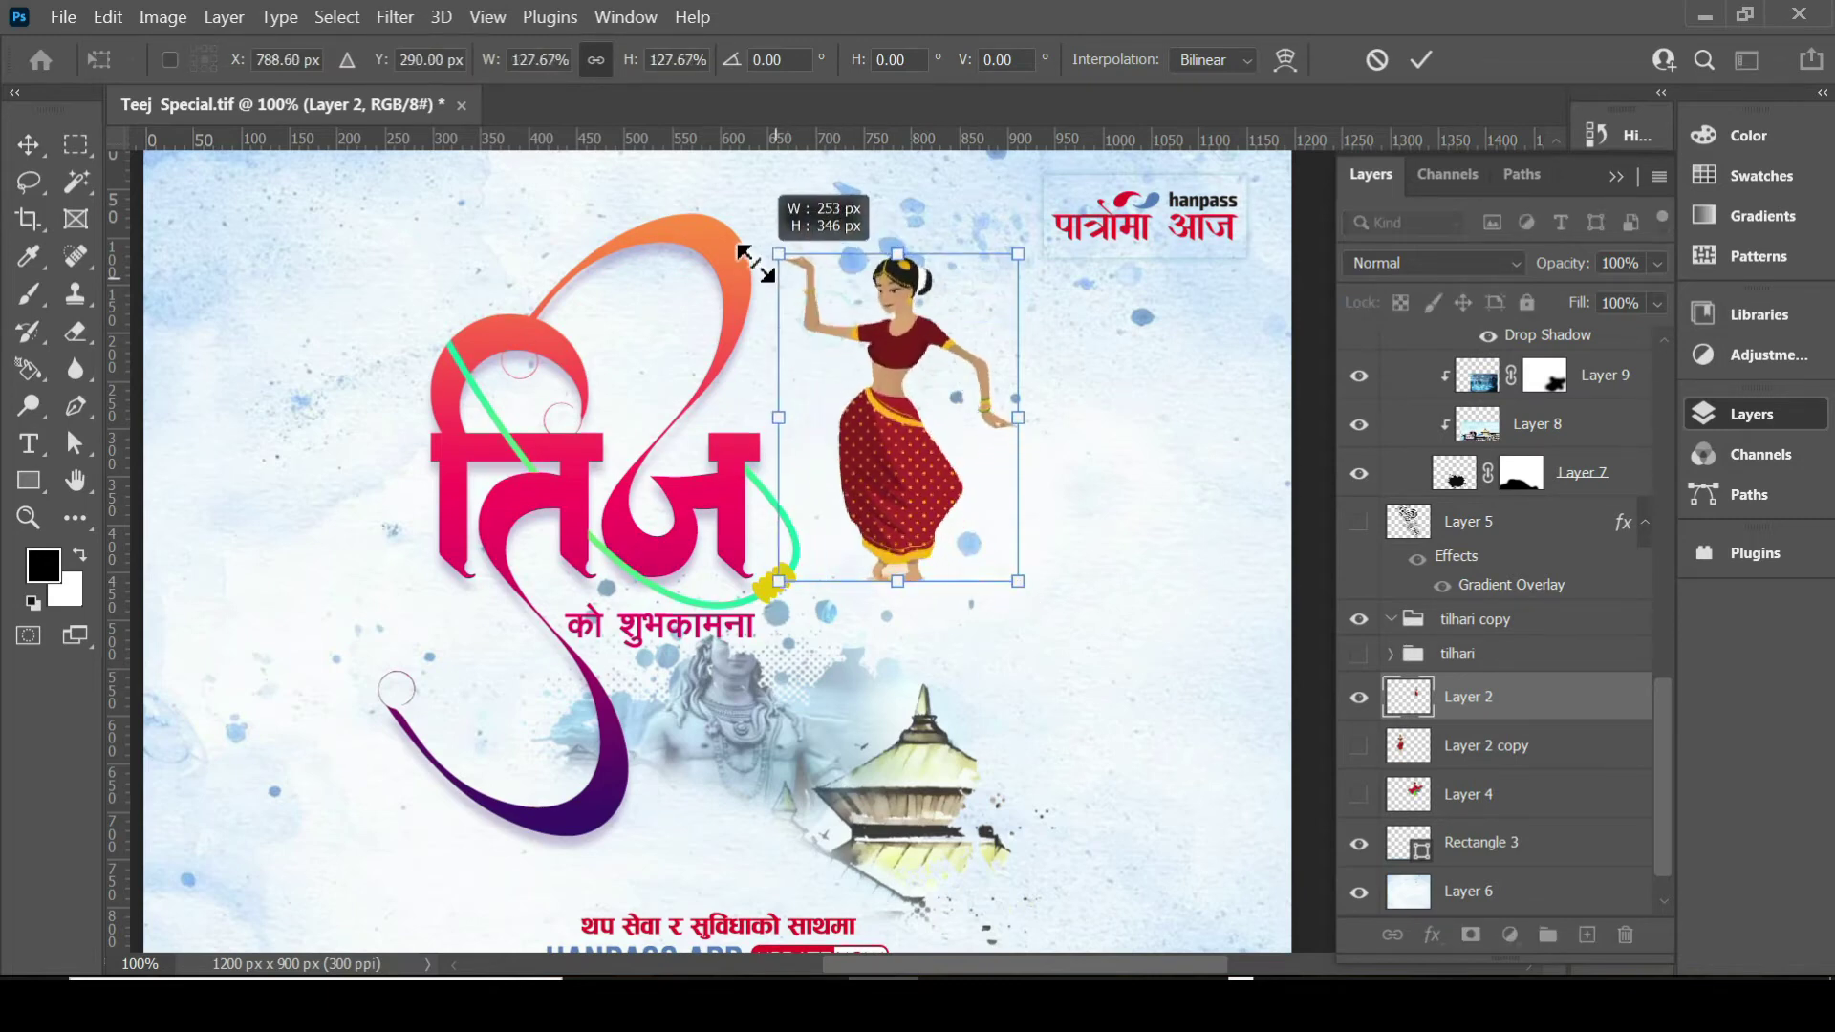
mouse_move(1018, 580)
mouse_down()
mouse_move(1079, 664)
mouse_move(1026, 591)
mouse_up()
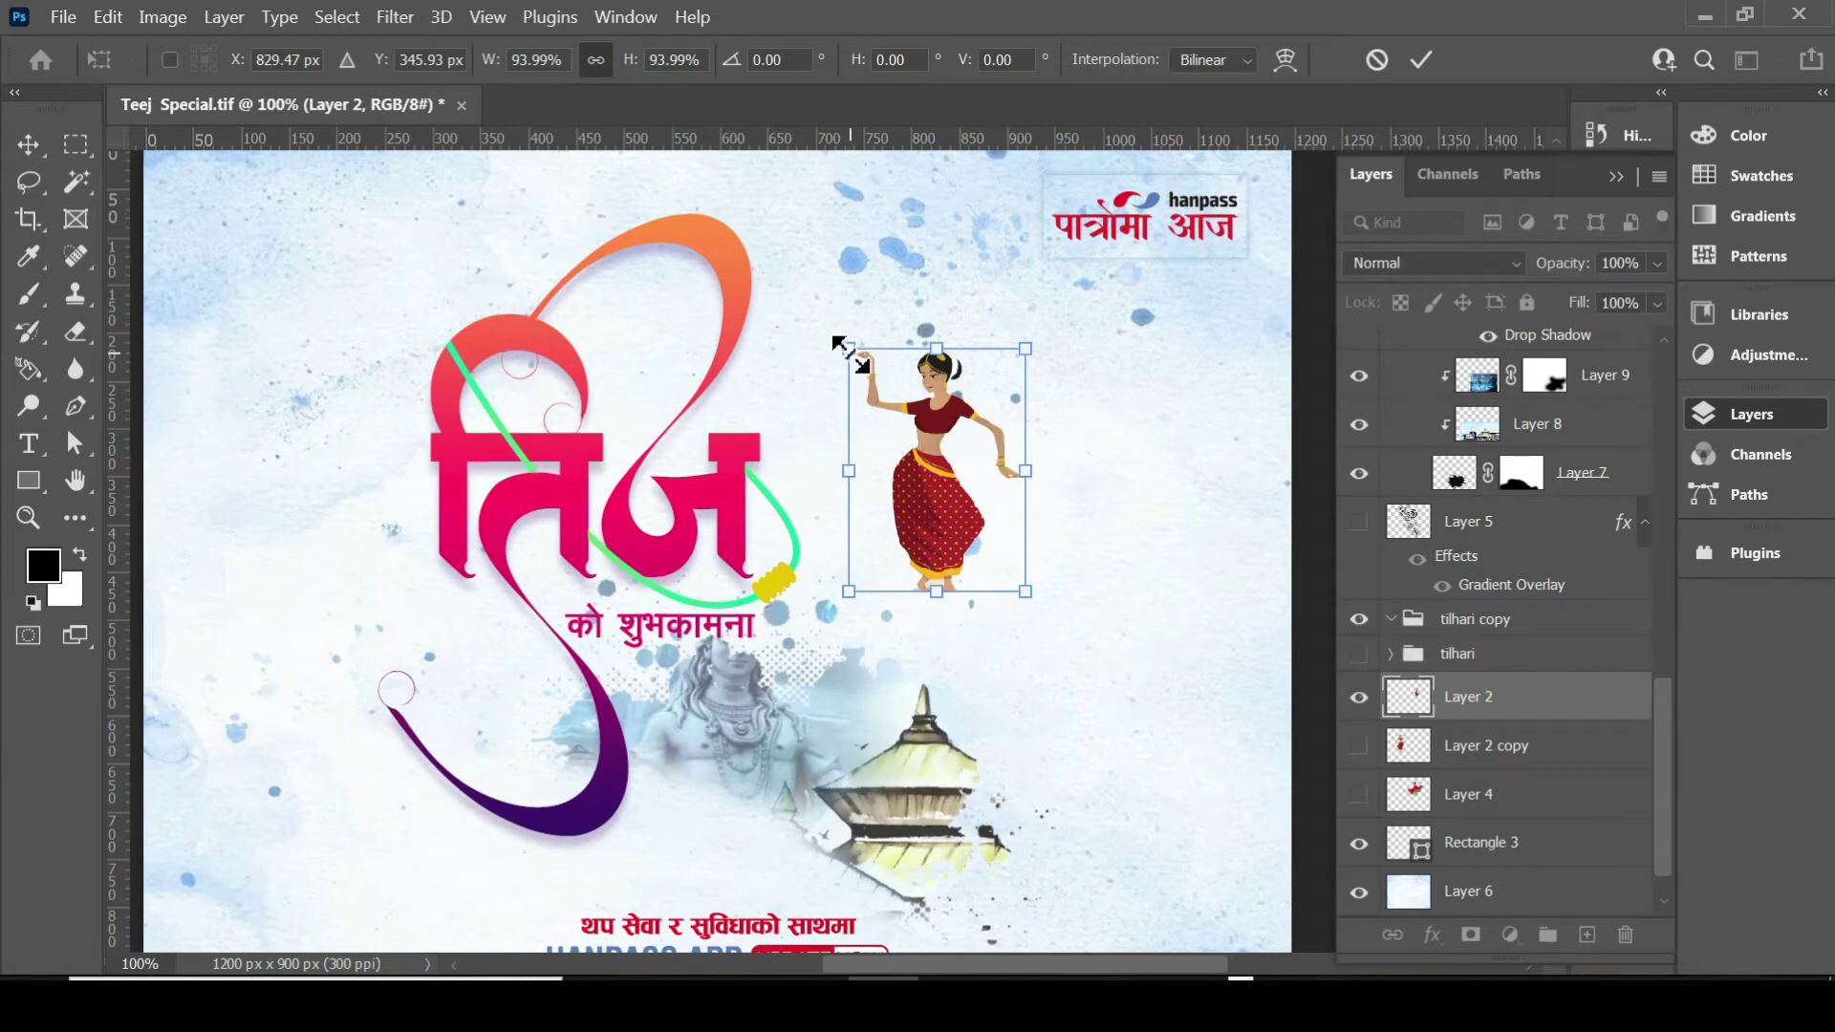
key(Return)
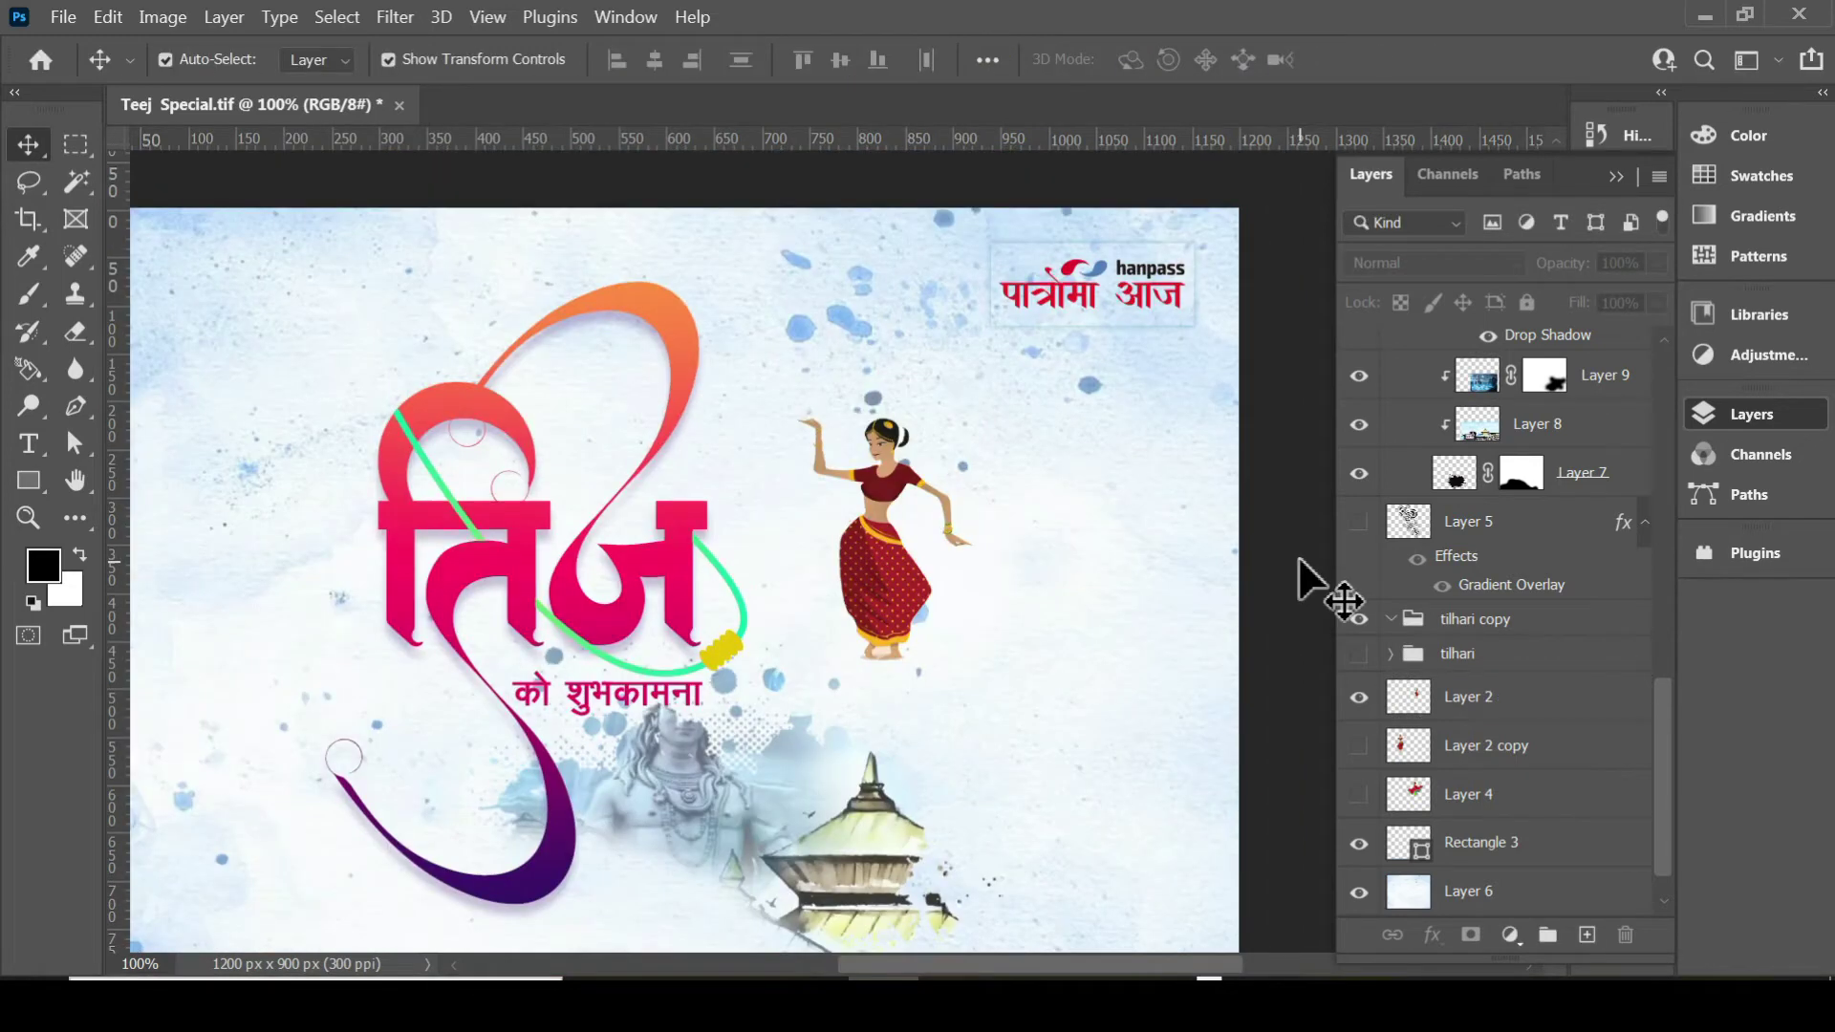
Zoom to 200% on the dancer and select Layer 2.
key(ctrl+plus)
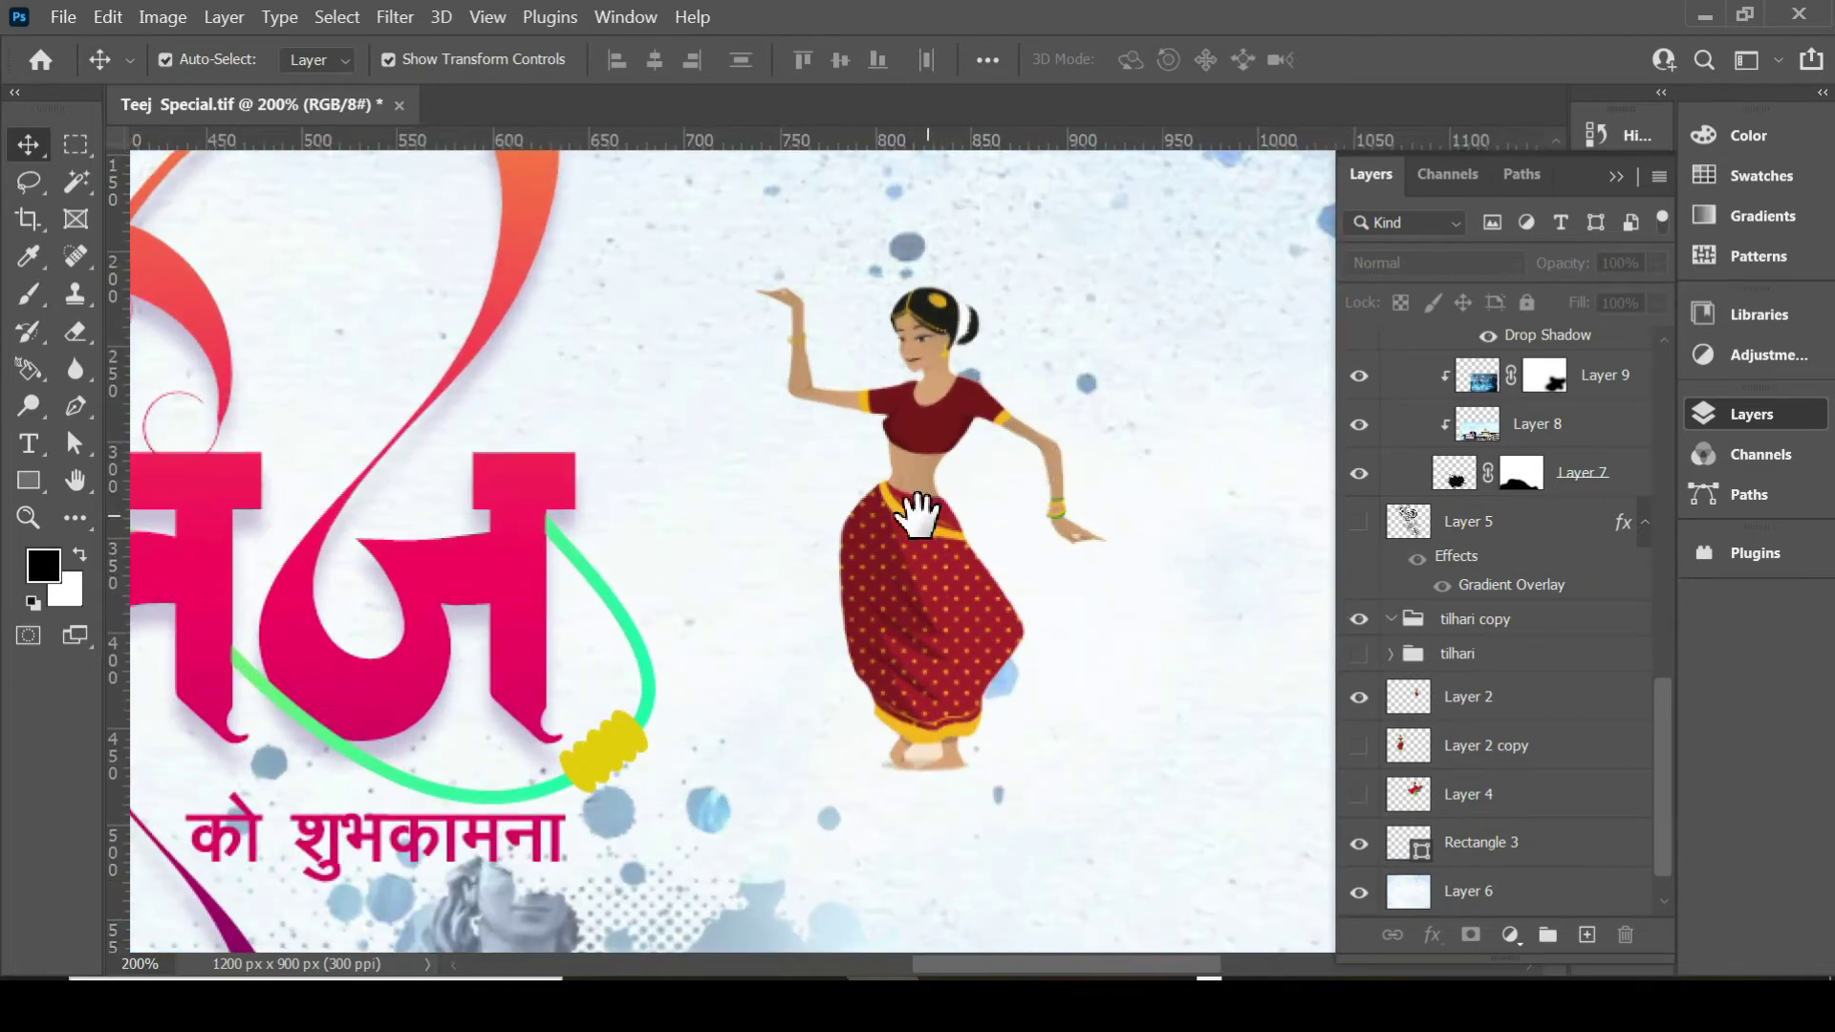
drag(909, 512, 808, 545)
click(805, 478)
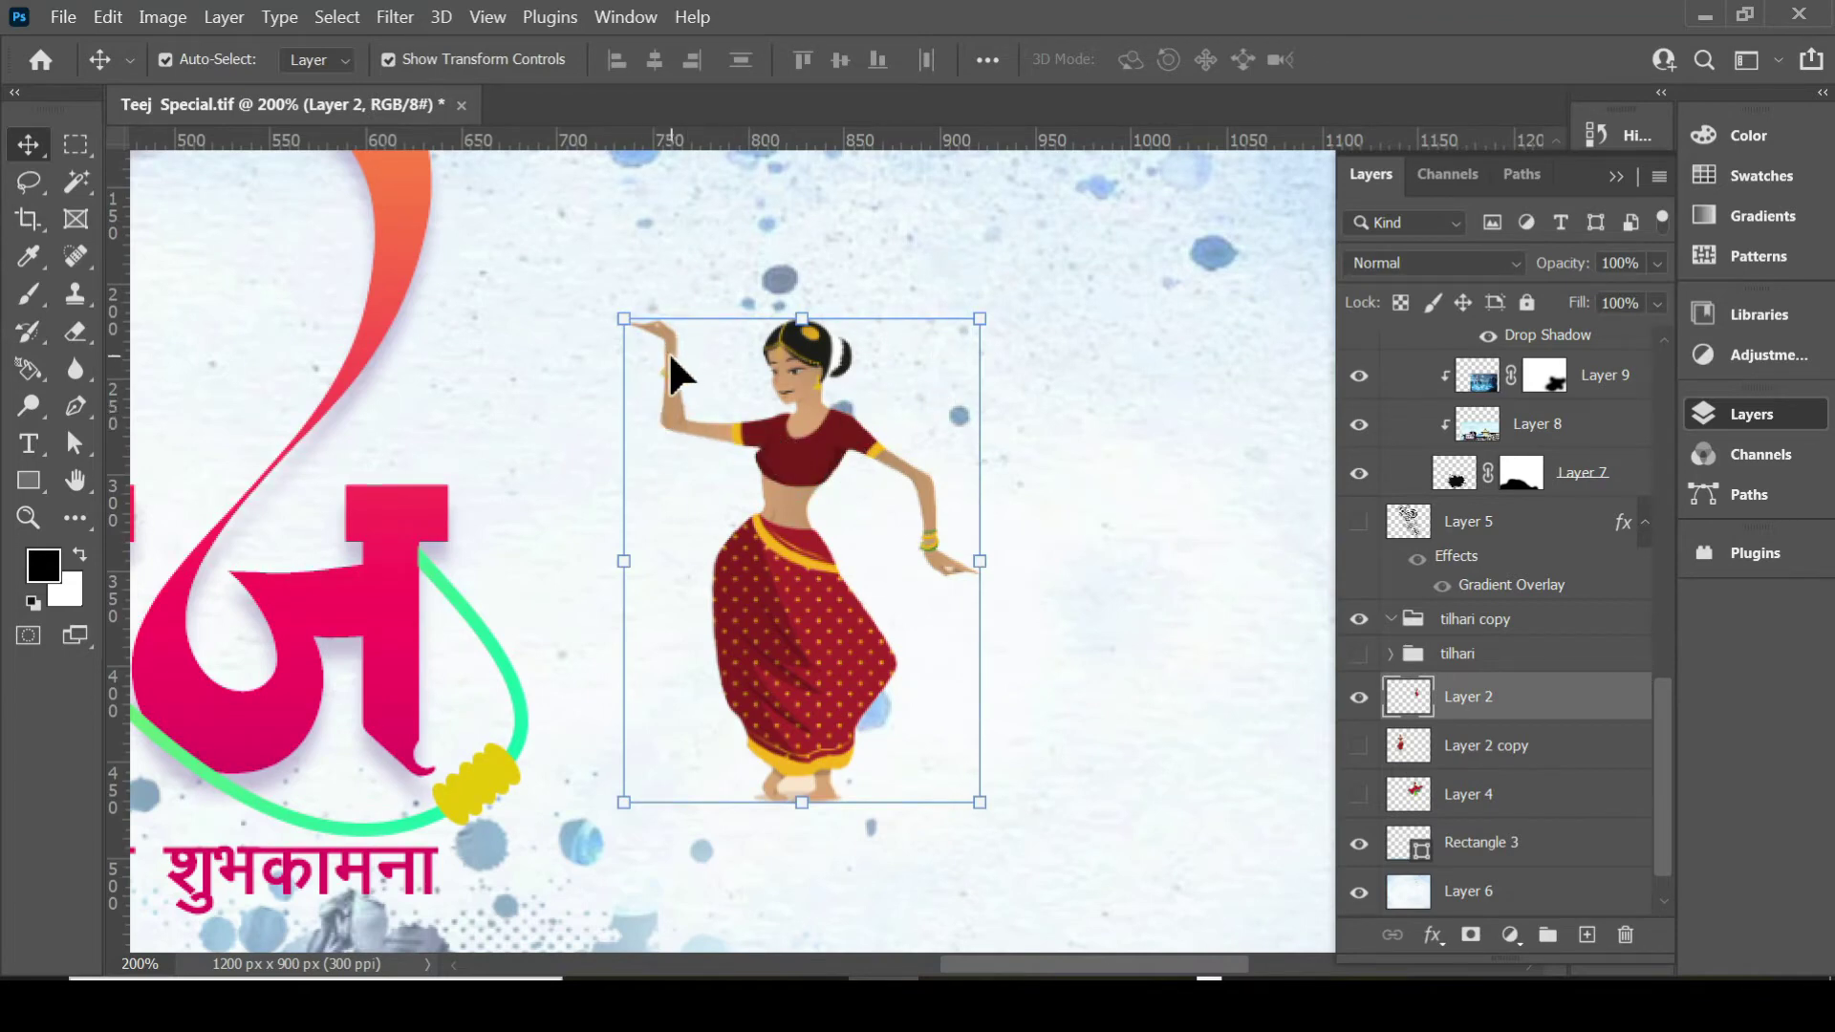
Try enlarging the dancer from each corner, undoing every trial.
click(622, 318)
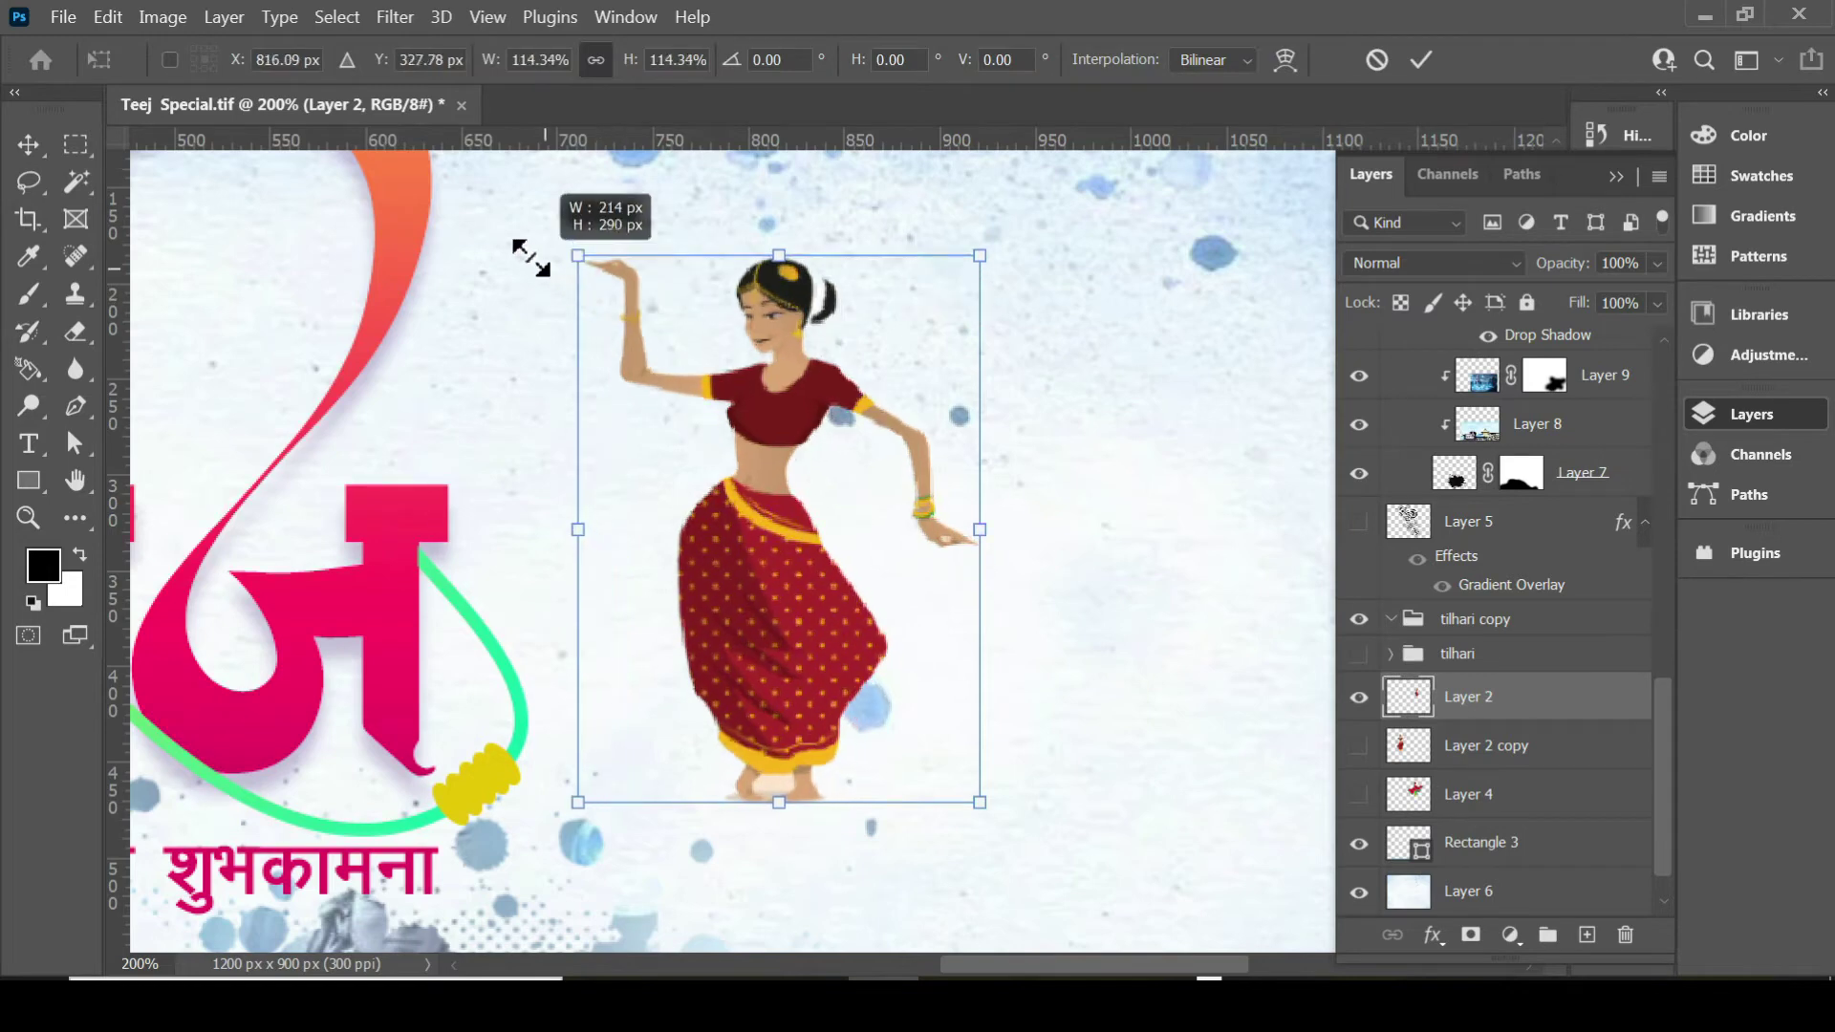
drag(622, 318, 561, 233)
key(ctrl+z)
drag(980, 318, 1058, 287)
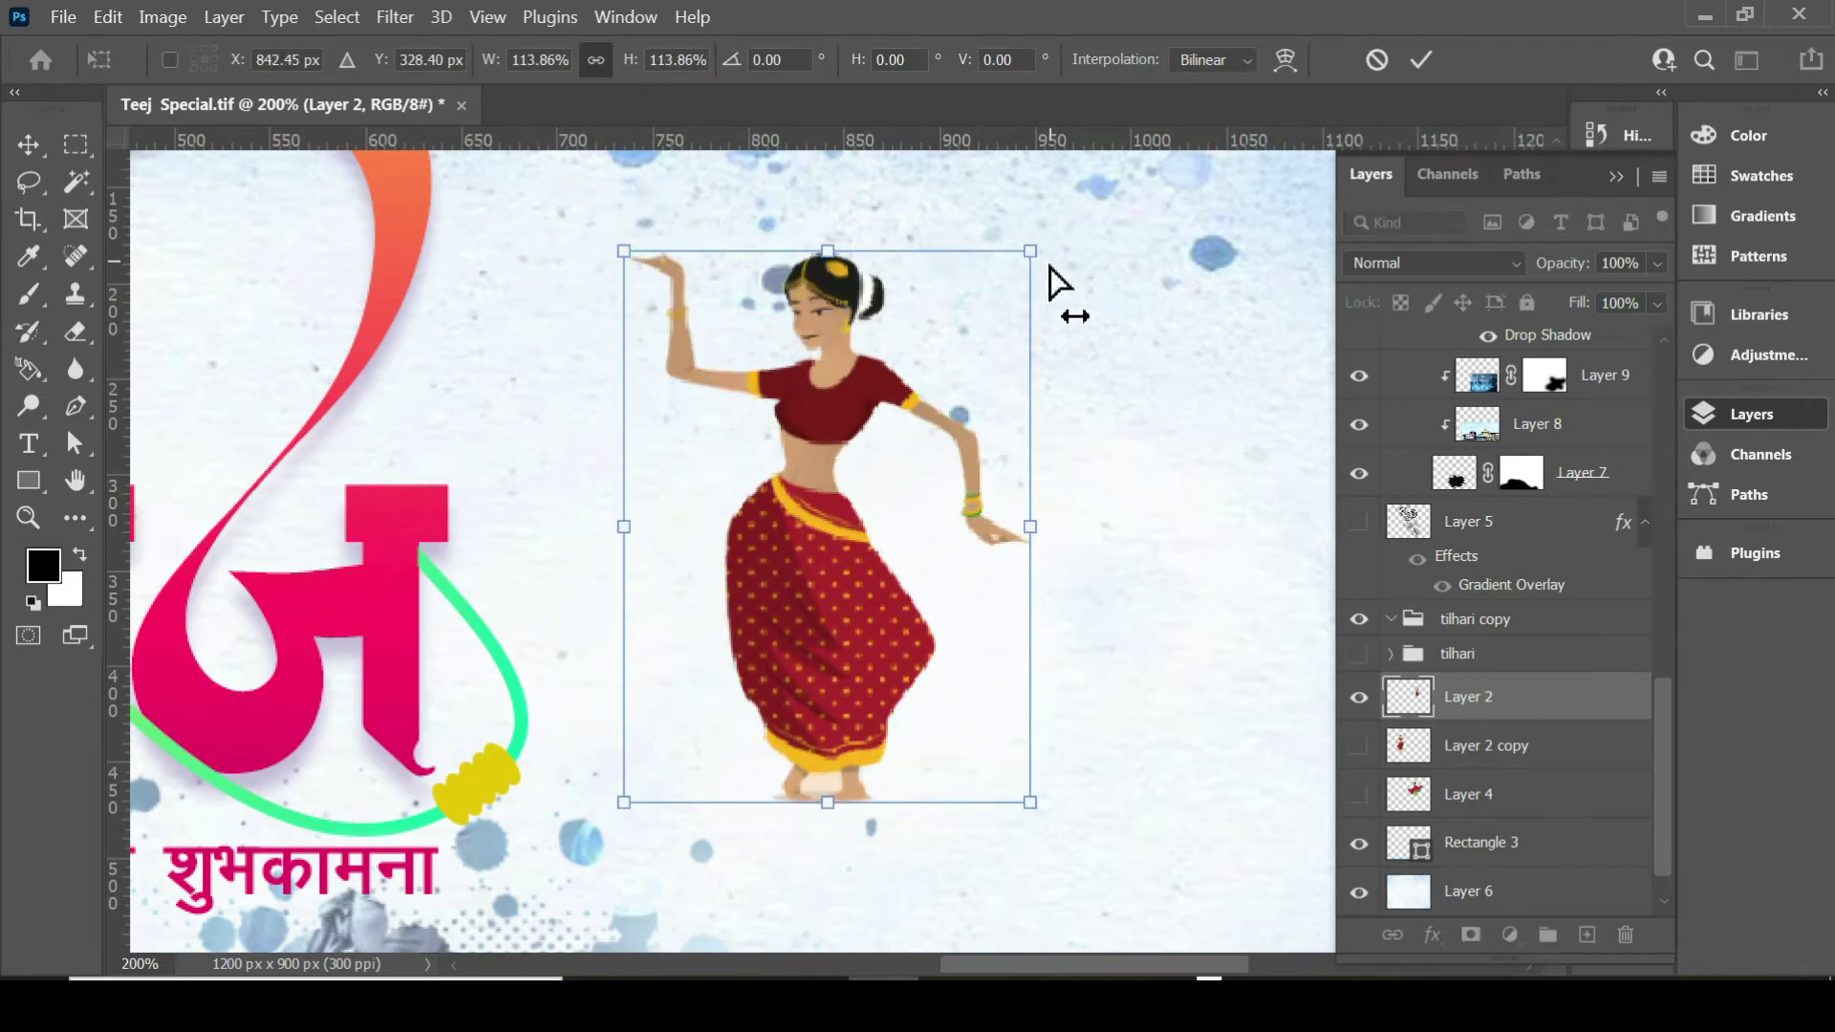
key(ctrl+z)
drag(628, 808, 537, 849)
key(ctrl+z)
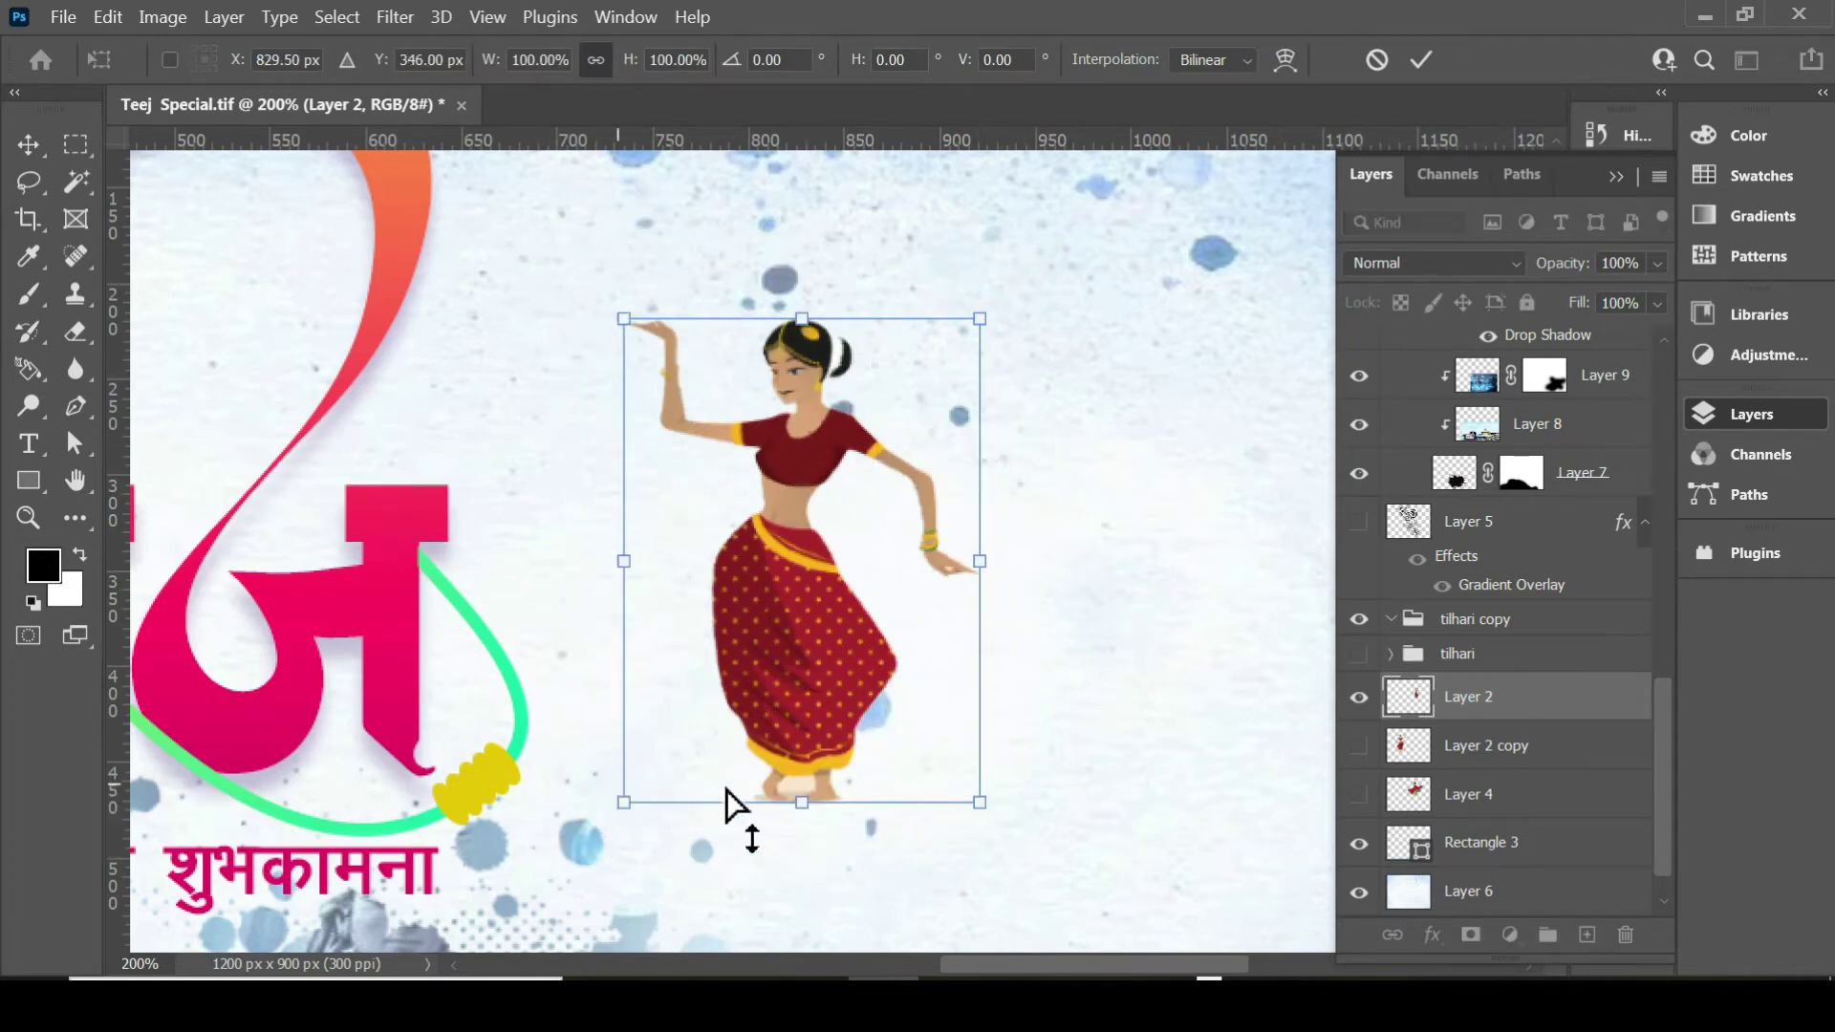
mouse_move(982, 804)
mouse_down()
mouse_move(1034, 863)
mouse_move(1004, 868)
mouse_up()
key(ctrl+z)
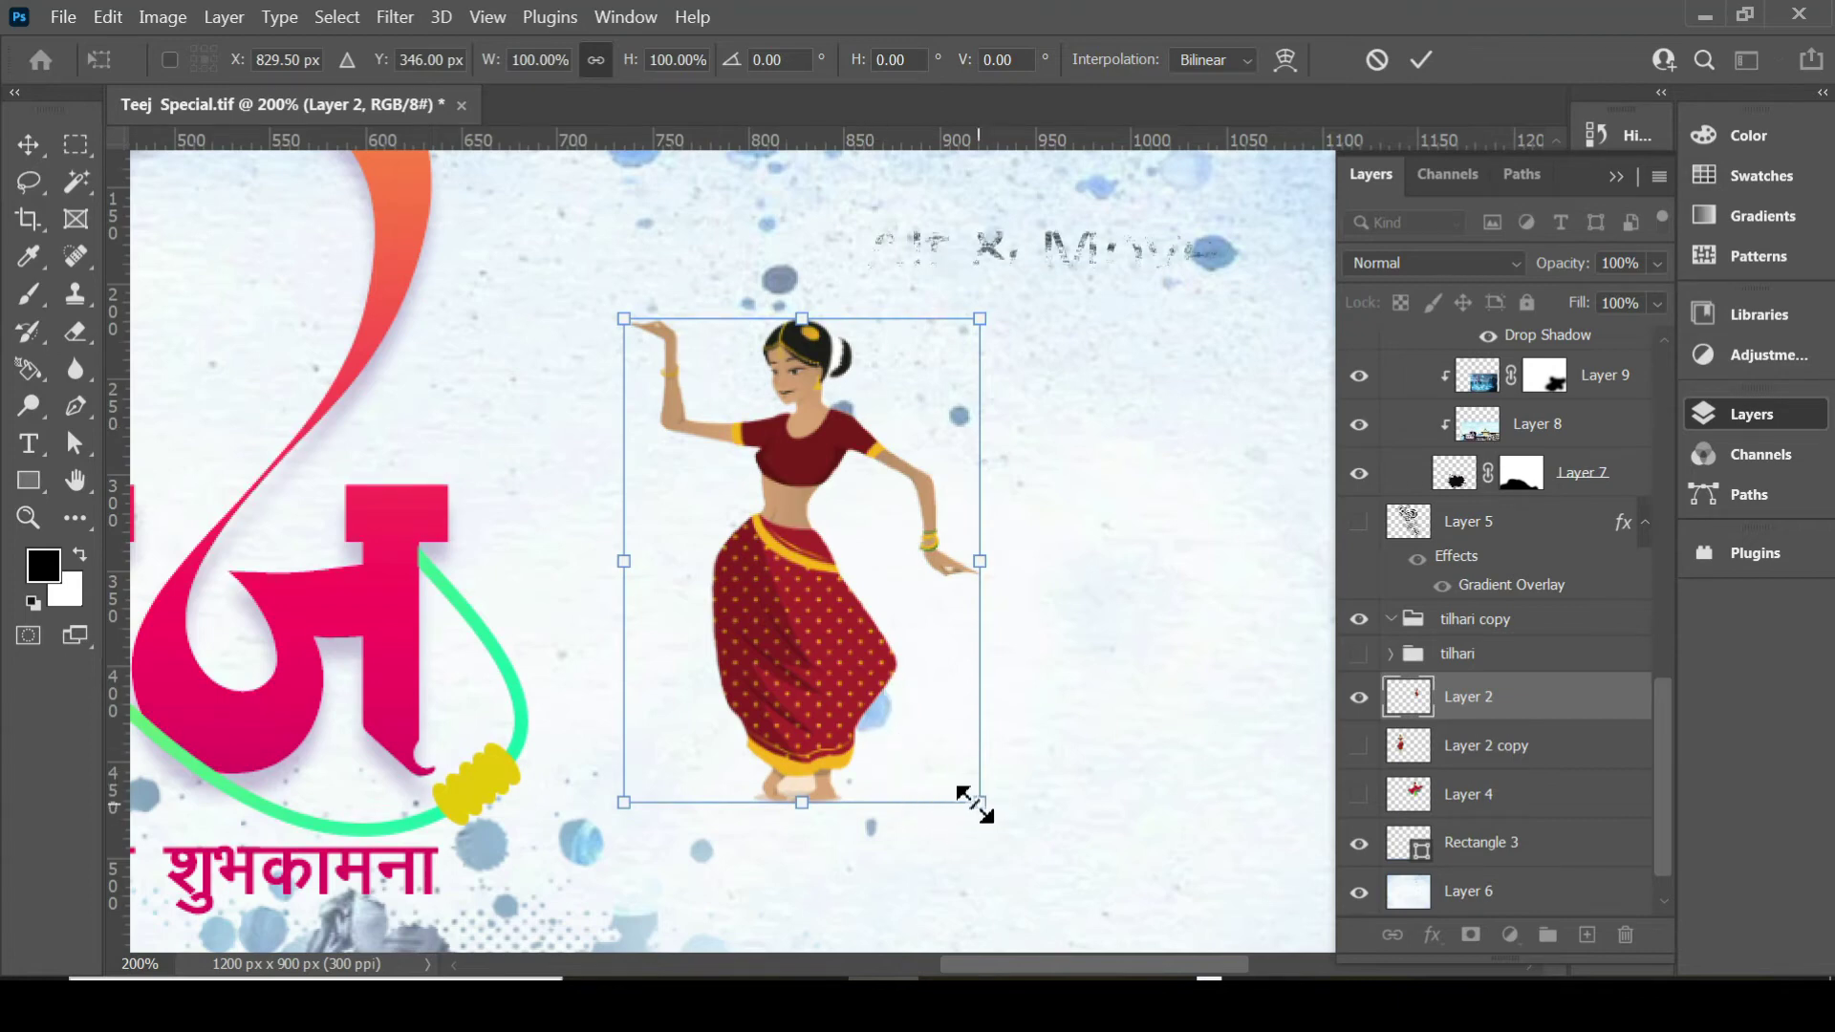
Enlarge the dancer proportionally to about 103% and apply the resize.
drag(980, 803, 1050, 877)
mouse_move(979, 819)
mouse_down()
mouse_move(1069, 884)
mouse_move(967, 819)
mouse_move(1032, 873)
mouse_move(977, 801)
mouse_up()
key(Return)
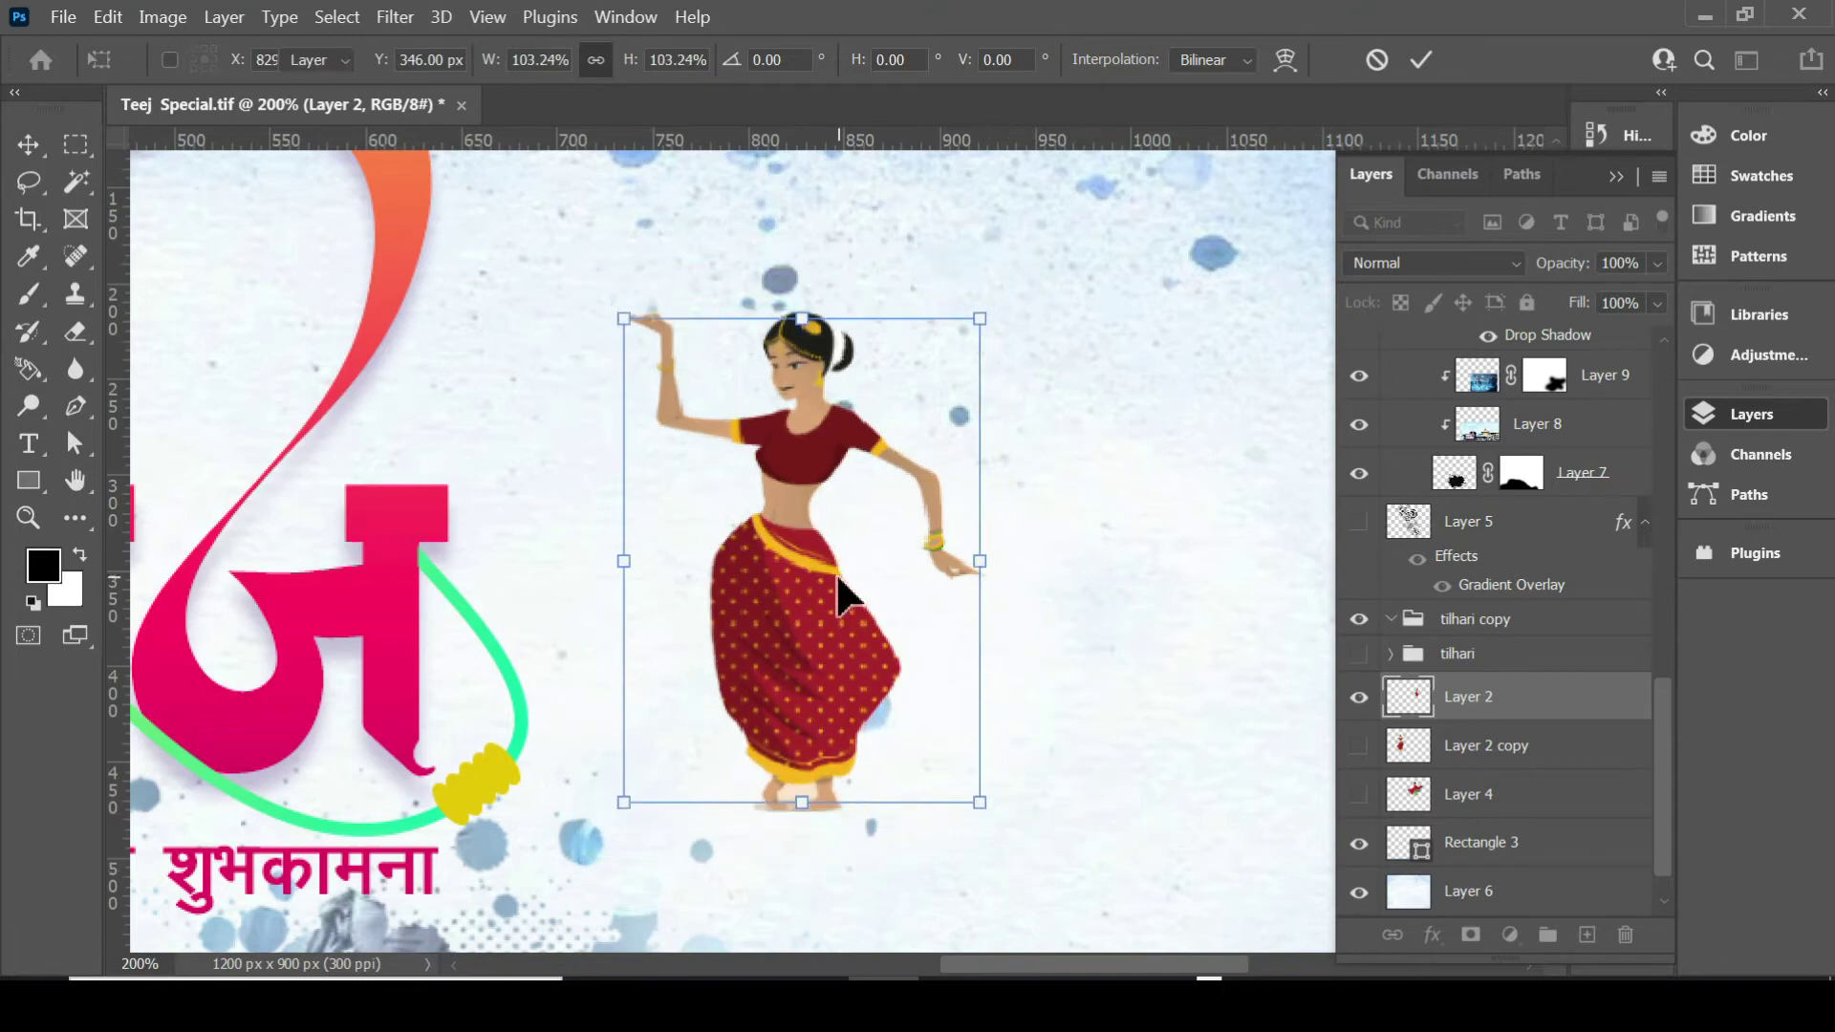
key(ctrl)
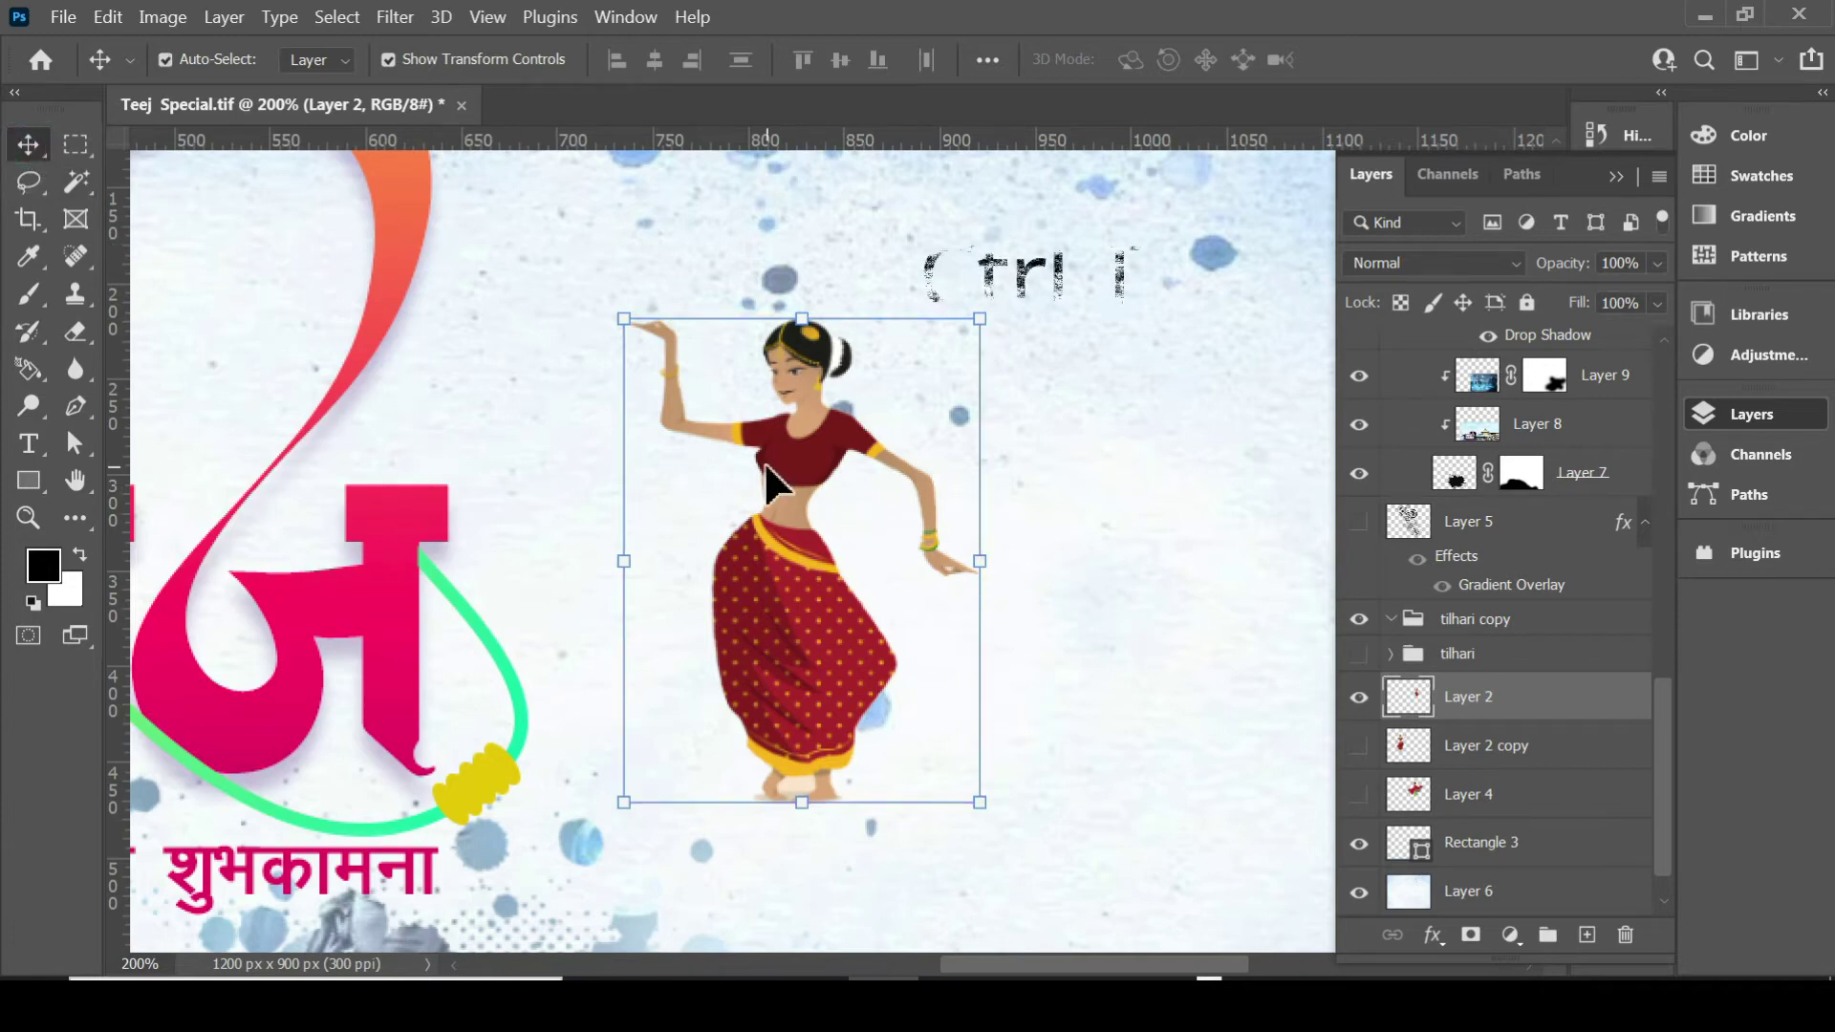
Move the red-sari dancer slightly left toward the pink lettering and start a new transform.
key(ctrl)
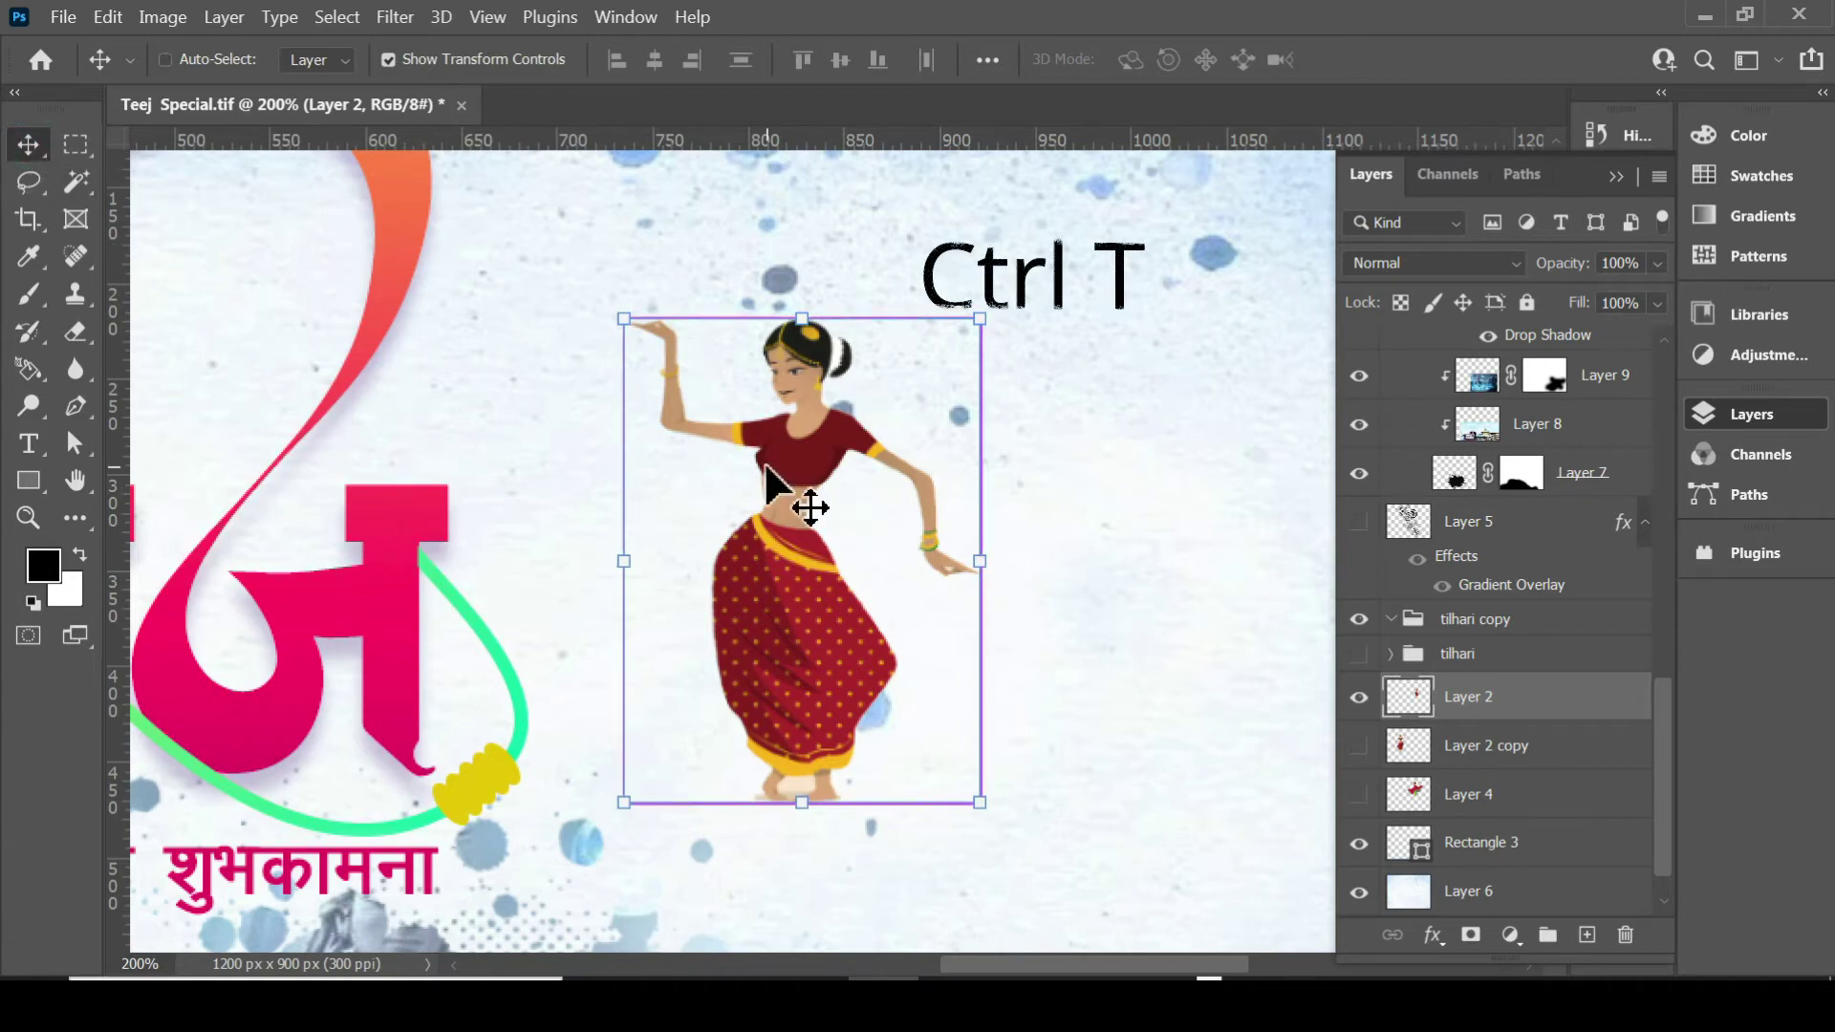
key(ctrl+t)
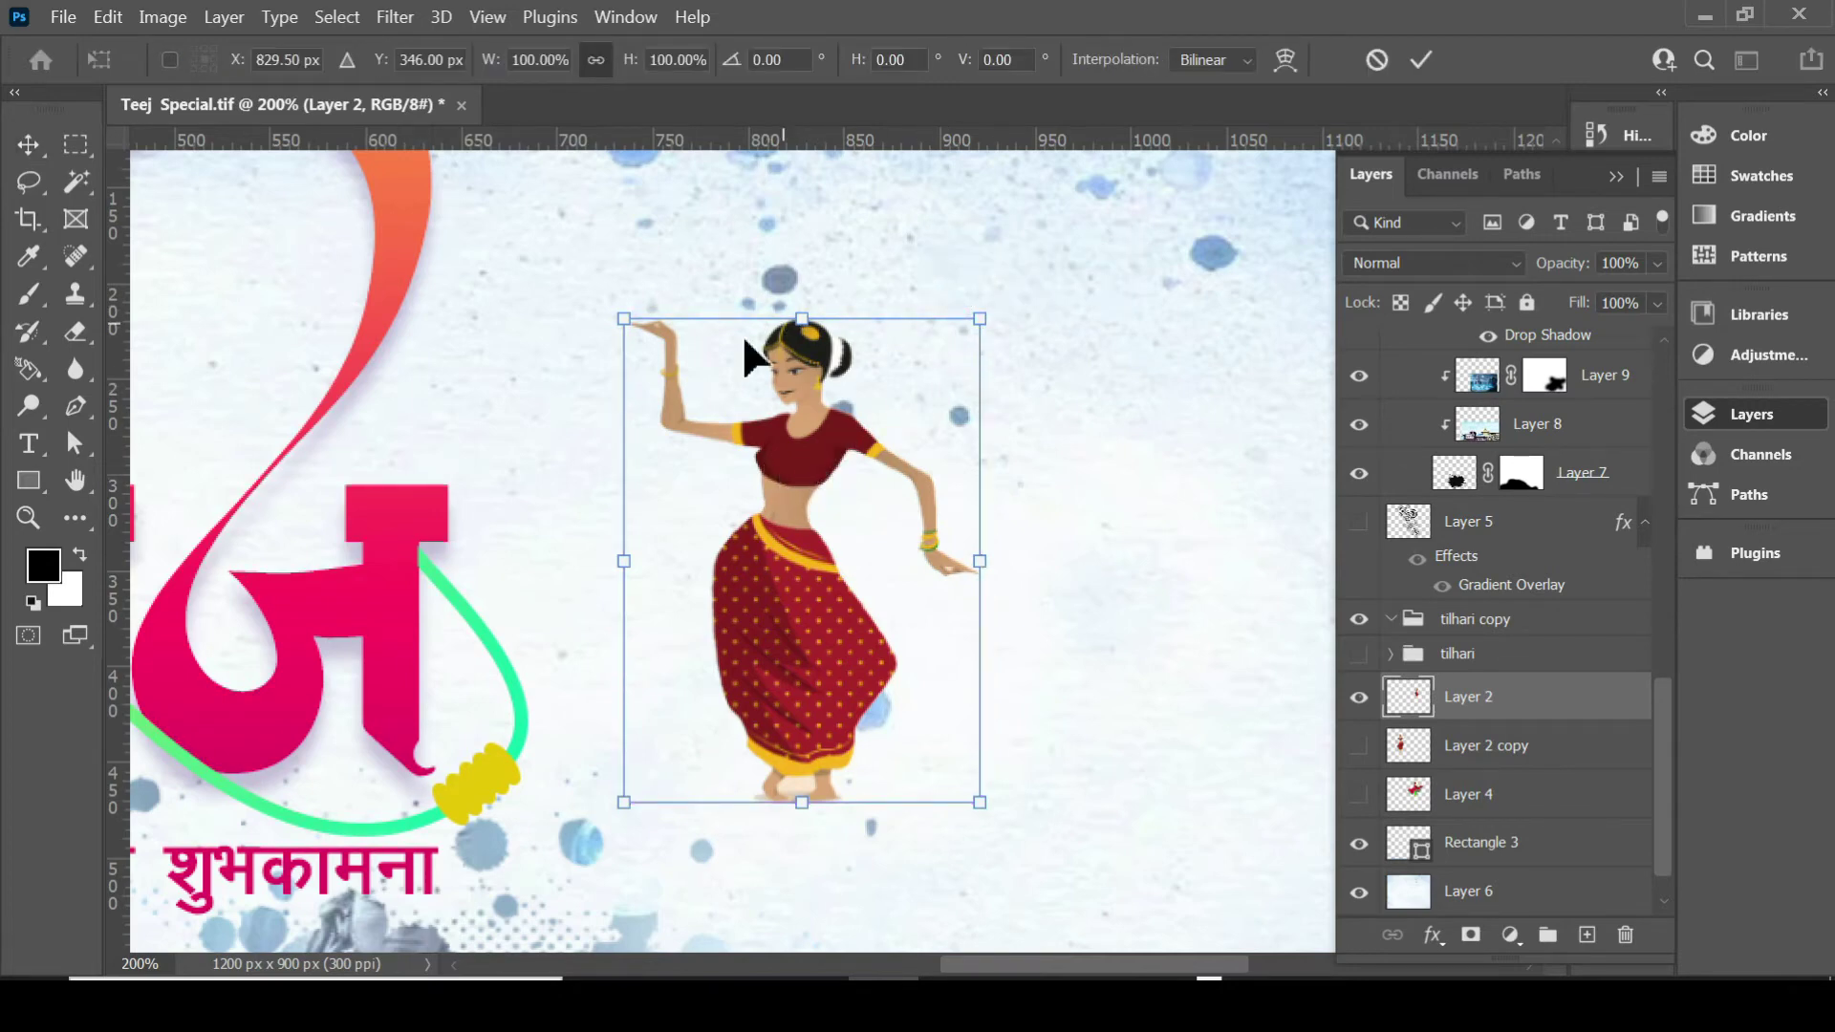
key(Return)
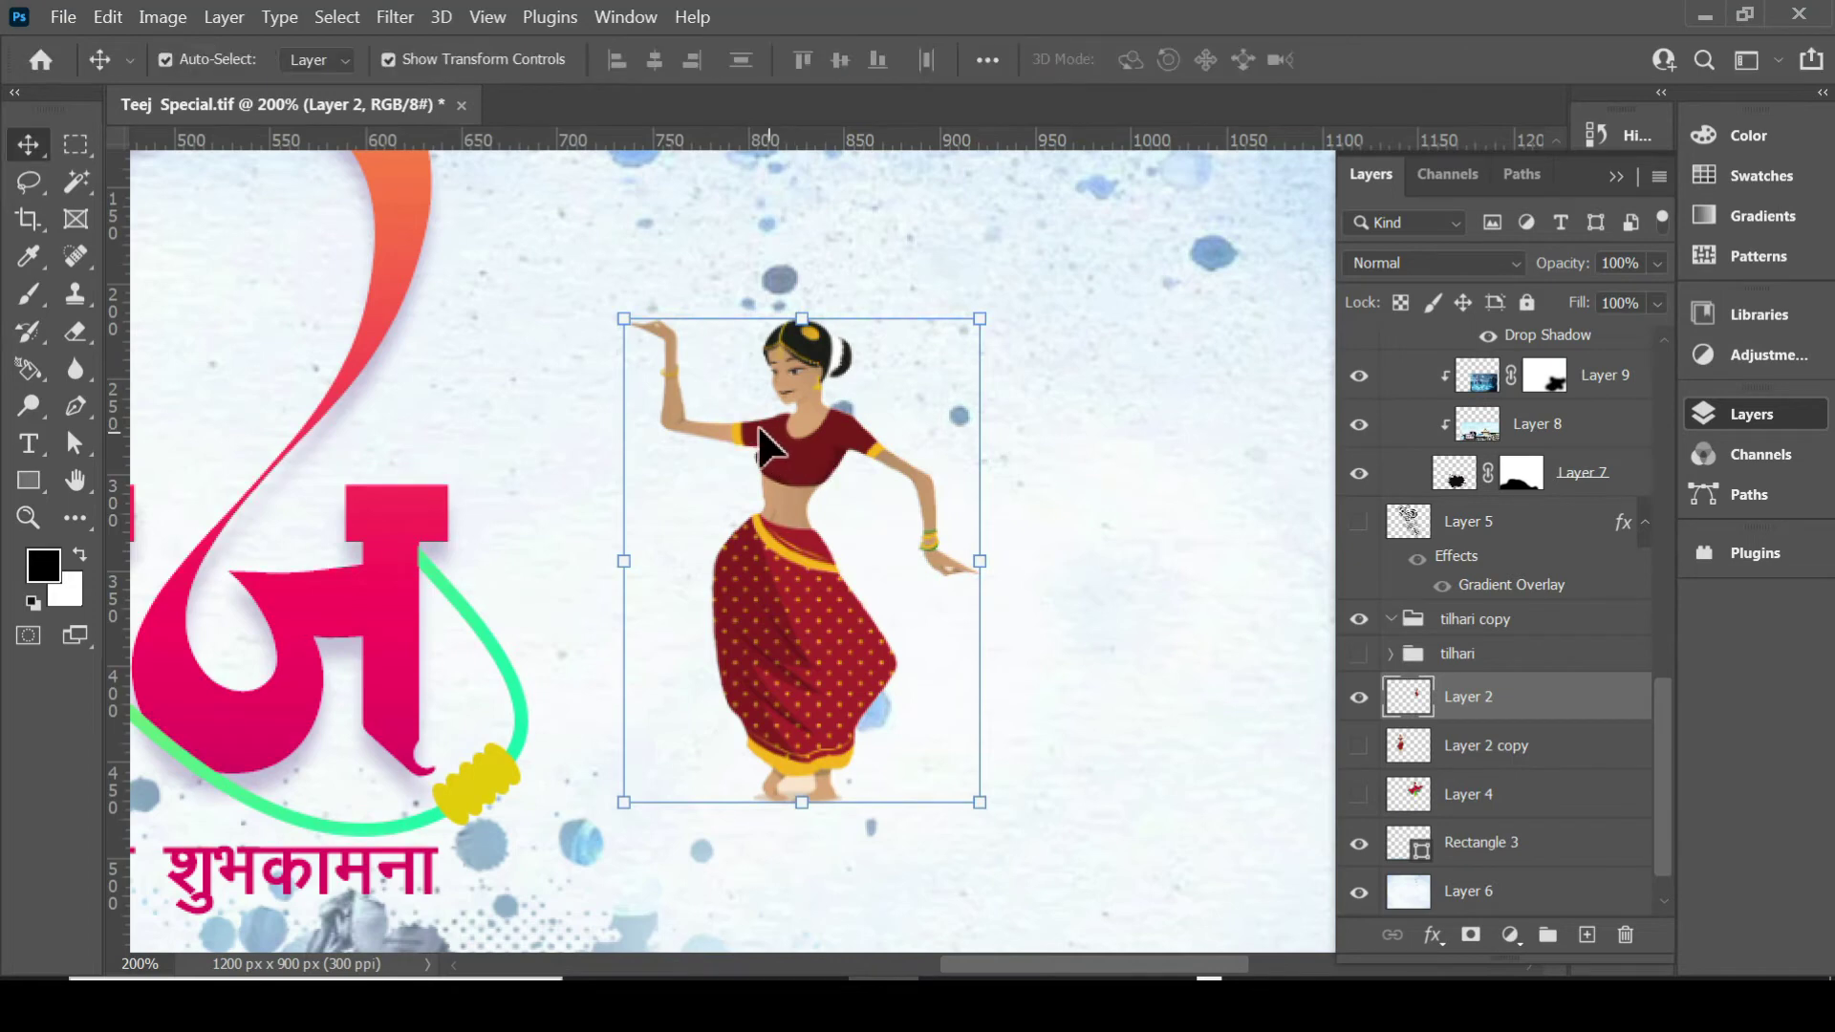
click(404, 57)
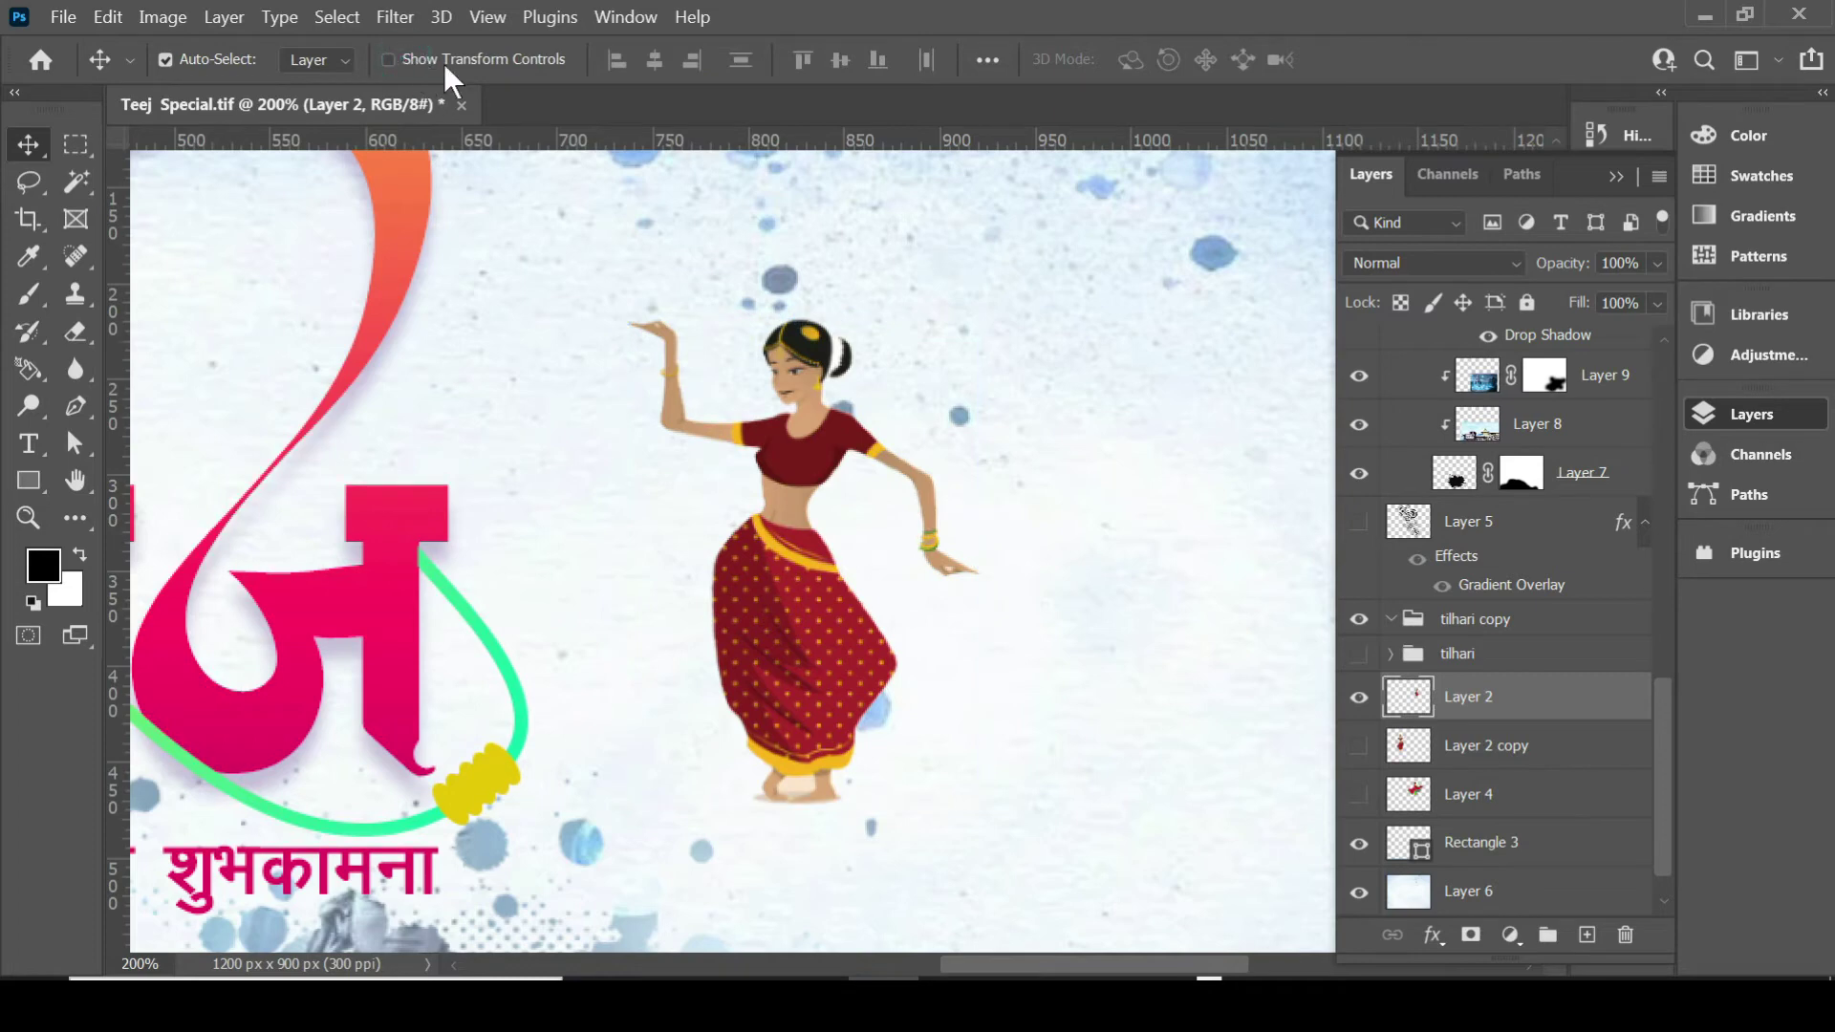
drag(856, 499, 774, 470)
key(ctrl+t)
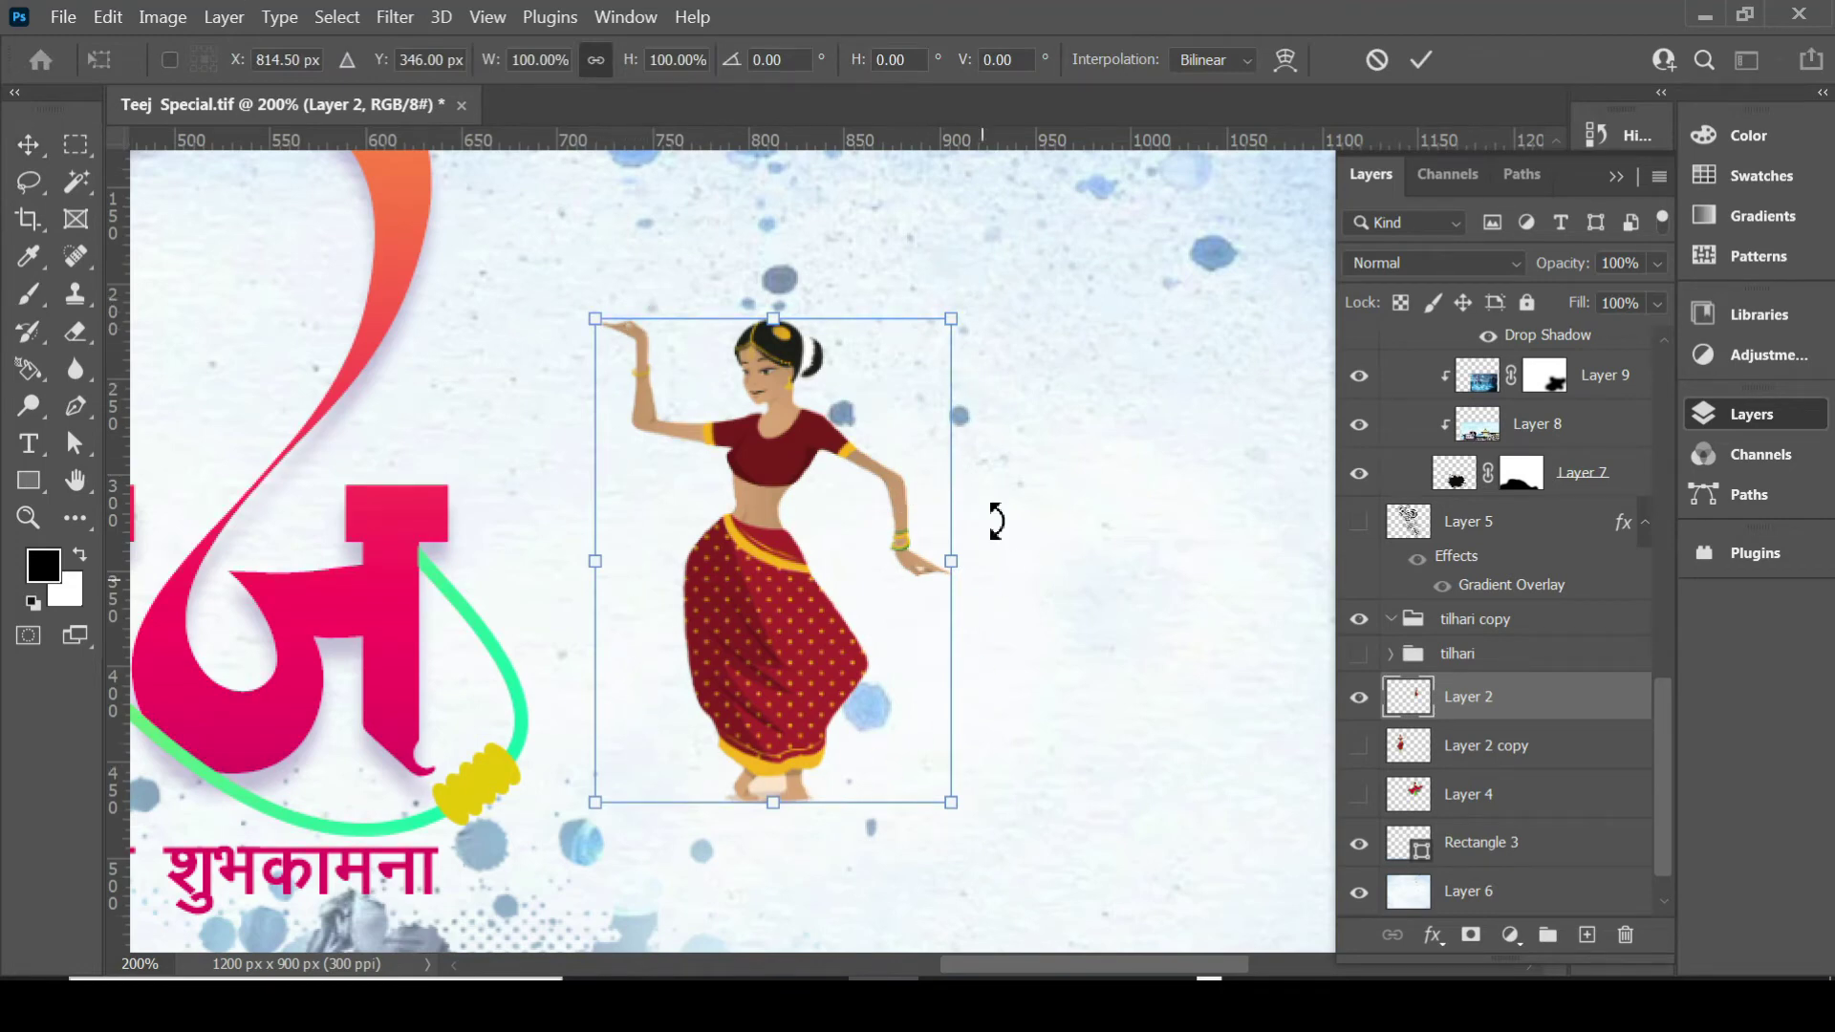
double_click(782, 562)
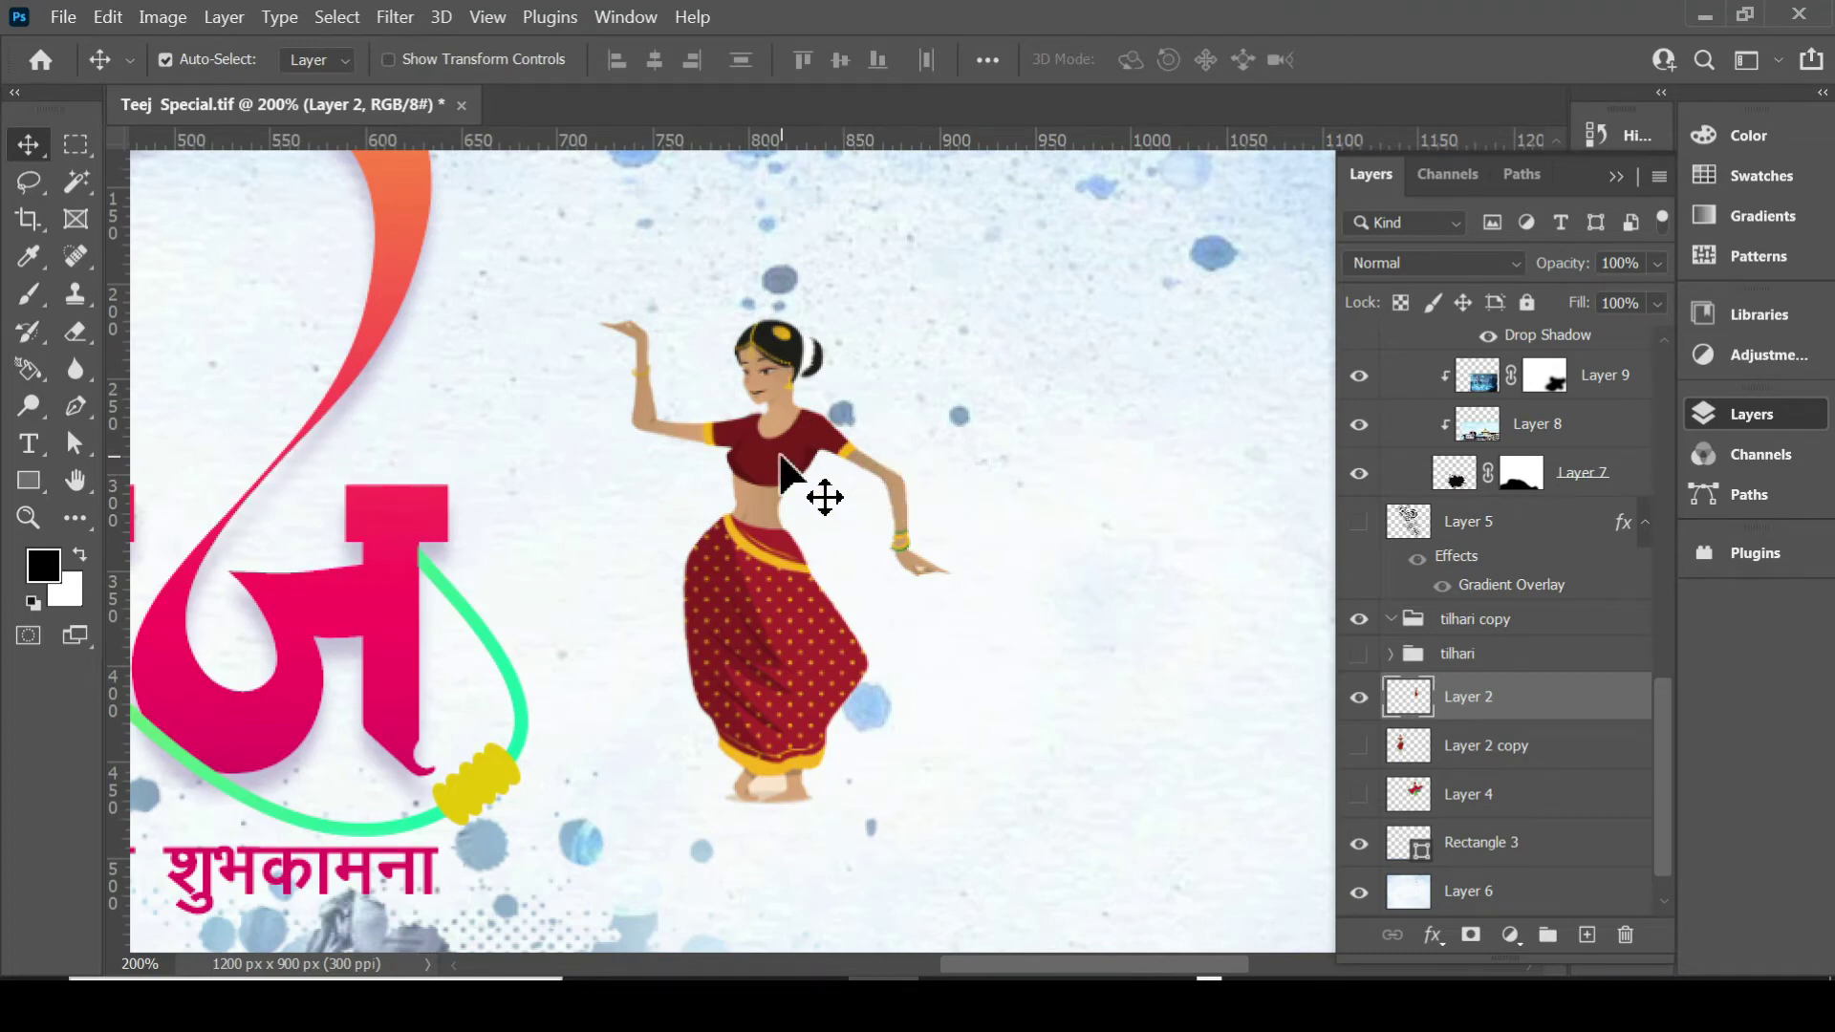
click(404, 58)
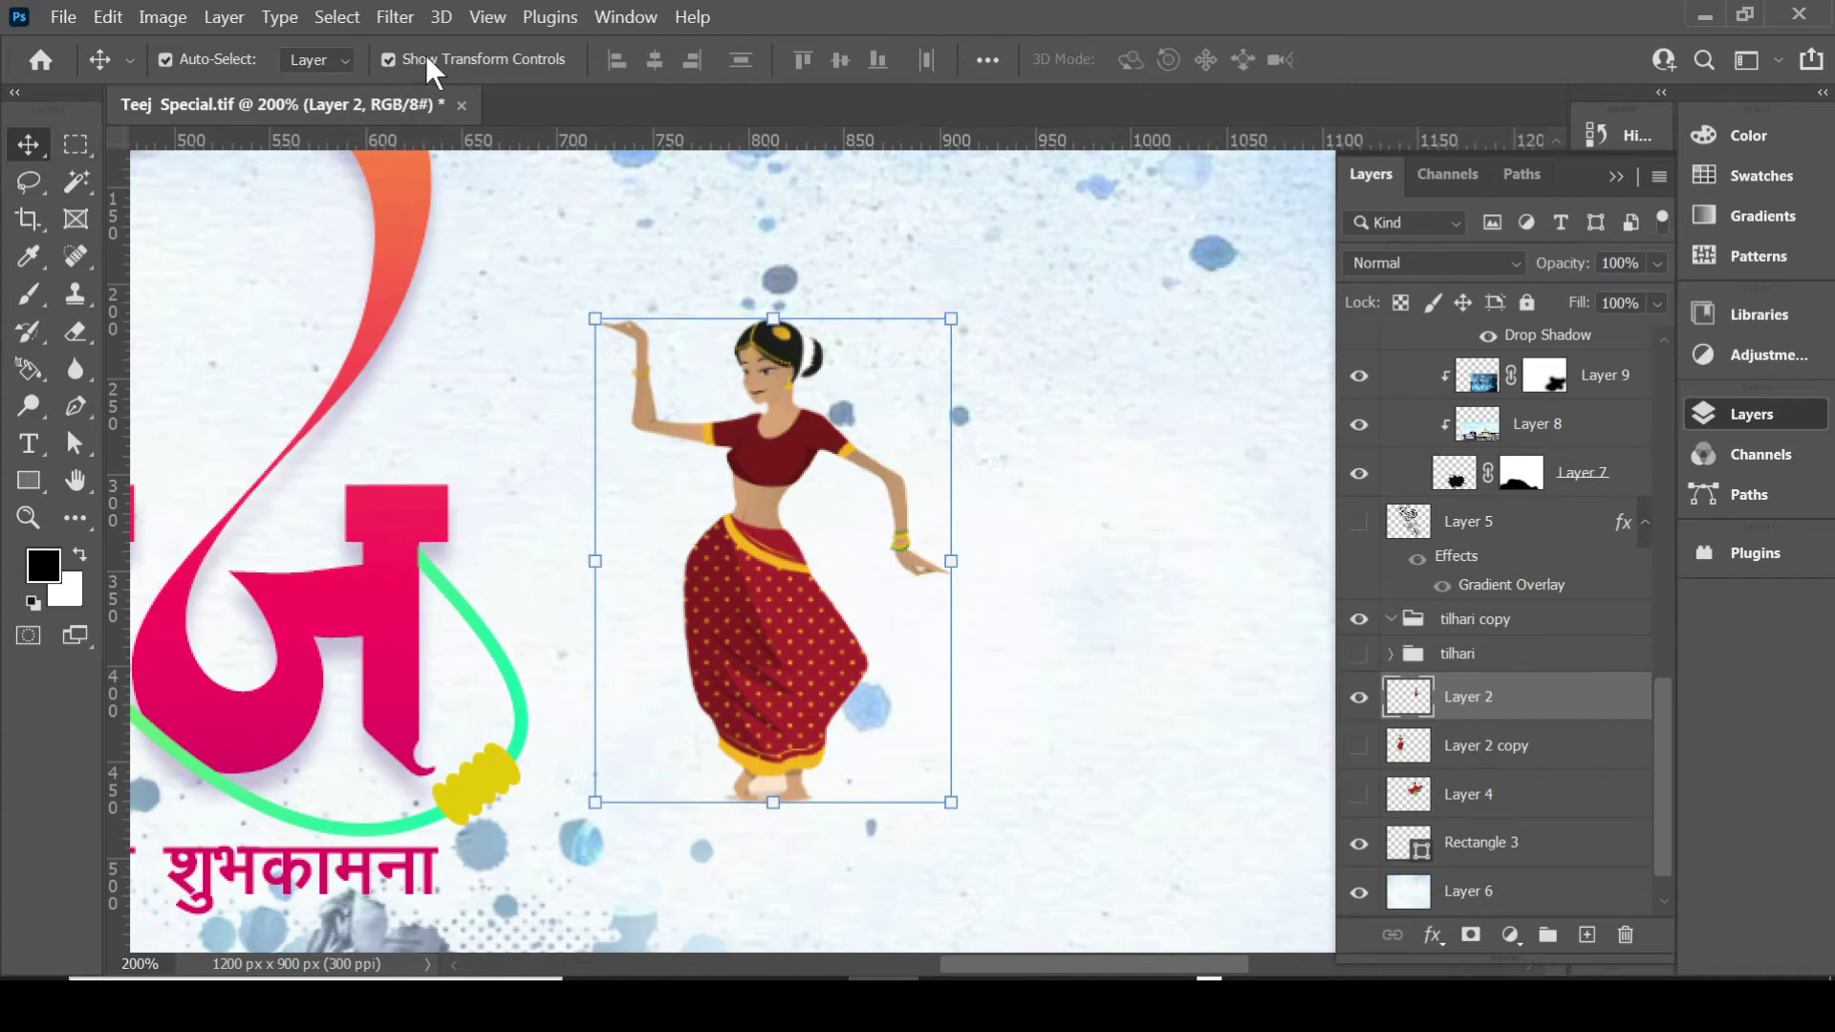
click(730, 492)
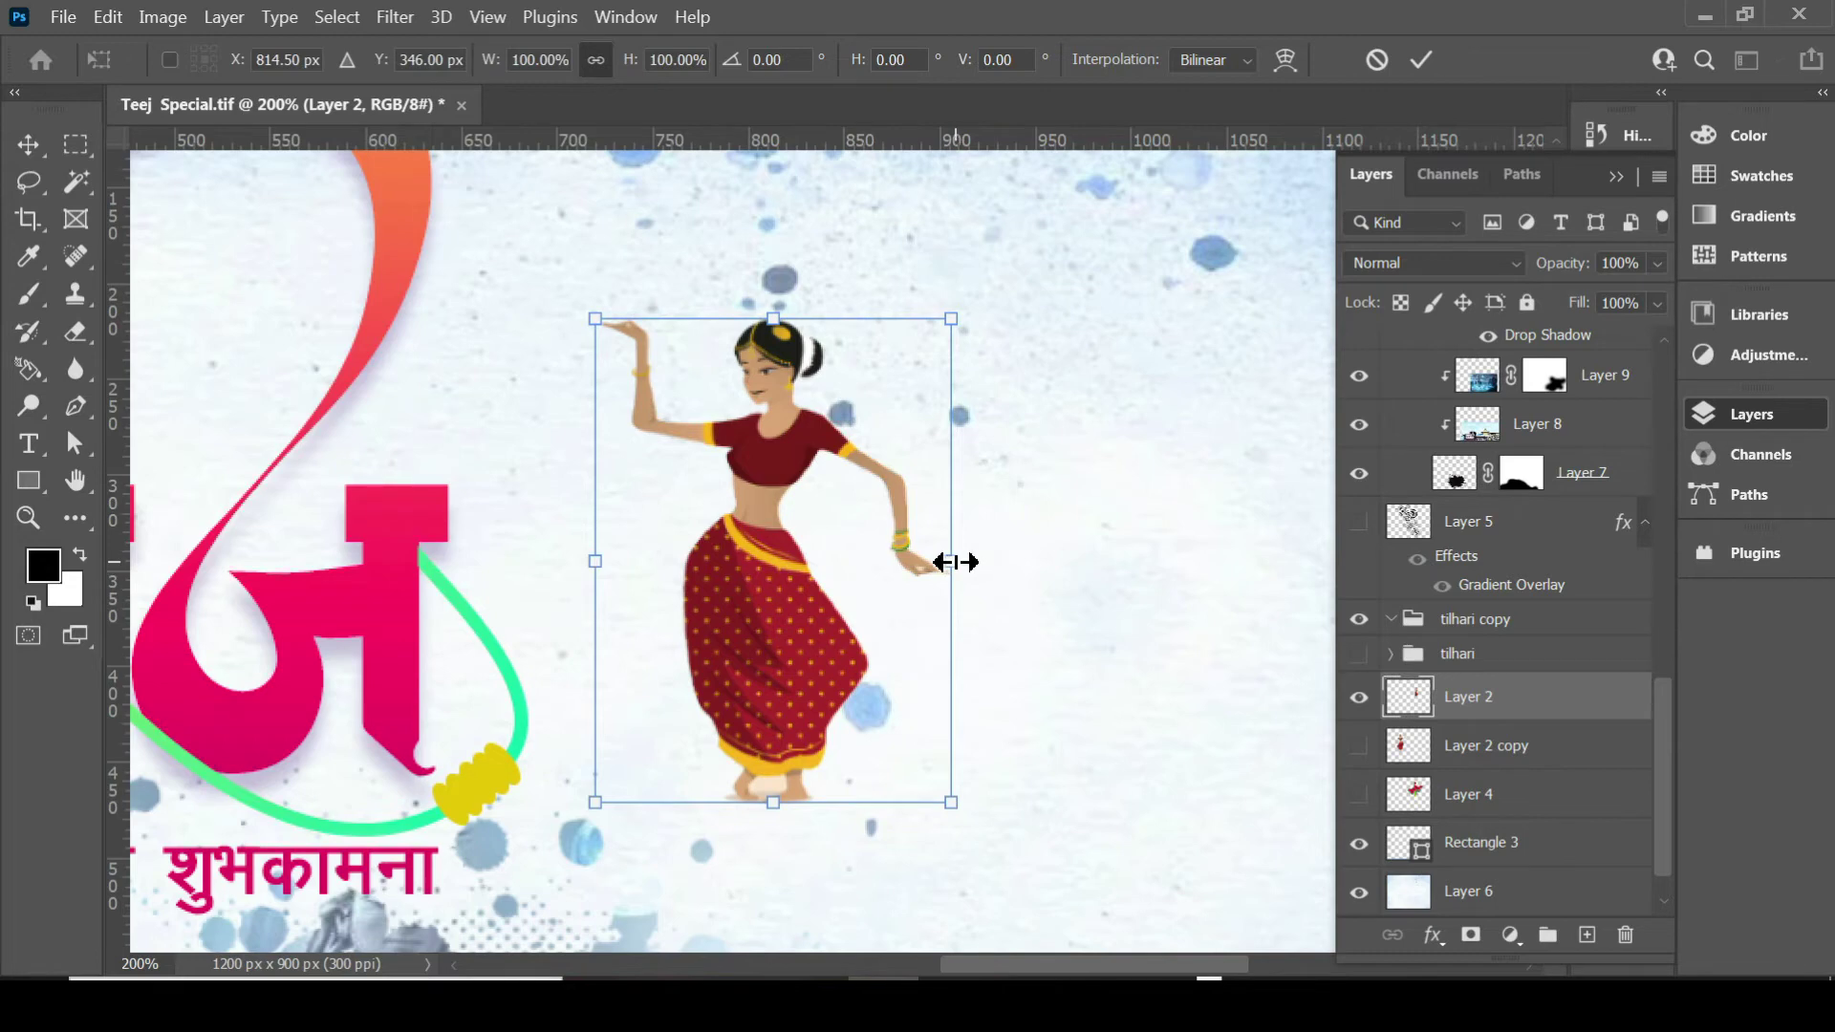
drag(956, 563, 960, 572)
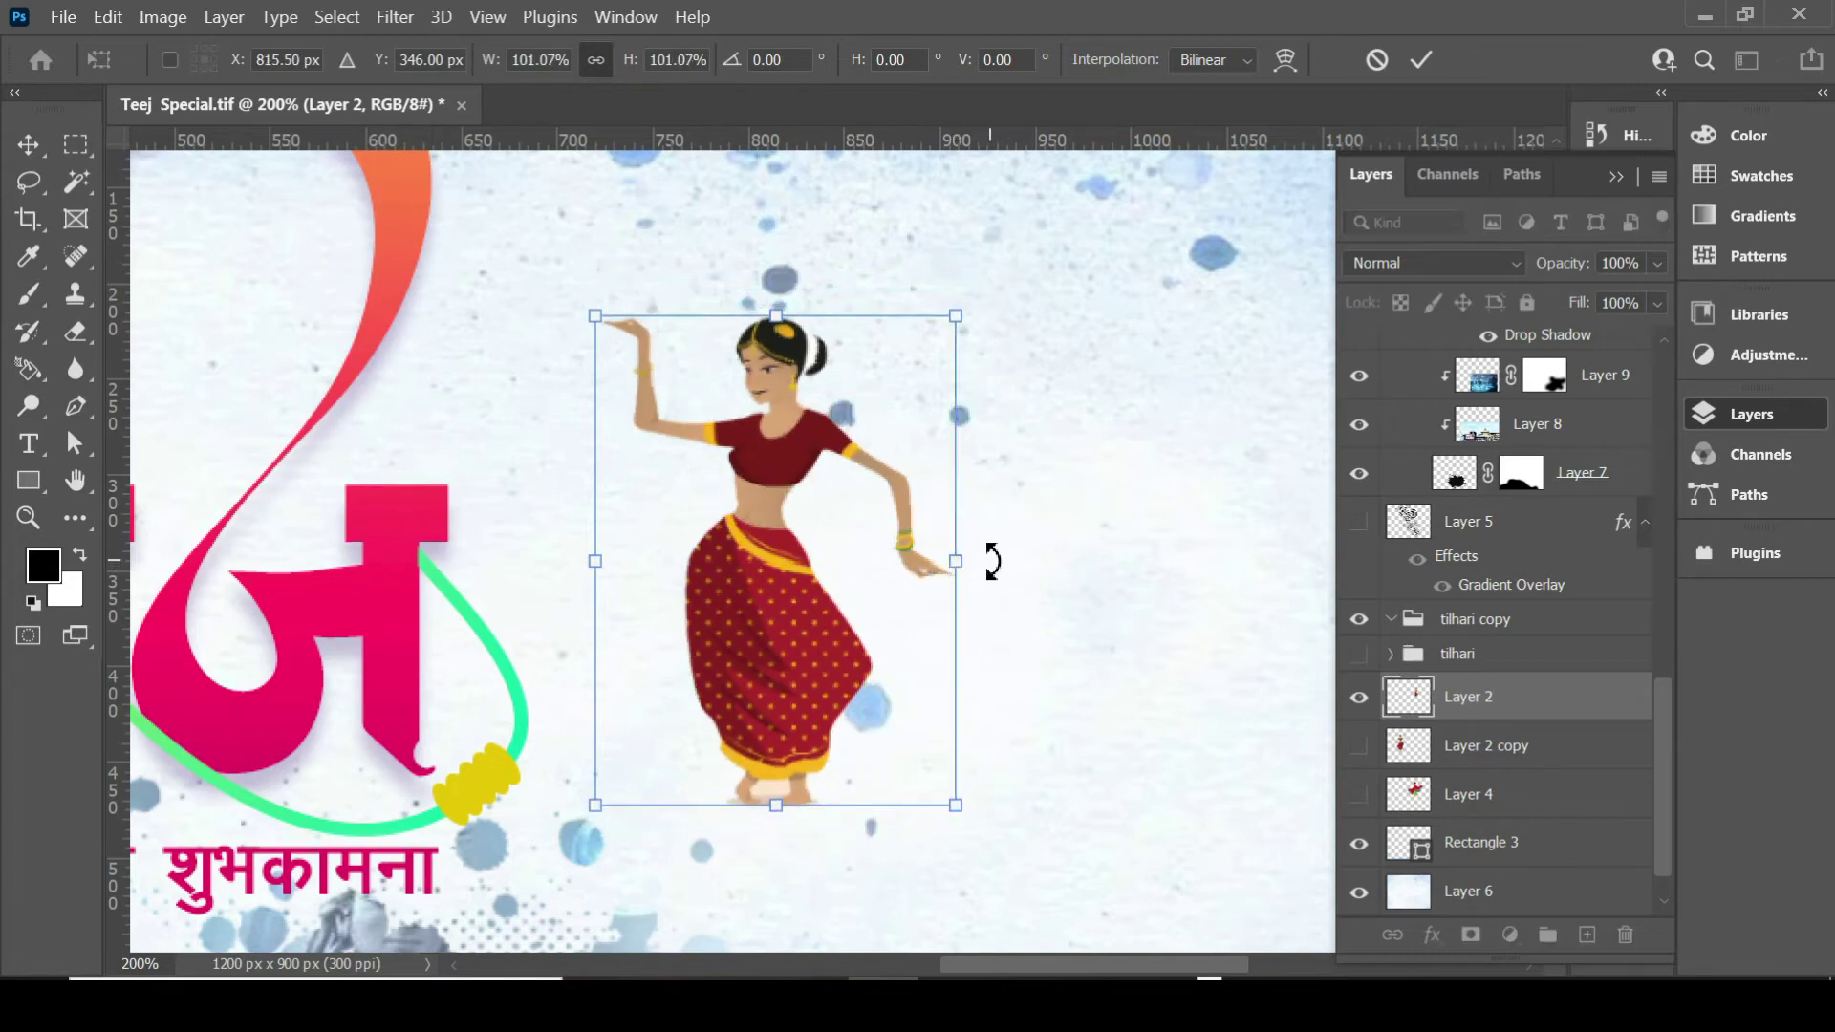
drag(993, 562, 1007, 554)
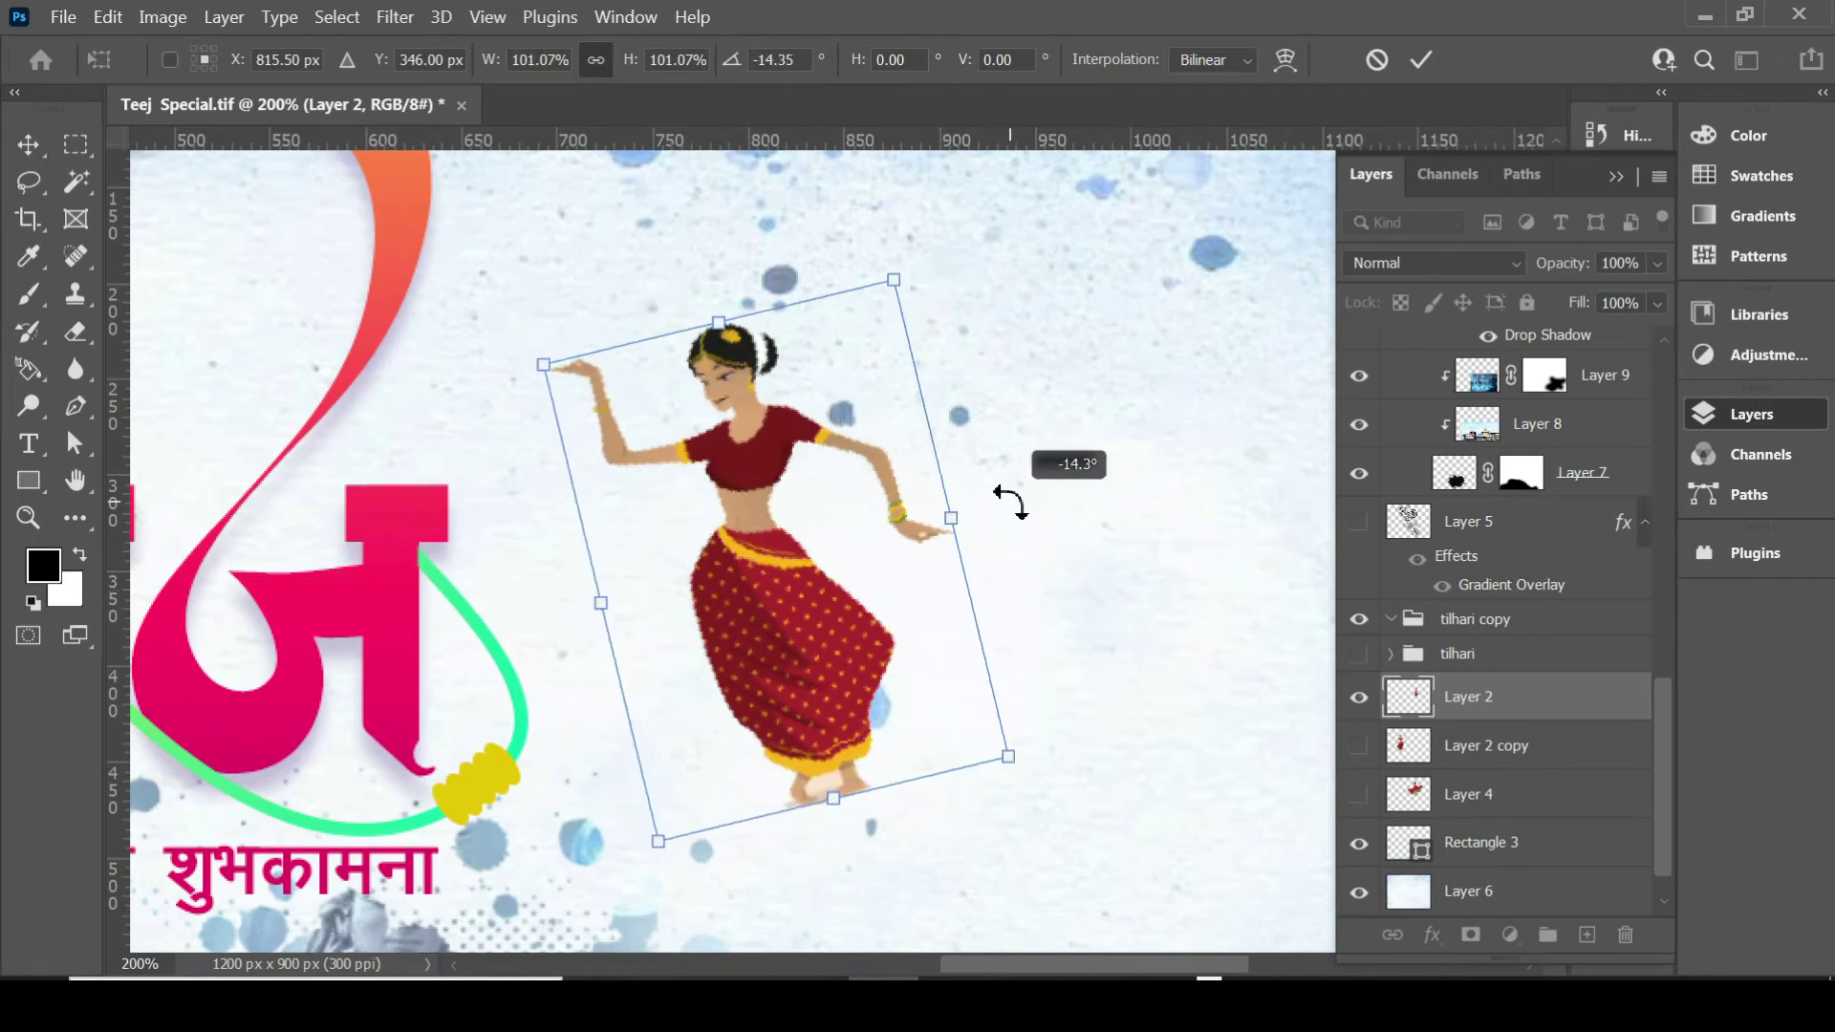
drag(1007, 554, 1011, 495)
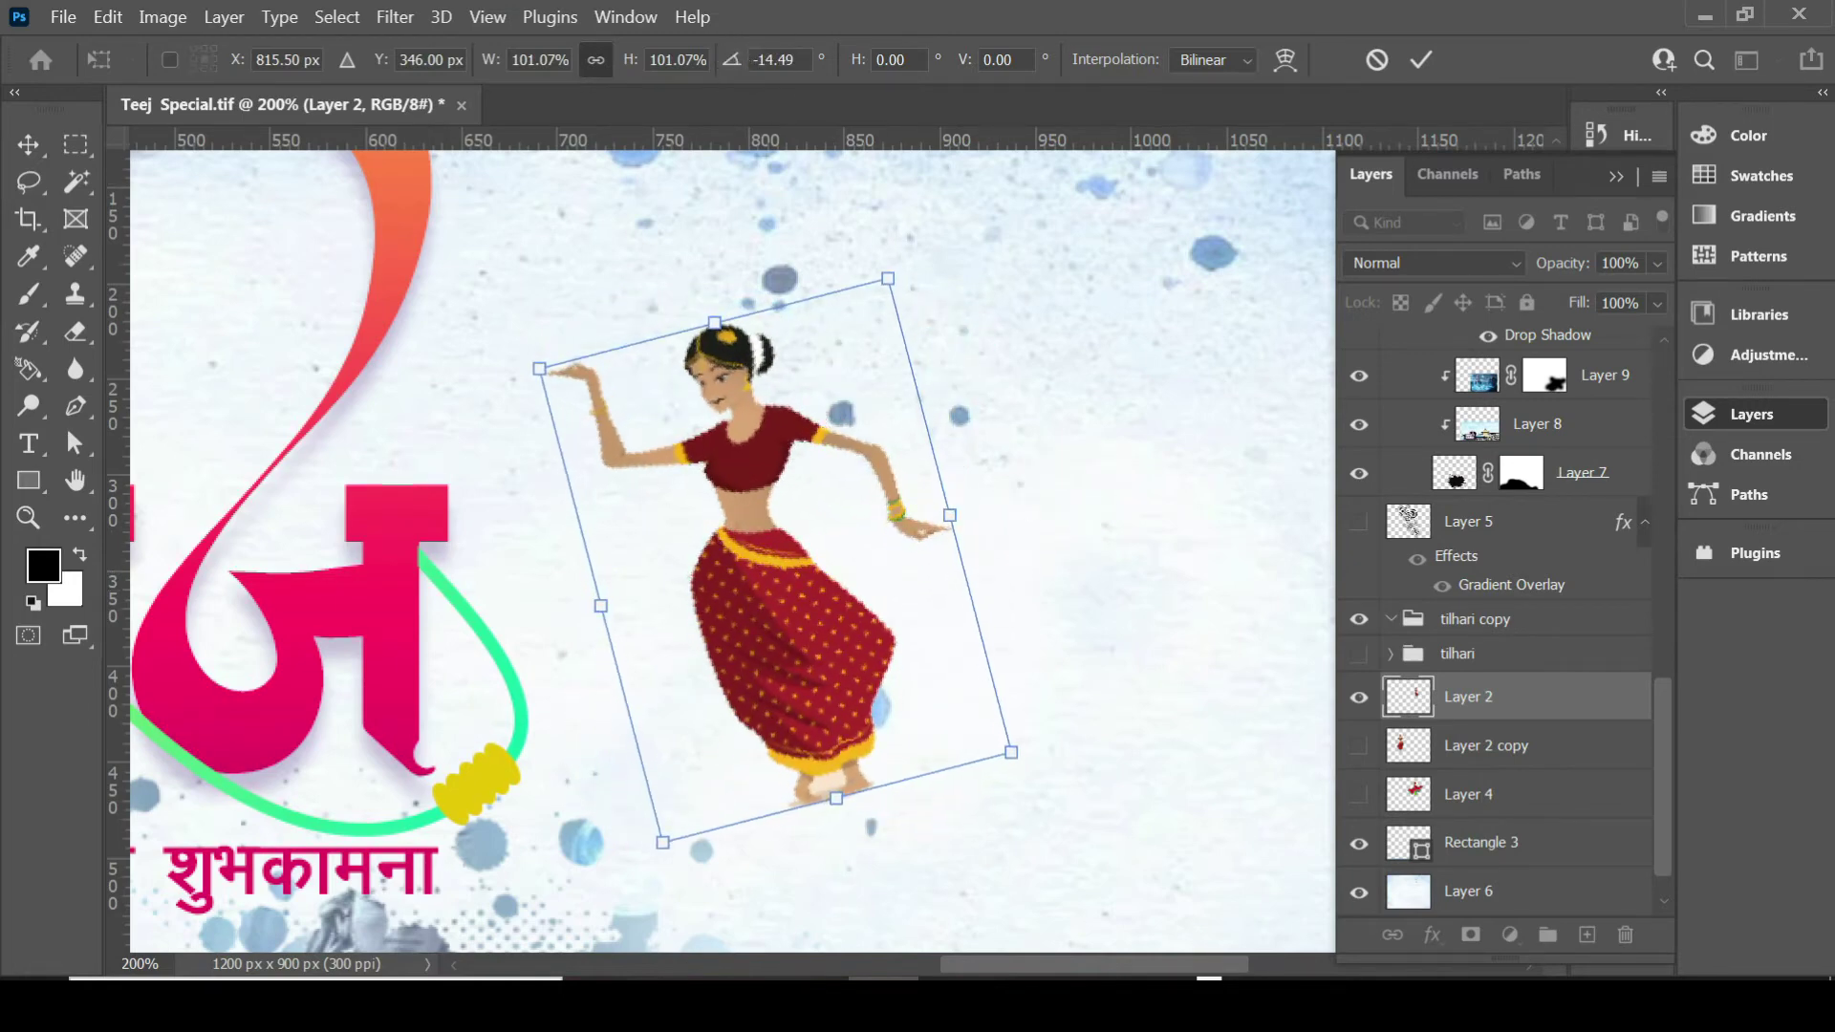
click(774, 59)
mouse_move(920, 271)
mouse_down()
mouse_move(957, 406)
mouse_move(926, 291)
mouse_move(815, 287)
mouse_move(909, 335)
mouse_move(927, 495)
mouse_move(832, 398)
mouse_move(801, 395)
mouse_move(934, 471)
mouse_move(934, 369)
mouse_up()
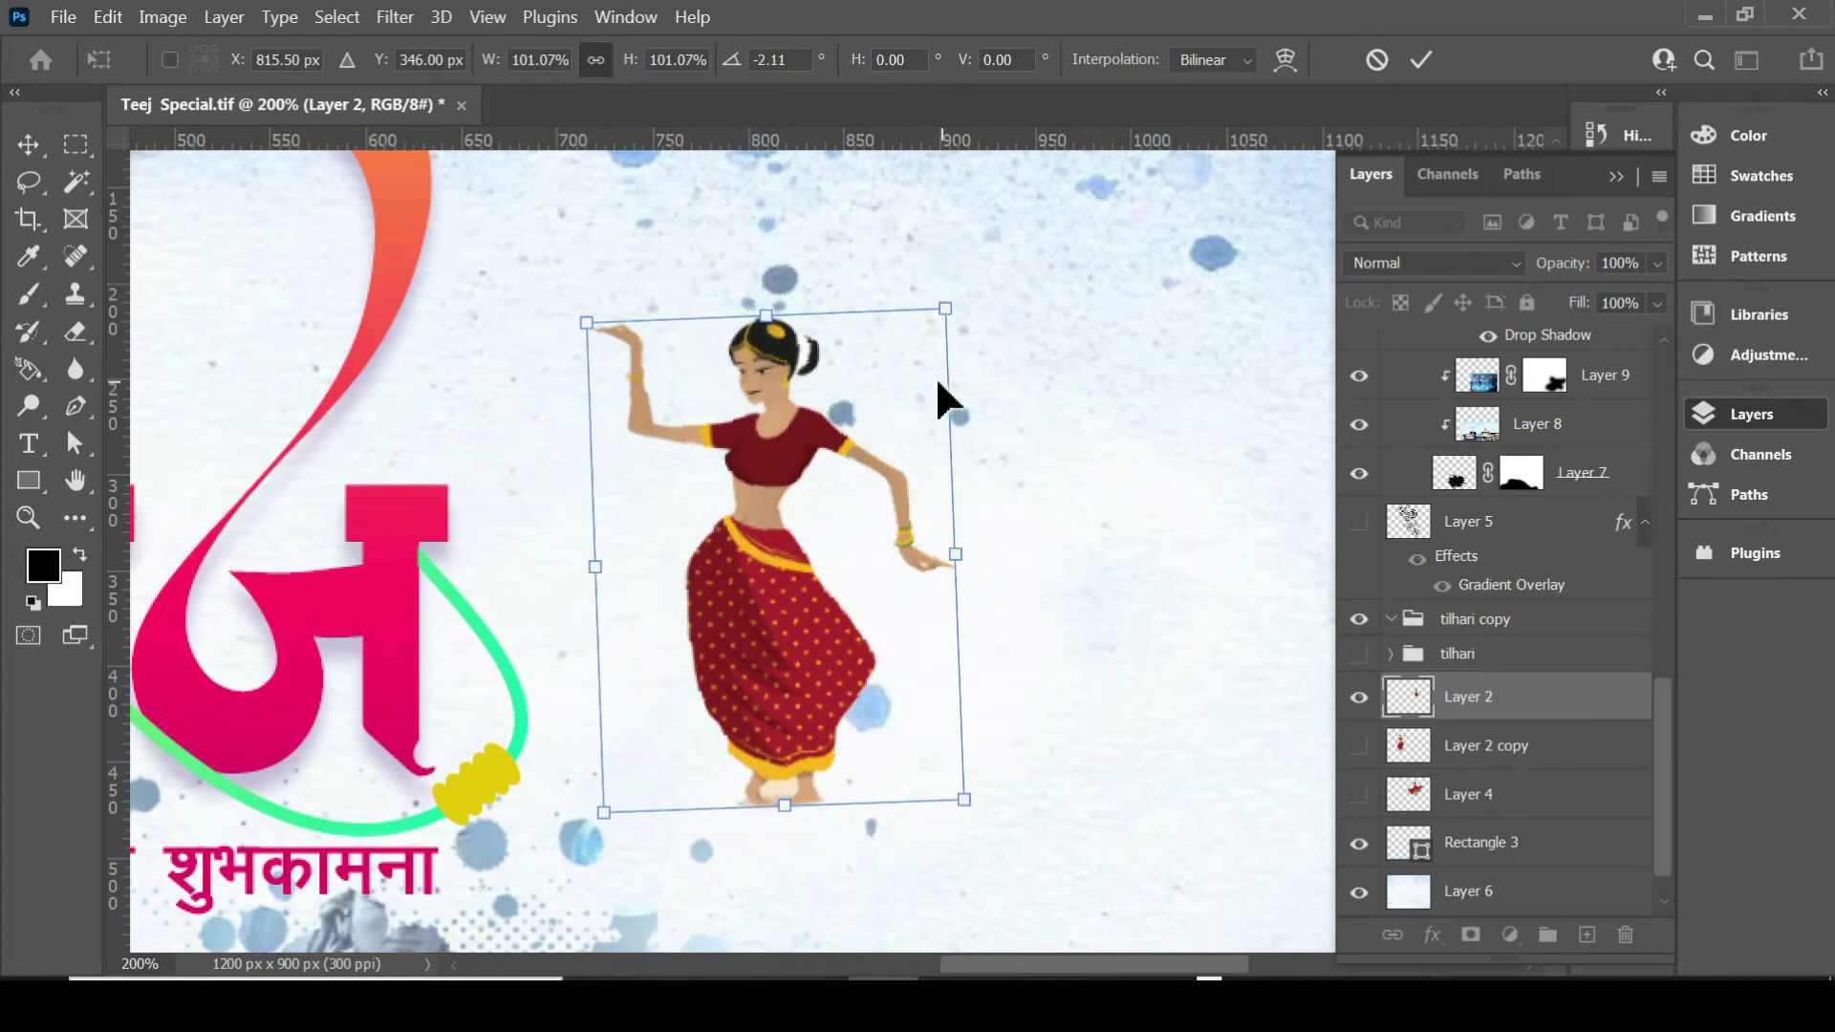
mouse_move(975, 299)
mouse_down()
mouse_move(989, 306)
mouse_move(943, 255)
mouse_move(856, 254)
mouse_move(860, 270)
mouse_up()
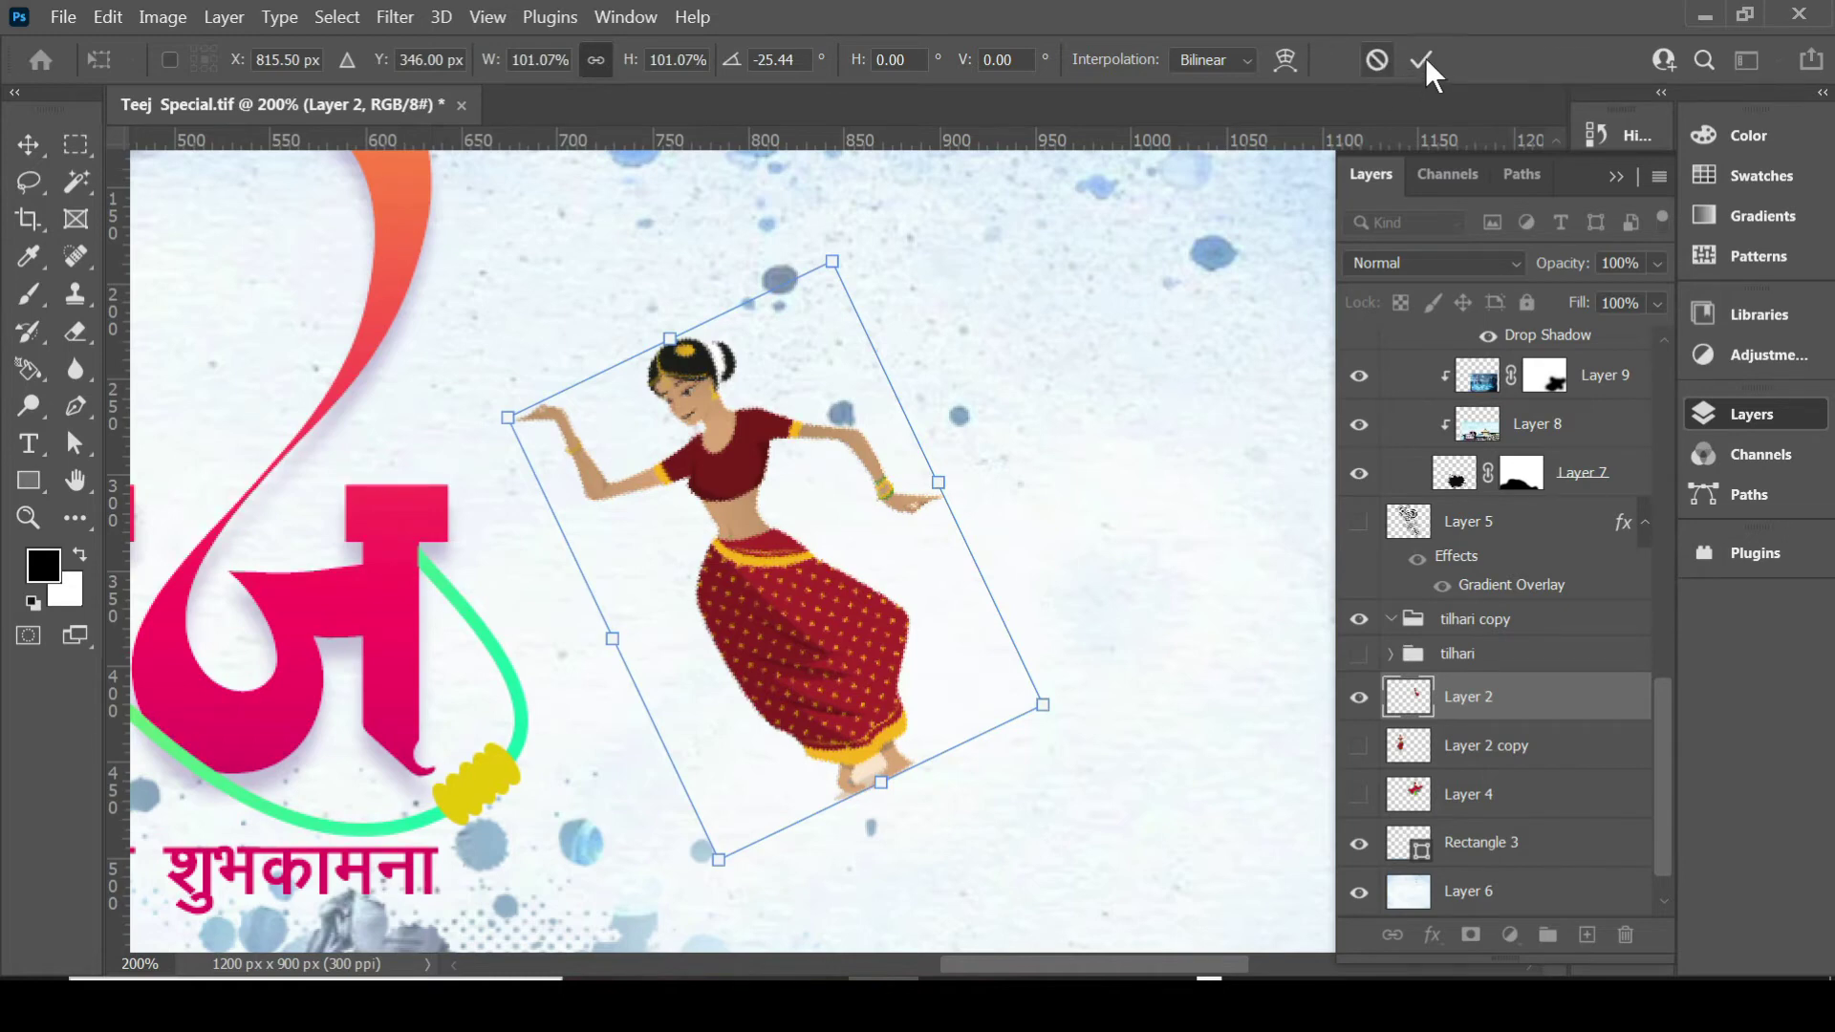
key(Escape)
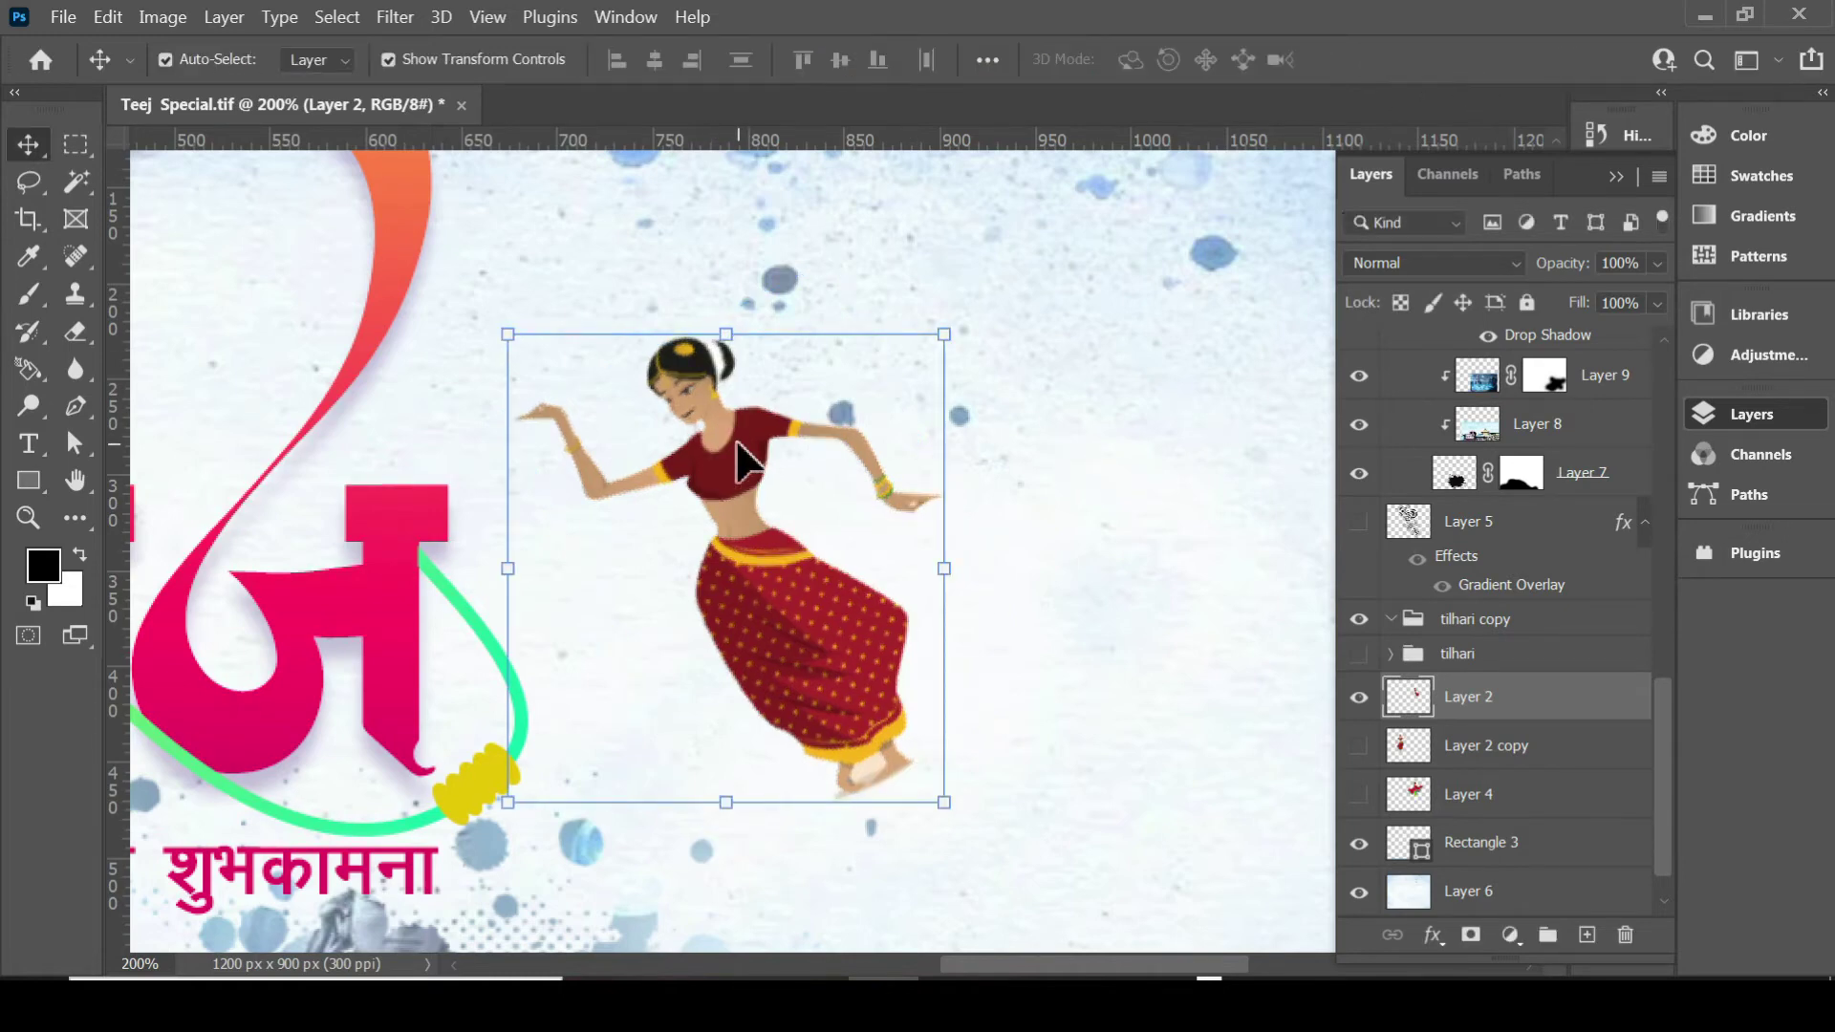
Undo the last change and start a new transform with the reference point shown at centre.
key(ctrl+z)
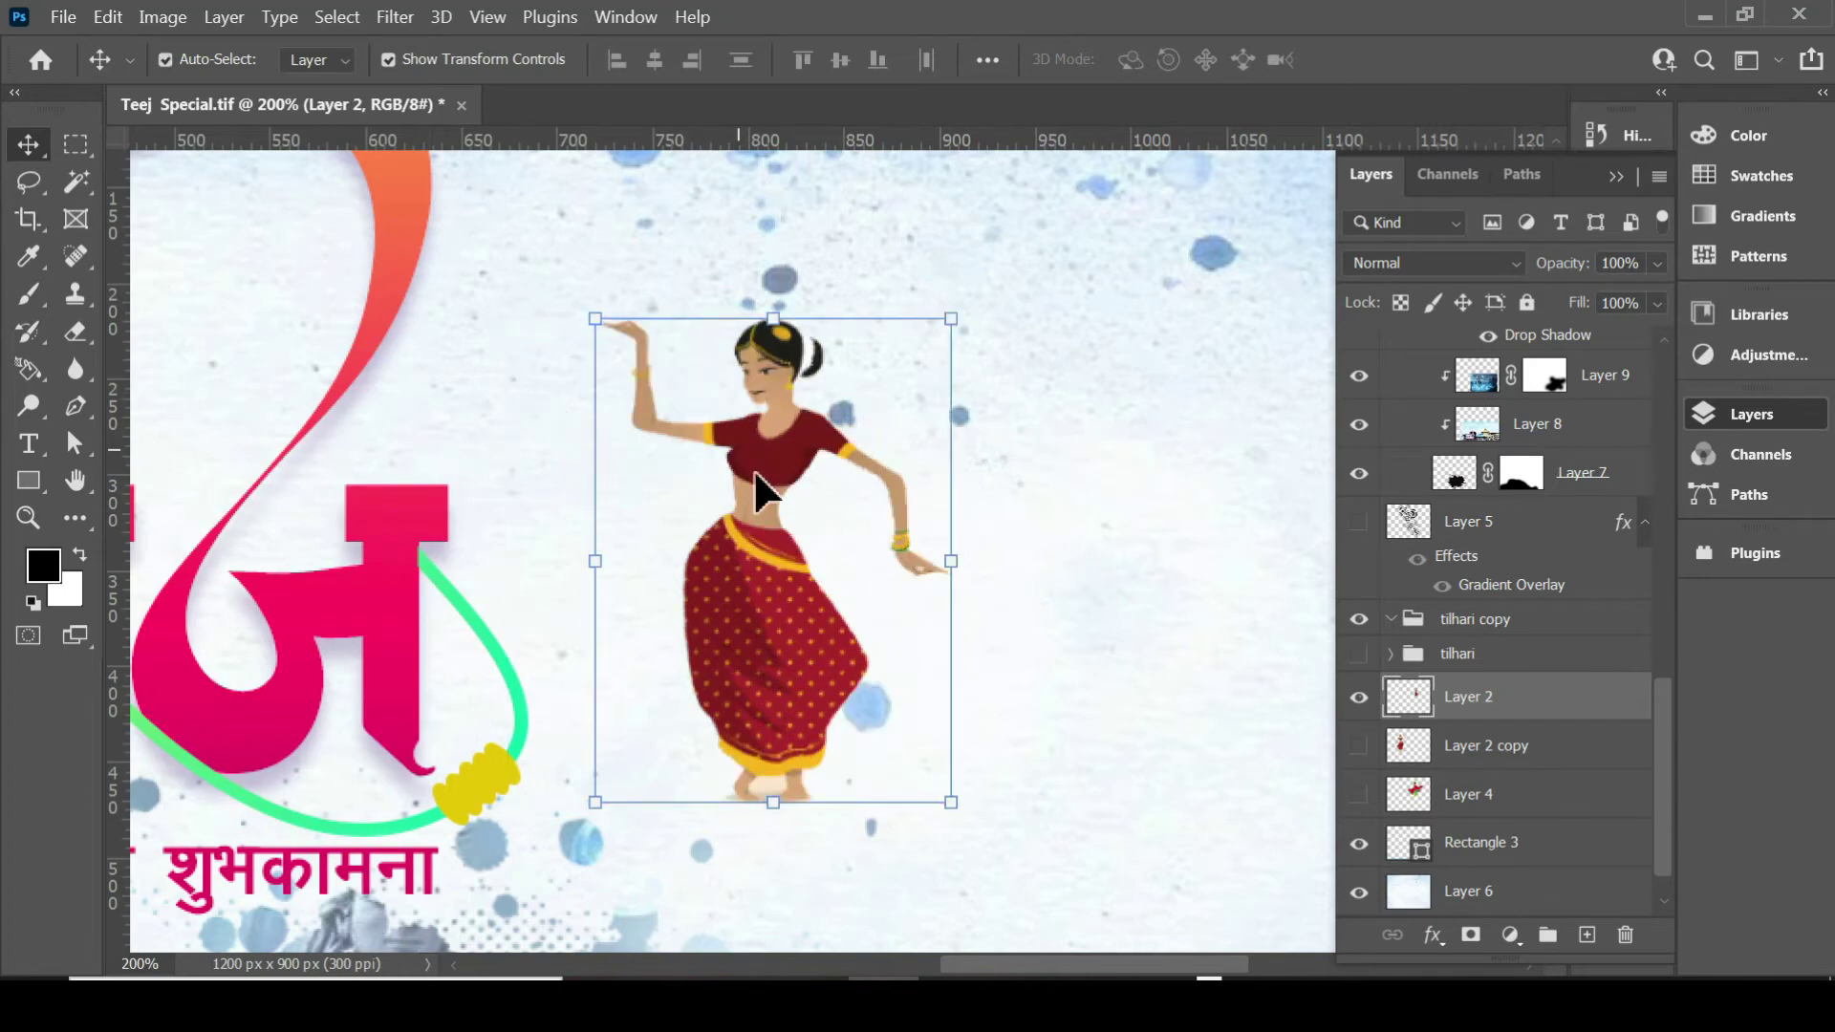
key(ctrl+t)
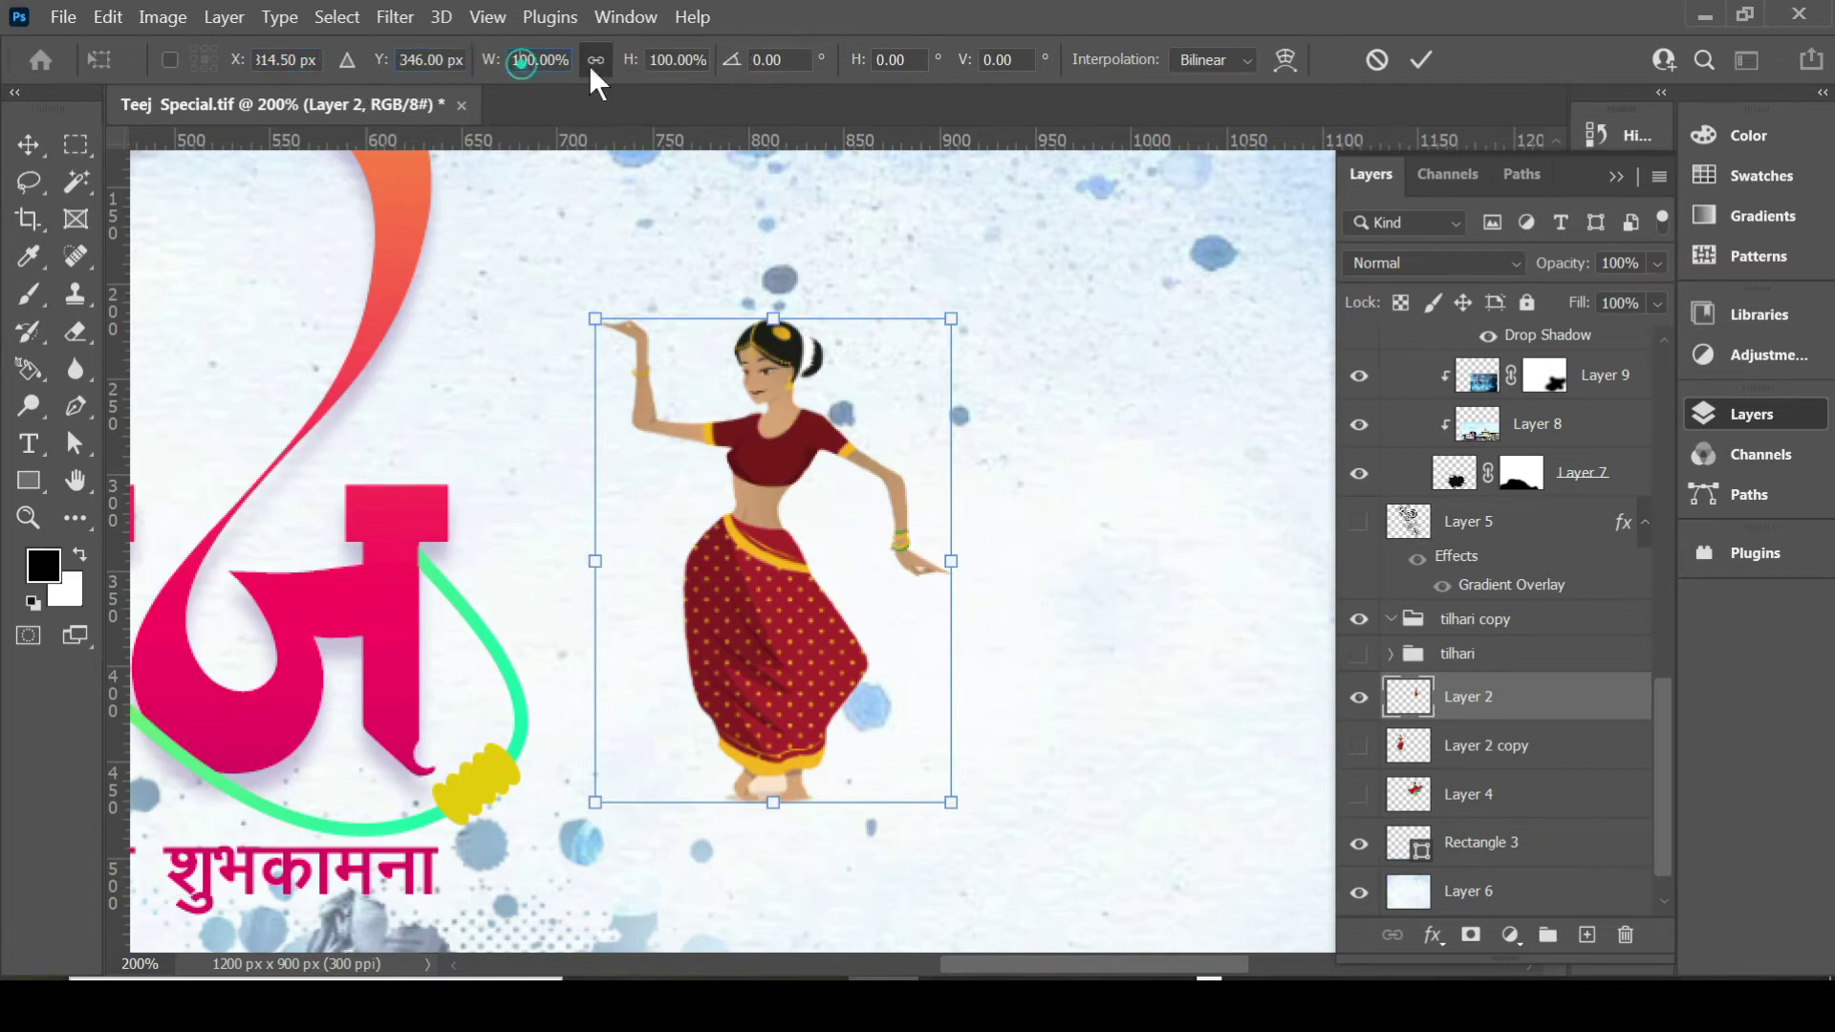
click(660, 60)
click(790, 61)
click(170, 60)
click(171, 60)
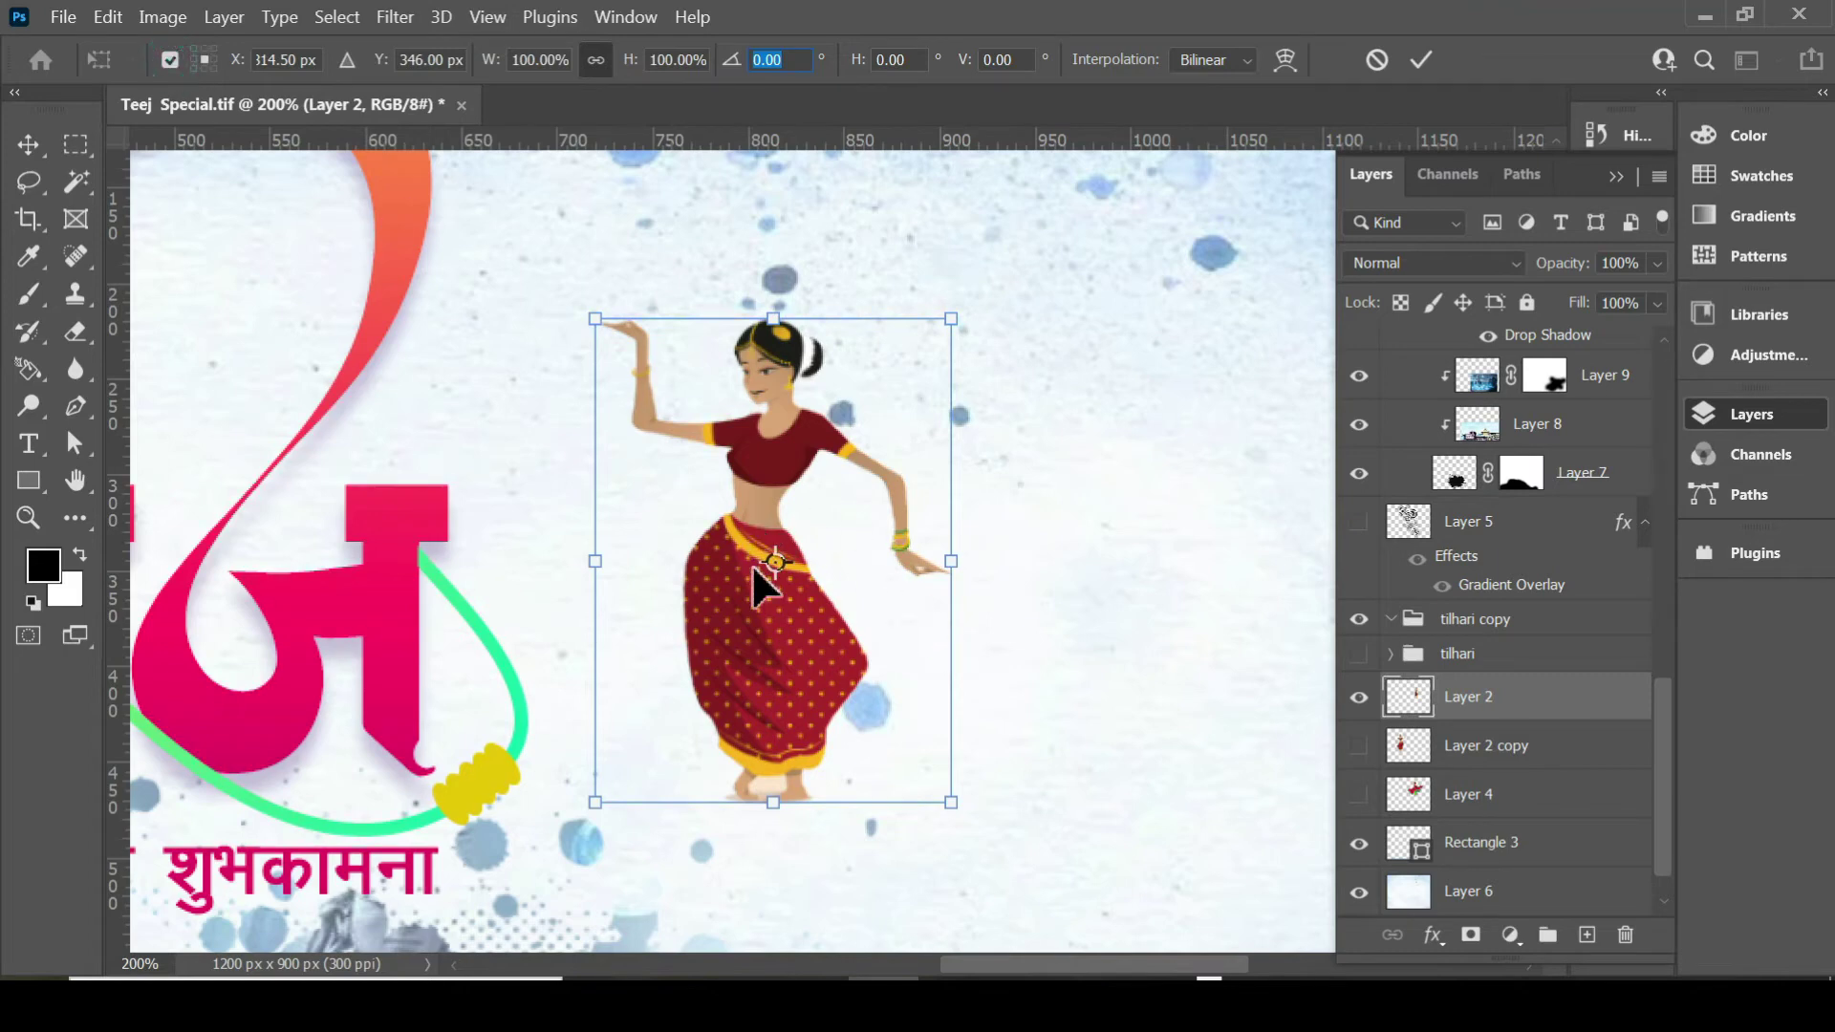
click(169, 60)
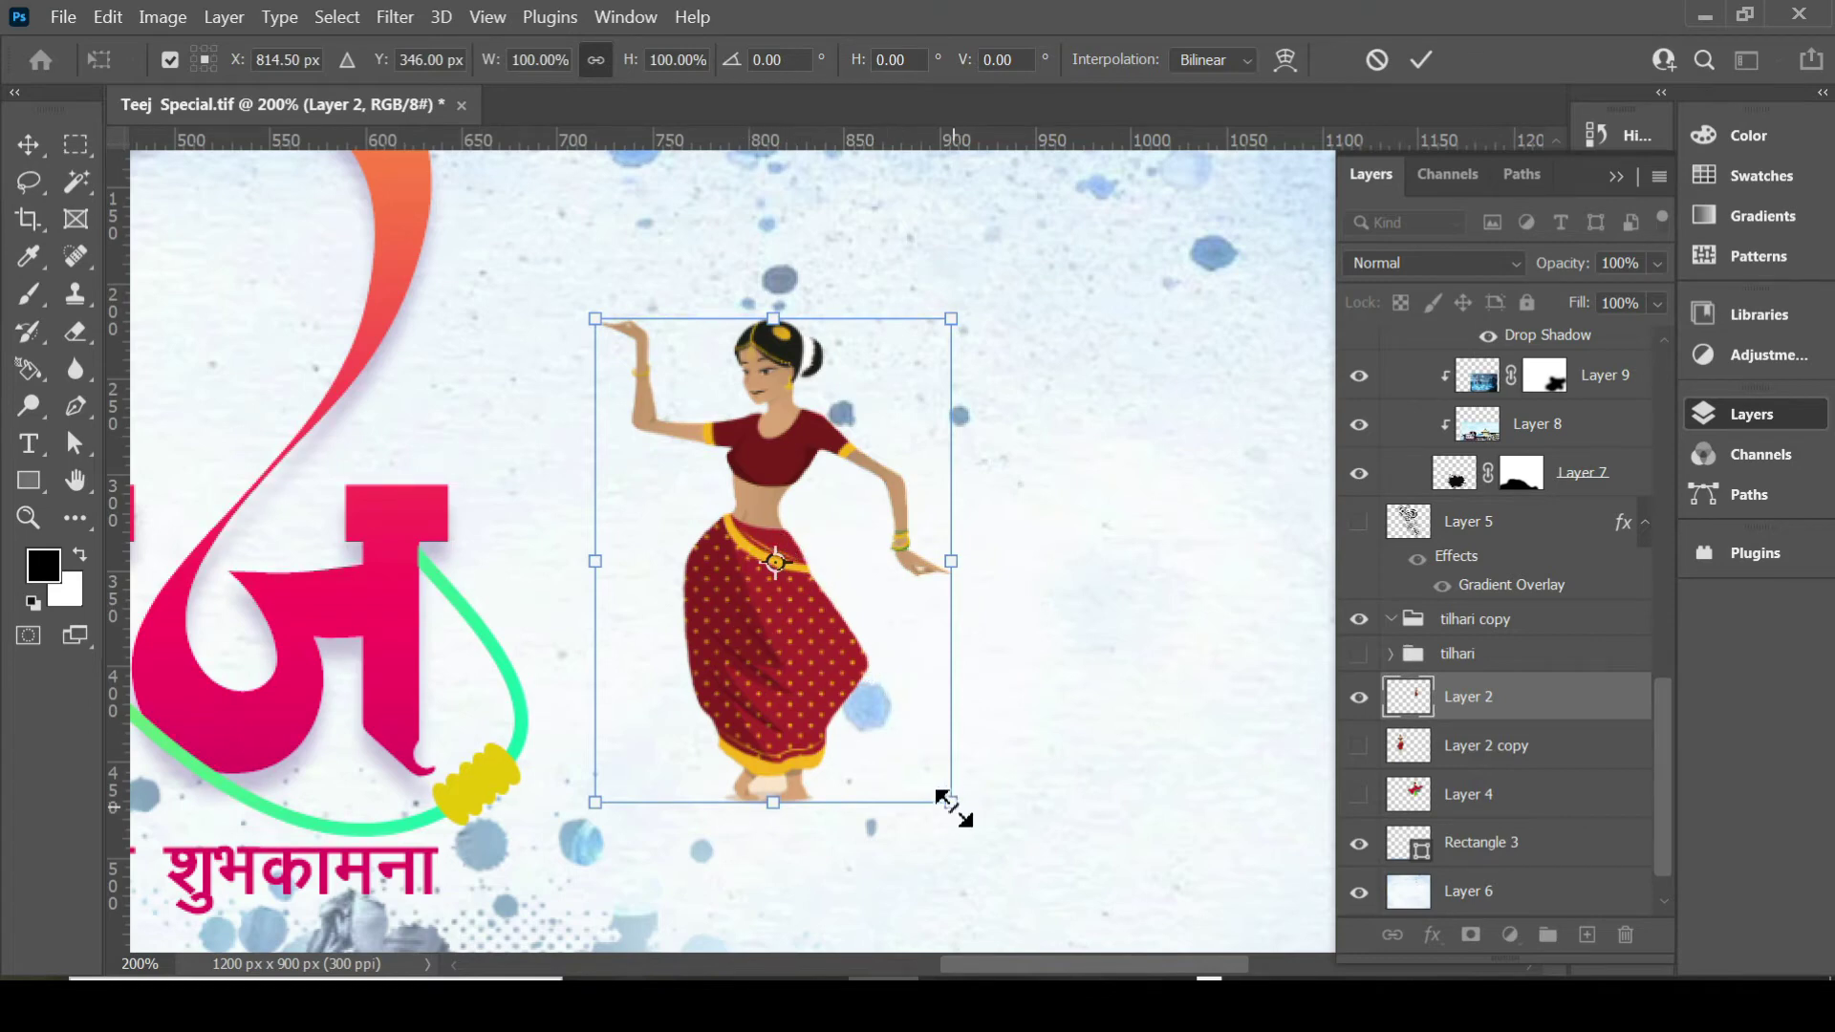
Scale the dancer from her corners while moving the pivot, reaching about 87% size.
mouse_move(953, 809)
mouse_down()
mouse_move(998, 850)
mouse_move(928, 762)
mouse_move(945, 794)
mouse_up()
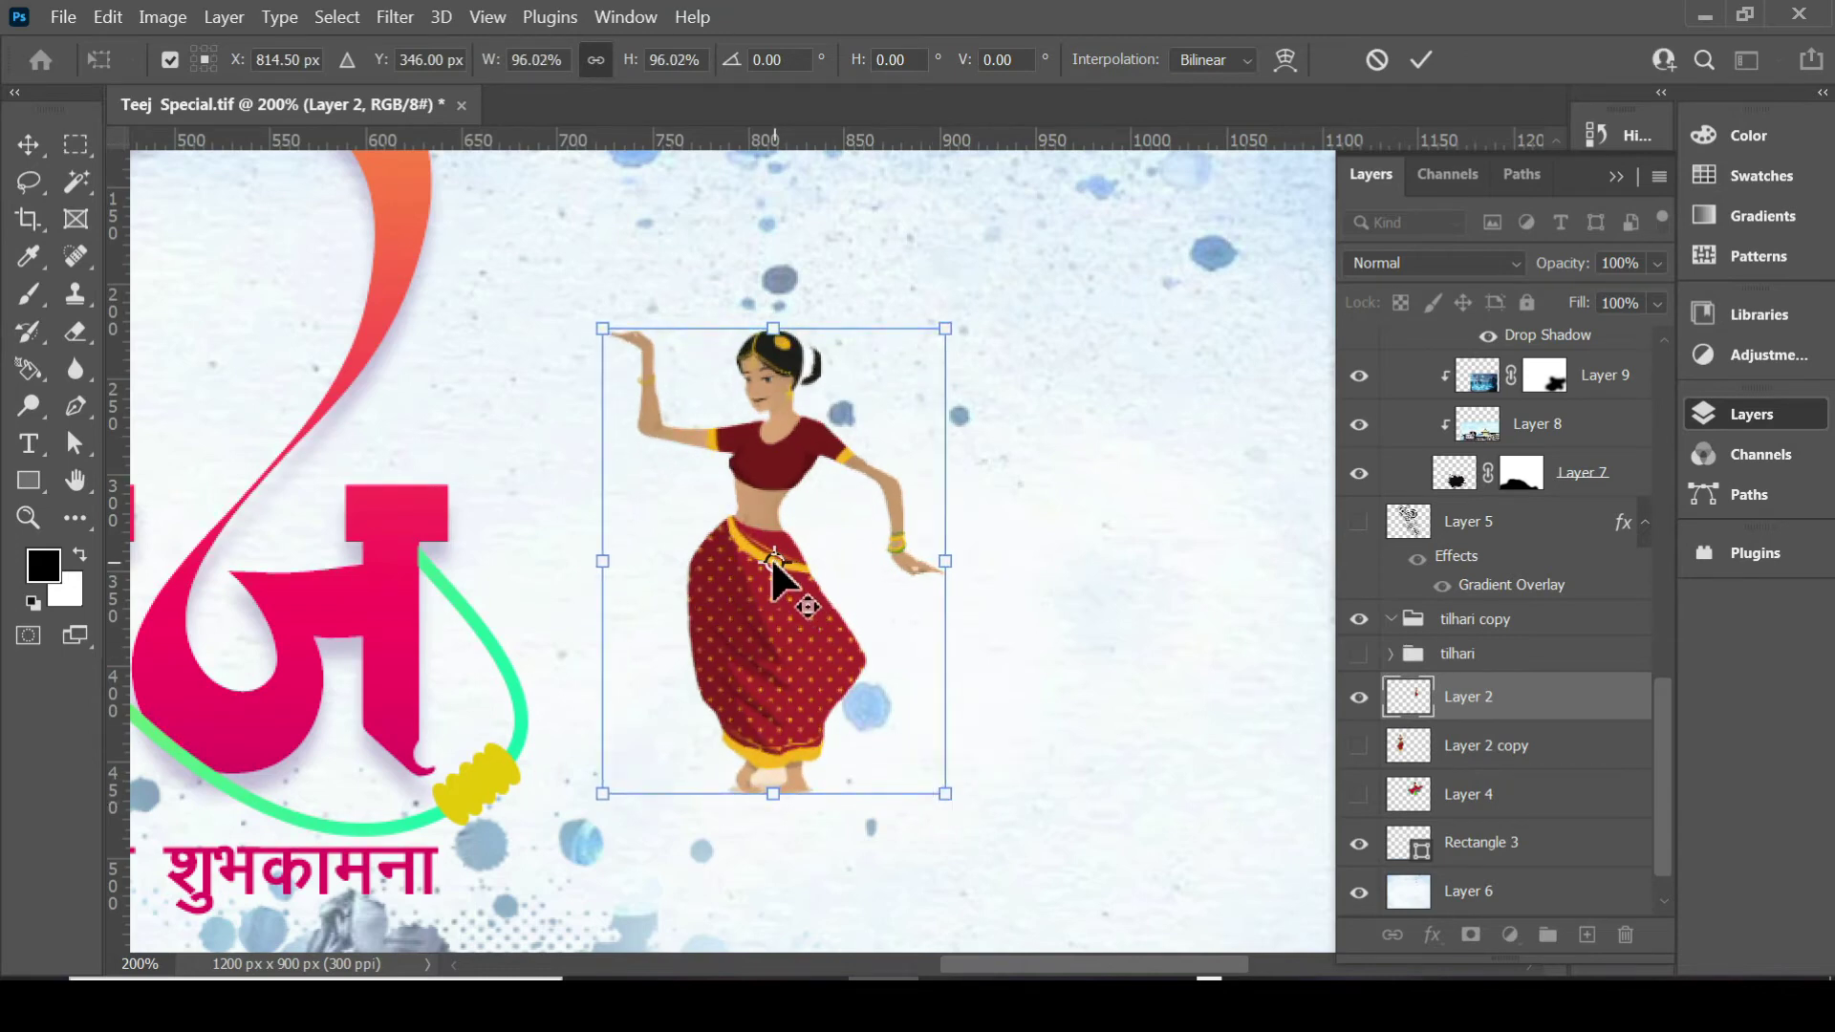
drag(772, 561, 768, 376)
mouse_move(946, 806)
mouse_down()
mouse_move(943, 839)
mouse_move(921, 832)
mouse_move(898, 785)
mouse_move(920, 735)
mouse_up()
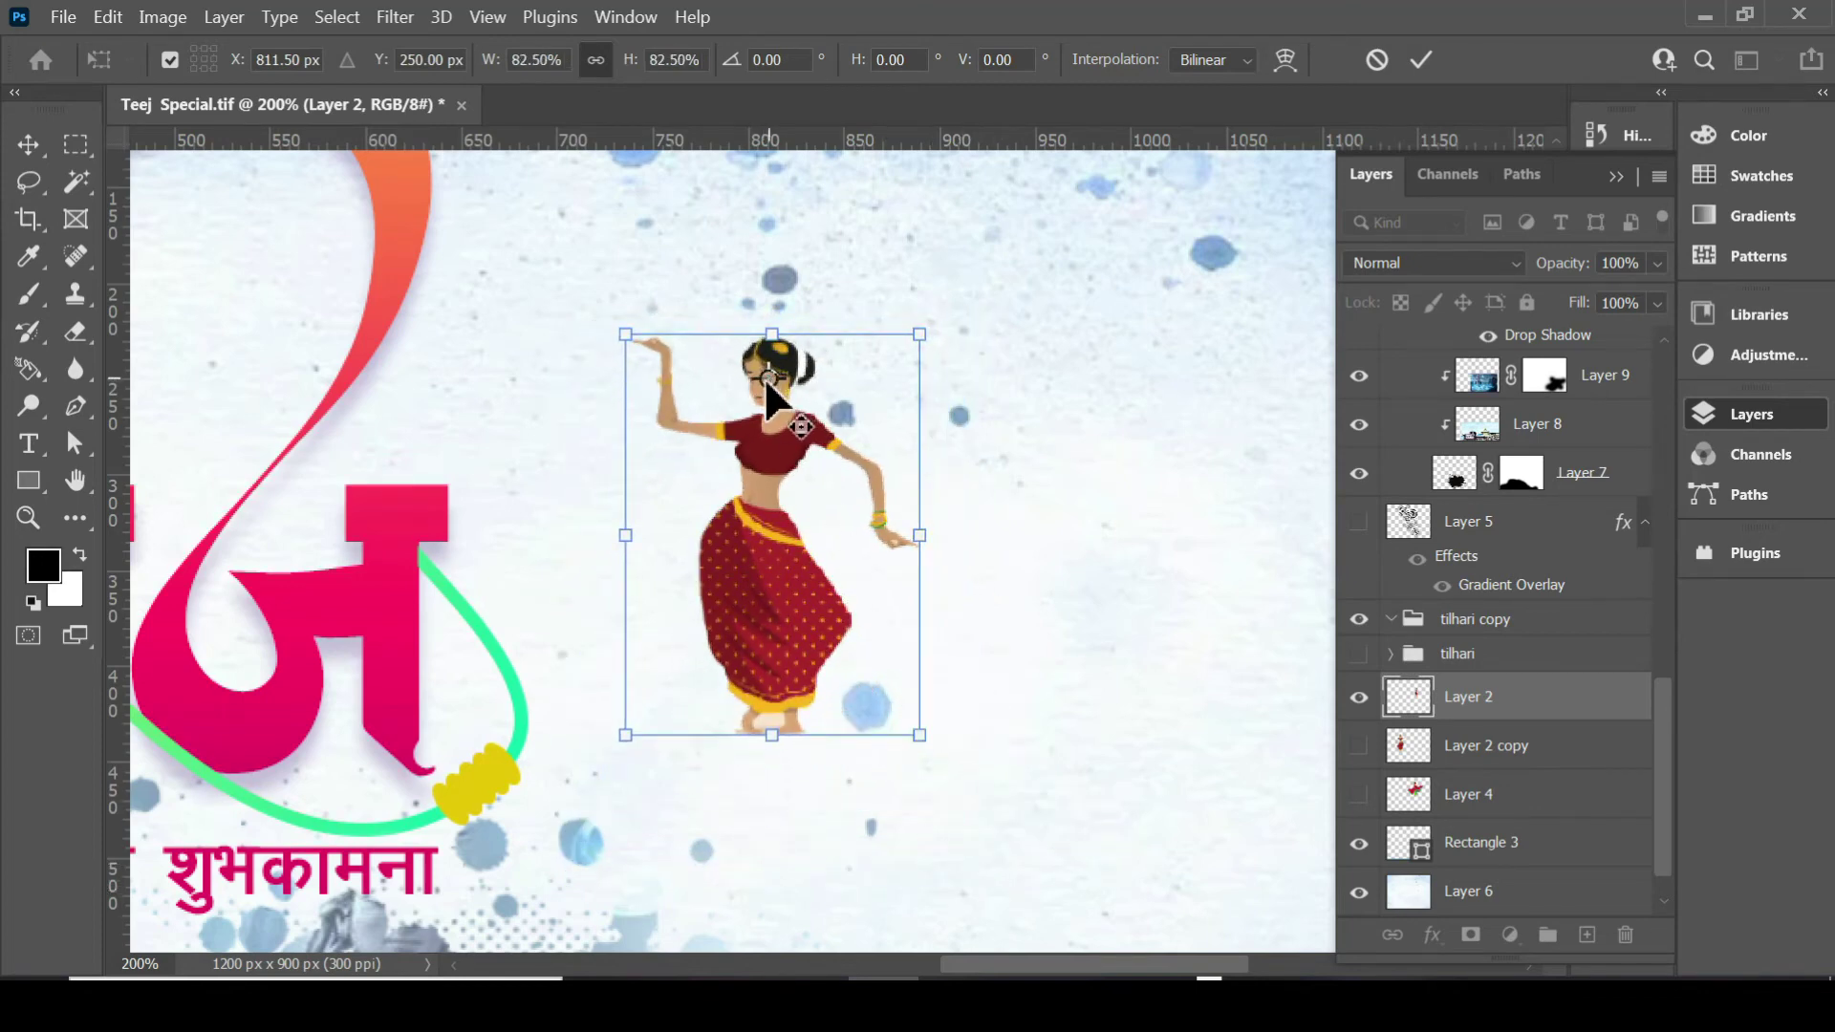
drag(764, 377, 626, 736)
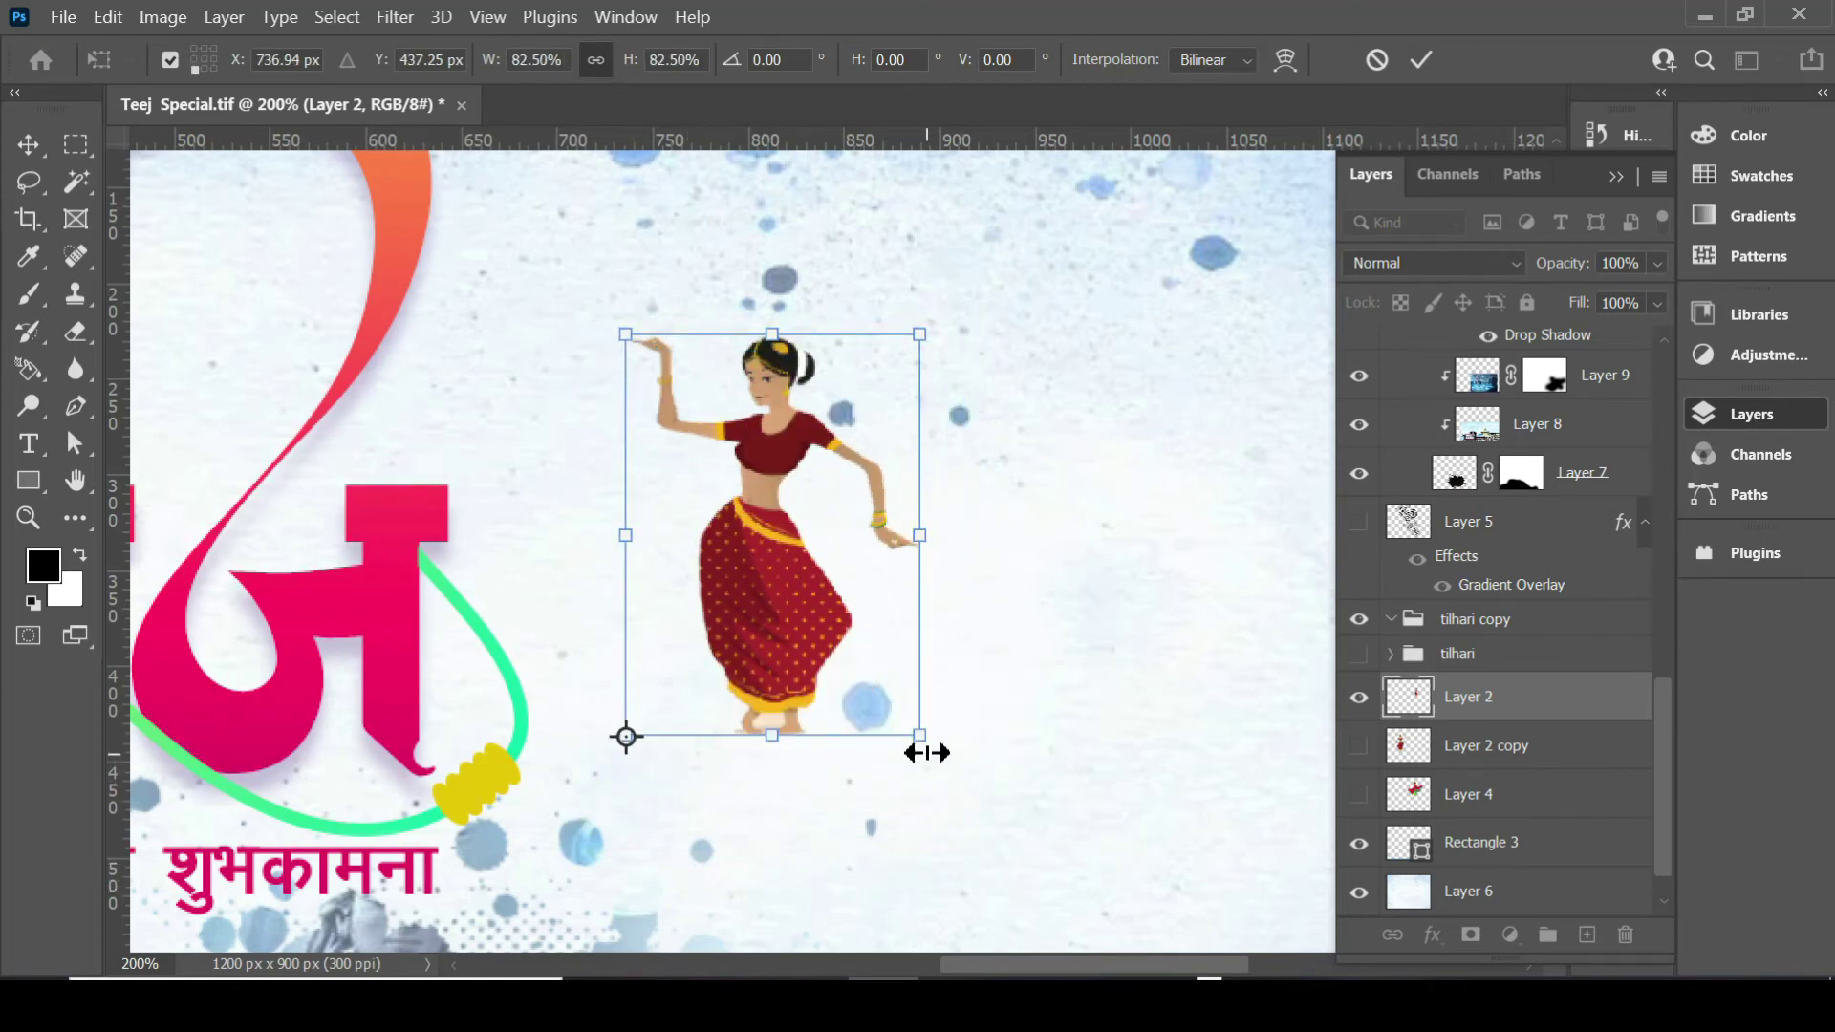
mouse_move(922, 737)
mouse_down()
mouse_move(985, 786)
mouse_move(1018, 783)
mouse_move(869, 586)
mouse_move(995, 697)
mouse_move(1008, 669)
mouse_move(923, 593)
mouse_up()
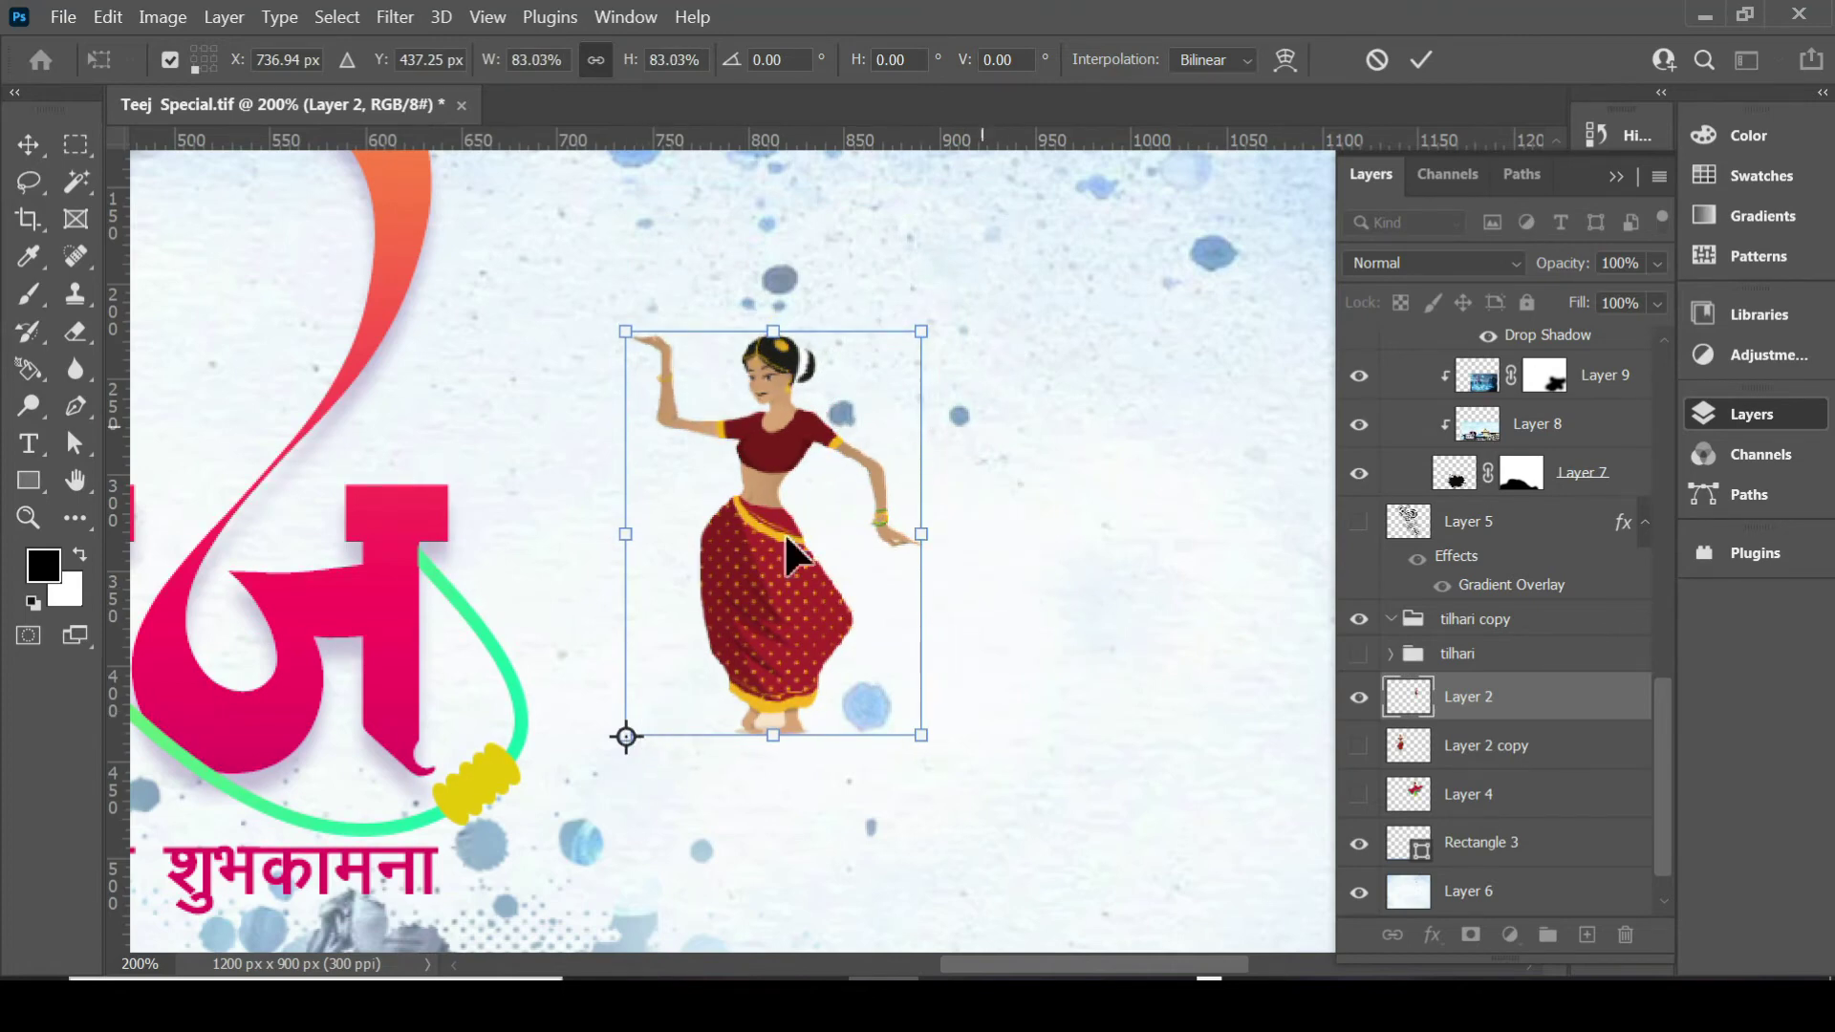
mouse_move(626, 736)
mouse_down()
mouse_move(885, 737)
mouse_move(934, 755)
mouse_move(626, 535)
mouse_up()
Stretch the dancer to about 116% width and 92% height, then apply the resize.
mouse_move(952, 755)
mouse_down()
mouse_move(918, 712)
mouse_move(981, 758)
mouse_move(973, 722)
mouse_up()
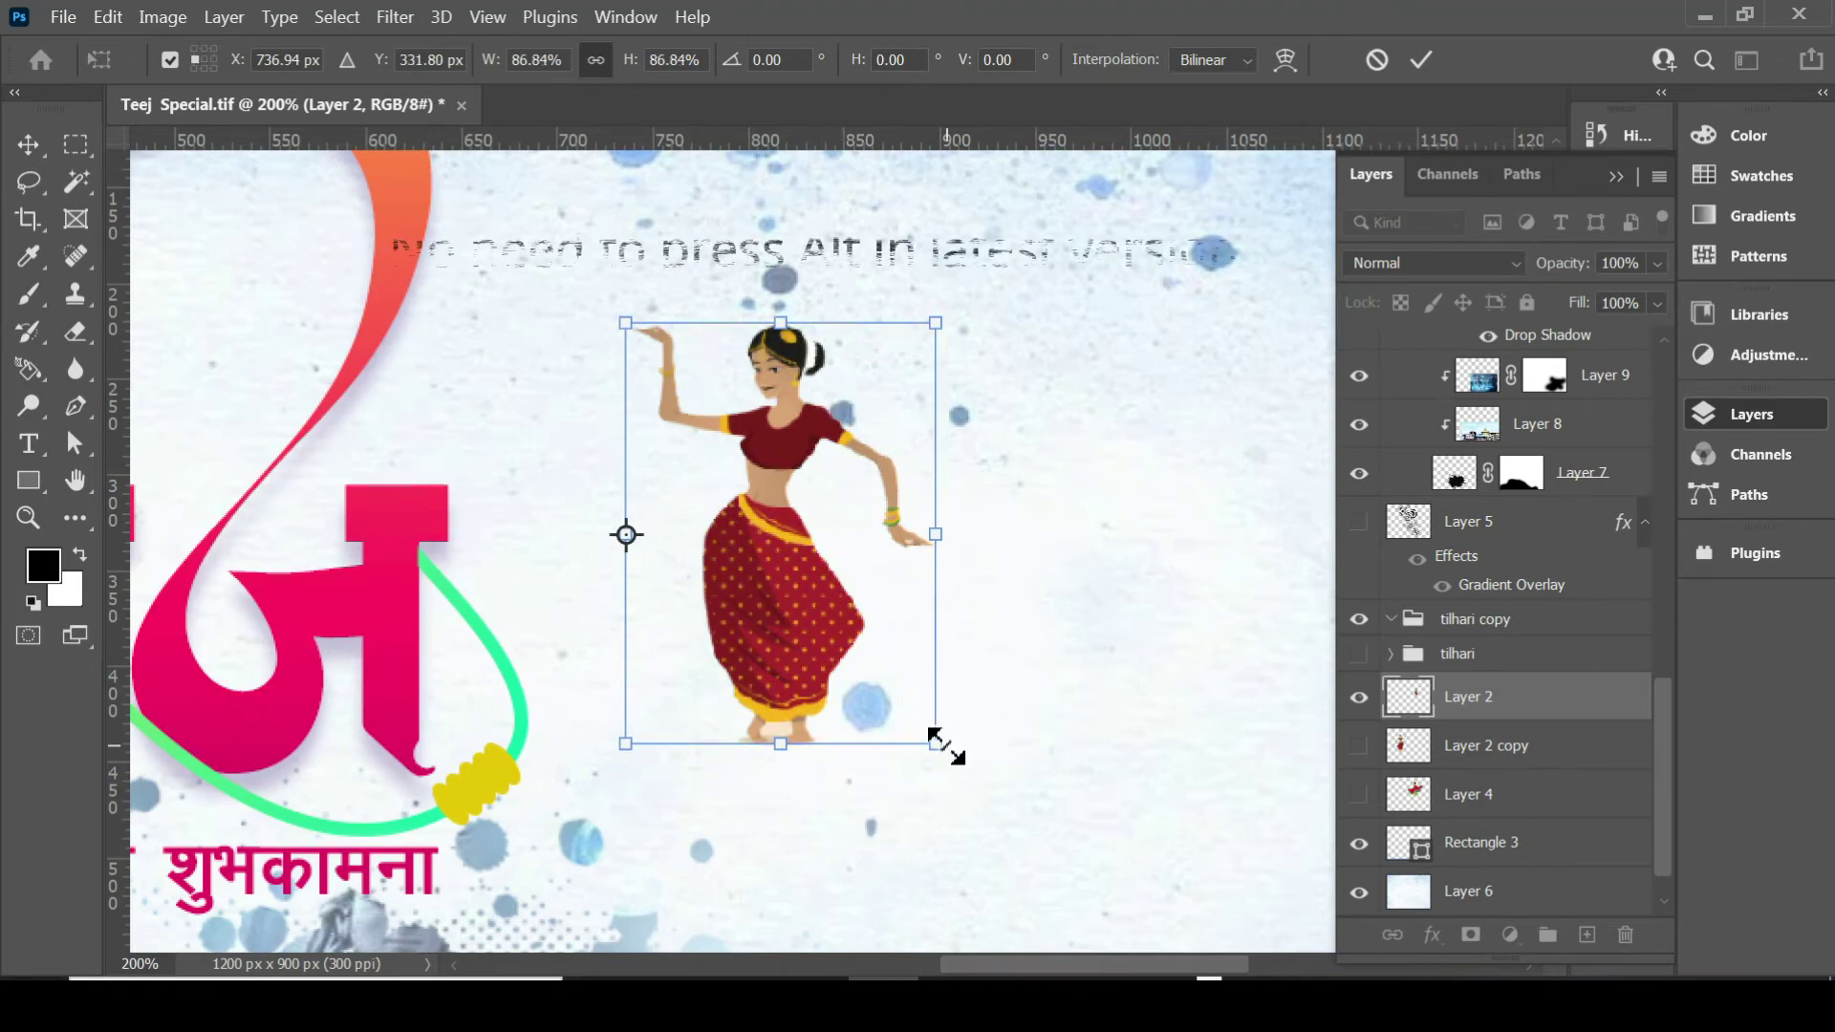
mouse_move(946, 750)
mouse_down()
mouse_move(1004, 807)
mouse_move(930, 691)
mouse_move(1004, 779)
mouse_up()
drag(639, 402, 611, 438)
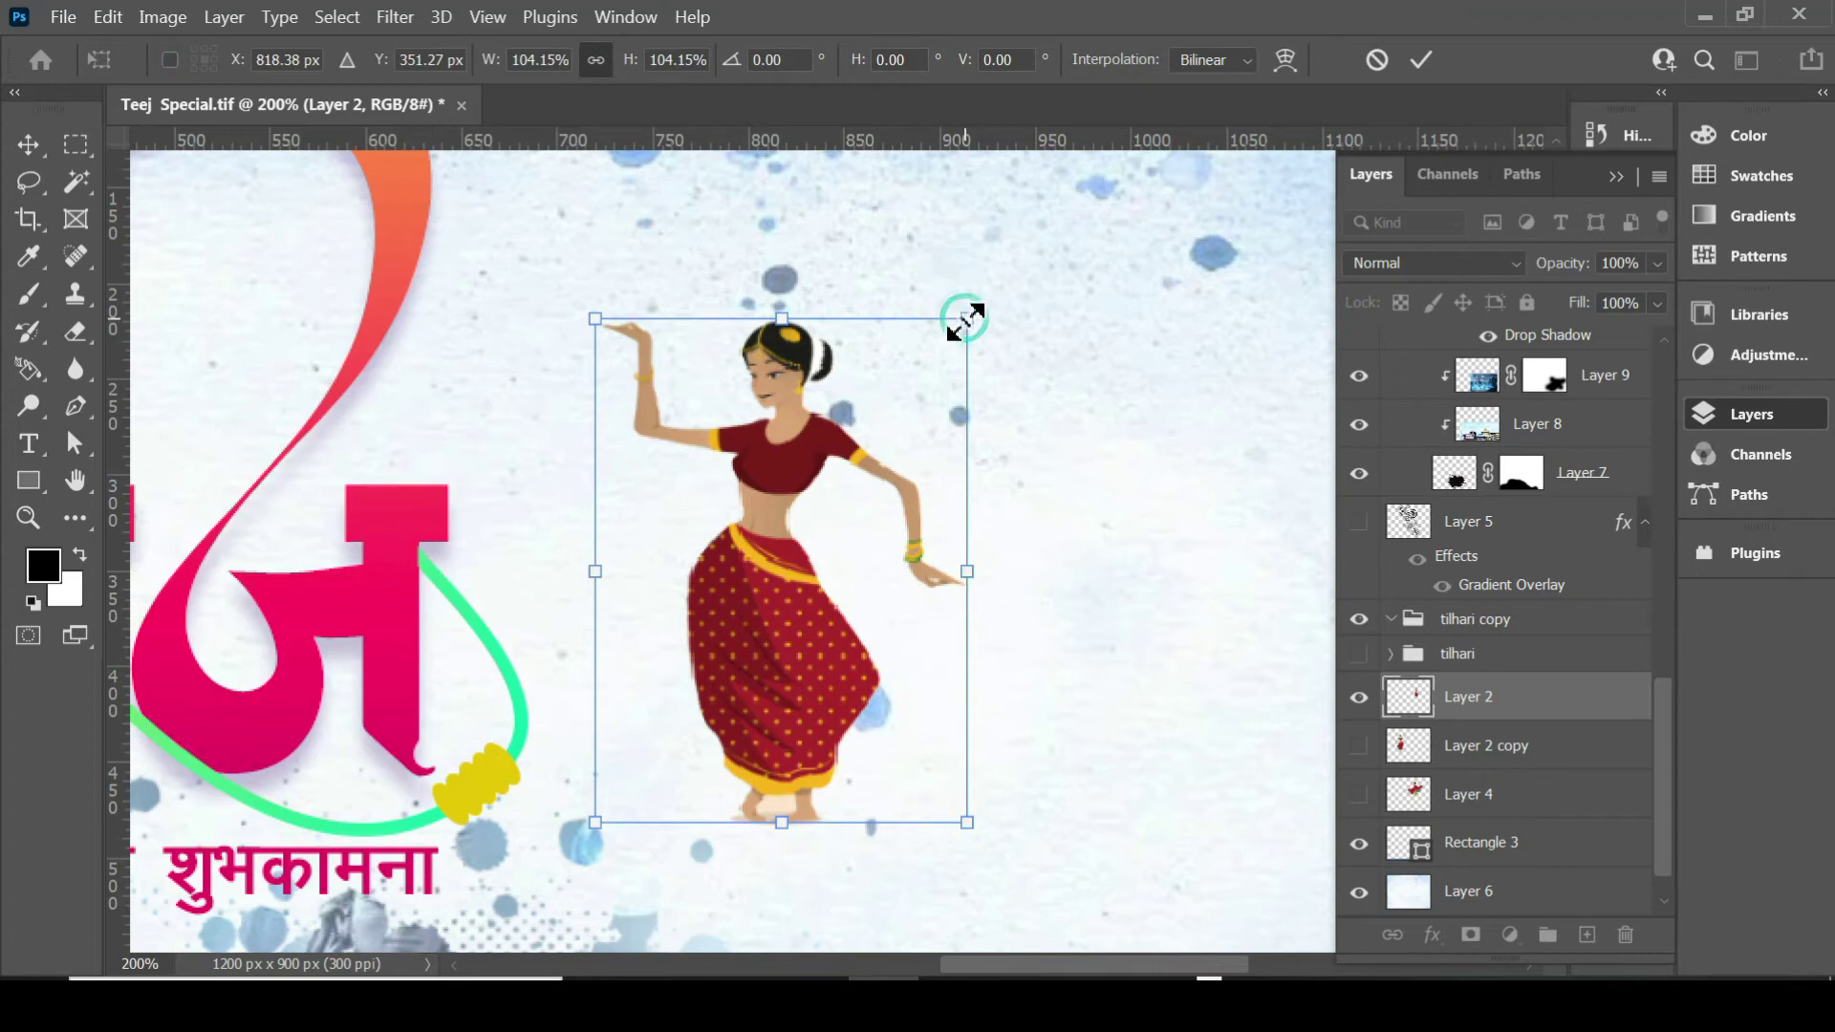
mouse_move(966, 319)
mouse_down()
mouse_move(794, 554)
mouse_move(900, 461)
mouse_move(951, 376)
mouse_move(856, 484)
mouse_move(962, 353)
mouse_move(823, 545)
mouse_move(933, 391)
mouse_up()
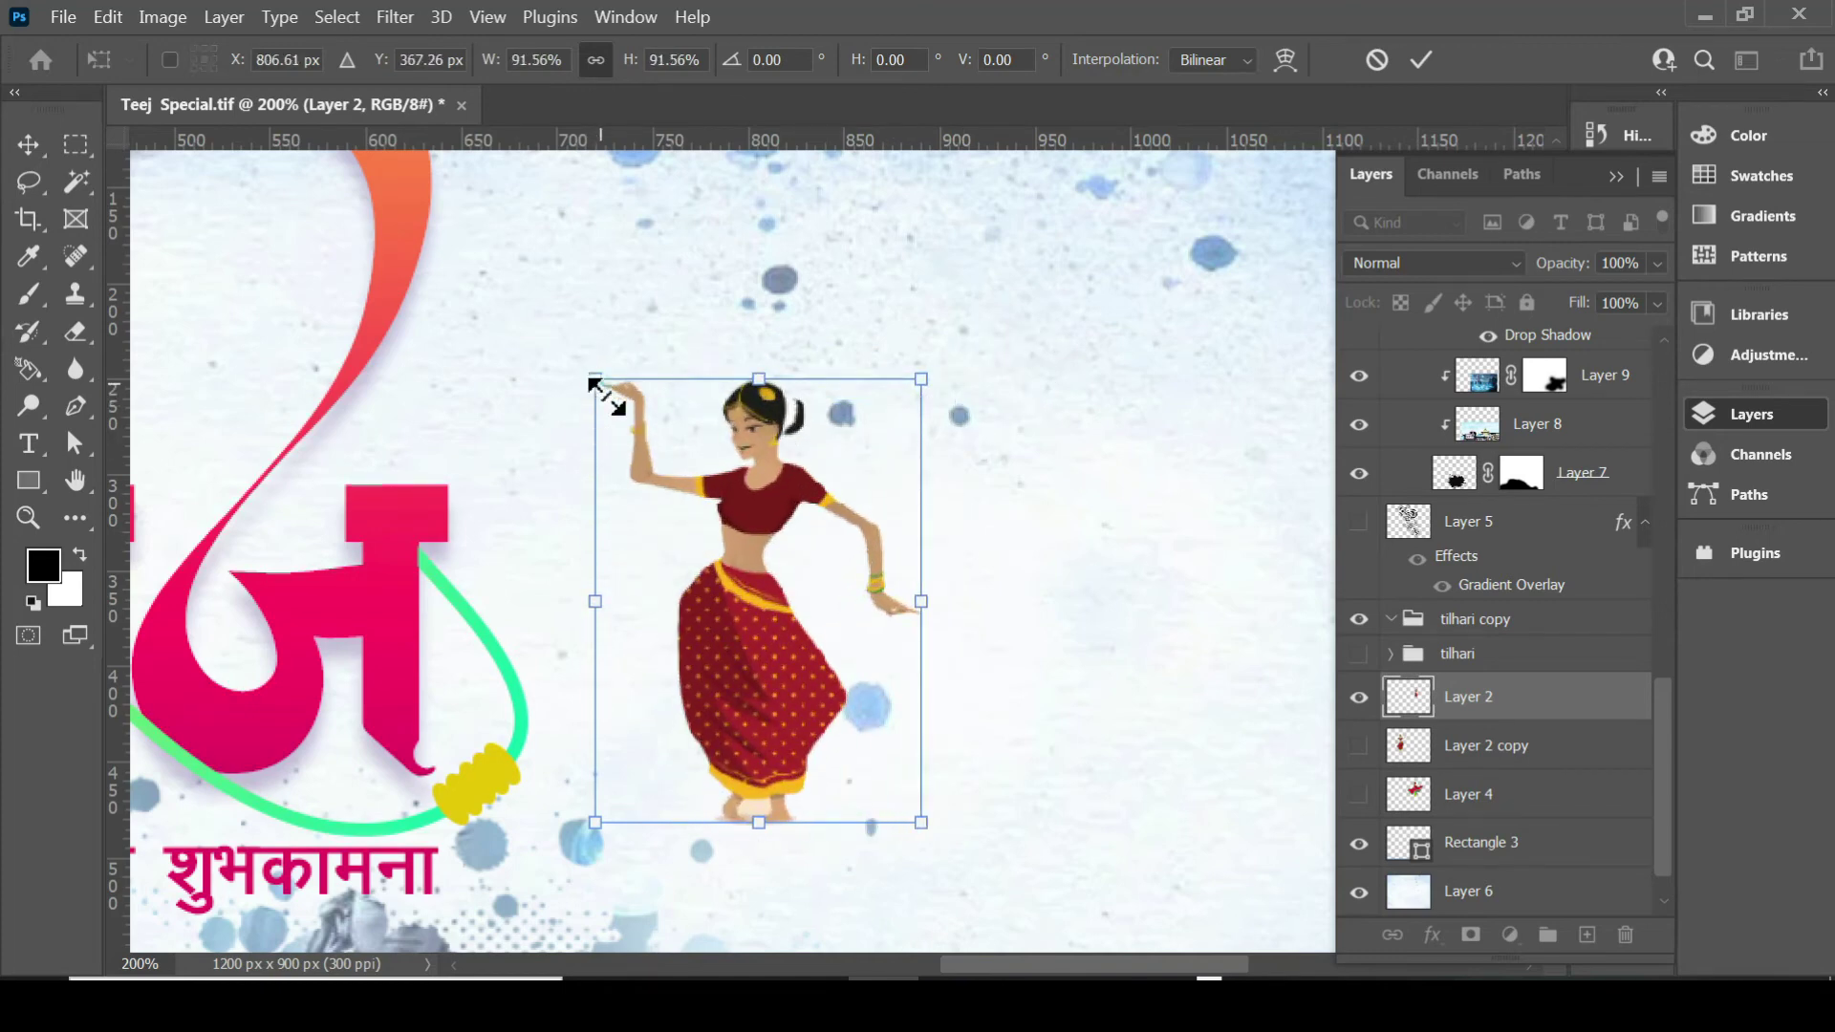
mouse_move(597, 381)
mouse_down()
mouse_move(618, 455)
mouse_move(605, 393)
mouse_up()
mouse_move(921, 824)
mouse_down()
mouse_move(819, 720)
mouse_move(835, 708)
mouse_move(984, 840)
mouse_move(848, 716)
mouse_move(963, 831)
mouse_move(851, 737)
mouse_up()
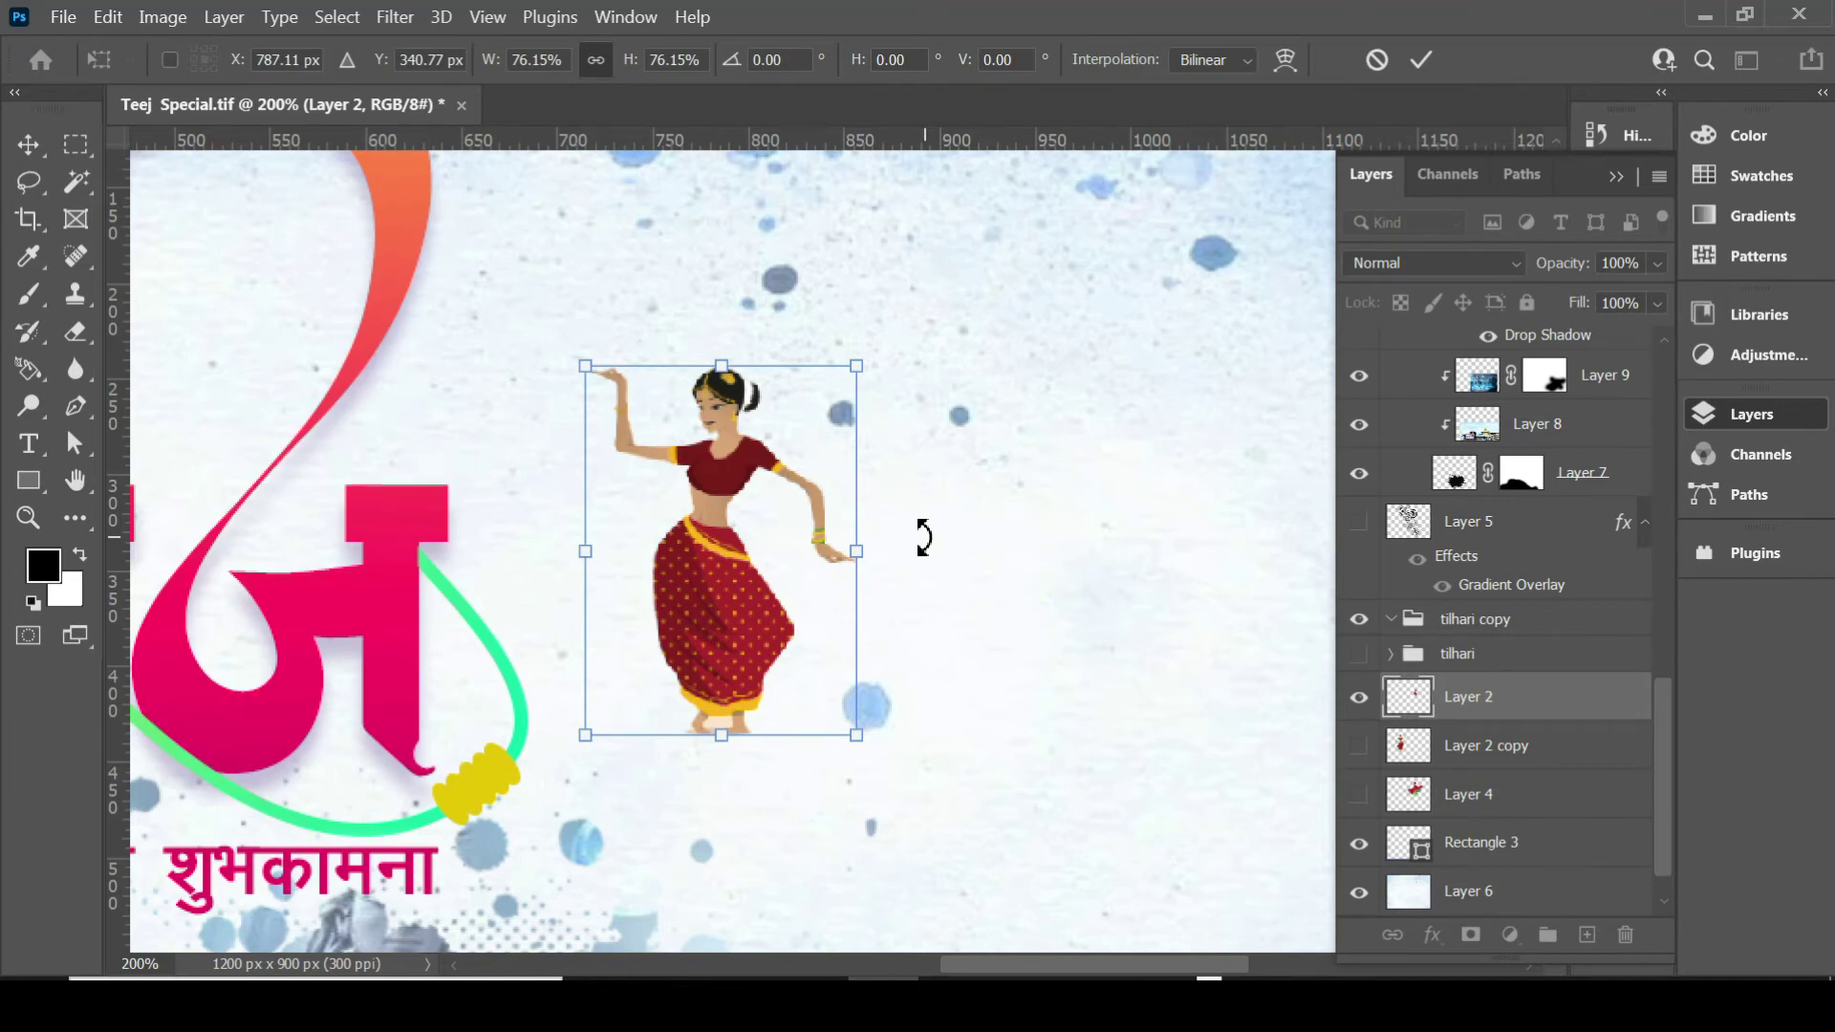
drag(867, 541, 1000, 549)
drag(798, 364, 793, 288)
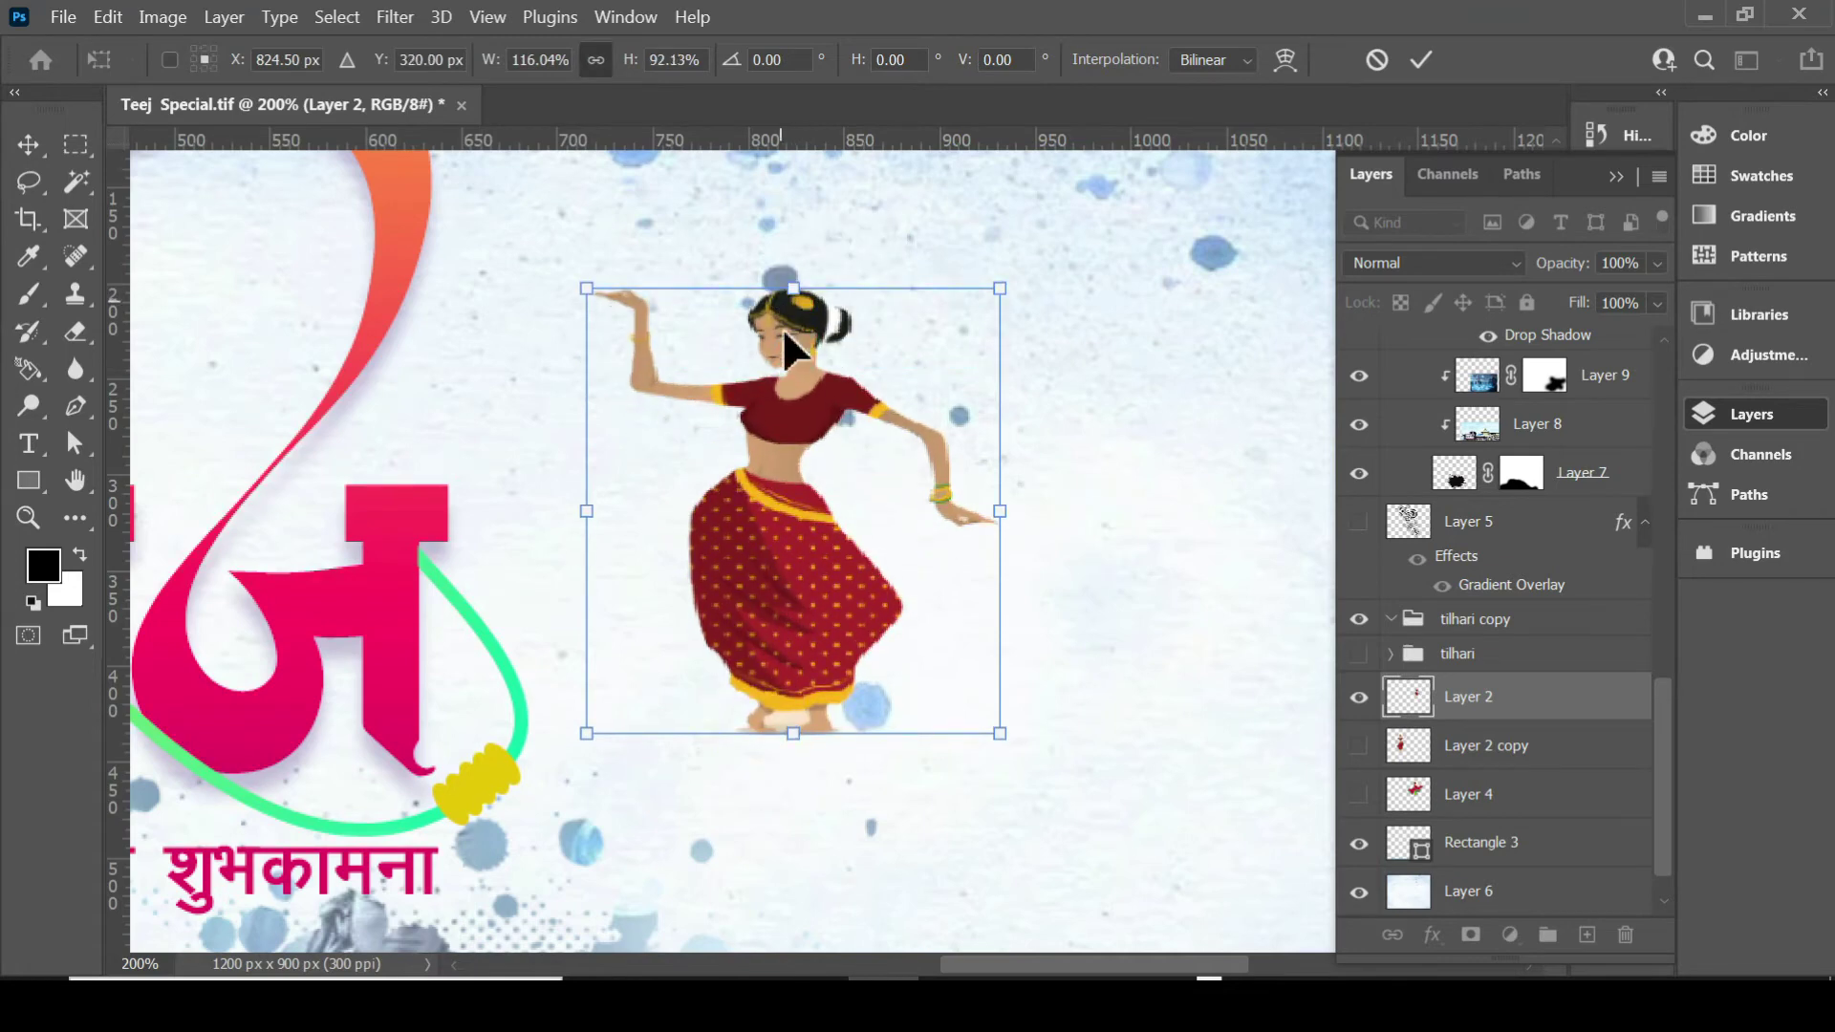
key(Return)
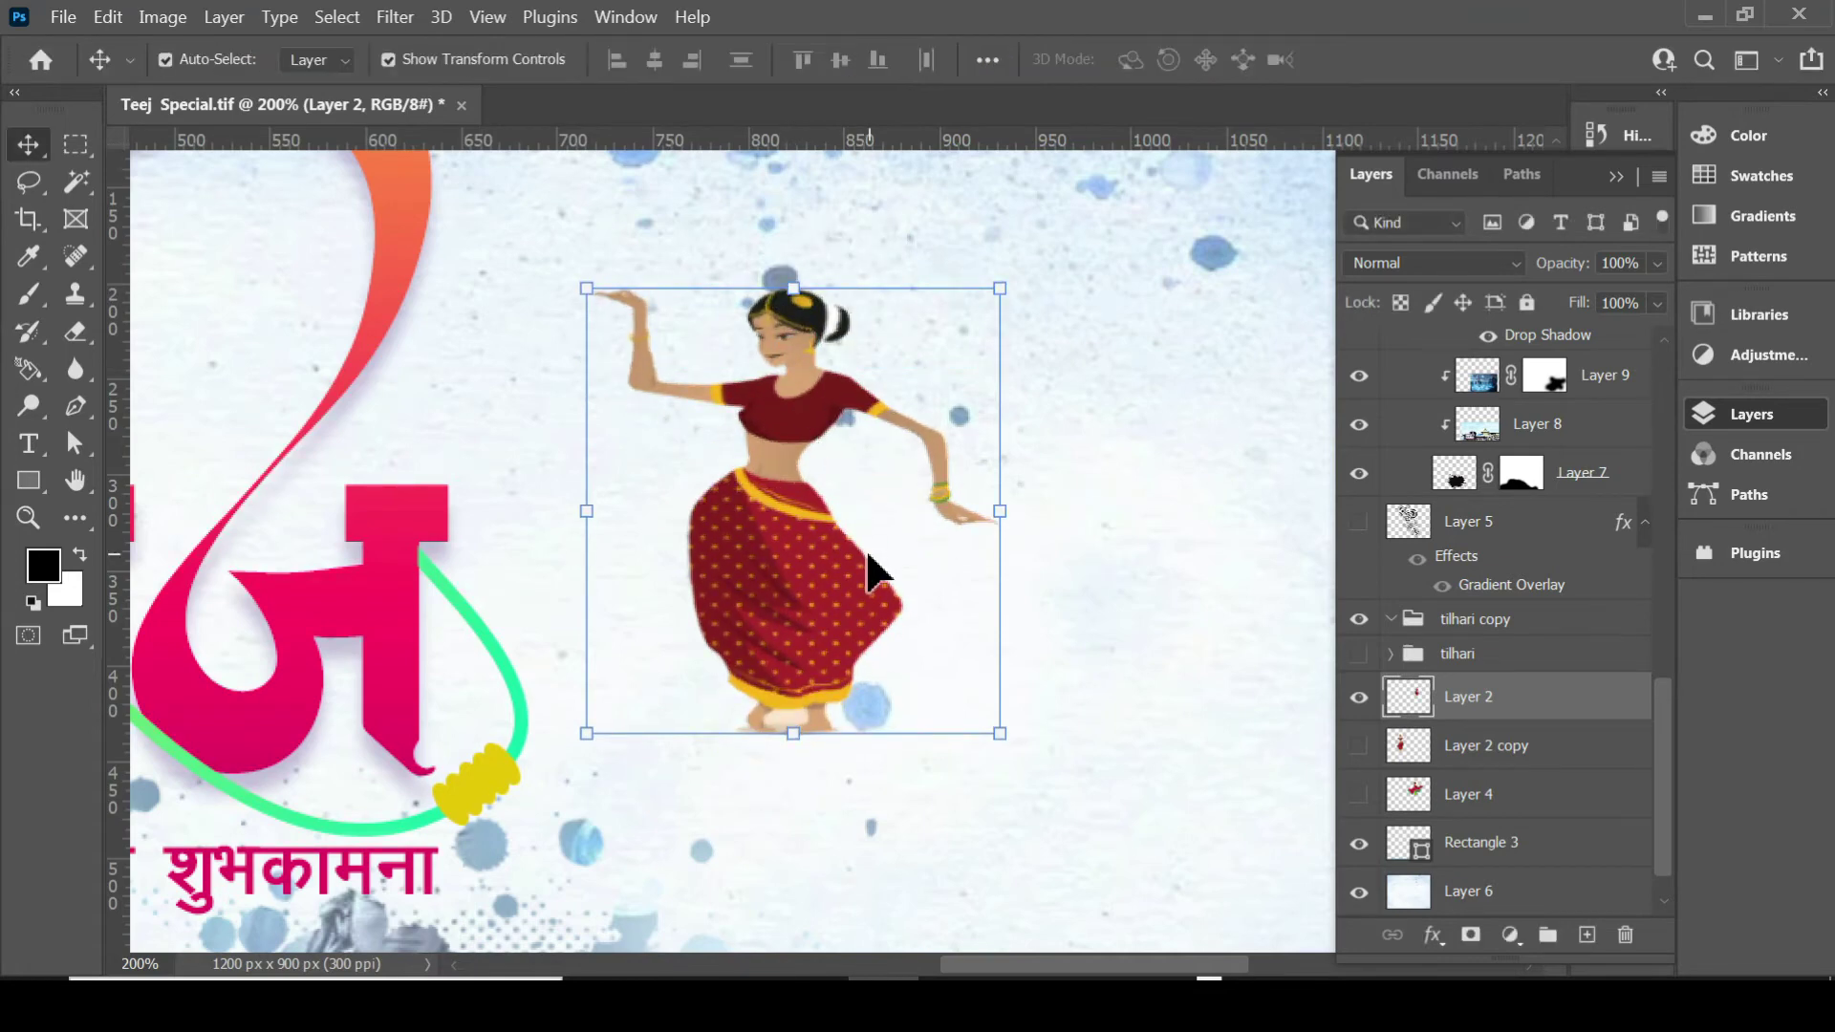
Undo the dancer's last transform and deselect it, leaving it beside the तिज lettering.
key(ctrl+minus)
key(ctrl+minus)
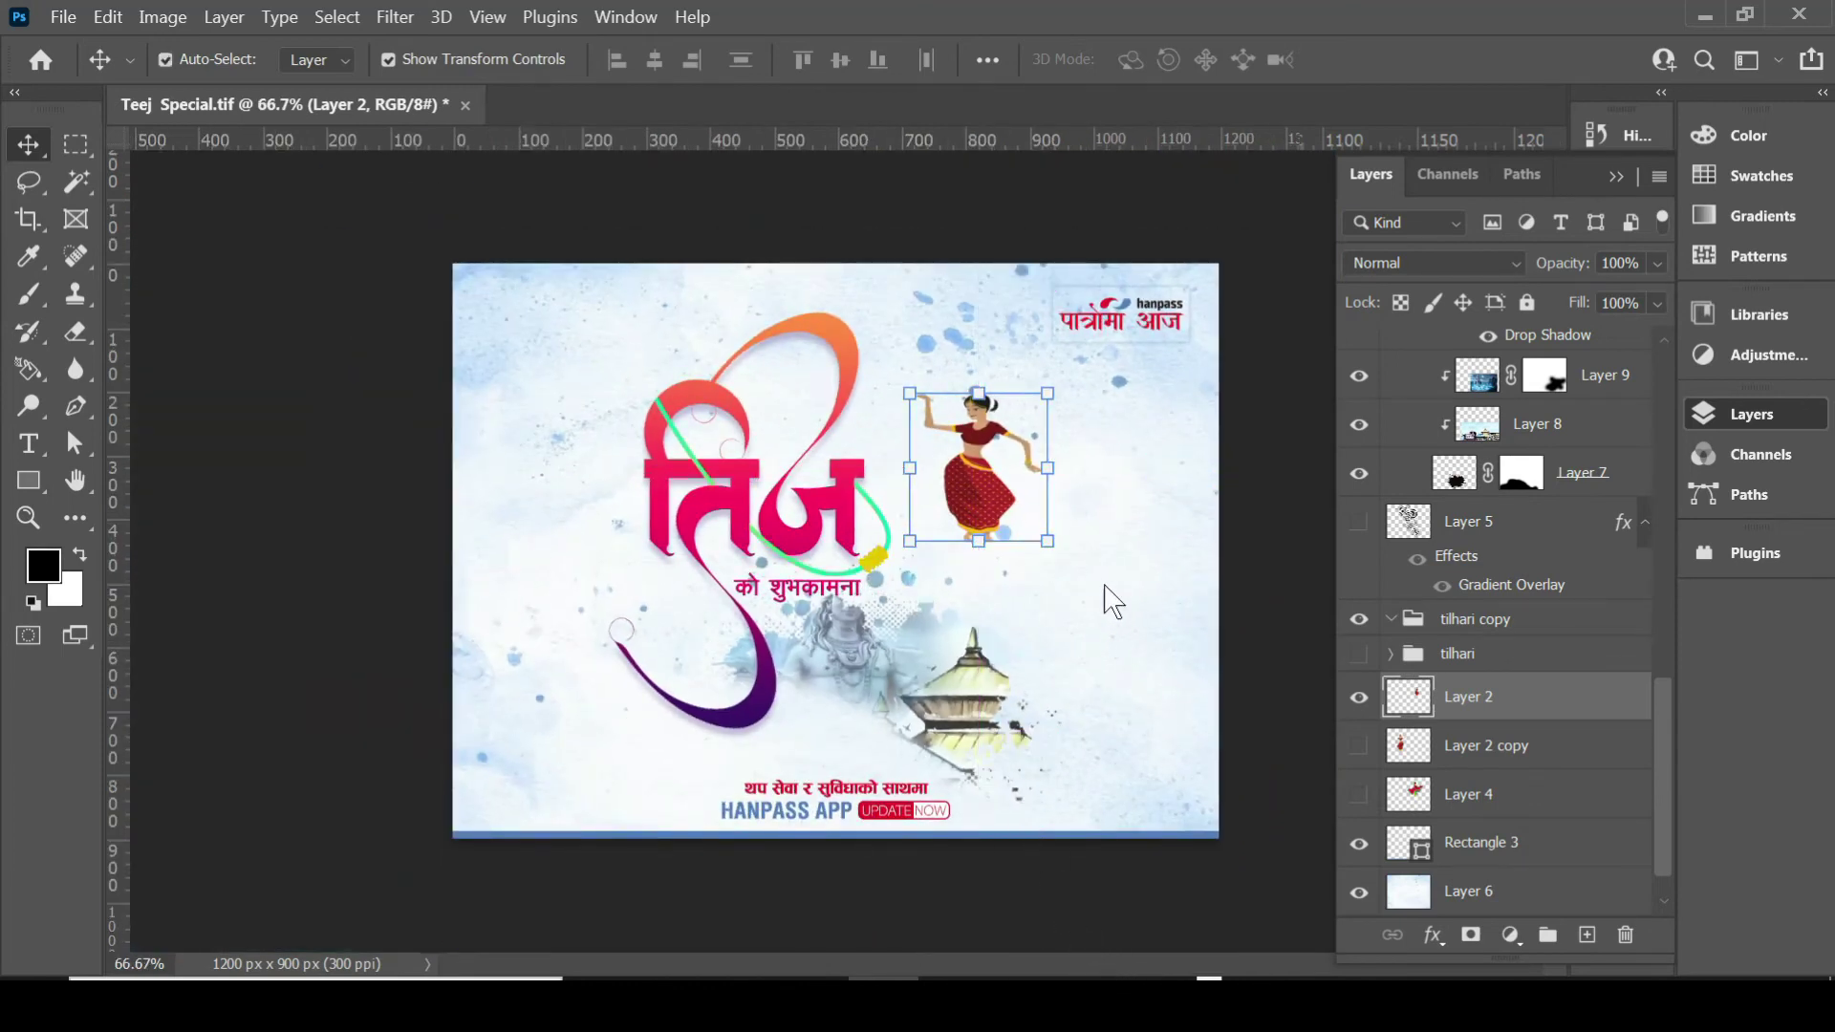
key(ctrl+z)
key(ctrl+z)
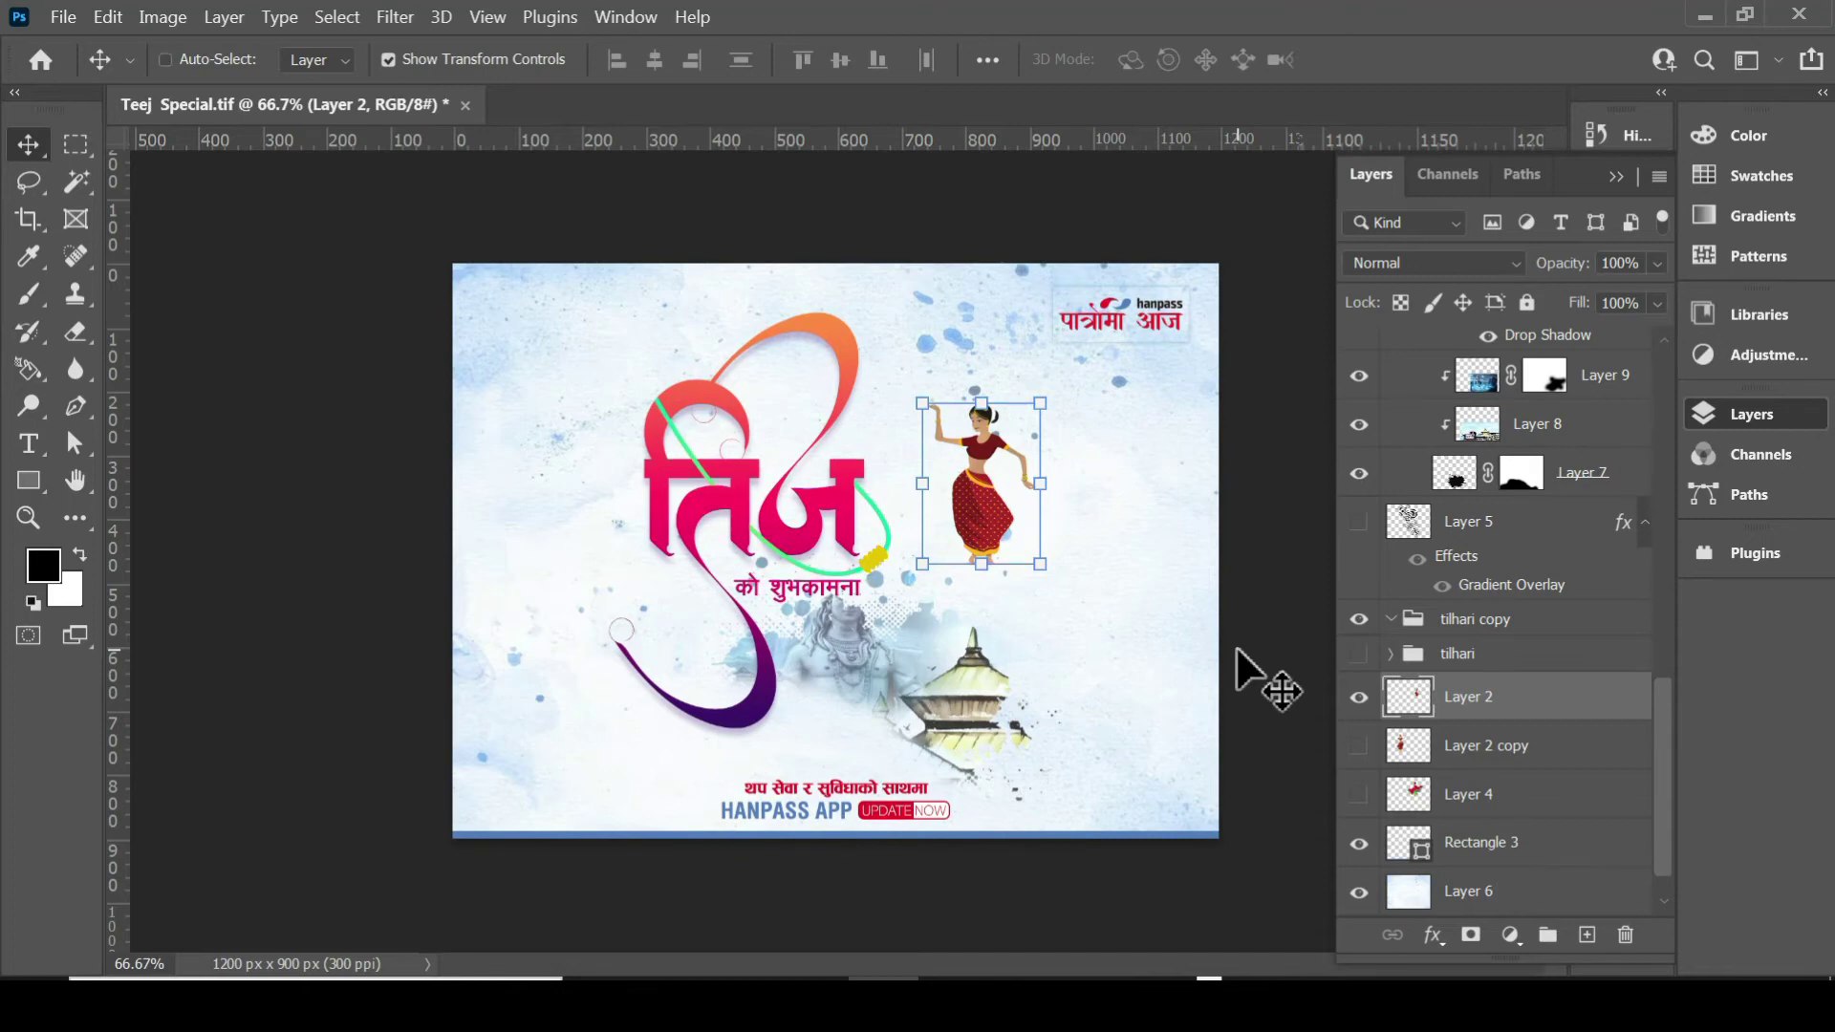
key(ctrl+plus)
key(ctrl+minus)
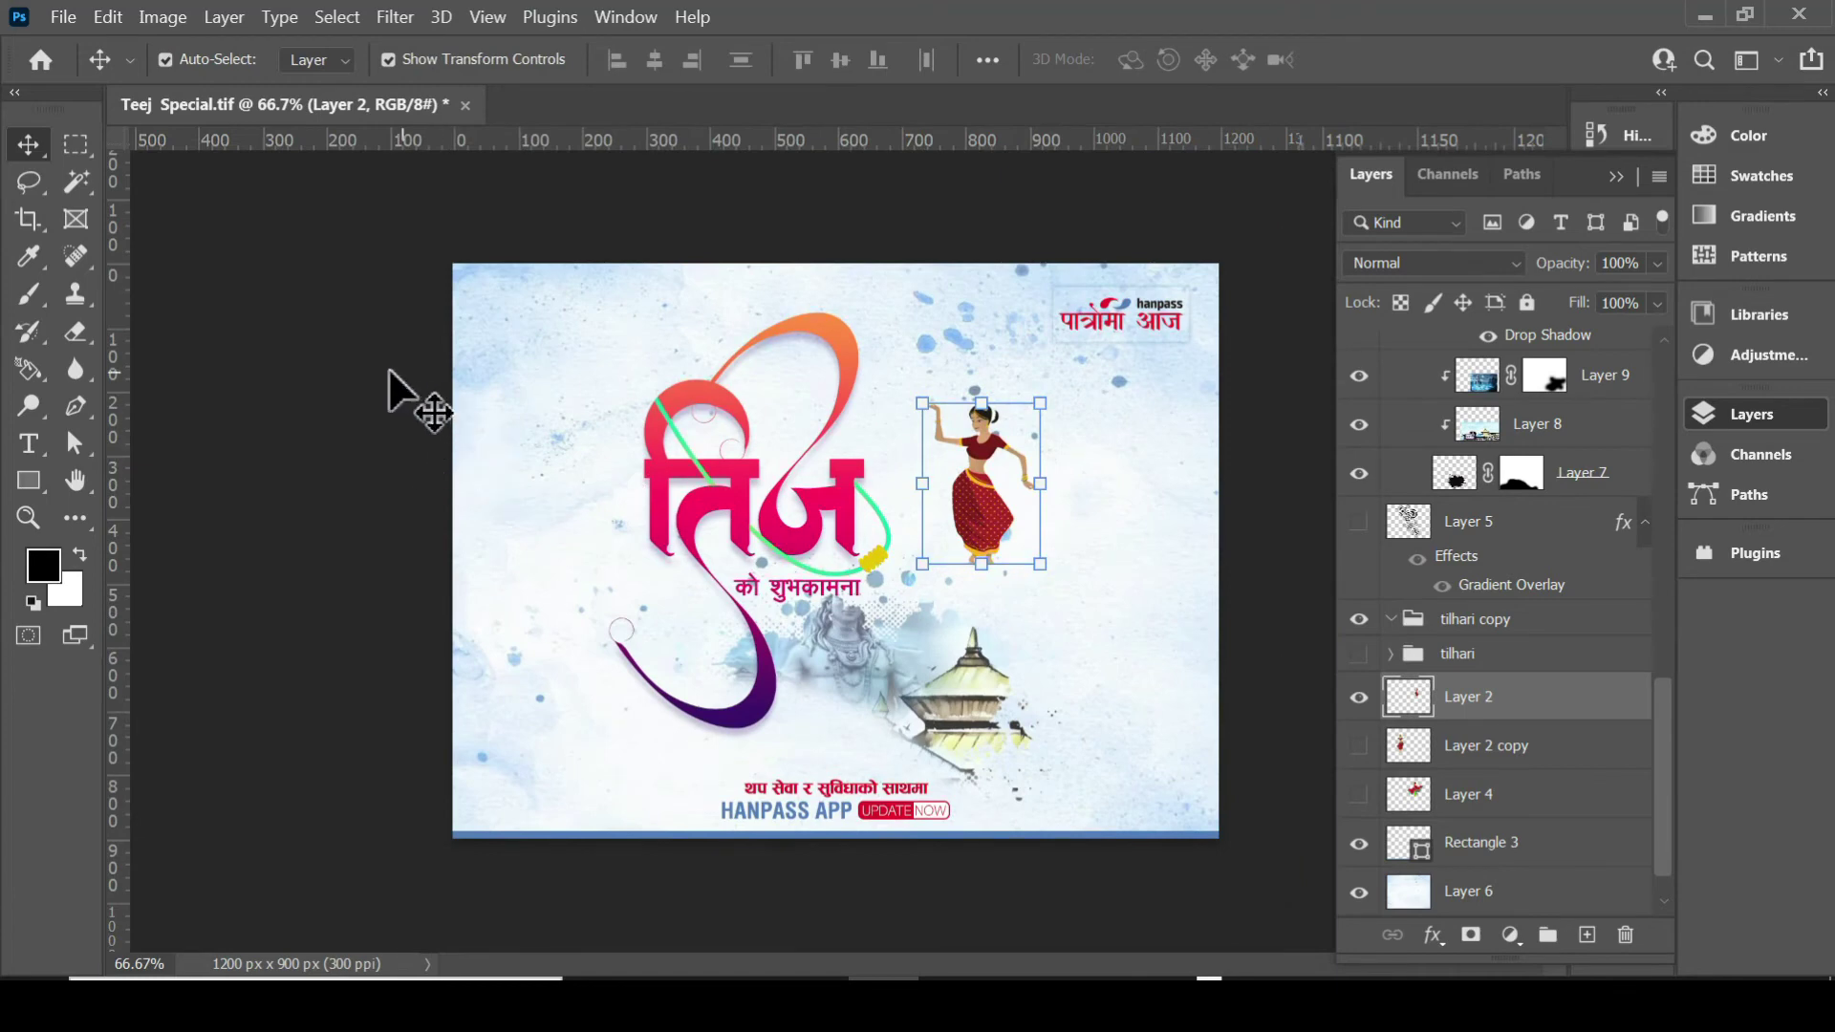
click(391, 377)
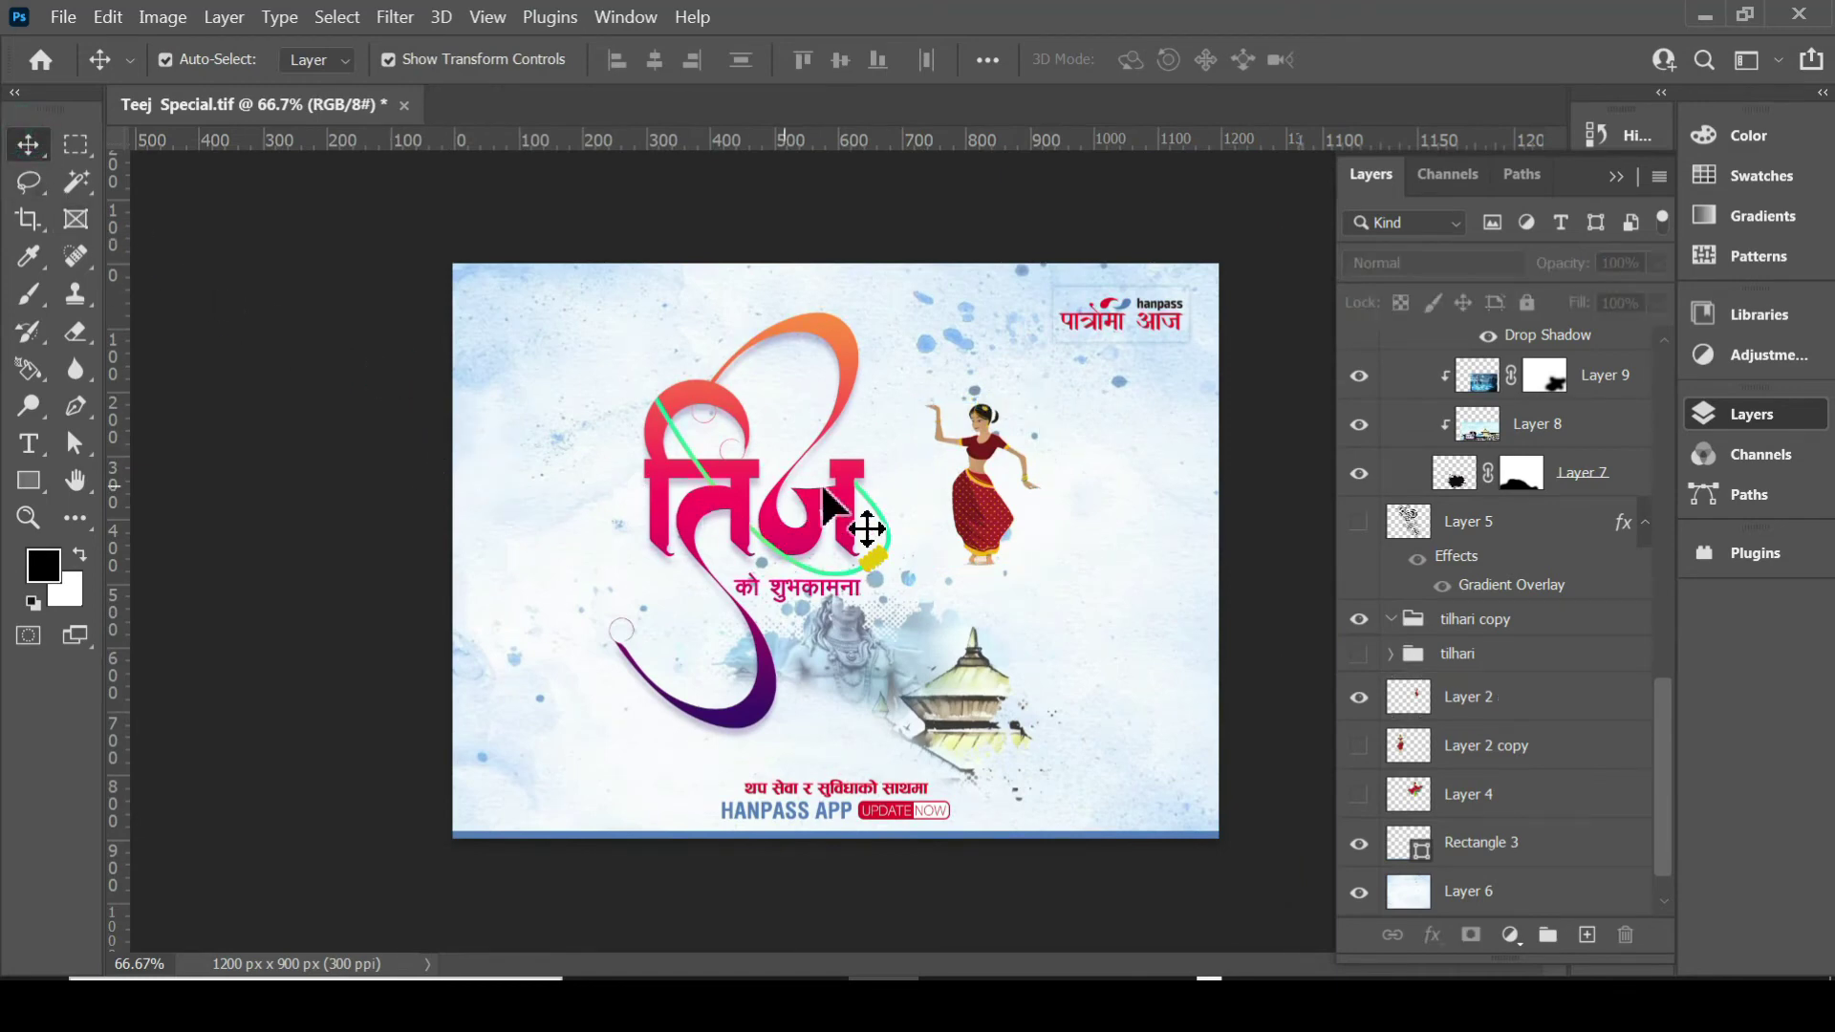
drag(860, 389, 622, 422)
key(ctrl+z)
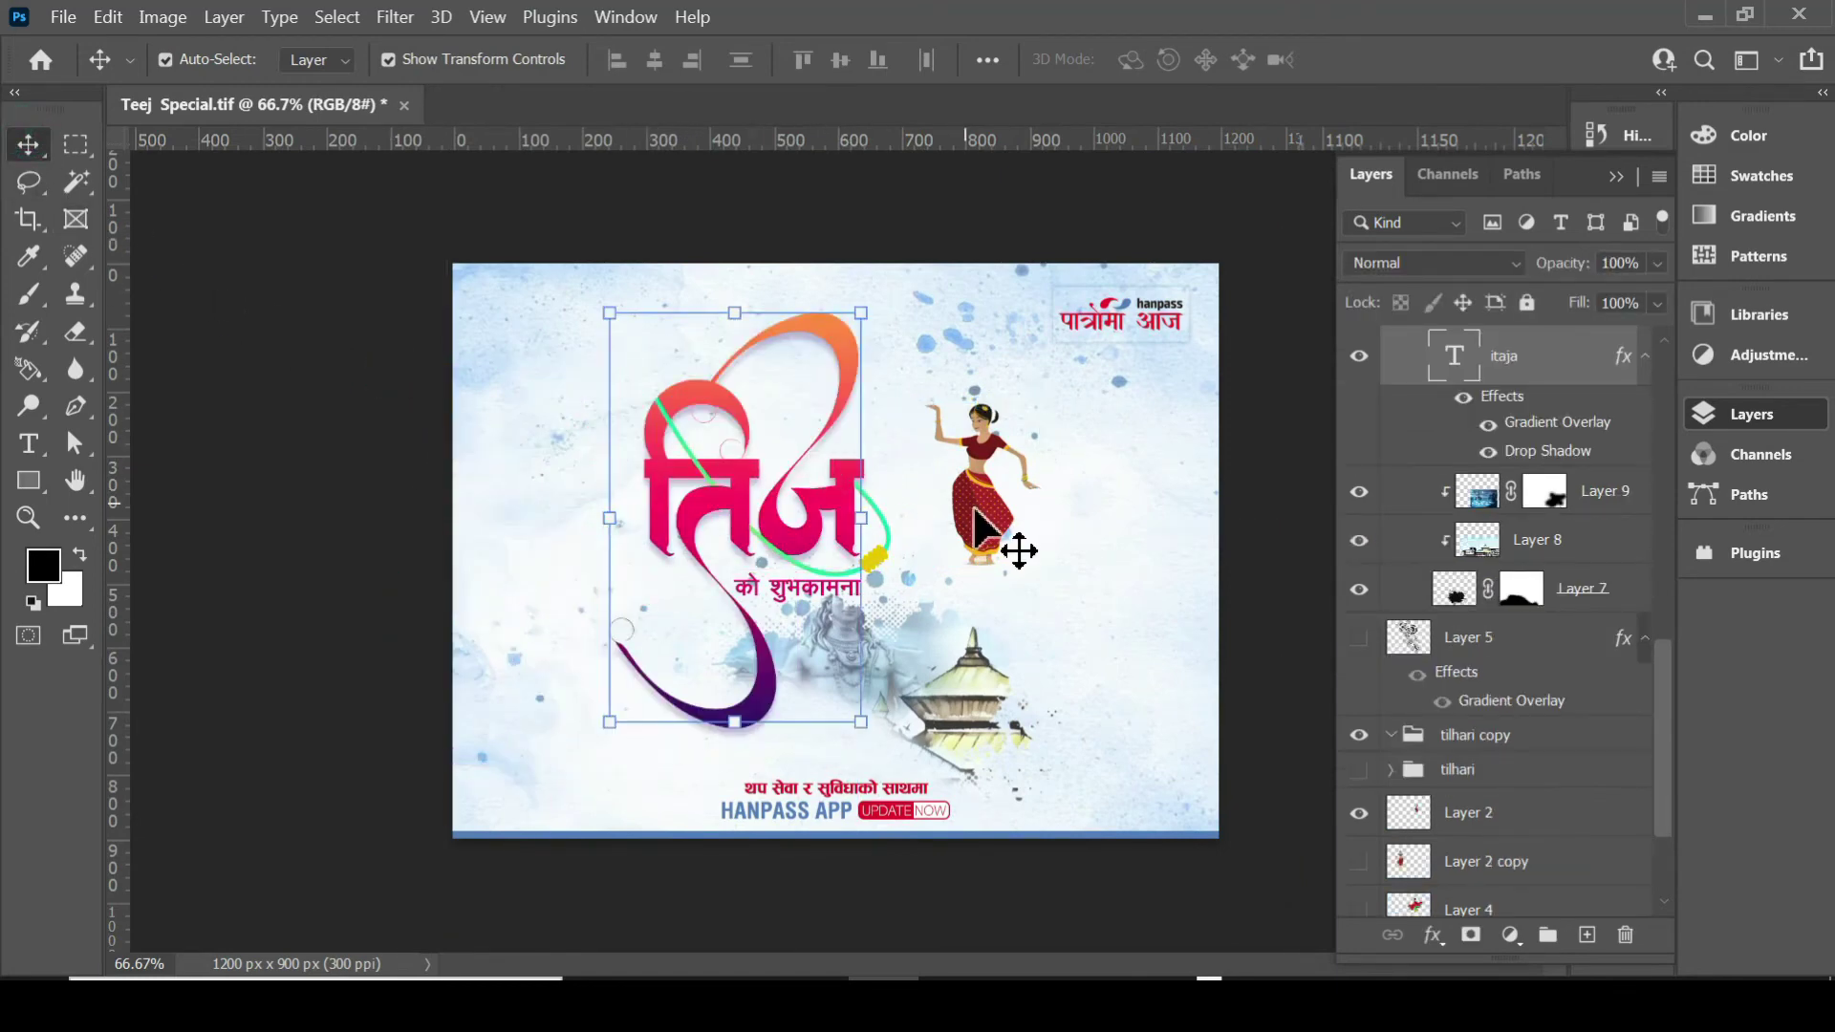
key(ctrl+t)
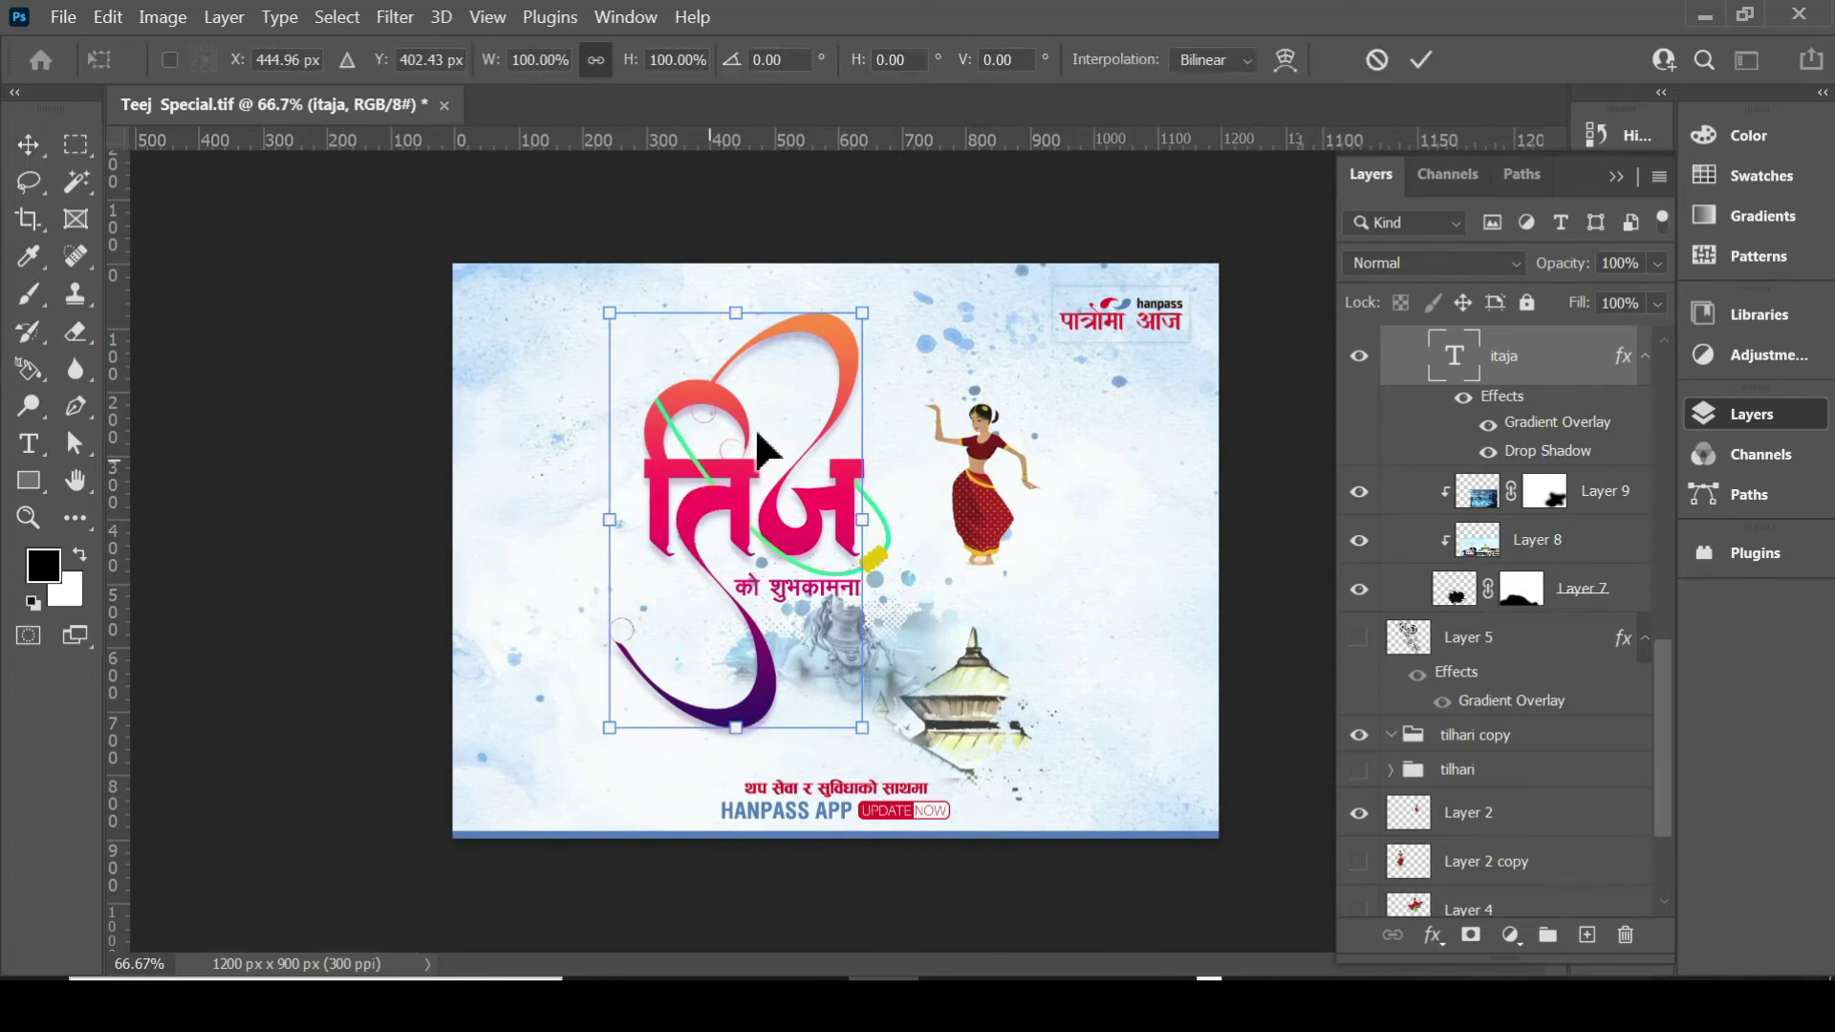
drag(899, 304, 869, 325)
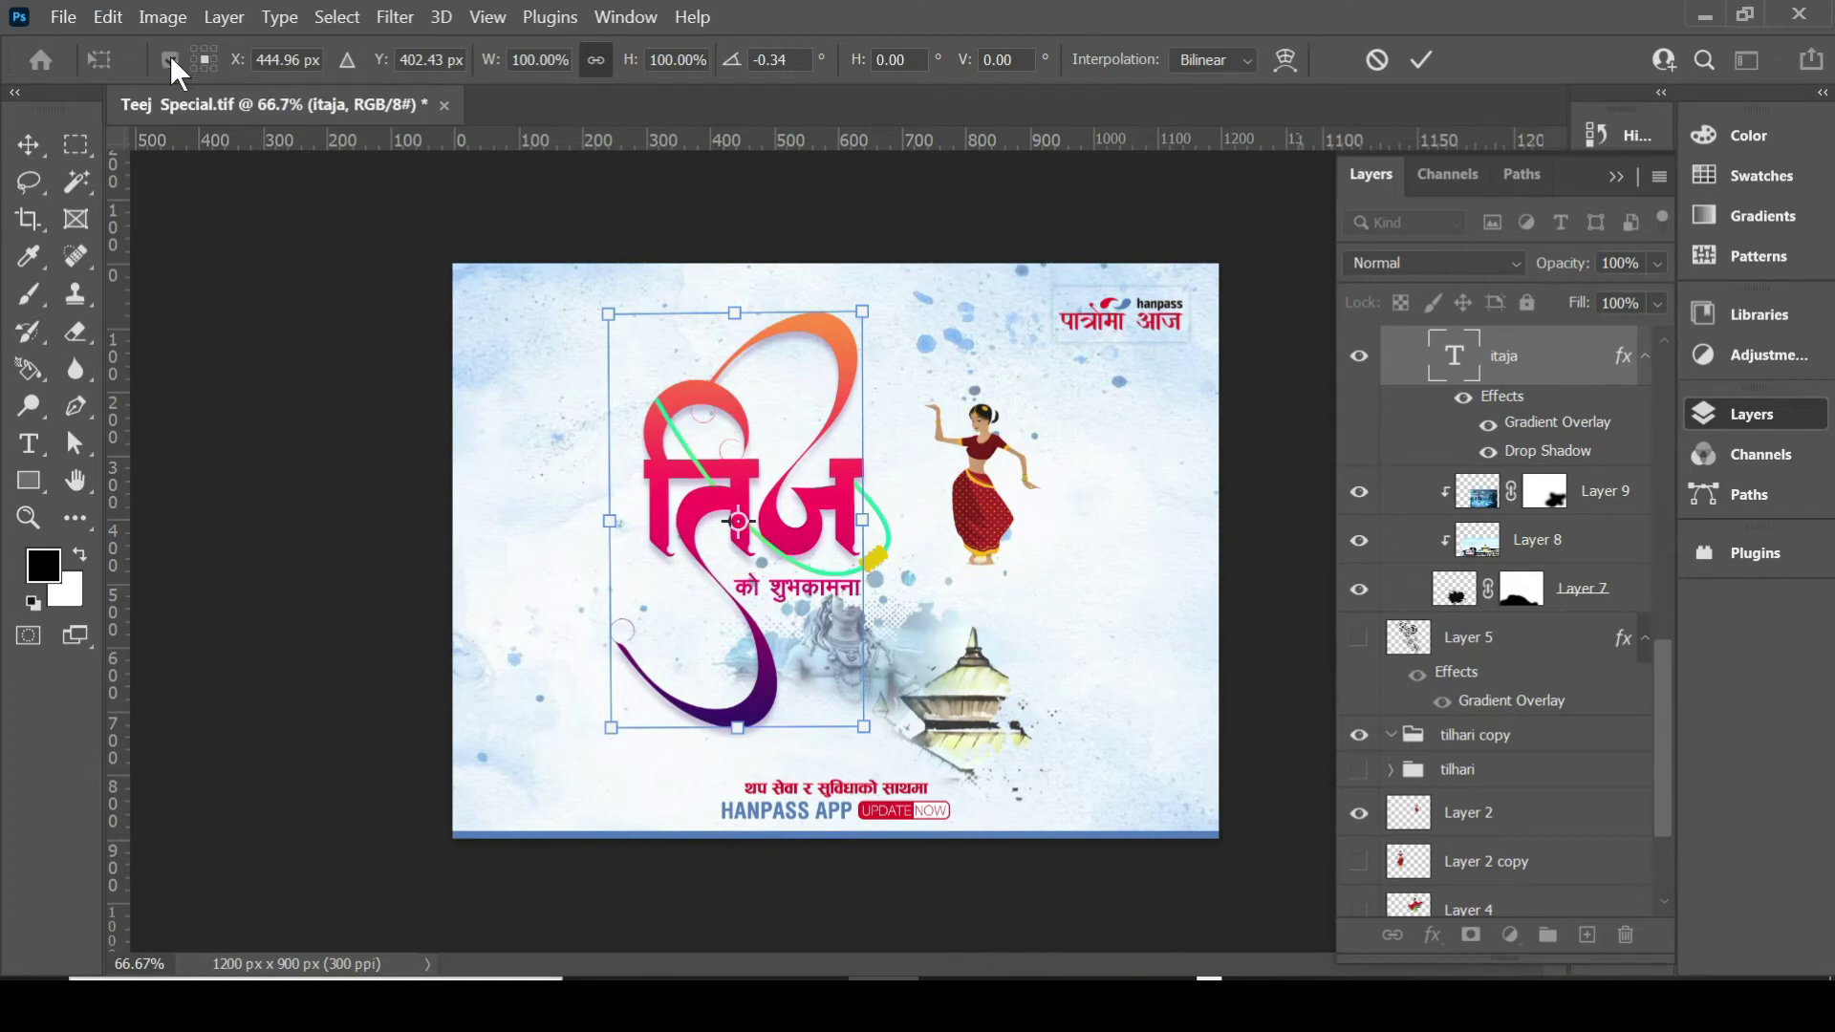
click(28, 143)
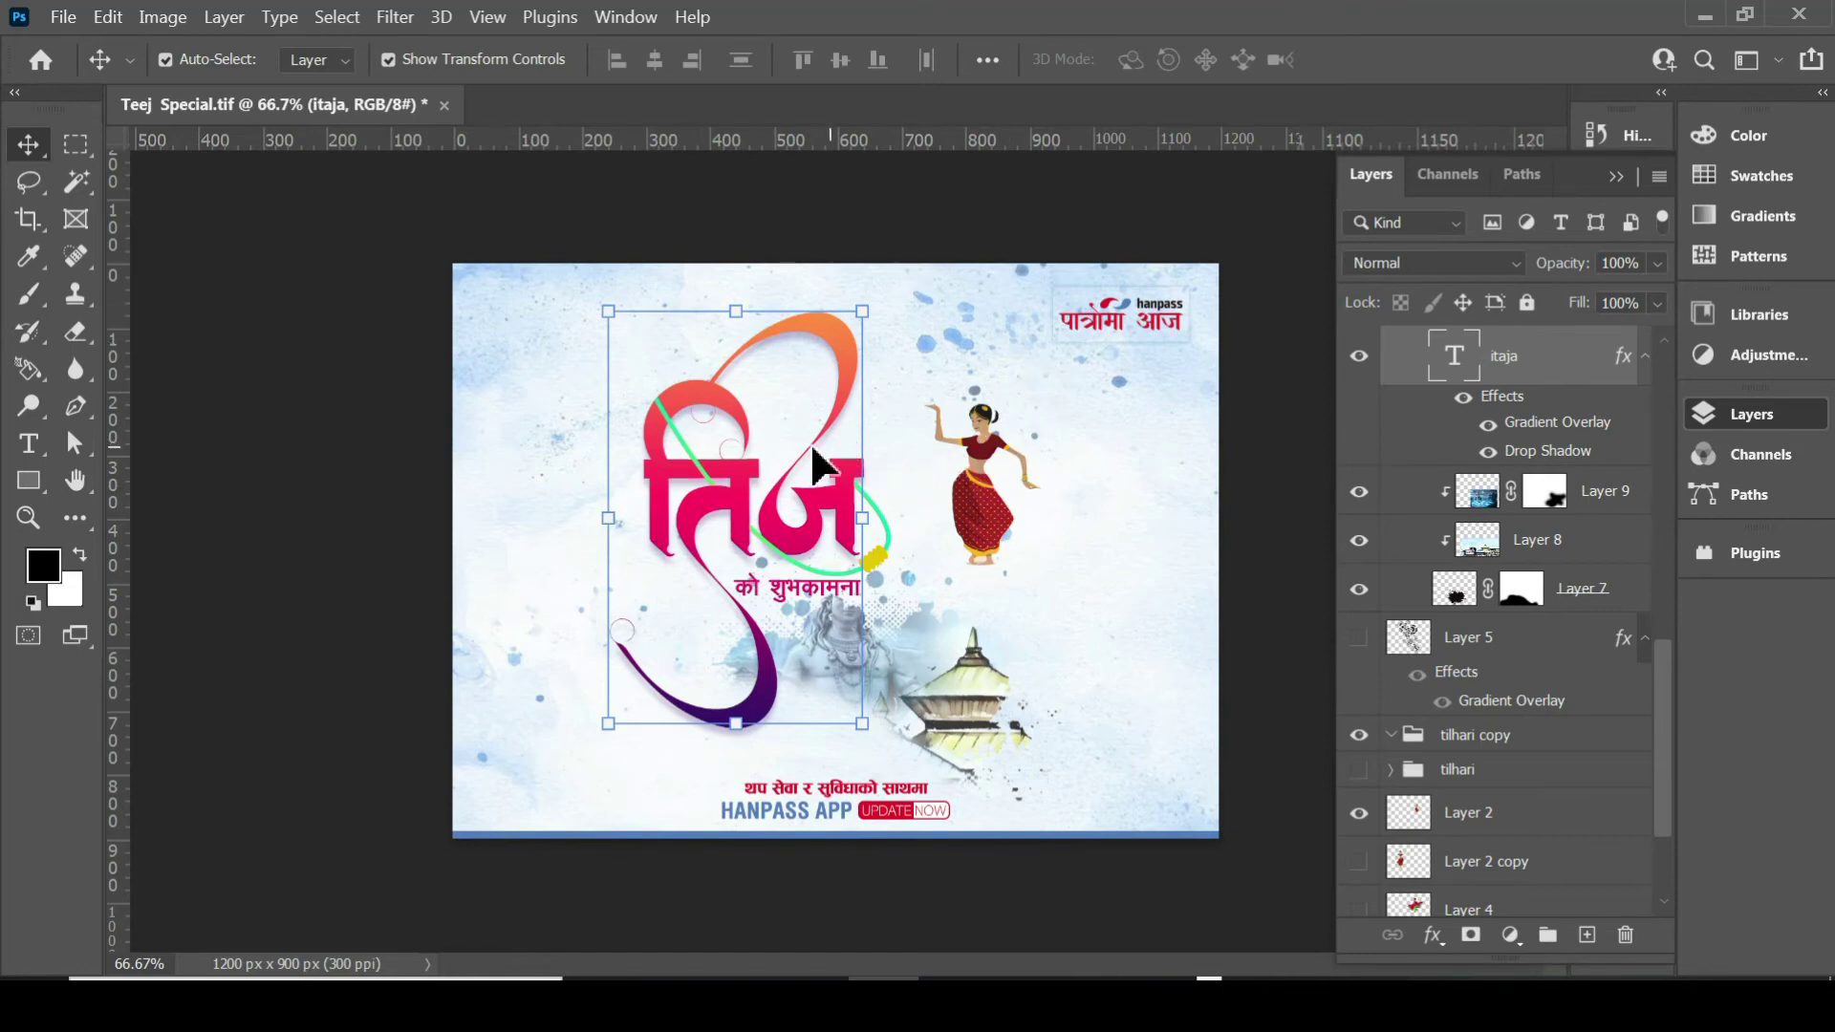
click(385, 383)
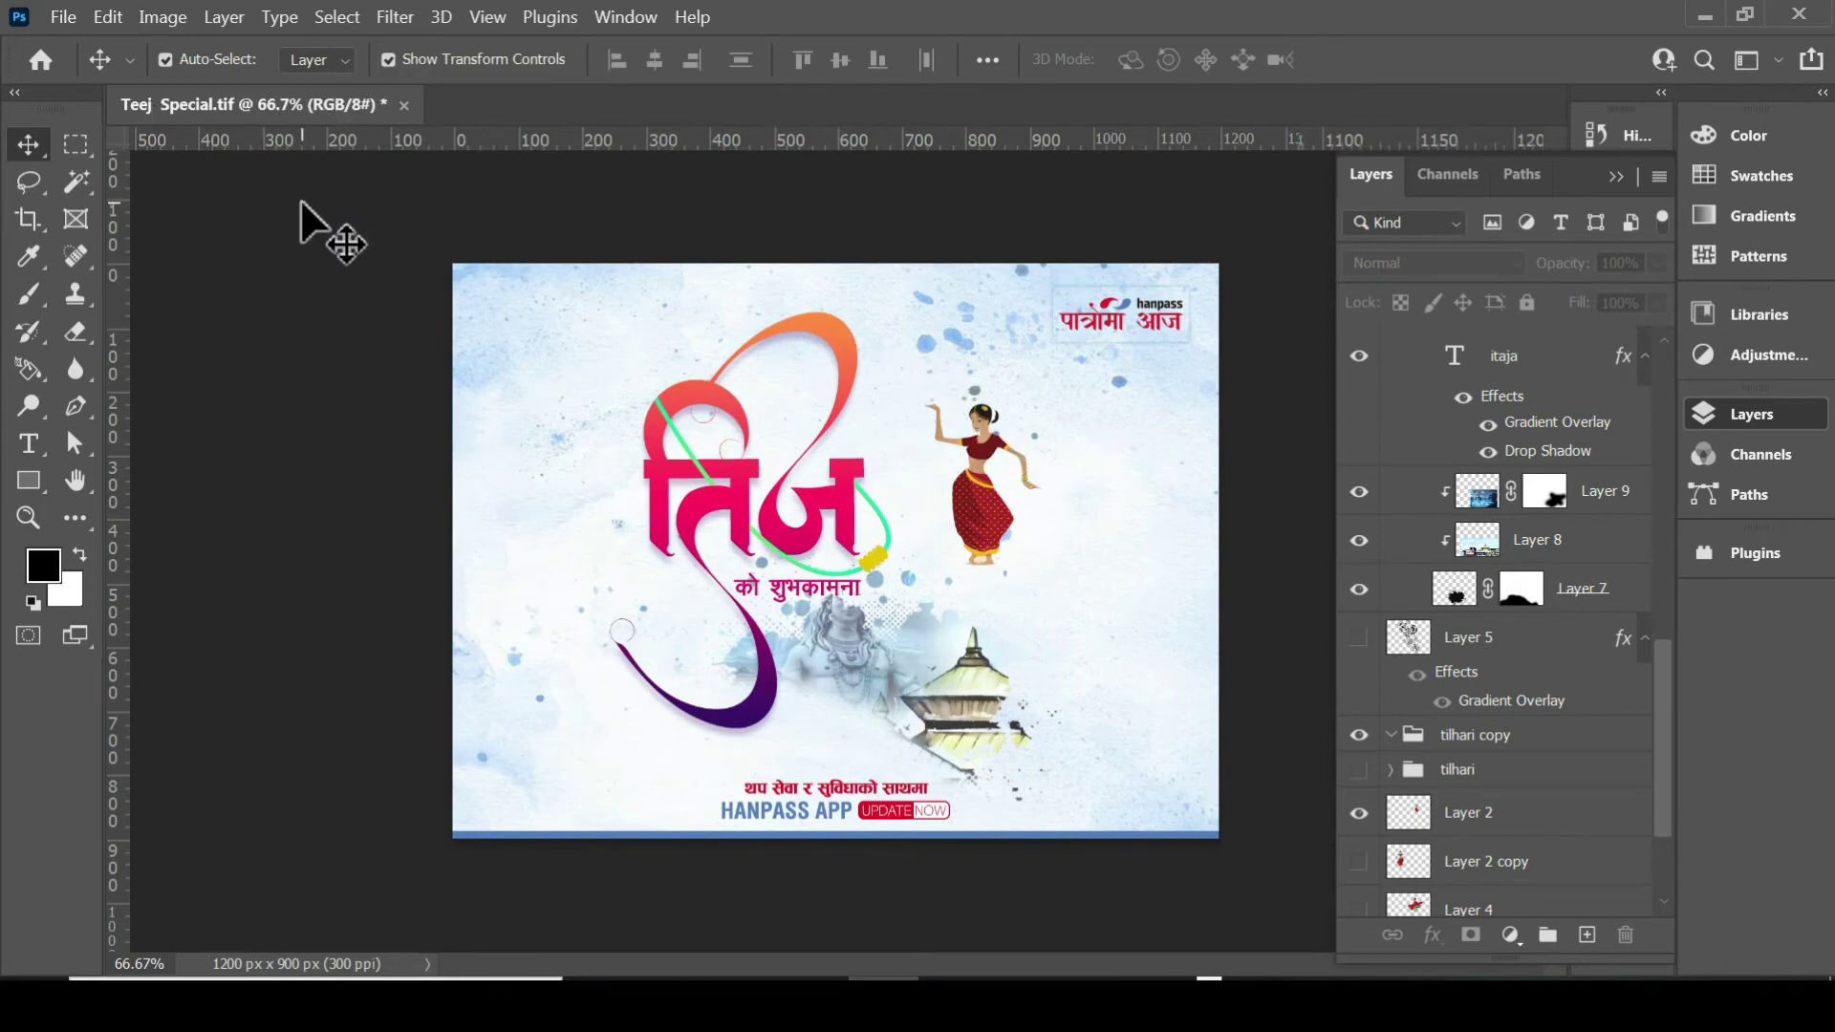
Create a new Web Most Common 1366 × 768 document with an artboard.
key(ctrl+n)
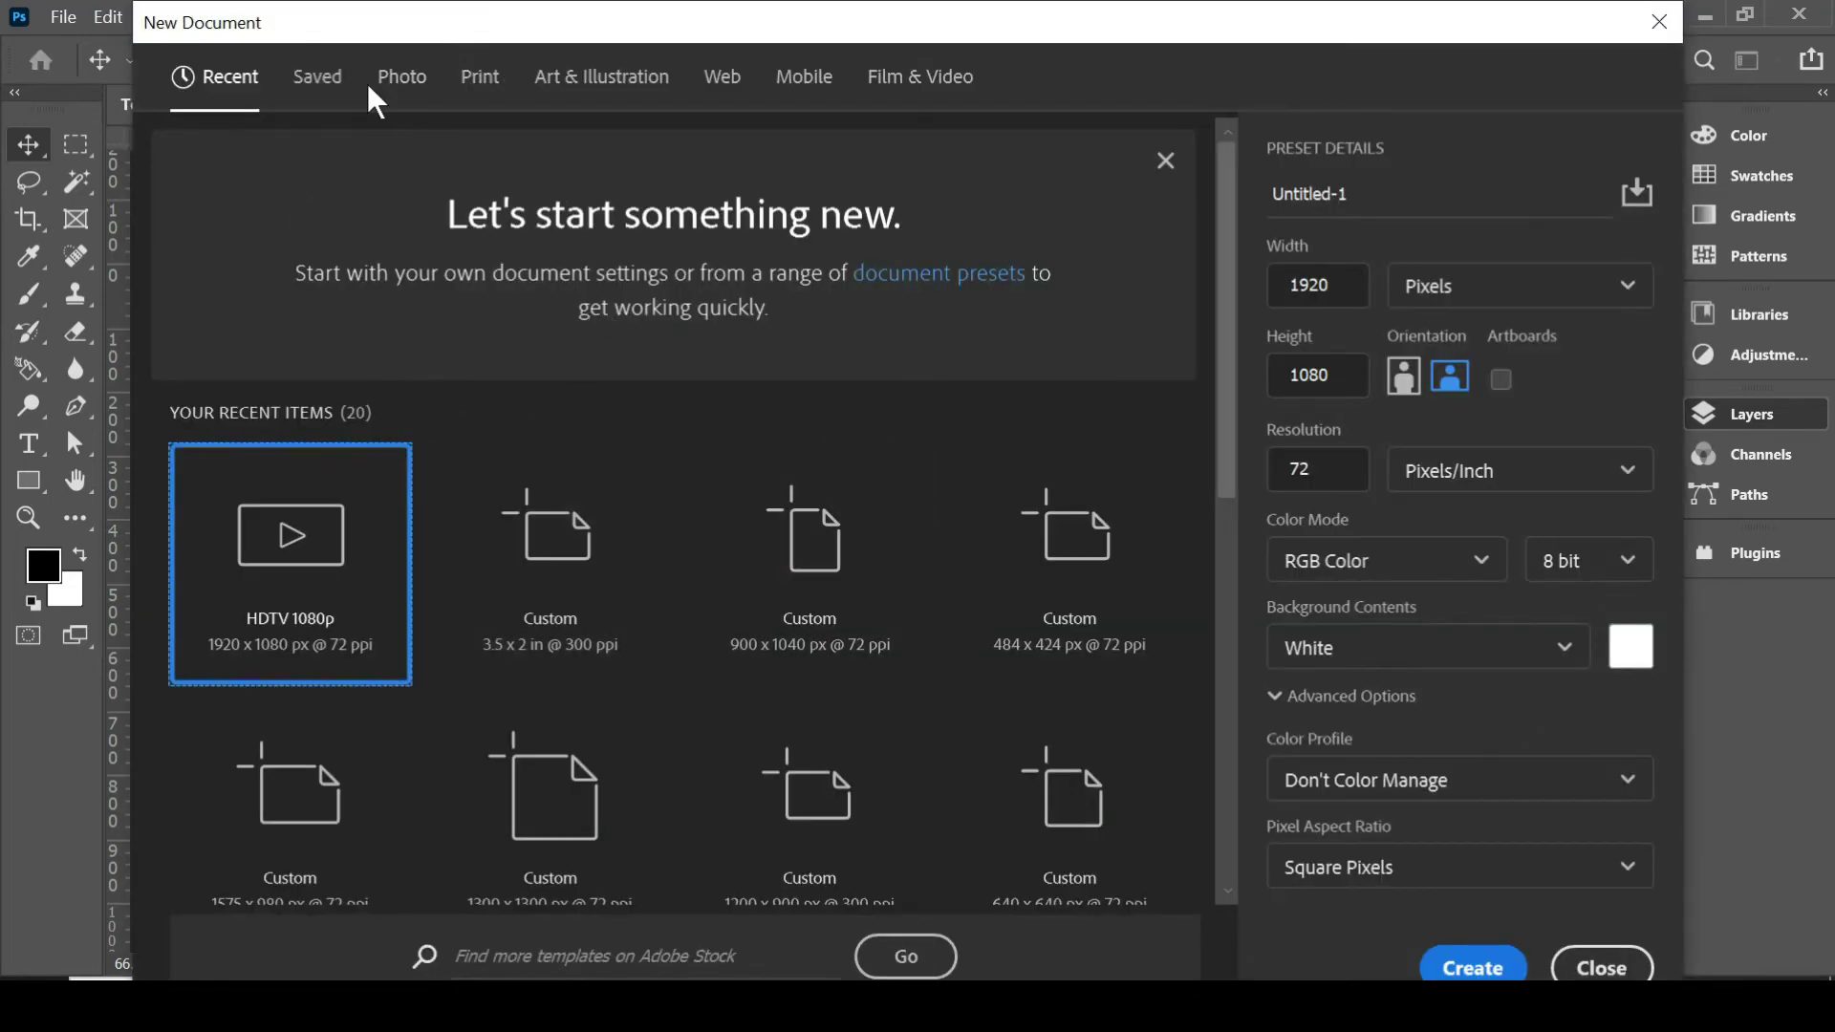
click(404, 83)
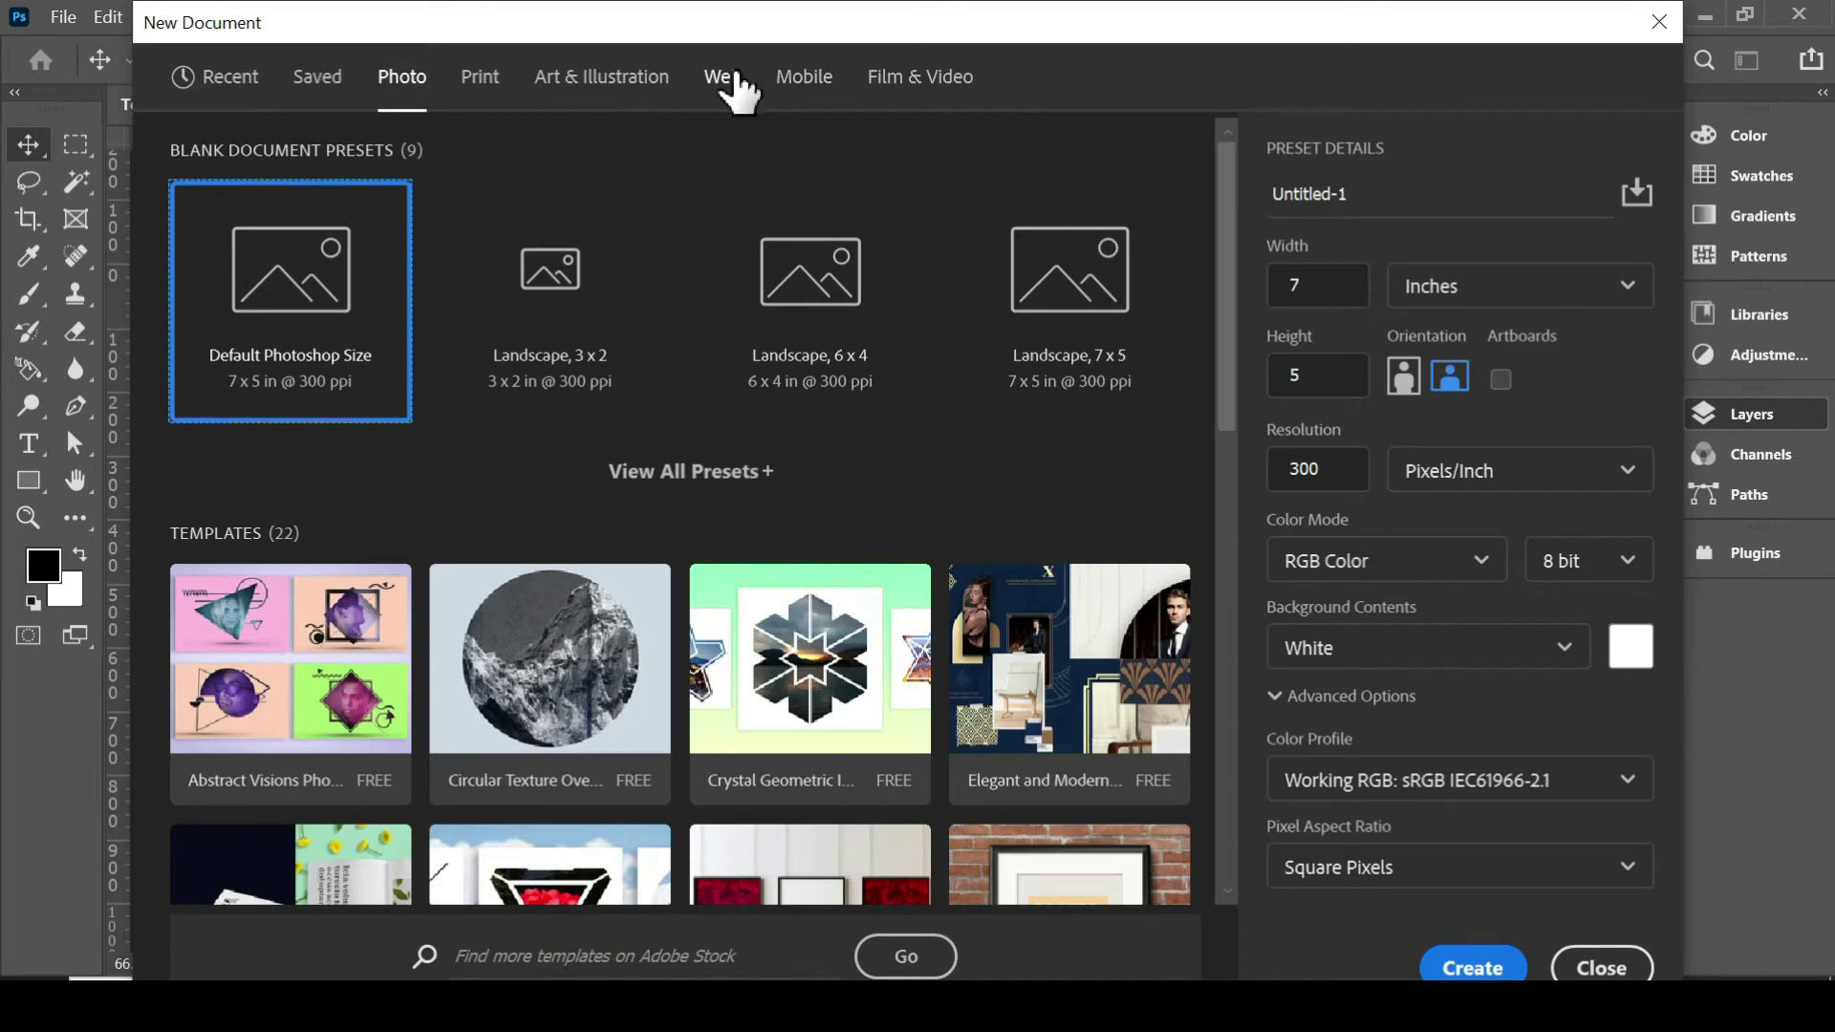
click(731, 78)
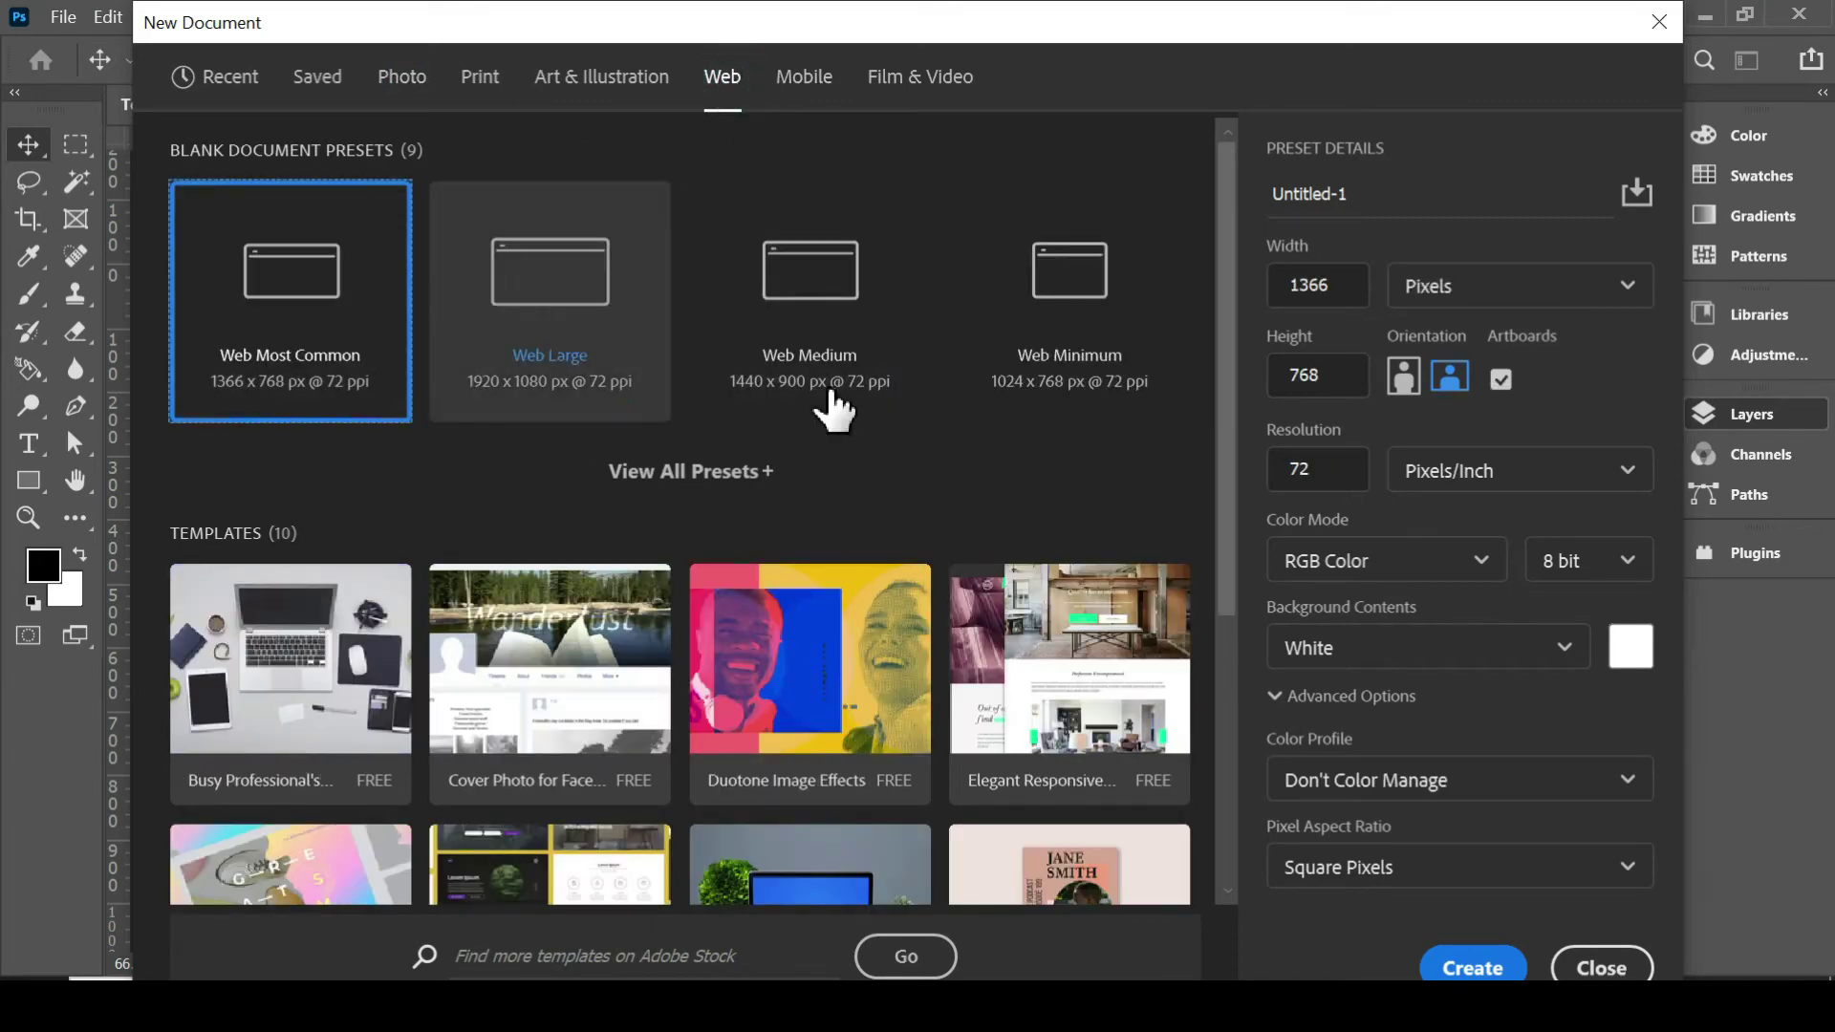
click(315, 301)
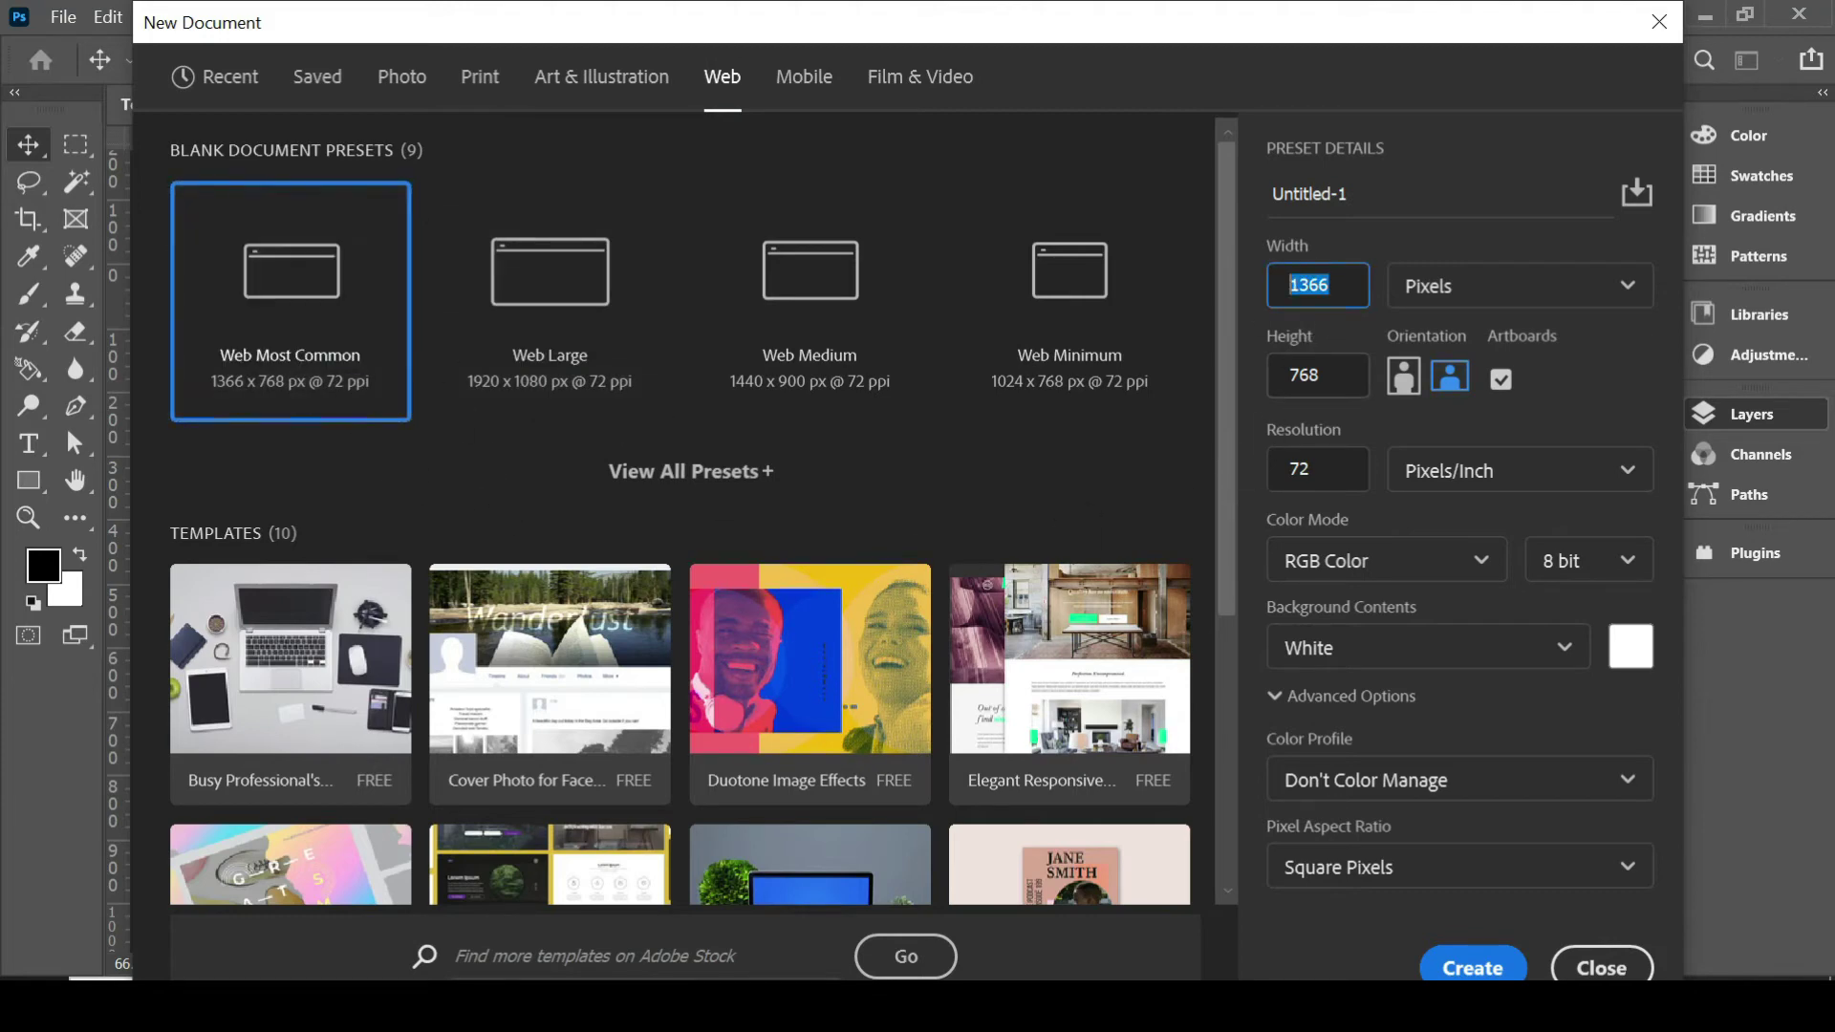
key(Tab)
key(Tab)
key(shift+Tab)
key(shift+Tab)
key(Tab)
key(shift+Tab)
click(1469, 967)
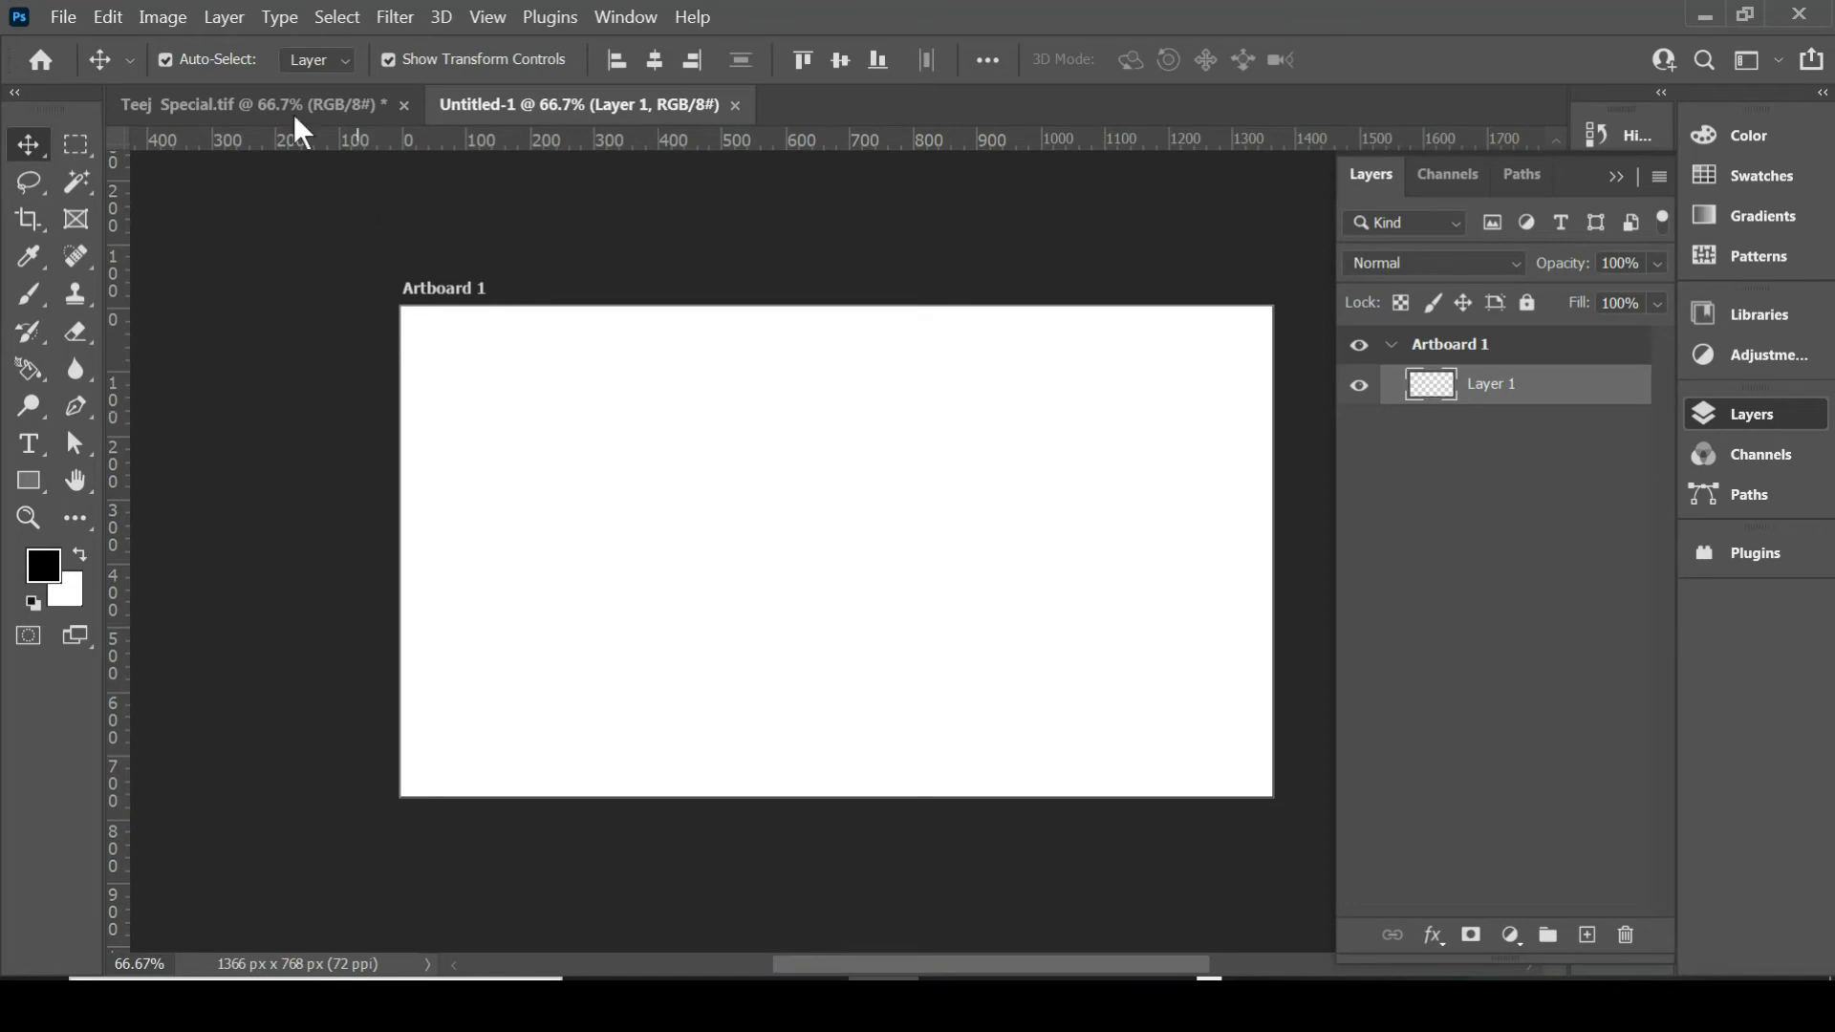
Switch between Teej Special.tif and Untitled-1, then drag the dancer toward the Untitled-1 tab.
click(217, 106)
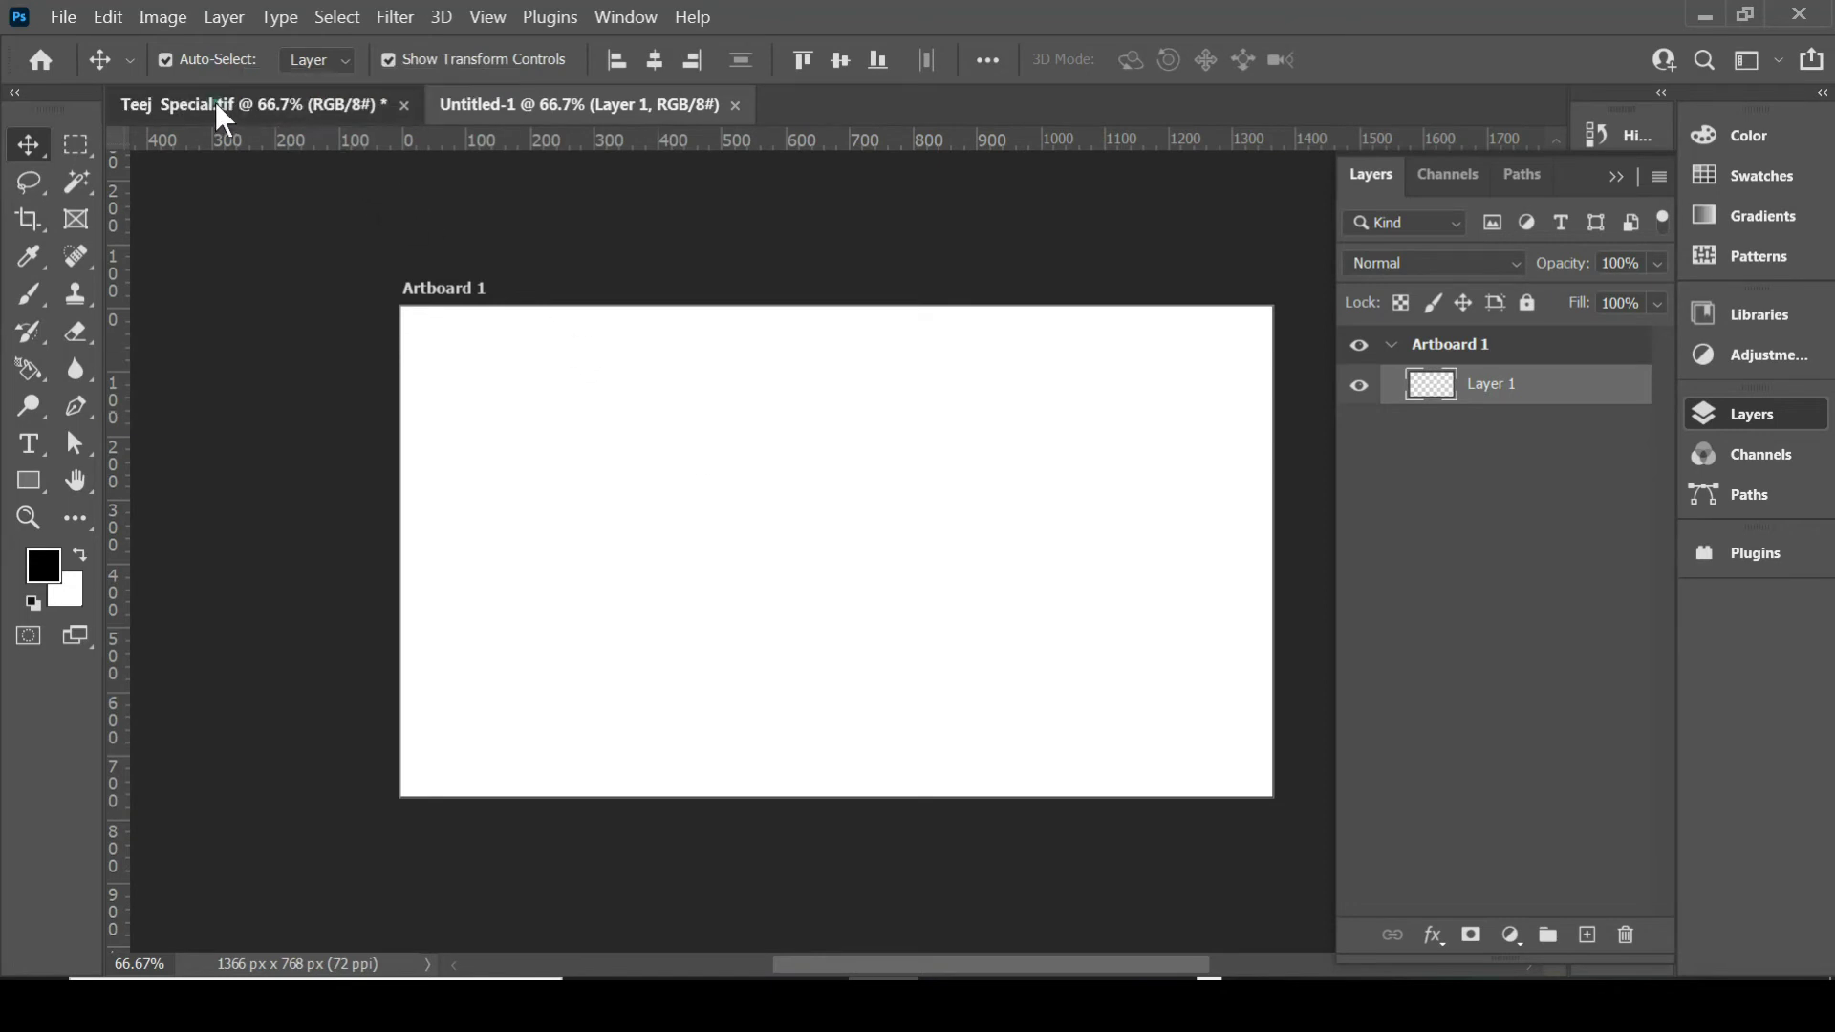
click(541, 107)
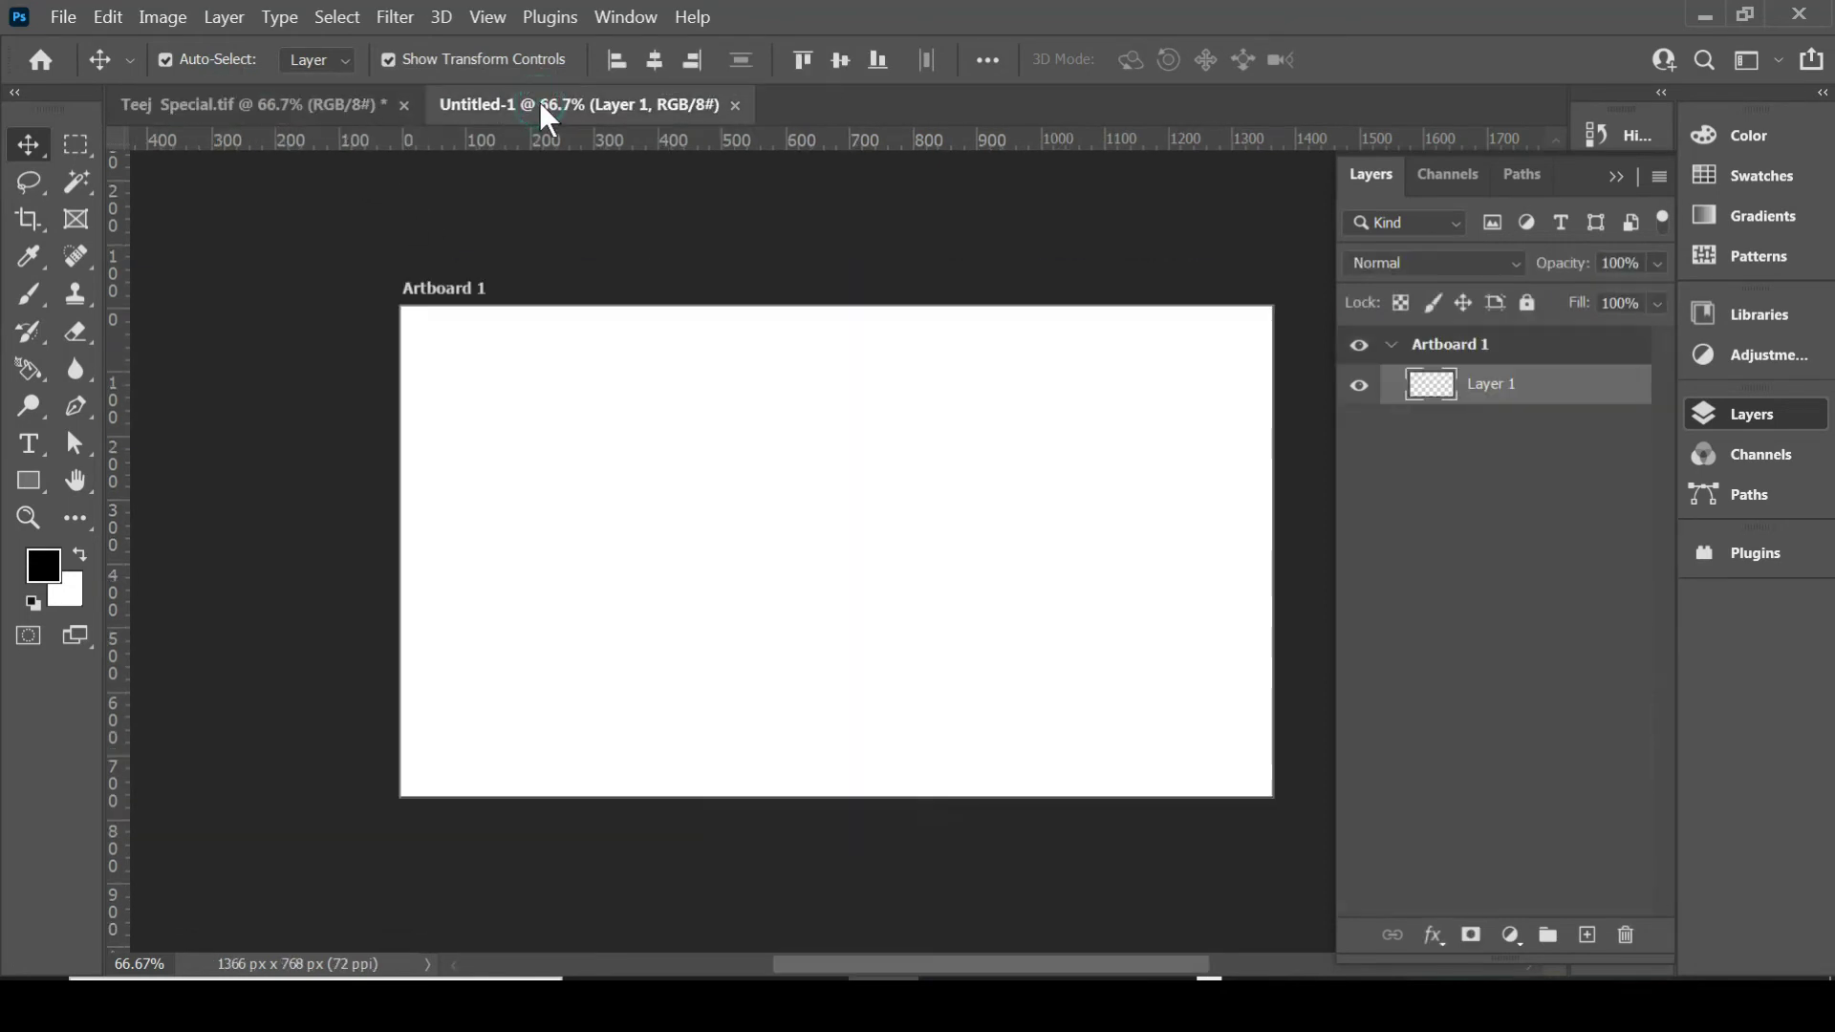
click(346, 105)
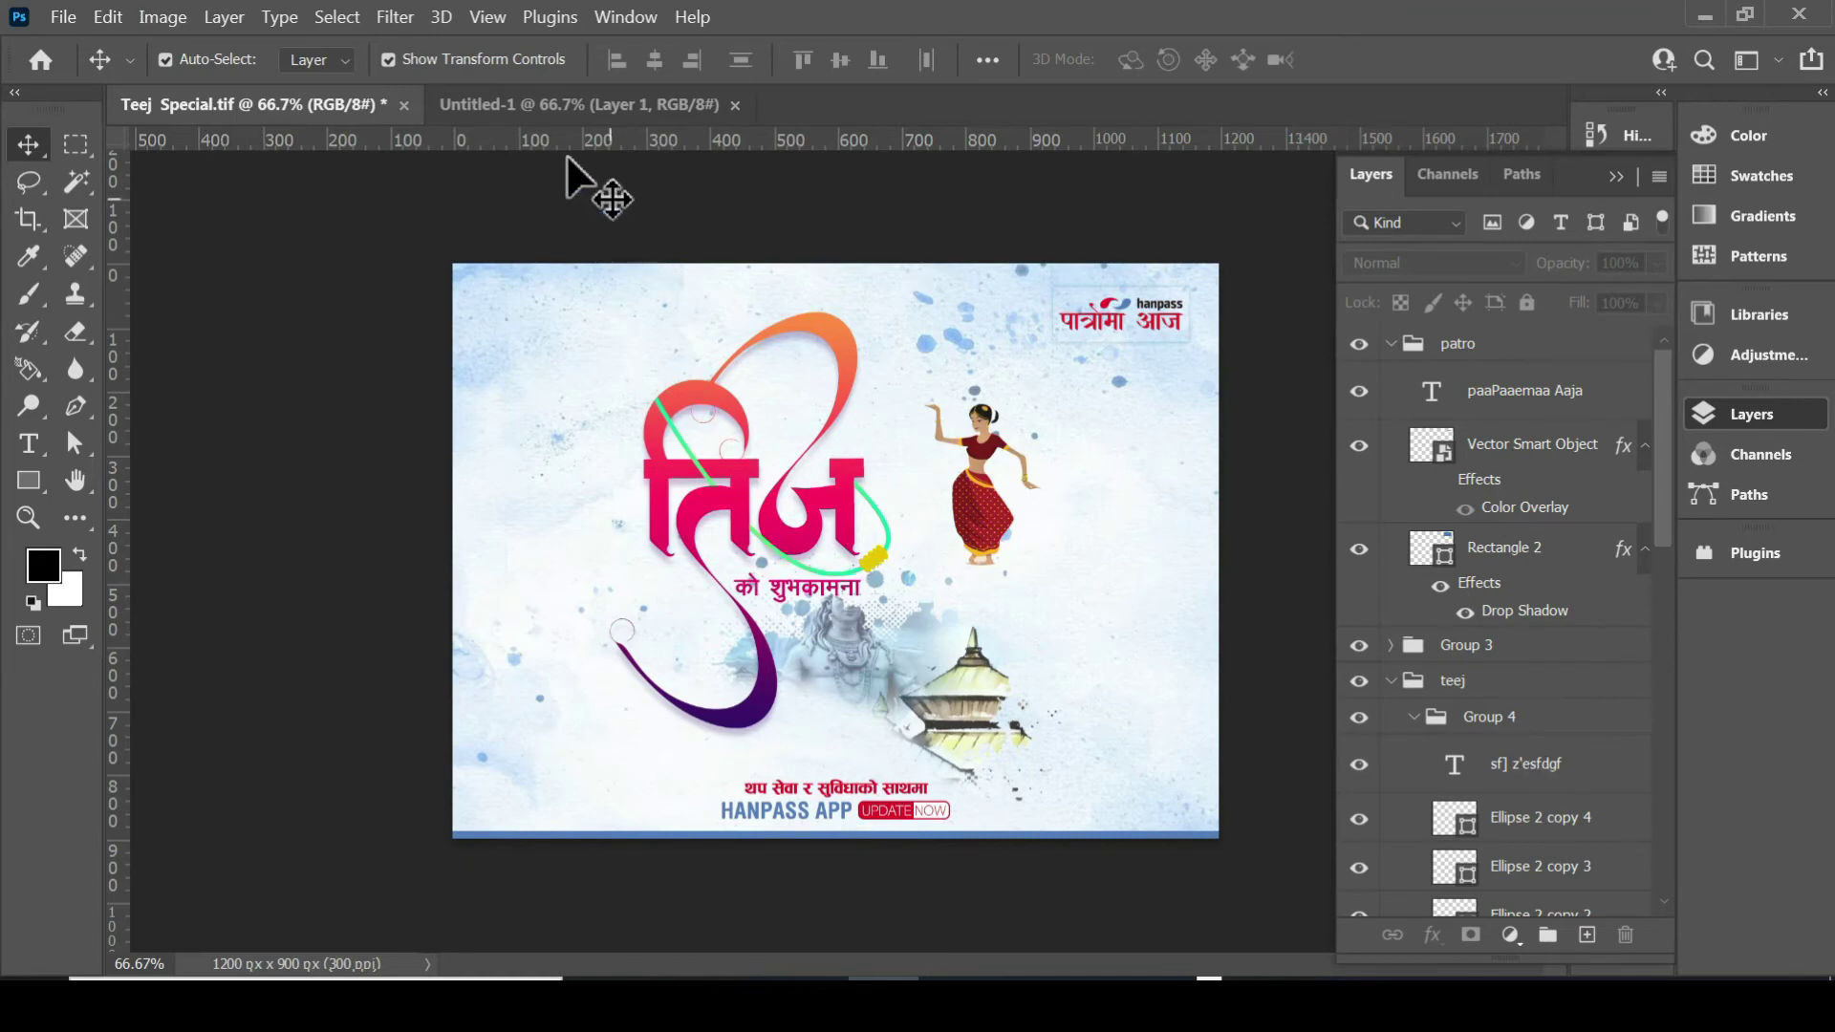
click(533, 107)
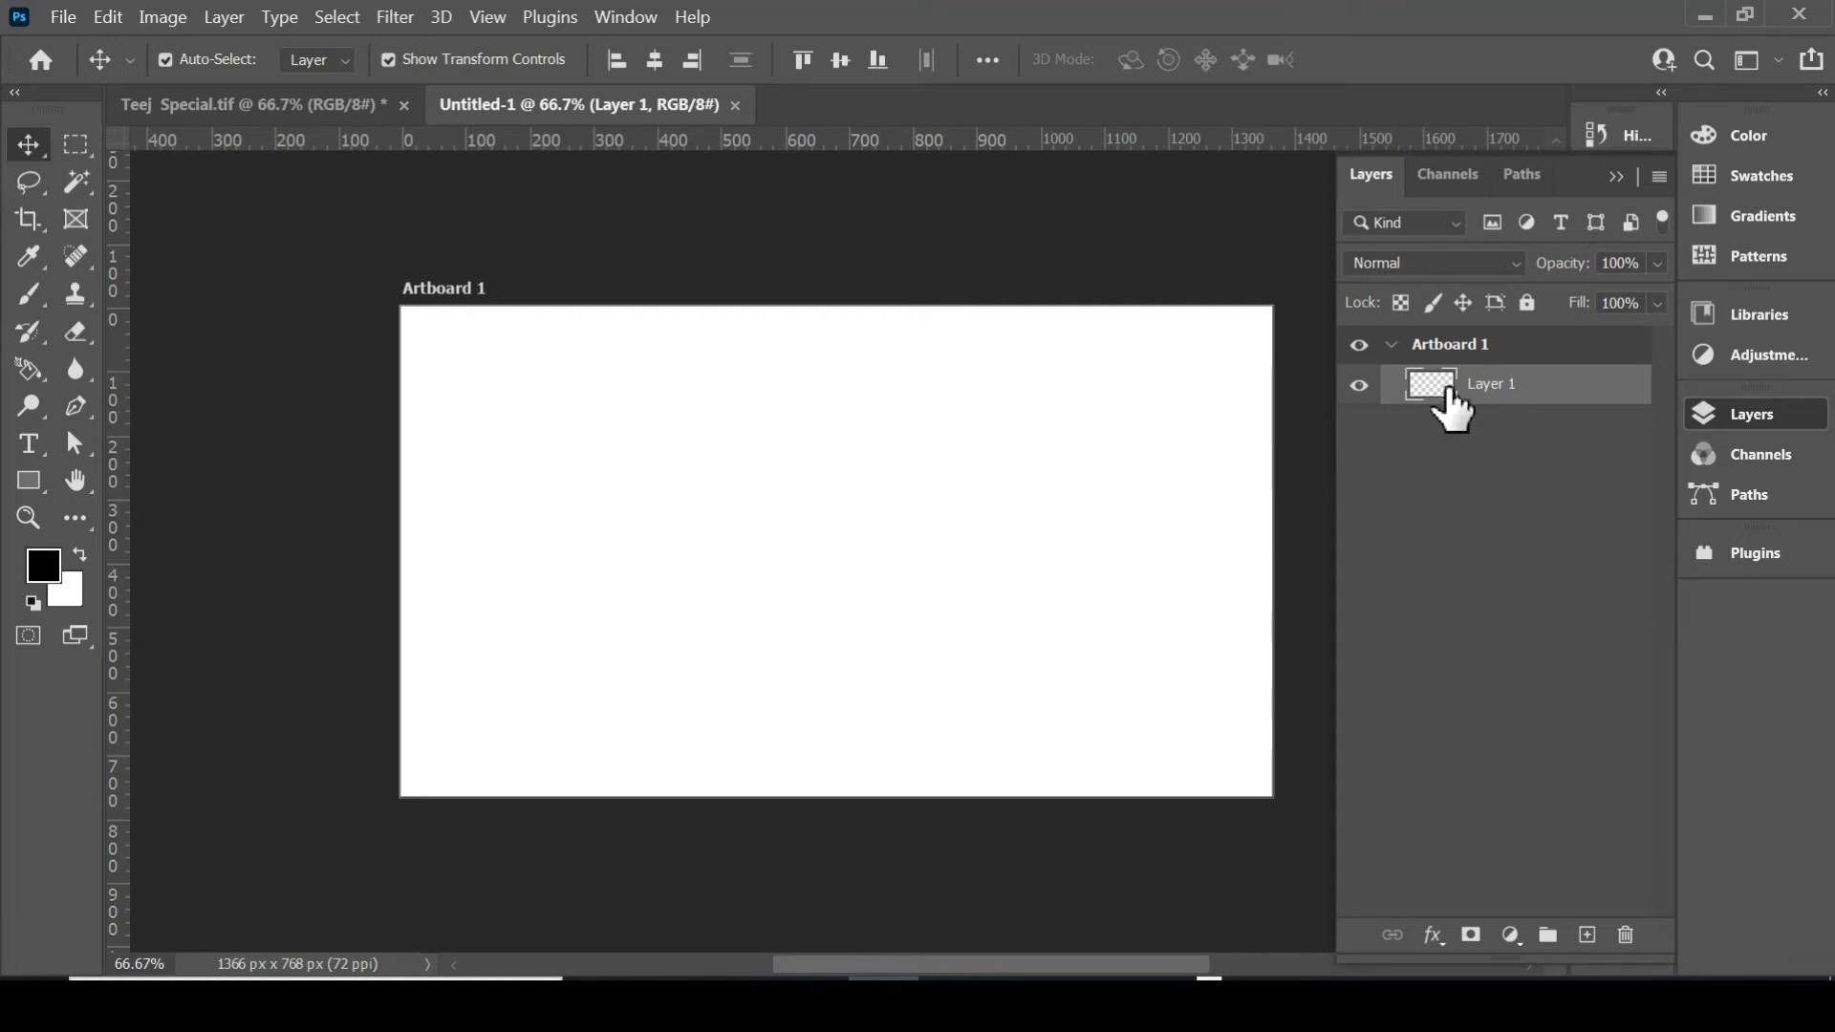
drag(1442, 392, 1472, 368)
click(327, 107)
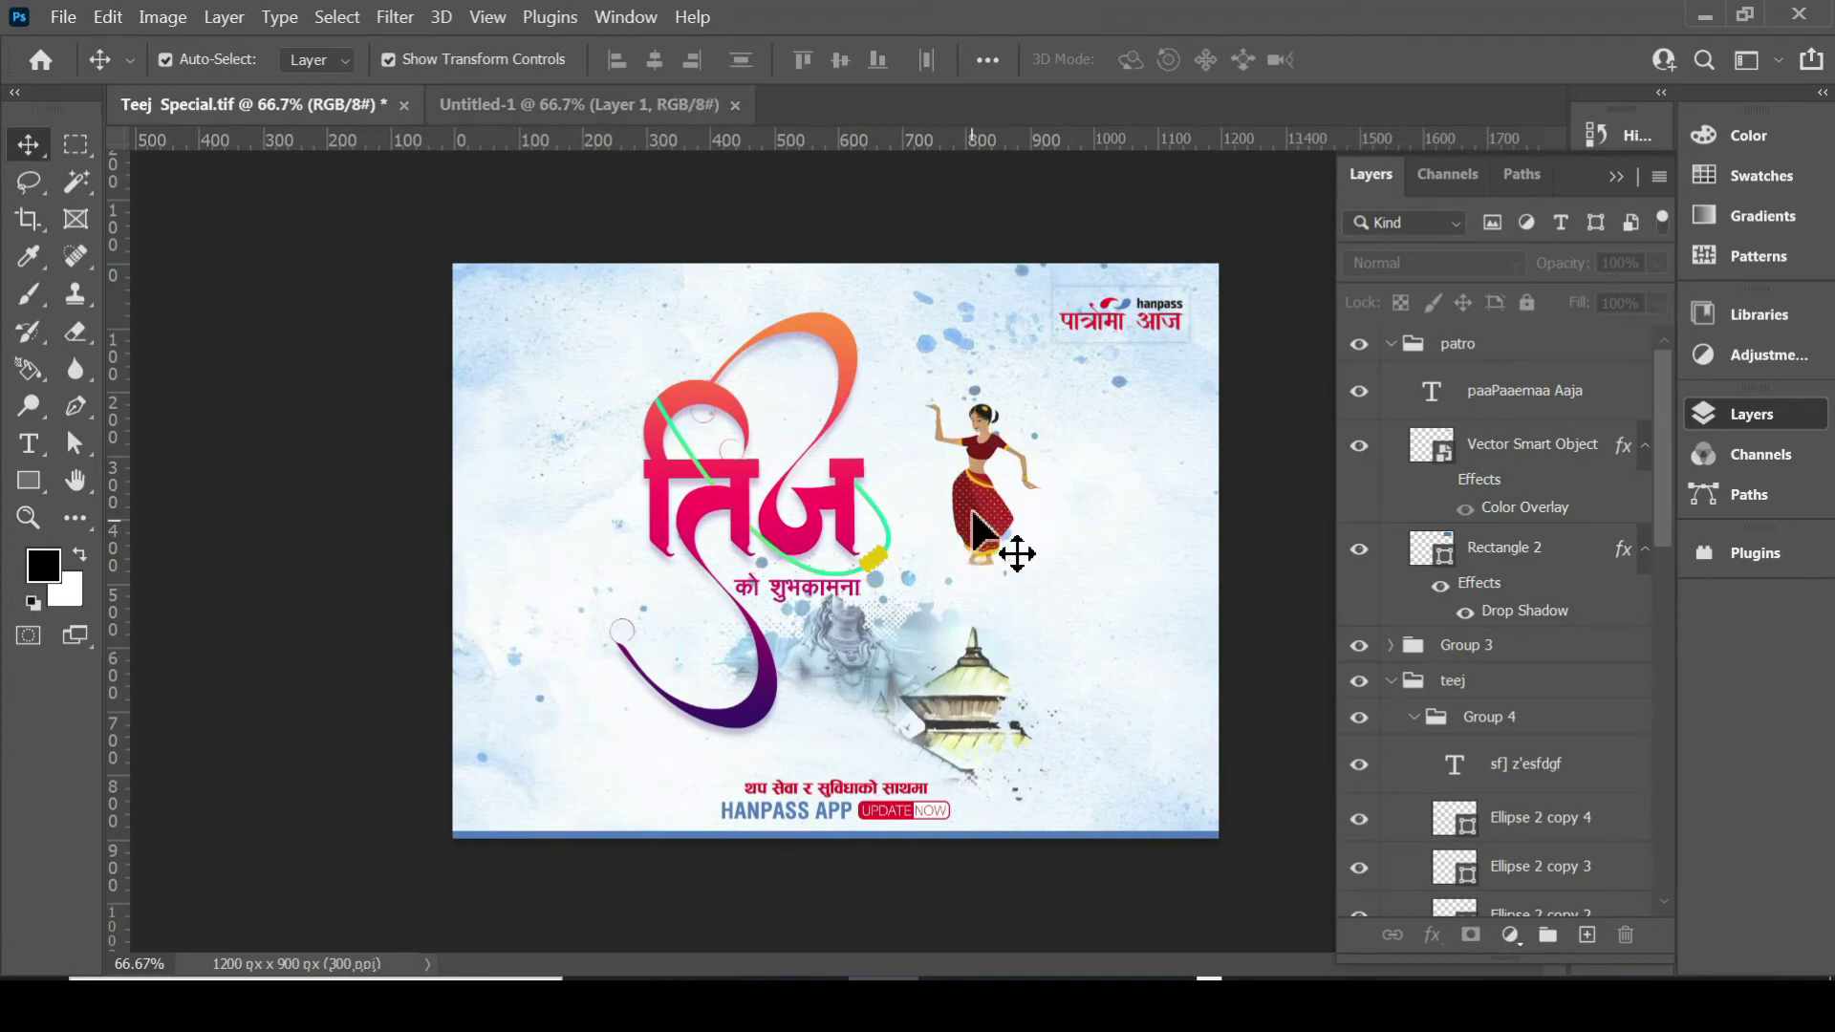
mouse_move(987, 520)
mouse_down()
mouse_move(784, 424)
mouse_move(597, 168)
mouse_move(588, 109)
mouse_up()
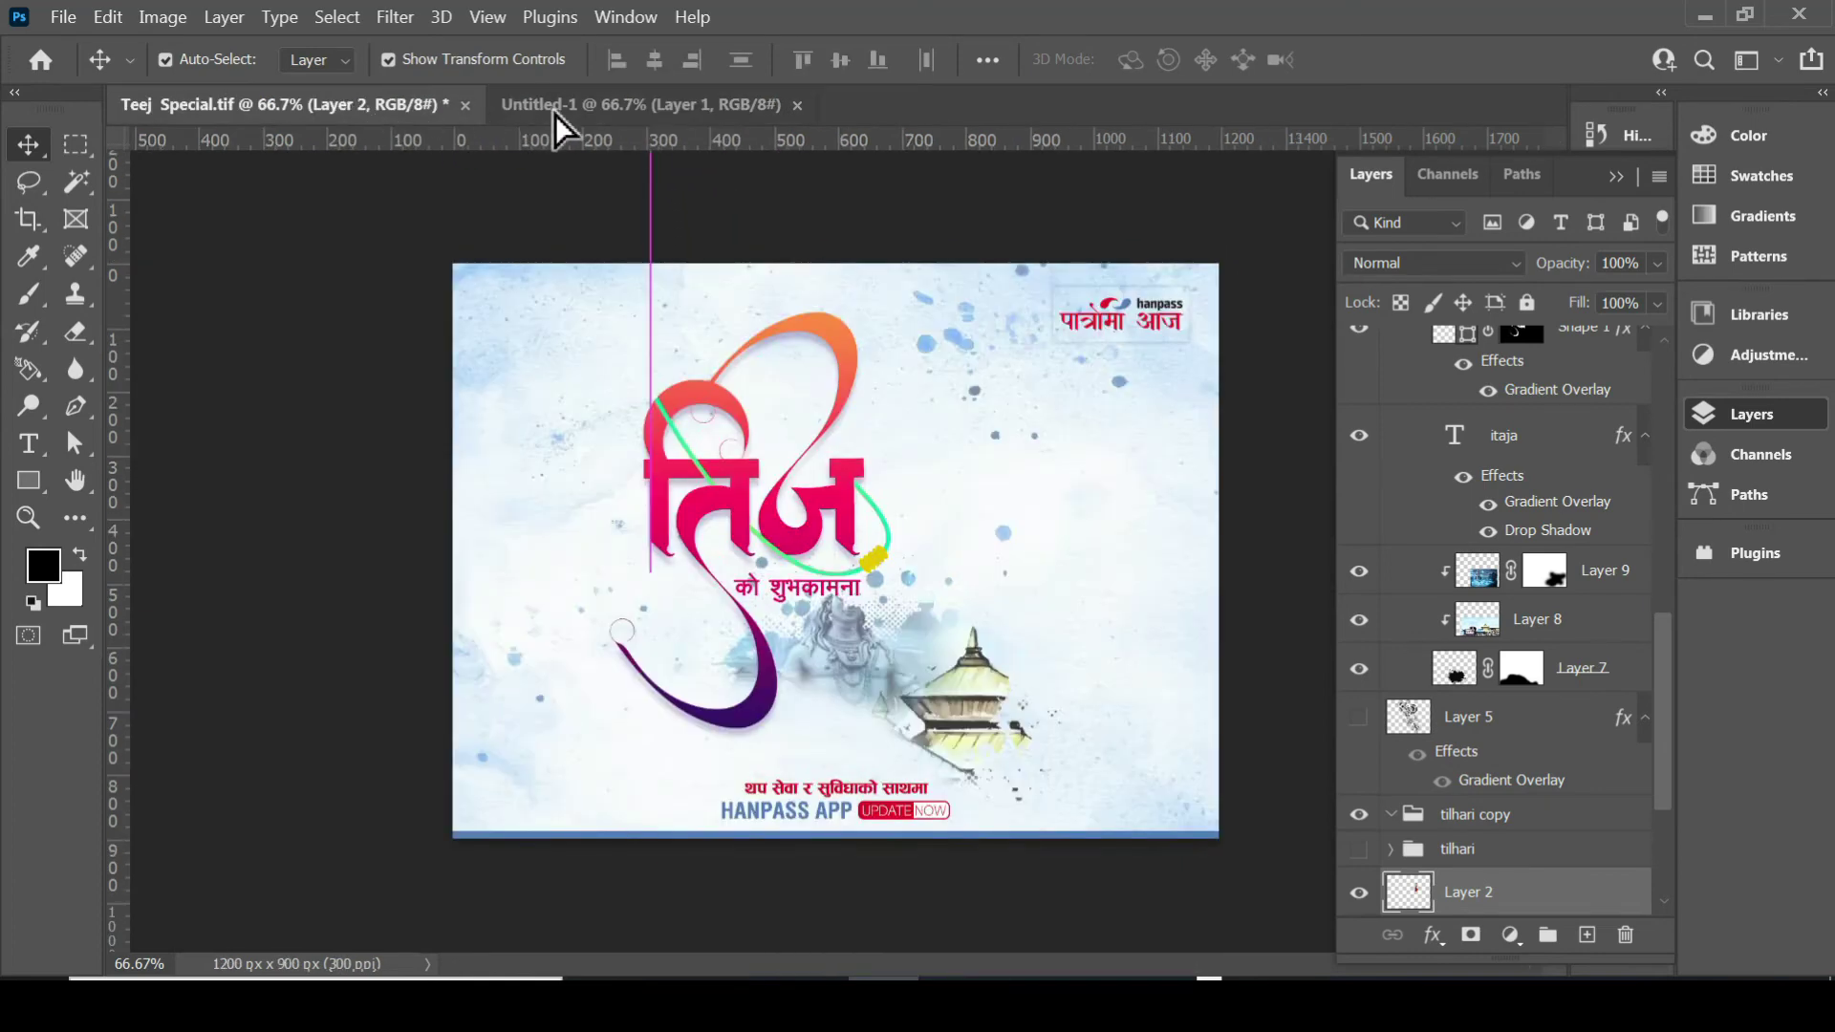
Drop the dancer into Untitled-1 and centre it on Artboard 1 as Layer 2.
drag(413, 111, 484, 117)
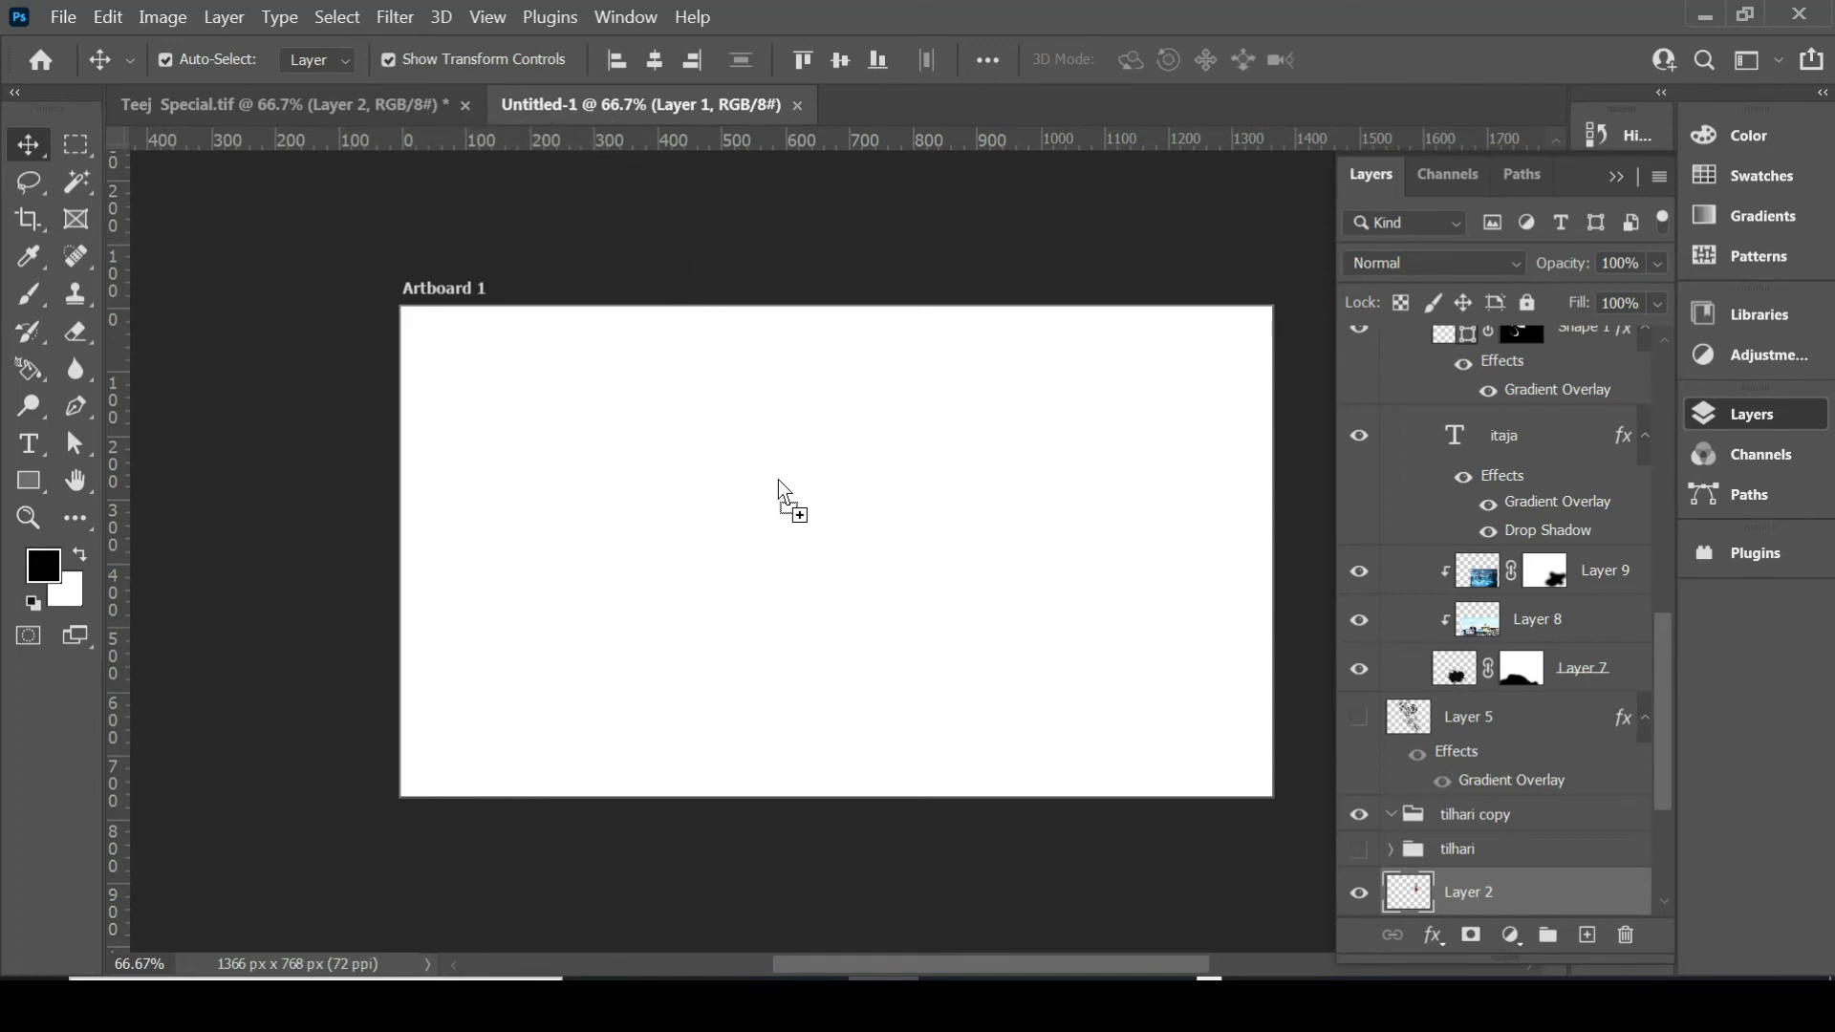
drag(766, 466, 857, 562)
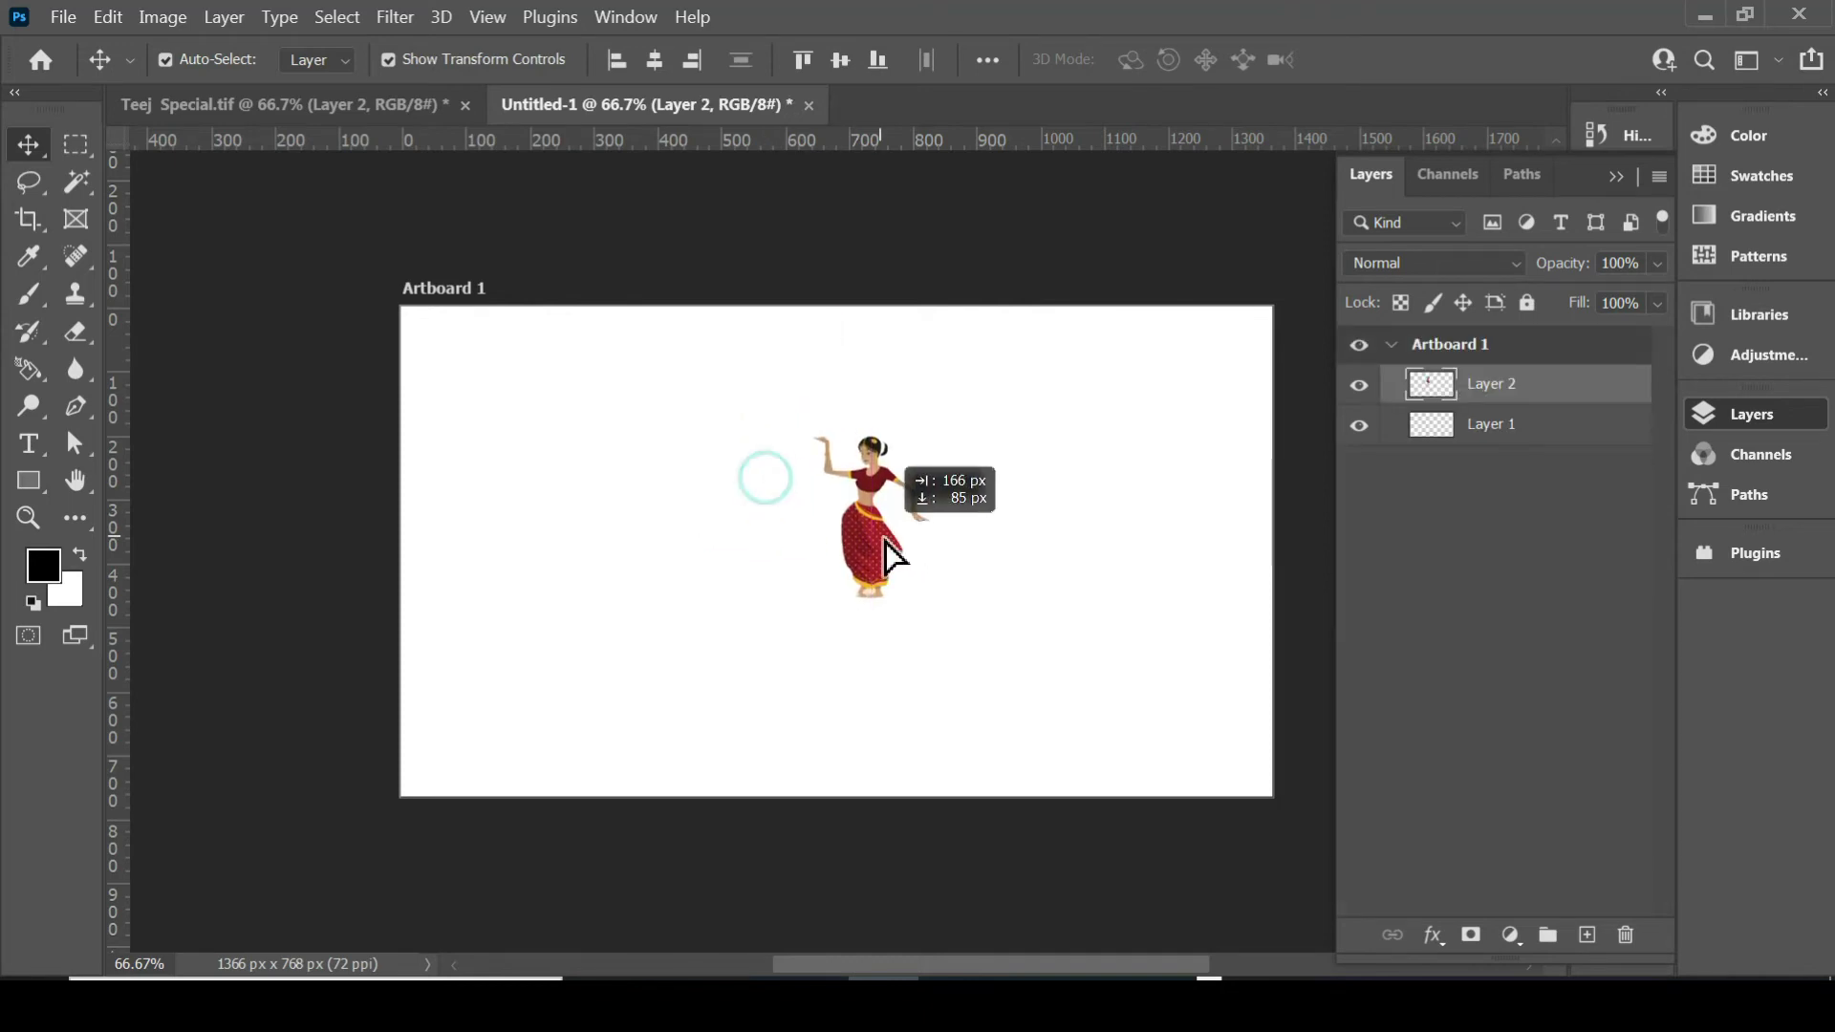
click(988, 565)
drag(846, 574, 833, 562)
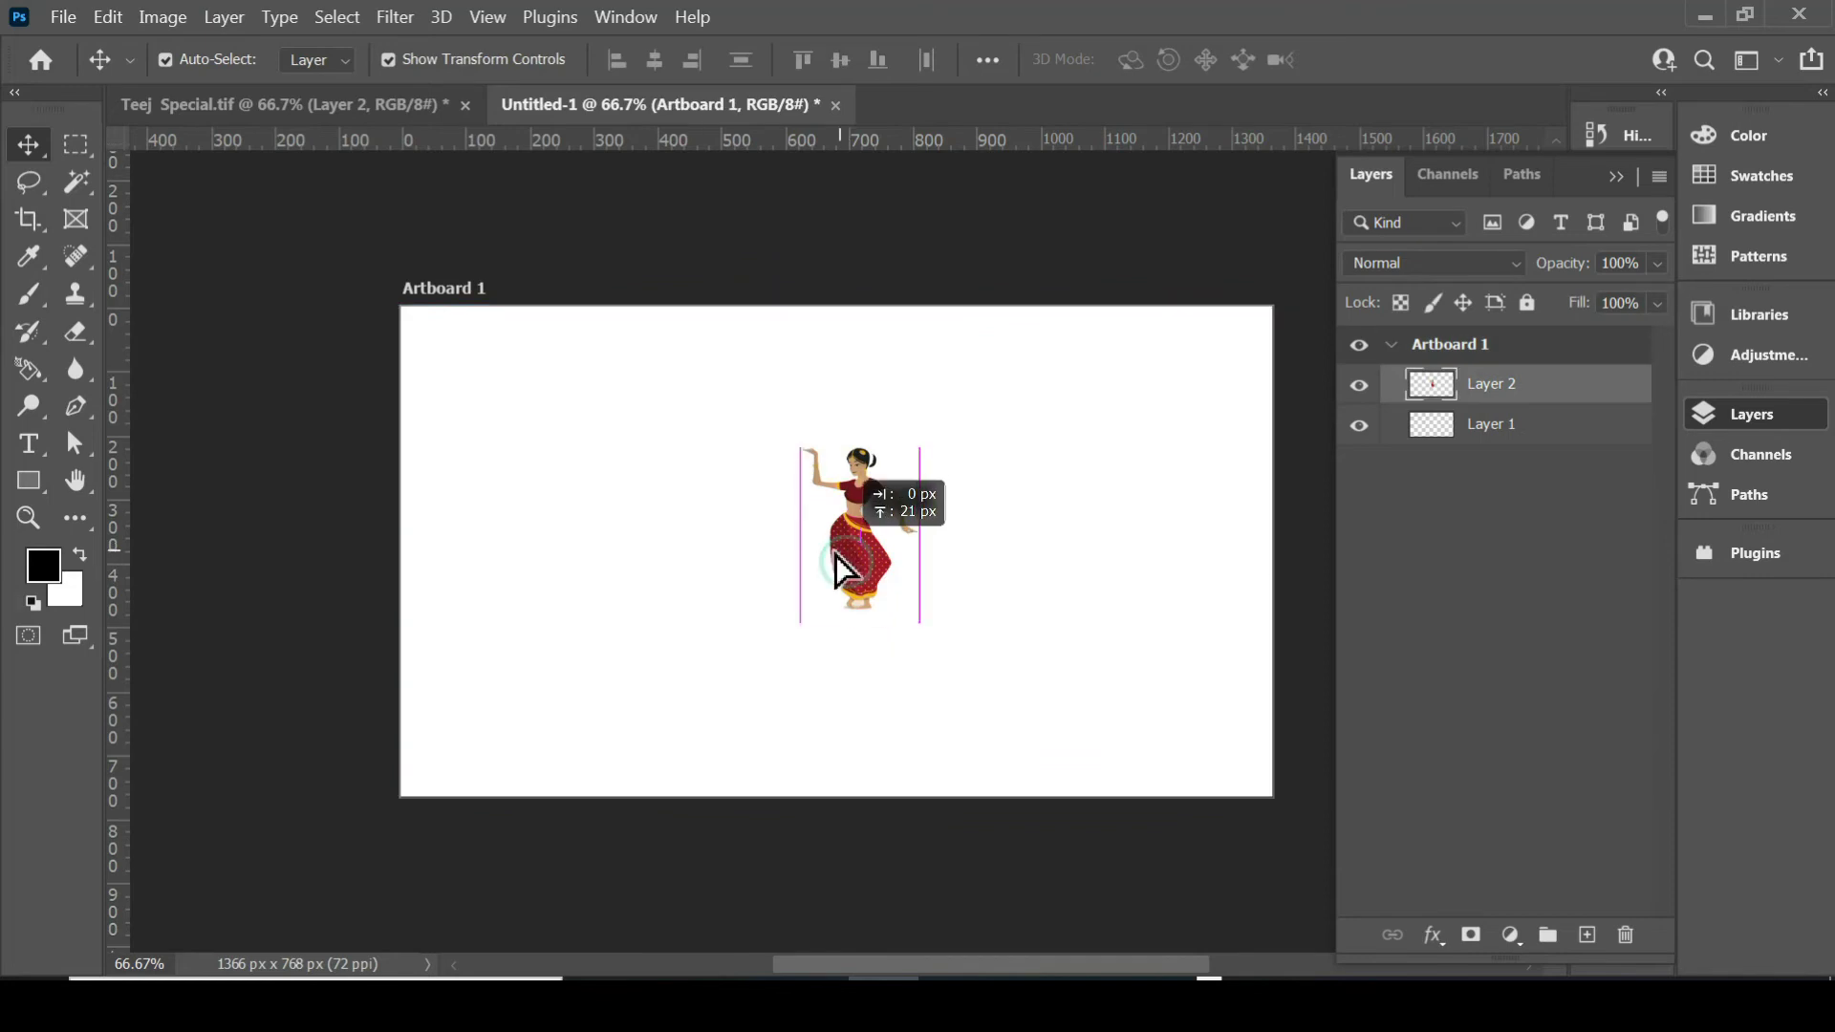
click(903, 273)
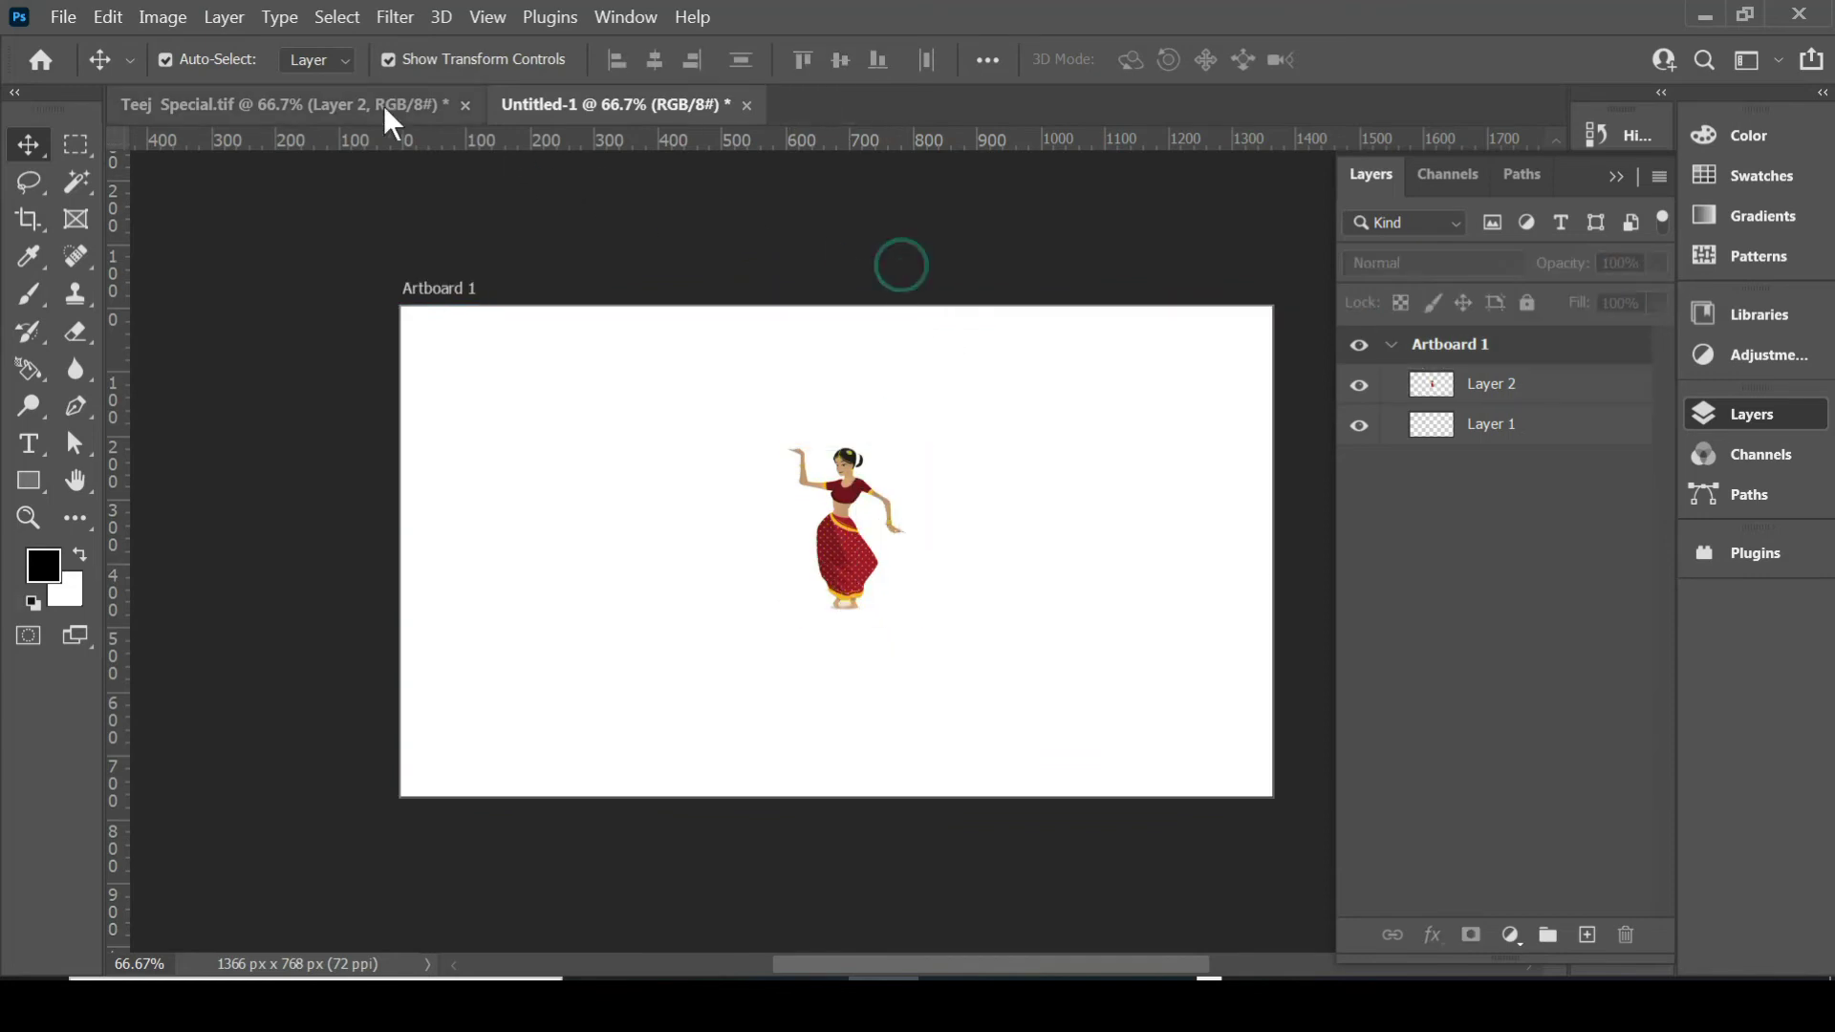
Return to Teej Special.tif and deselect the dancer layer there.
click(328, 105)
click(593, 113)
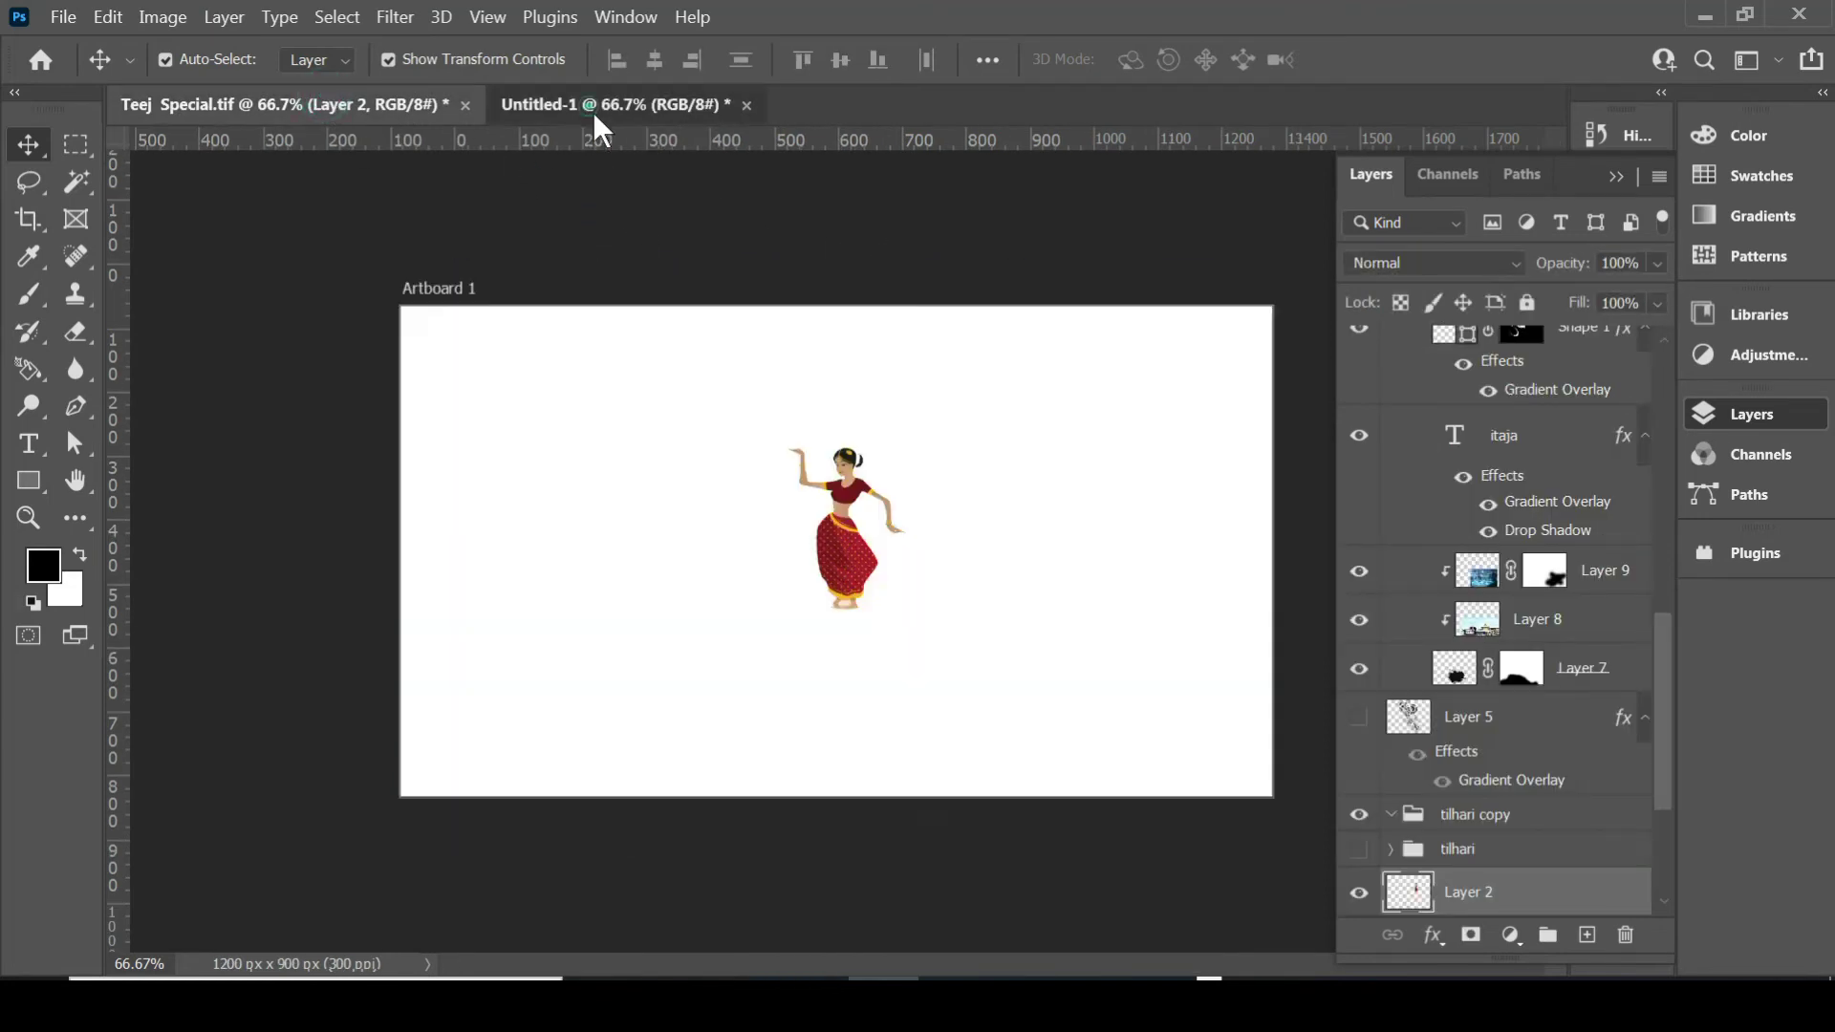
click(387, 107)
click(388, 388)
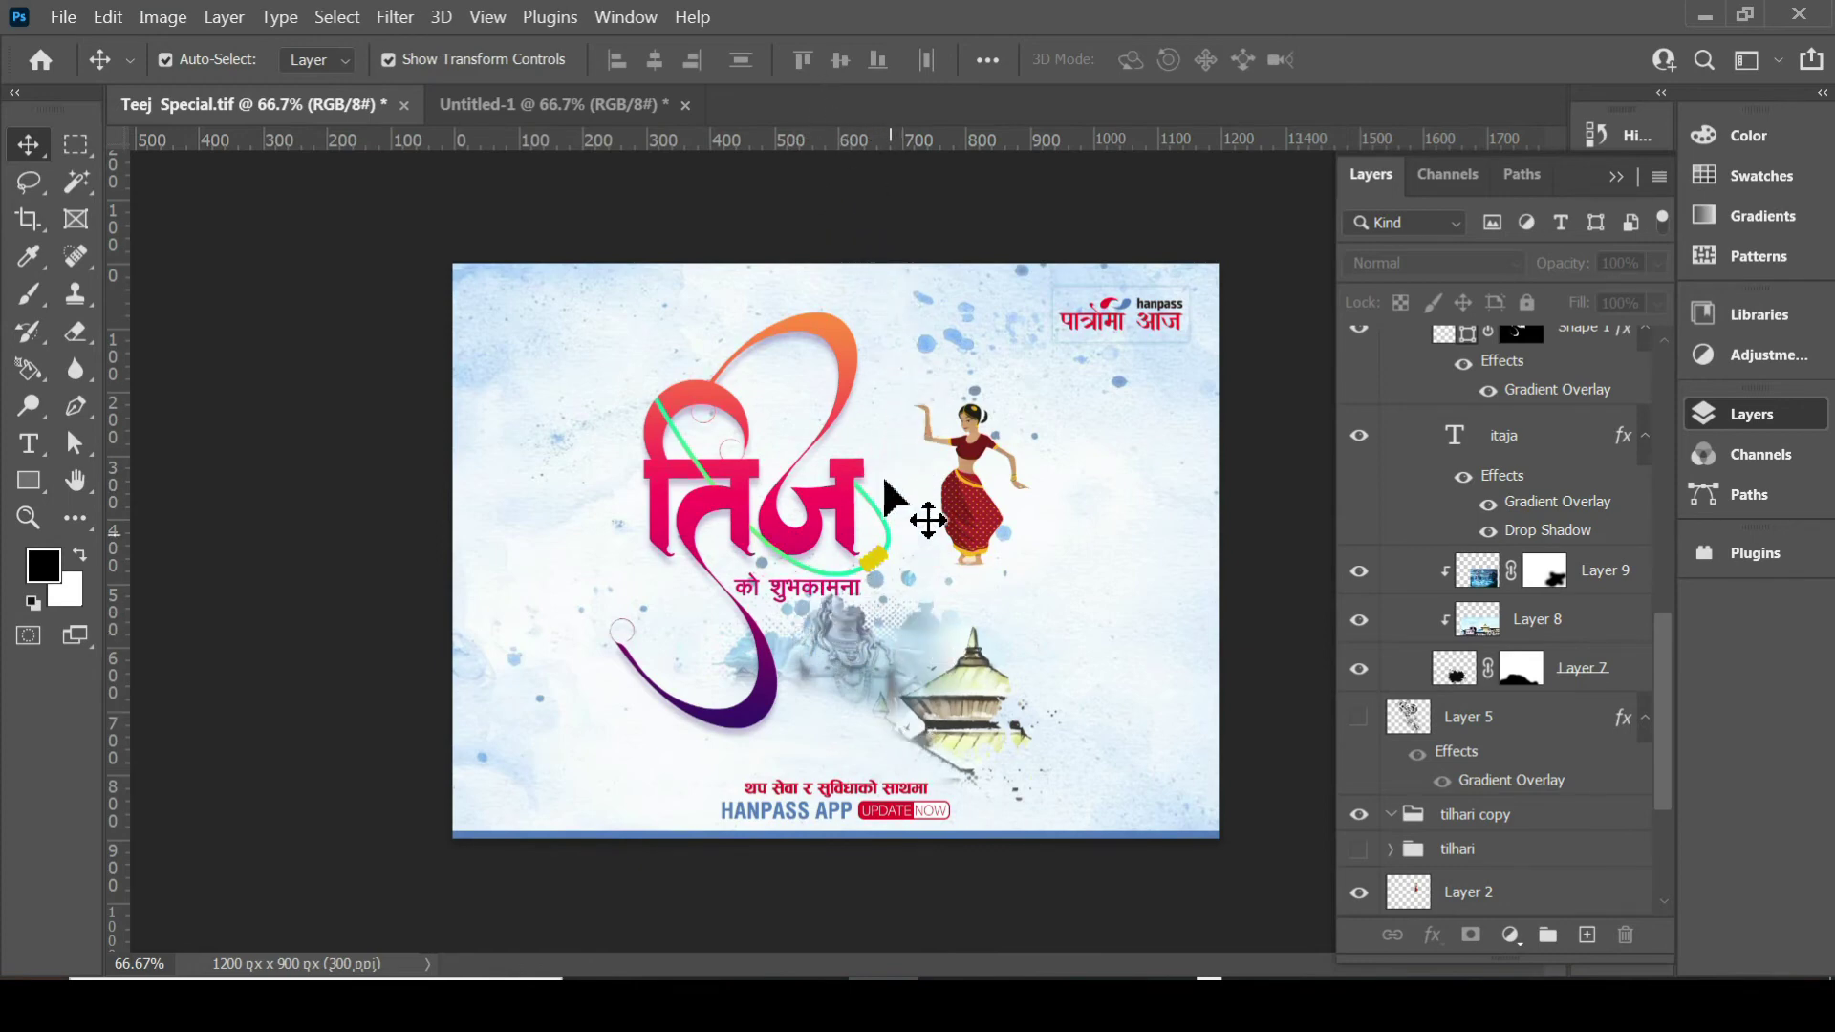
Drag the 'itaja' तिज title layer into Untitled-1, dropping it left of the dancer.
click(536, 105)
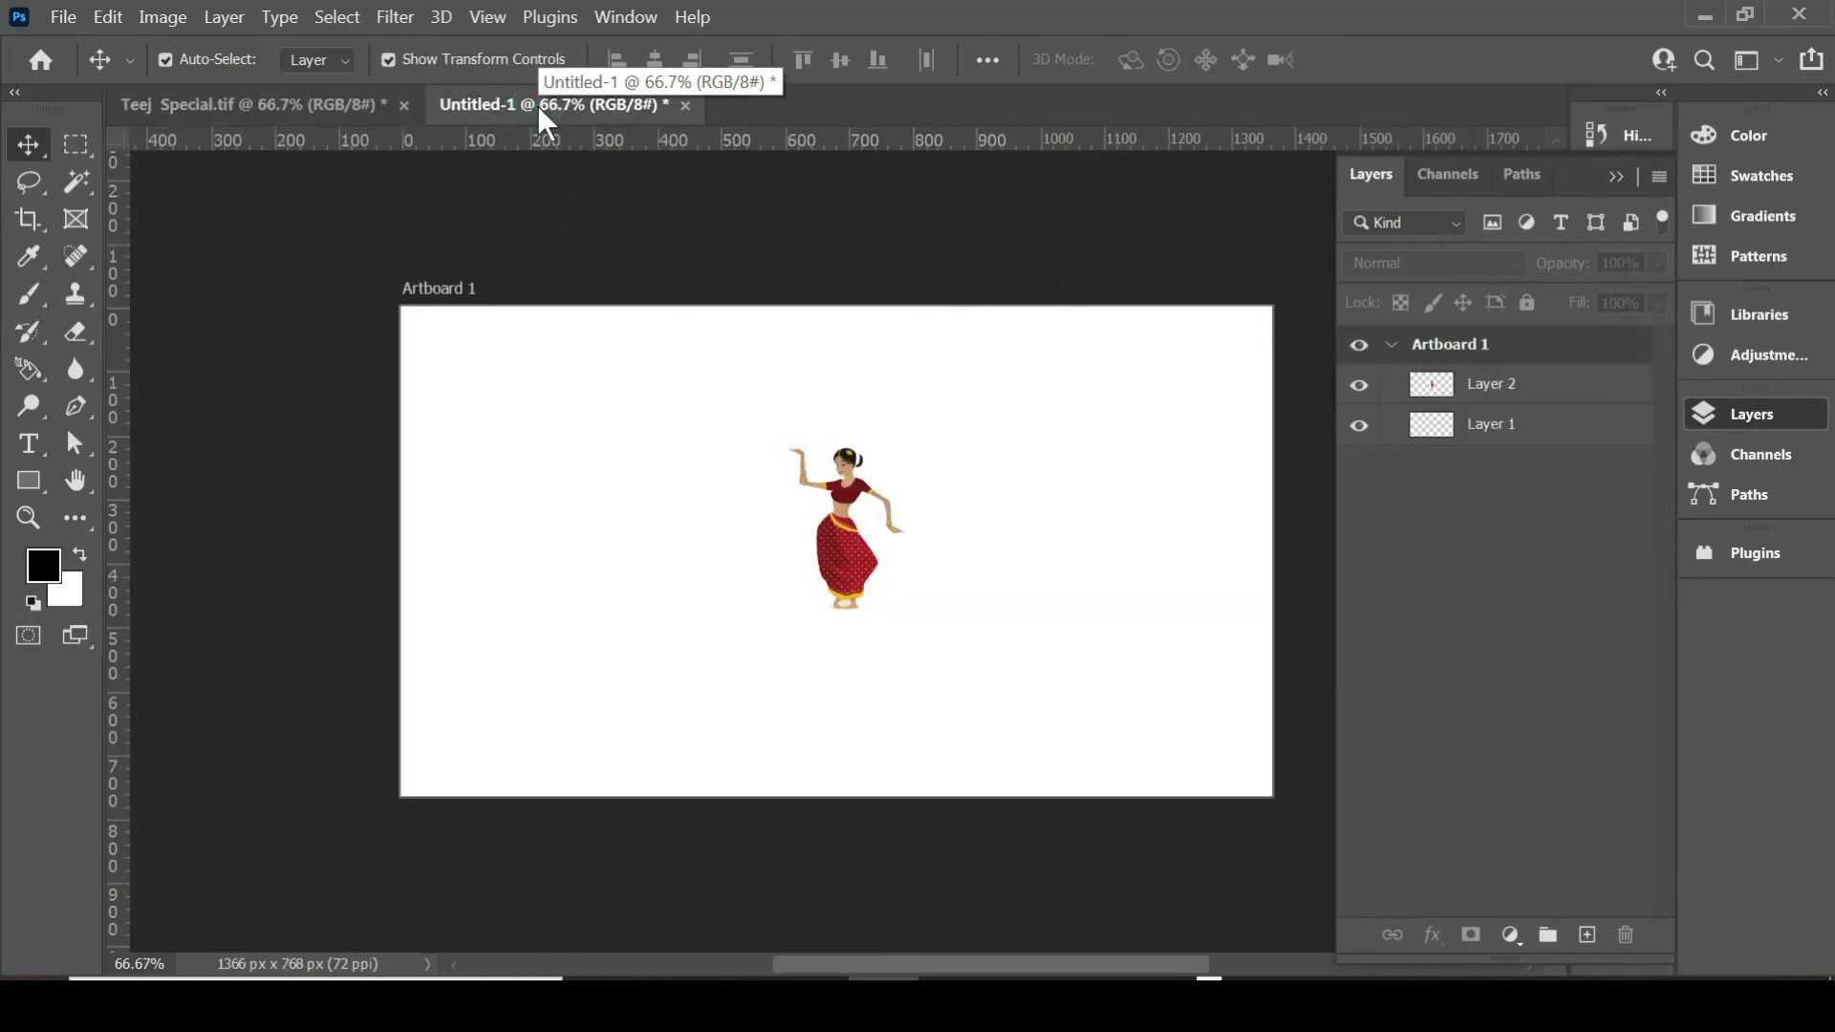
click(324, 107)
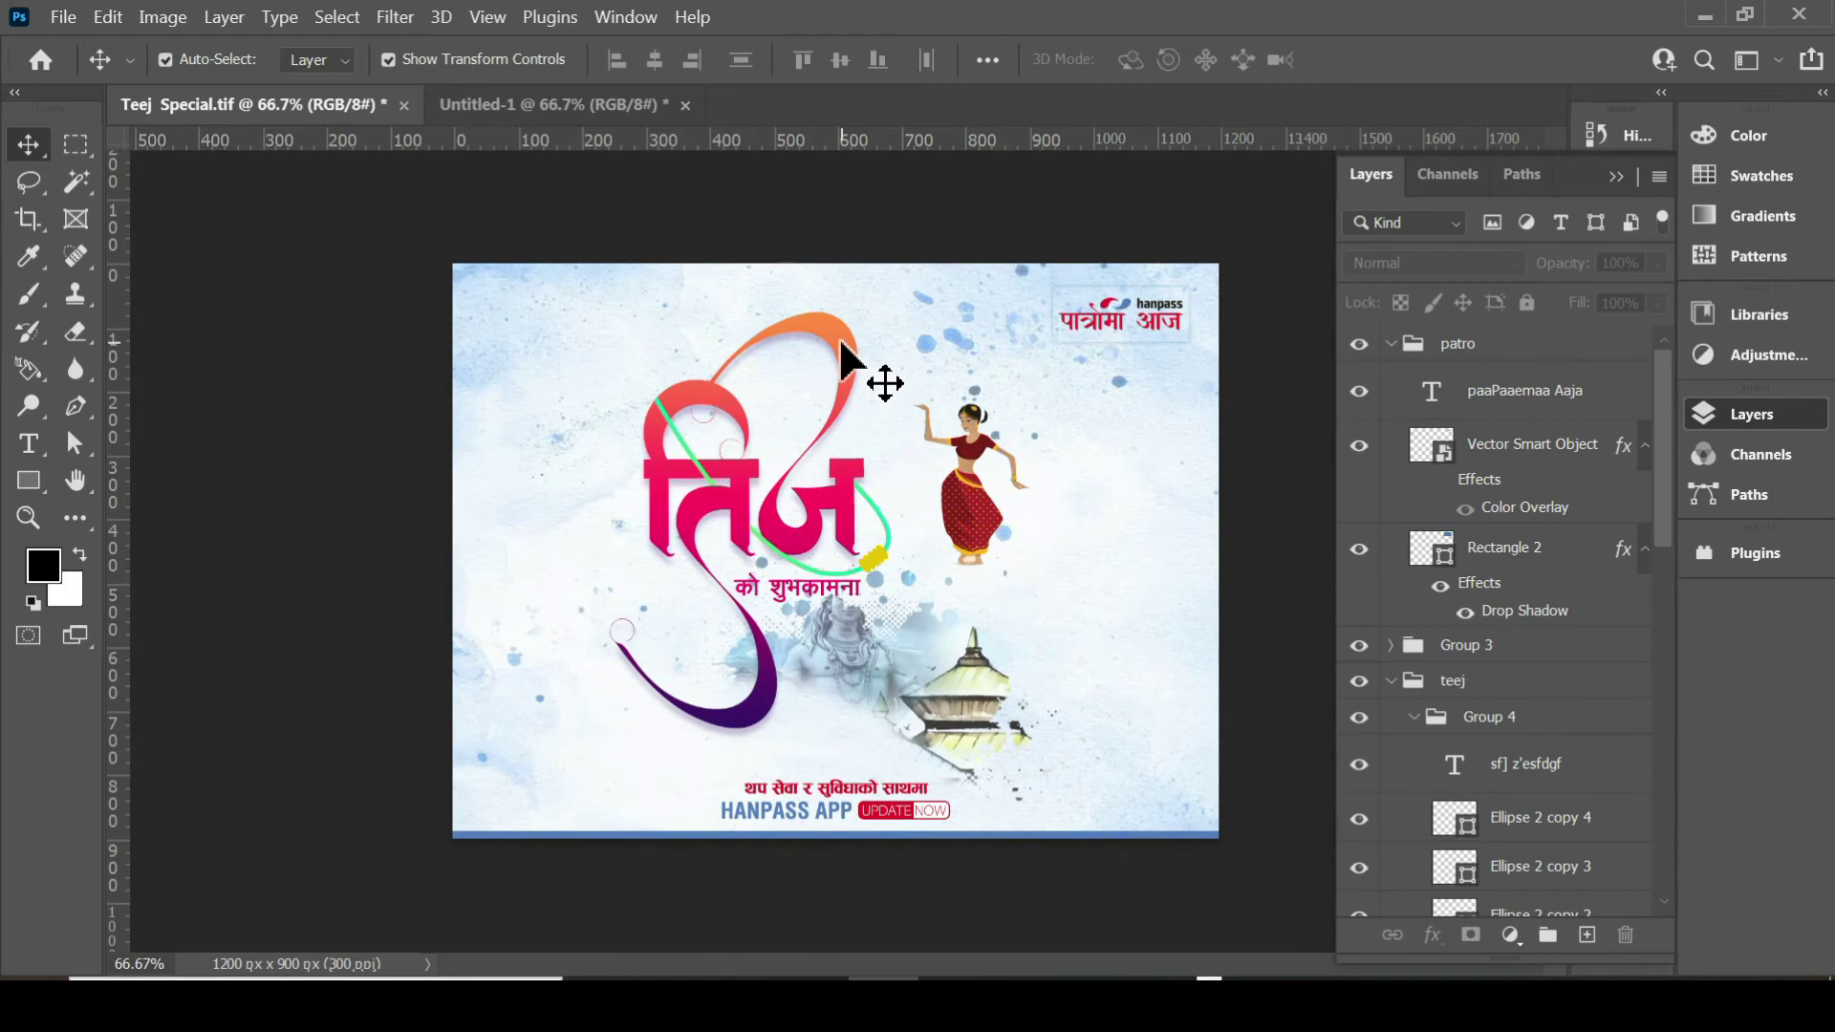
mouse_move(873, 380)
mouse_down()
mouse_move(632, 147)
mouse_move(840, 455)
mouse_up()
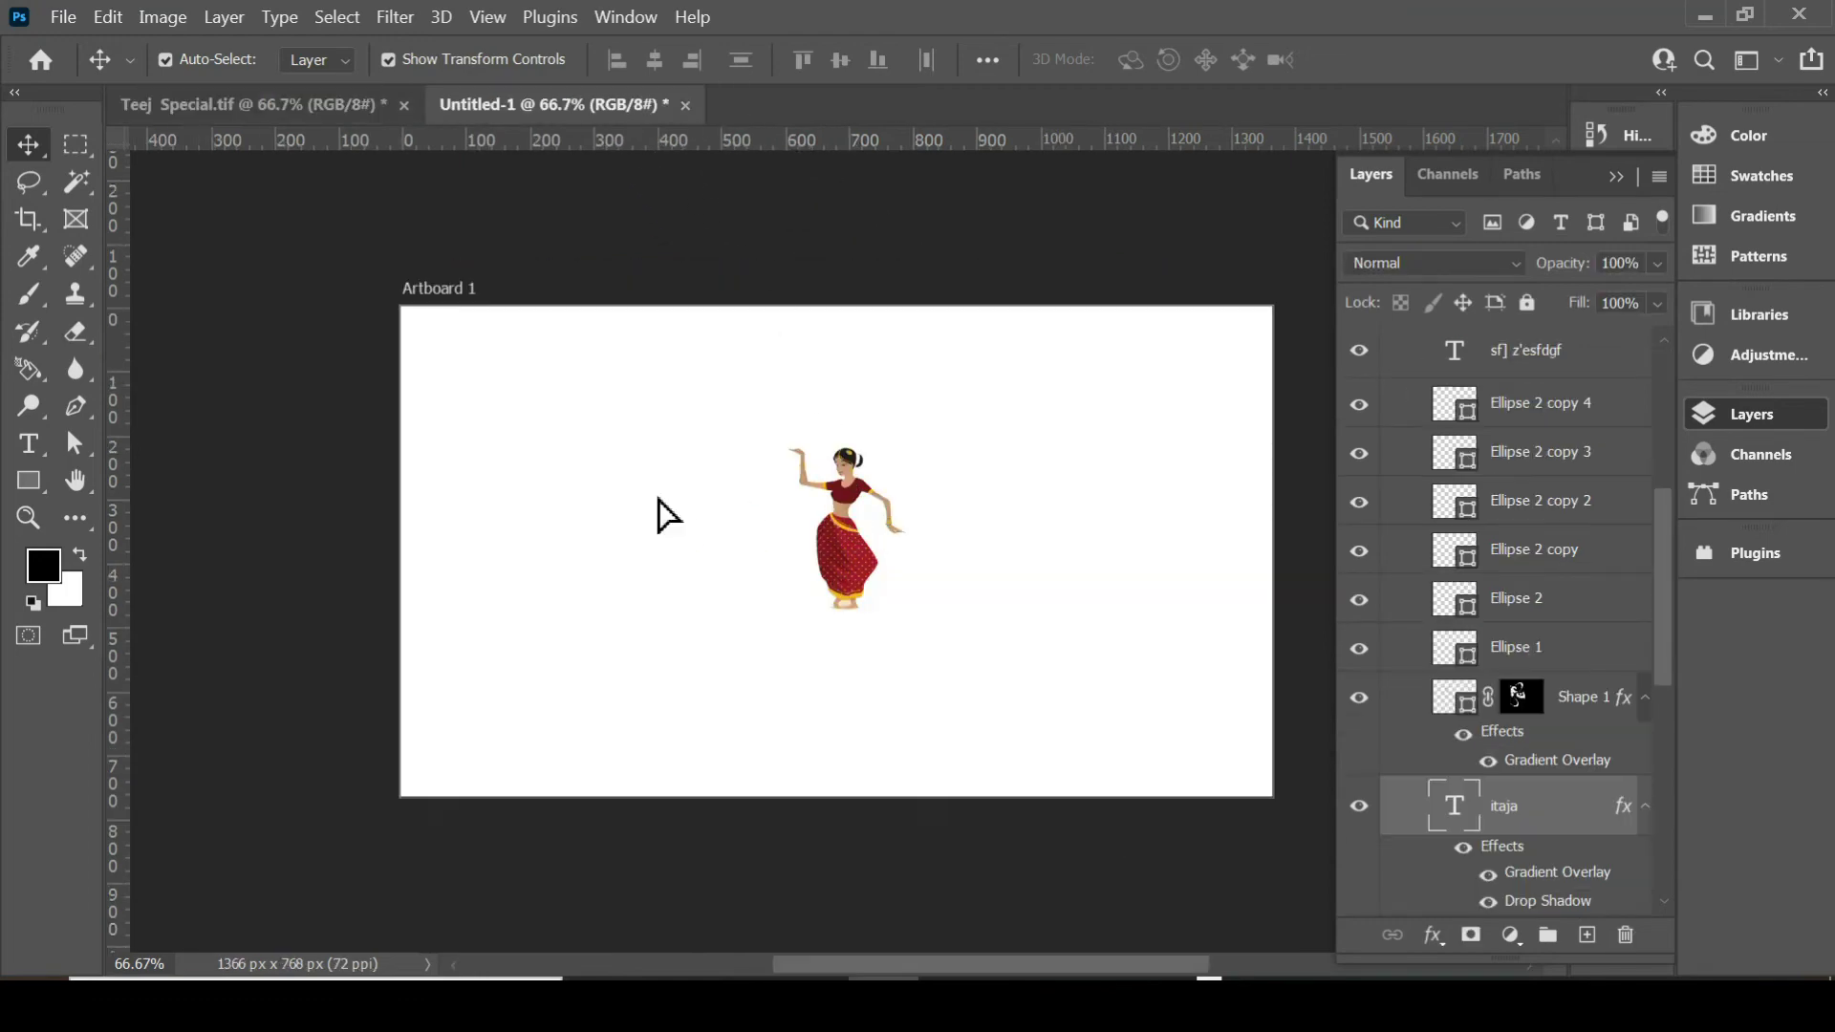
mouse_move(657, 498)
mouse_down()
mouse_move(708, 495)
mouse_move(751, 552)
mouse_up()
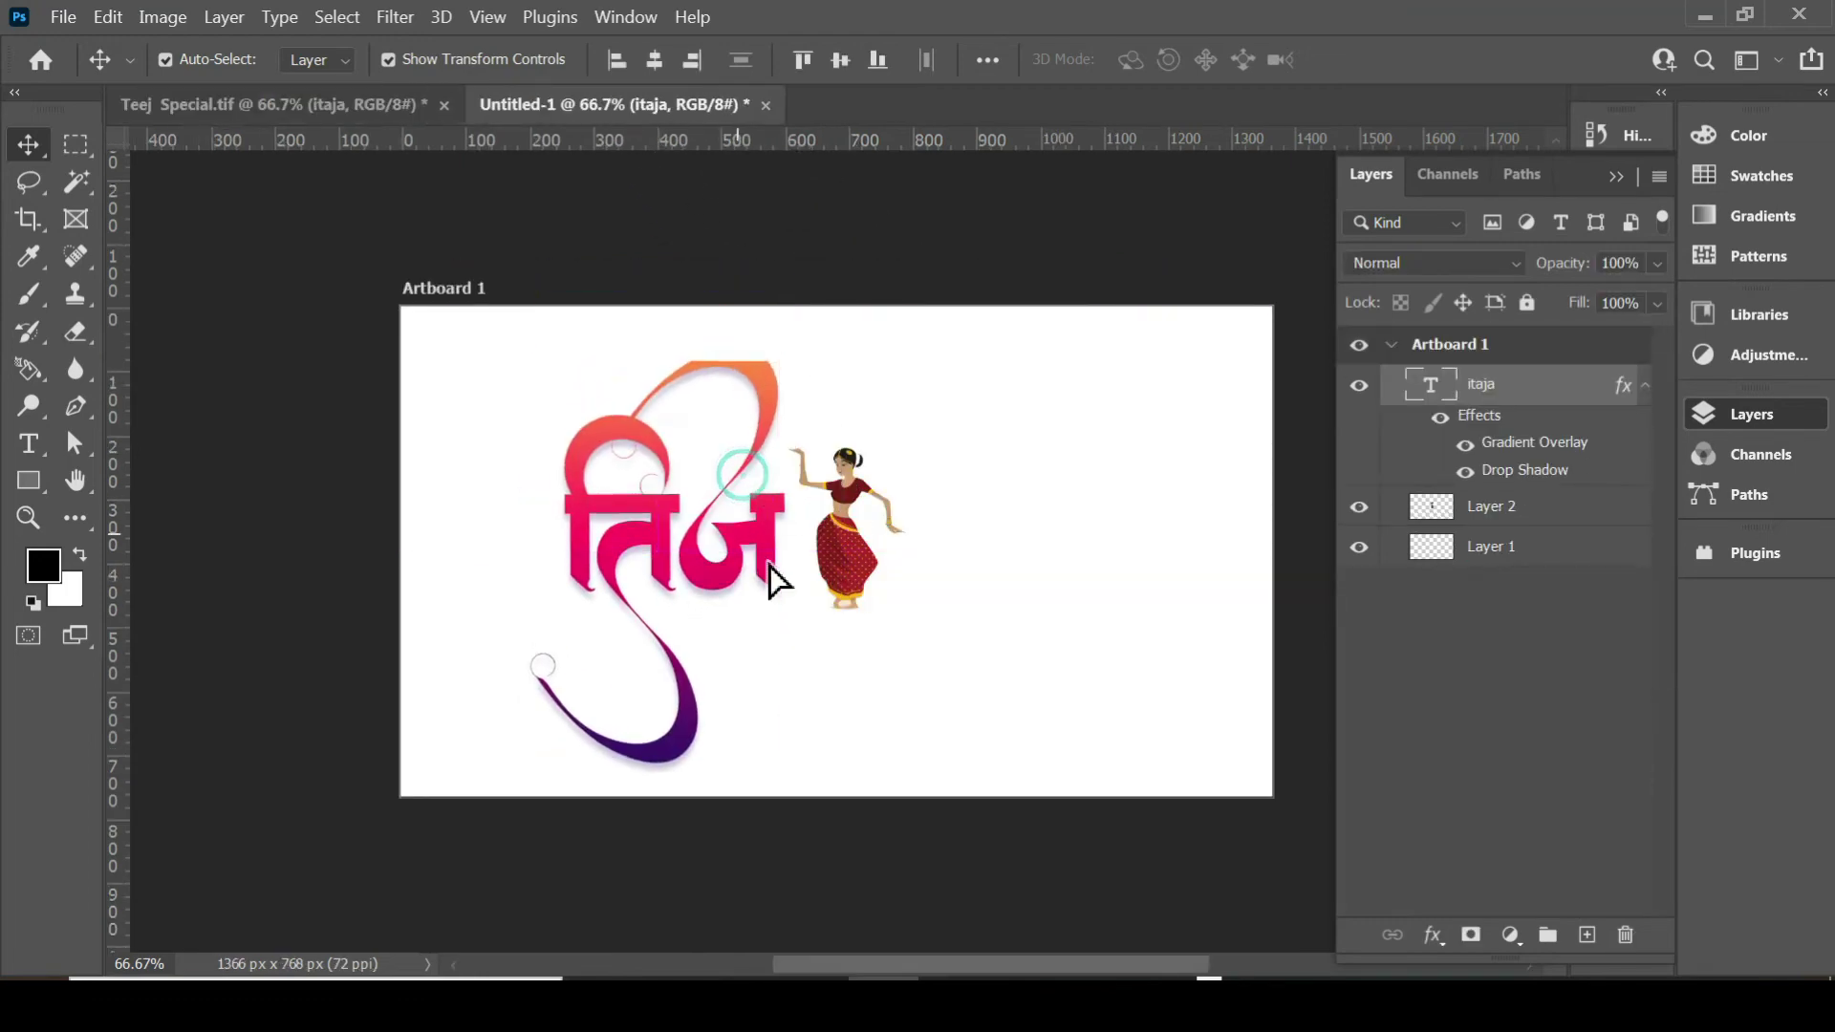
click(950, 554)
click(319, 111)
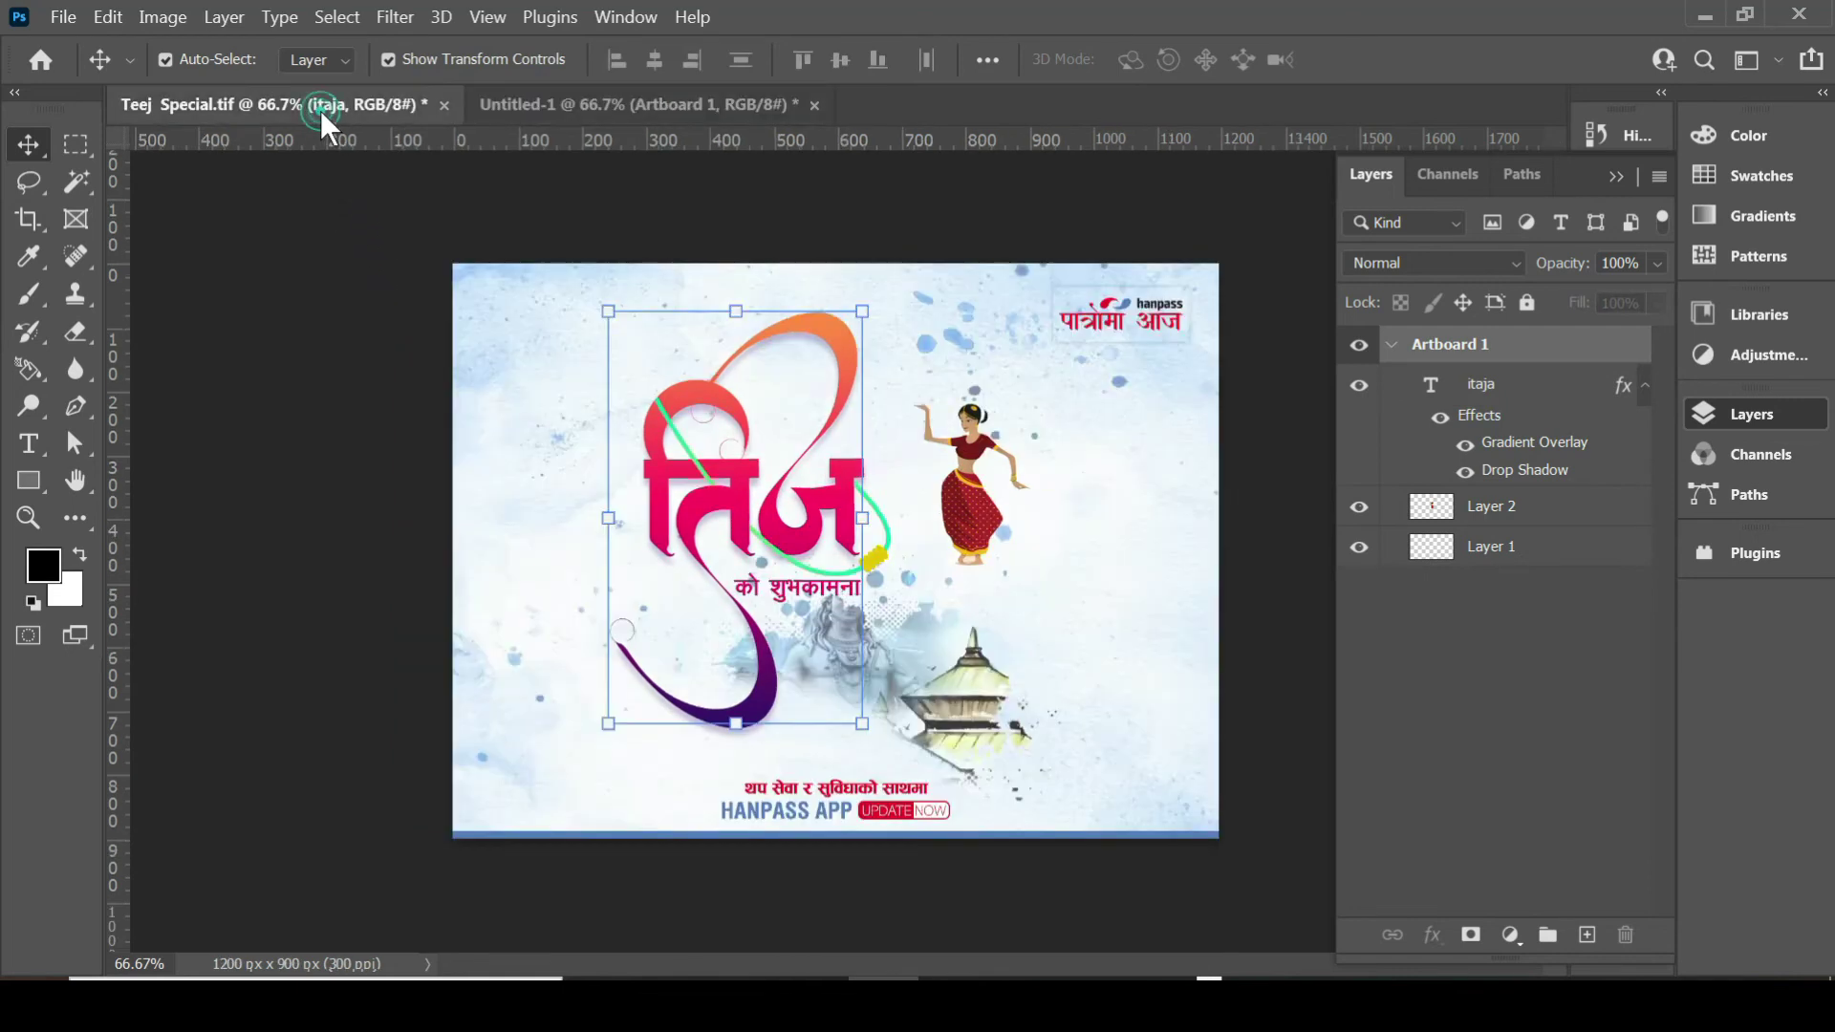
Set the Move tool's auto-select option and click the lettering, dancer and temple image to select them.
click(378, 447)
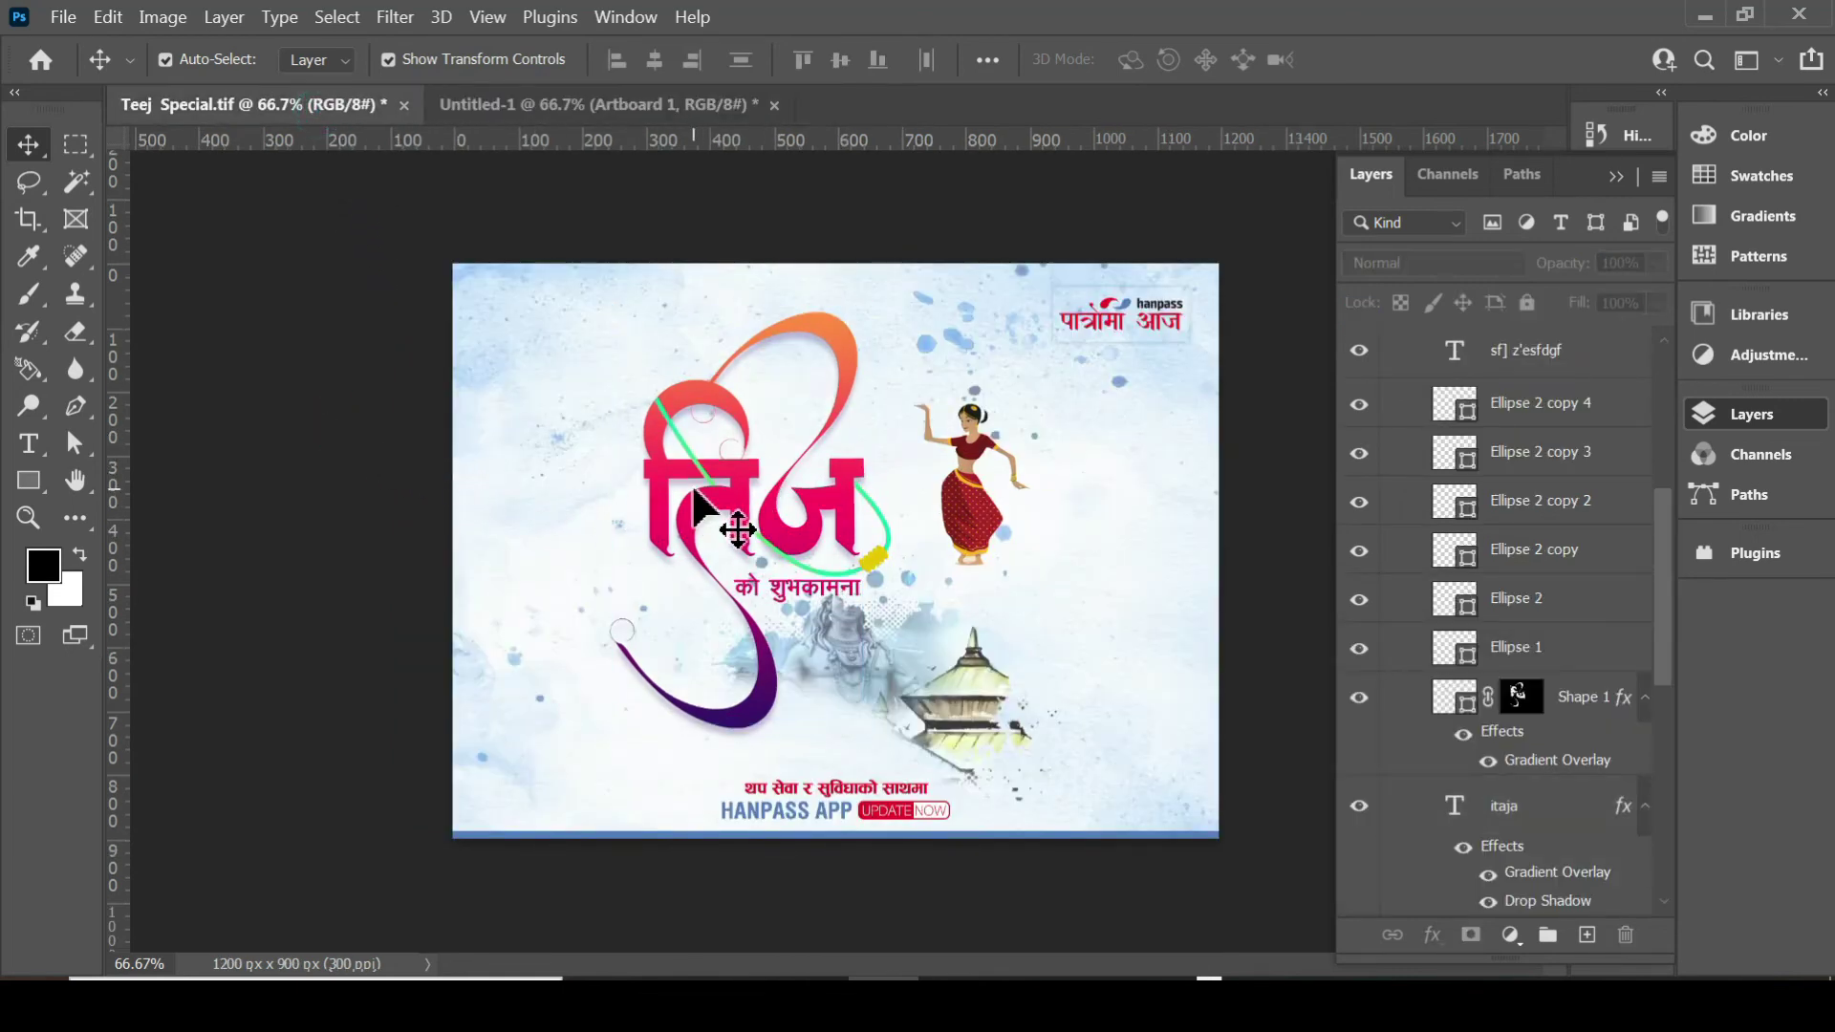
click(321, 60)
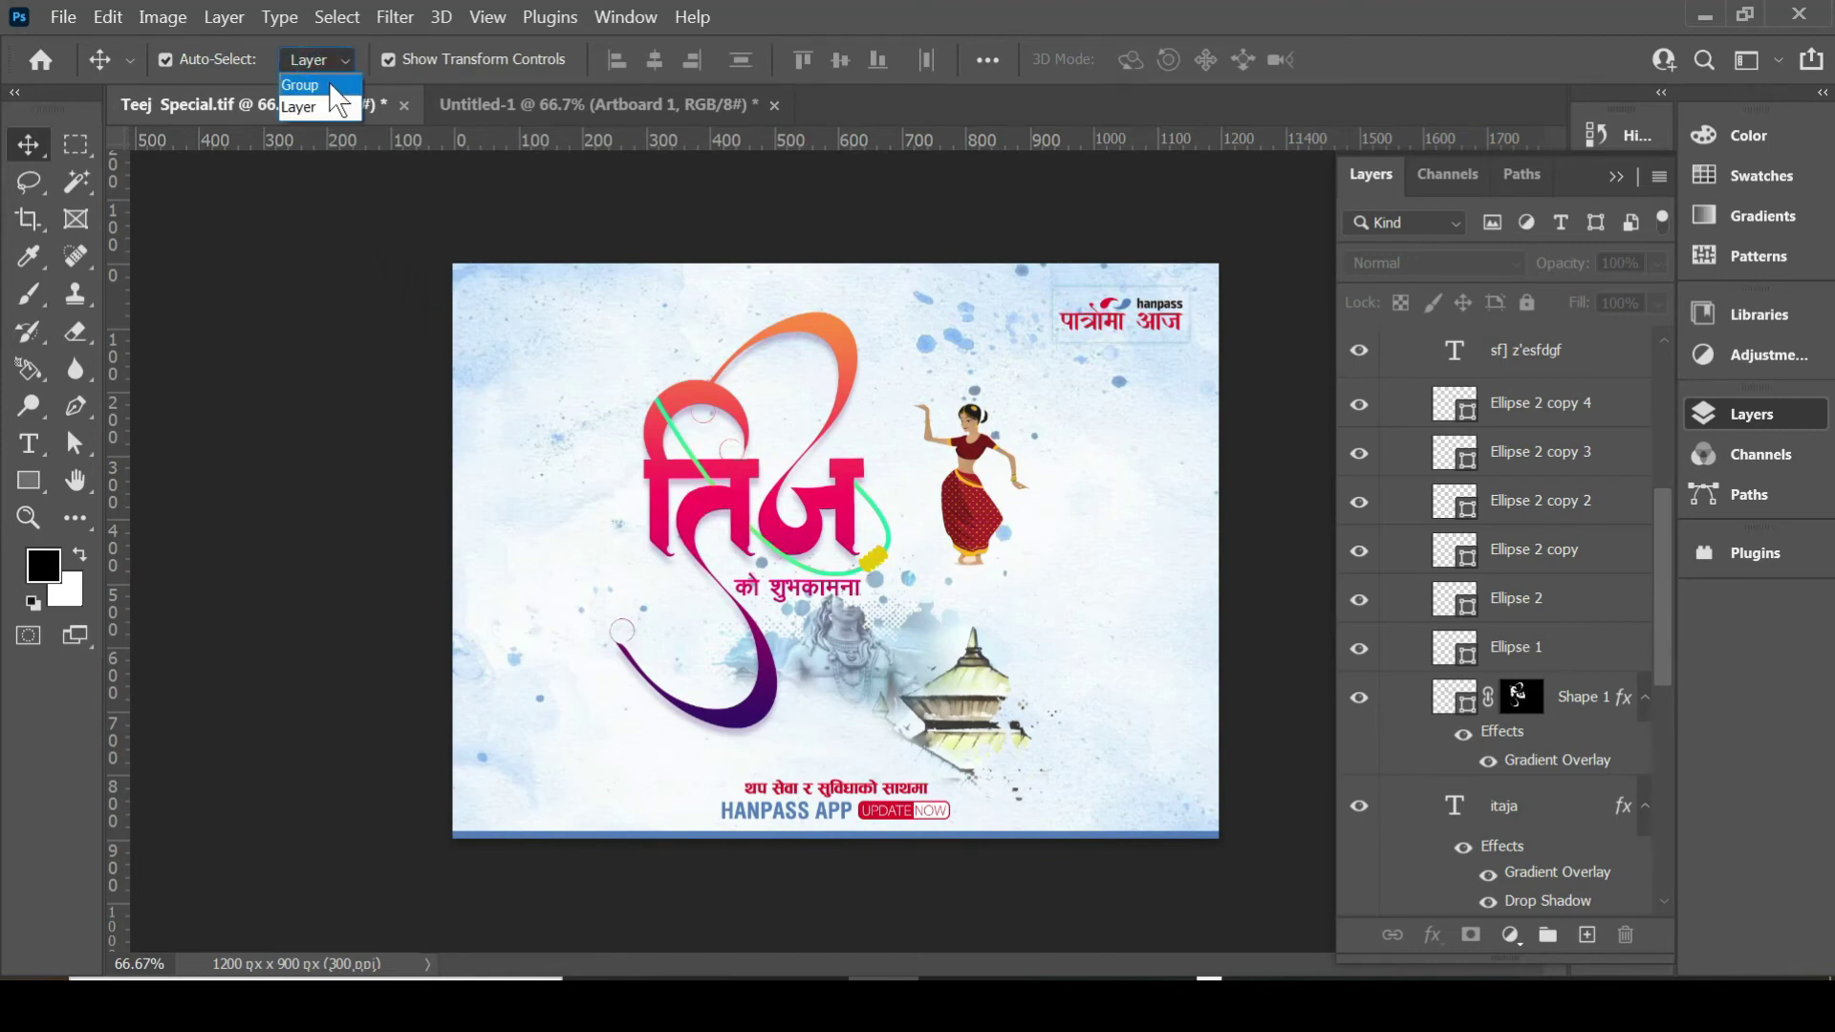
click(421, 277)
click(865, 406)
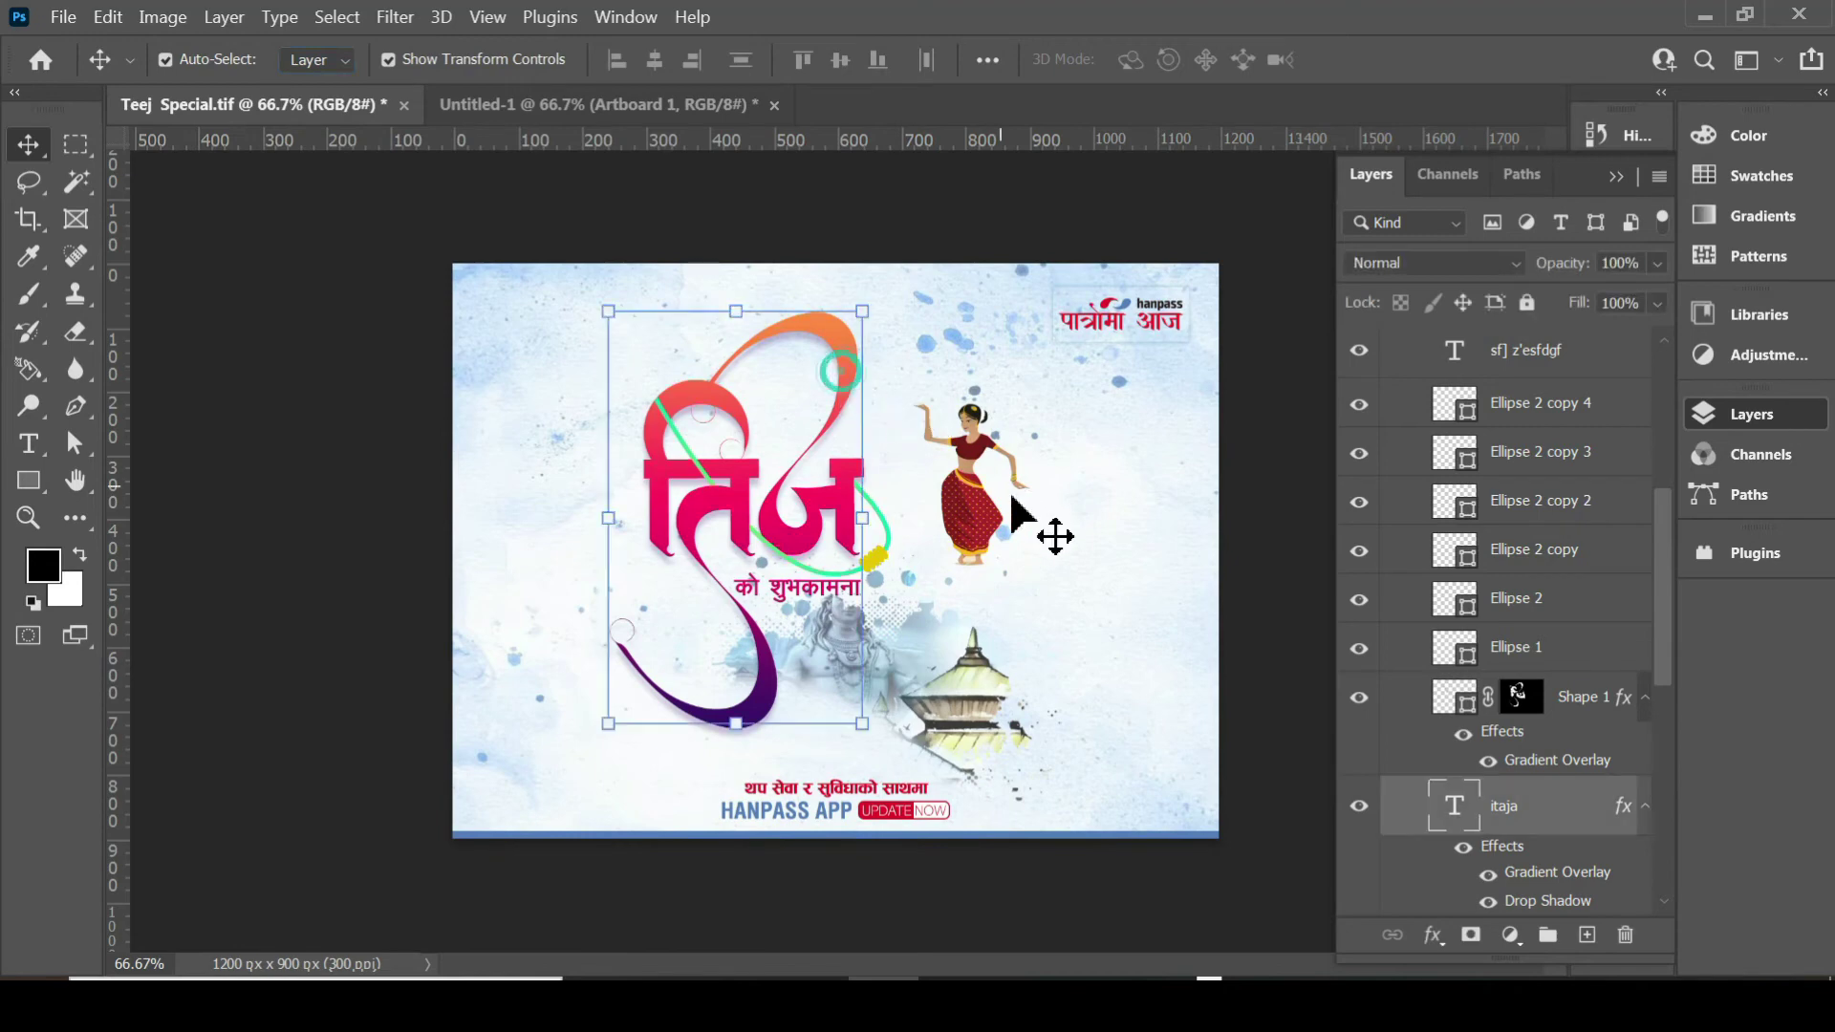
click(1008, 505)
click(881, 697)
click(941, 578)
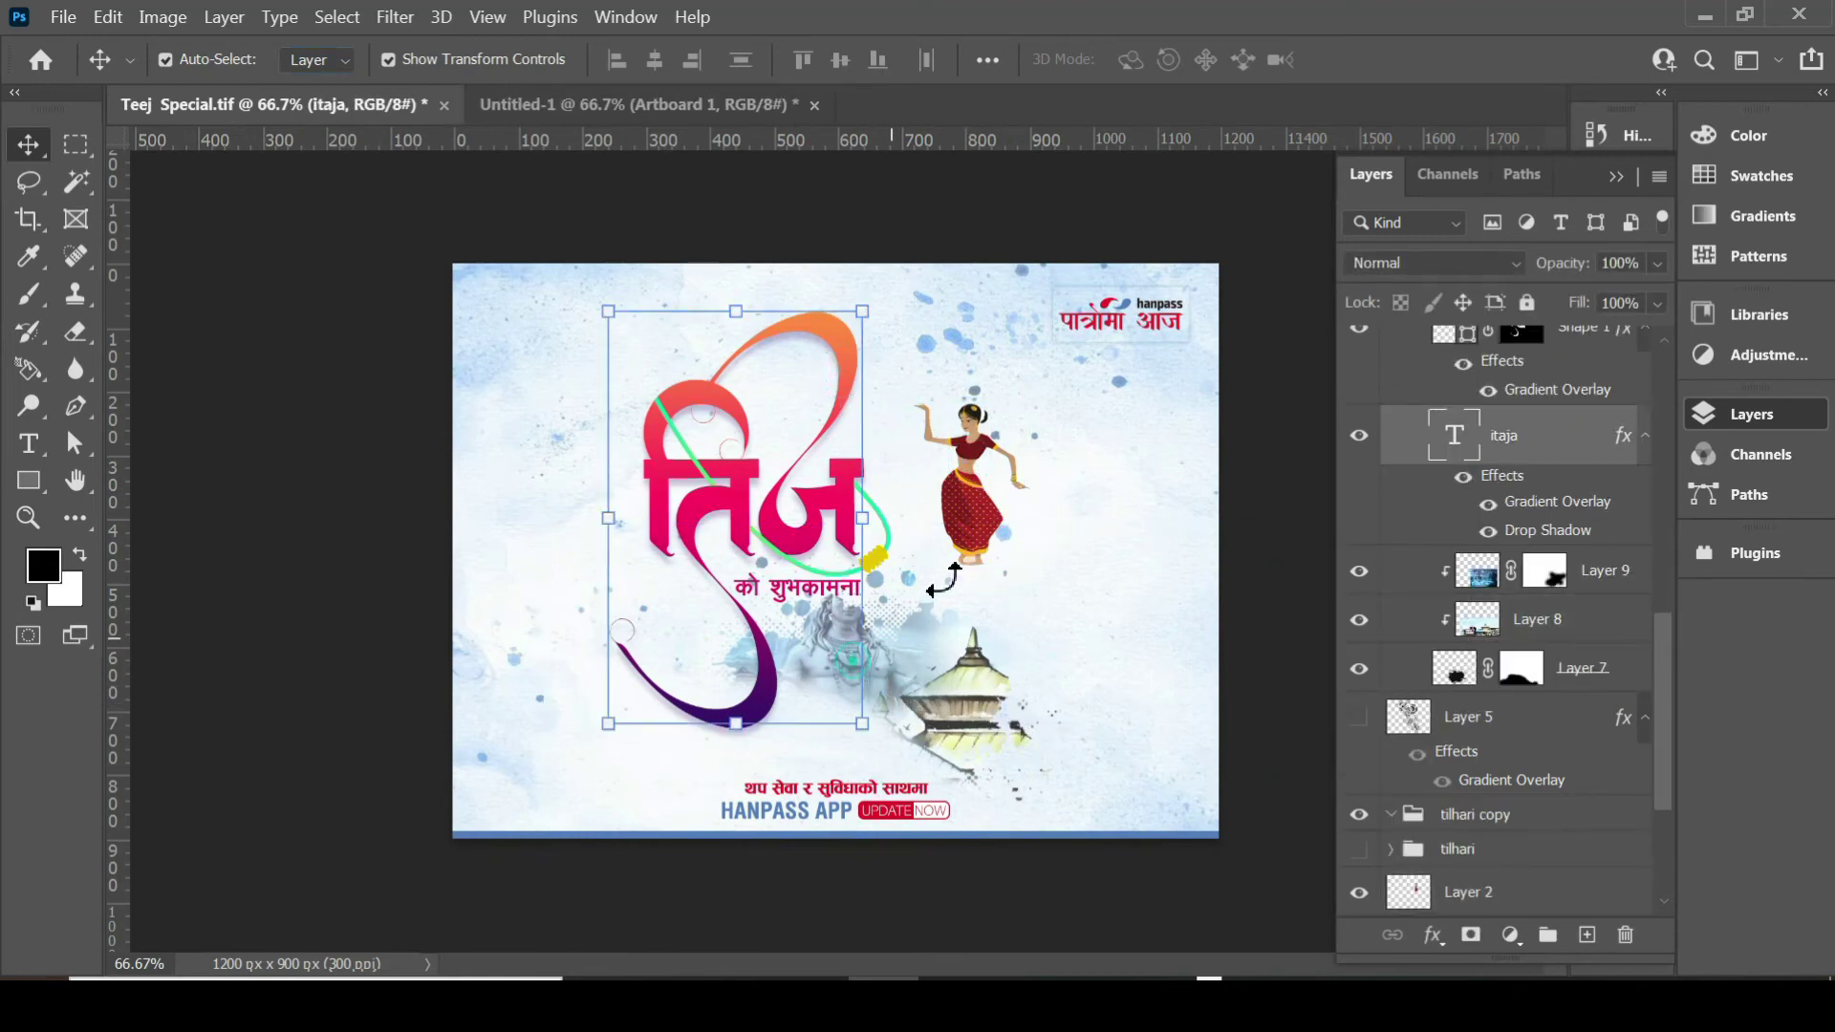
click(995, 521)
click(346, 327)
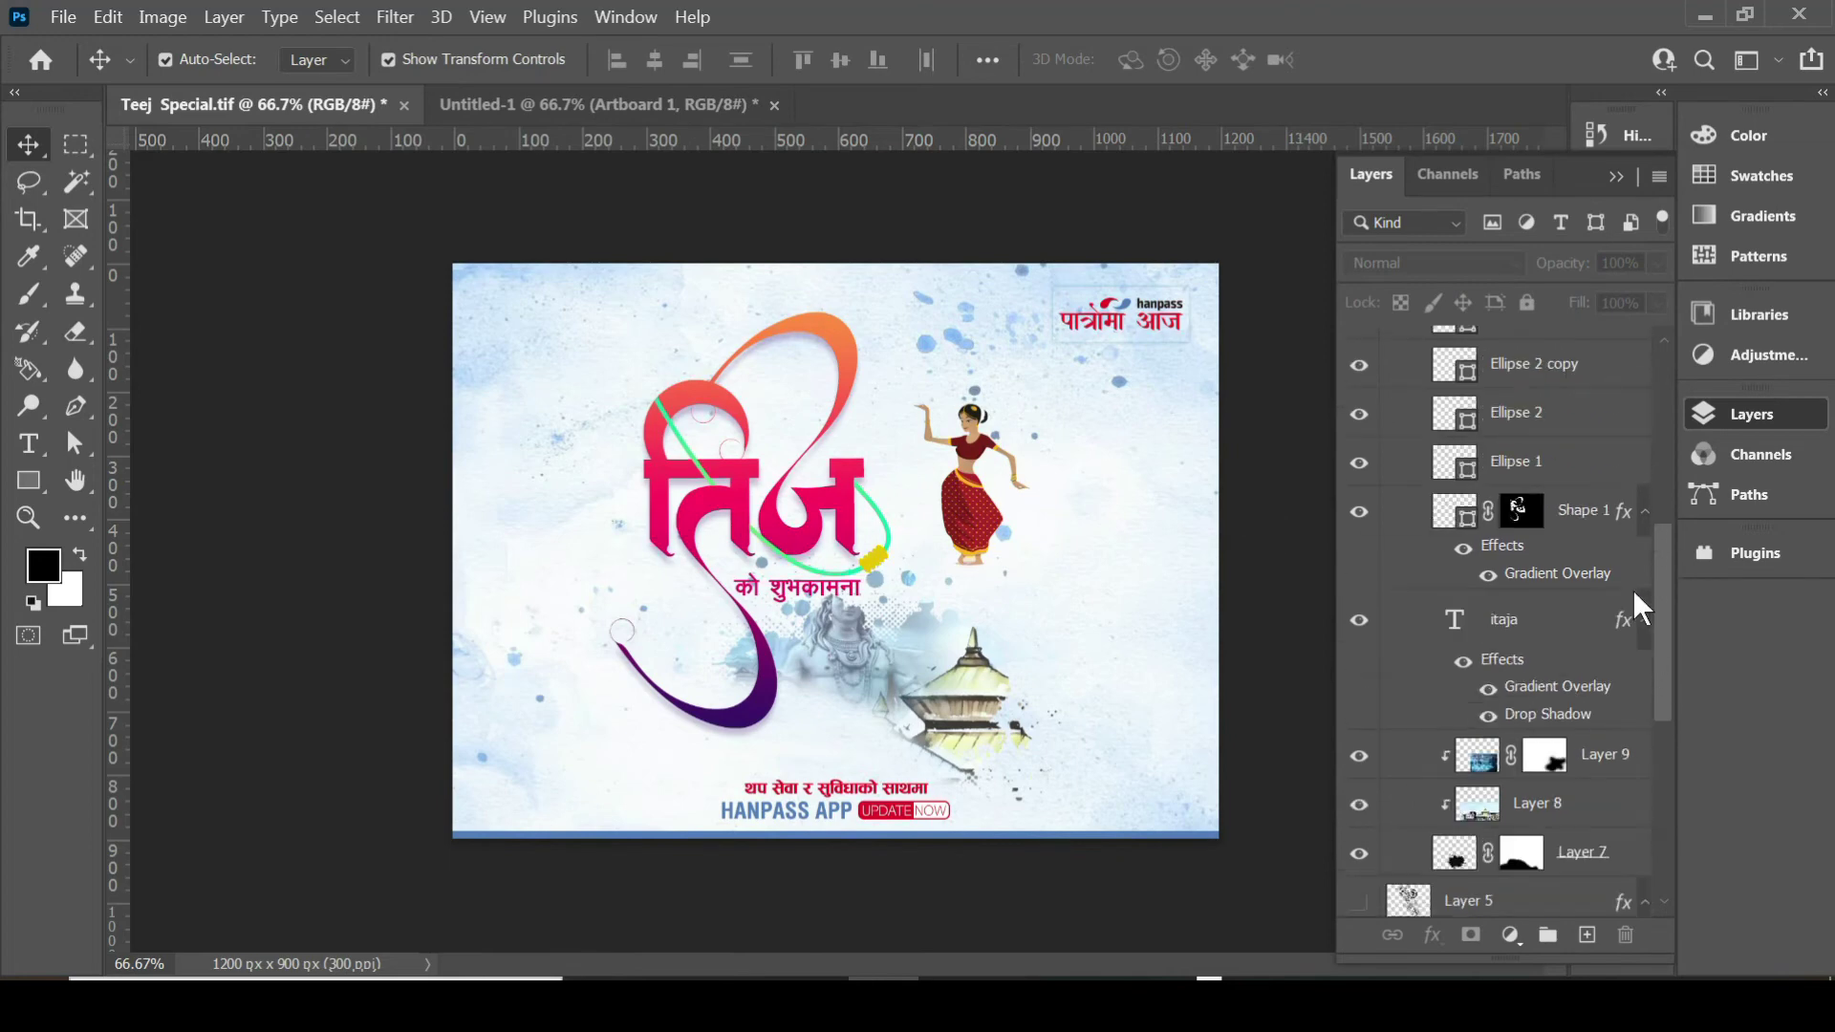
Collapse the patro and teej groups and toggle the patro group's visibility.
drag(1667, 709, 1662, 391)
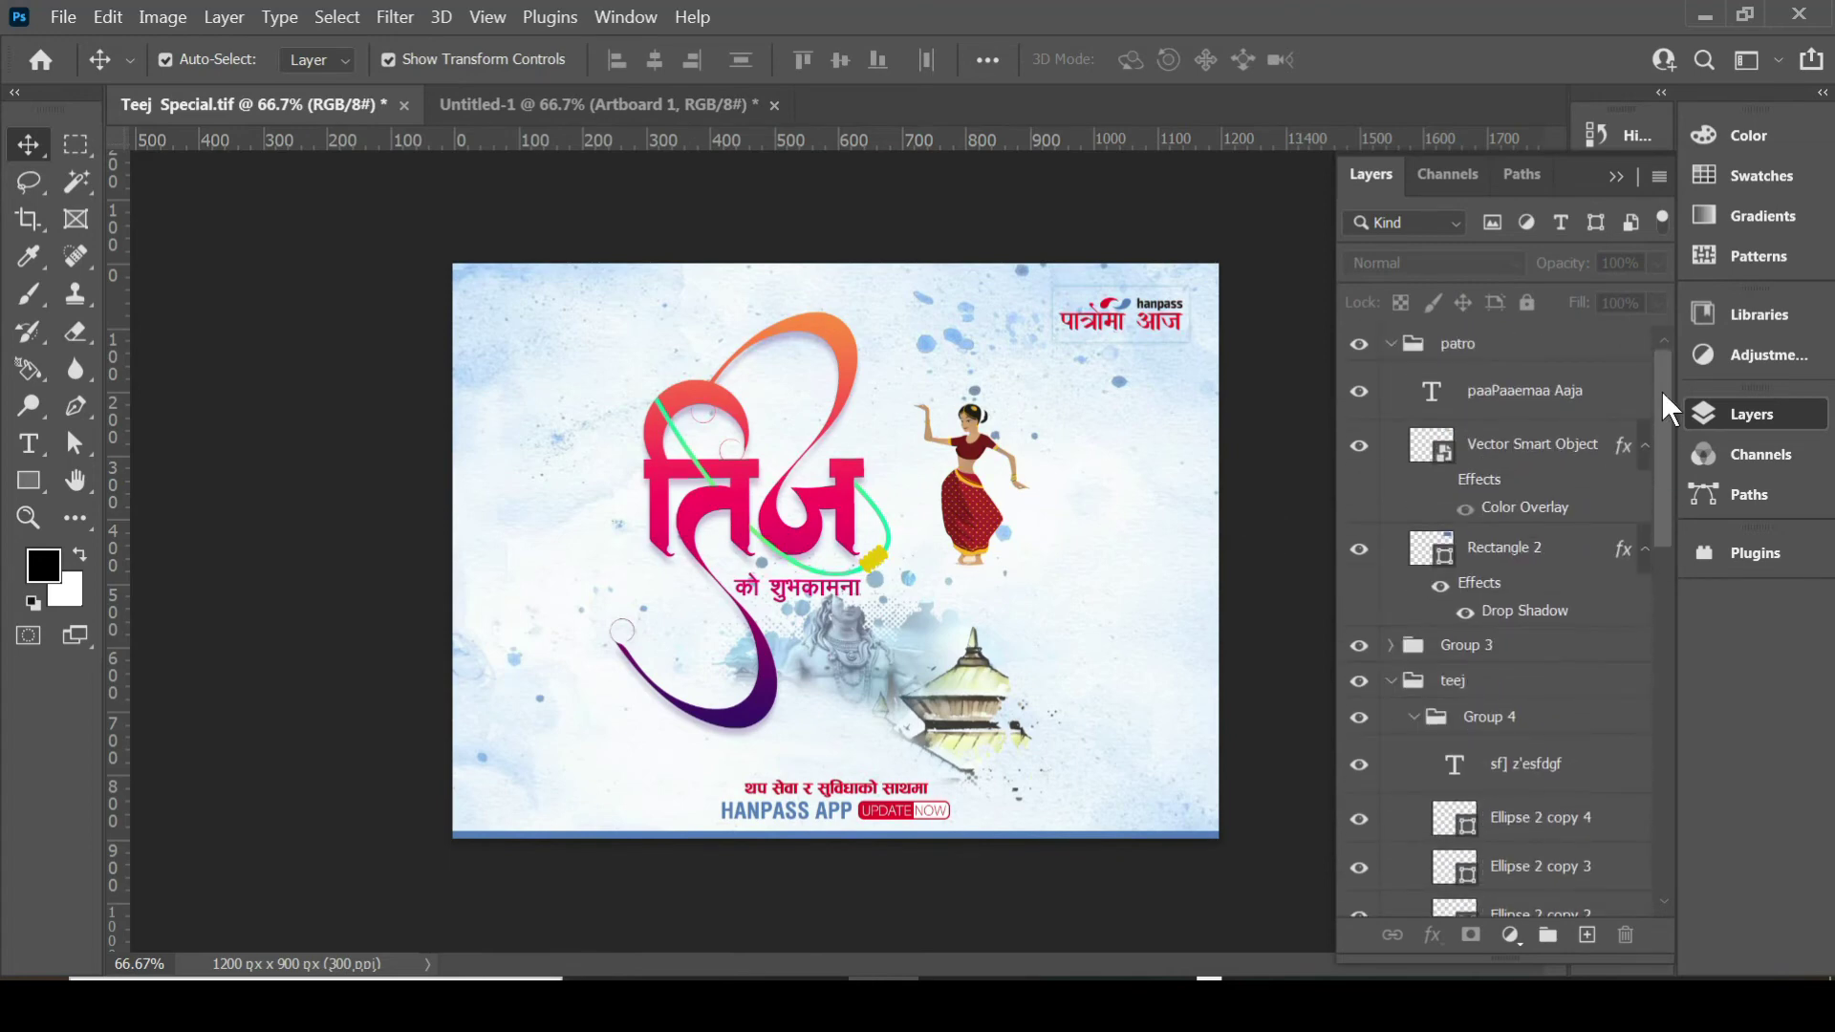
click(1391, 344)
click(1392, 415)
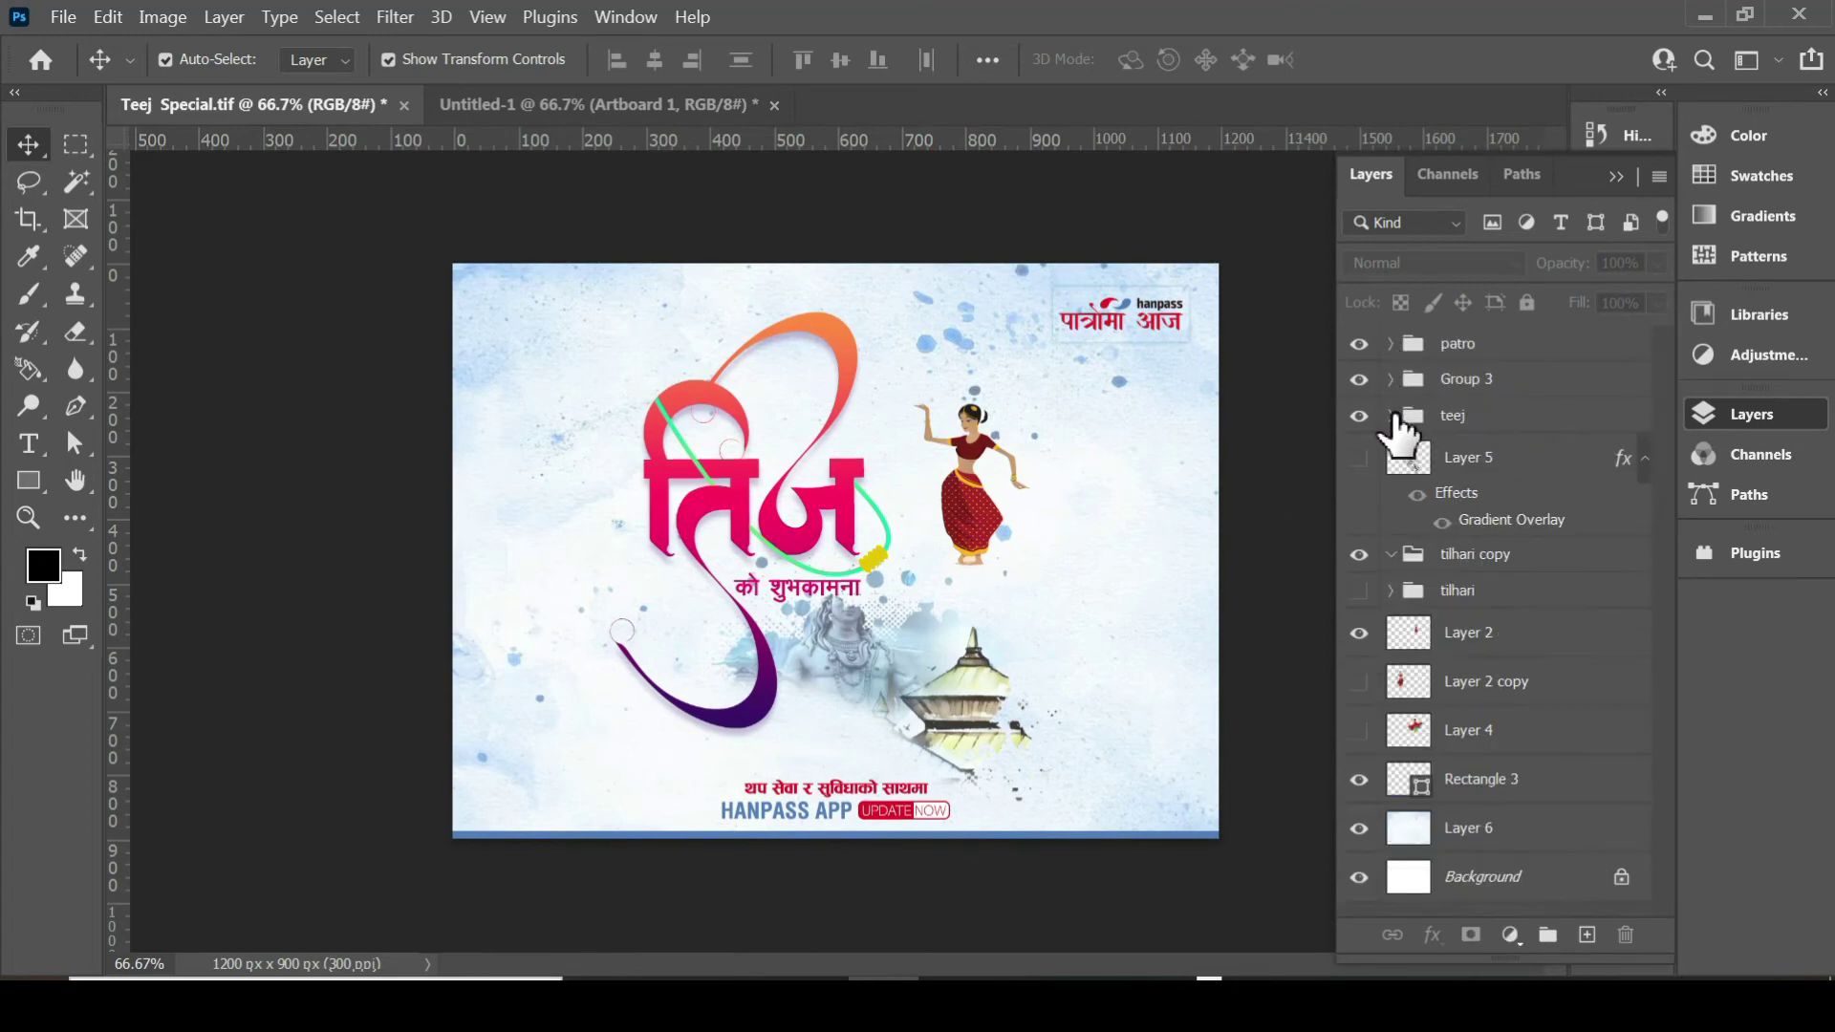
click(1487, 350)
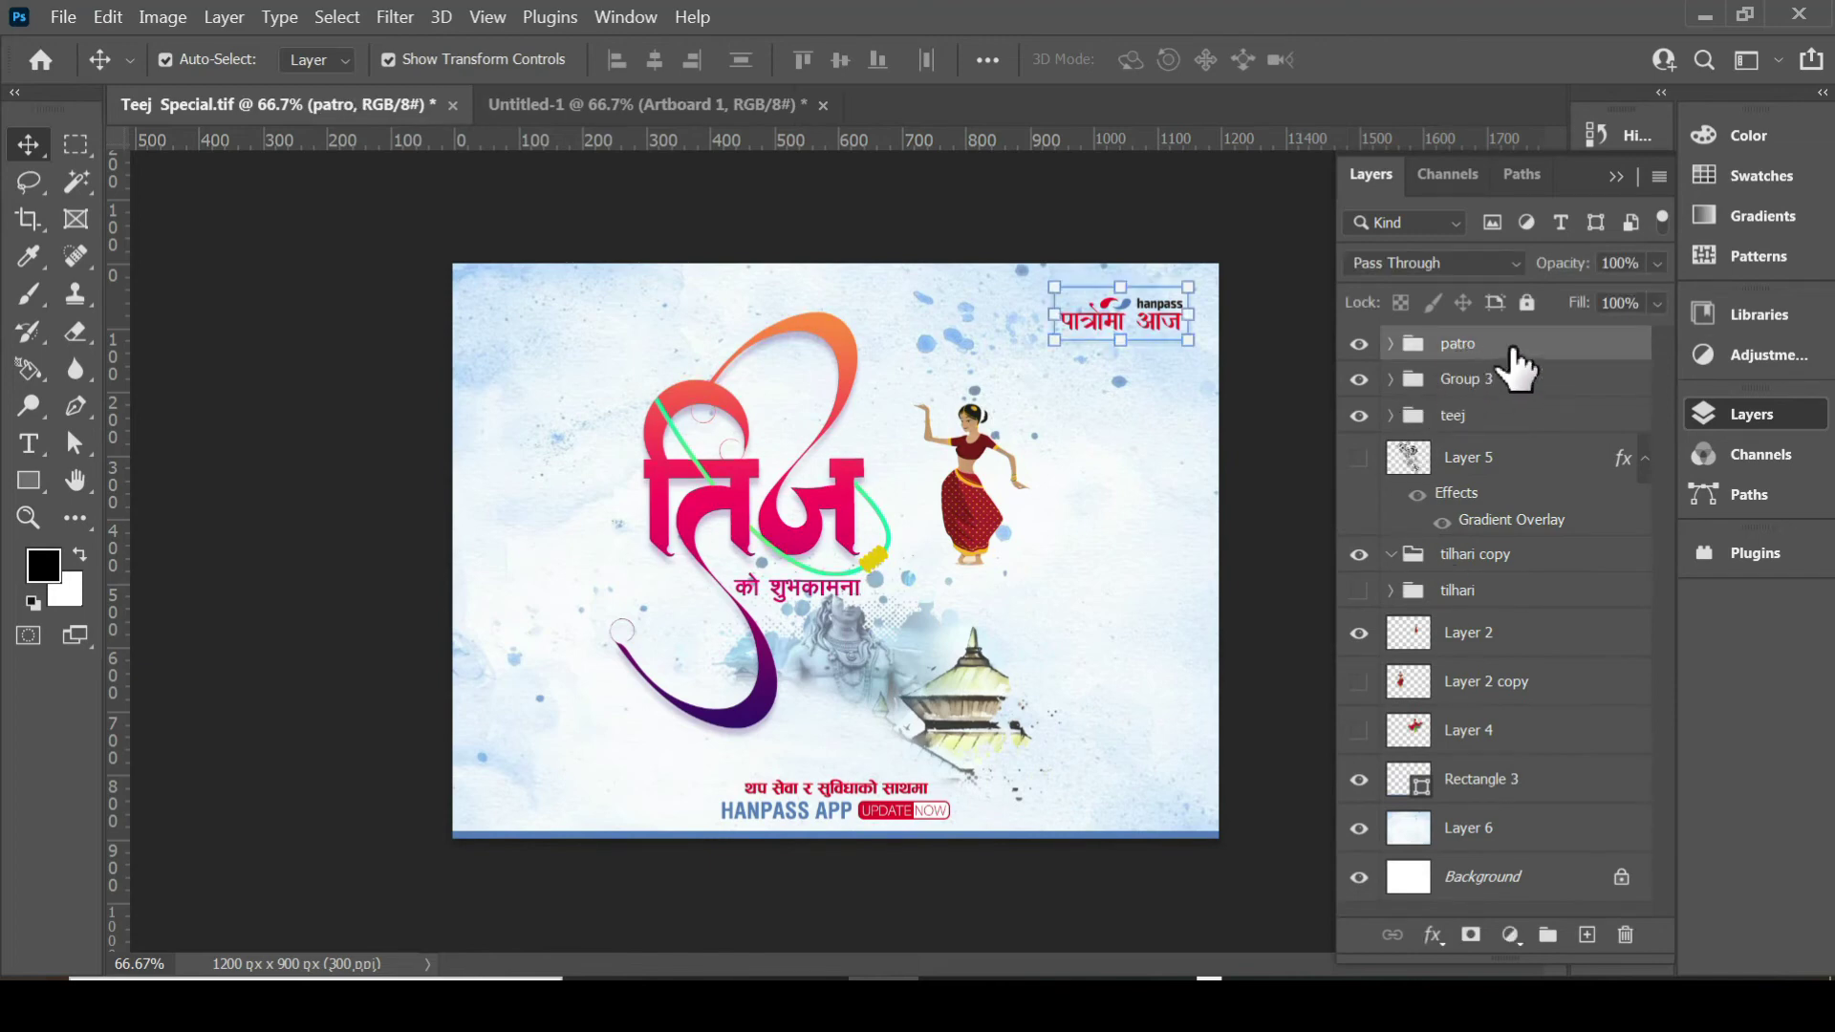
click(1358, 344)
Expand patro to inspect its text, hanpass logo and Rectangle 2 layers, then collapse it.
click(1391, 344)
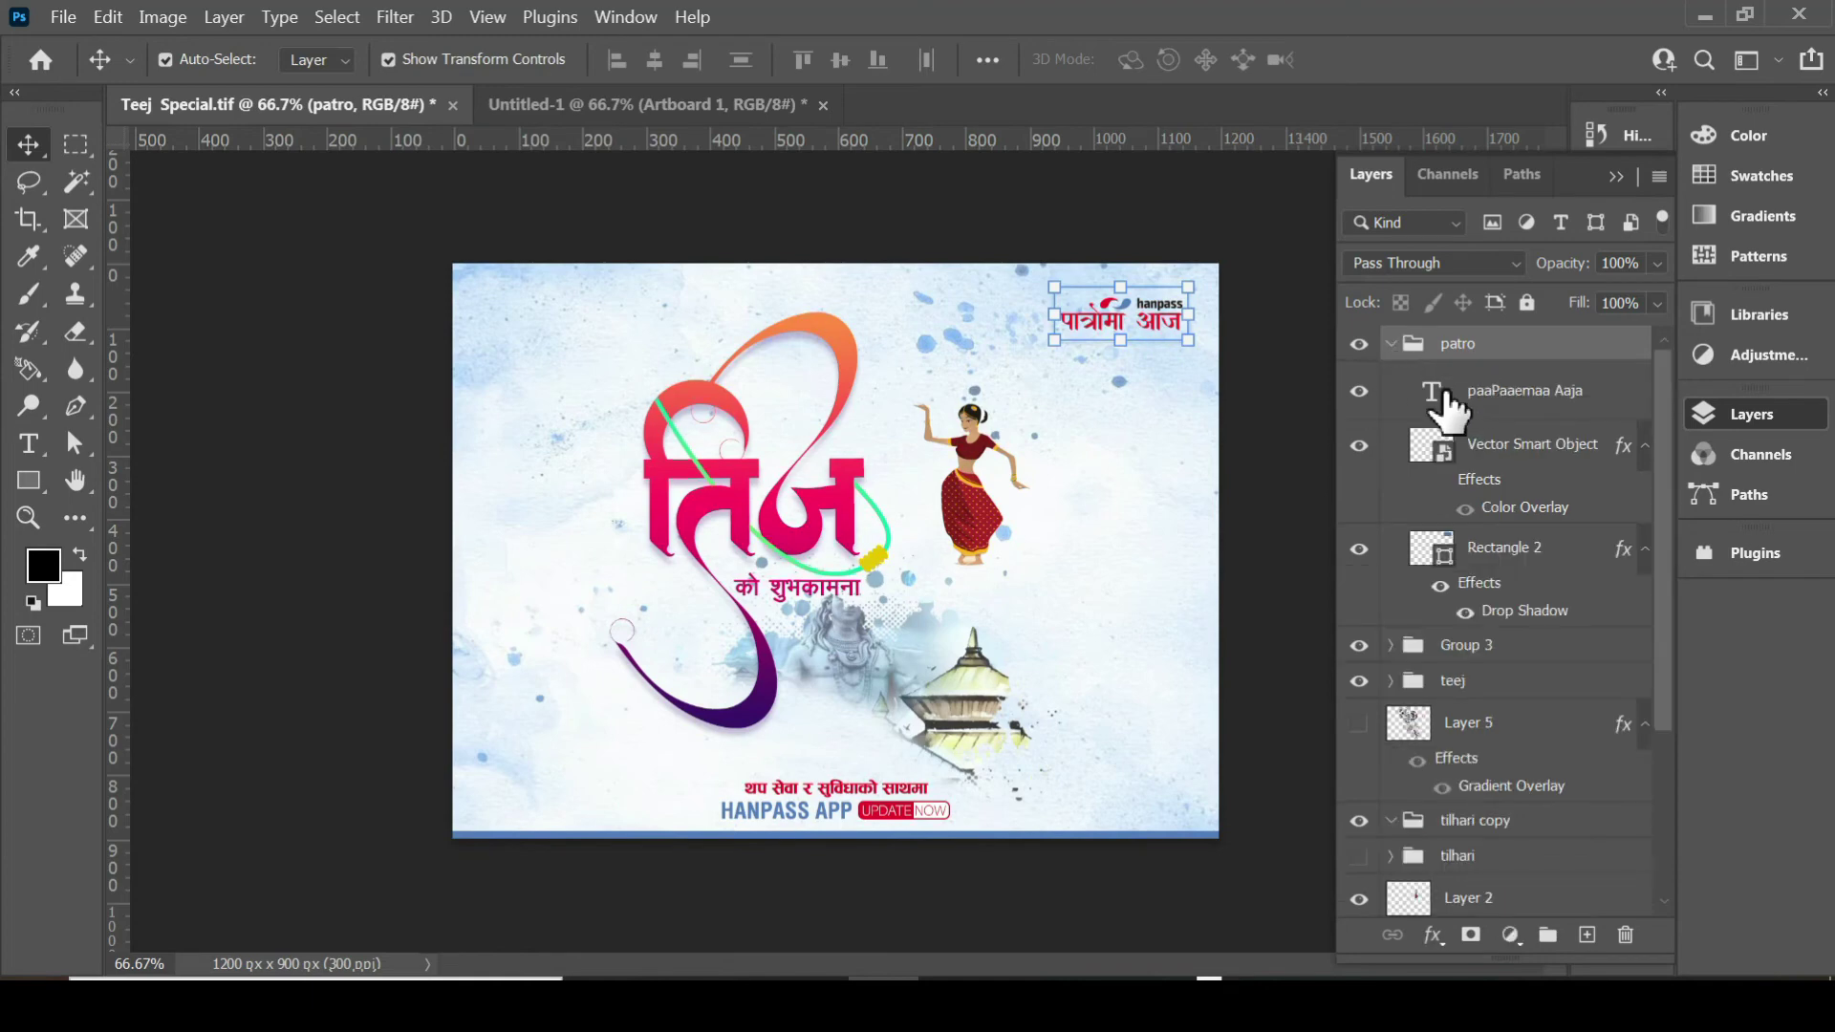
click(1516, 407)
click(1532, 456)
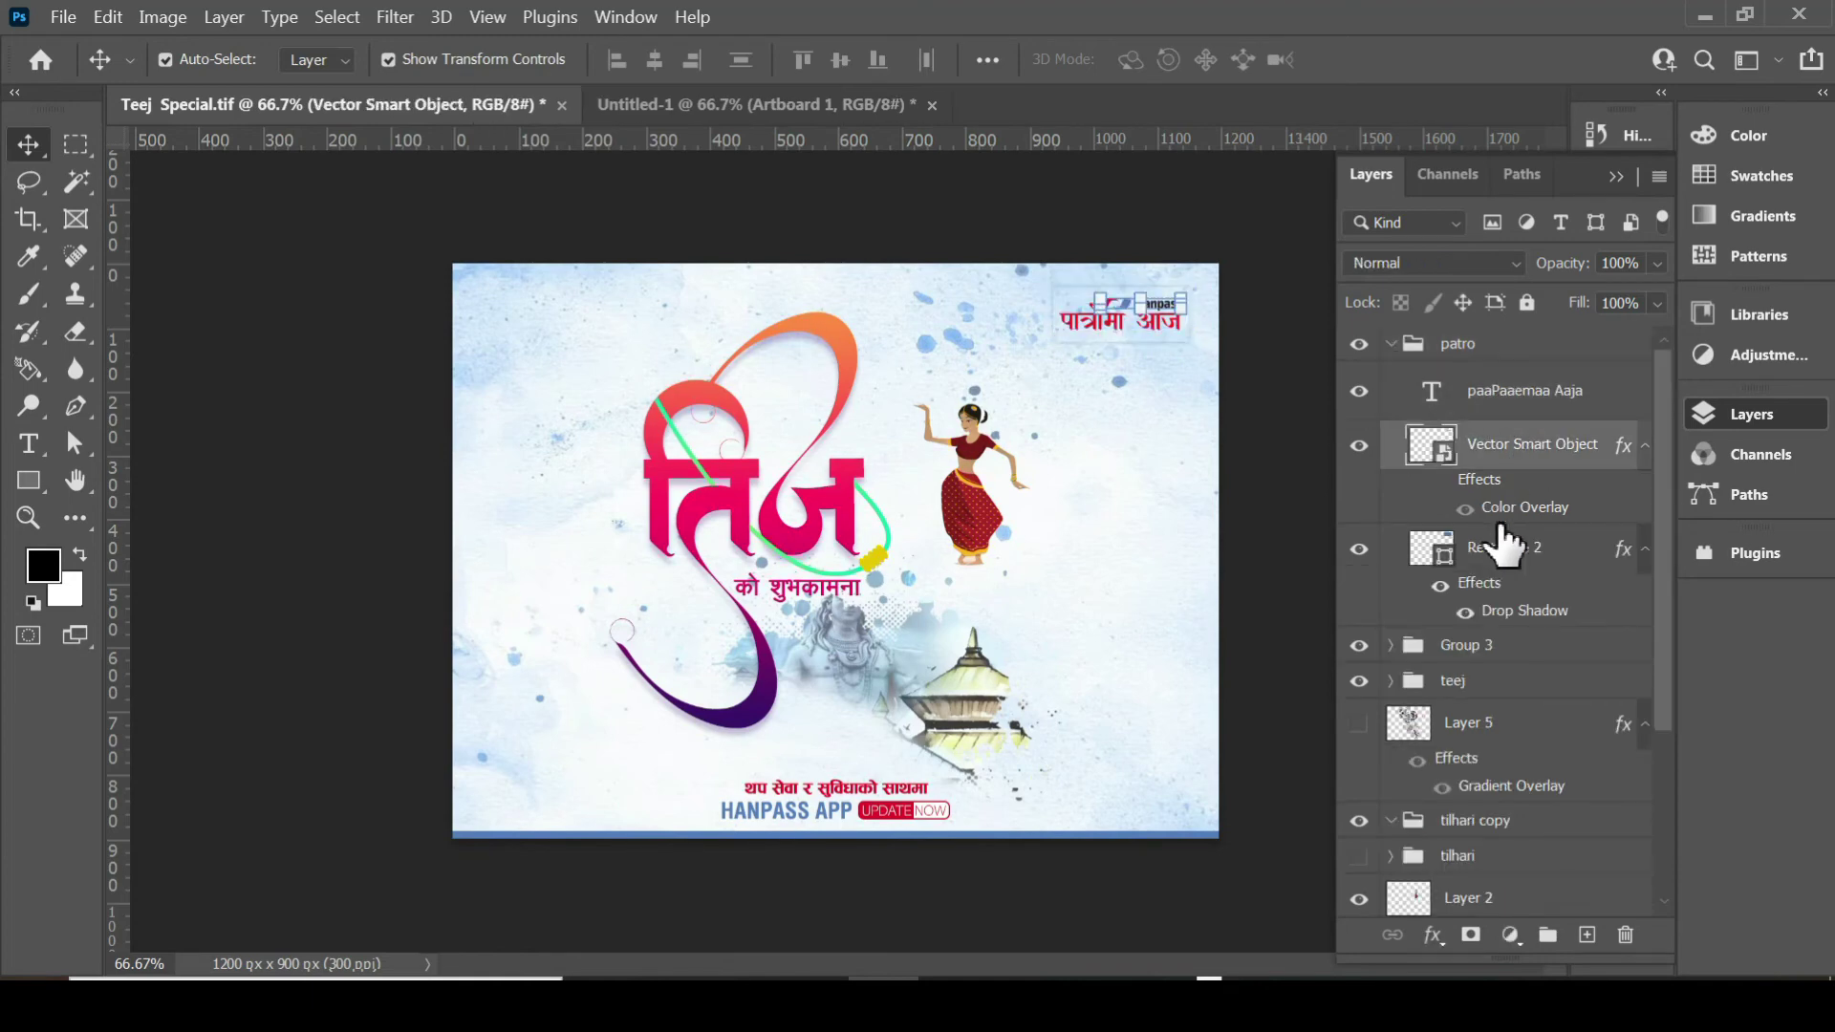
click(1515, 549)
click(1458, 352)
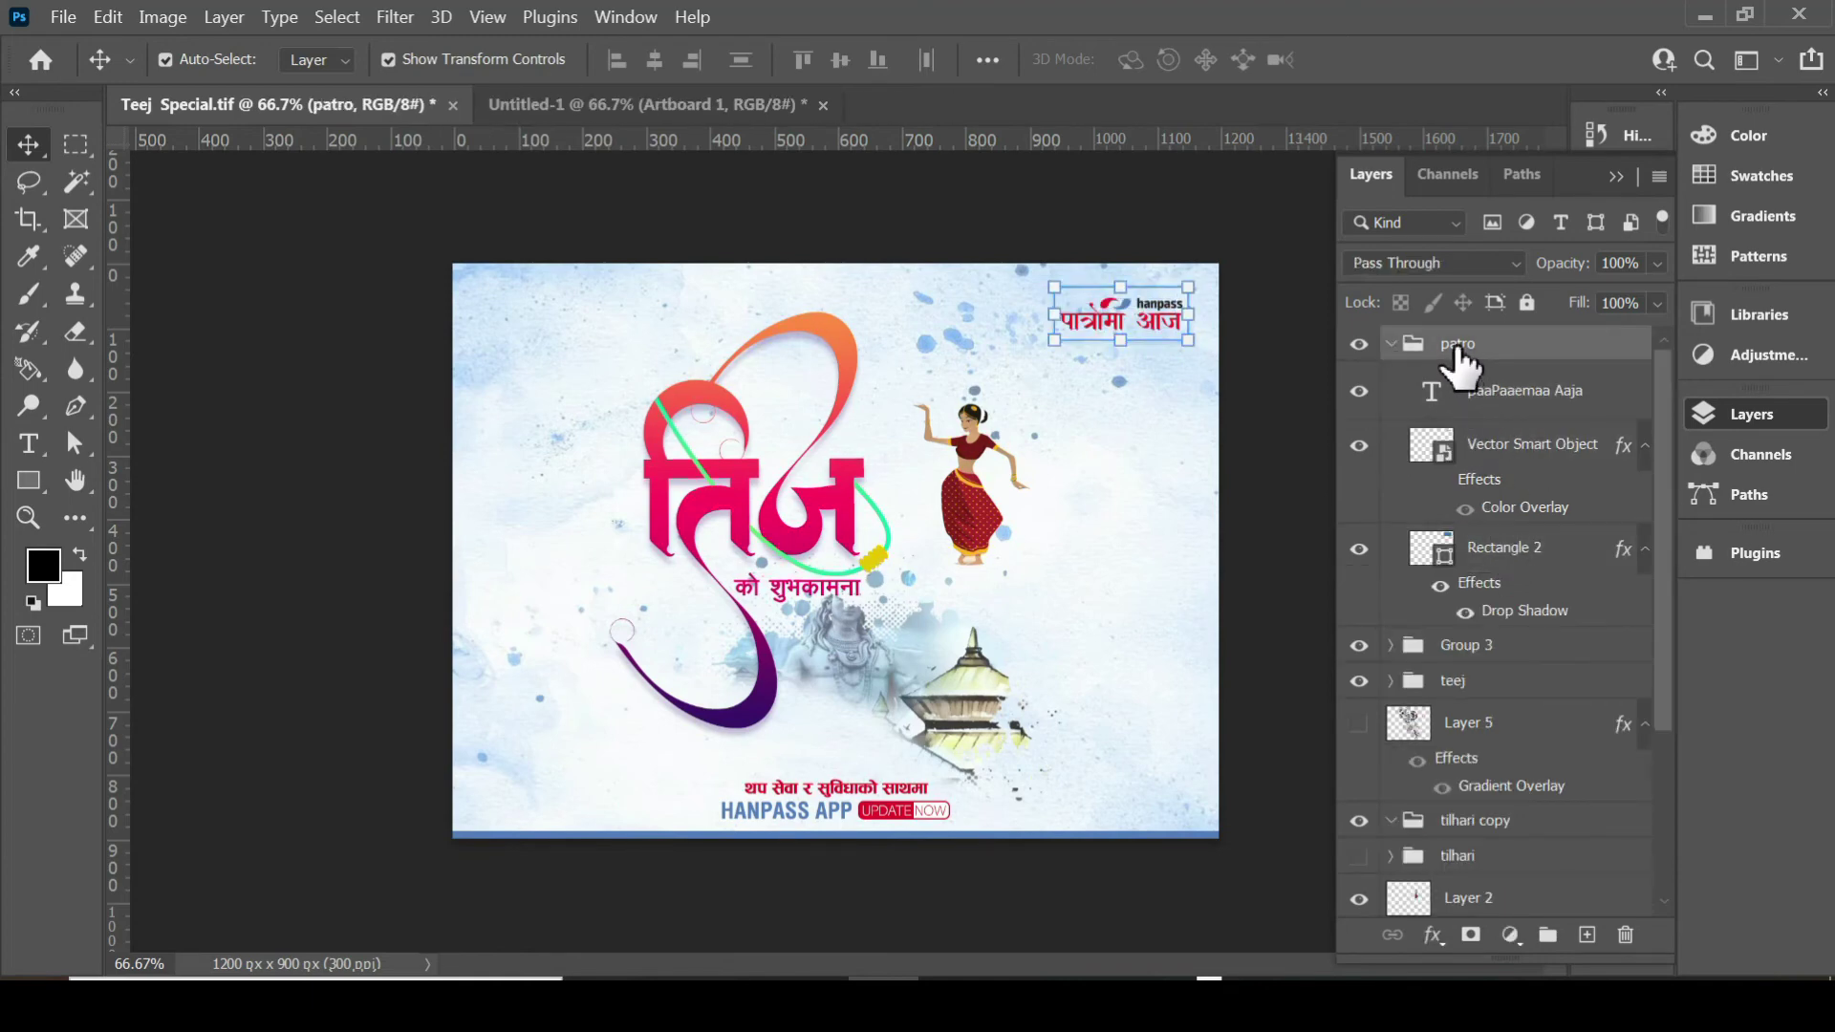
click(1393, 344)
click(1246, 336)
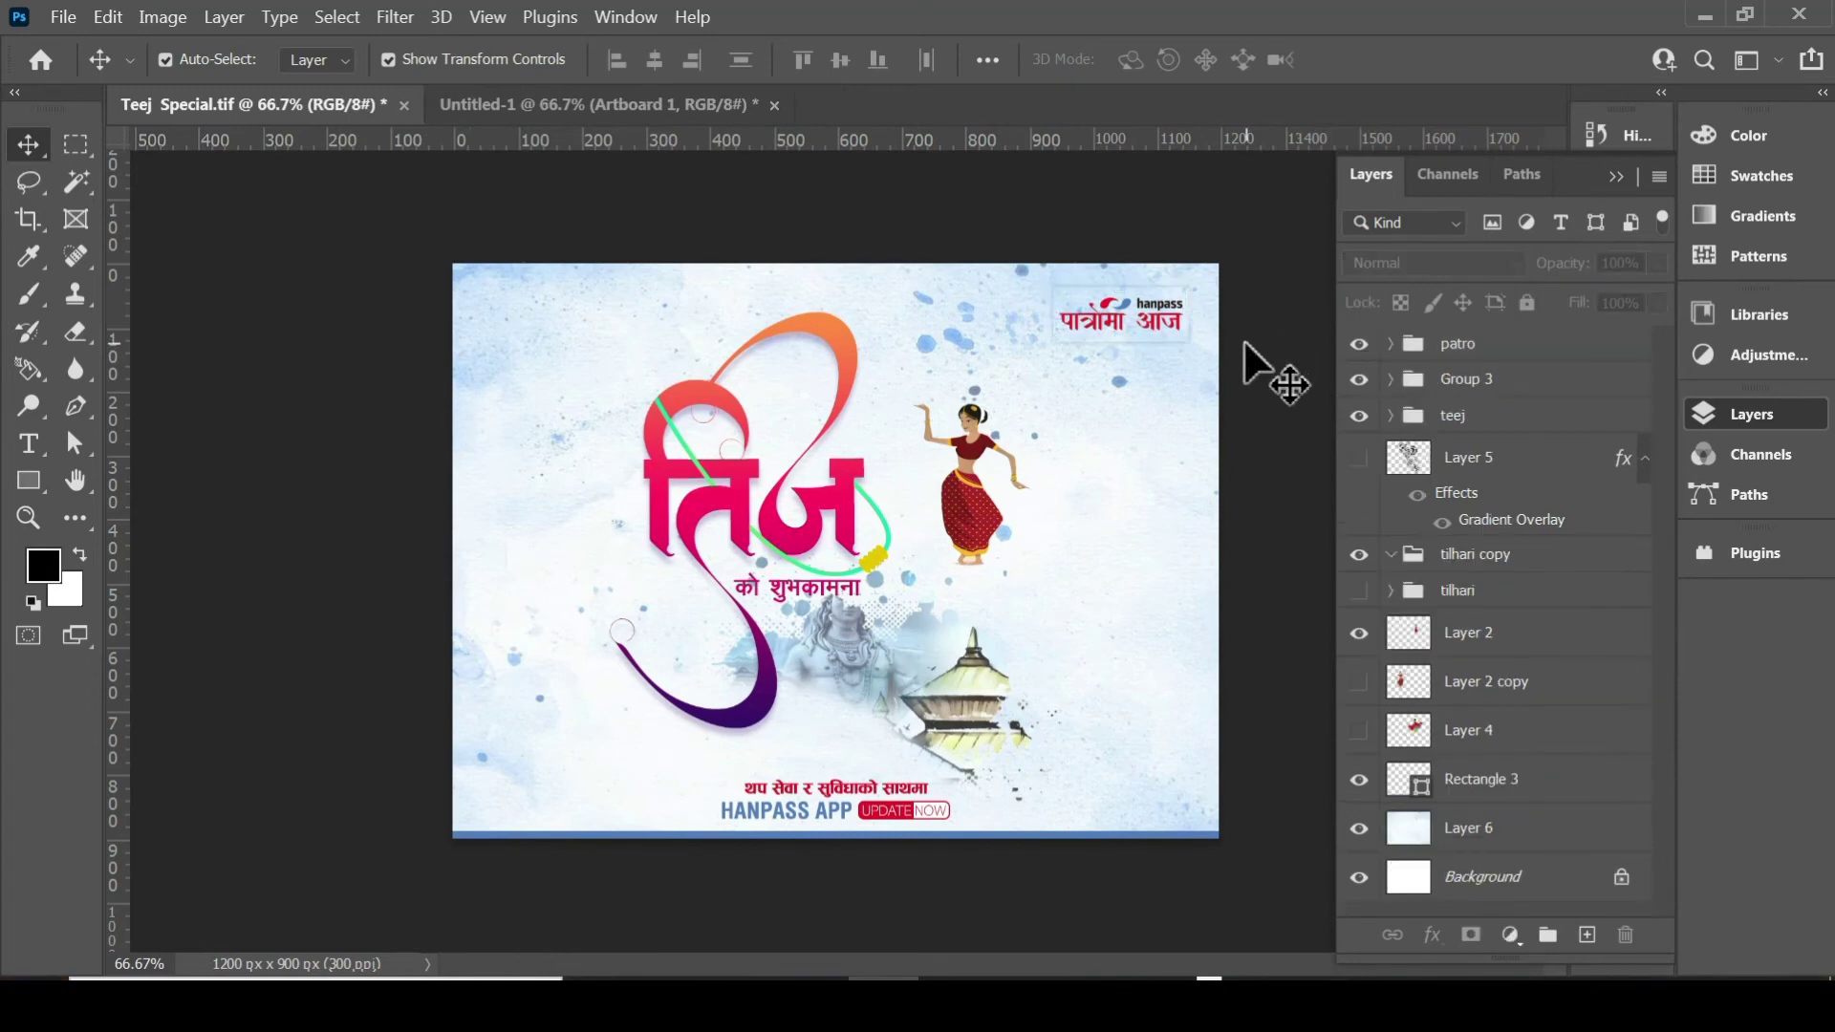
Zoom in on the hanpass logo and inspect the patro group's layers before collapsing it.
key(ctrl+plus)
key(ctrl+plus)
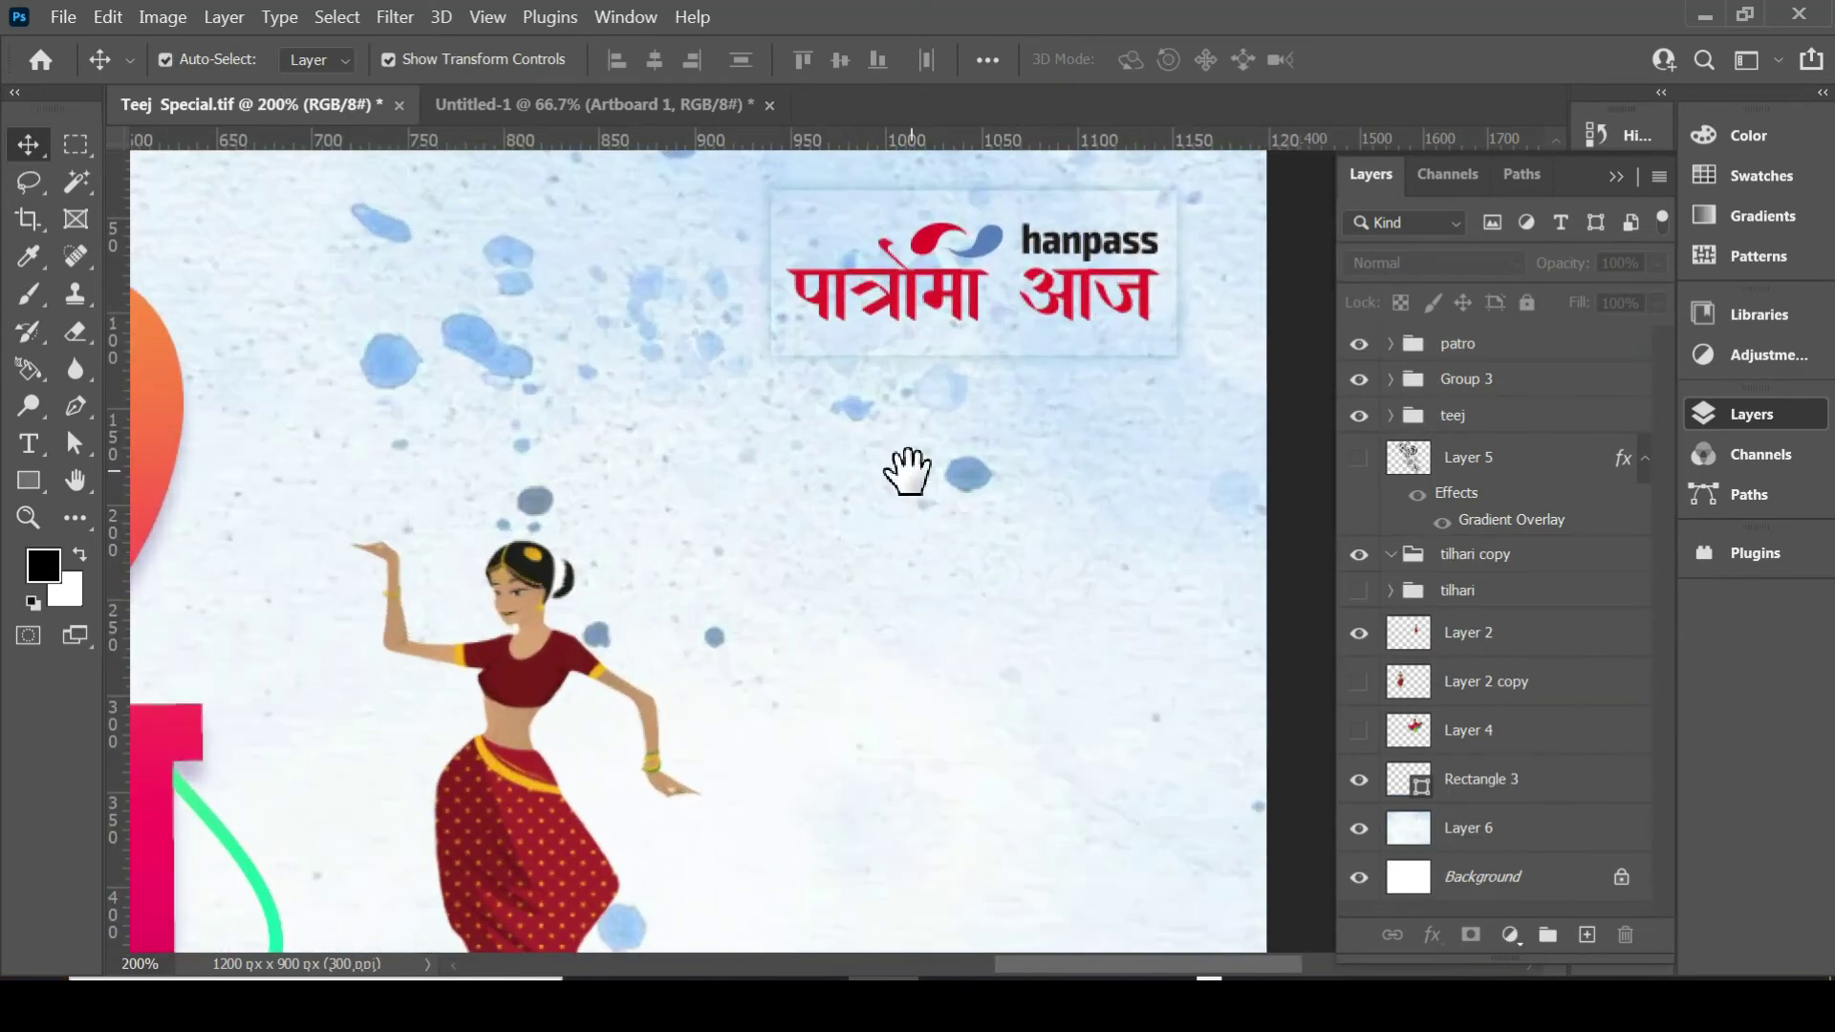
drag(909, 472, 819, 643)
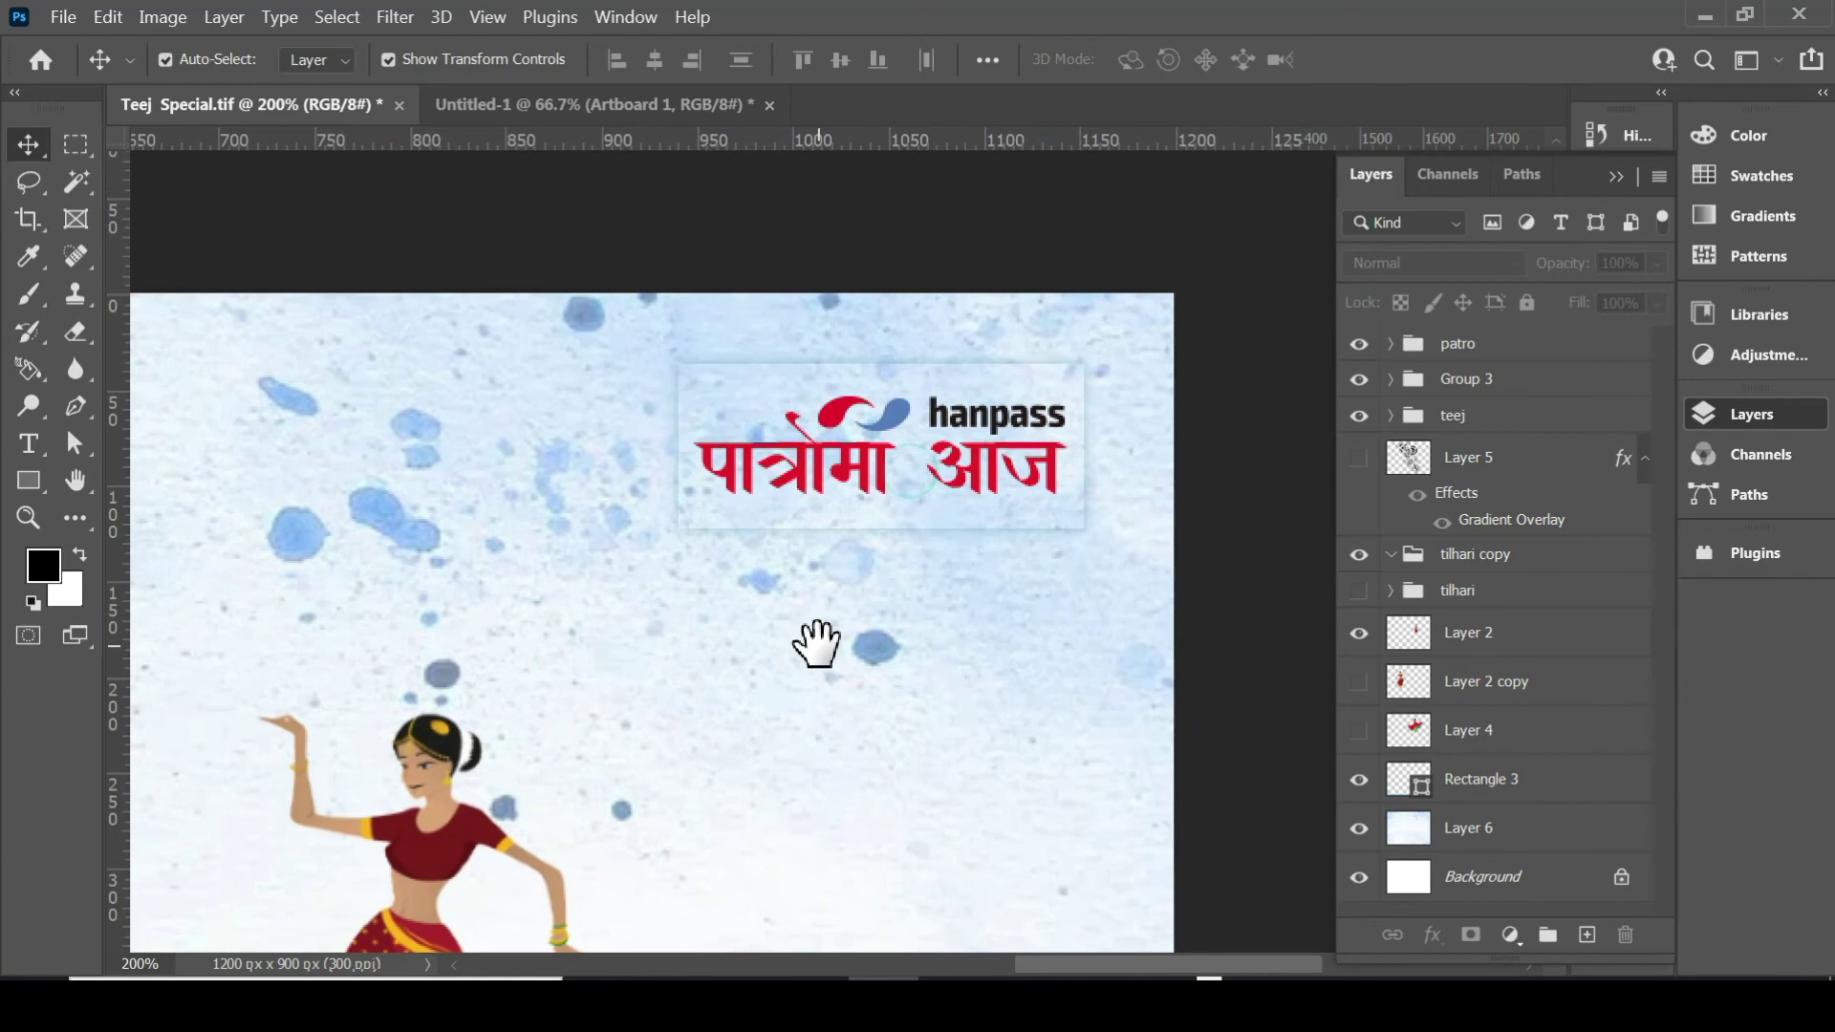
click(814, 463)
click(1213, 405)
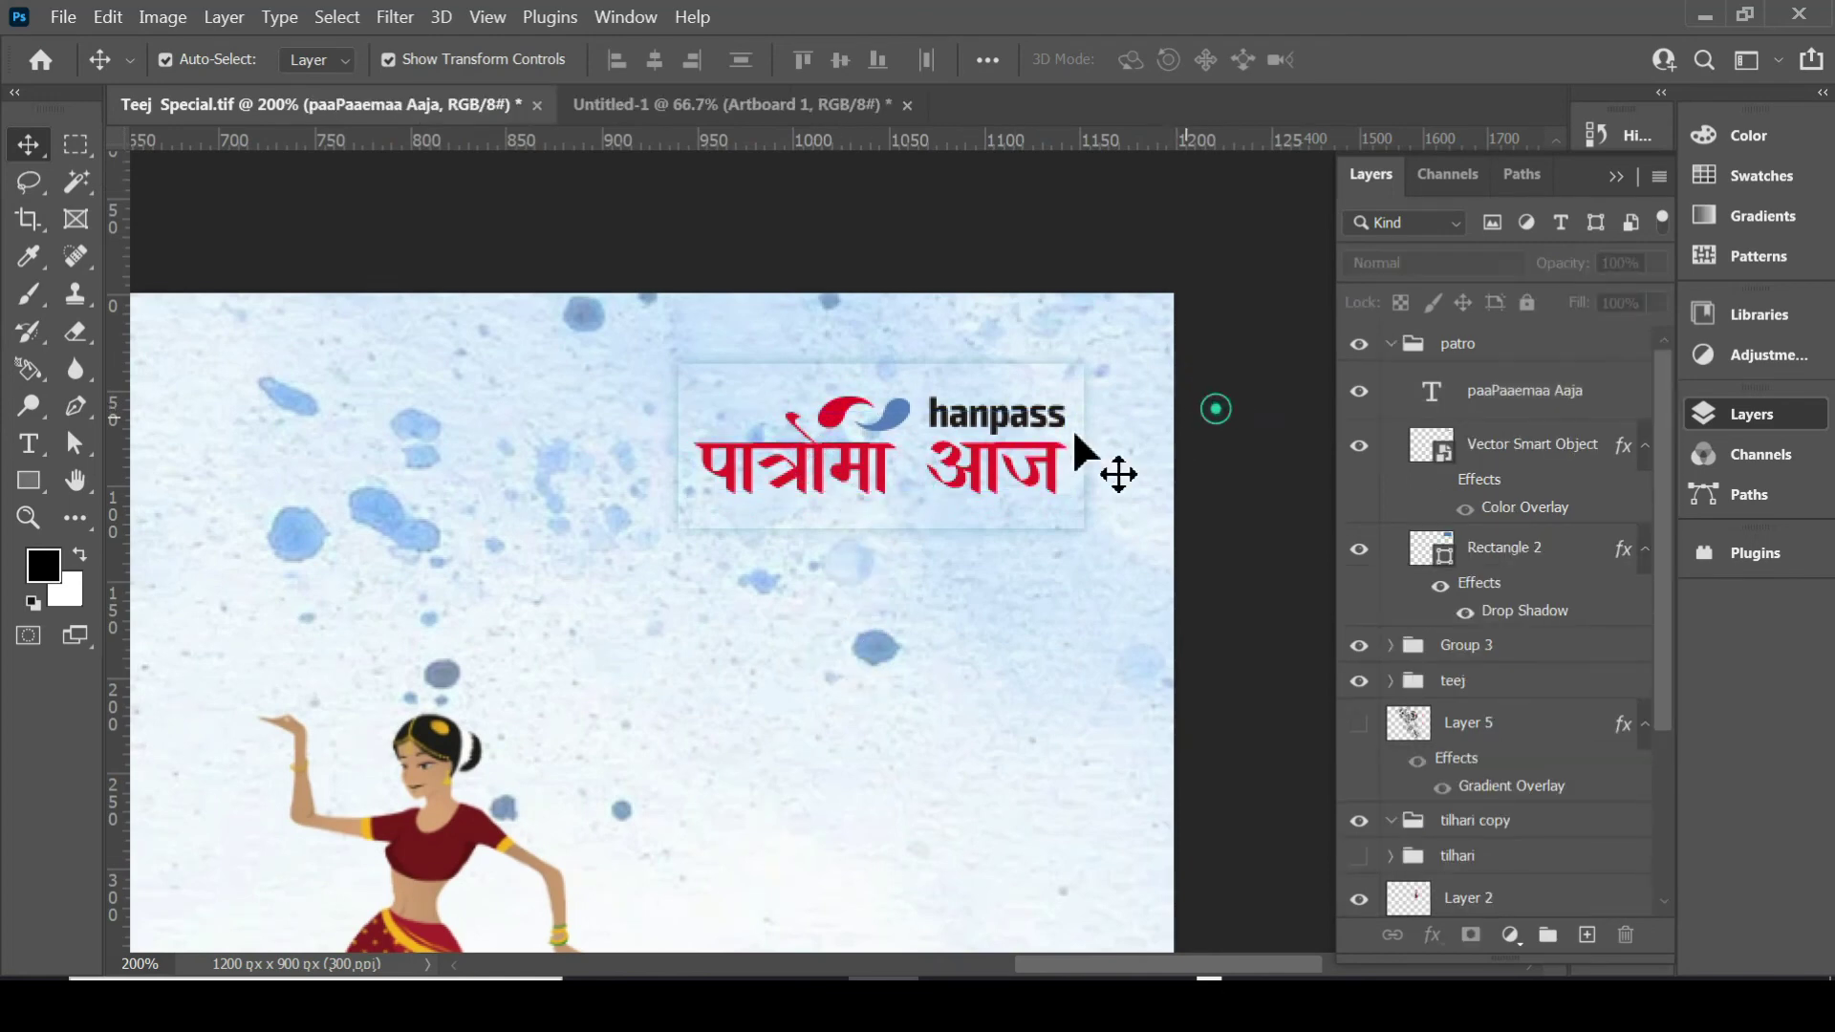
click(903, 424)
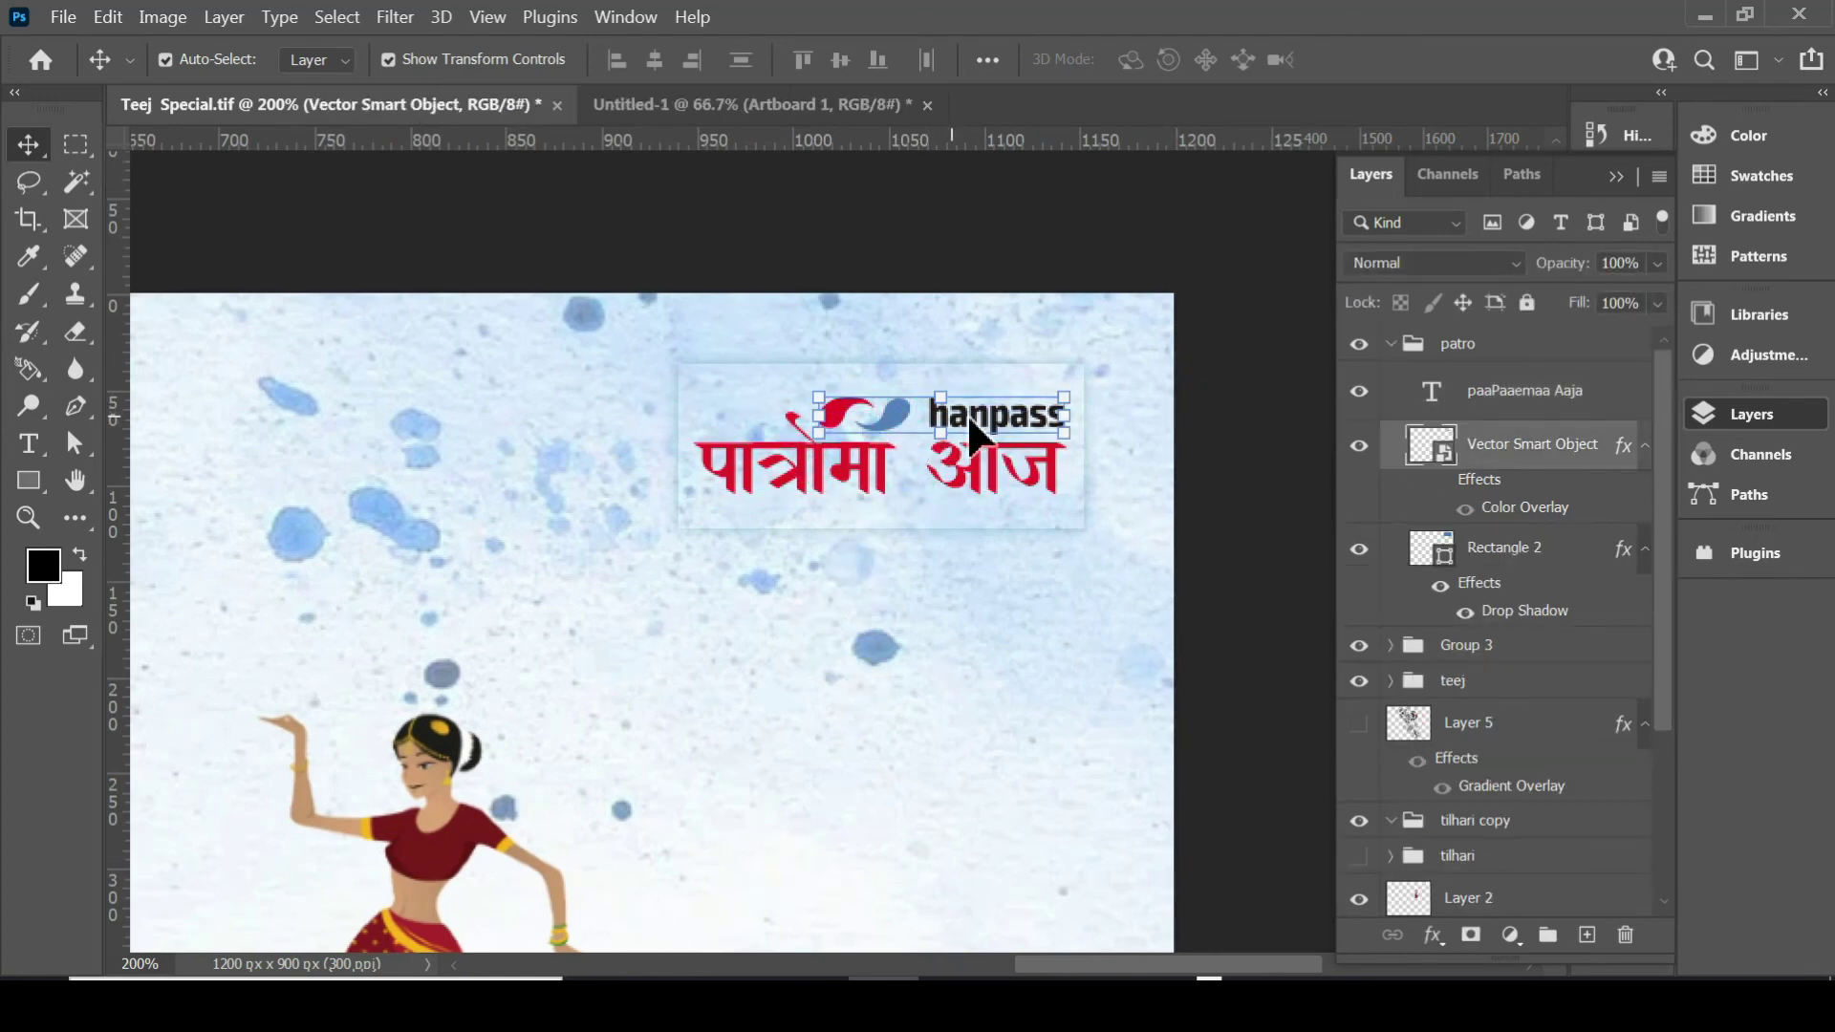
click(1291, 524)
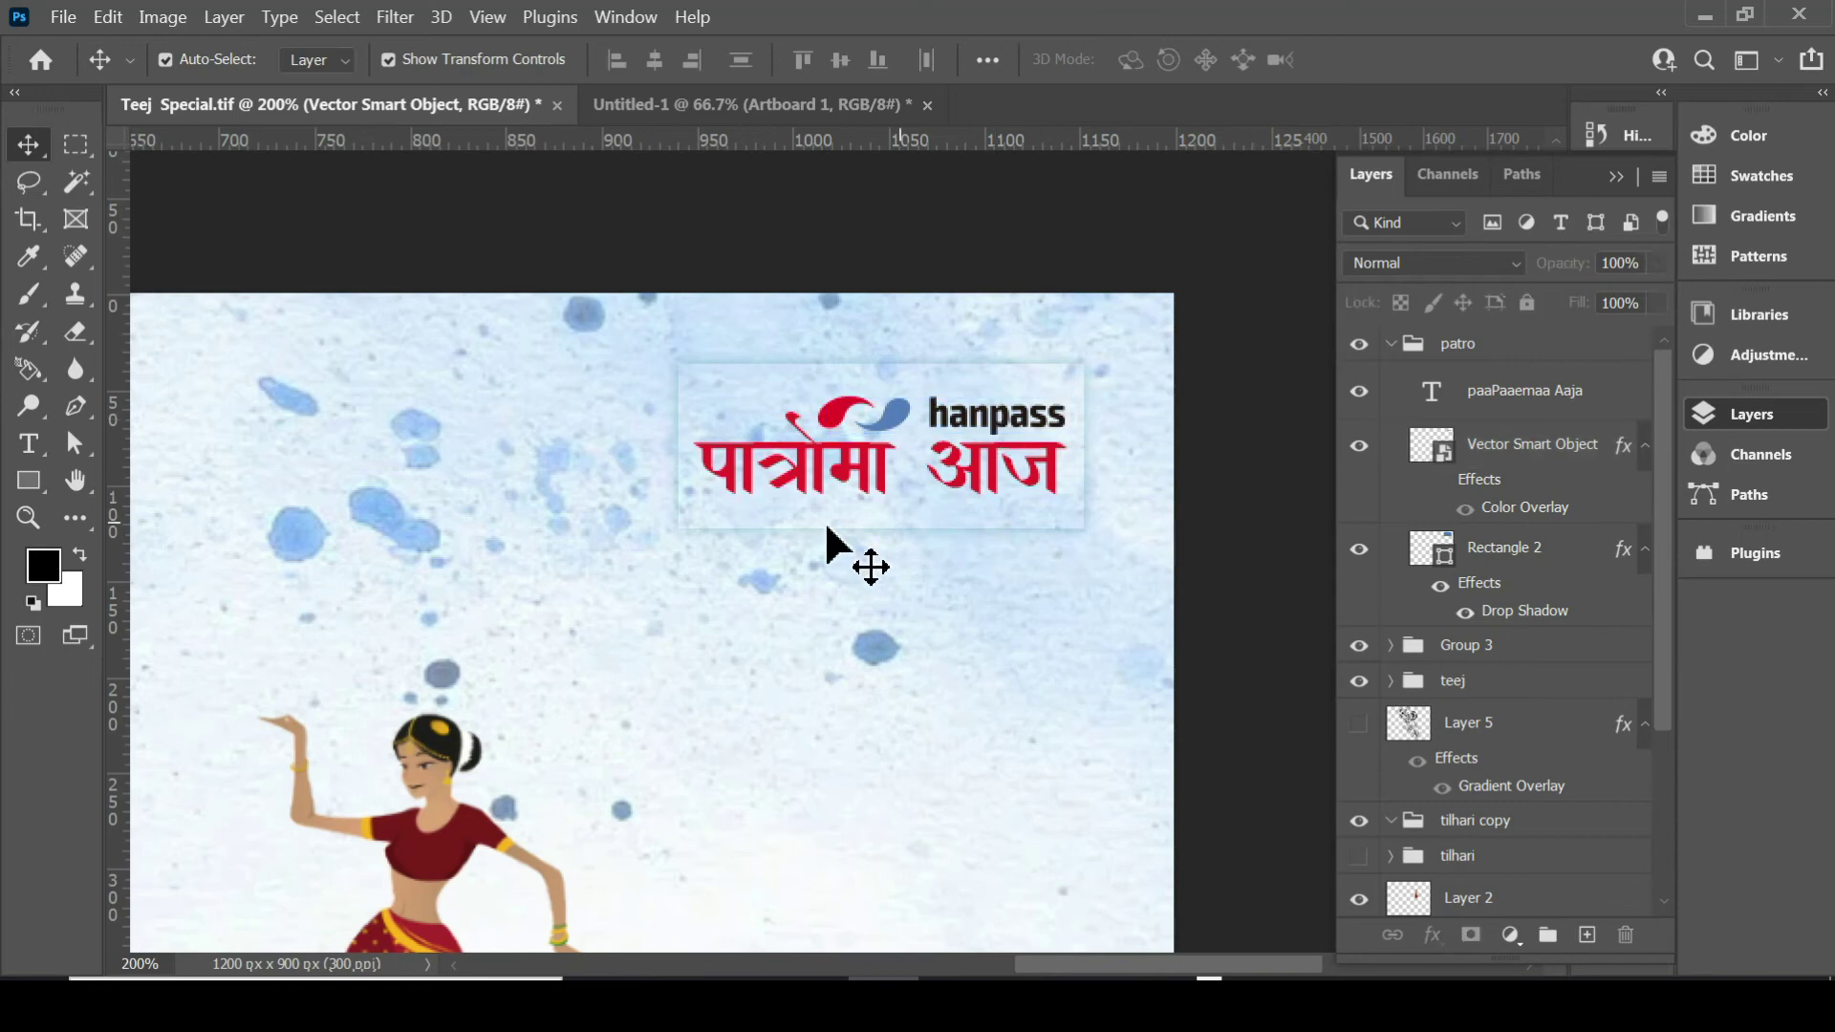
click(869, 548)
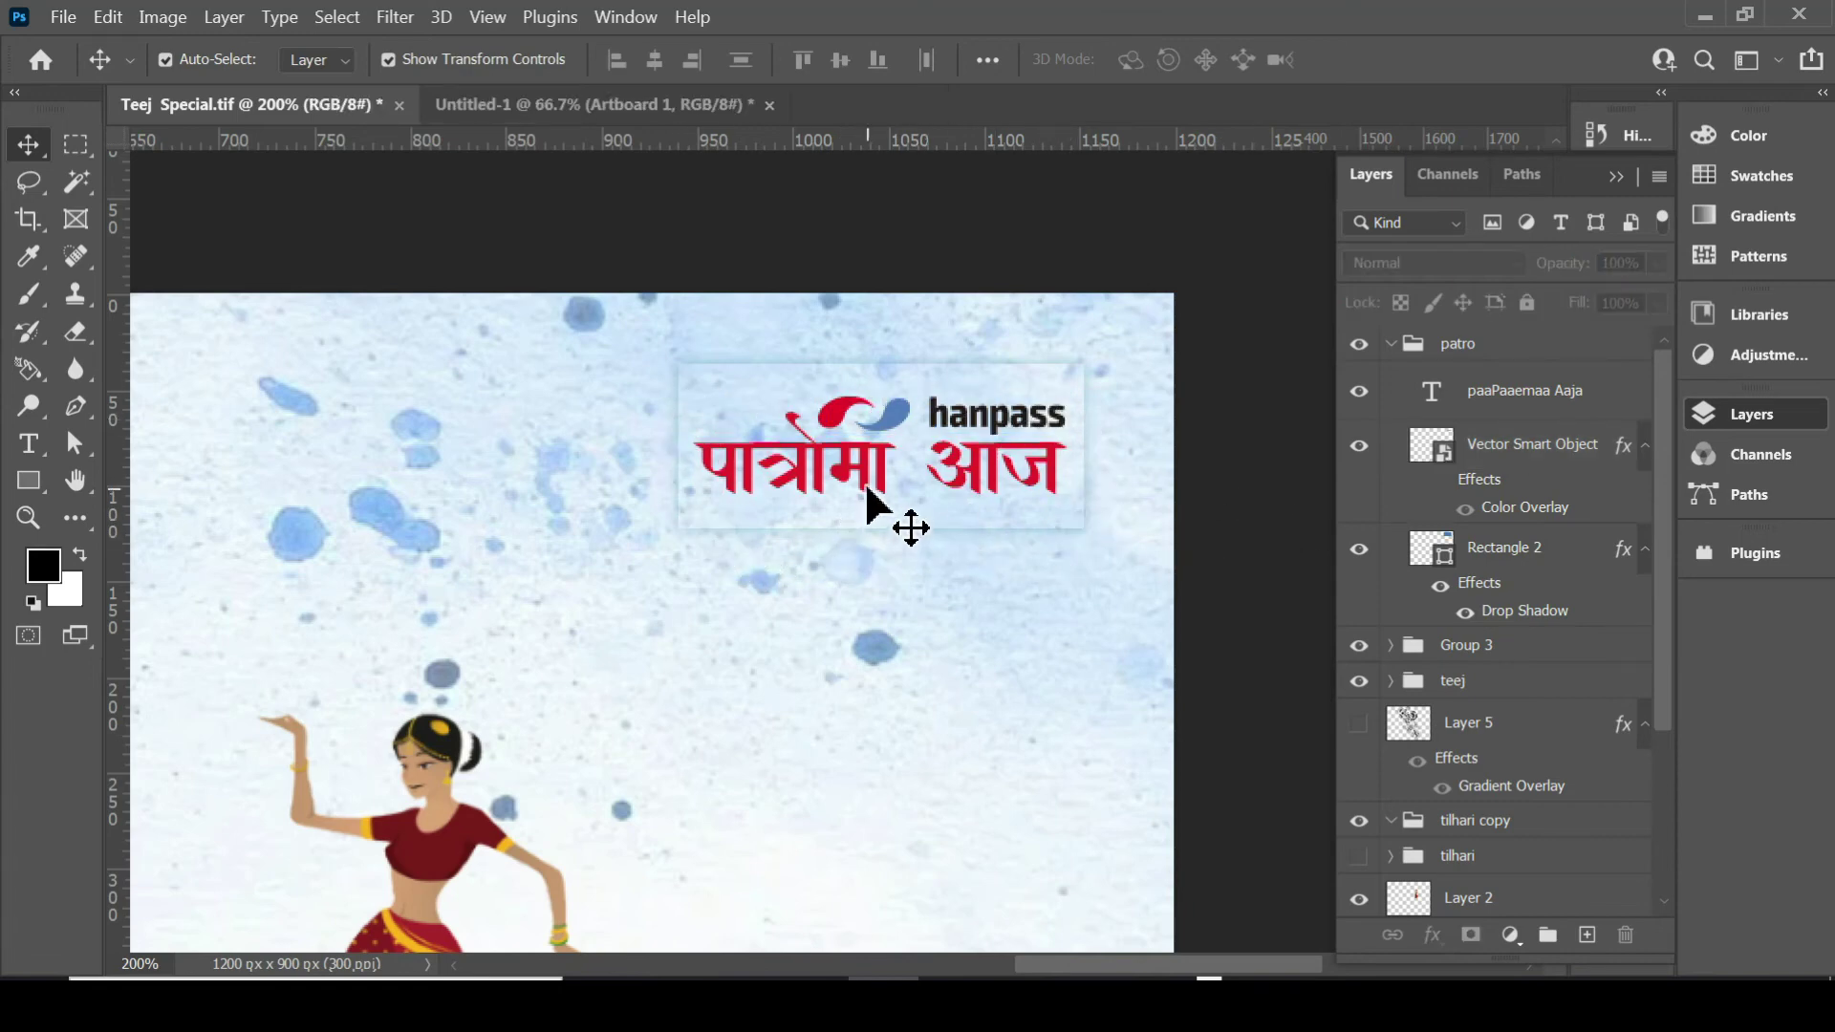
click(1467, 346)
click(1391, 343)
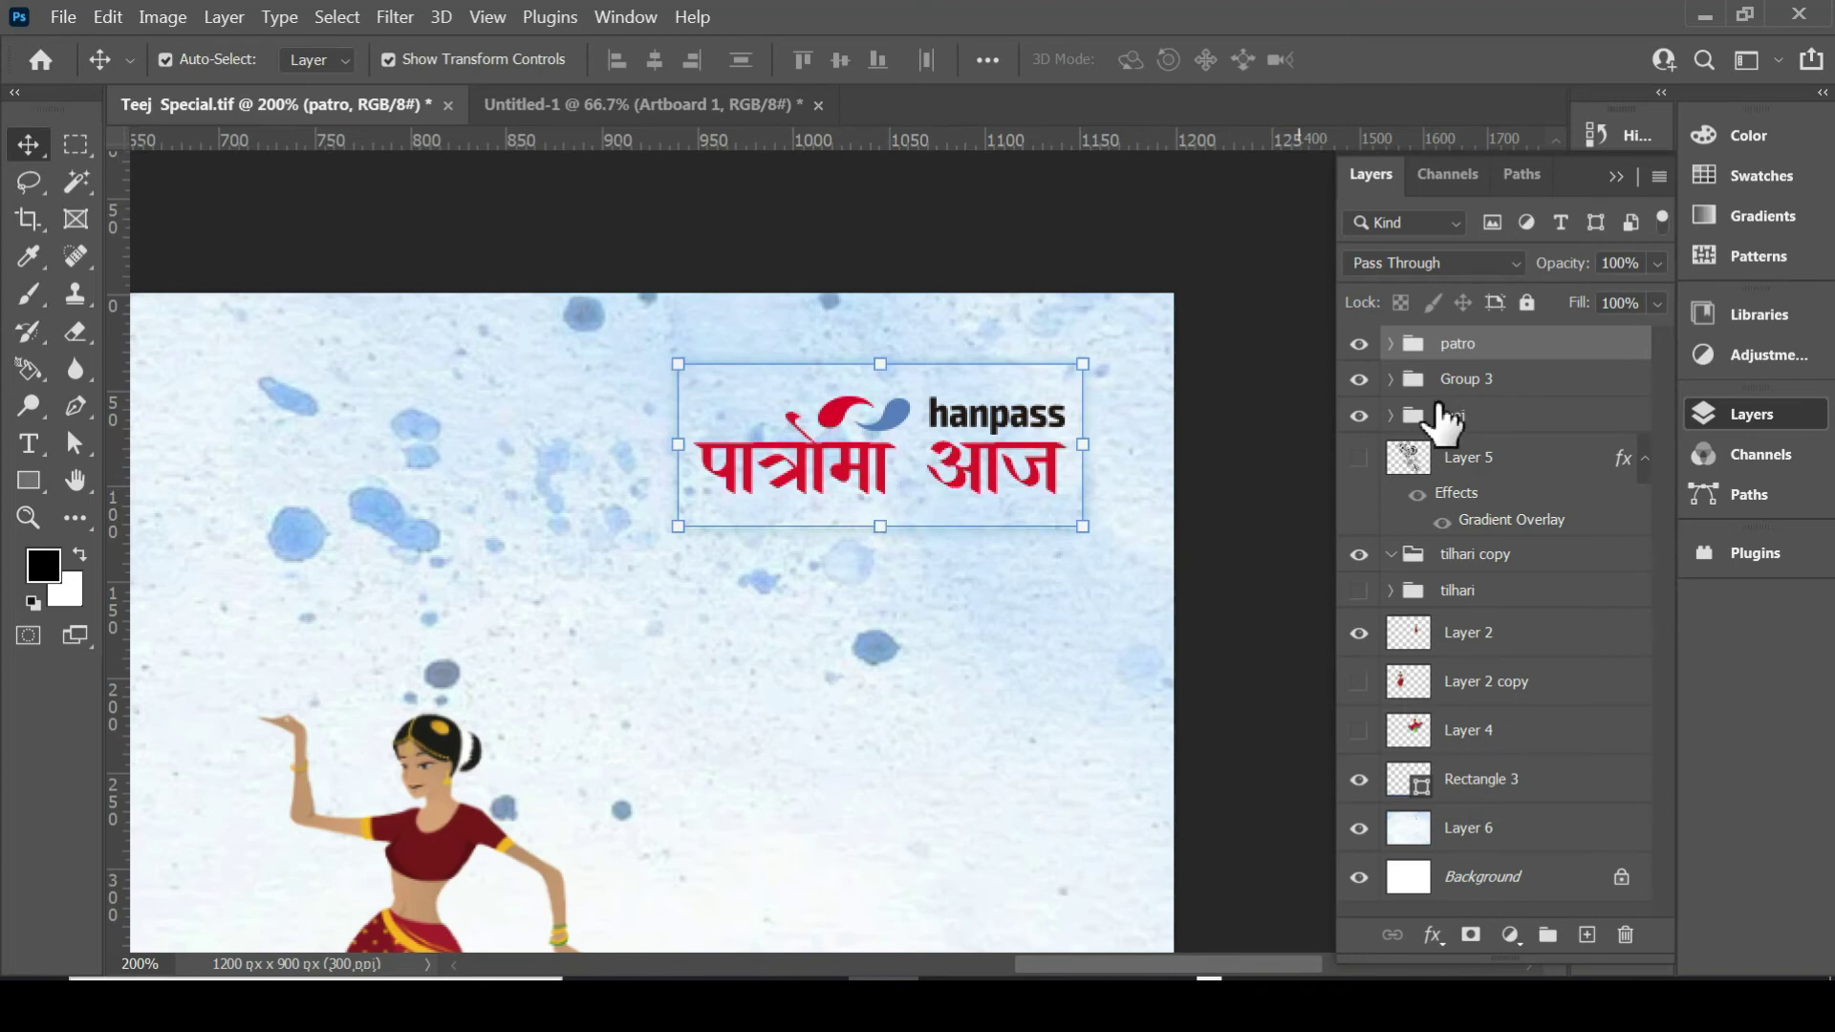
With Auto-Select set to Group, move the dancer and place the hanpass logo group near the top-right.
click(320, 67)
mouse_move(977, 480)
mouse_down()
mouse_move(937, 511)
mouse_move(983, 524)
mouse_up()
key(ctrl+minus)
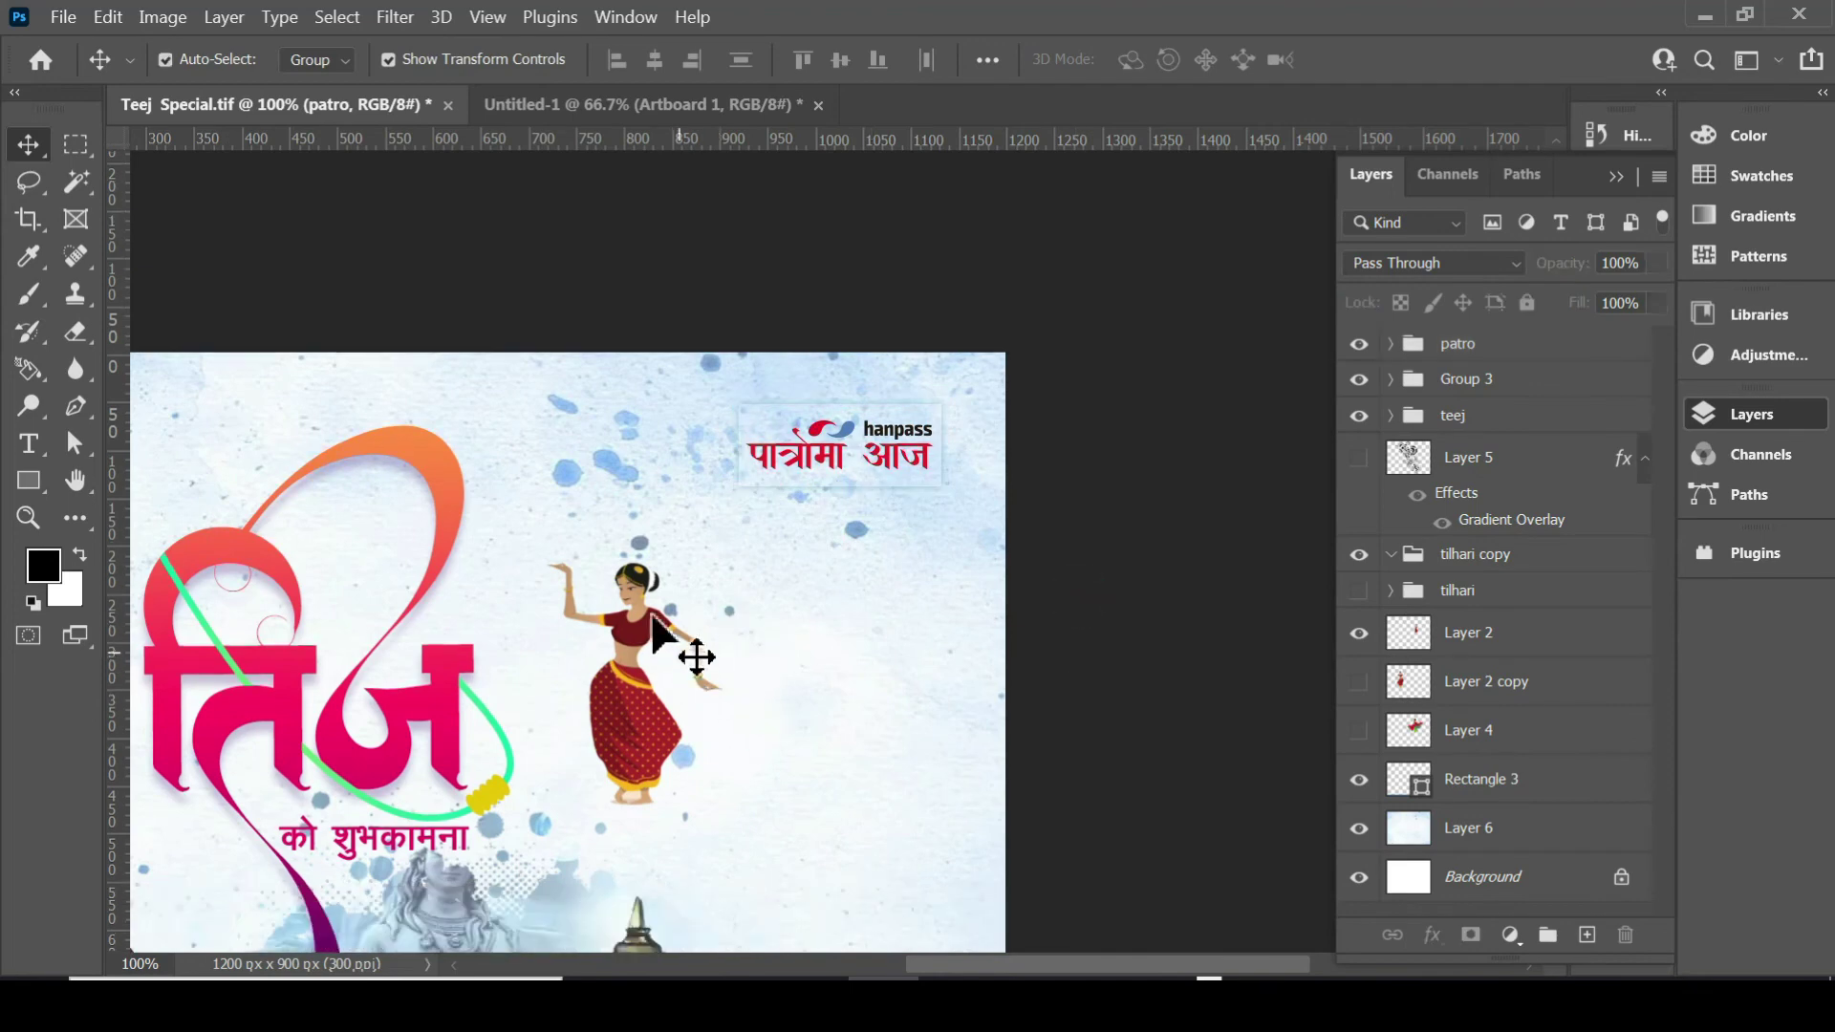
drag(653, 621, 704, 596)
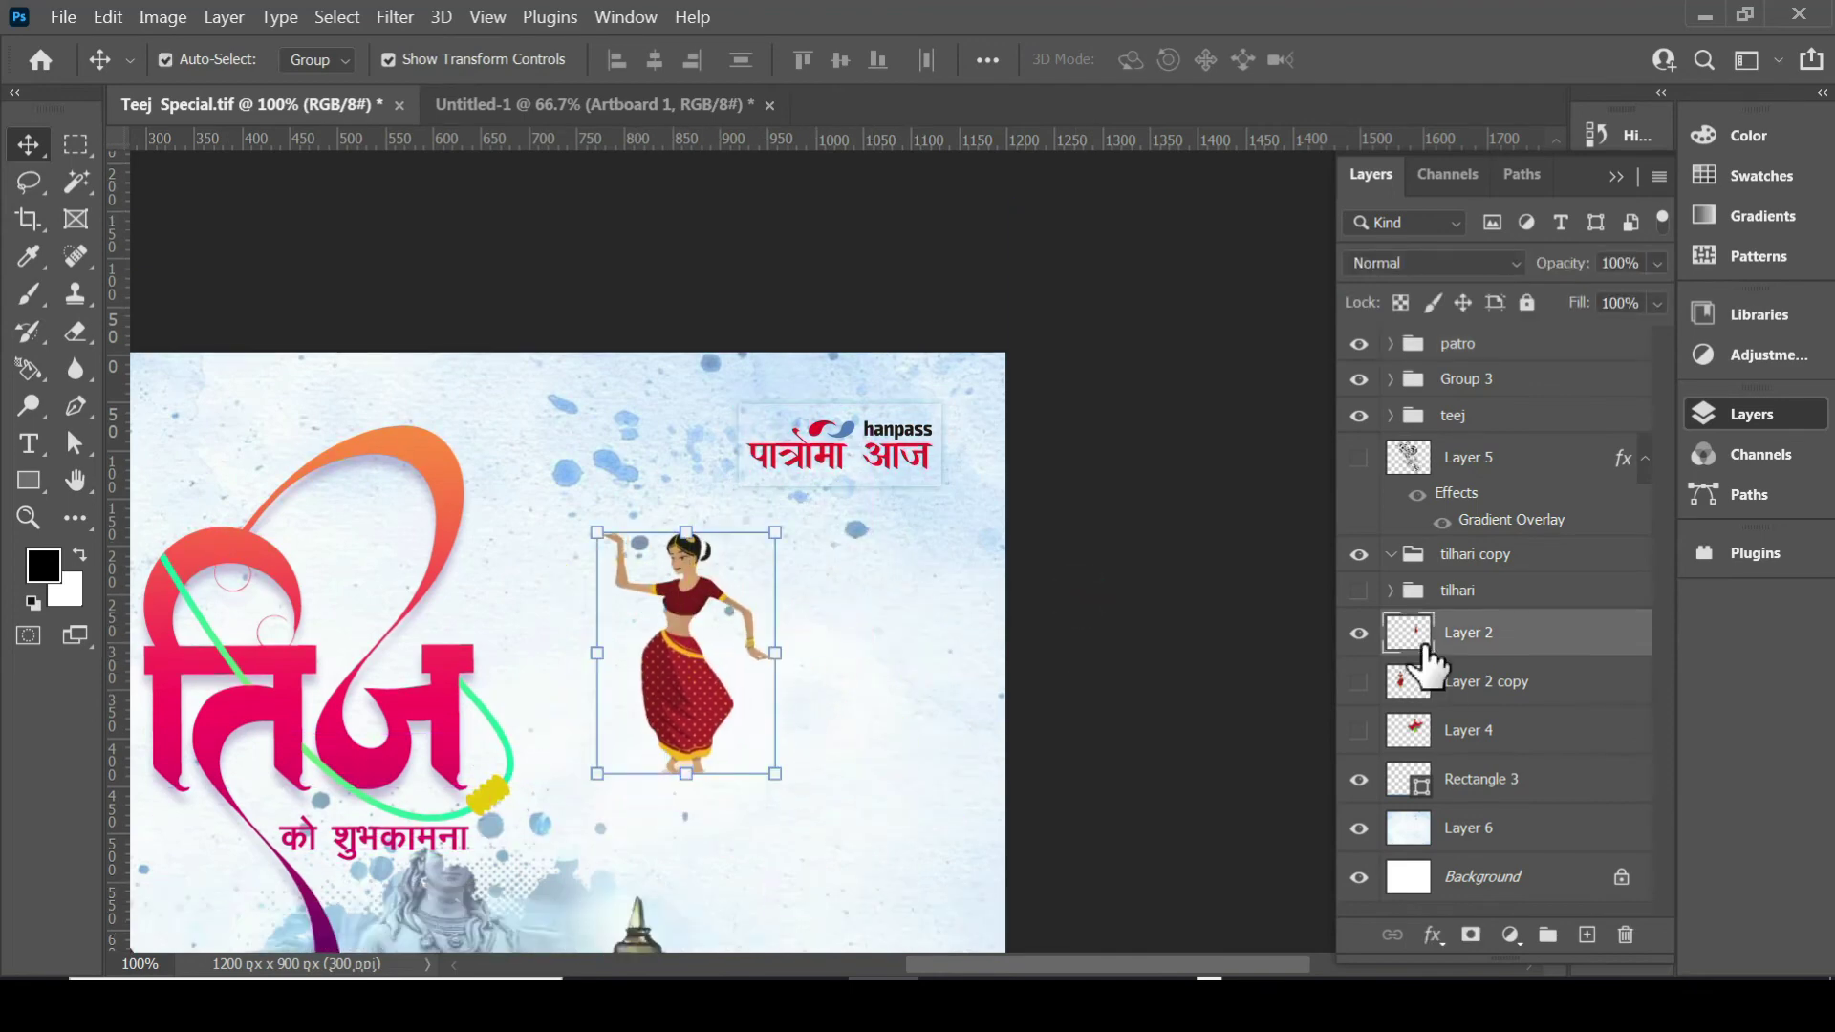
mouse_move(927, 484)
mouse_down()
mouse_move(745, 443)
mouse_move(916, 443)
mouse_up()
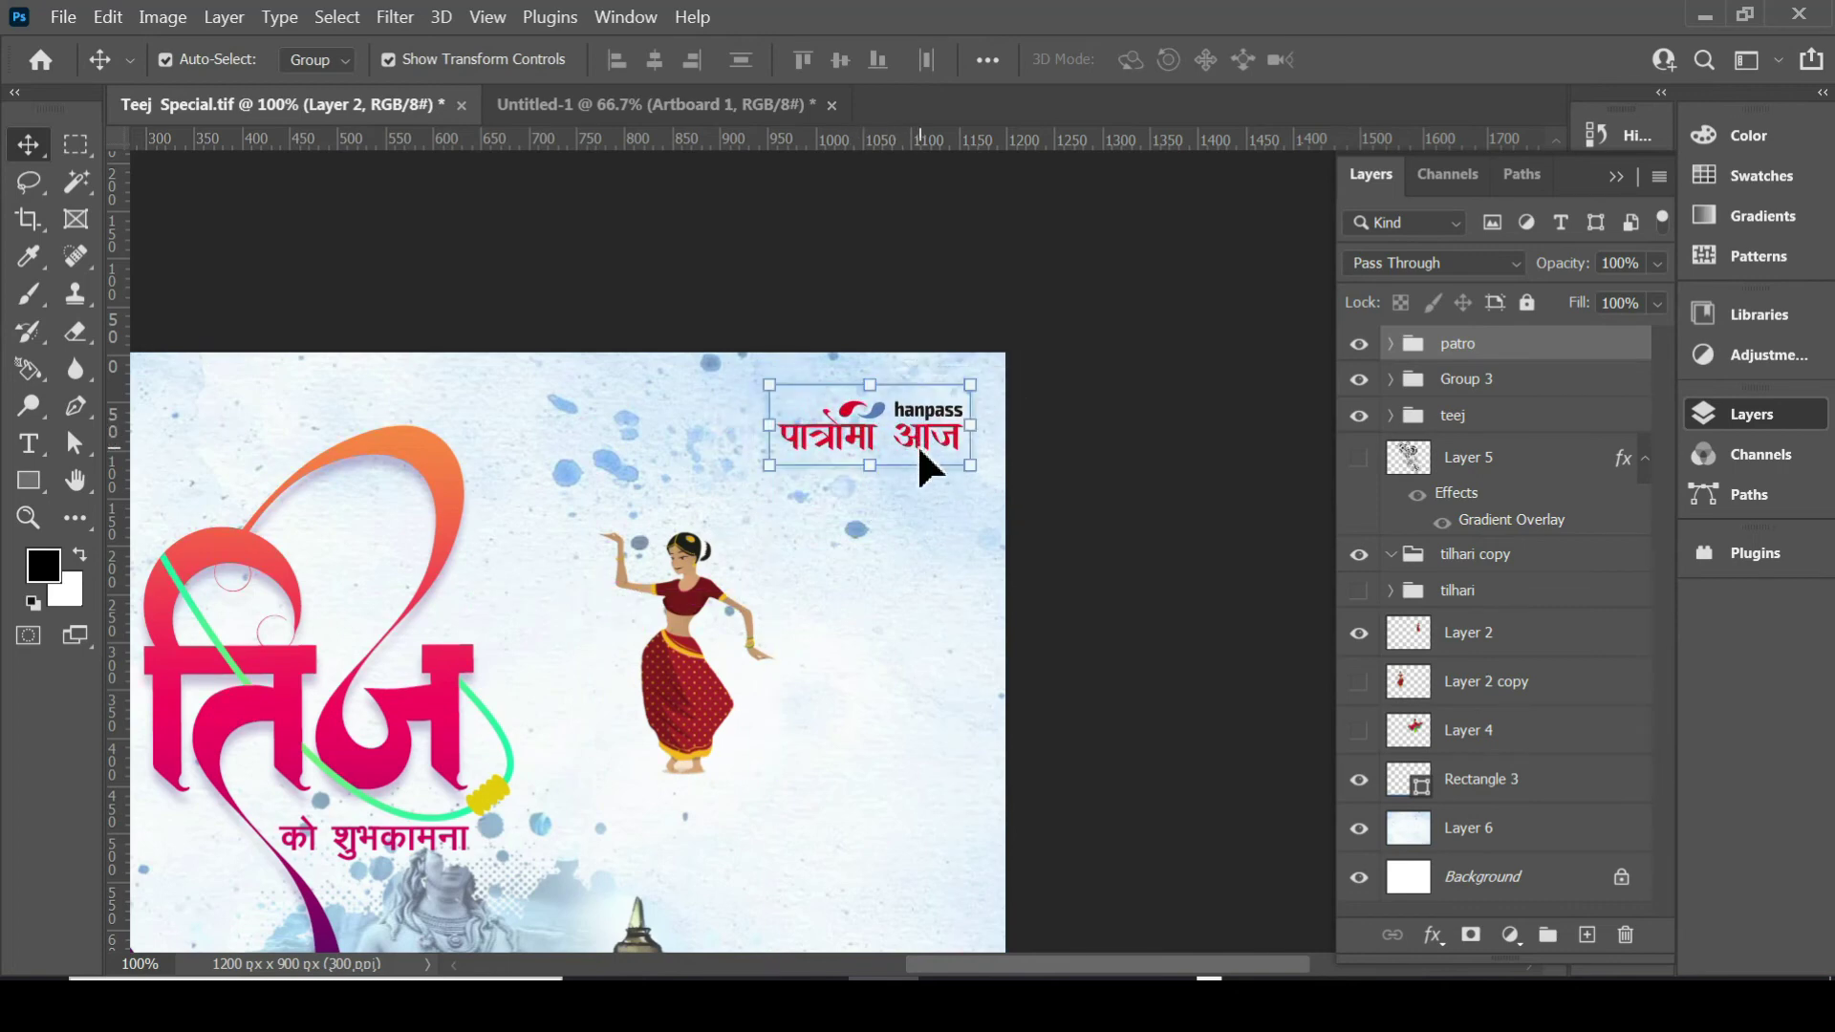
Ungroup the patro group via Ungroup Layers.
click(1394, 345)
click(1394, 345)
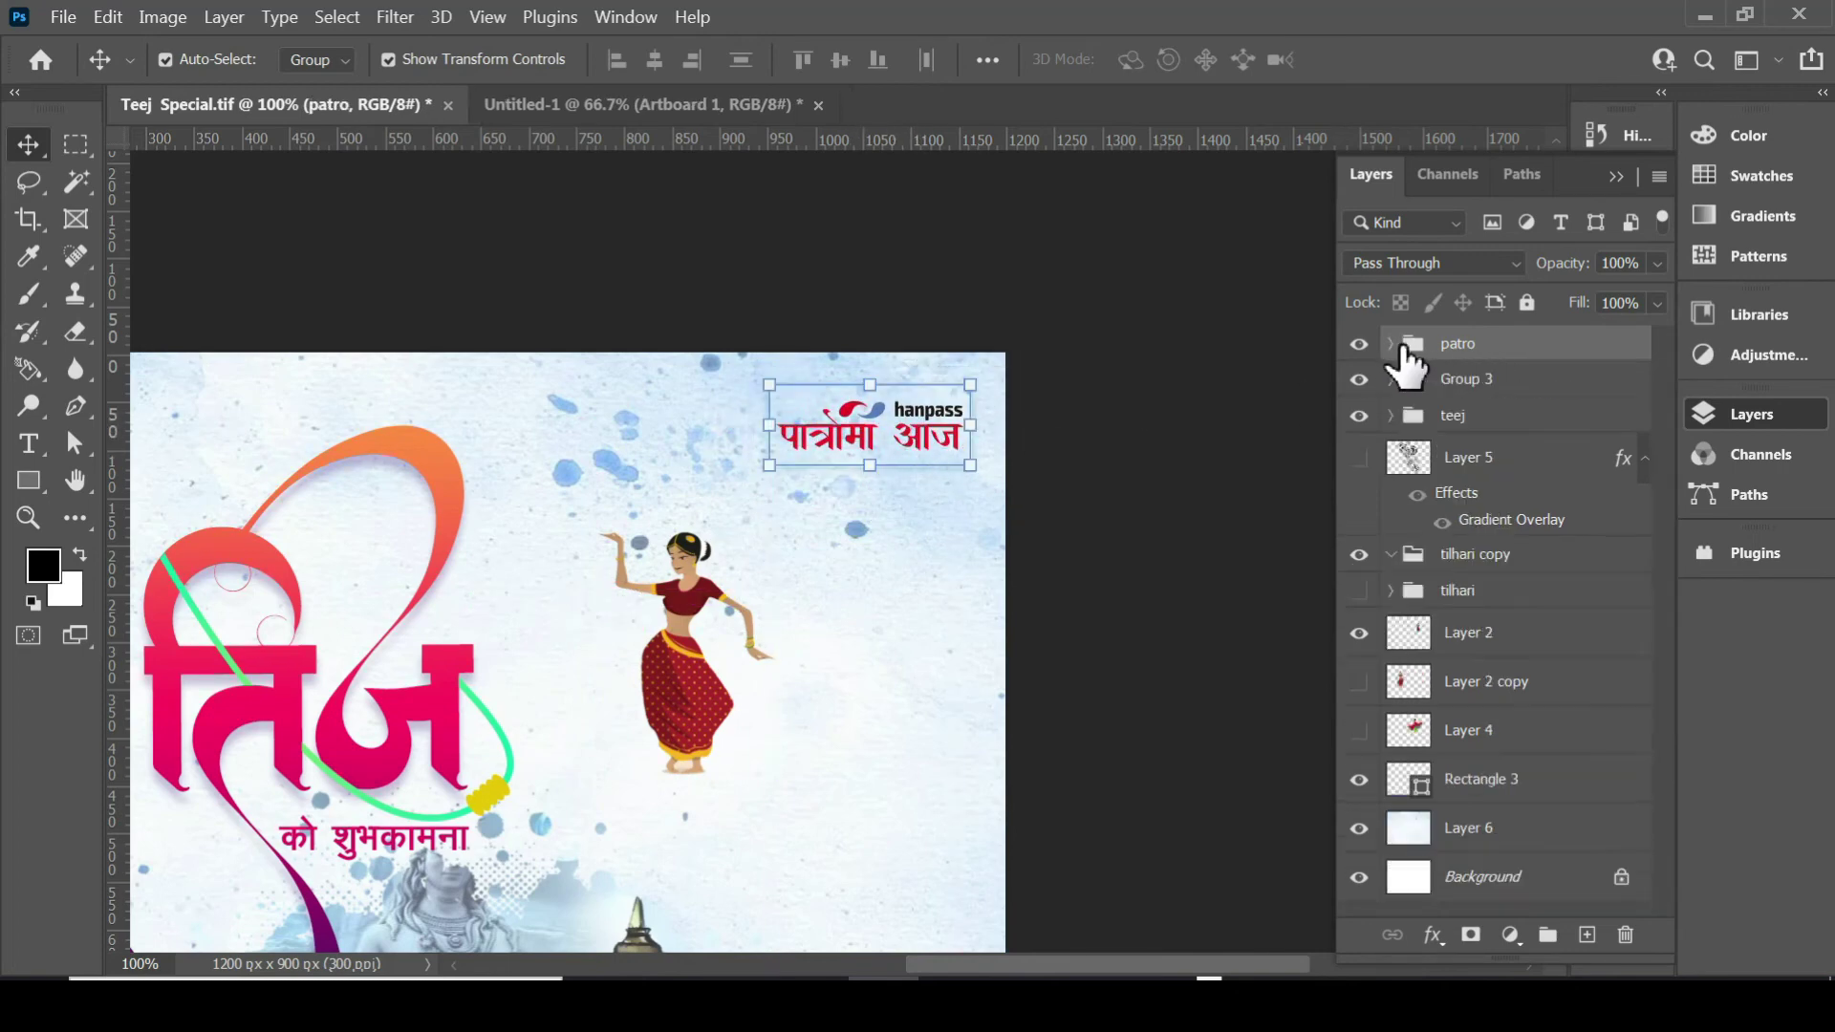
right_click(1465, 357)
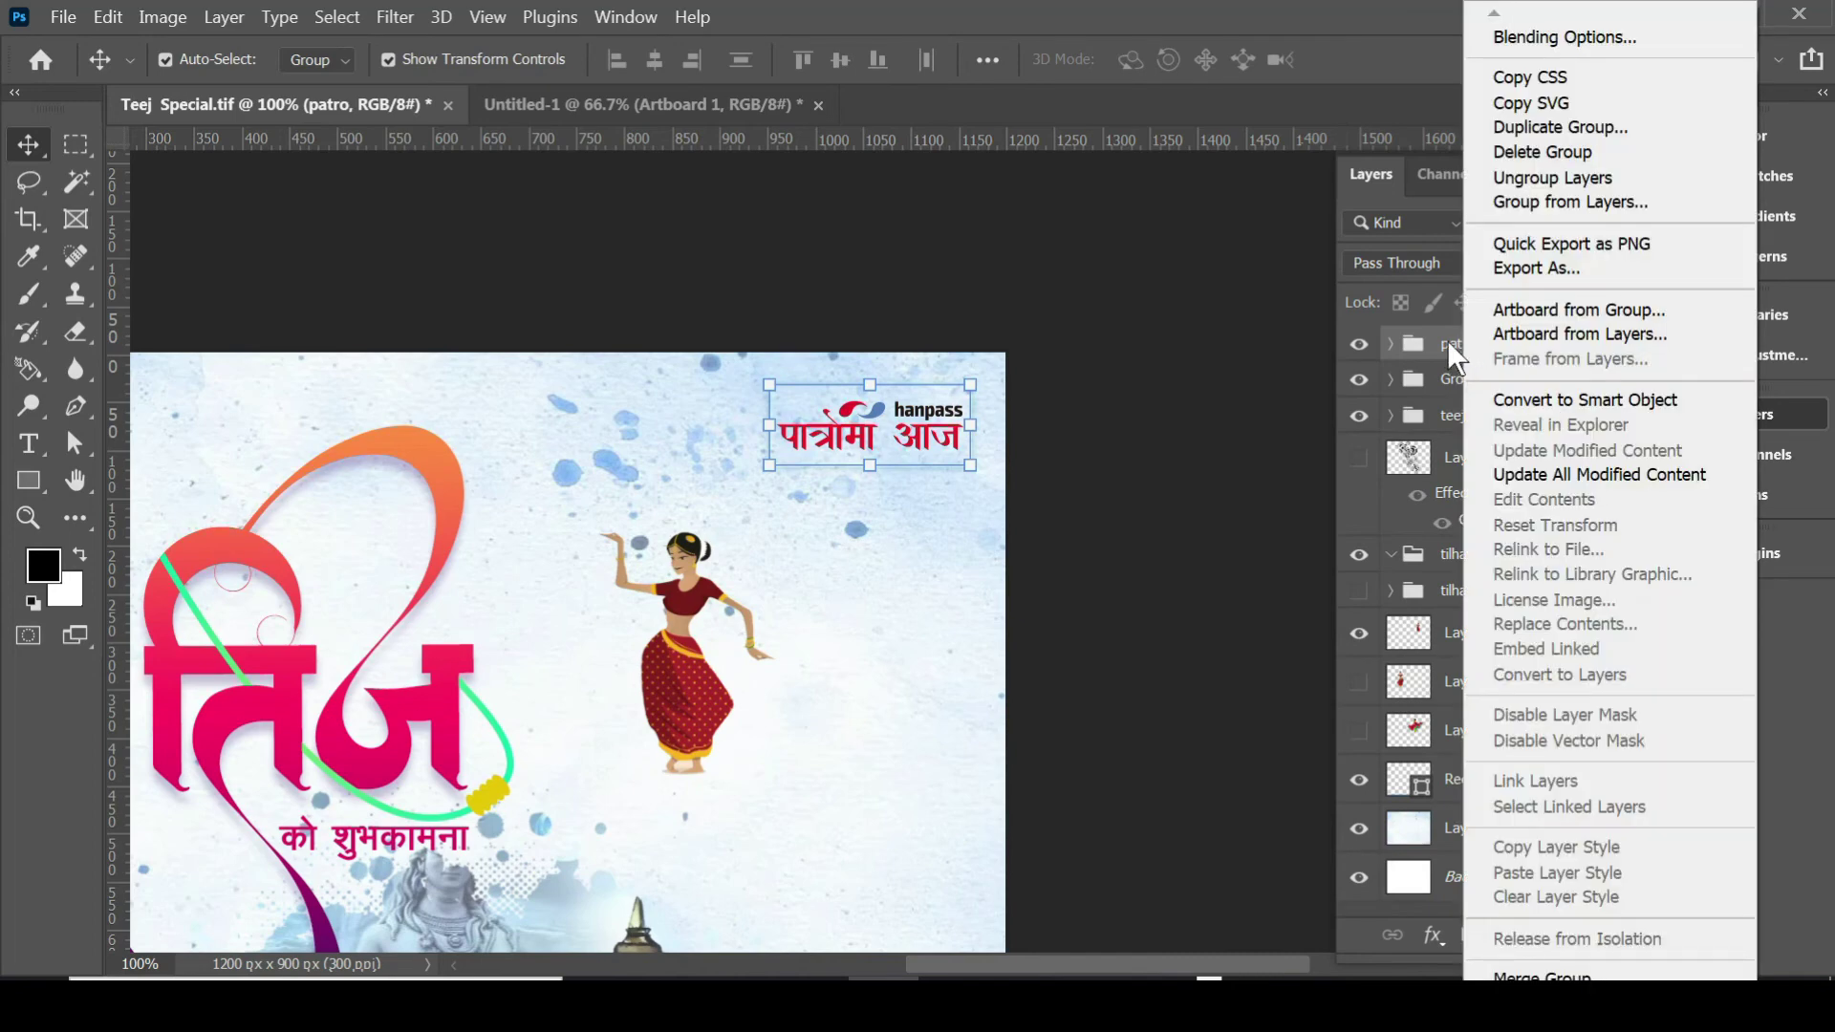
click(1450, 344)
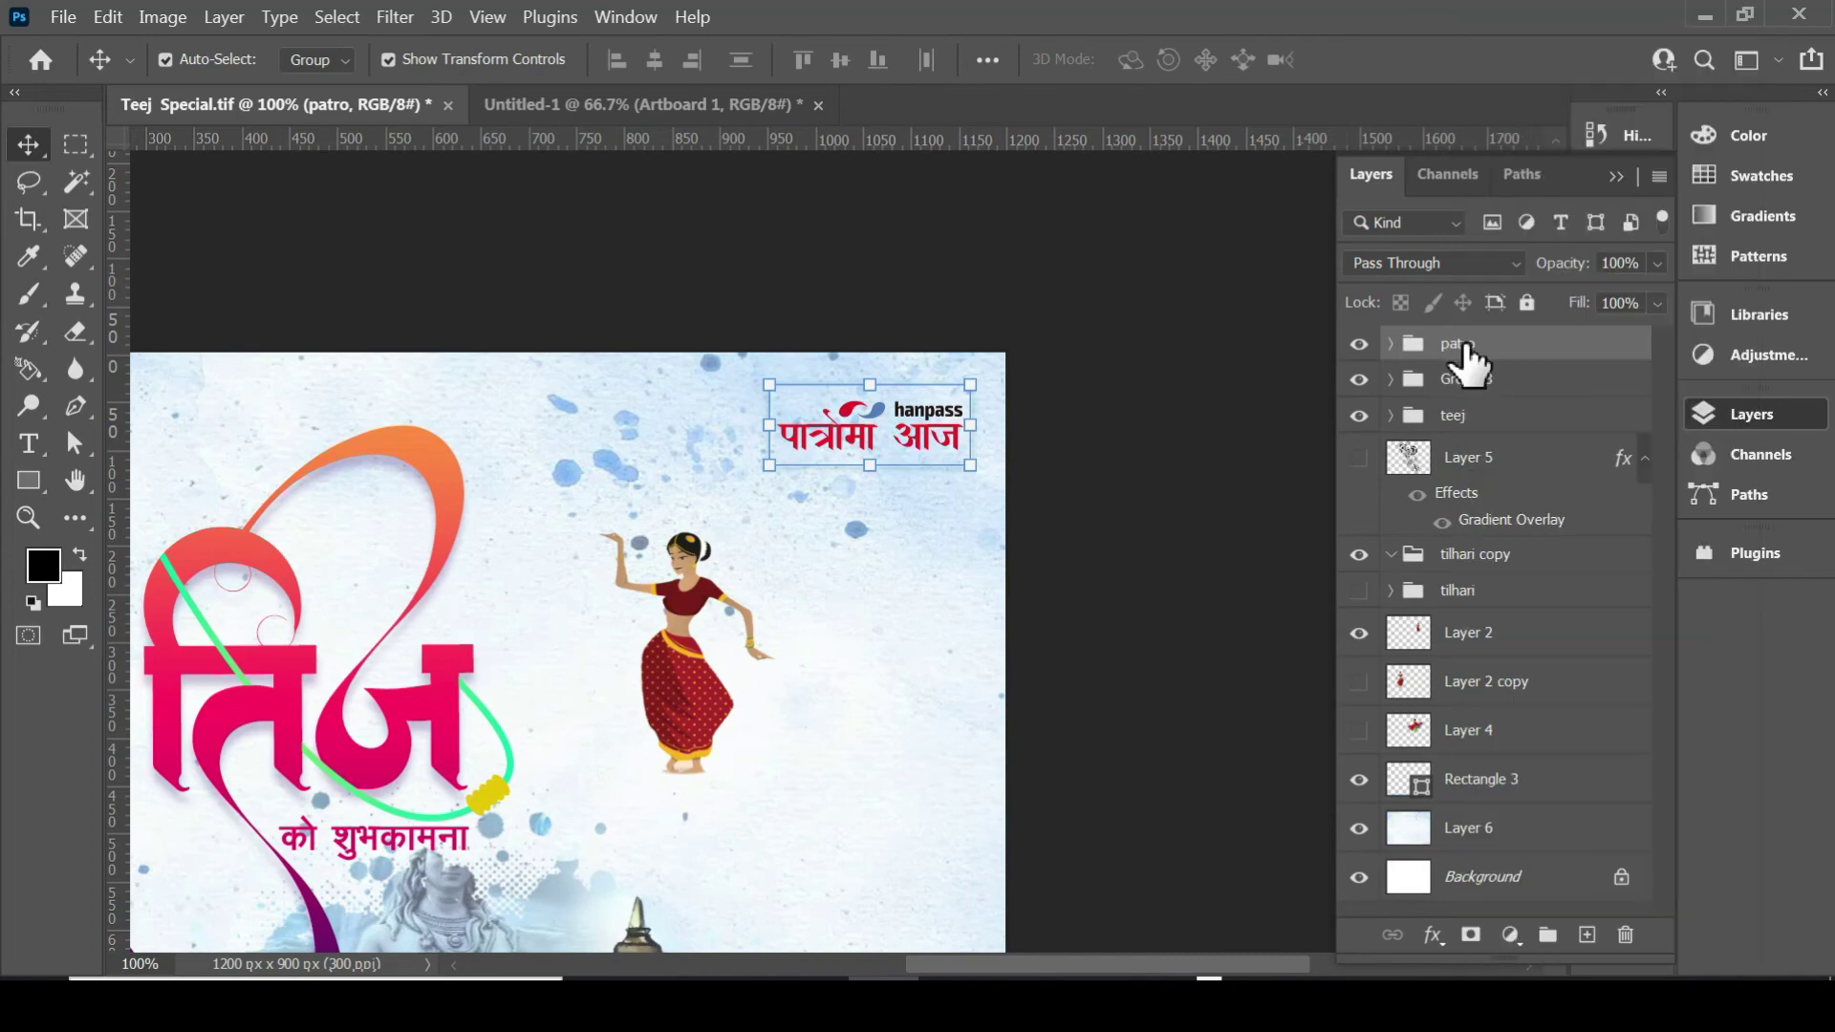
right_click(1509, 341)
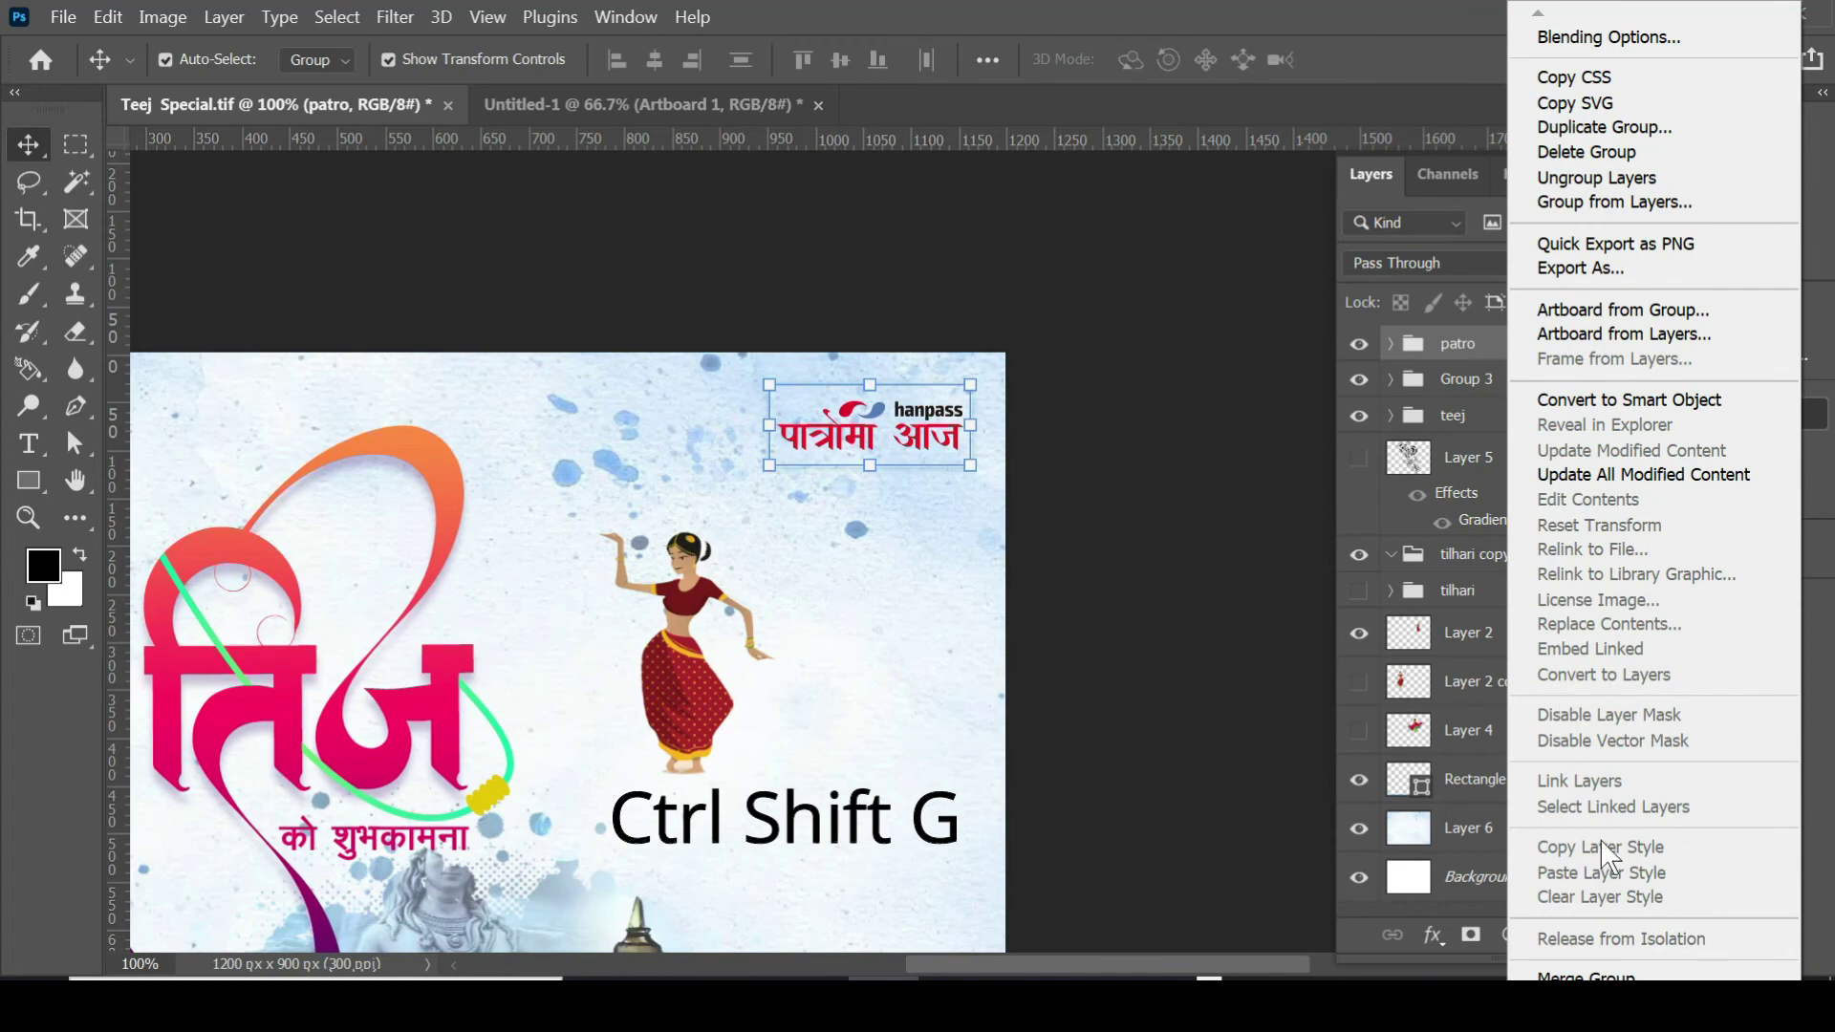
click(1609, 179)
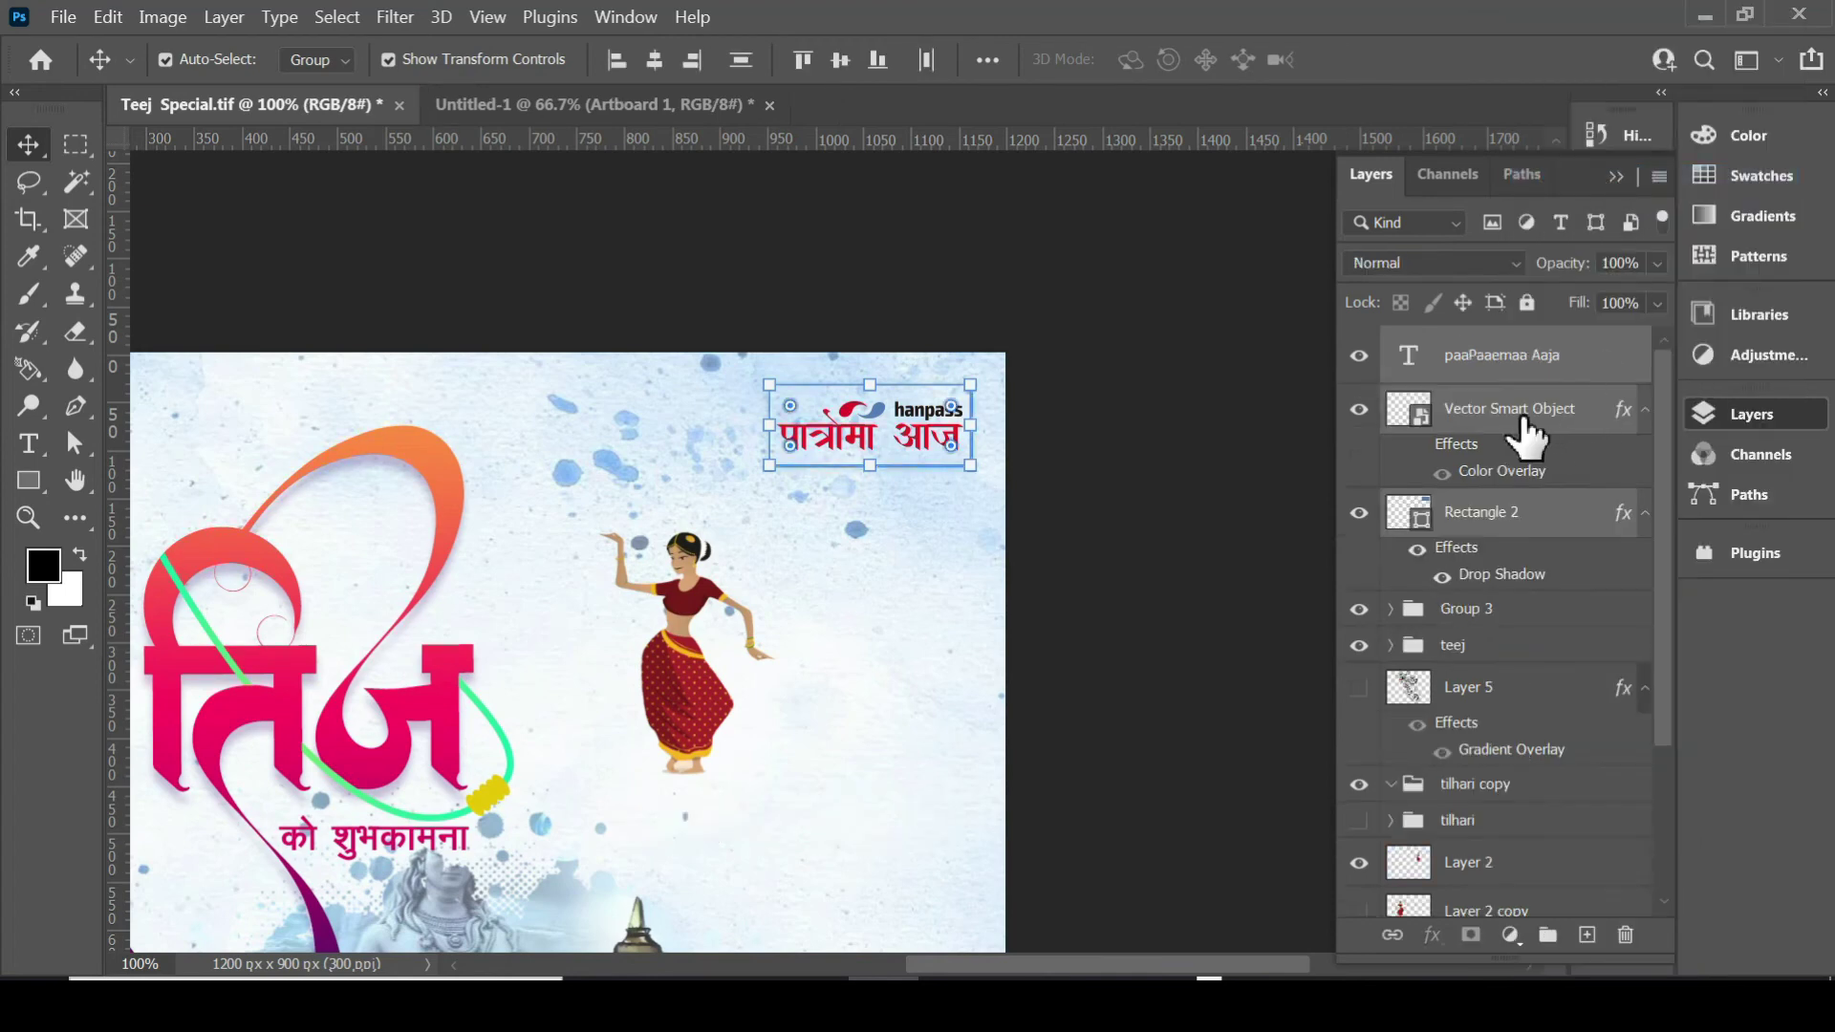
Collapse the logo's and Rectangle 2's effects lists and select the three freed layers.
click(1526, 531)
click(1518, 409)
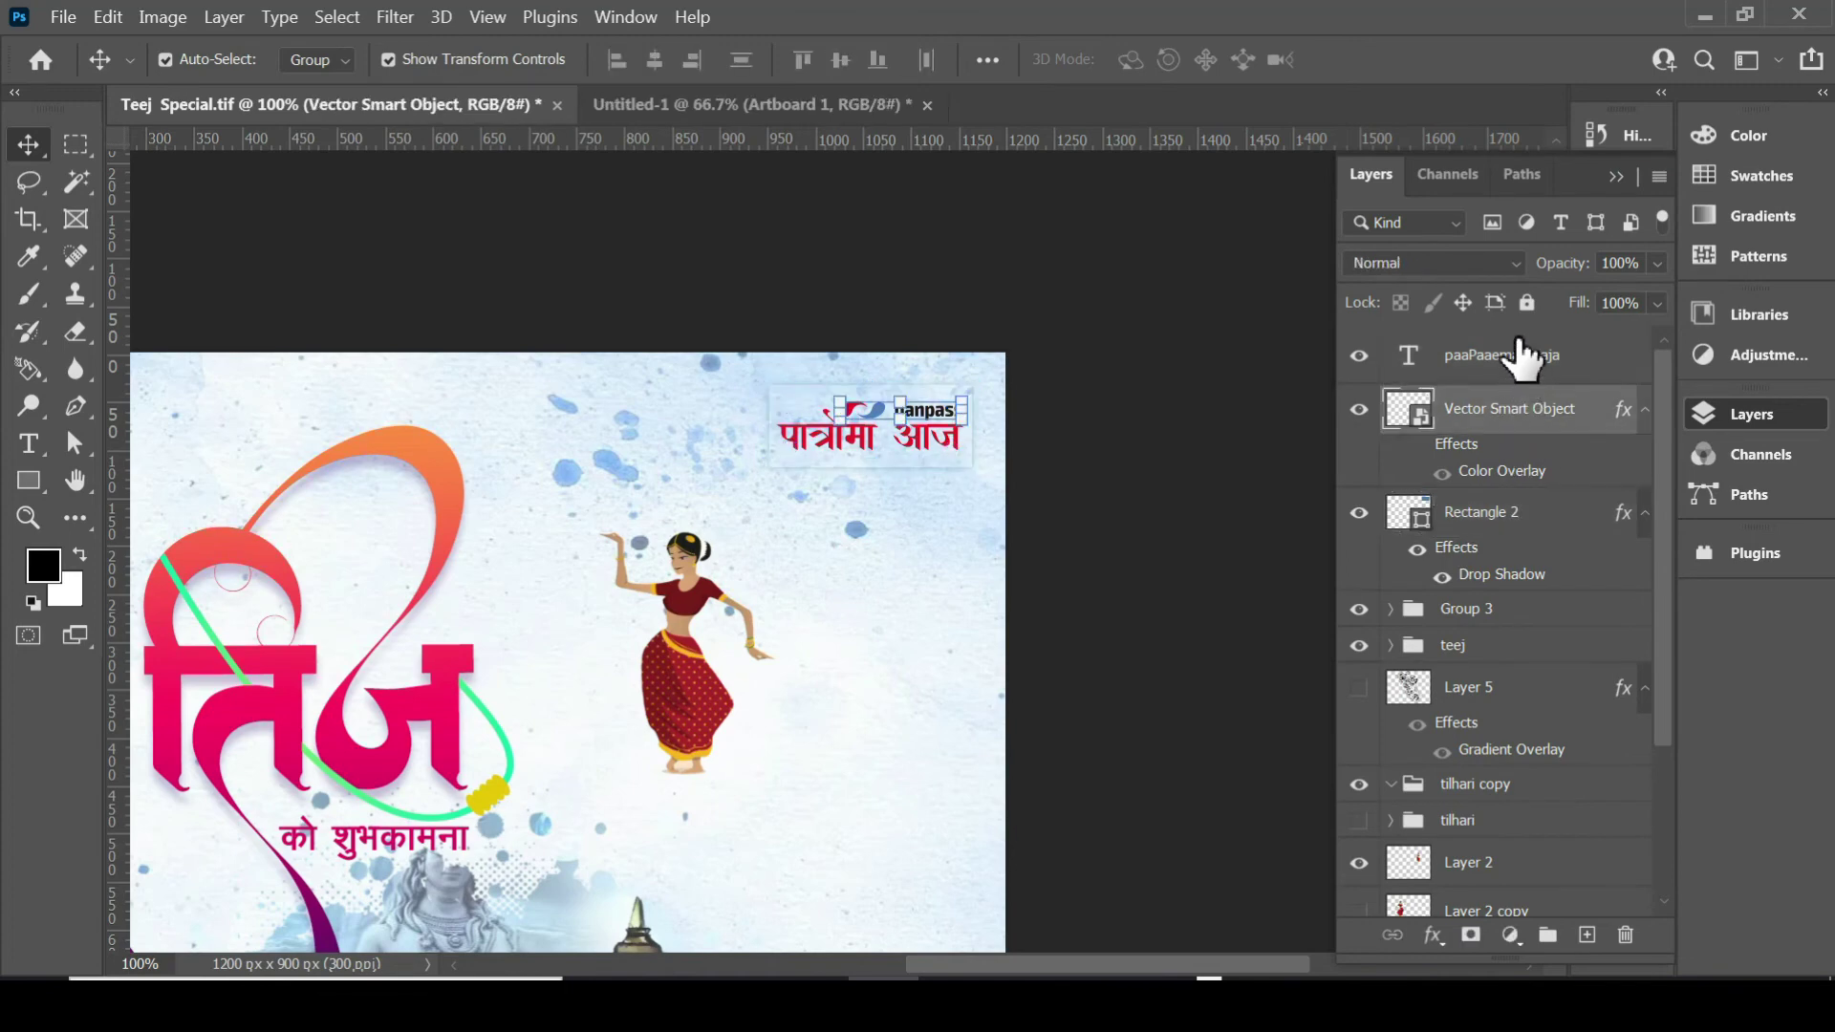
click(1515, 355)
click(1511, 416)
click(1645, 411)
click(1645, 459)
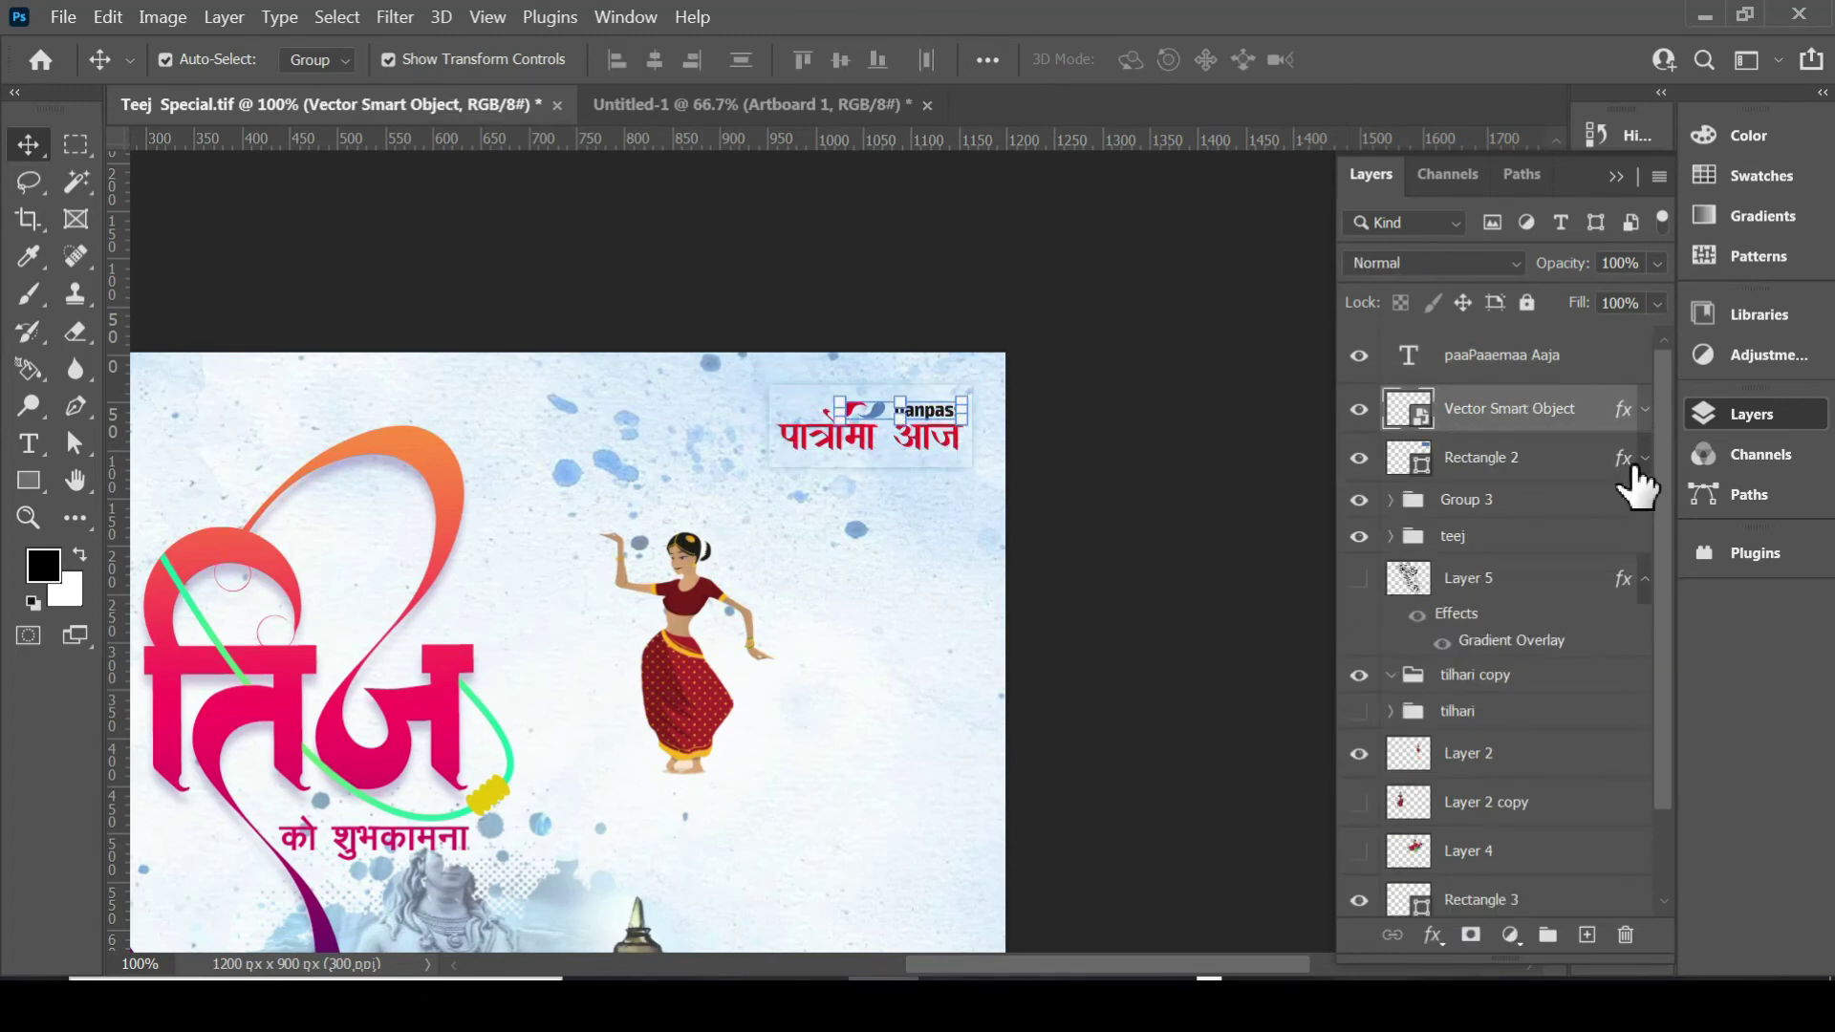
click(1491, 461)
shift+click(1496, 368)
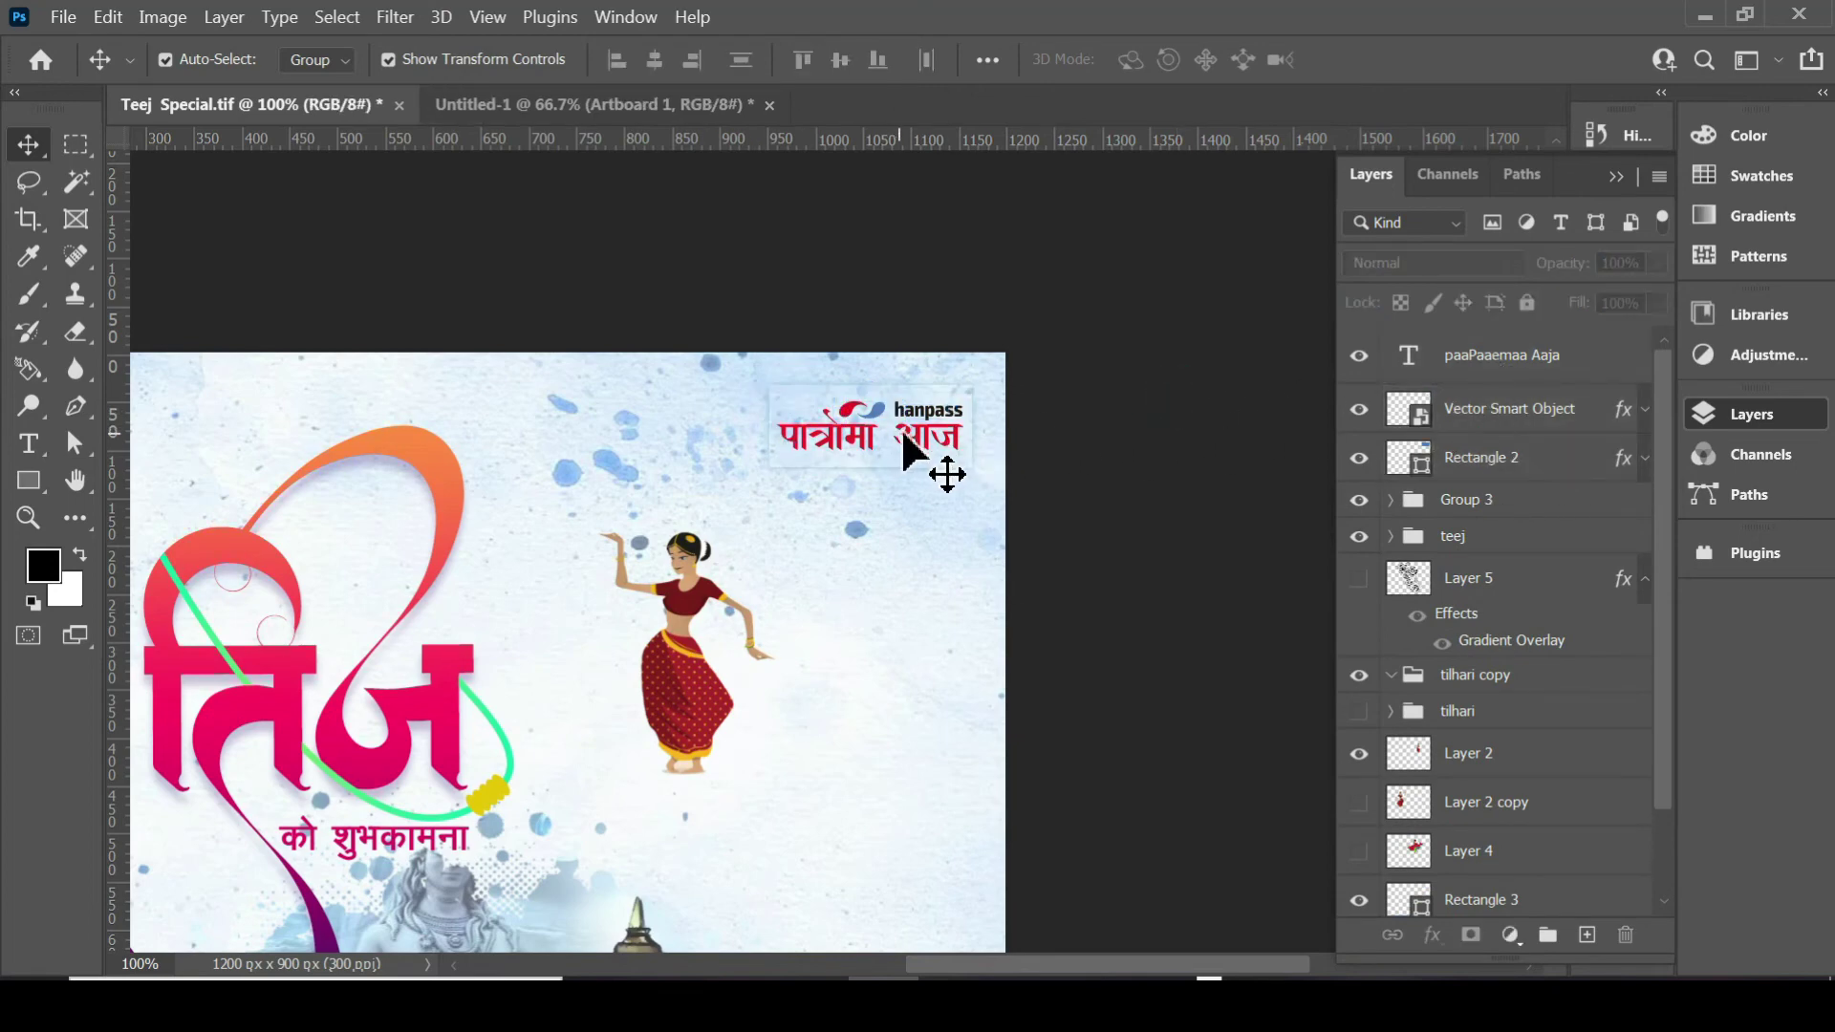
Nudge the पात्रोमा आज text, then check Rectangle 2 by hiding and reshowing it.
mouse_move(904, 447)
mouse_down()
mouse_move(751, 468)
mouse_move(922, 438)
mouse_up()
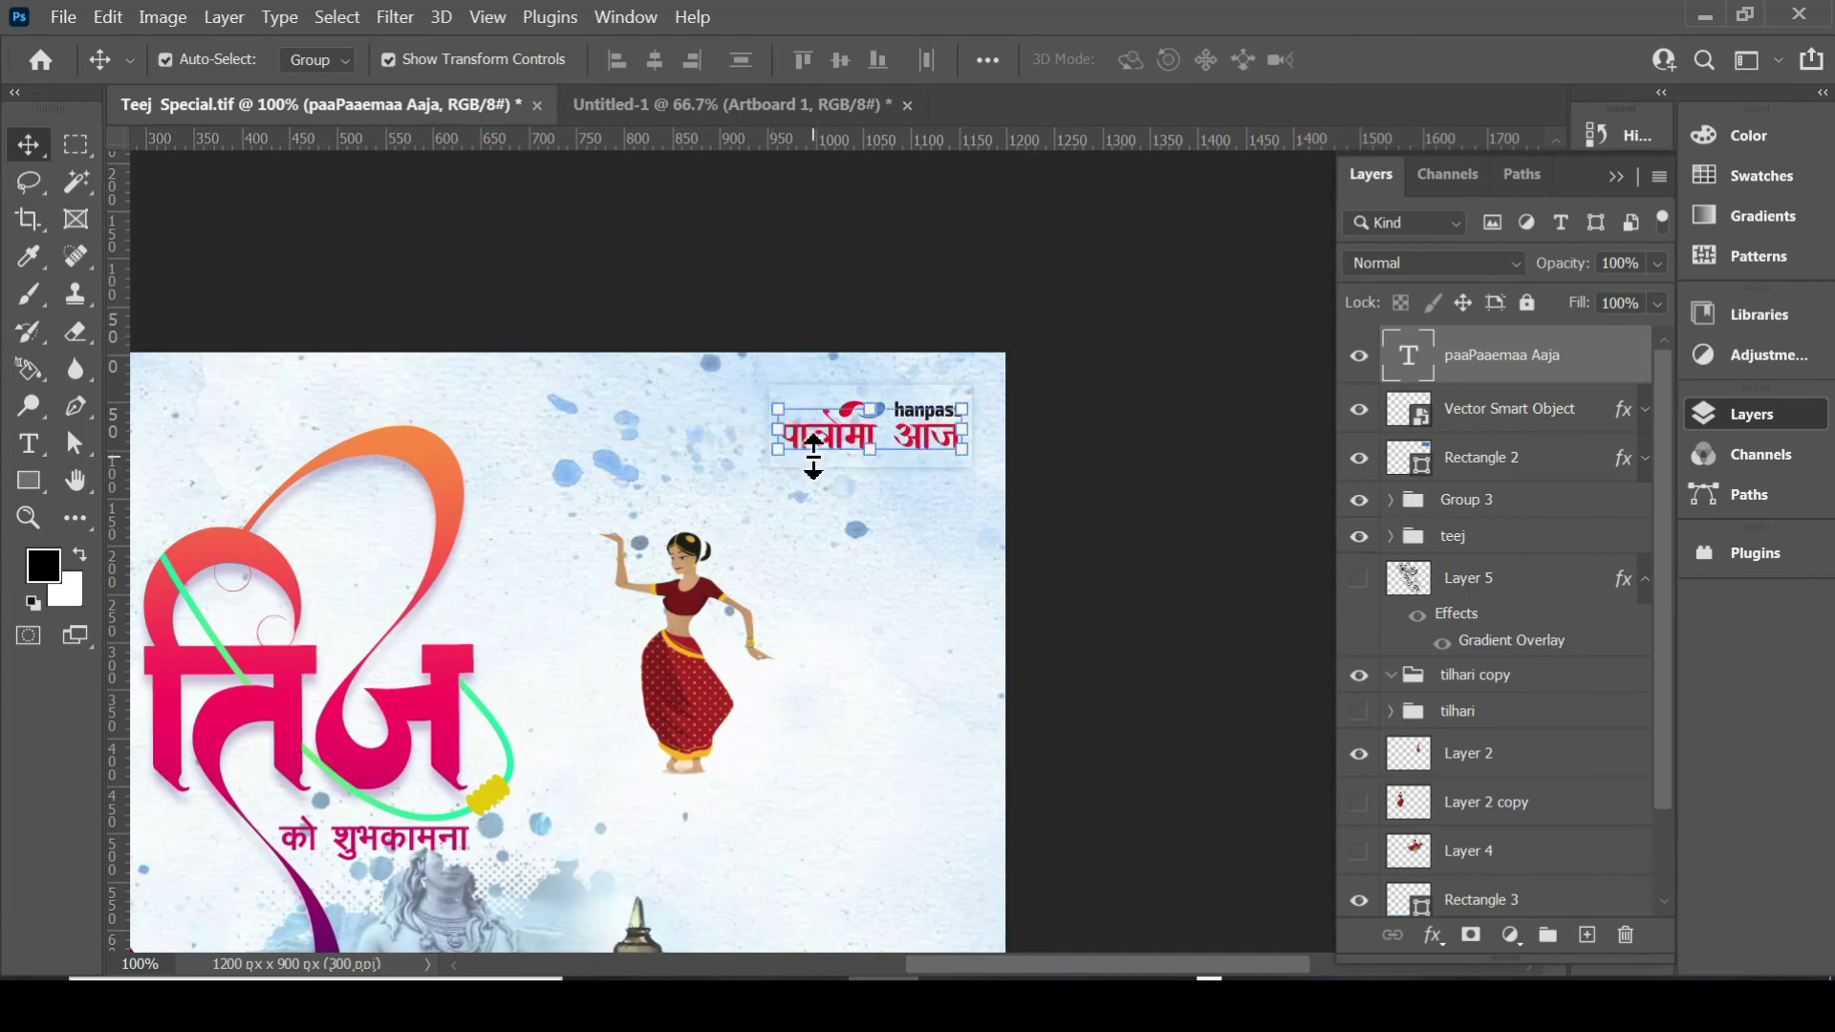
click(1090, 531)
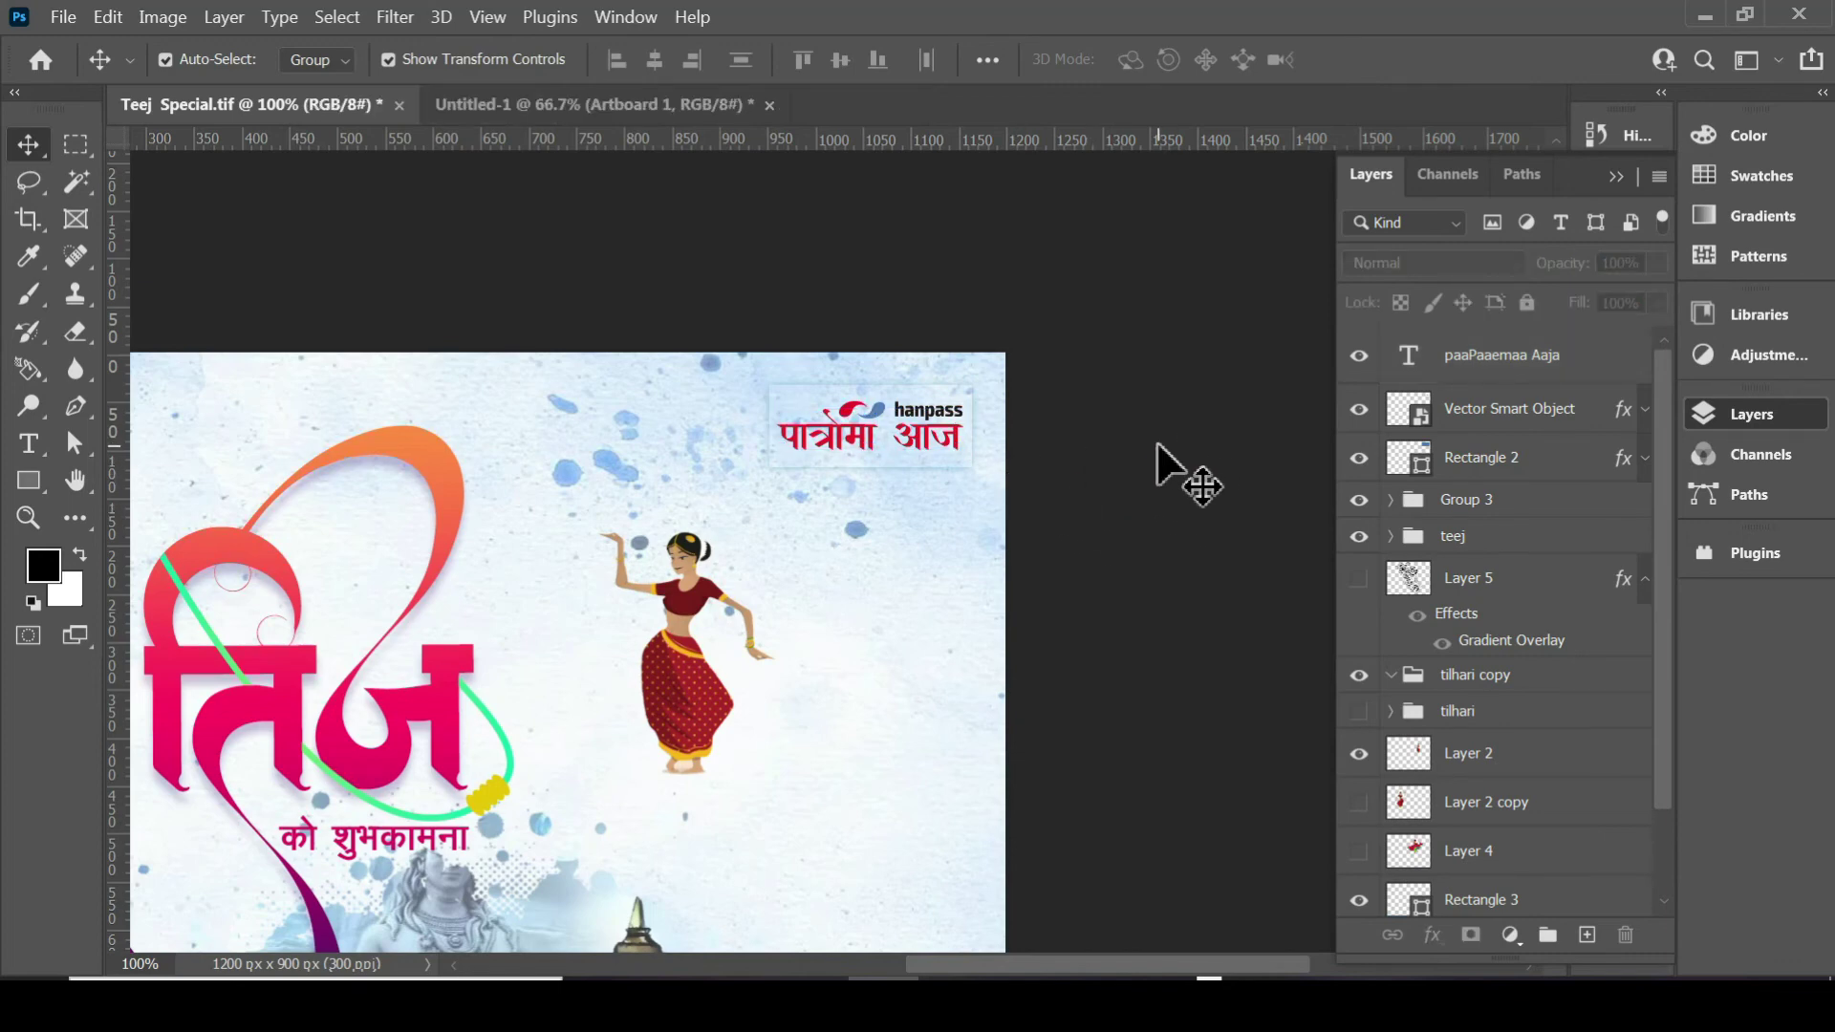
click(934, 440)
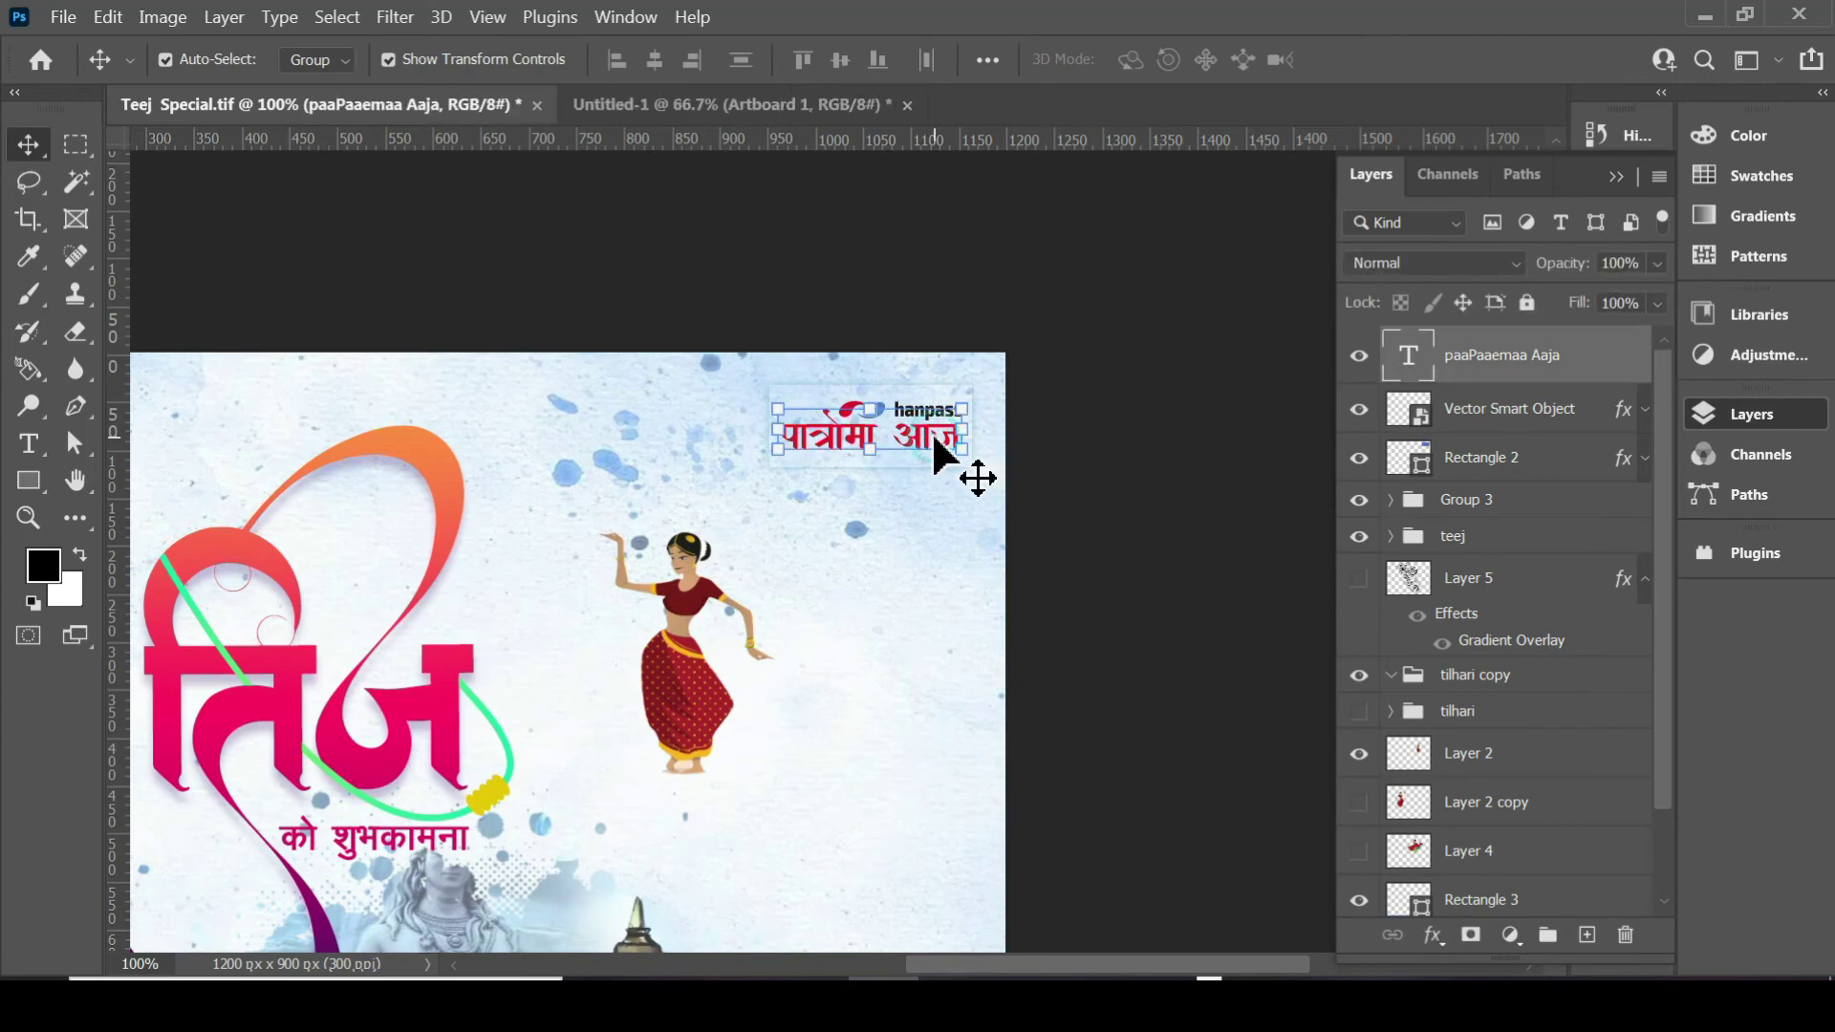
click(1509, 426)
click(1476, 469)
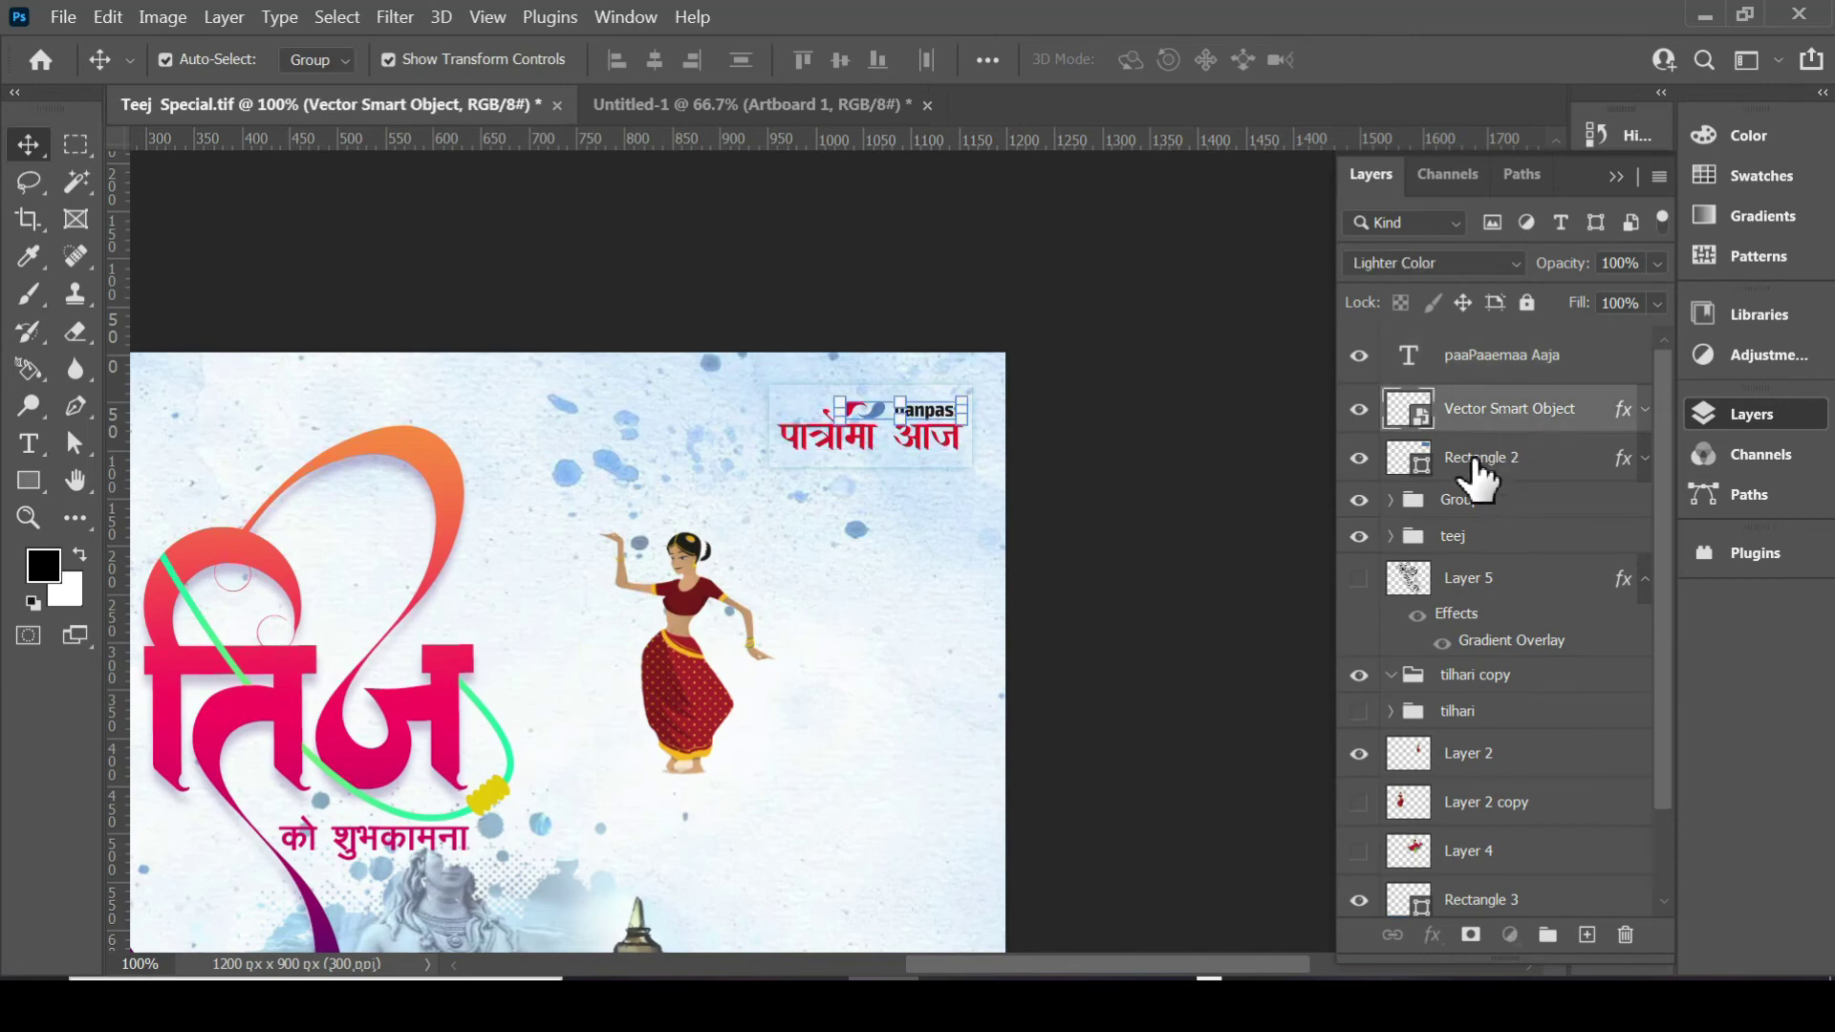
click(1359, 459)
click(1360, 459)
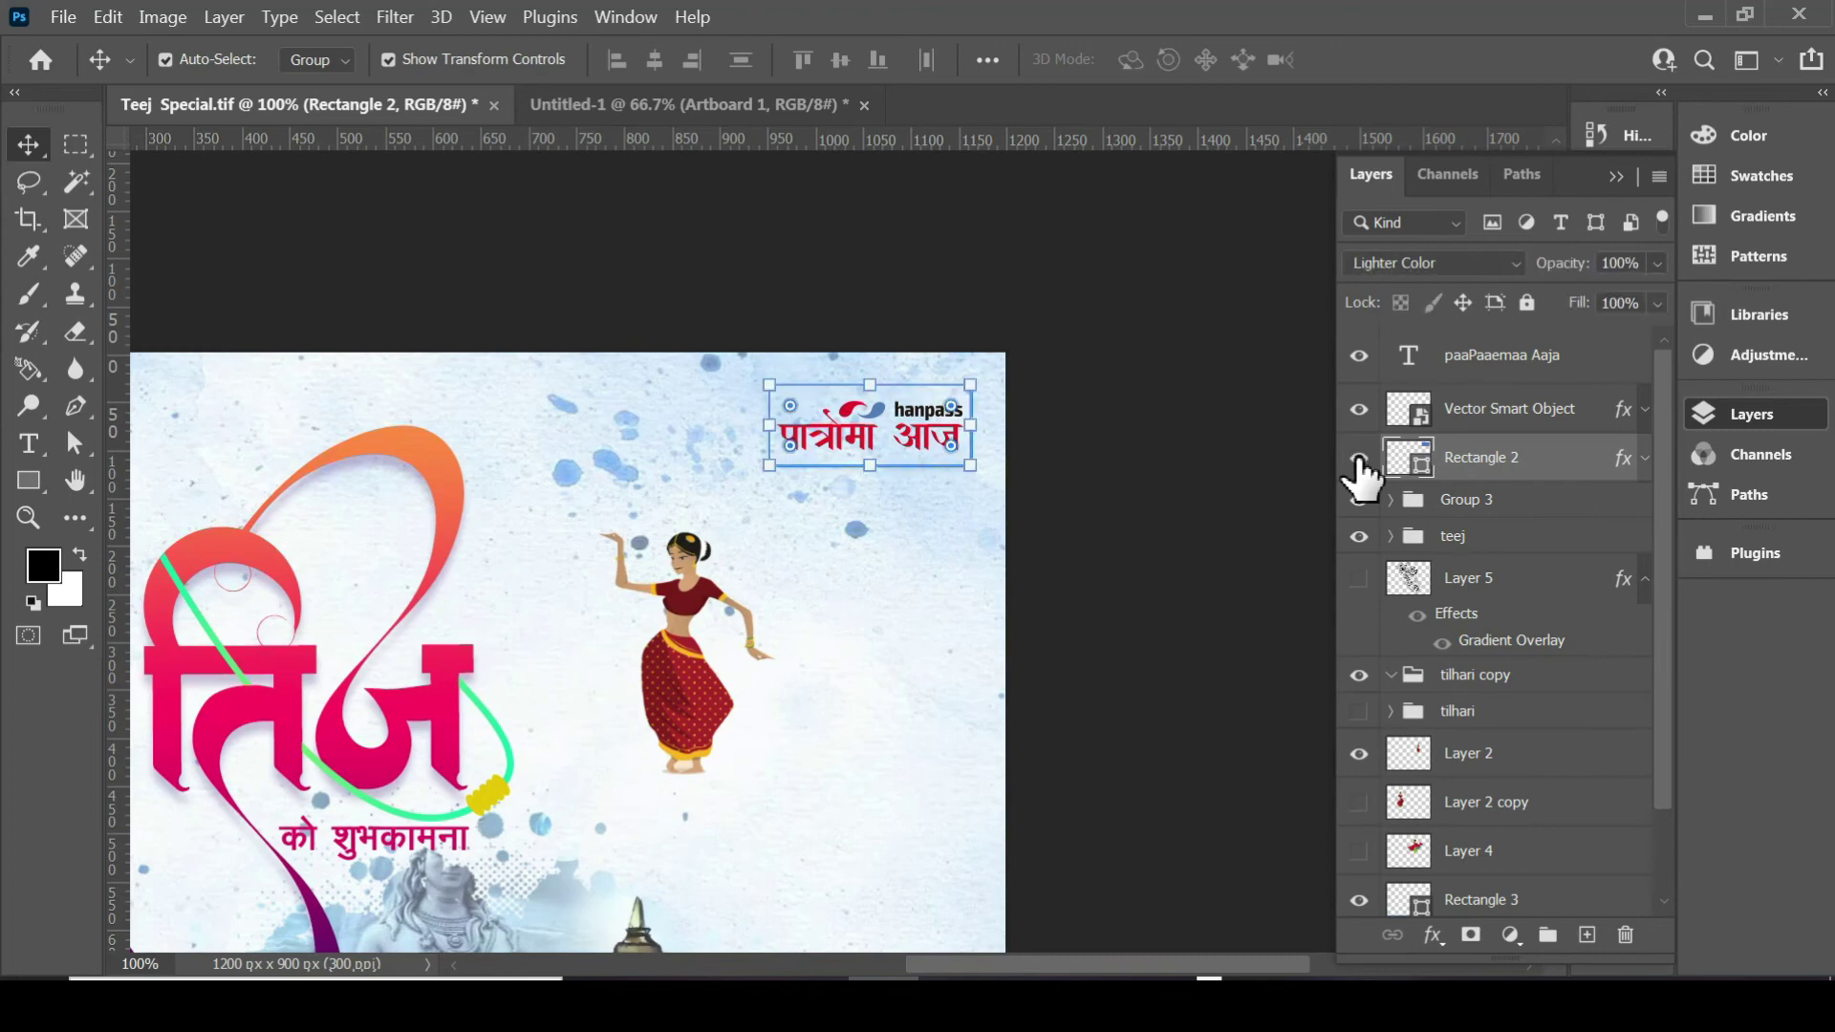
Try selecting the text, Vector Smart Object and Rectangle 2 layers together.
shift+click(1520, 368)
click(1503, 478)
shift+click(1527, 409)
shift+click(1524, 359)
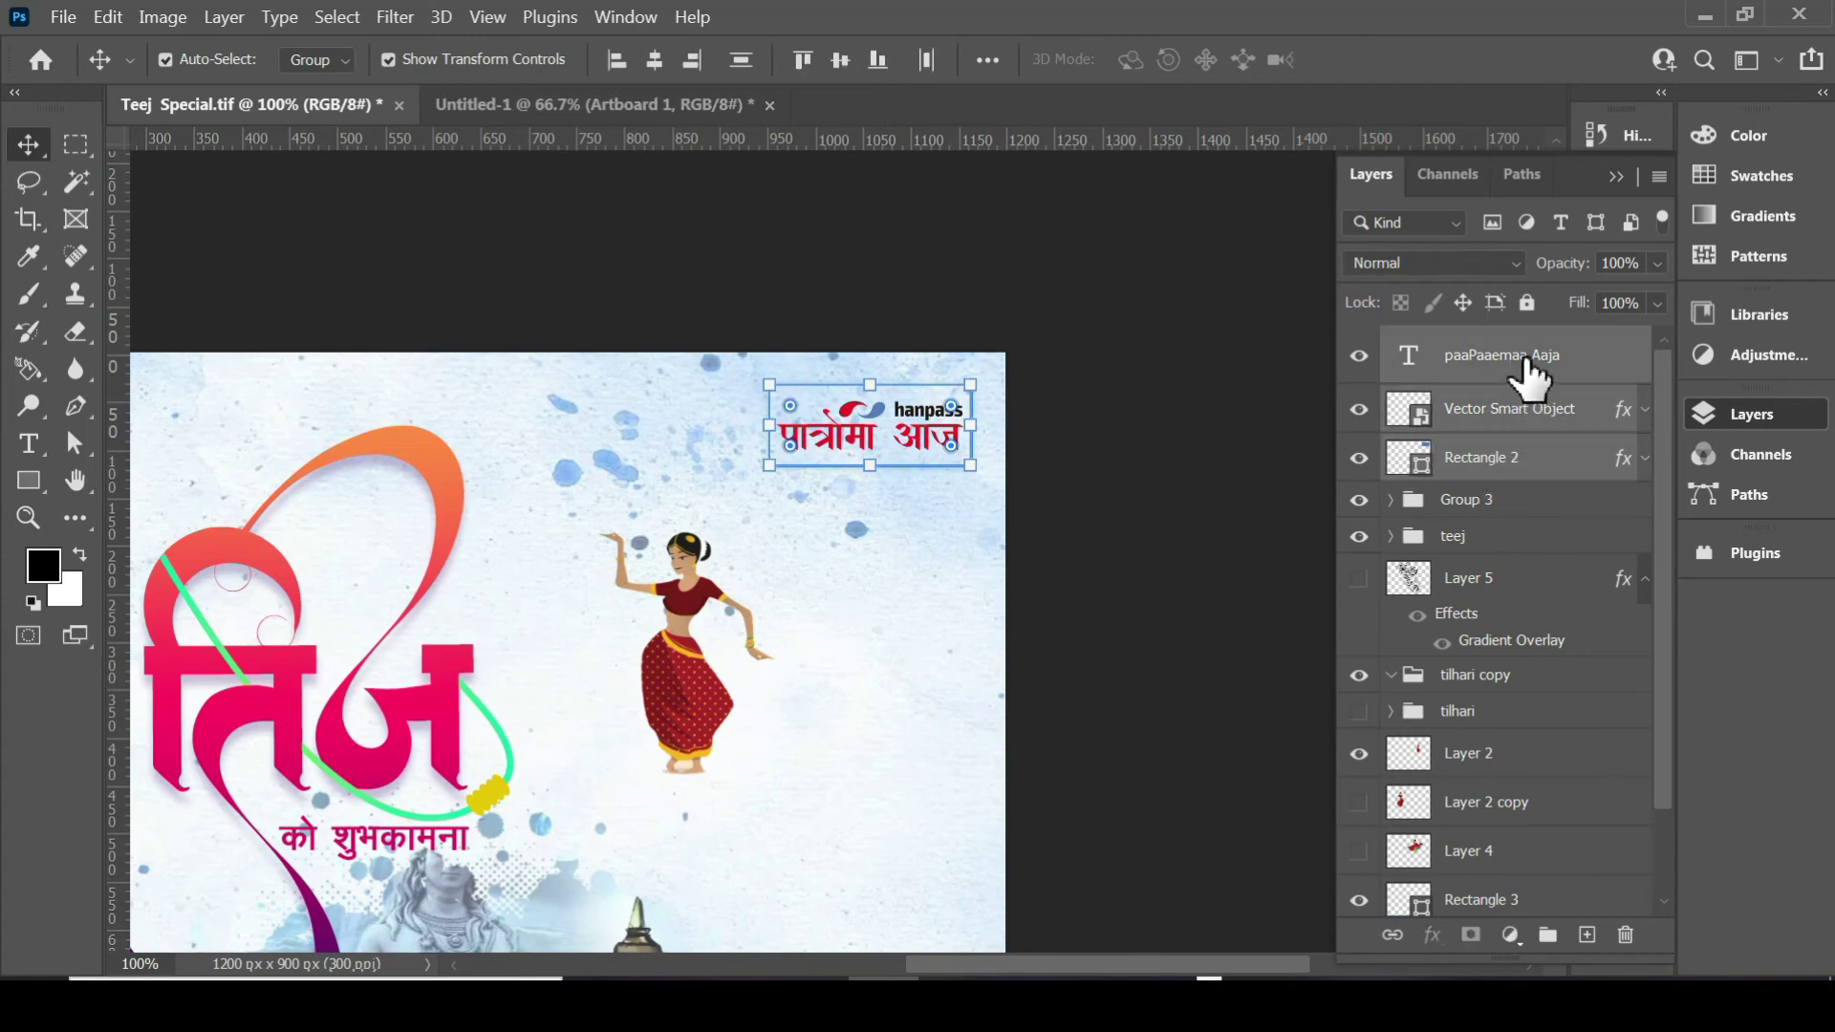
click(1529, 466)
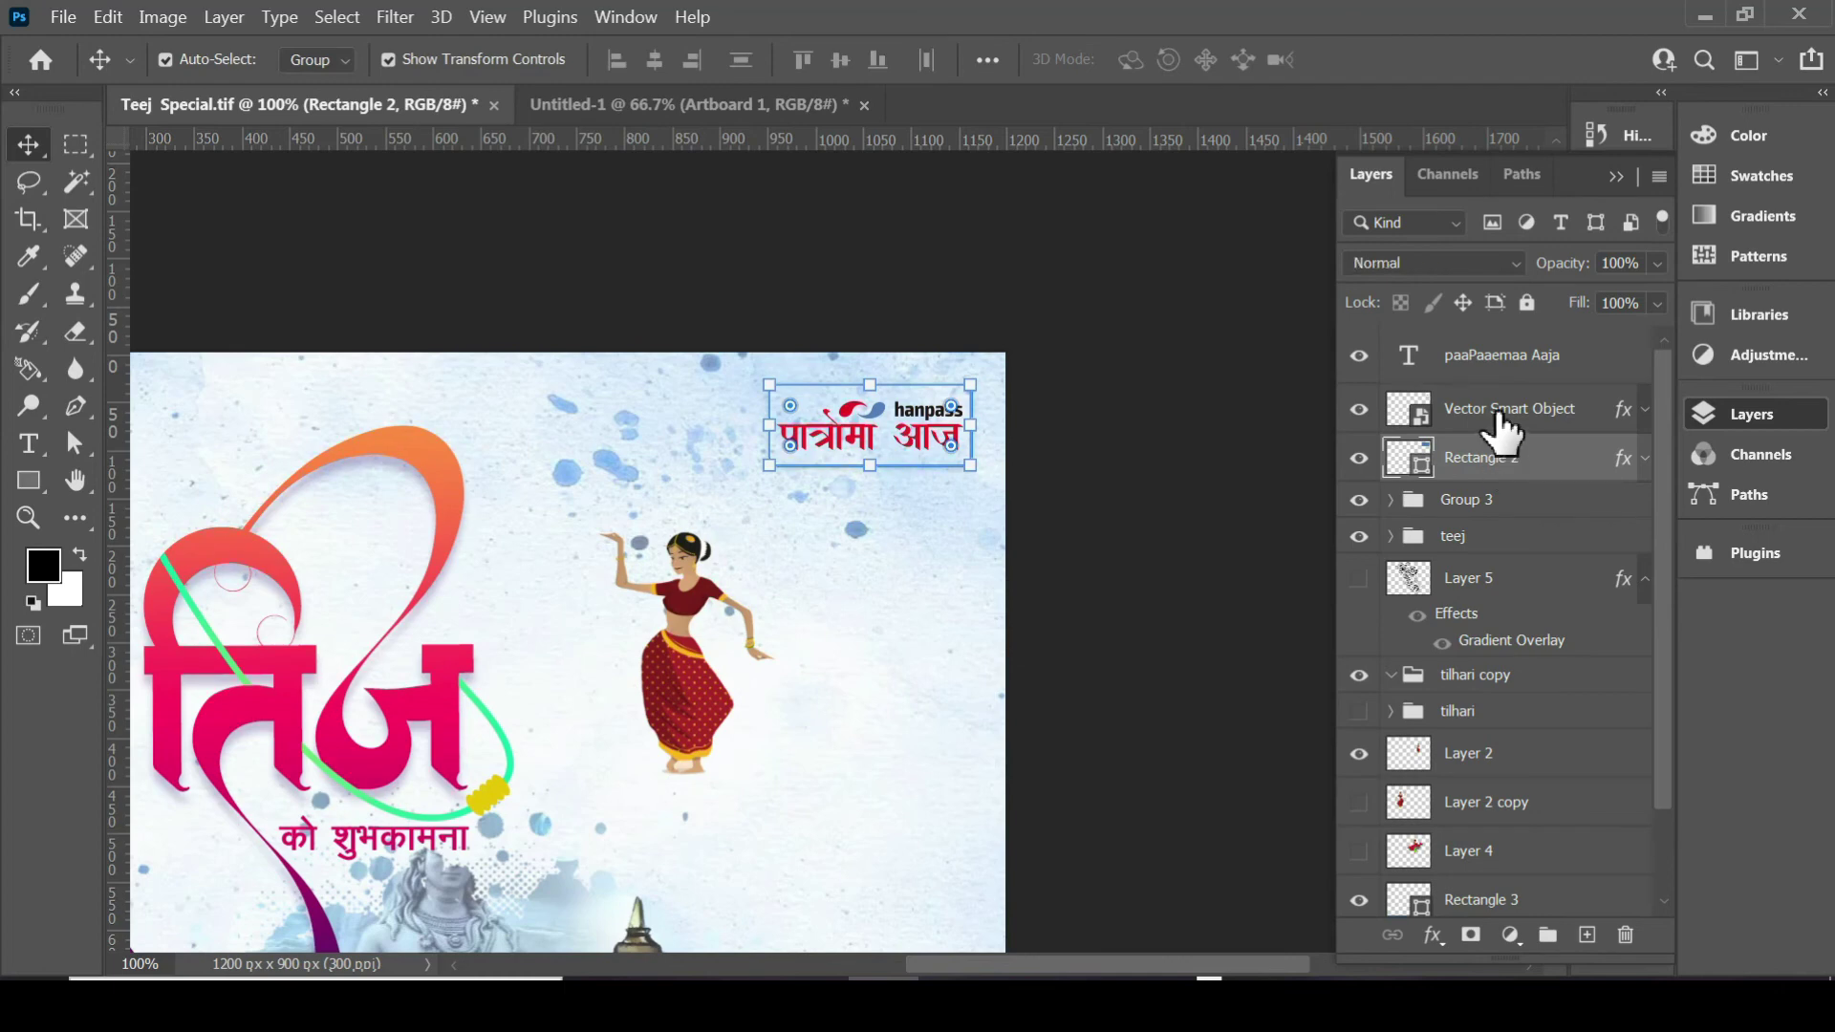
shift+click(1499, 411)
click(1529, 461)
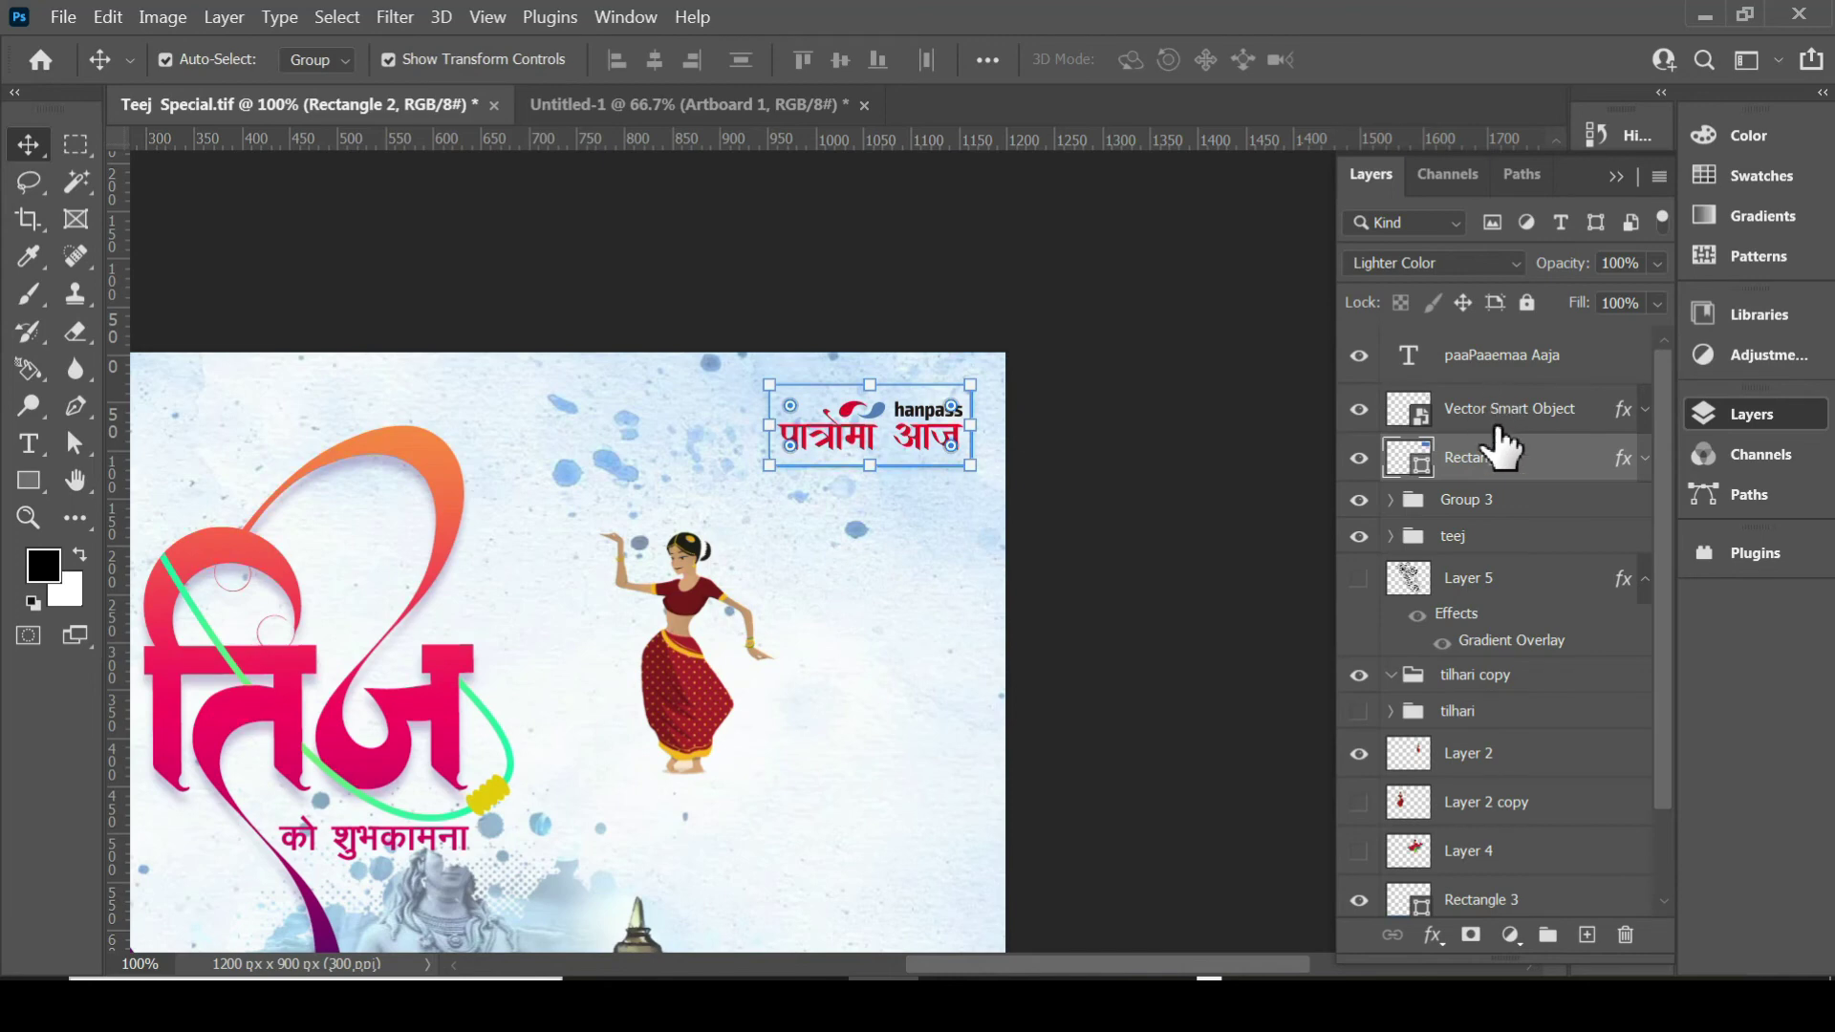
shift+click(1505, 361)
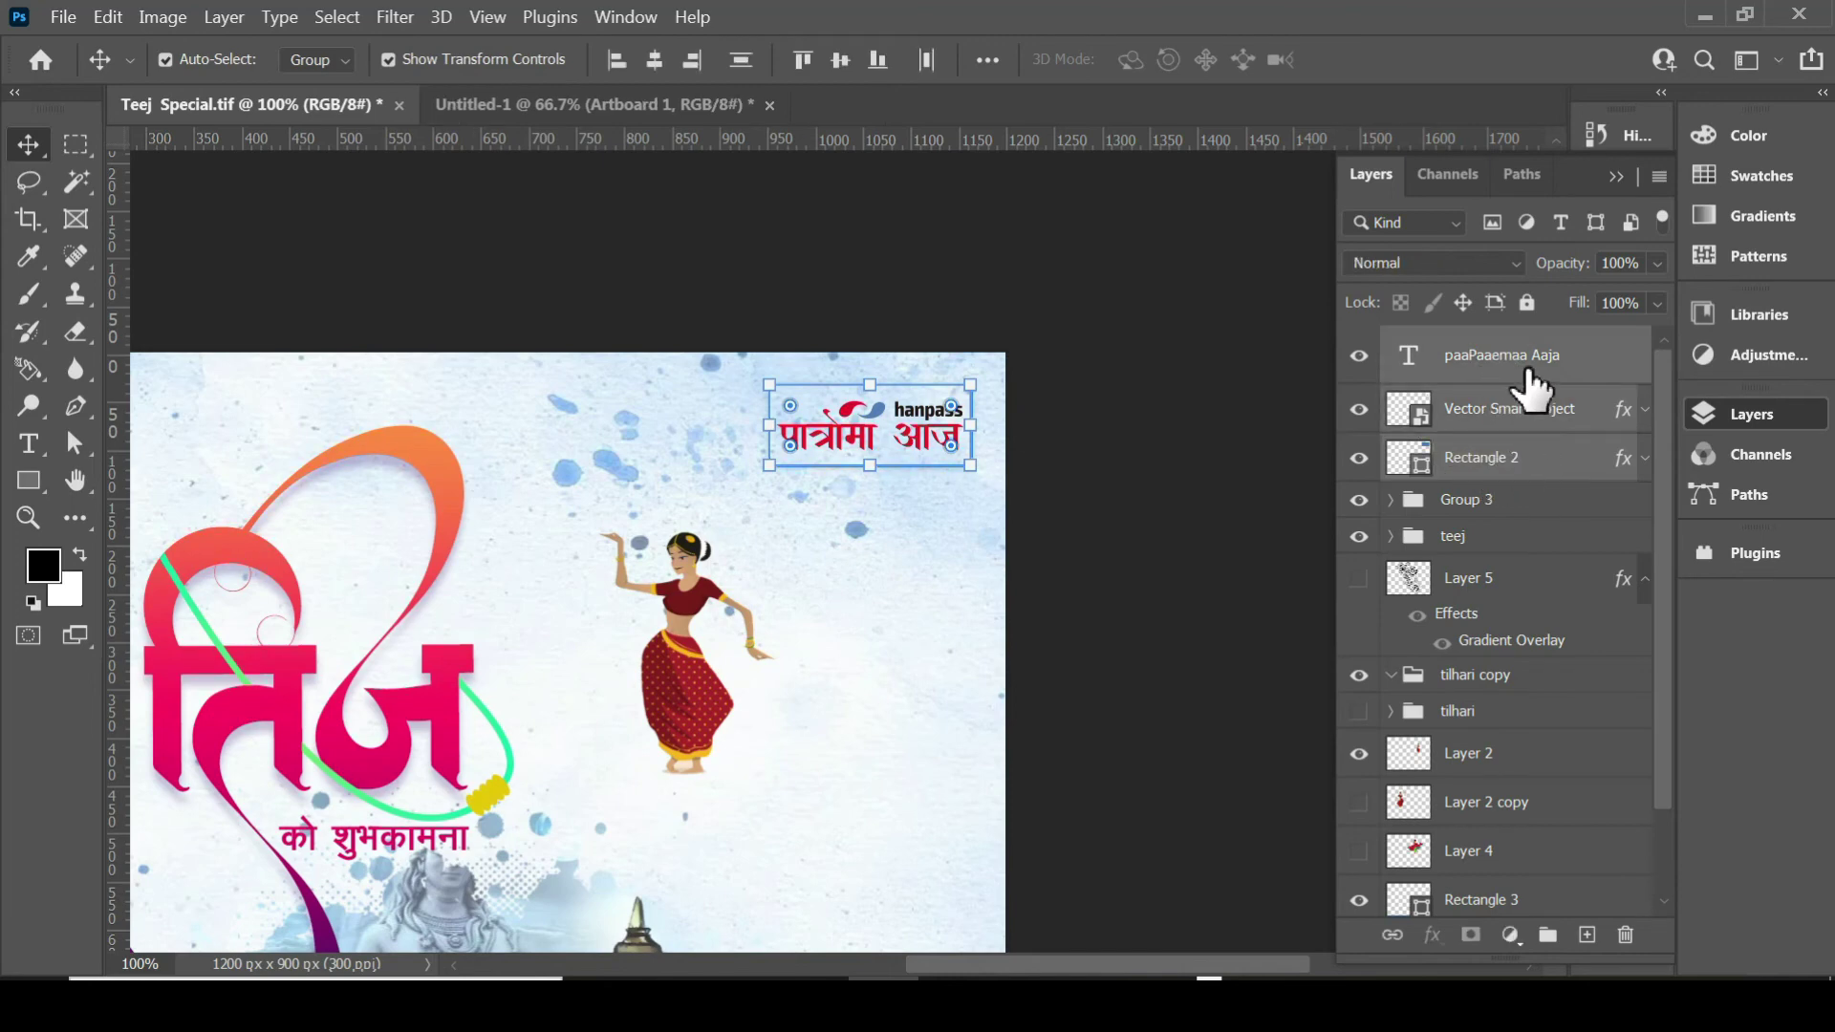
click(1496, 363)
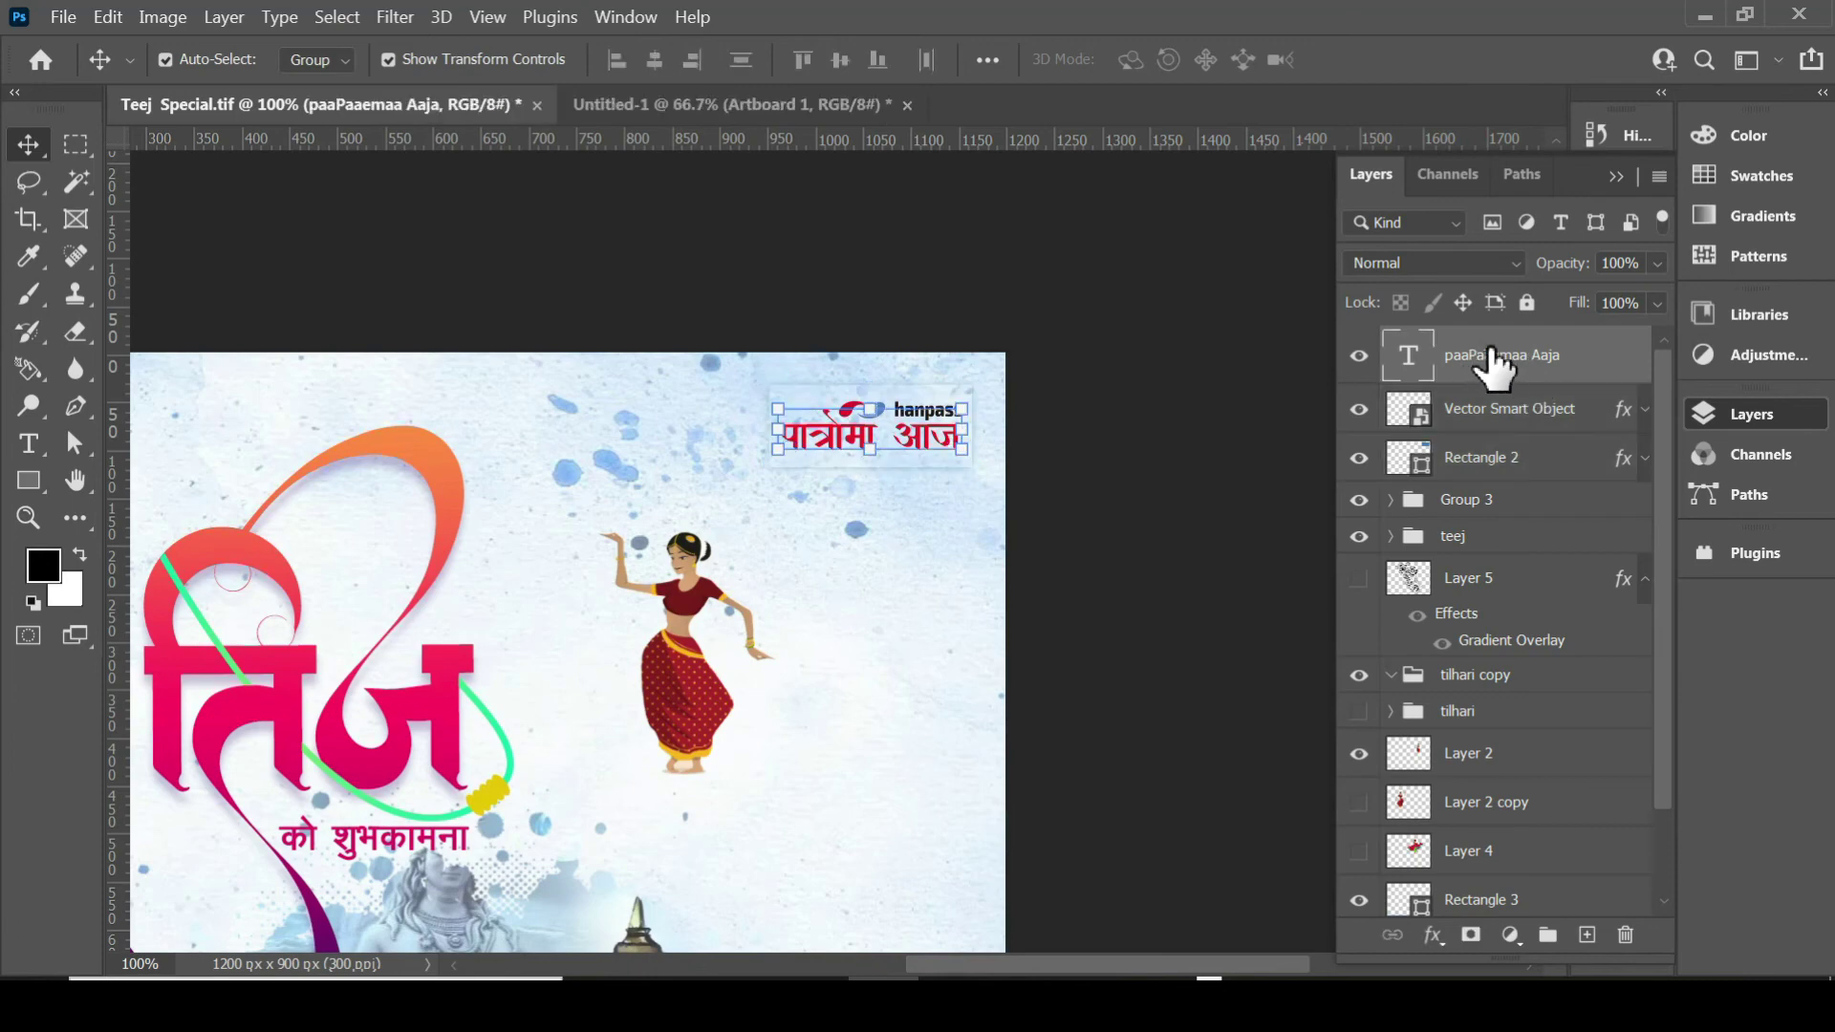
shift+click(1499, 459)
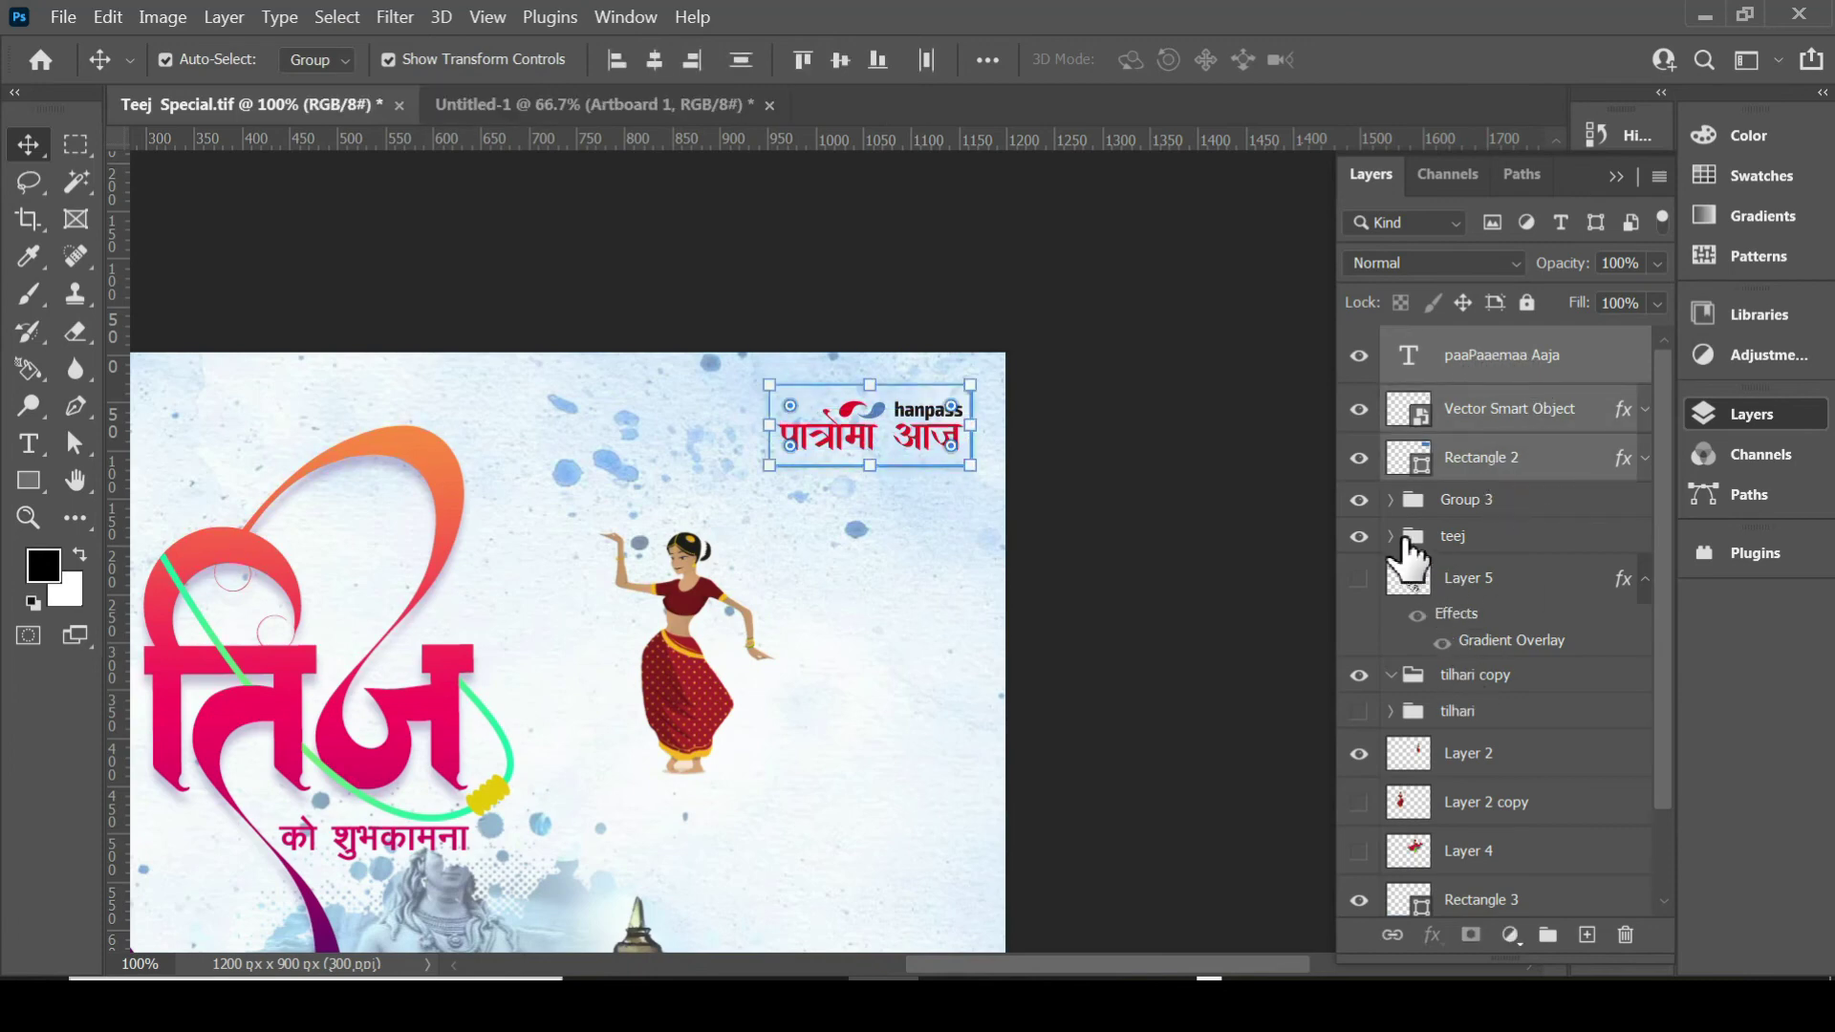
Select Rectangle 2, the Vector Smart Object and paaPaaemaa Aaja text together.
click(1477, 538)
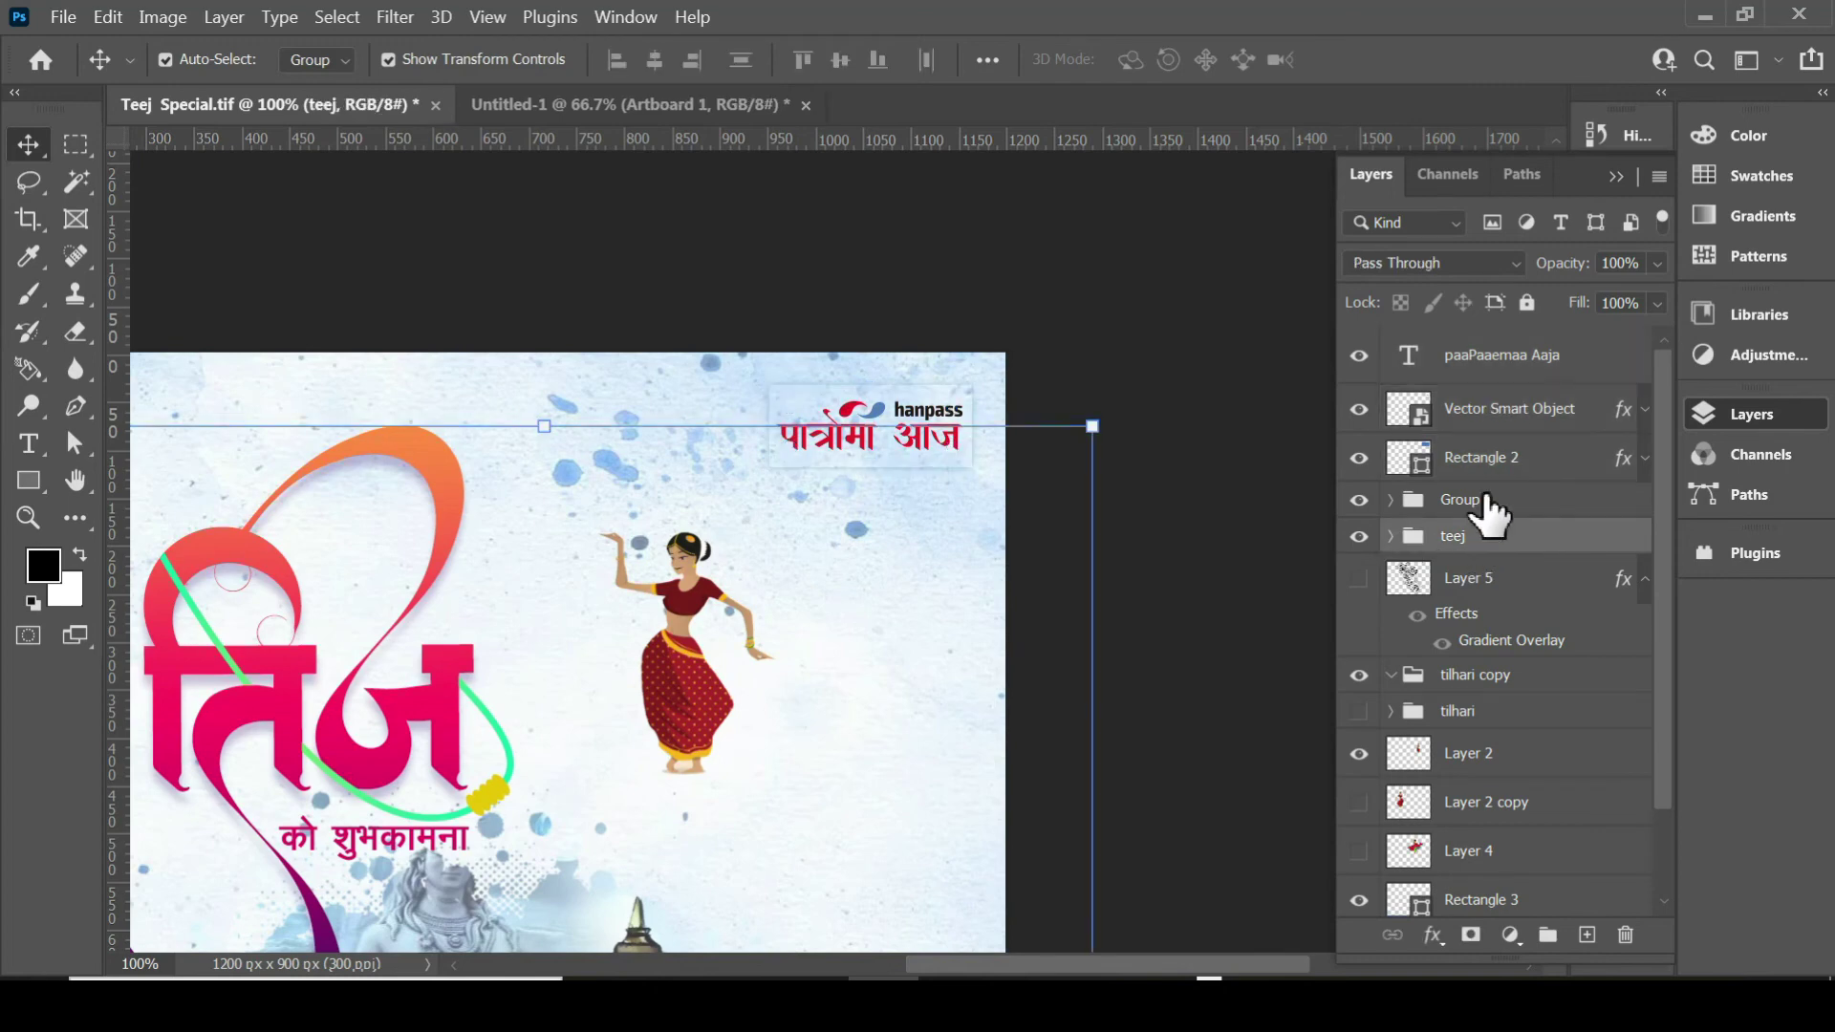
shift+click(1525, 368)
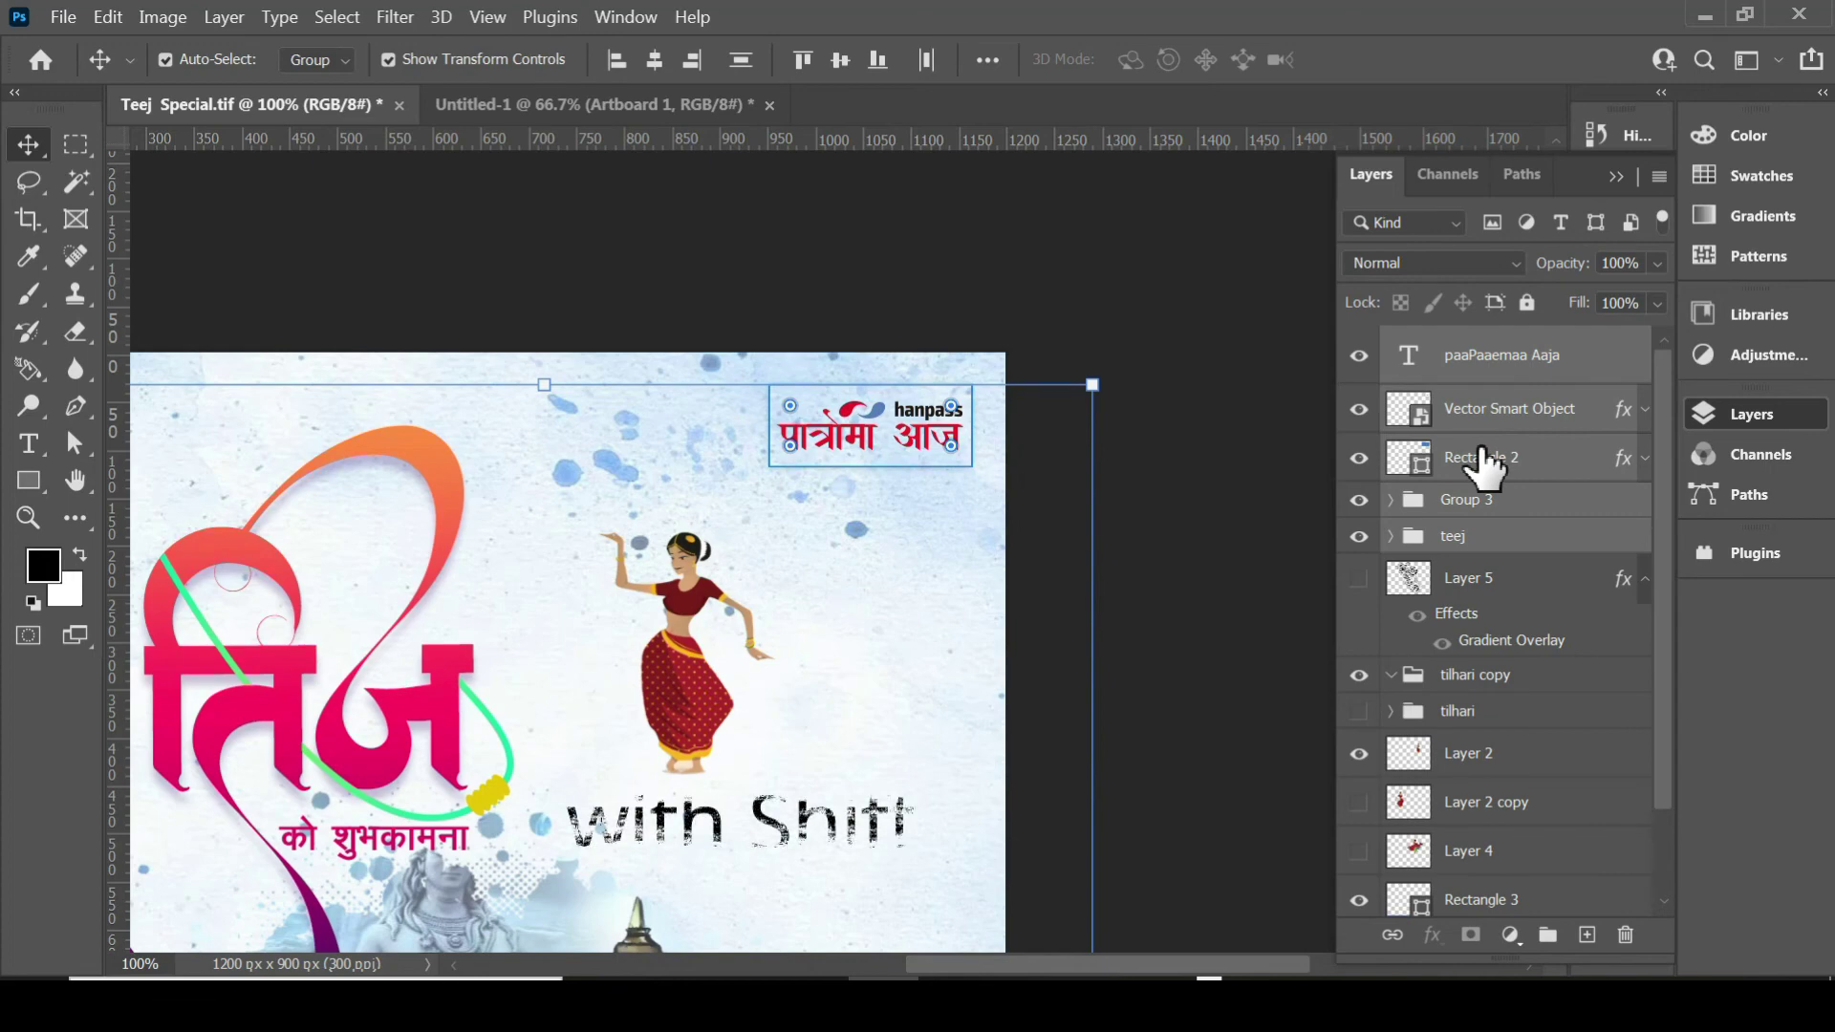
click(1460, 543)
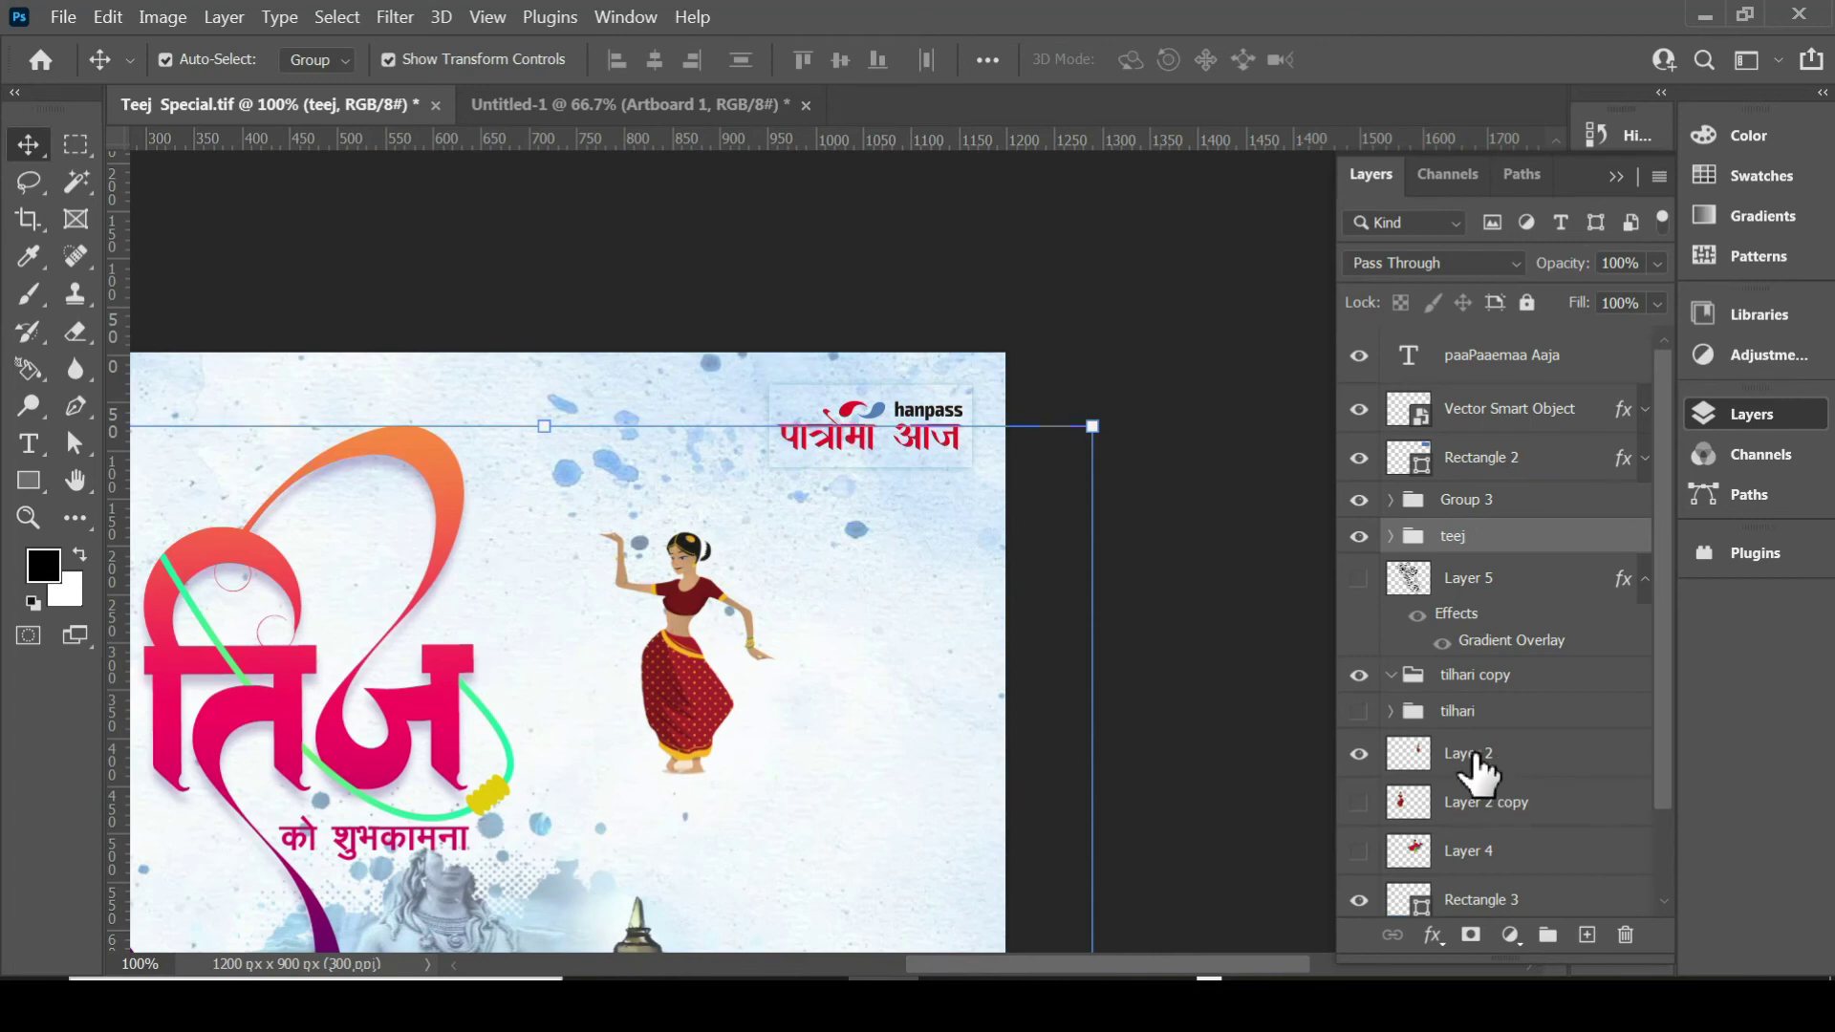
click(1476, 458)
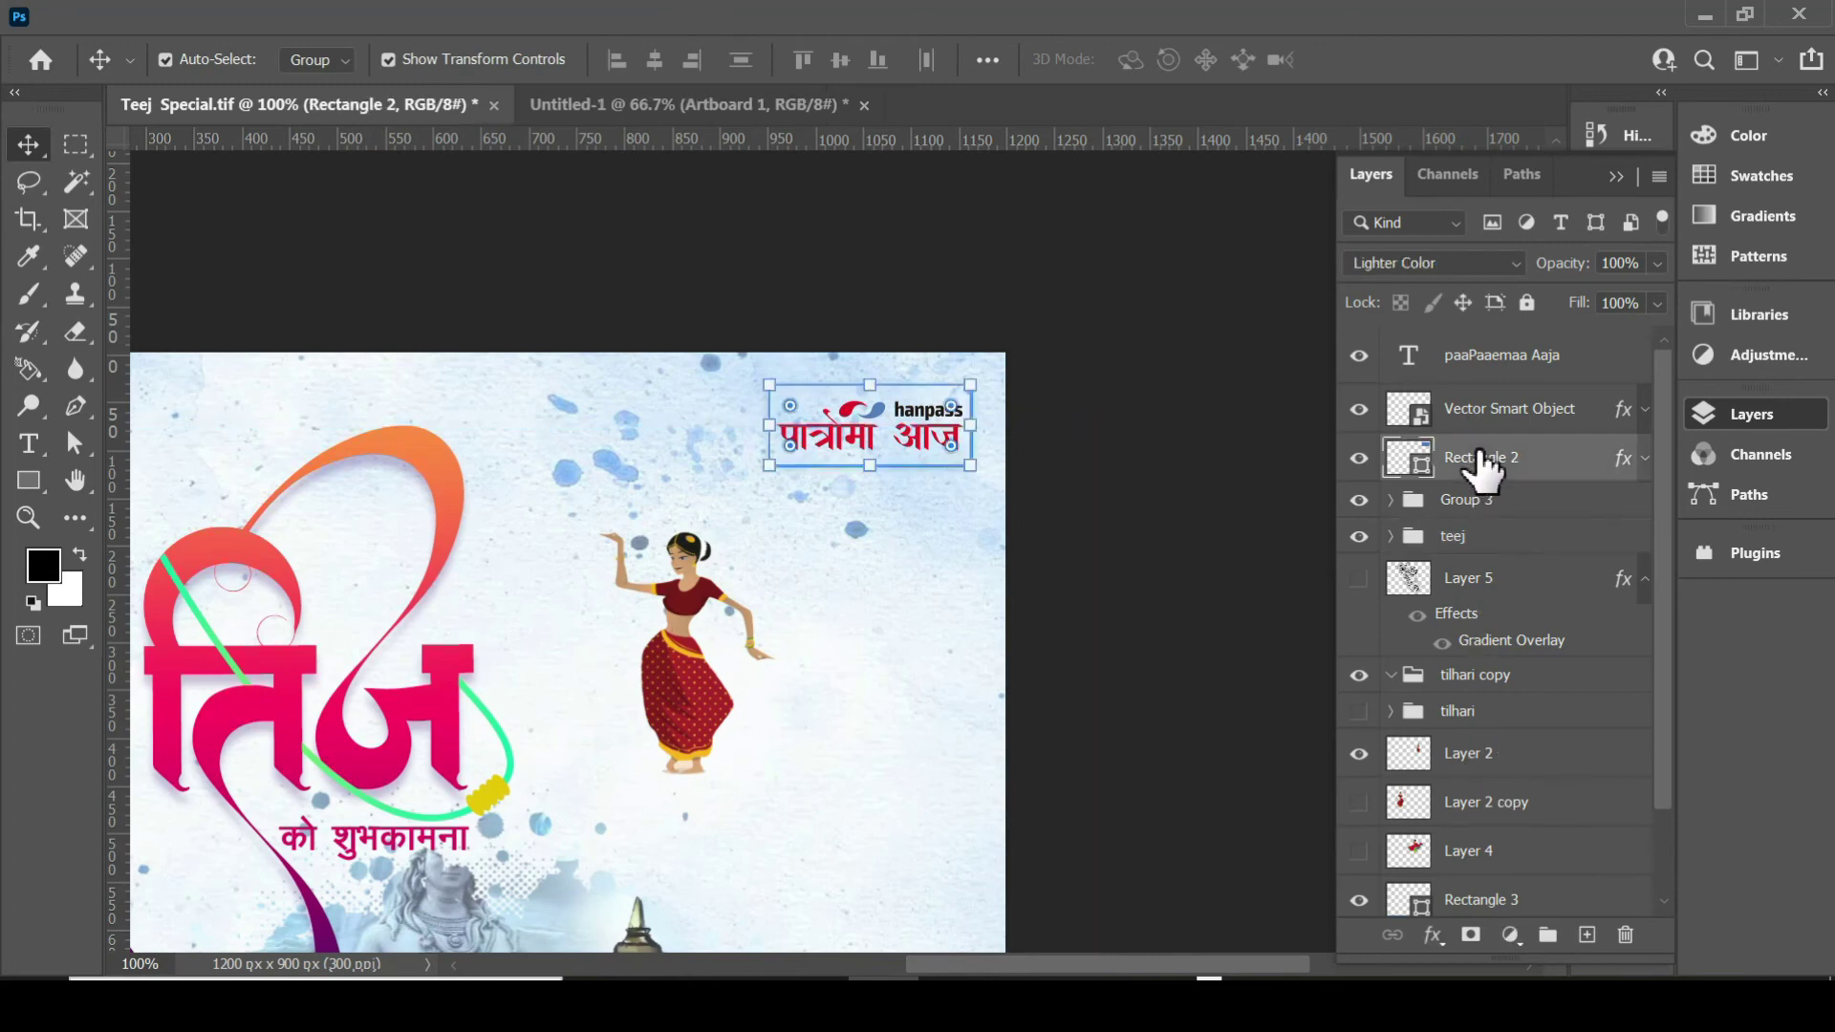
shift+click(1501, 411)
shift+click(1506, 371)
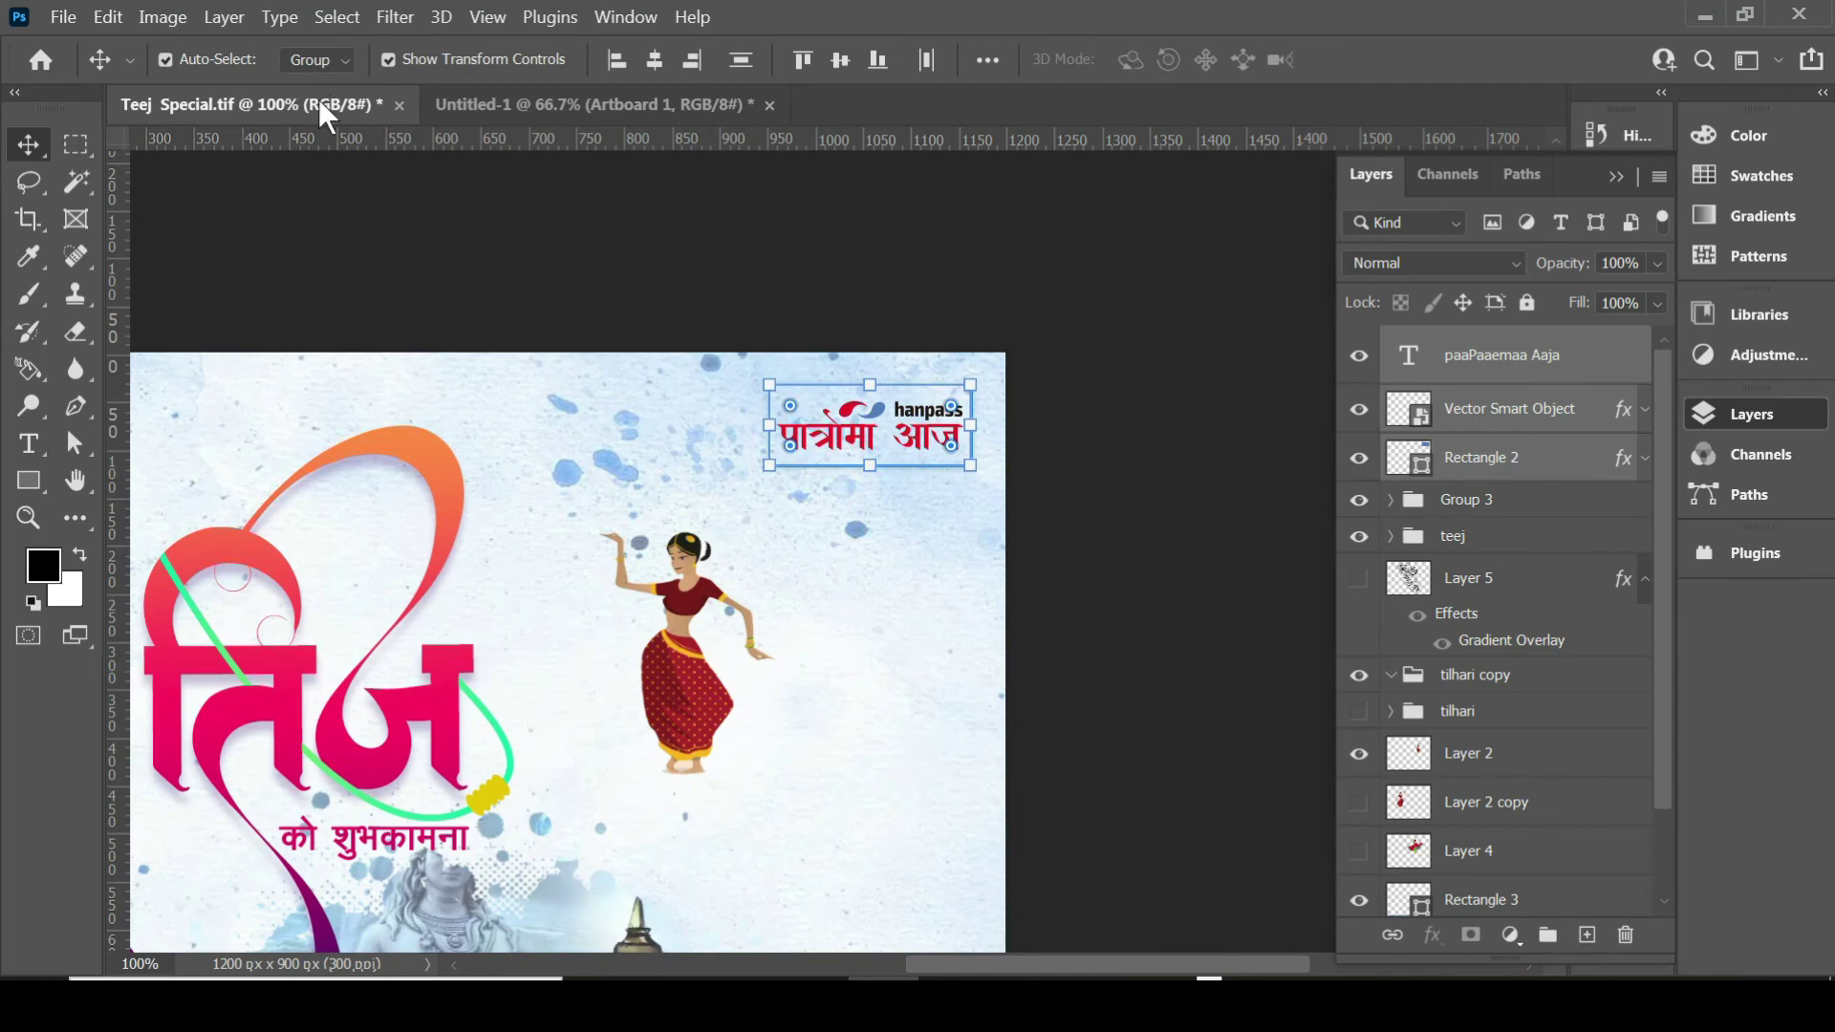
click(222, 16)
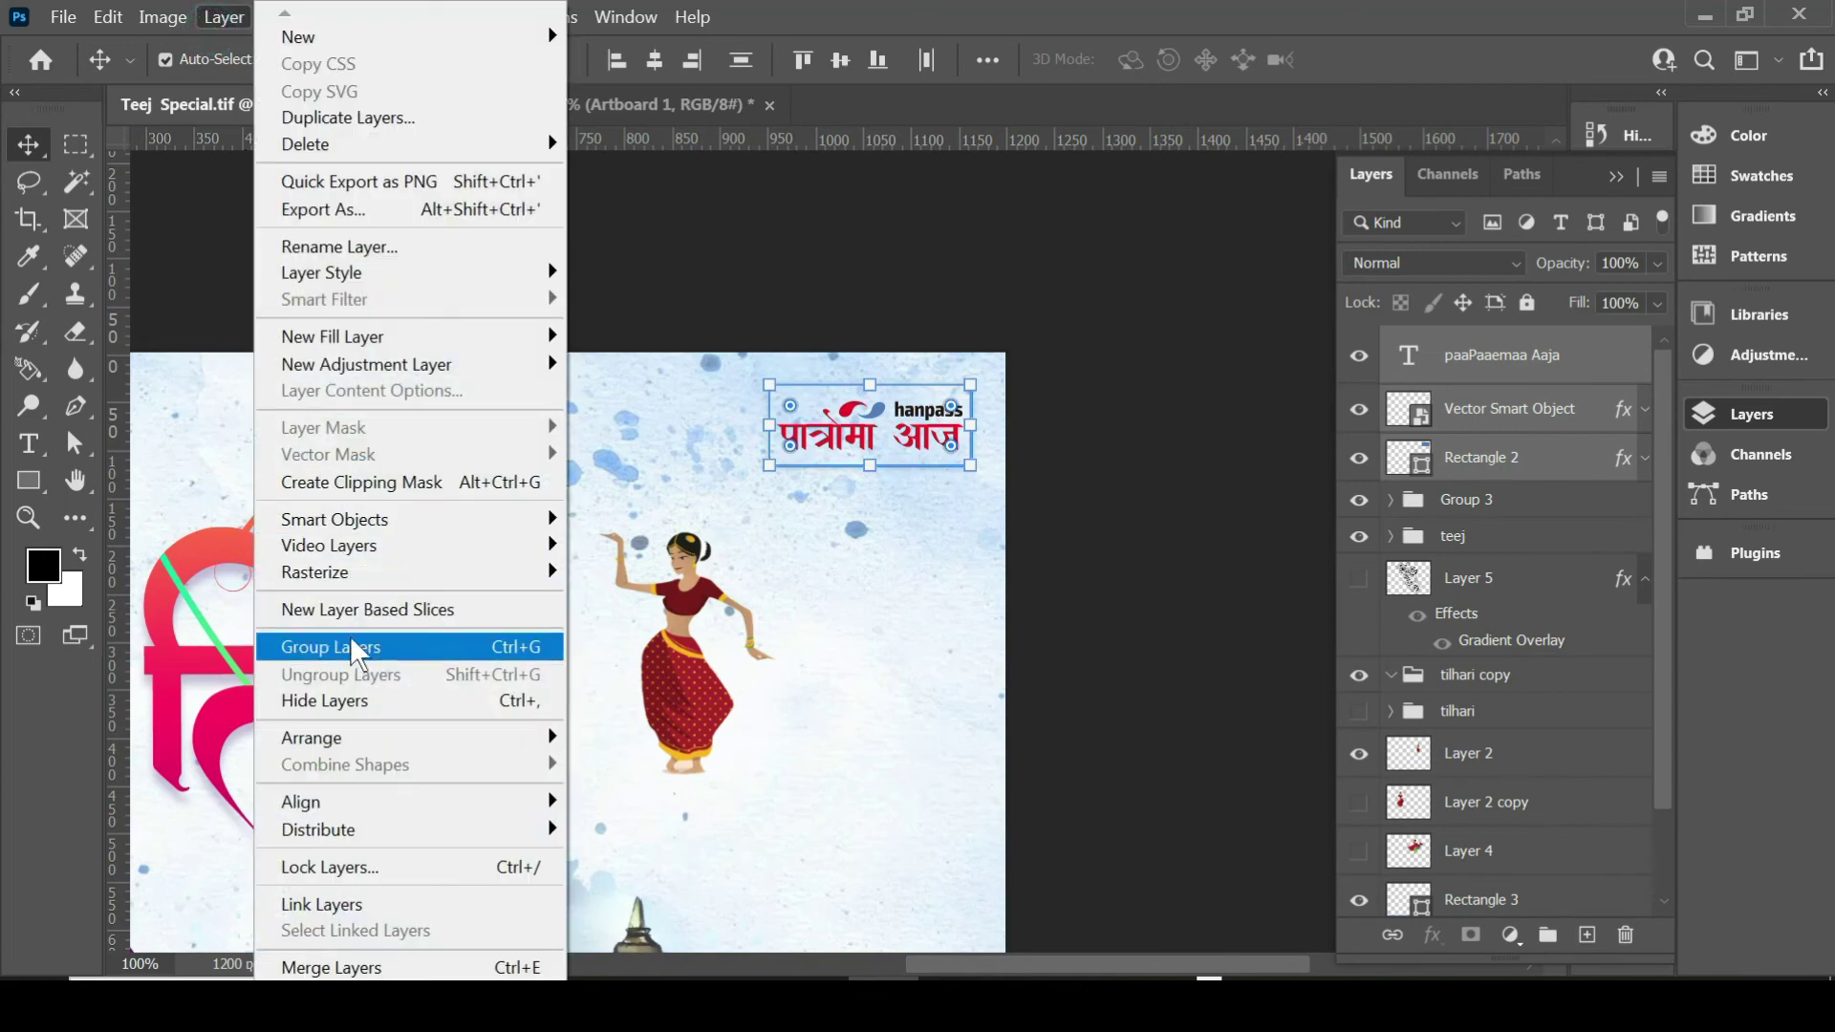
Group the three logo layers as 'patro' and nudge the group left and down.
click(457, 648)
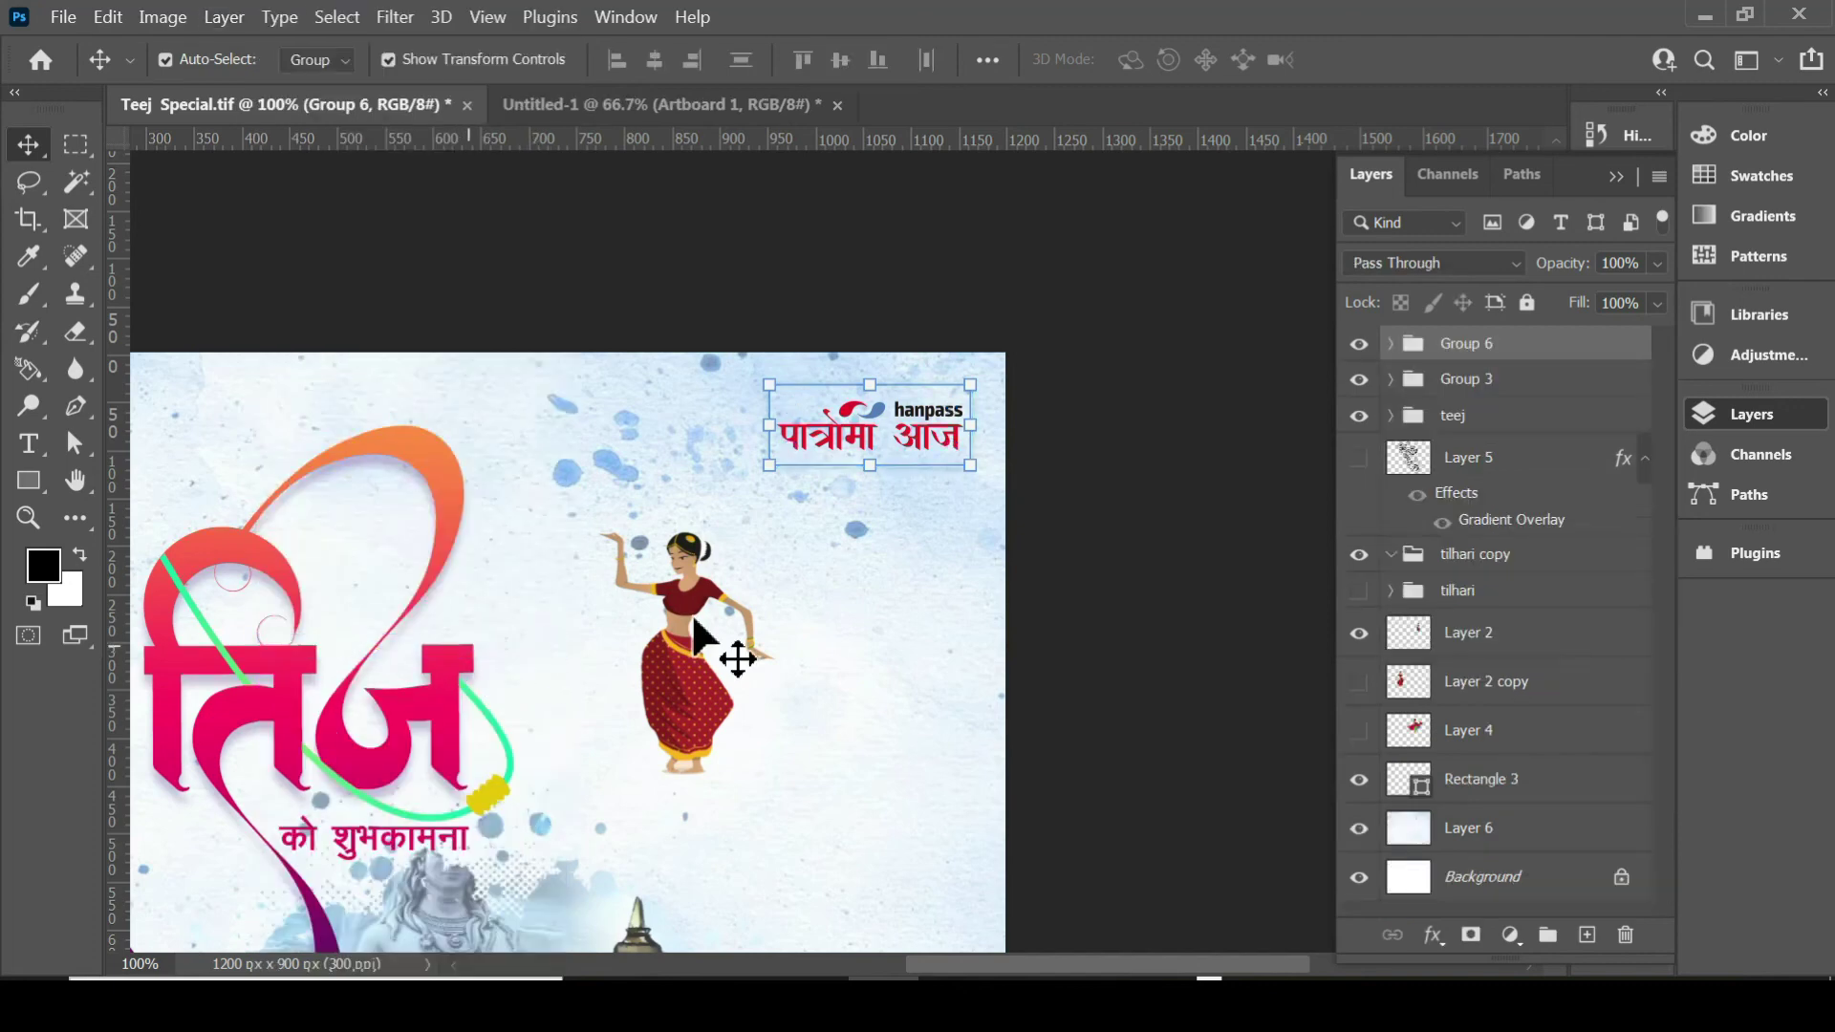
double_click(1463, 346)
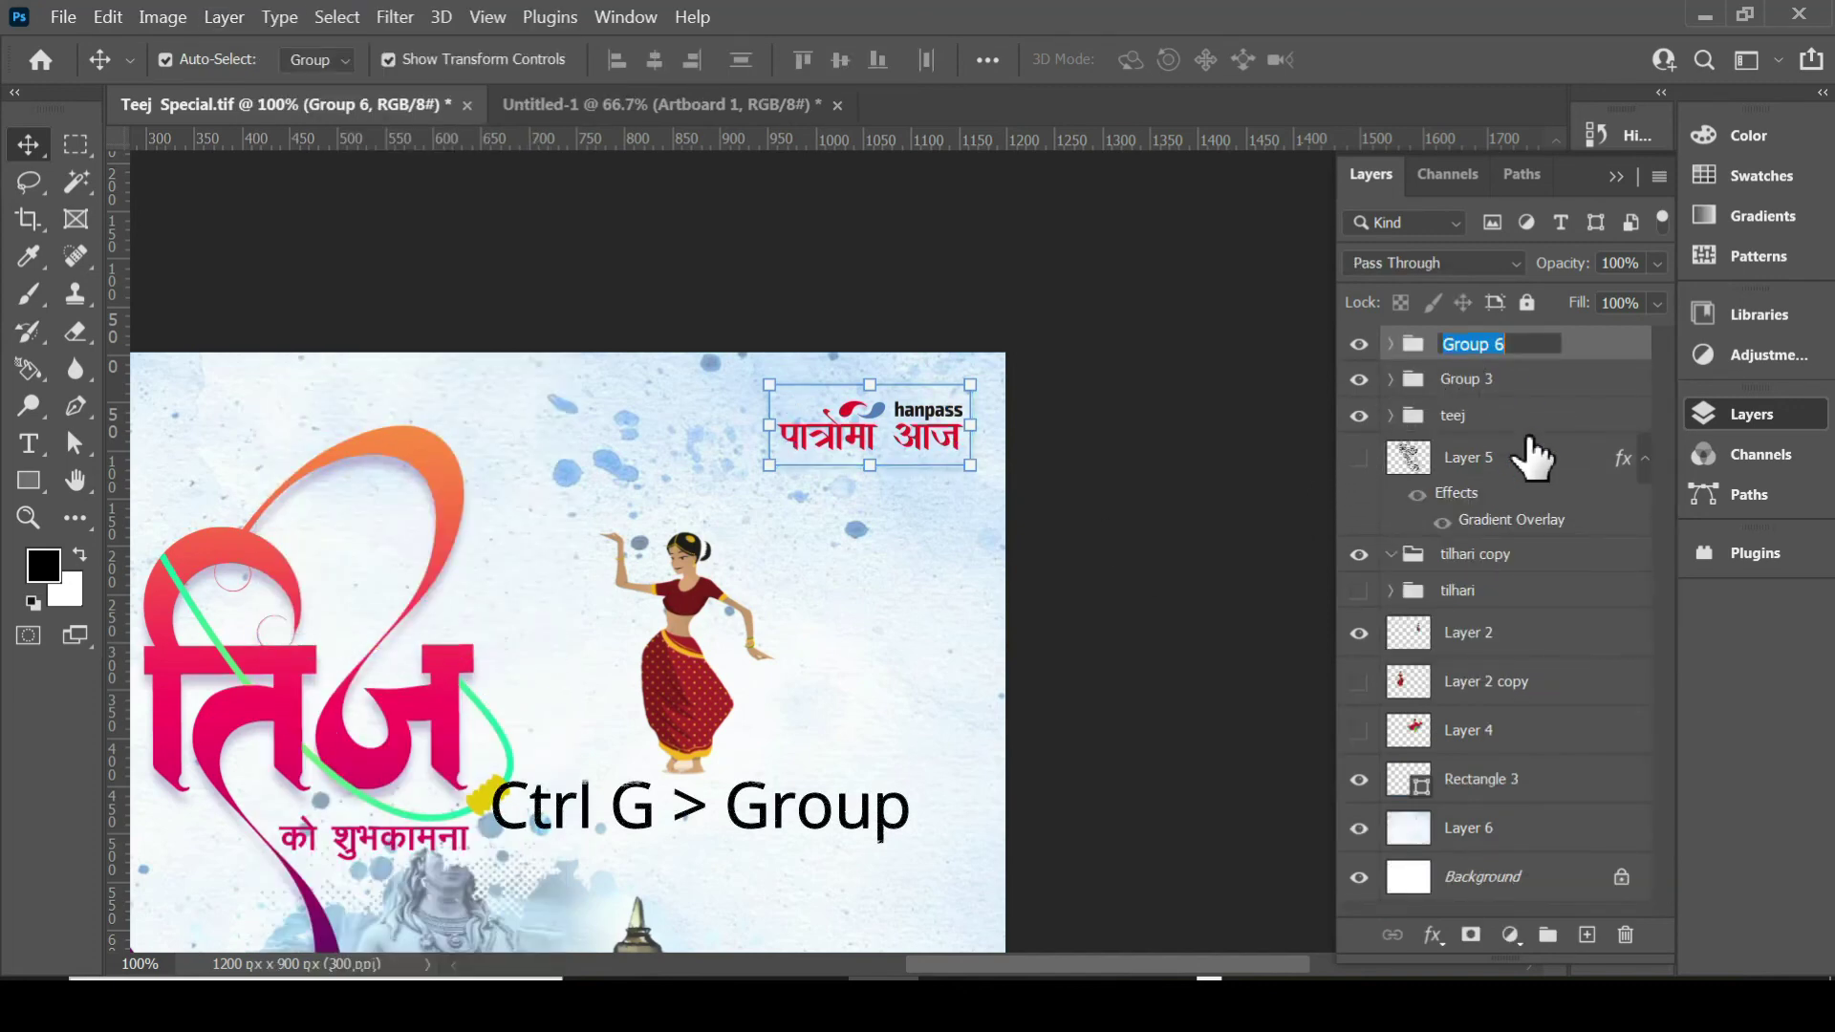
text(patro)
key(Return)
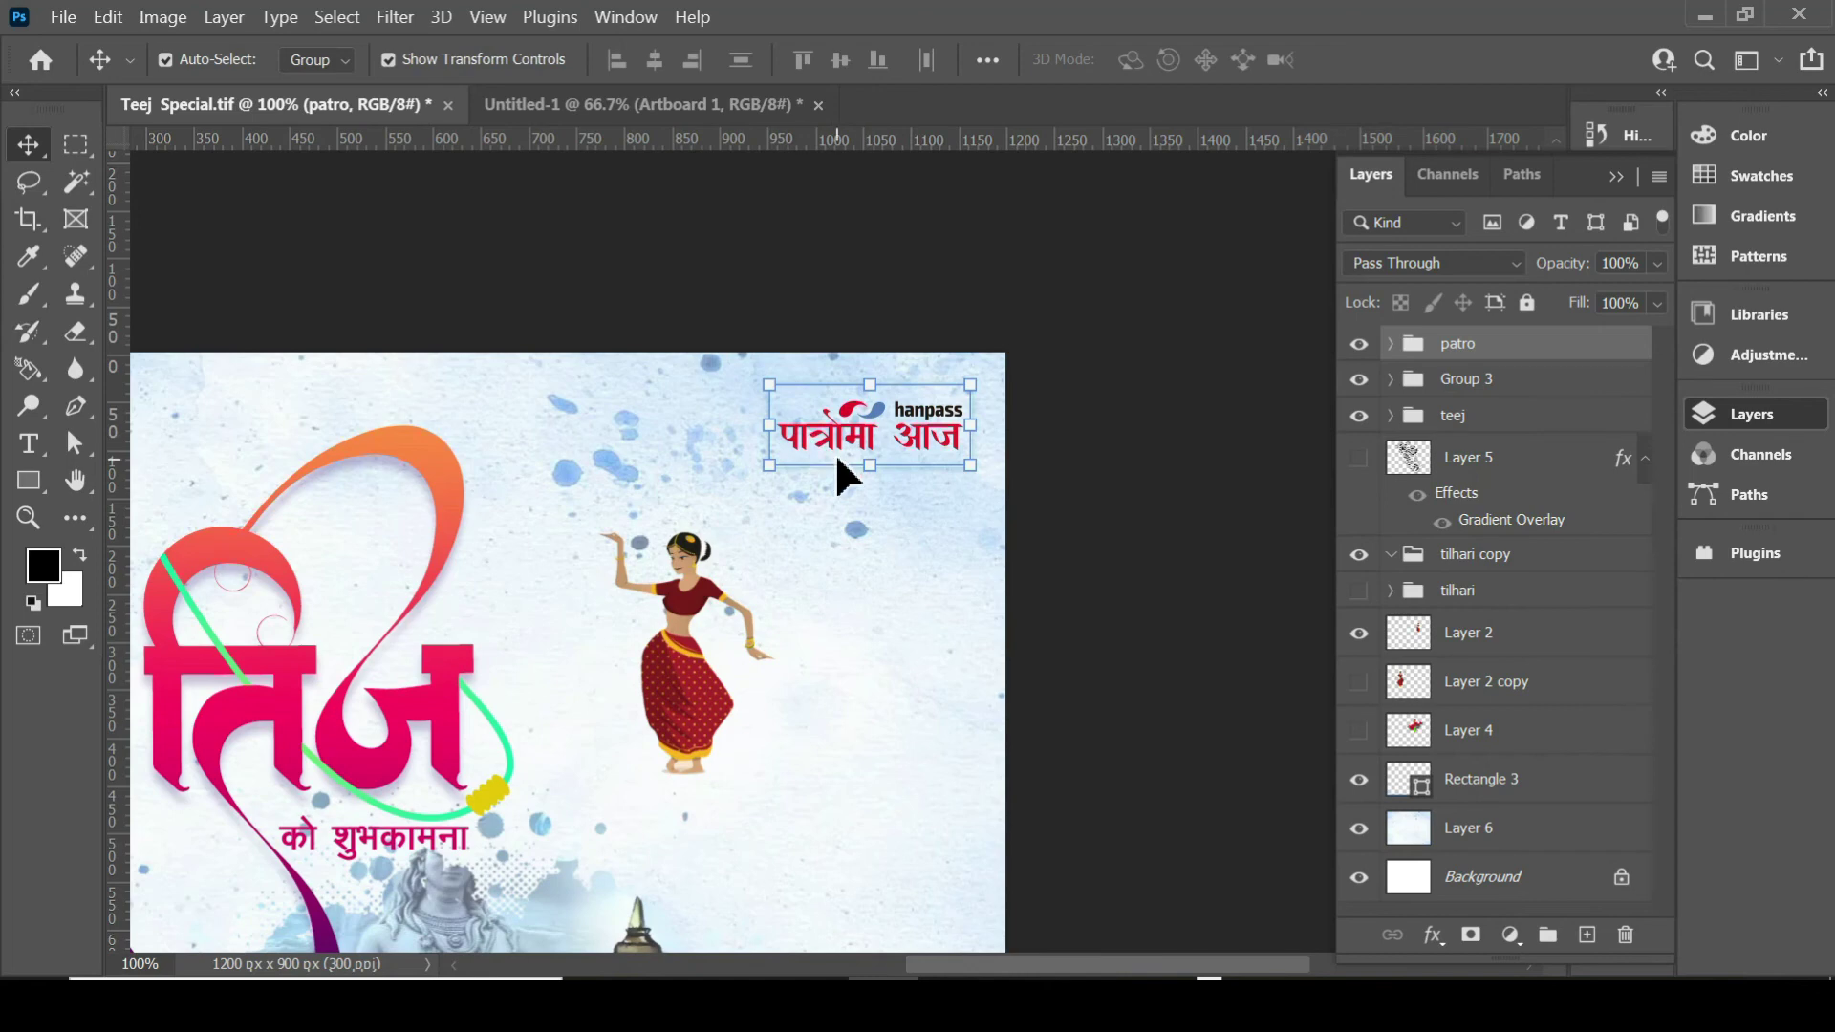
mouse_move(900, 438)
mouse_down()
mouse_move(736, 483)
mouse_move(875, 531)
mouse_up()
key(ctrl+minus)
Set Move tool Auto-Select to Layer, then shift the dancer slightly left and down.
click(364, 482)
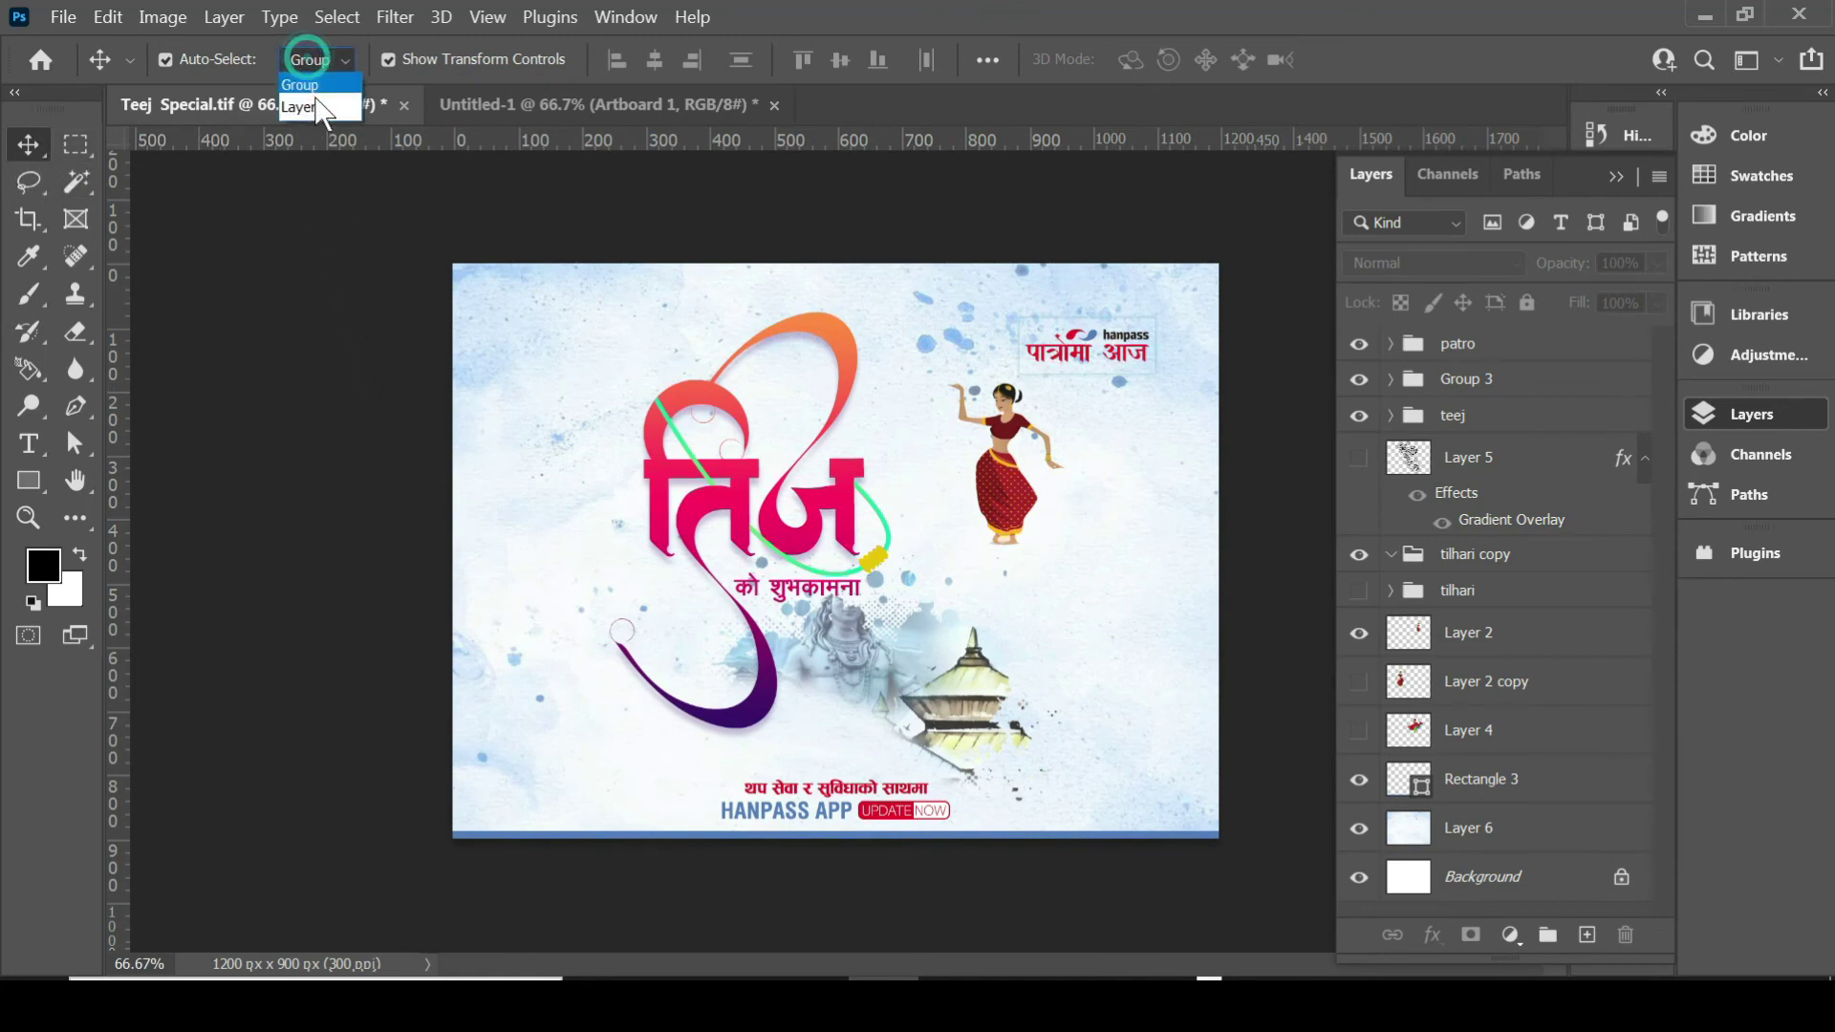
click(323, 58)
click(325, 85)
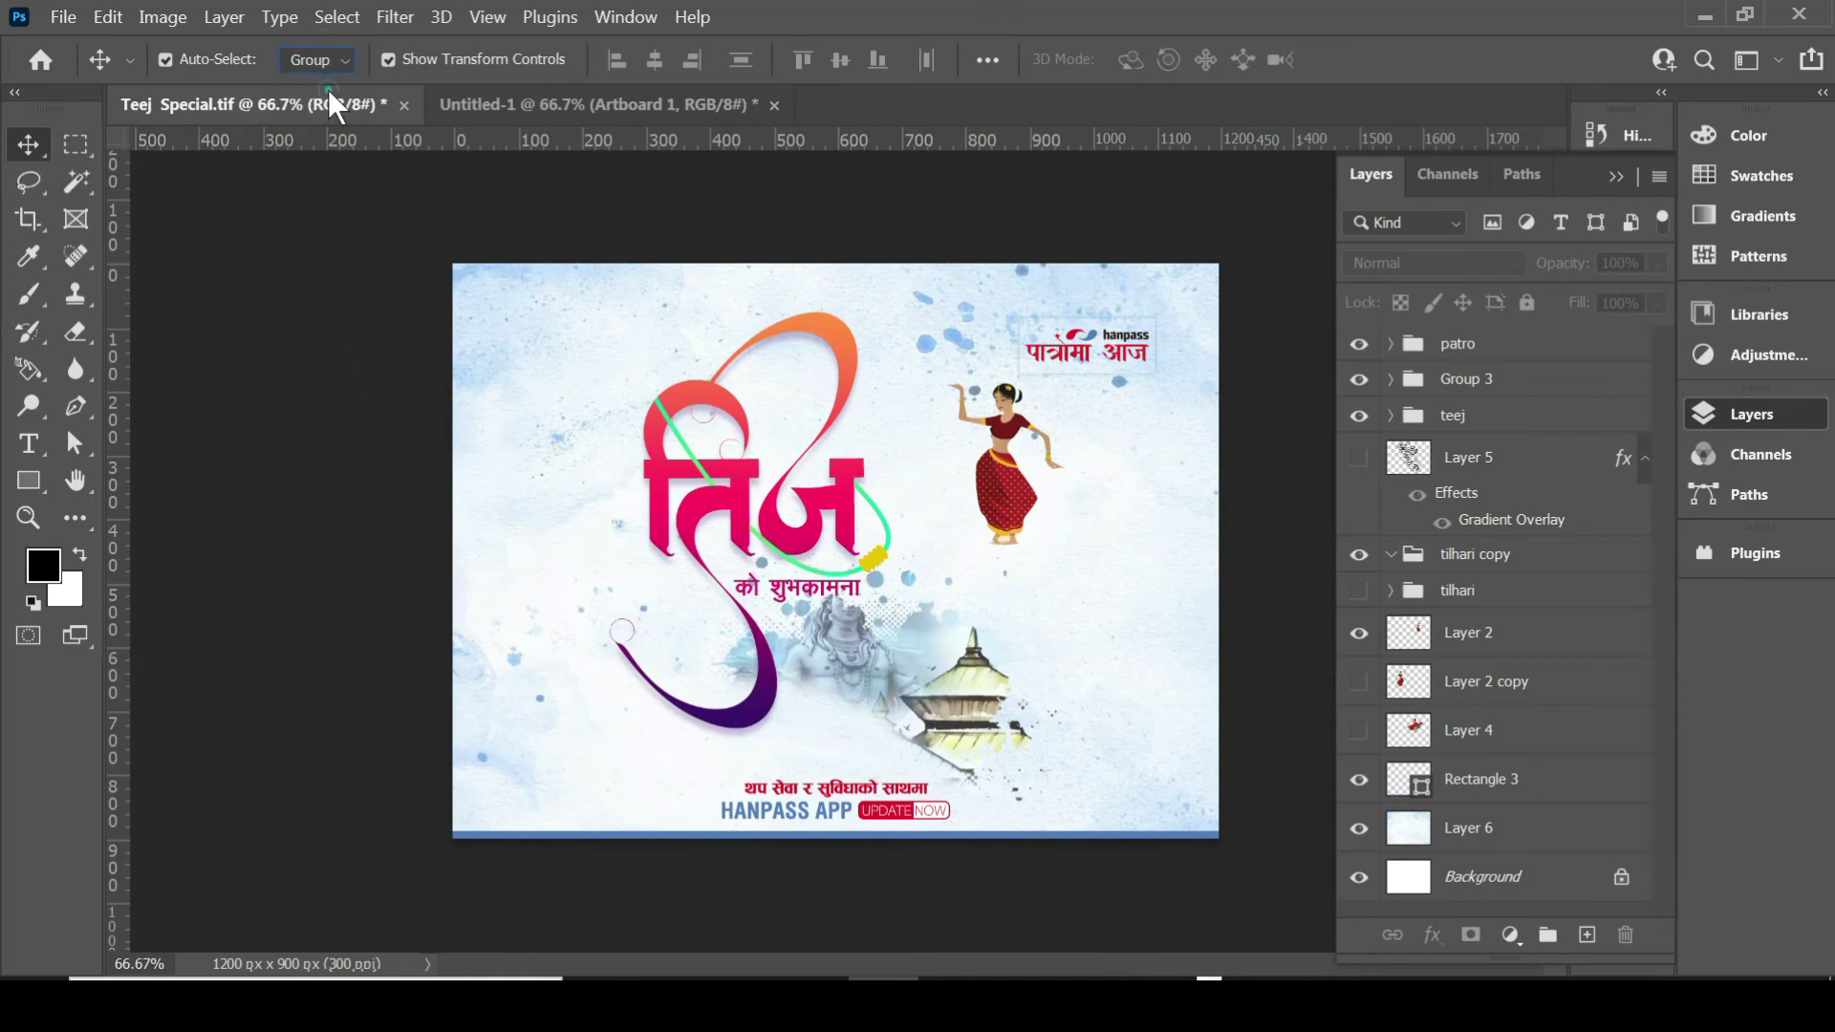
click(325, 59)
click(323, 106)
drag(937, 387, 884, 406)
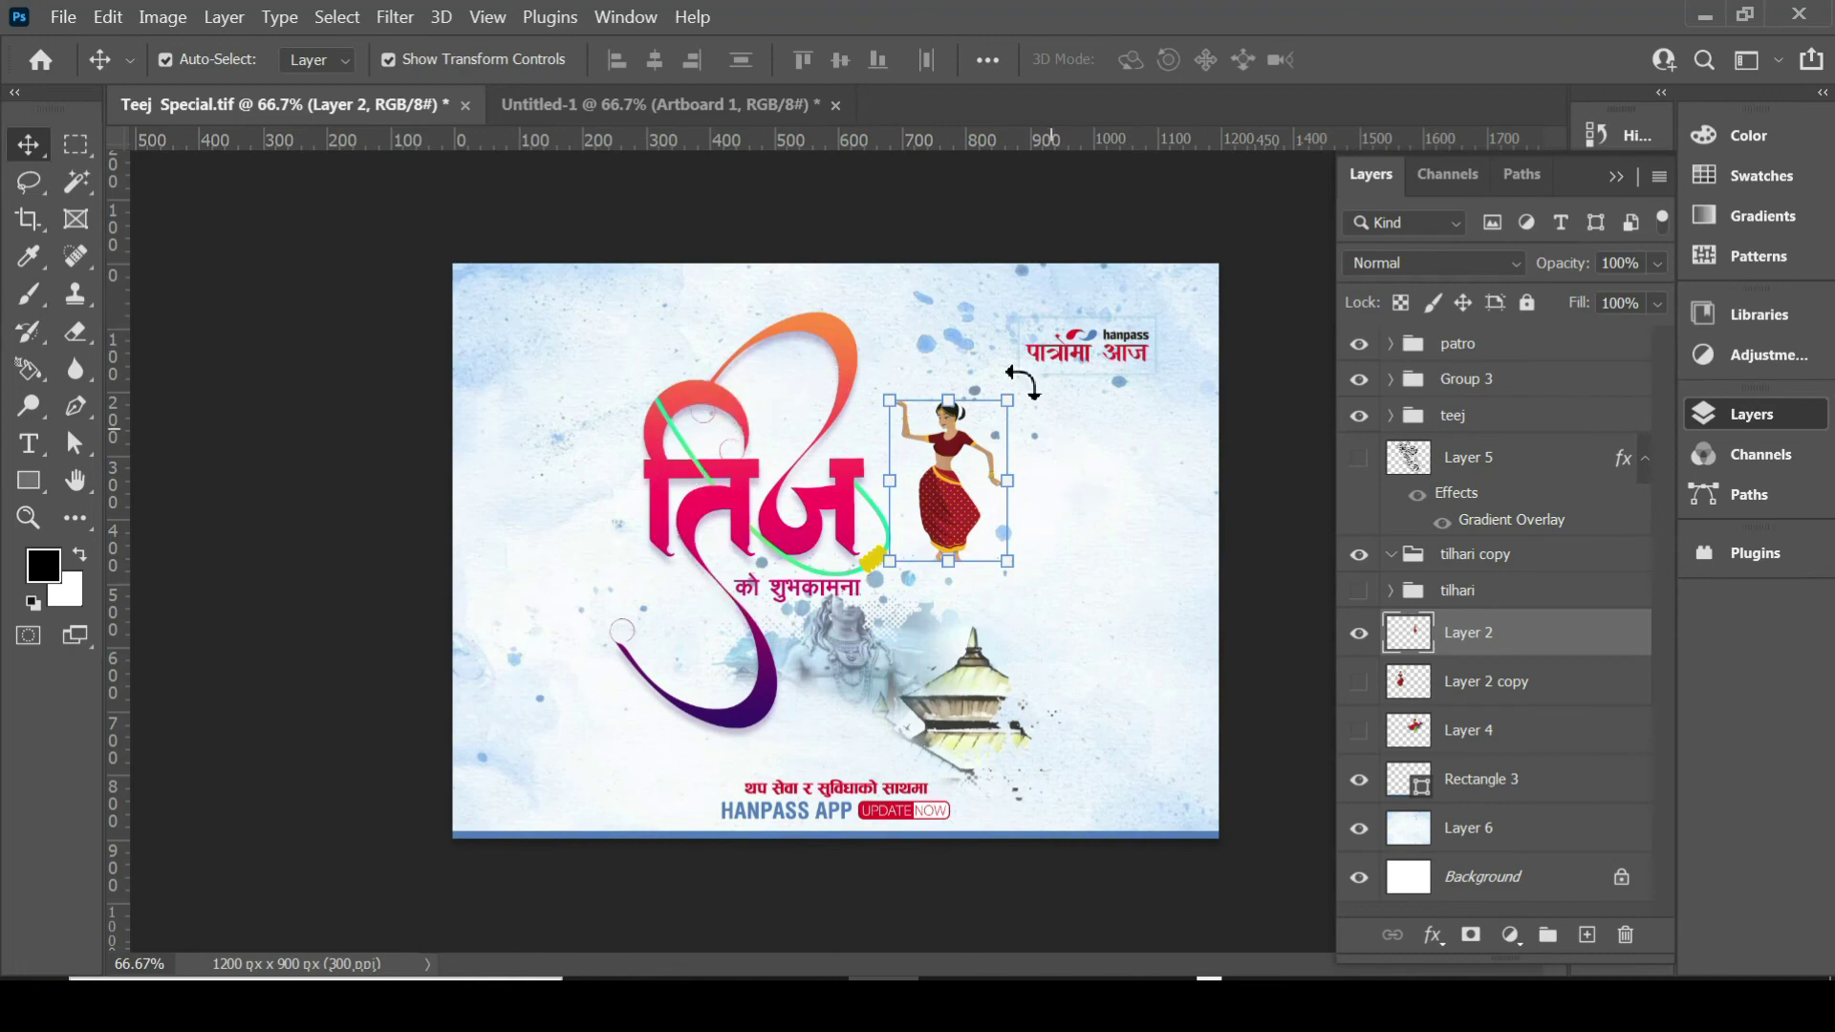
drag(937, 508, 955, 516)
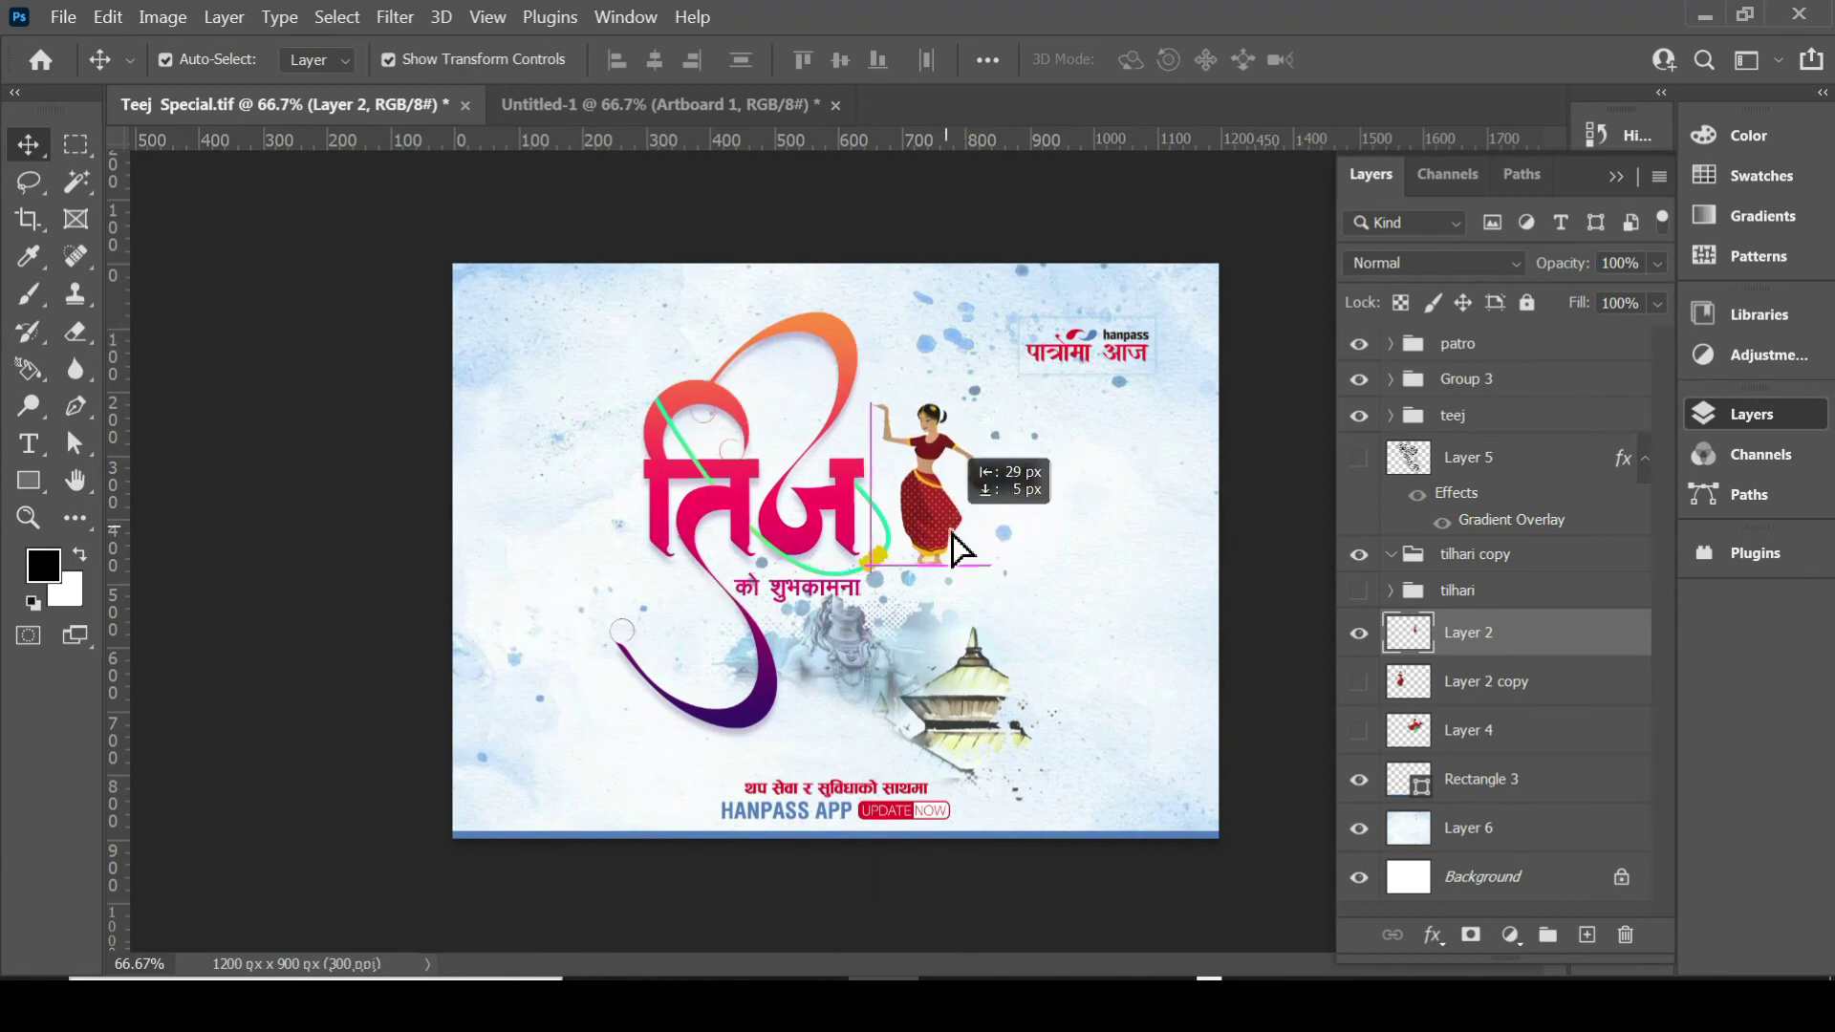
Glance at the Untitled-1 web artboard, then return to the Teej Special poster.
click(629, 105)
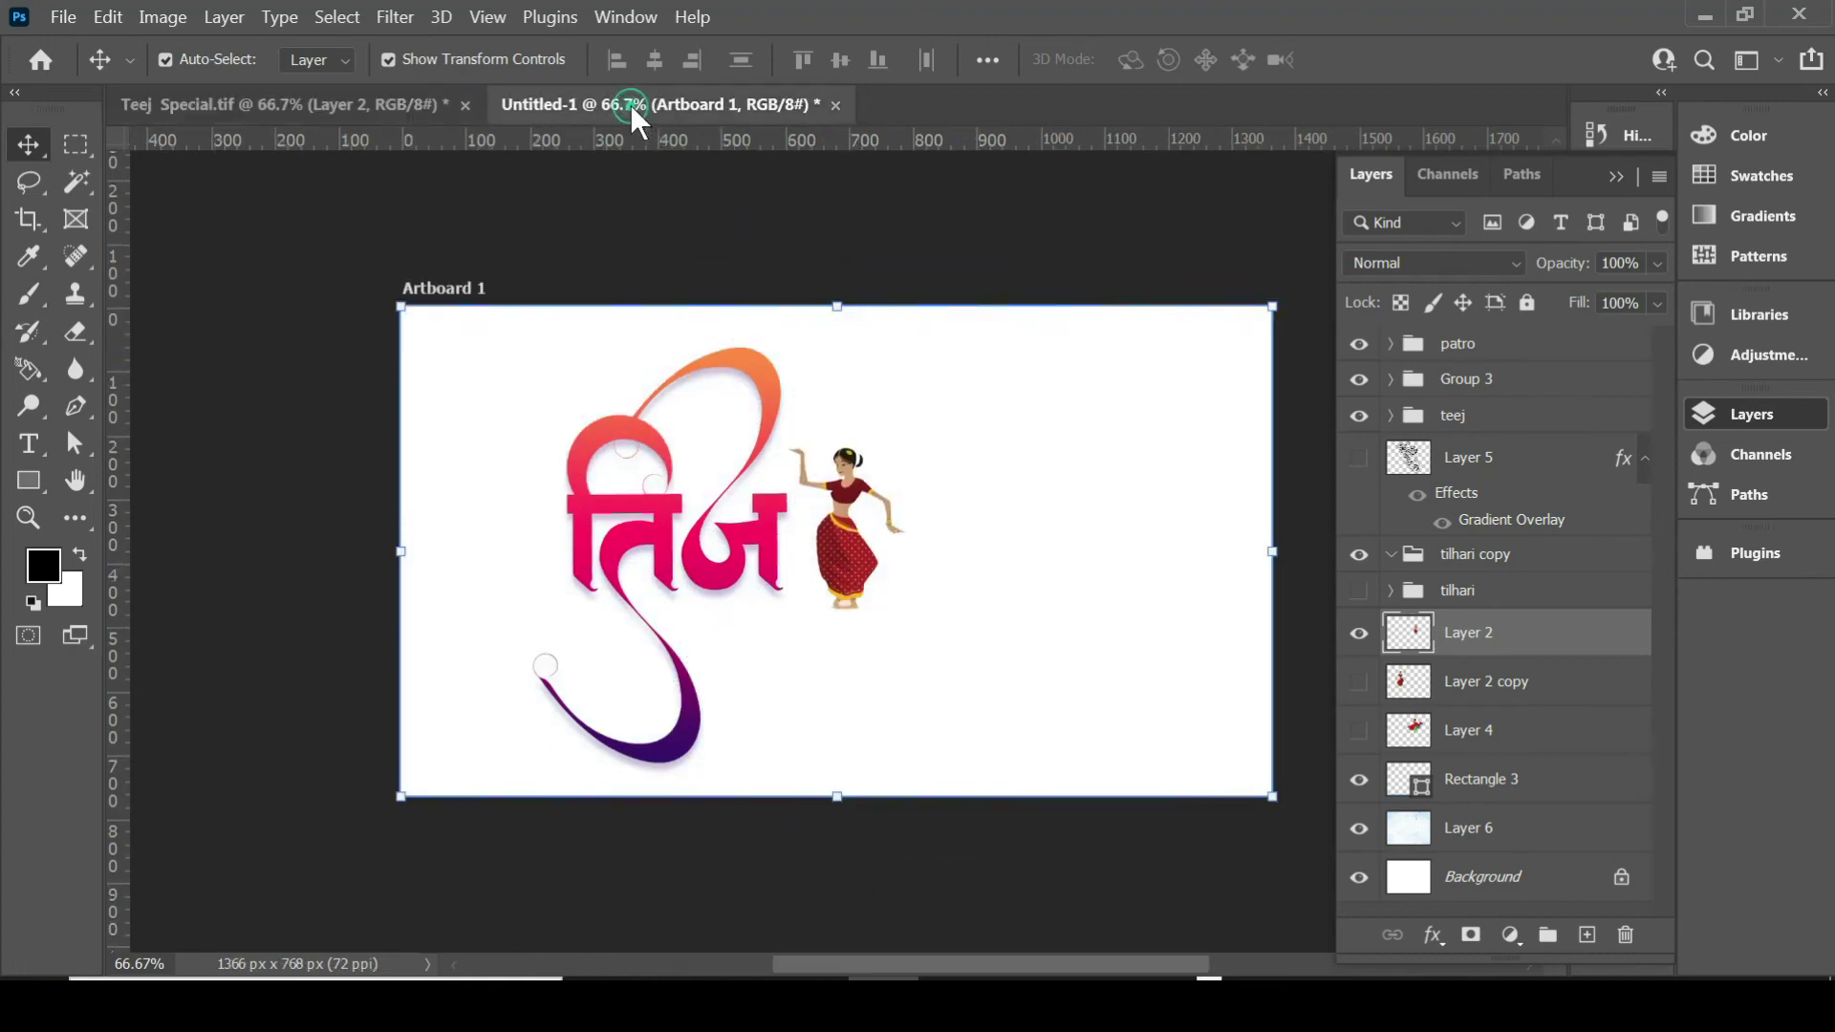
click(750, 267)
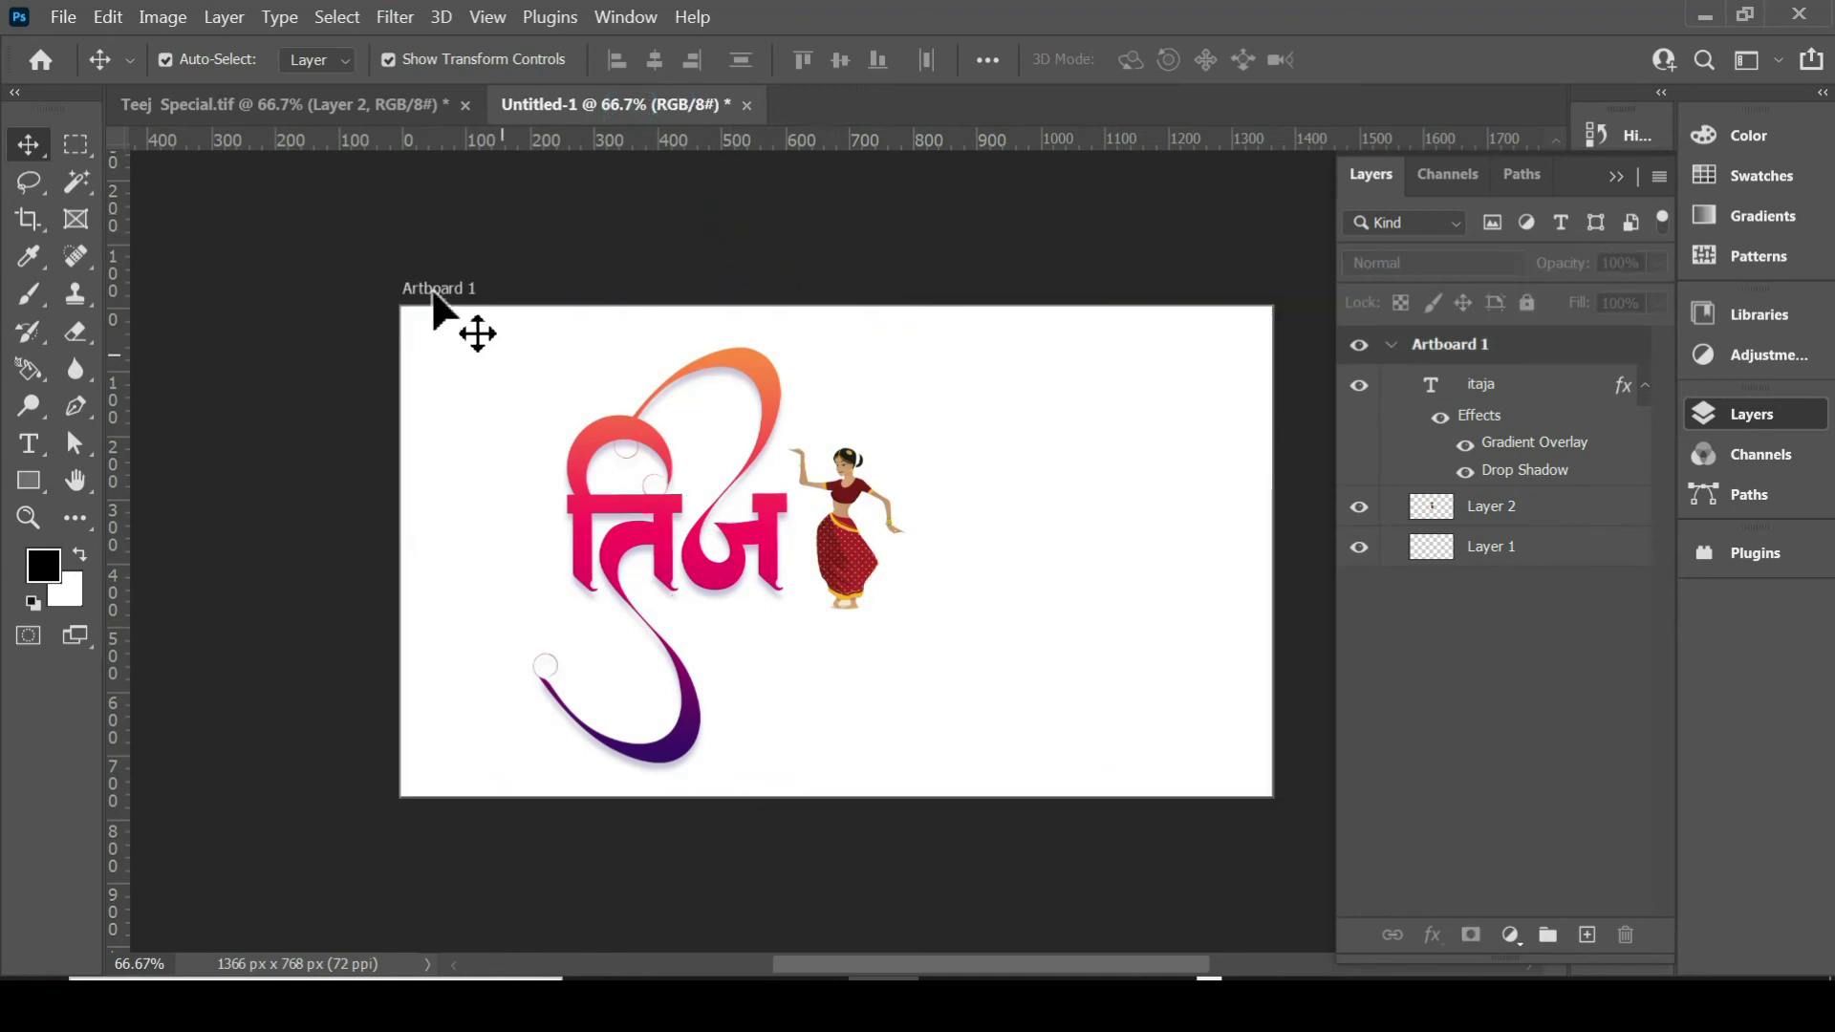
click(359, 105)
click(579, 103)
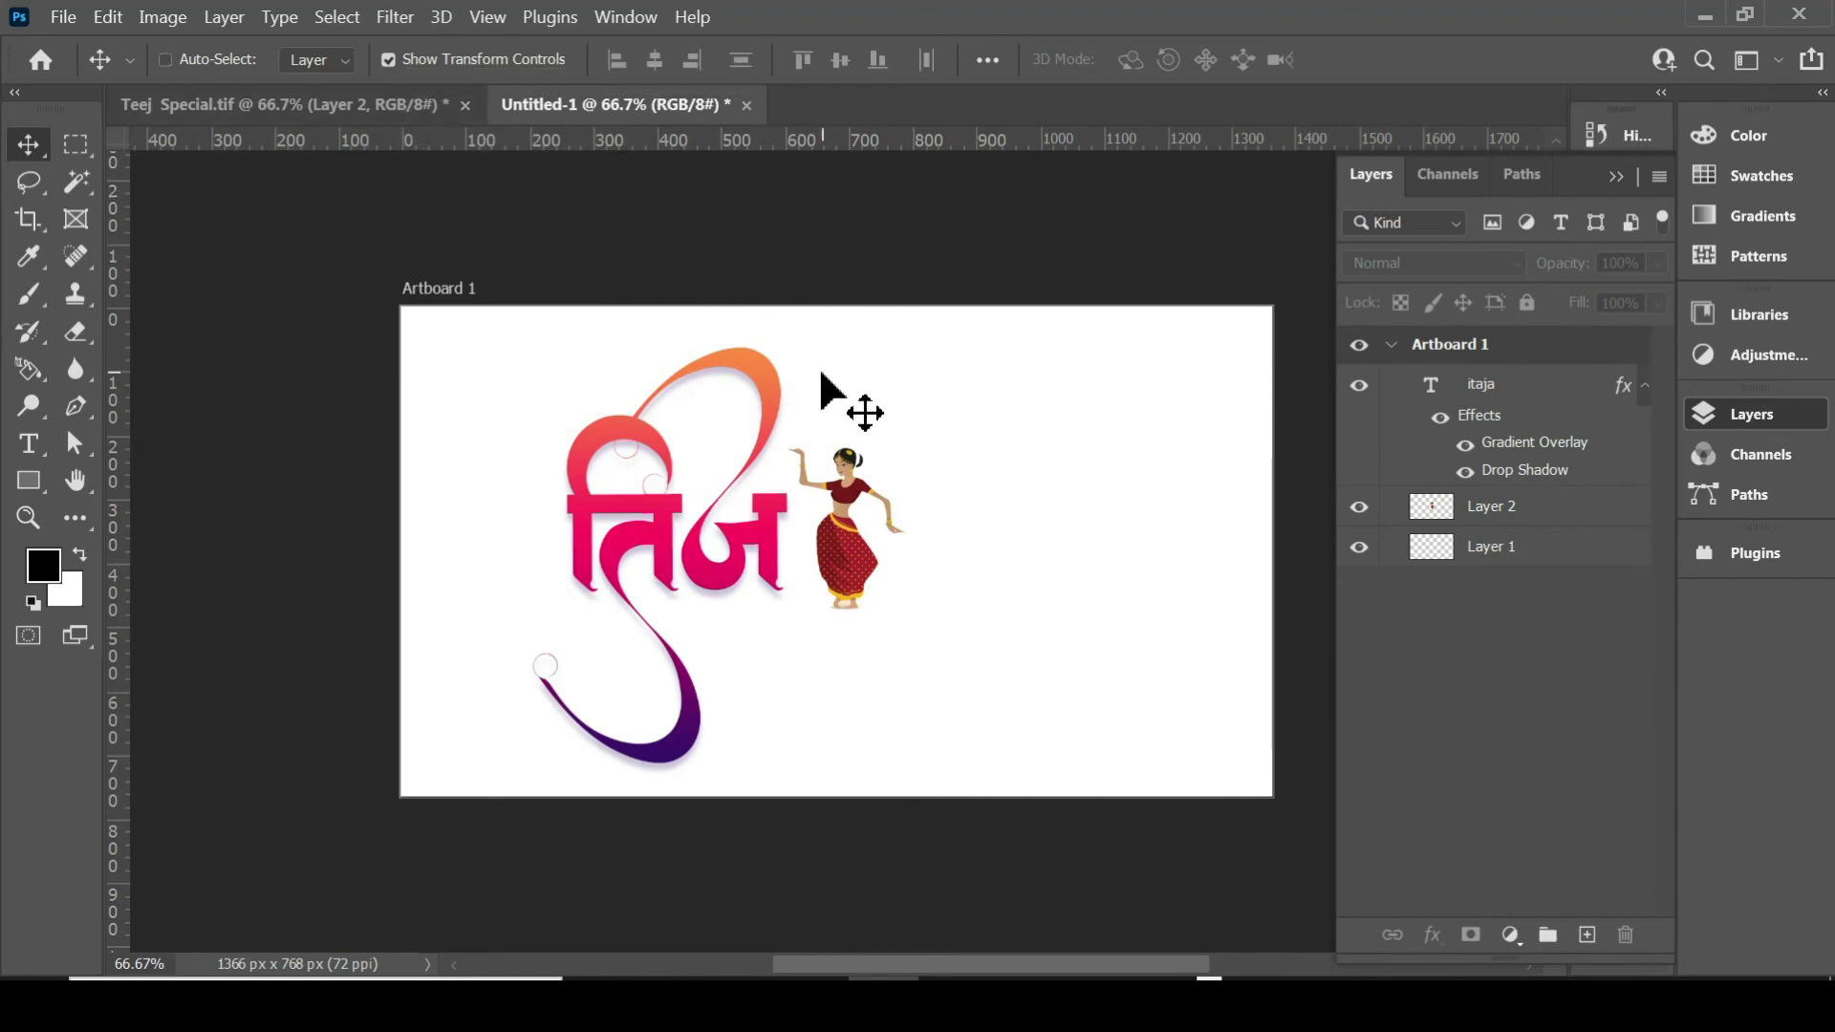
Open dhan_diwas.png from the Downloads folder with Ctrl+O.
key(ctrl+o)
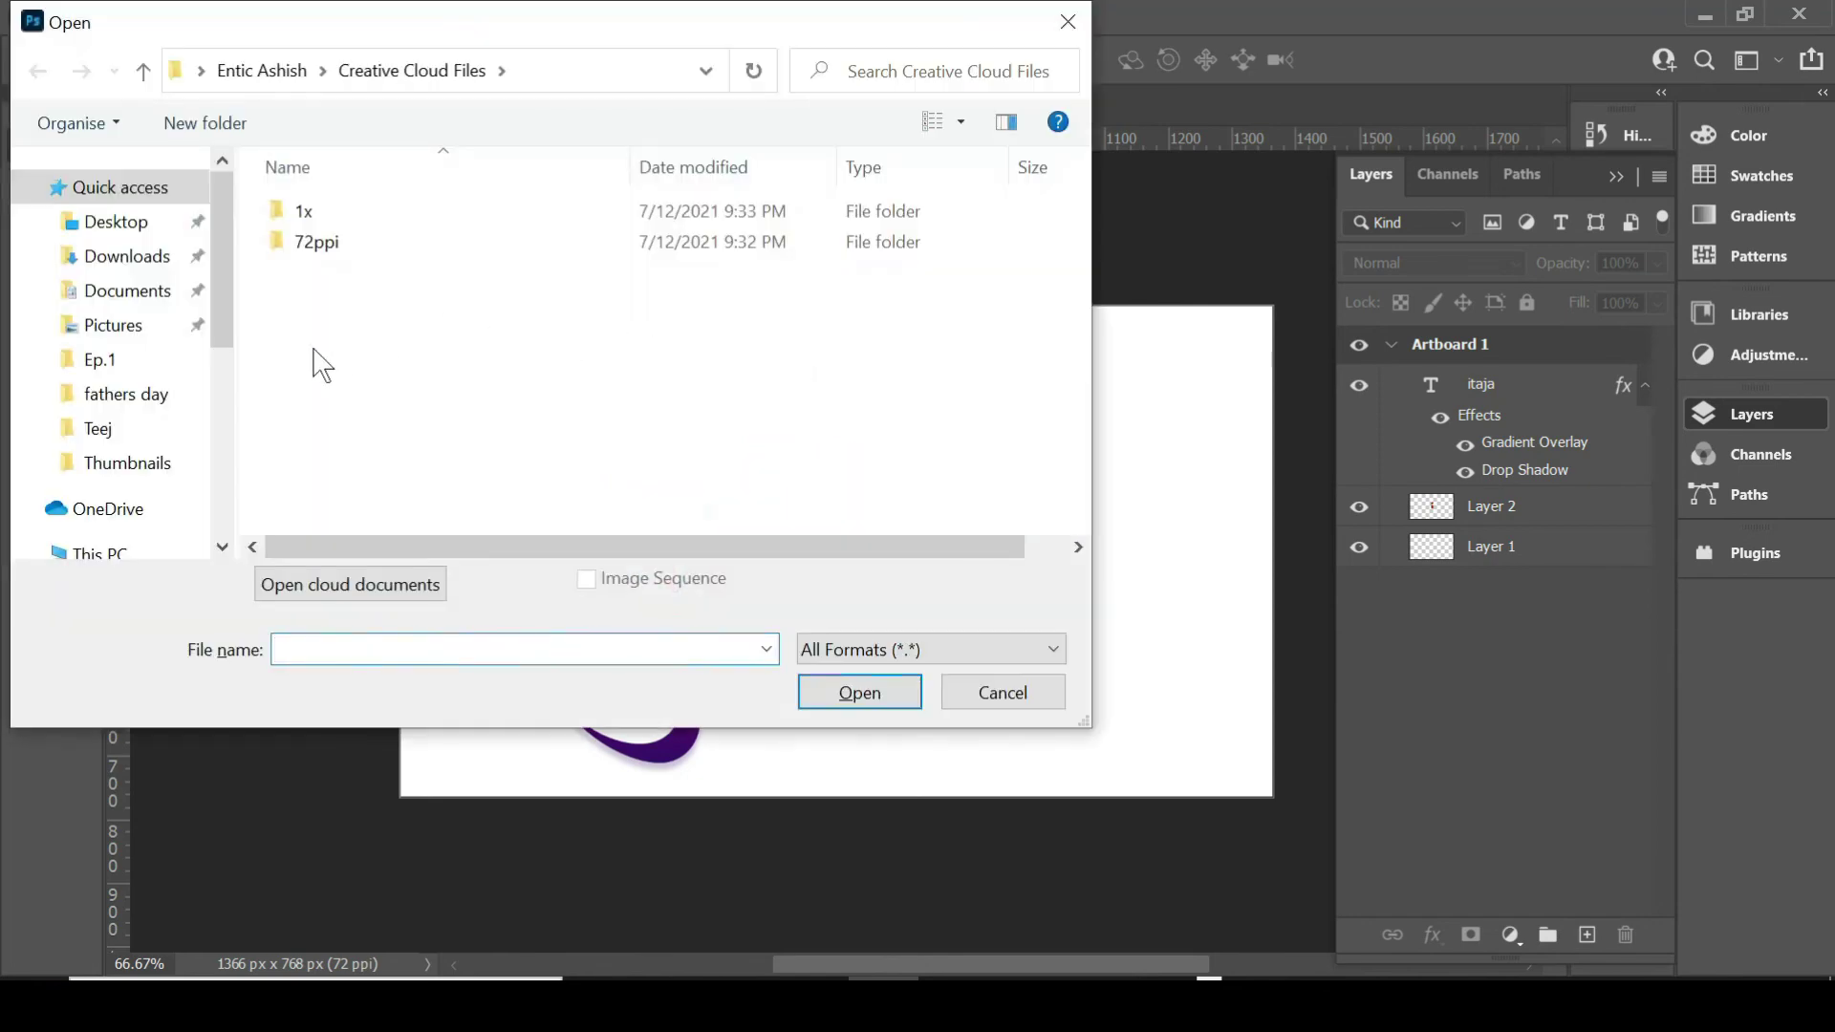
click(170, 256)
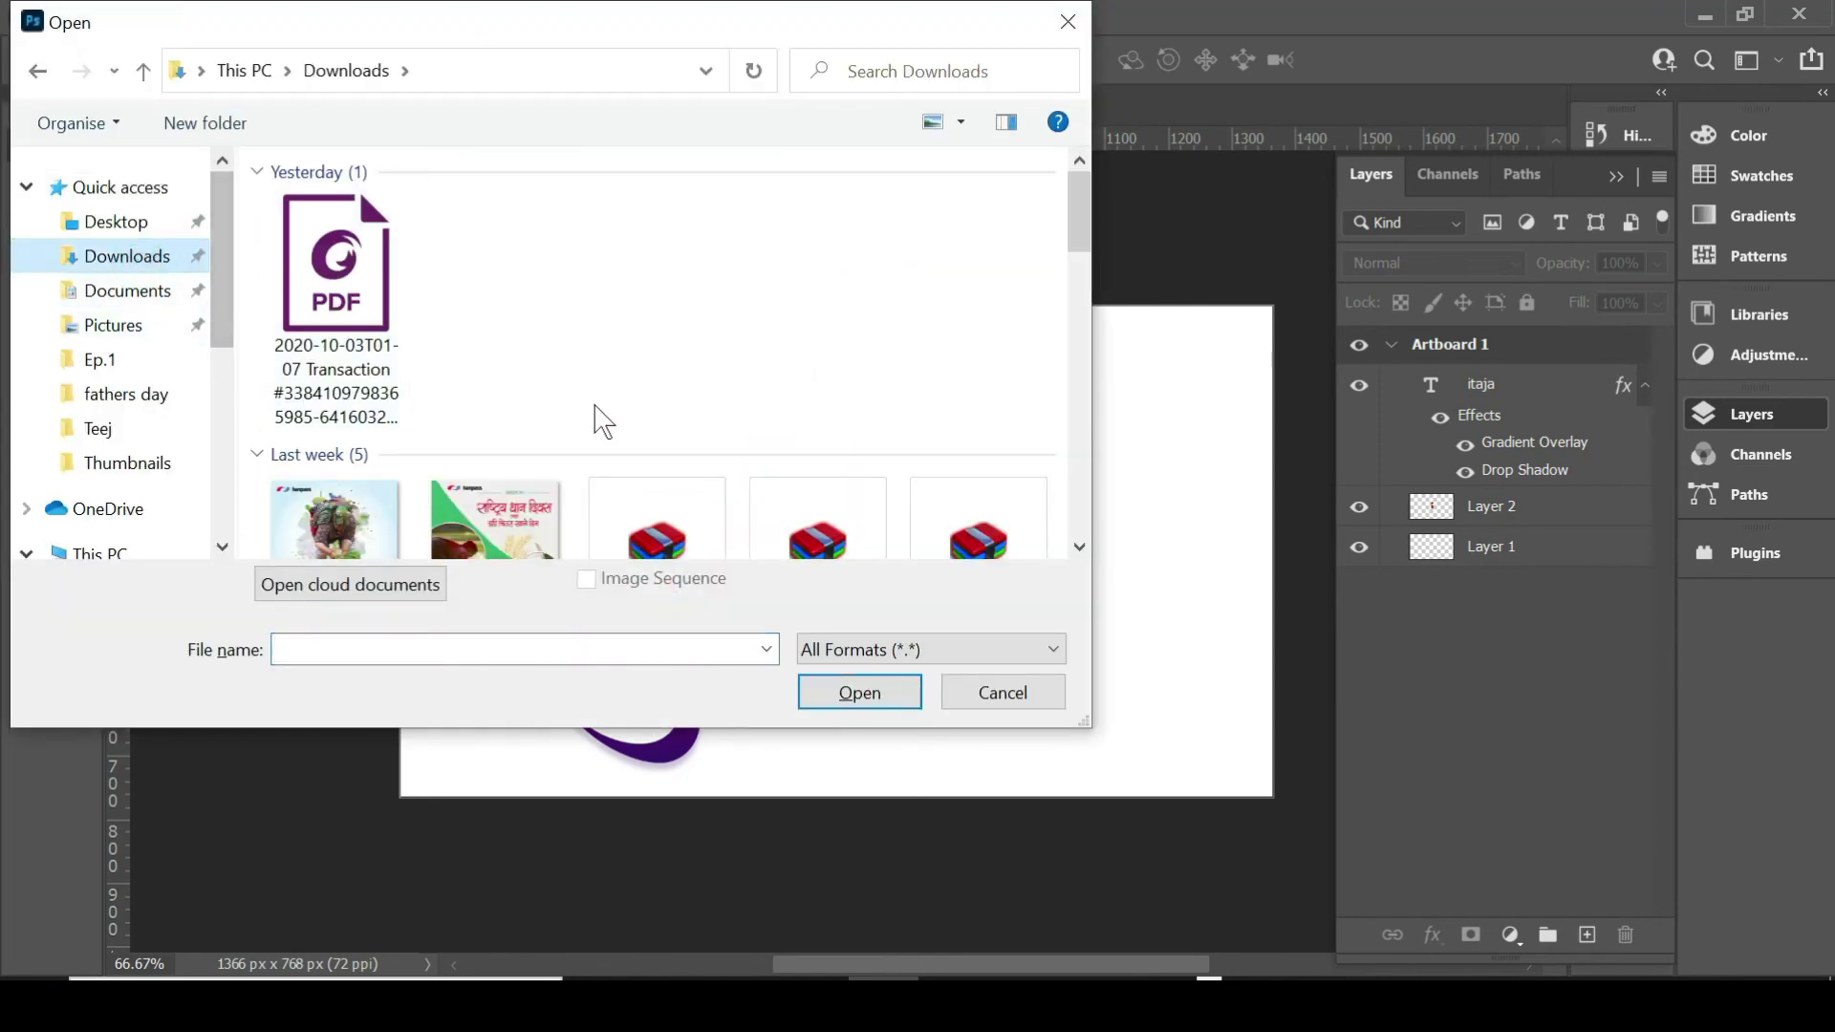
scroll(602, 421, down, 3)
double_click(347, 394)
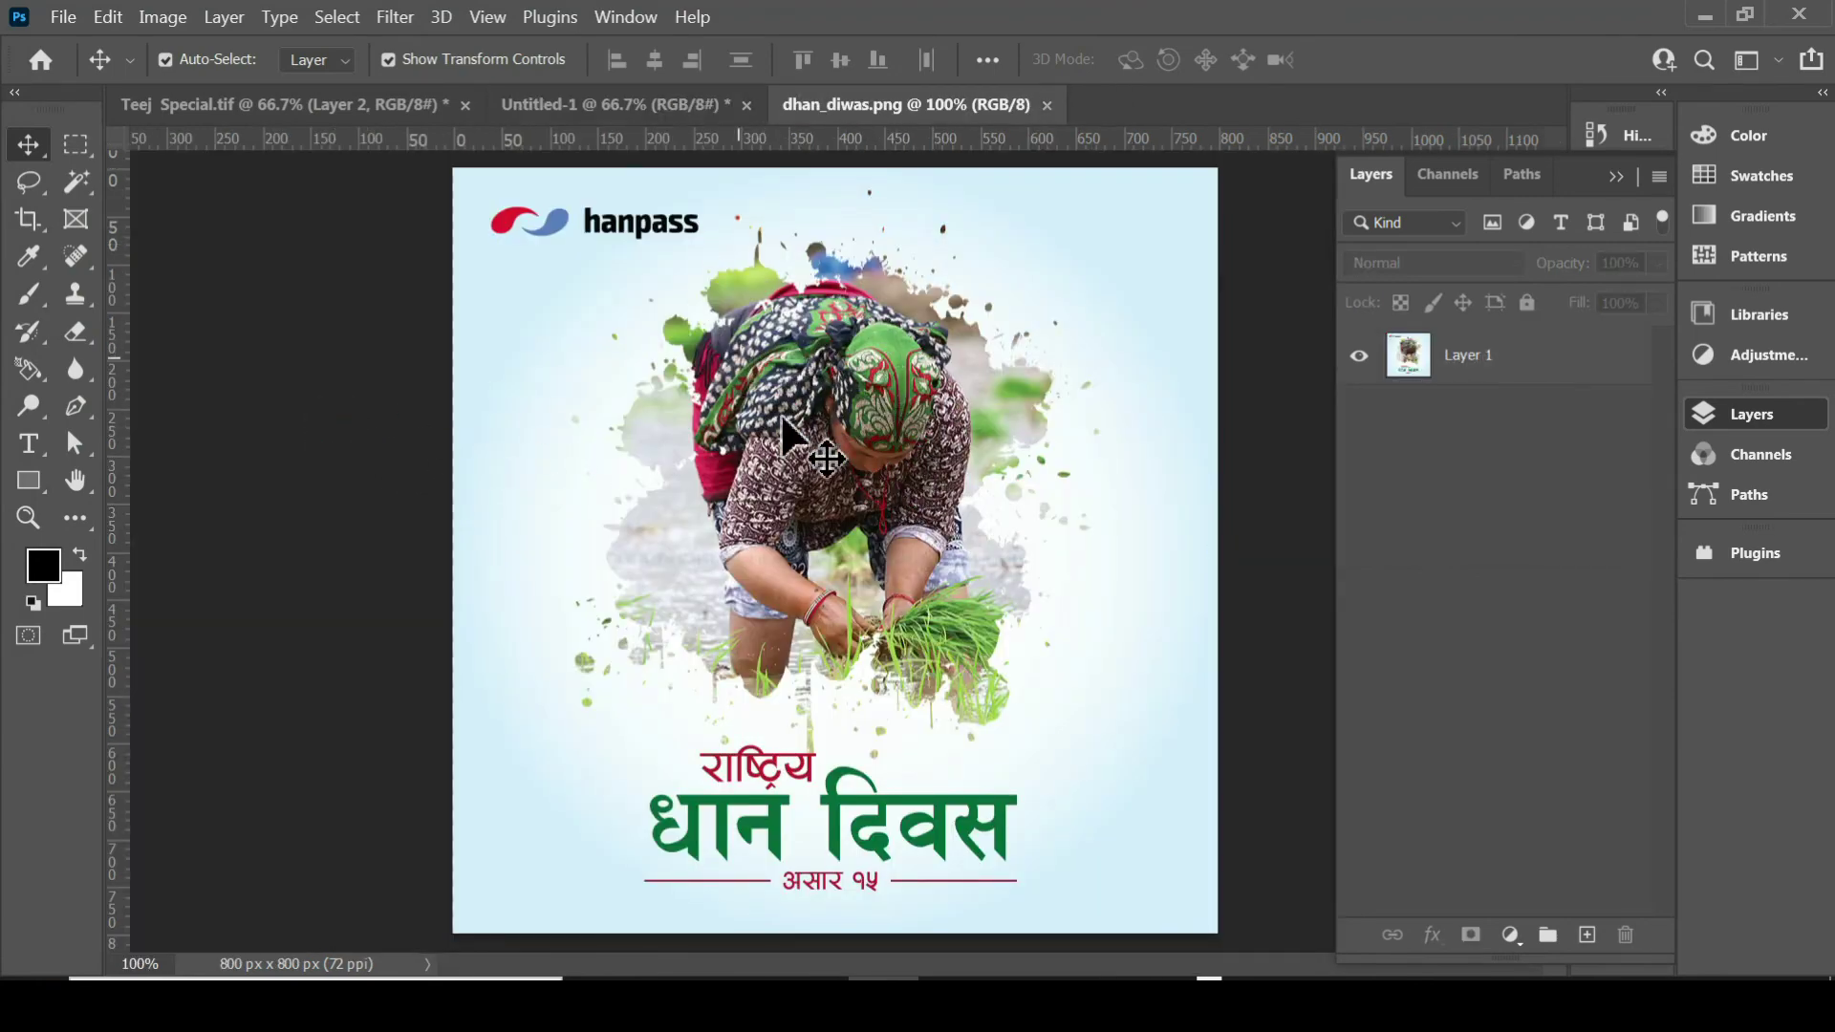
View the Teej poster at 100% and inspect the HANPASS APP banner's text layers.
click(350, 103)
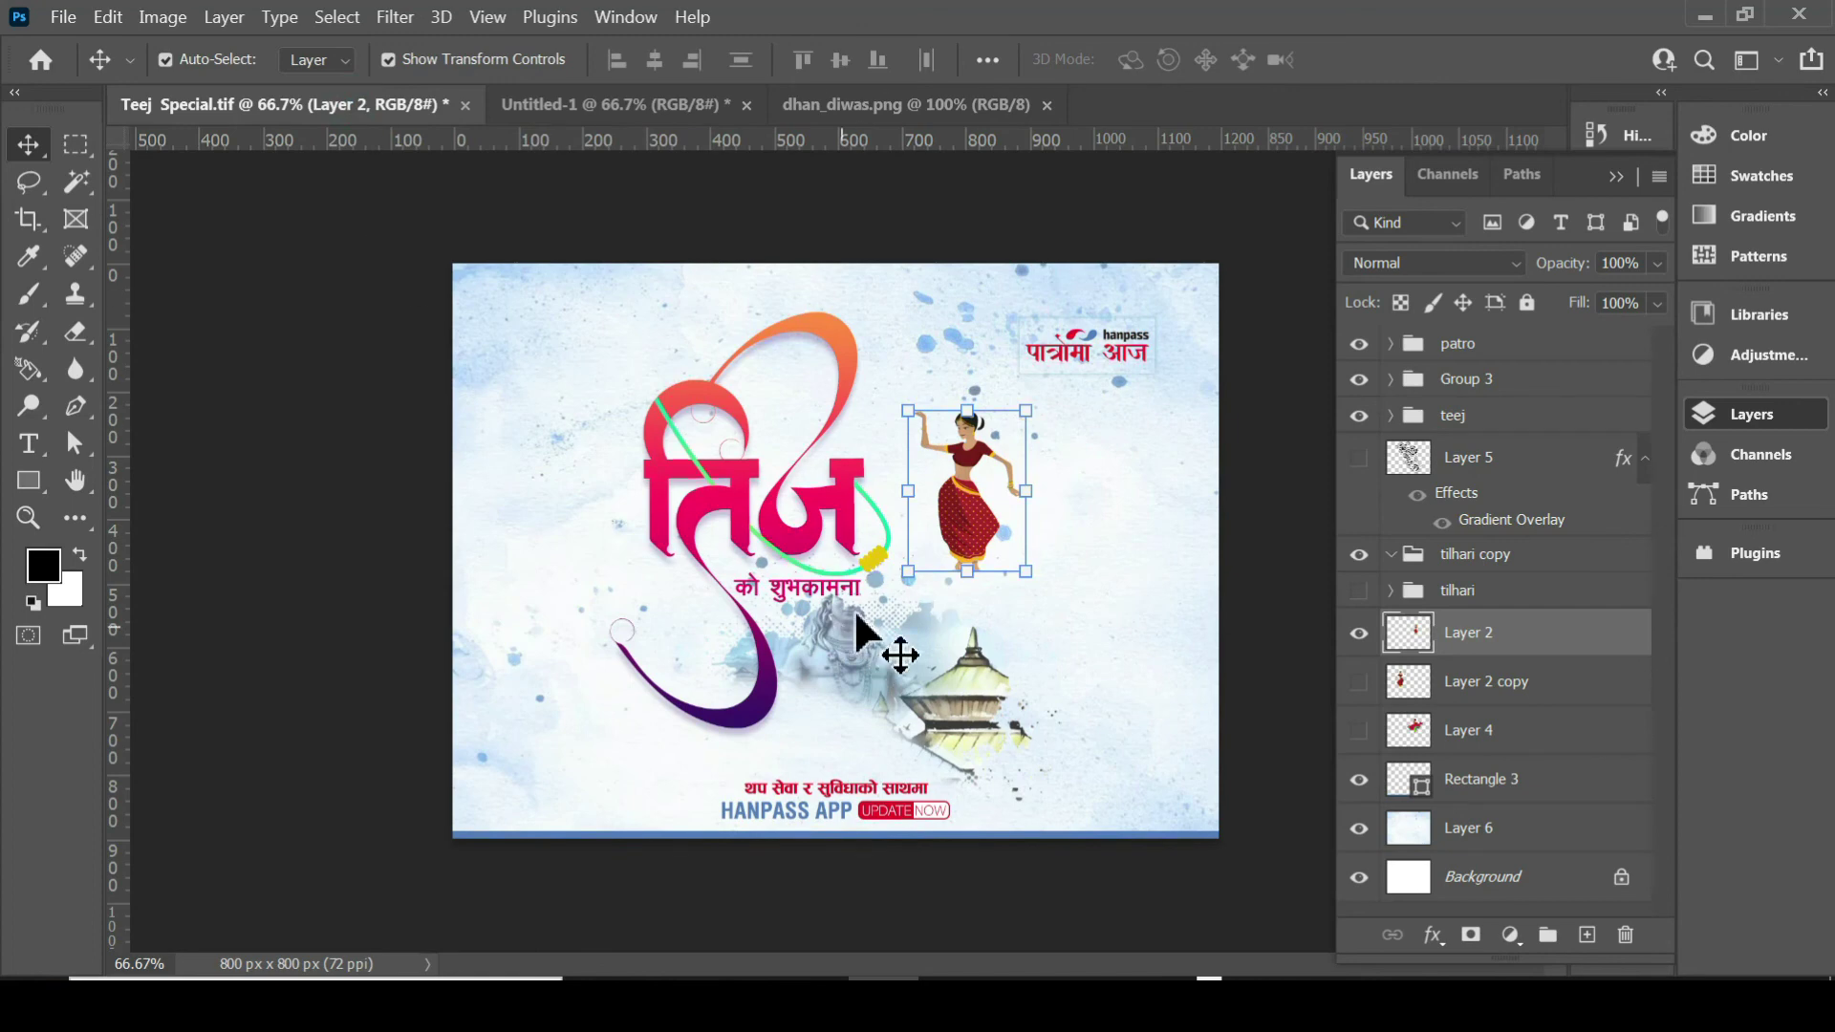
click(824, 810)
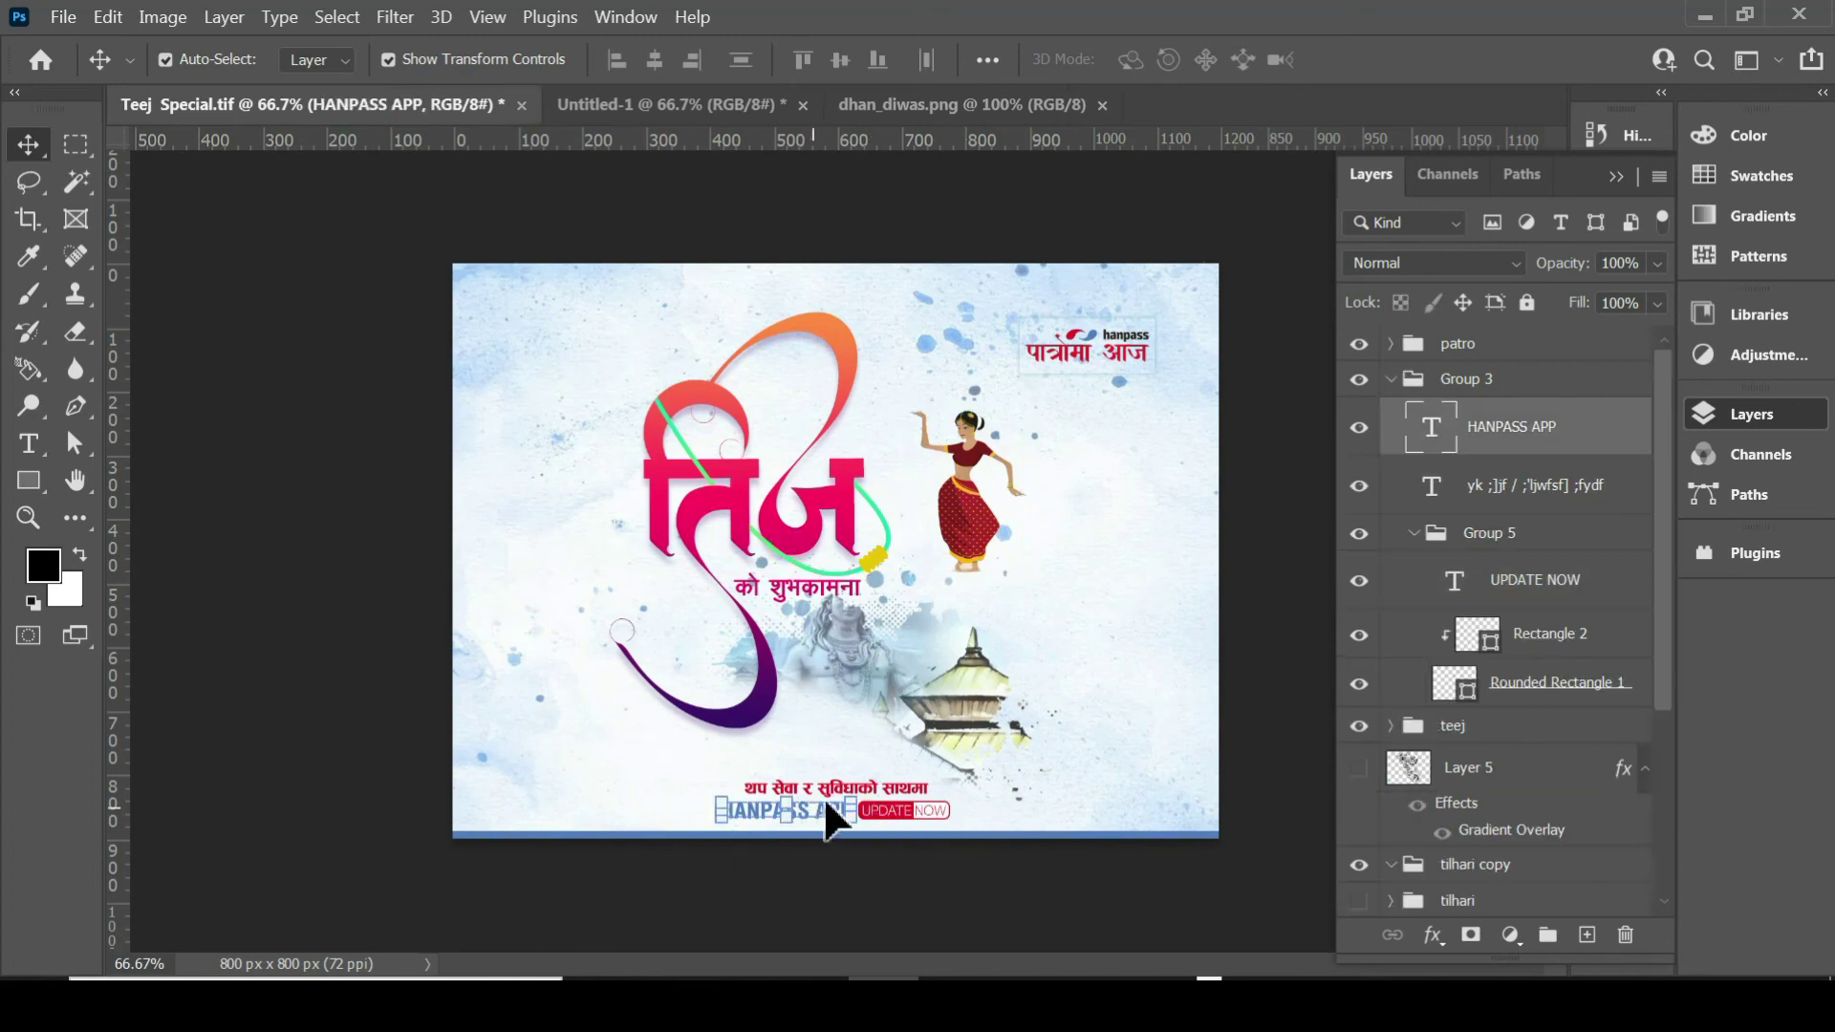
click(901, 792)
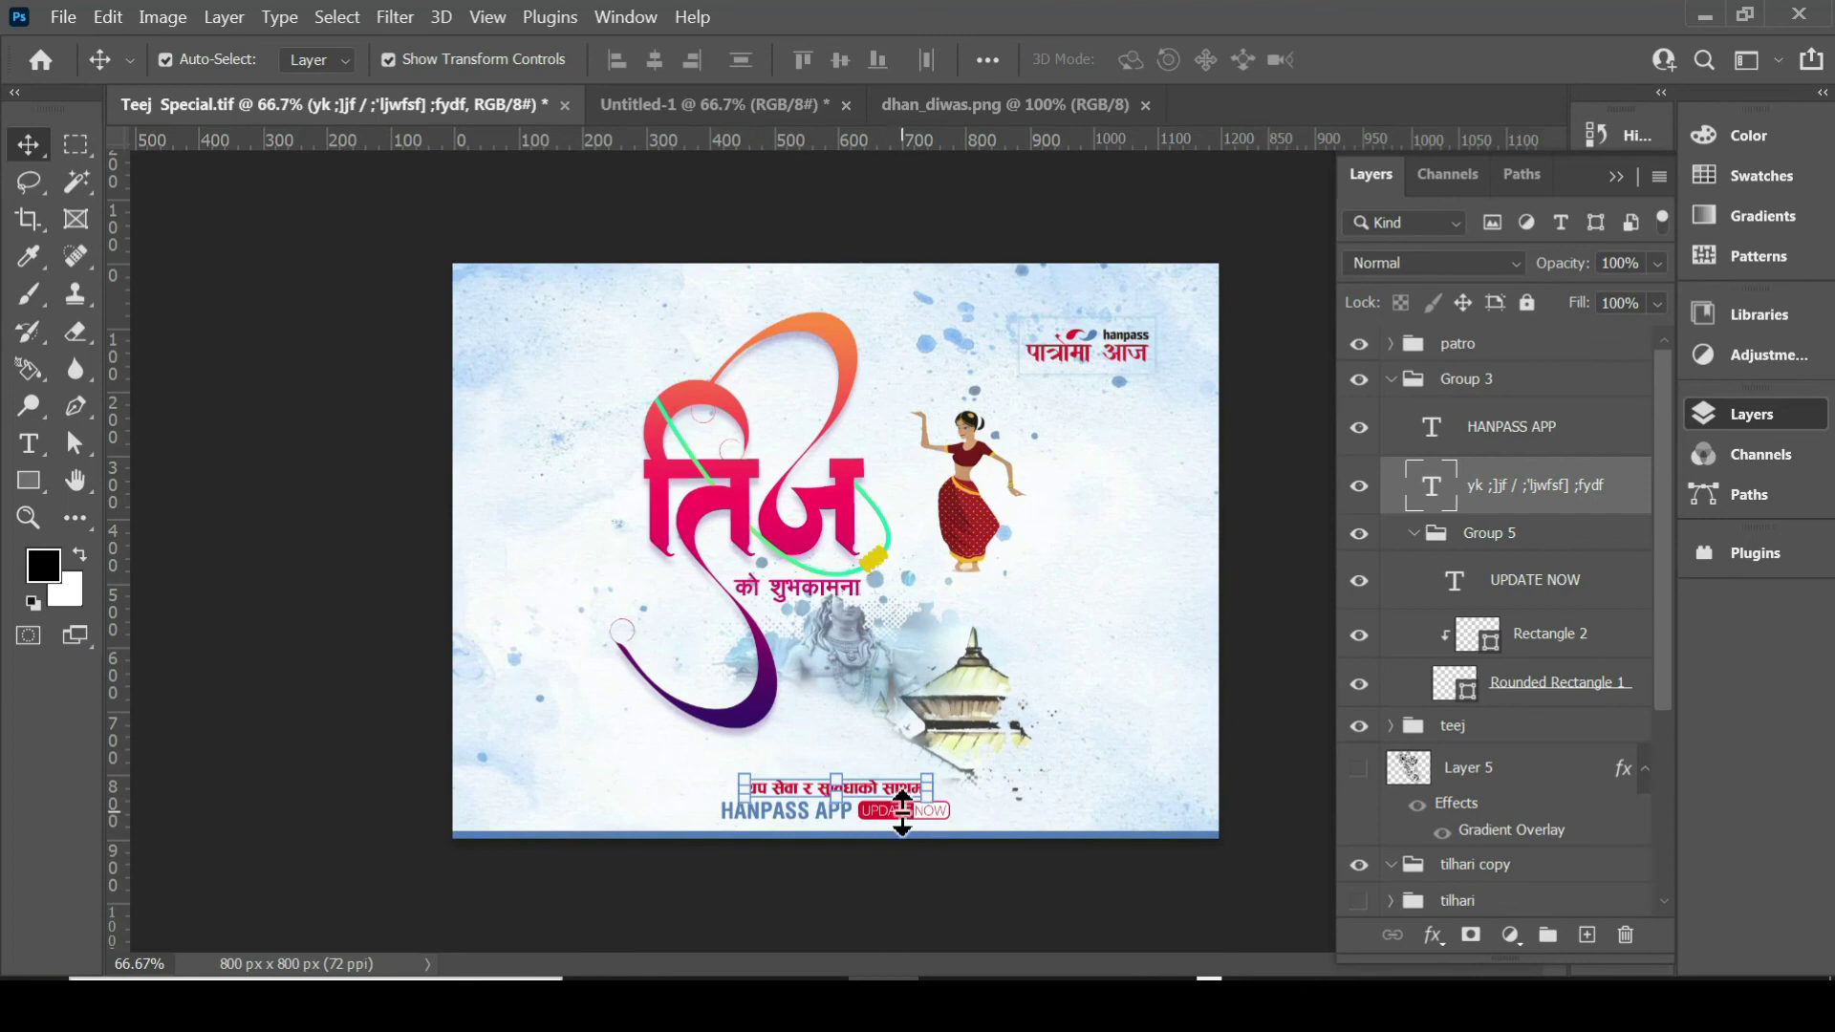
key(ctrl+plus)
scroll(898, 798, down, 3)
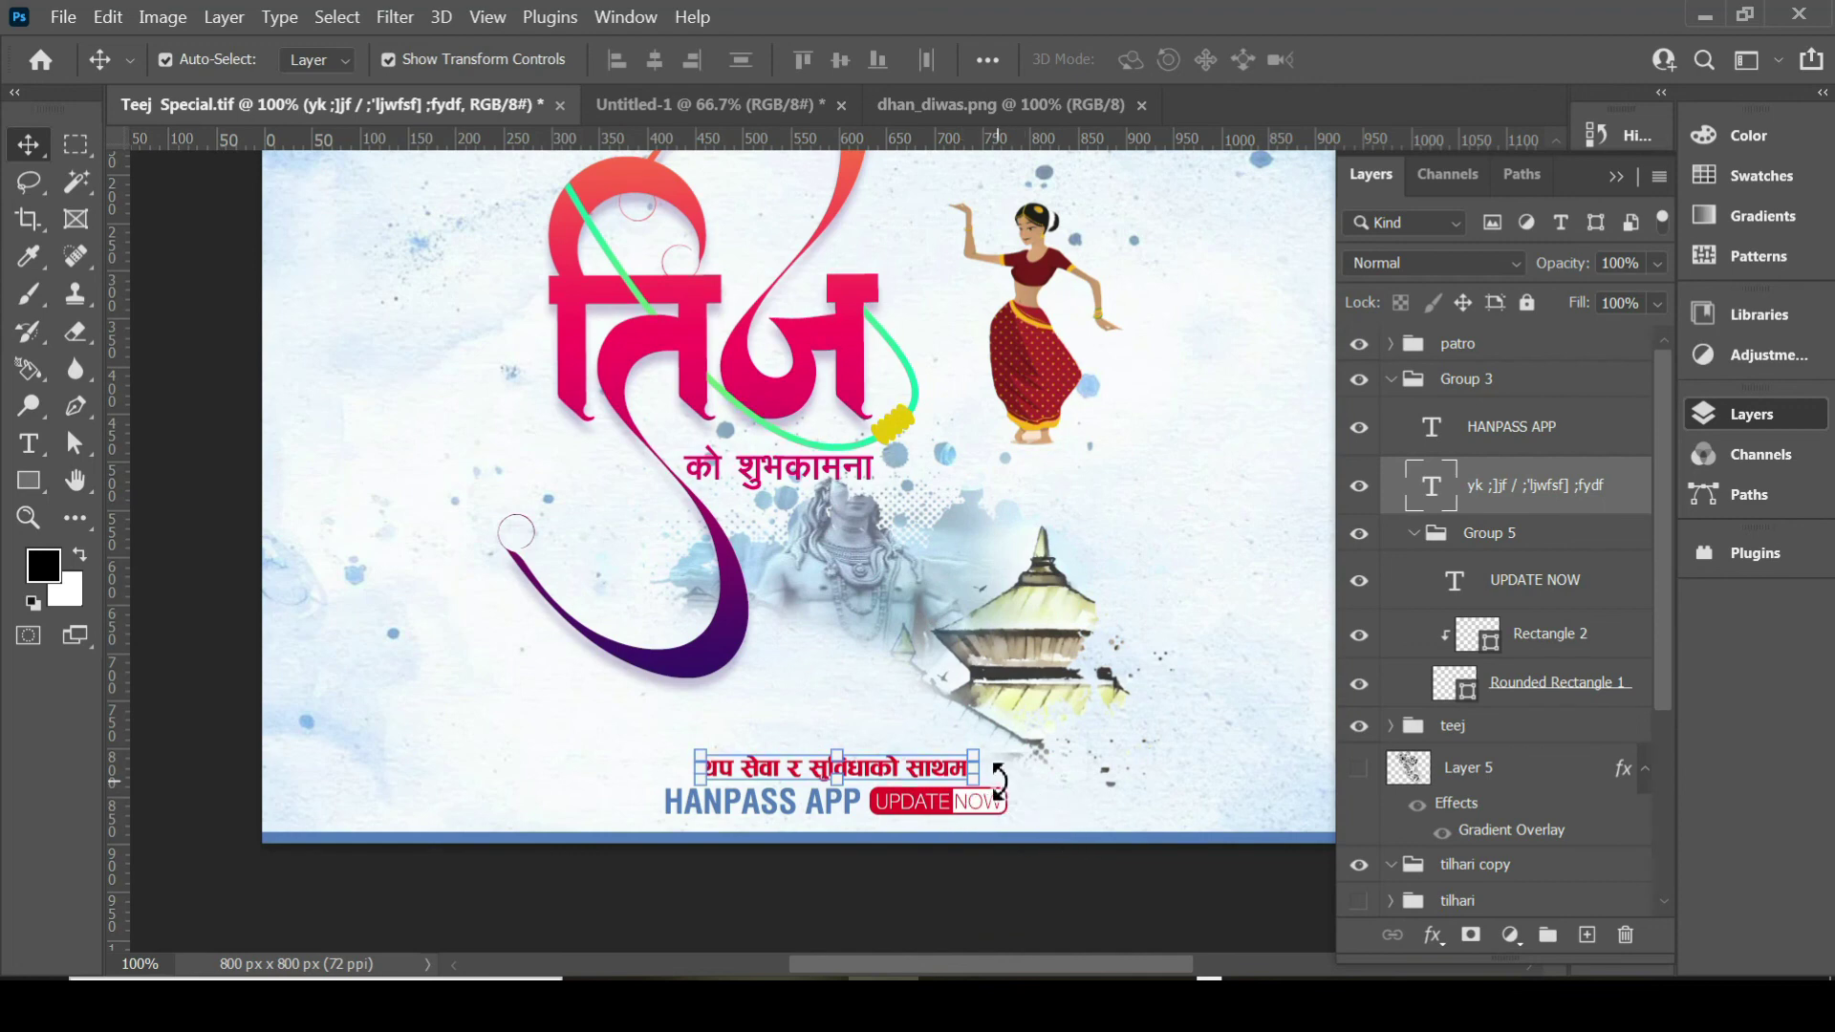
click(418, 59)
click(933, 817)
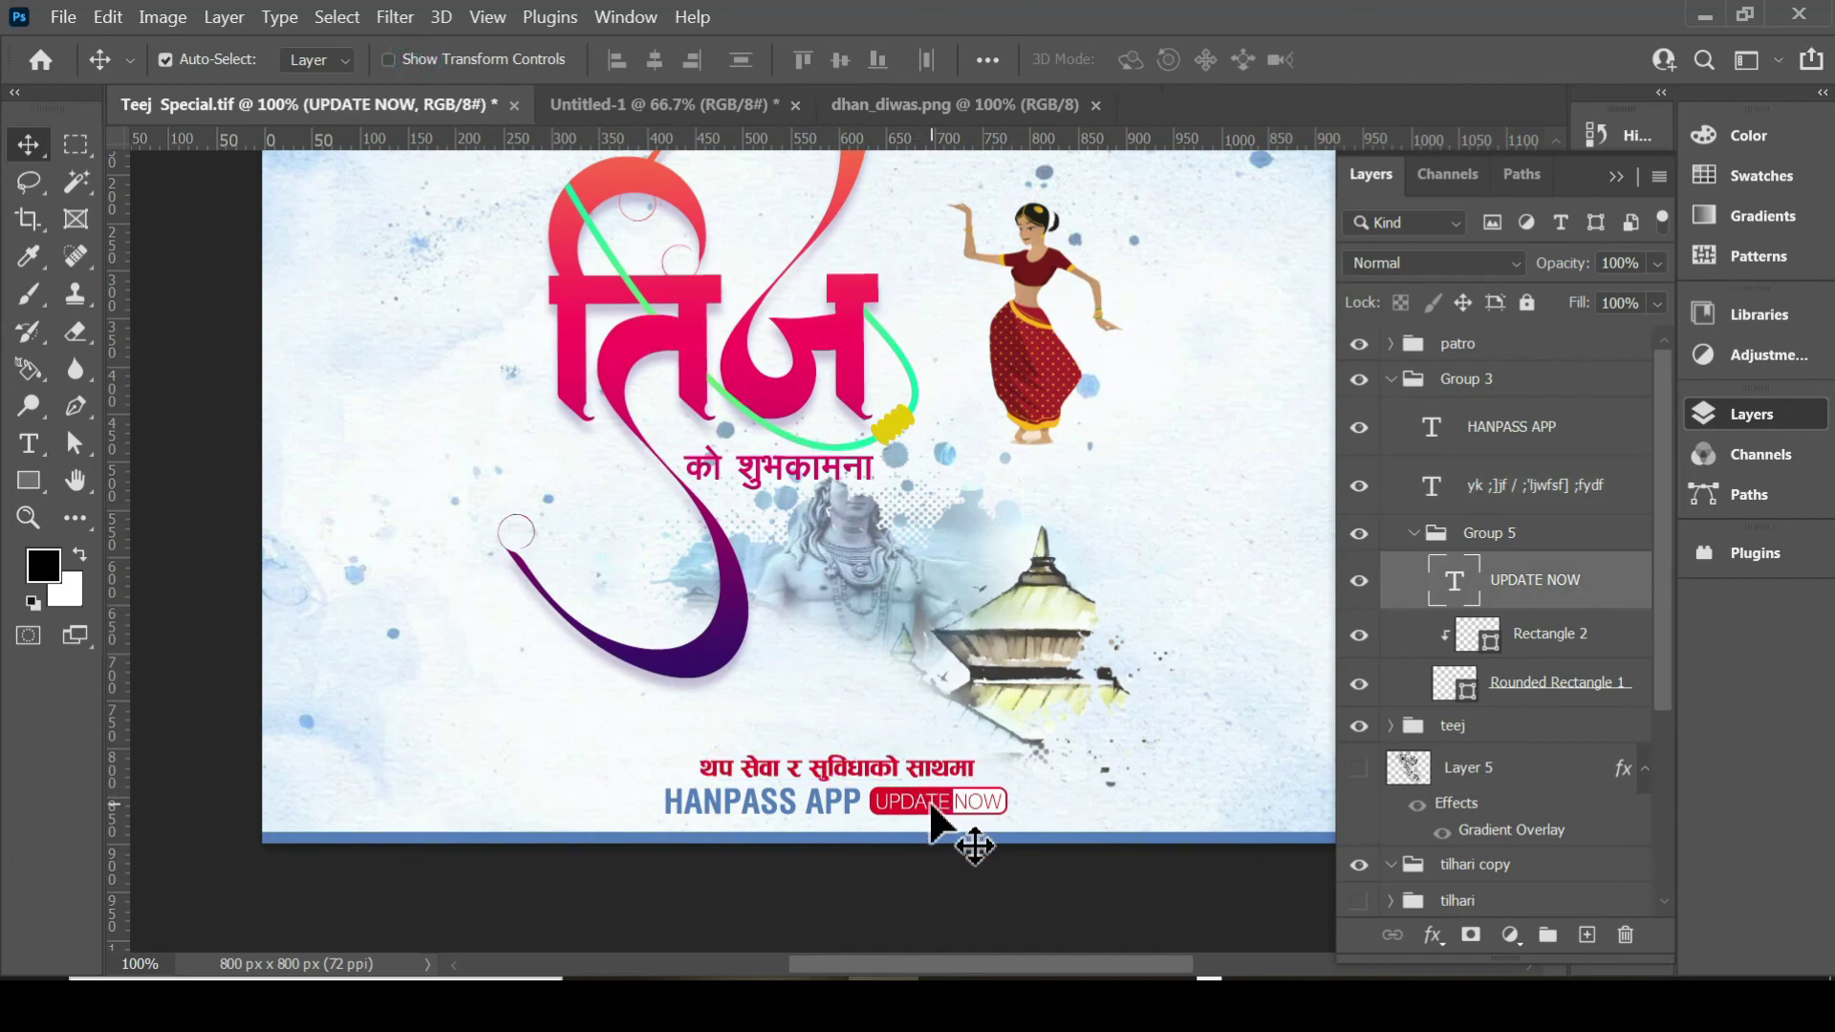
click(846, 808)
click(900, 779)
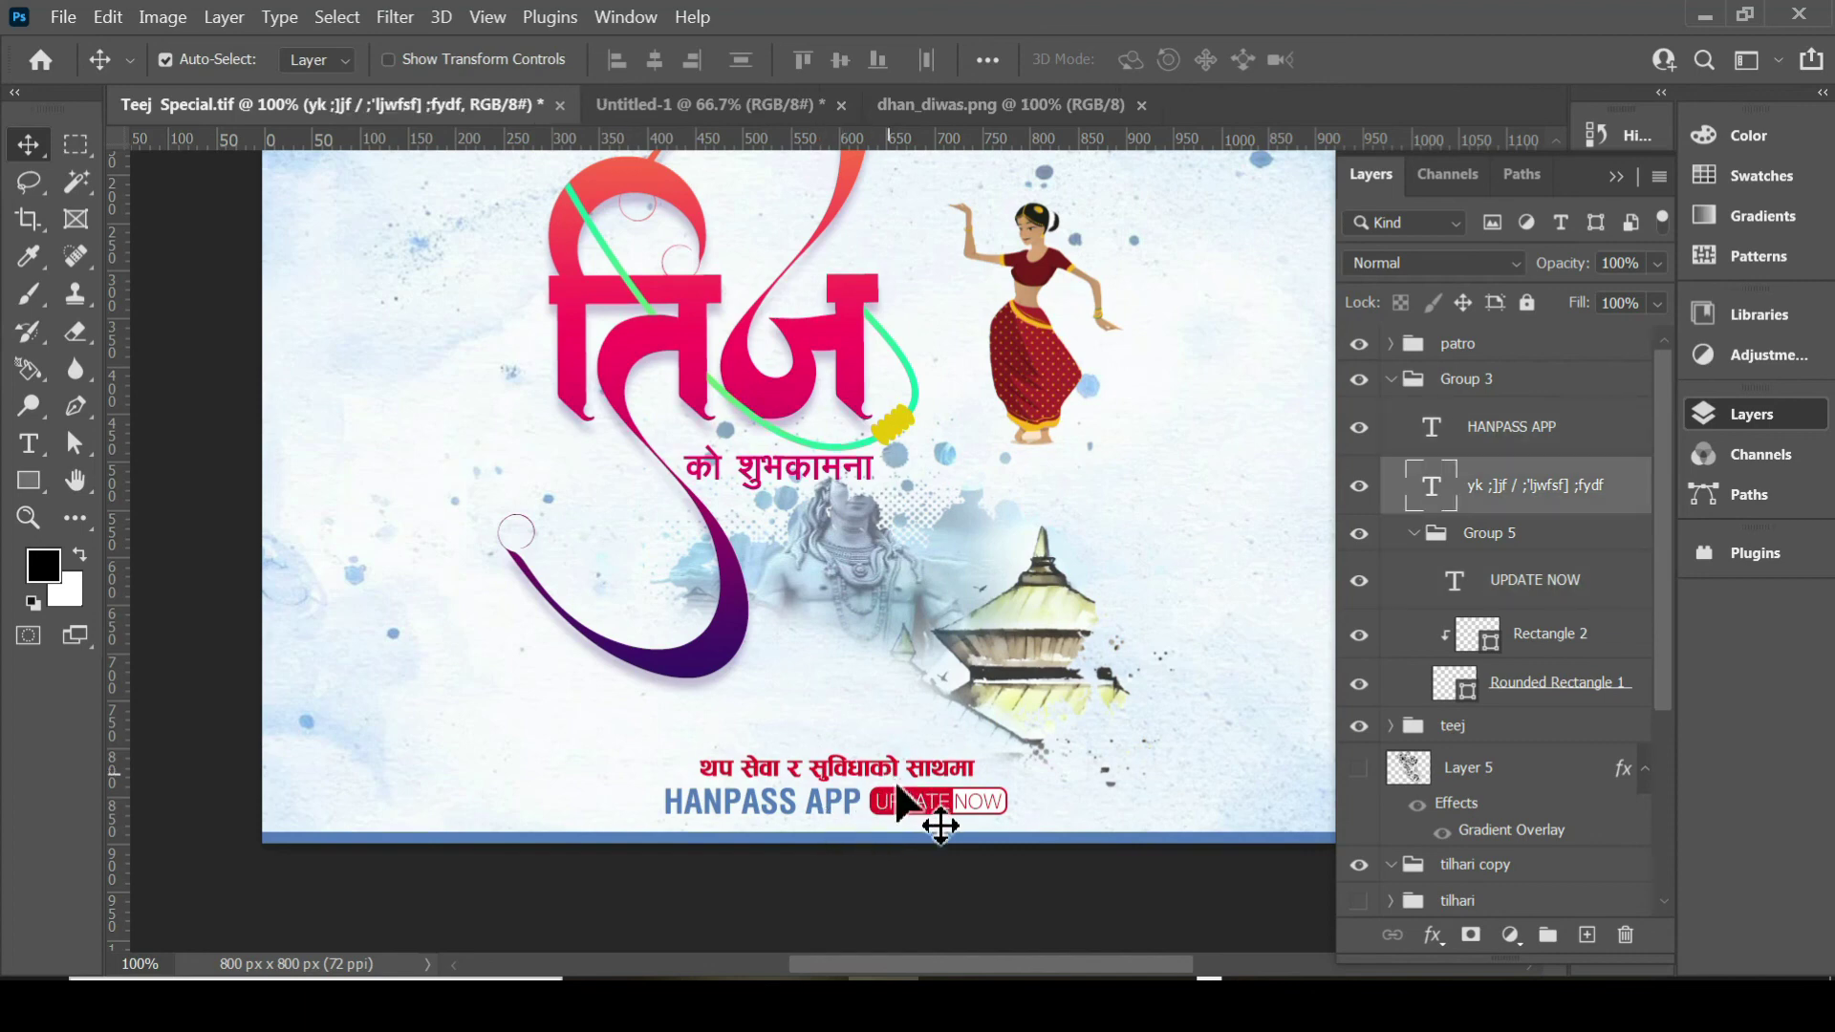
click(425, 60)
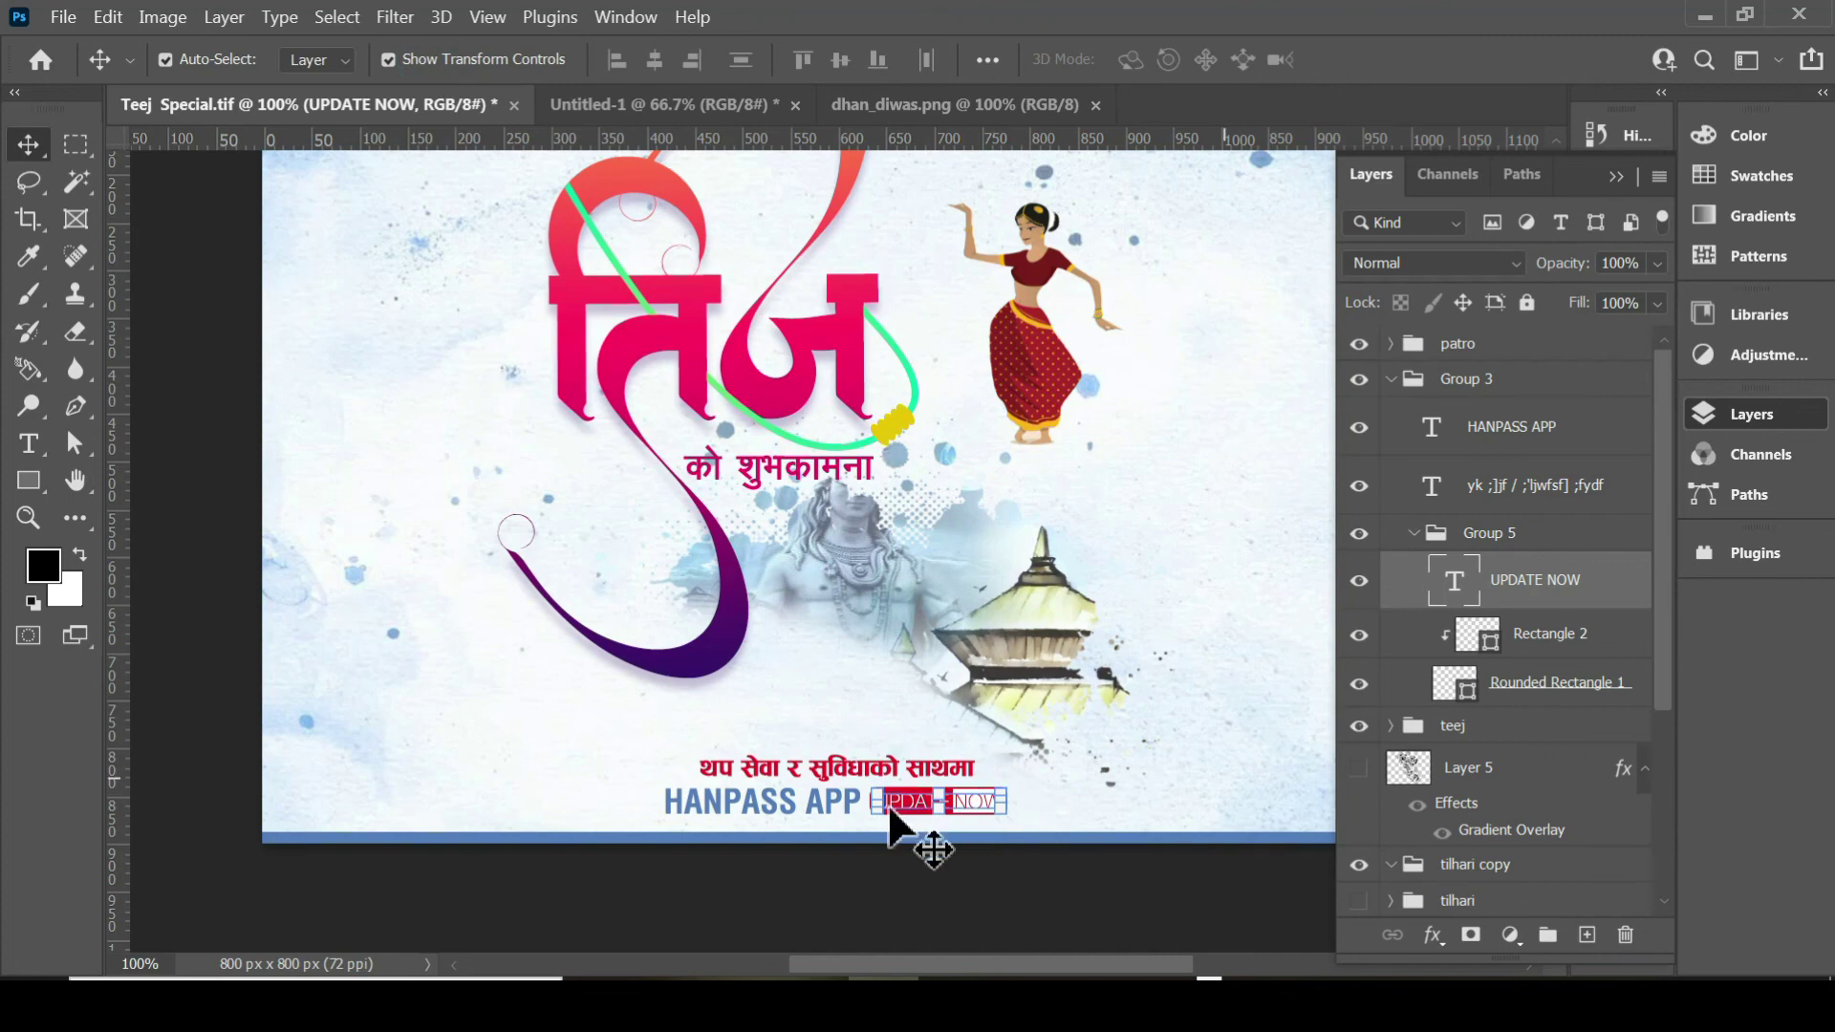
Select the HANPASS APP banner group (Group 3), collapse it and toggle its visibility.
click(1463, 379)
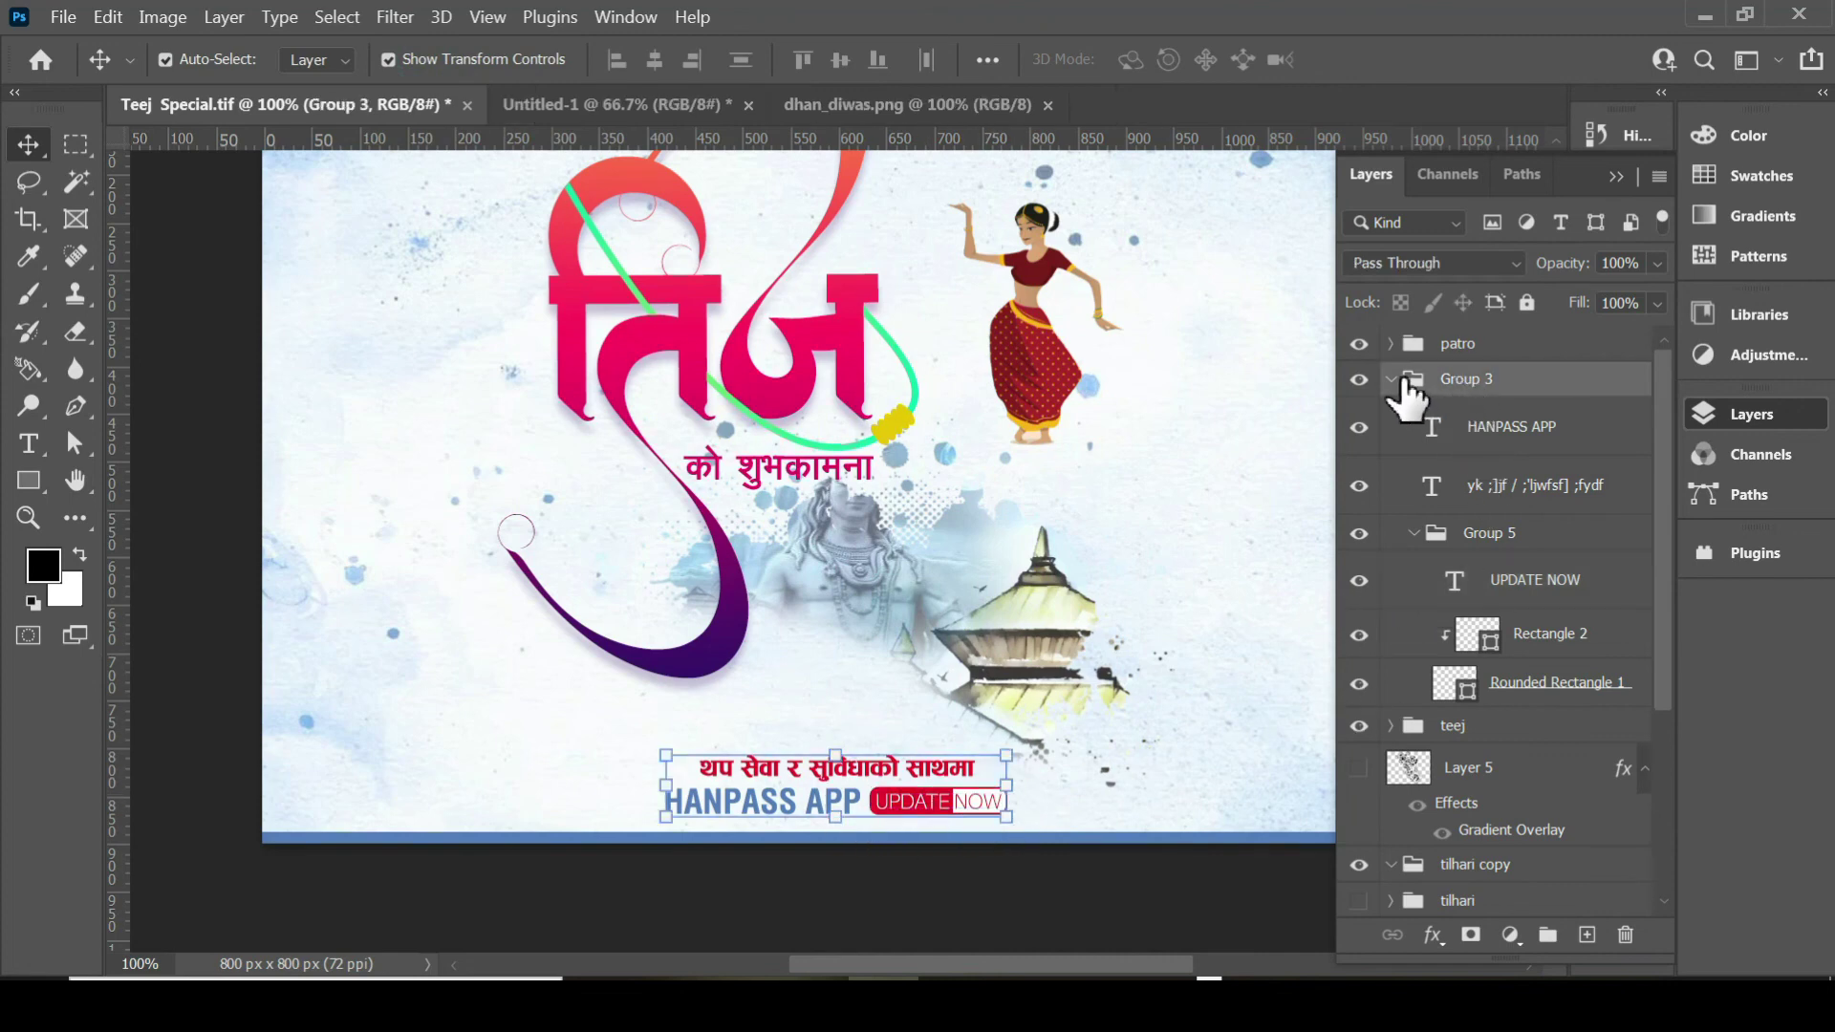
click(1392, 380)
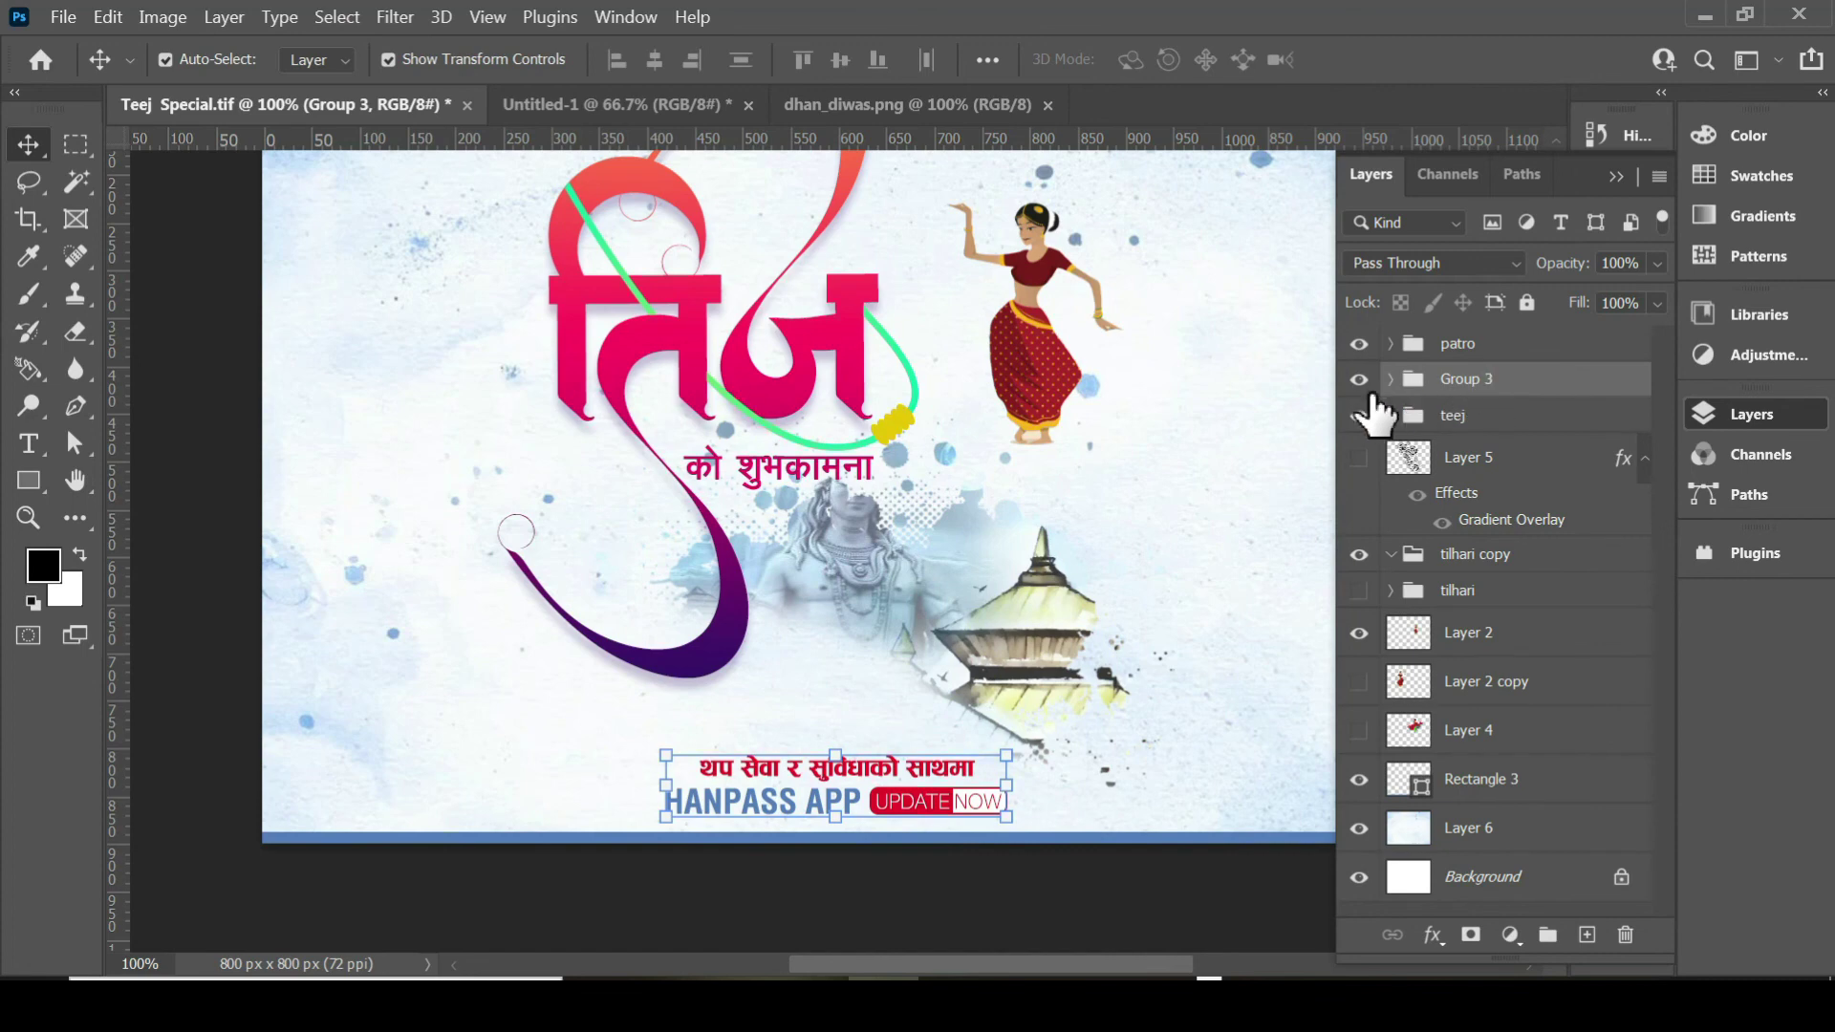
click(1359, 379)
click(1359, 379)
Undo an accidental UPDATE NOW move, then drag the banner group onto the dhan_diwas.png tab.
drag(941, 820, 1005, 792)
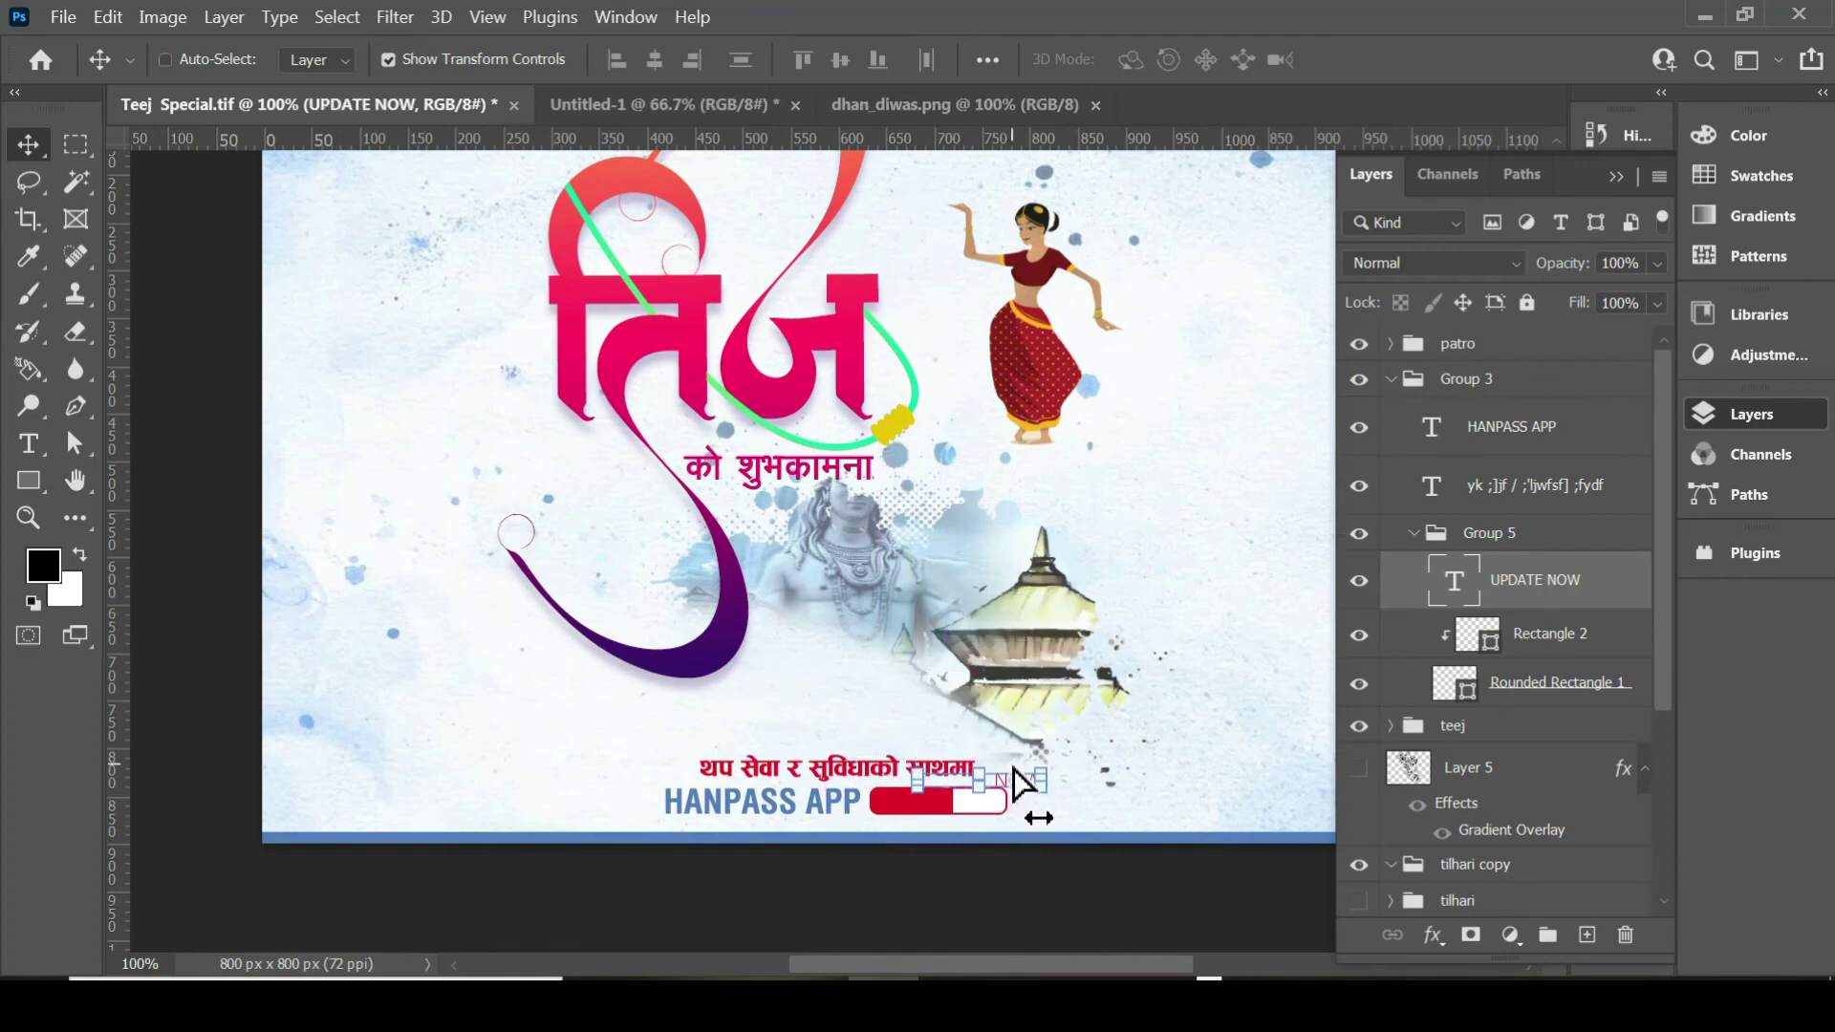
key(ctrl+z)
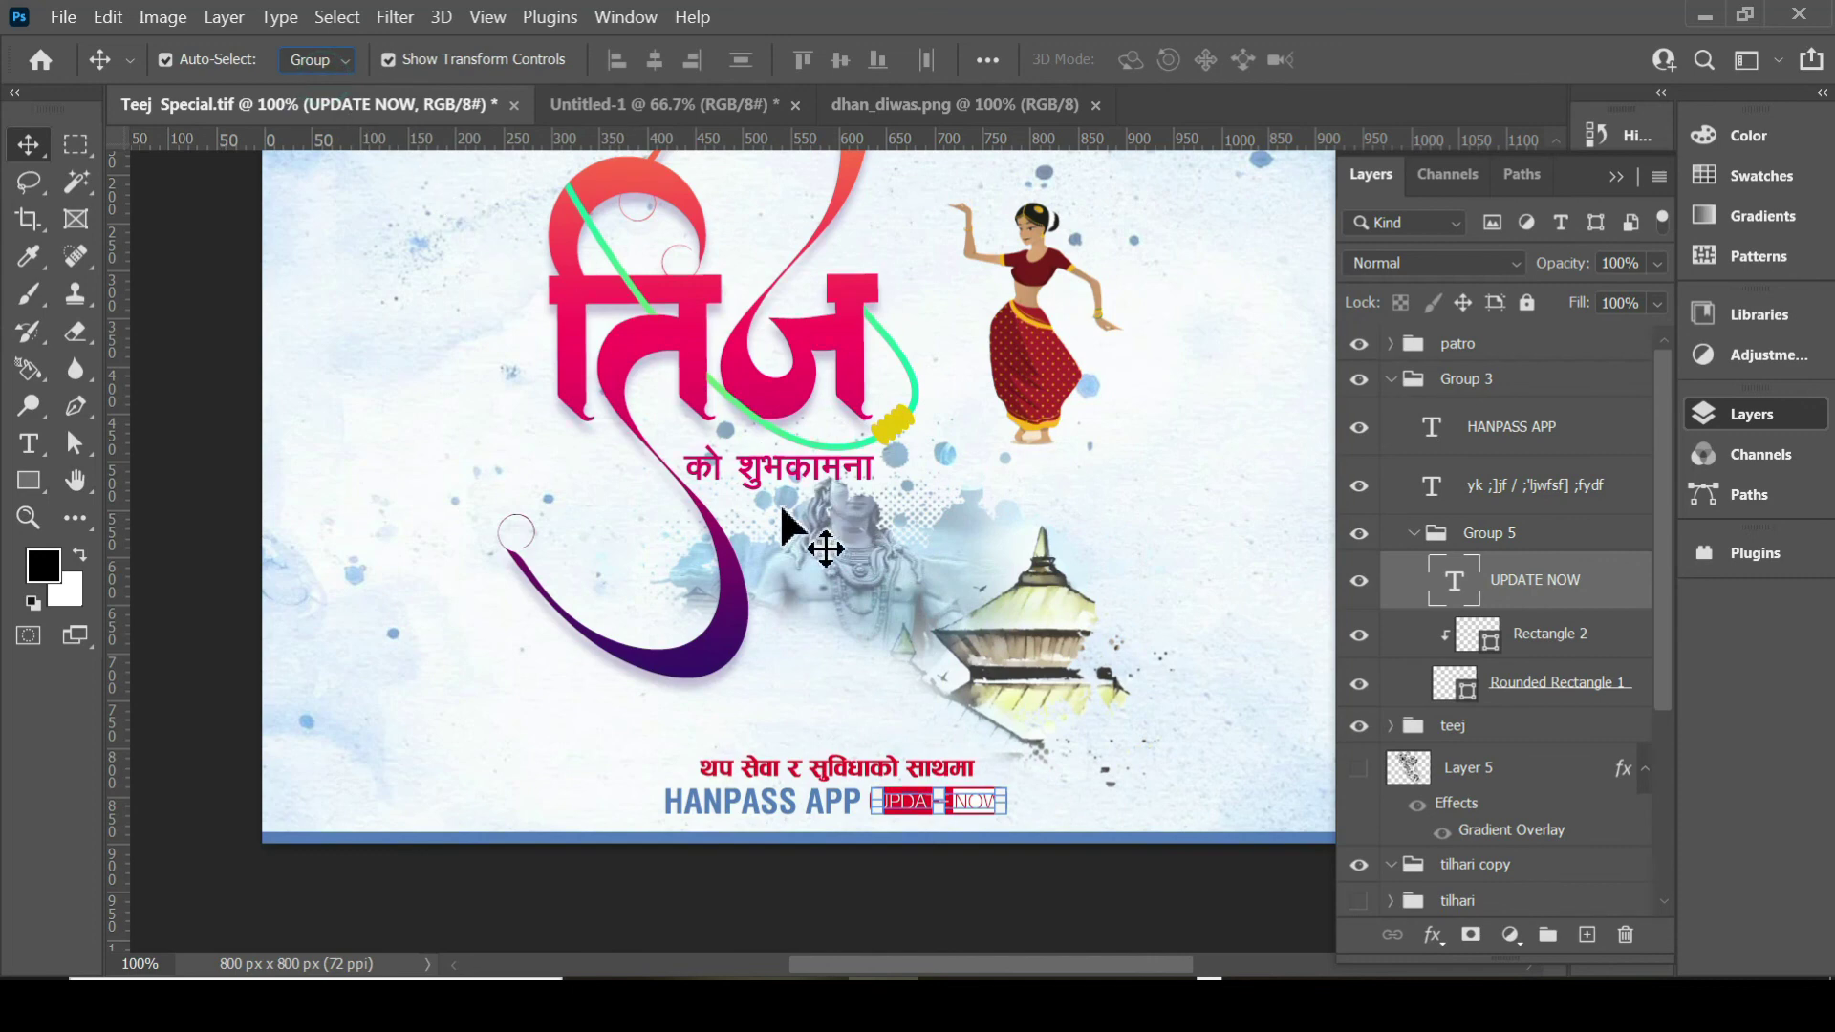
click(824, 810)
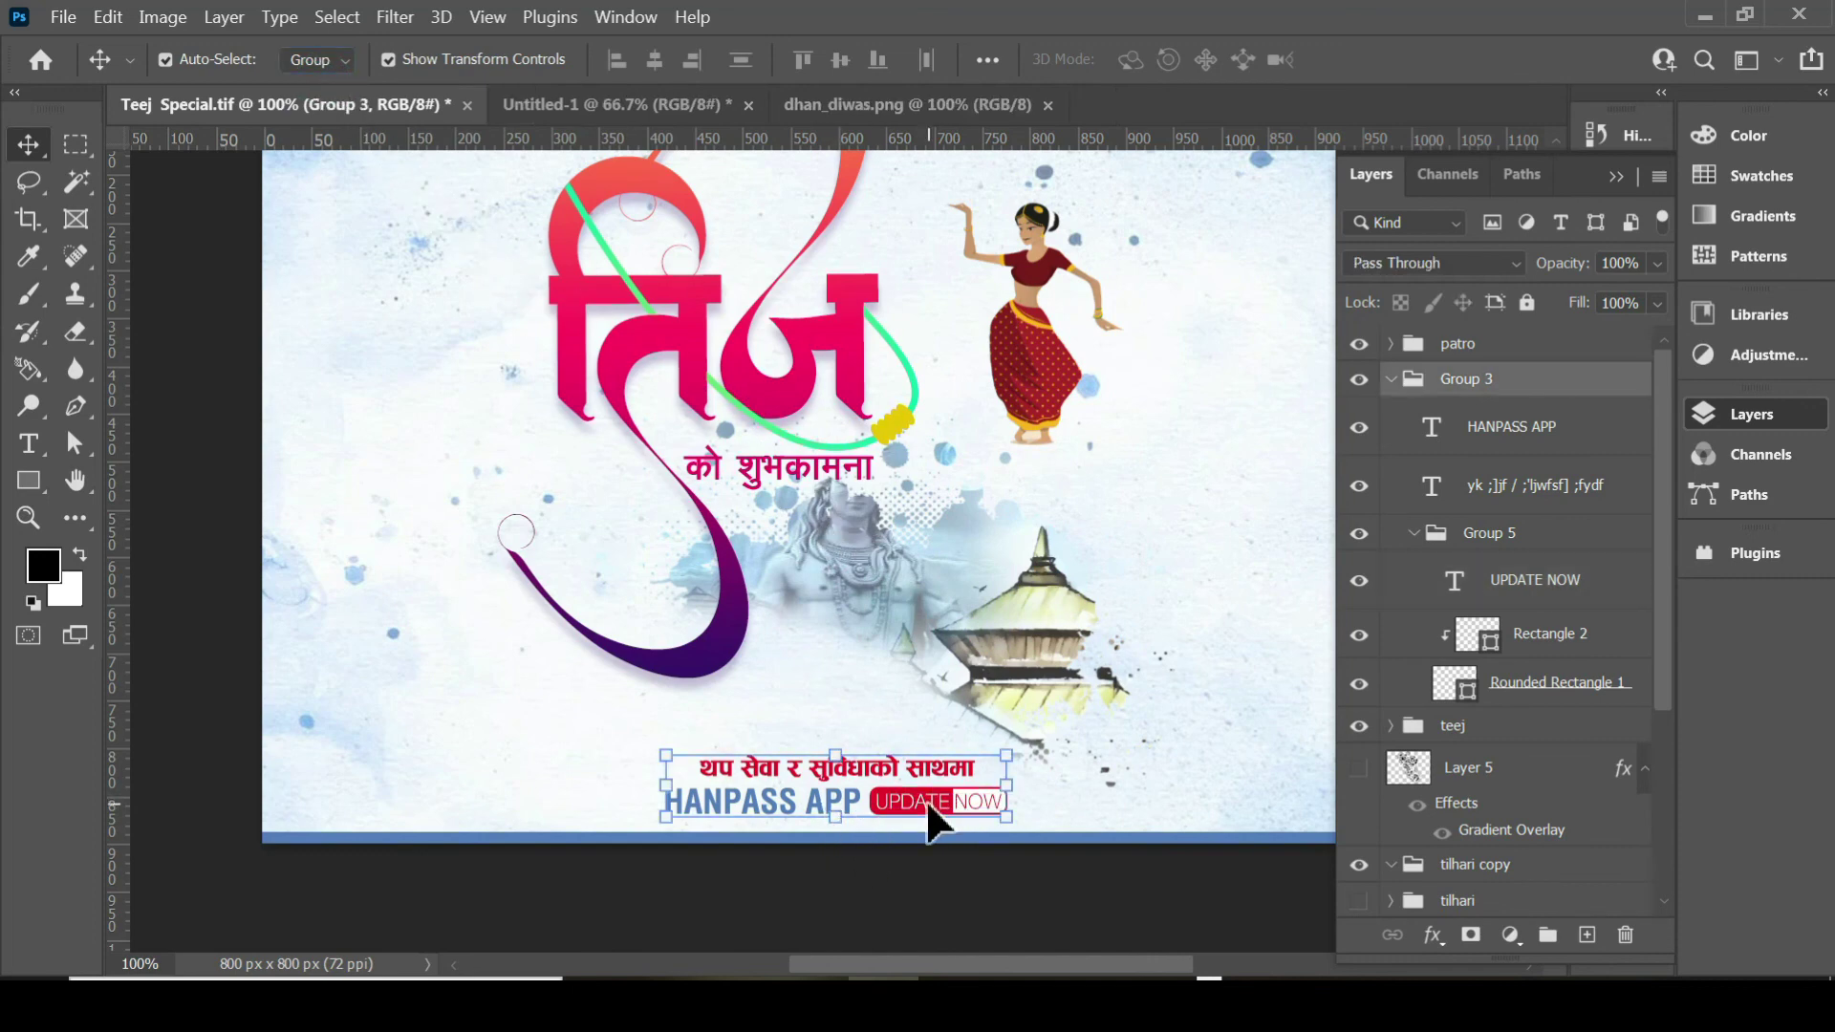
drag(932, 821, 882, 106)
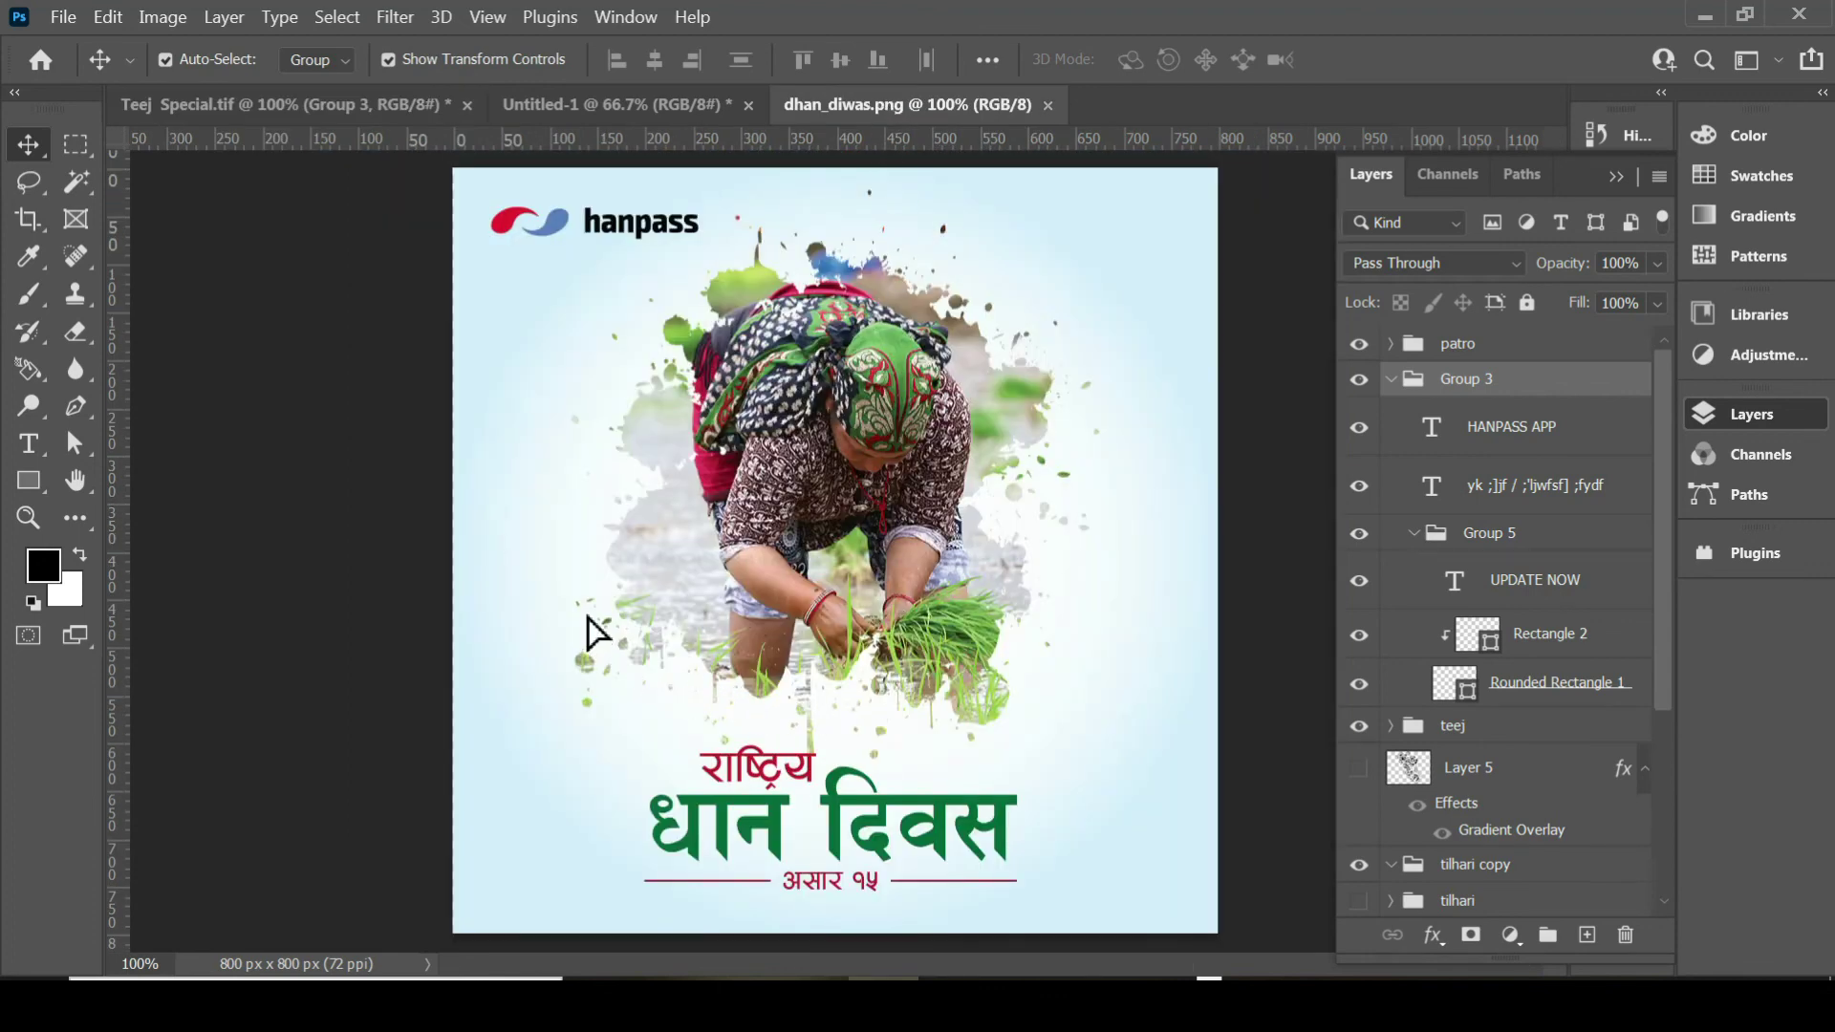
Scale the HANPASS APP banner to about 65% at the poster's top right, then return to Teej Special.
drag(595, 633, 1099, 765)
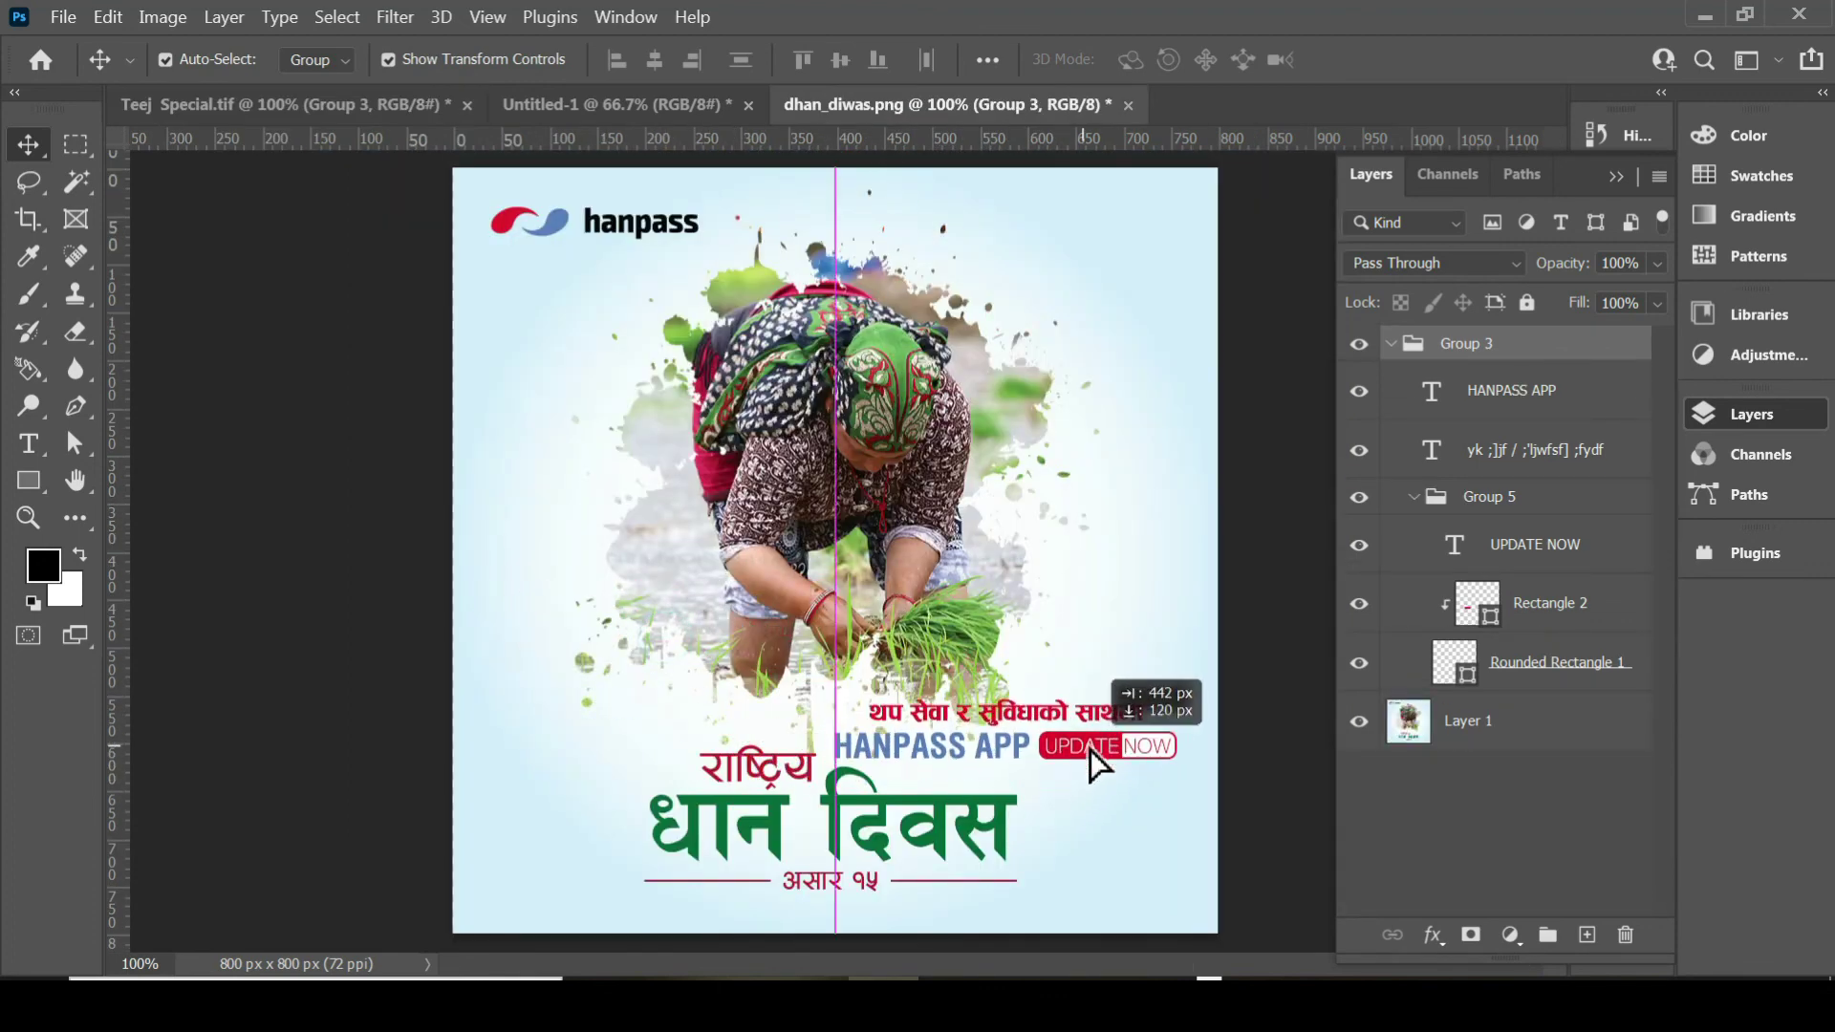
mouse_move(1178, 701)
mouse_down()
mouse_move(1059, 721)
mouse_move(1144, 222)
mouse_up()
key(Return)
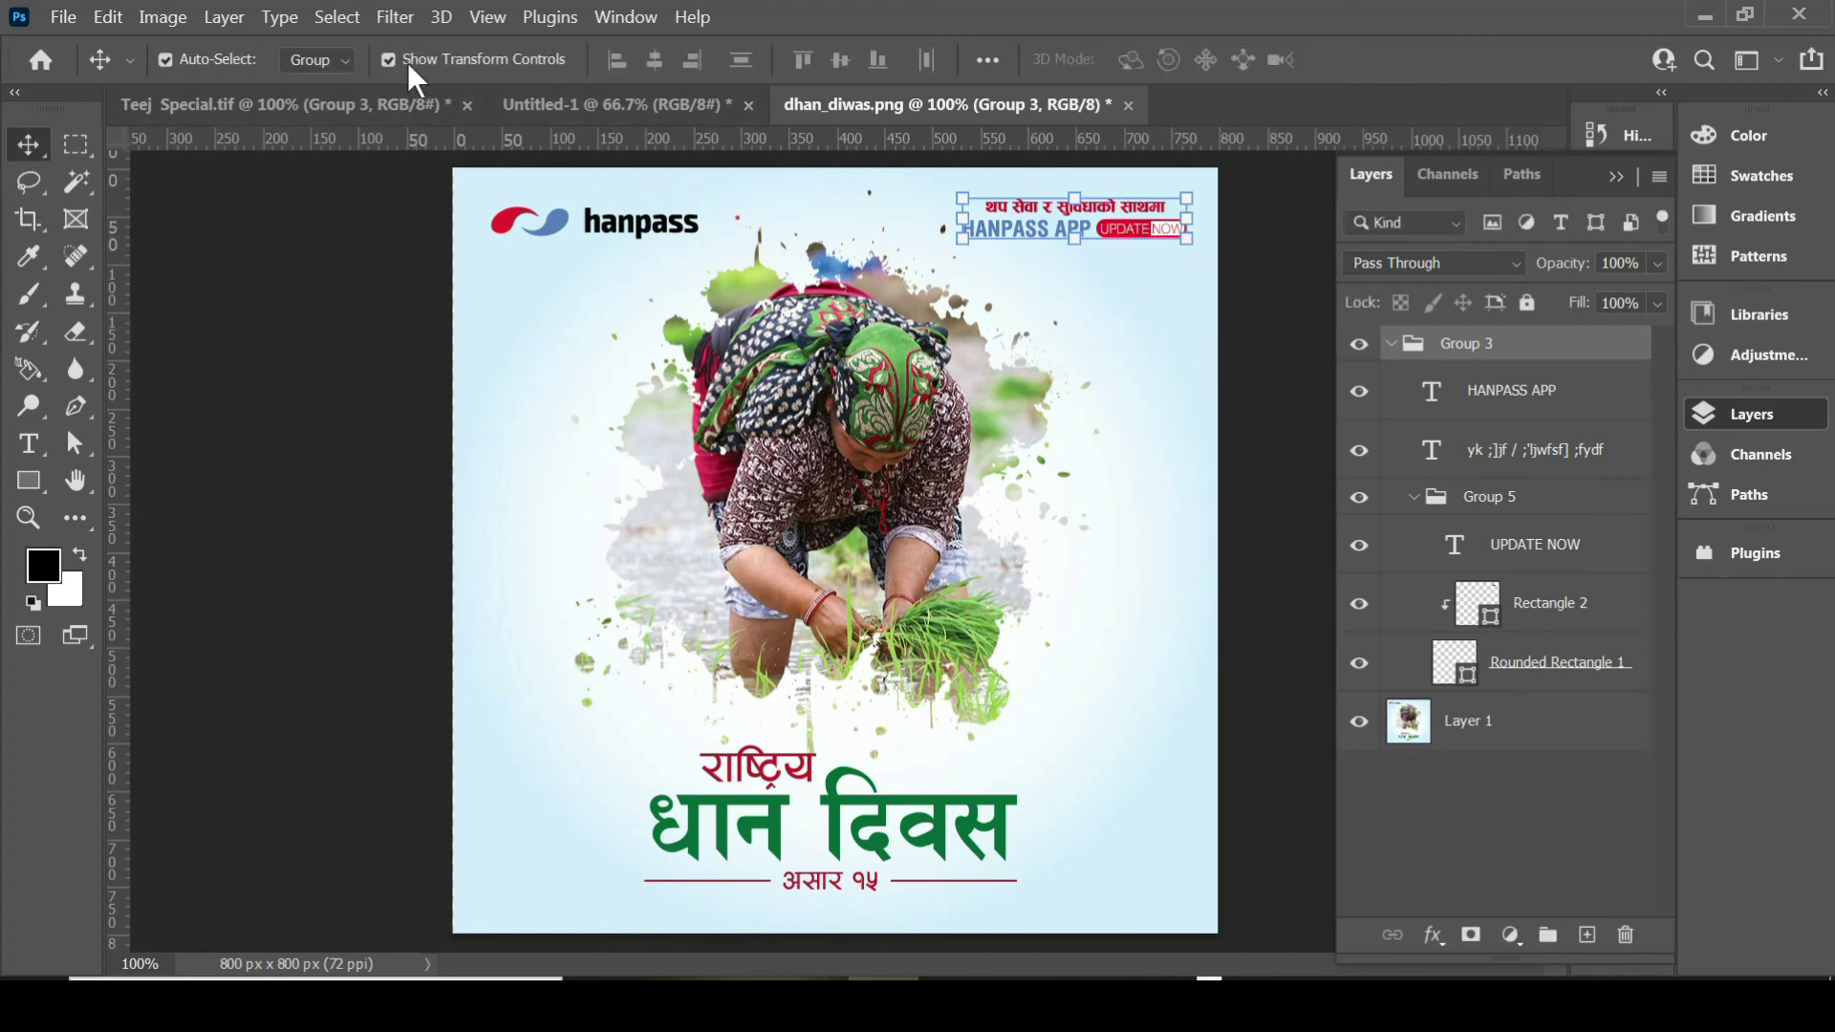
click(1258, 492)
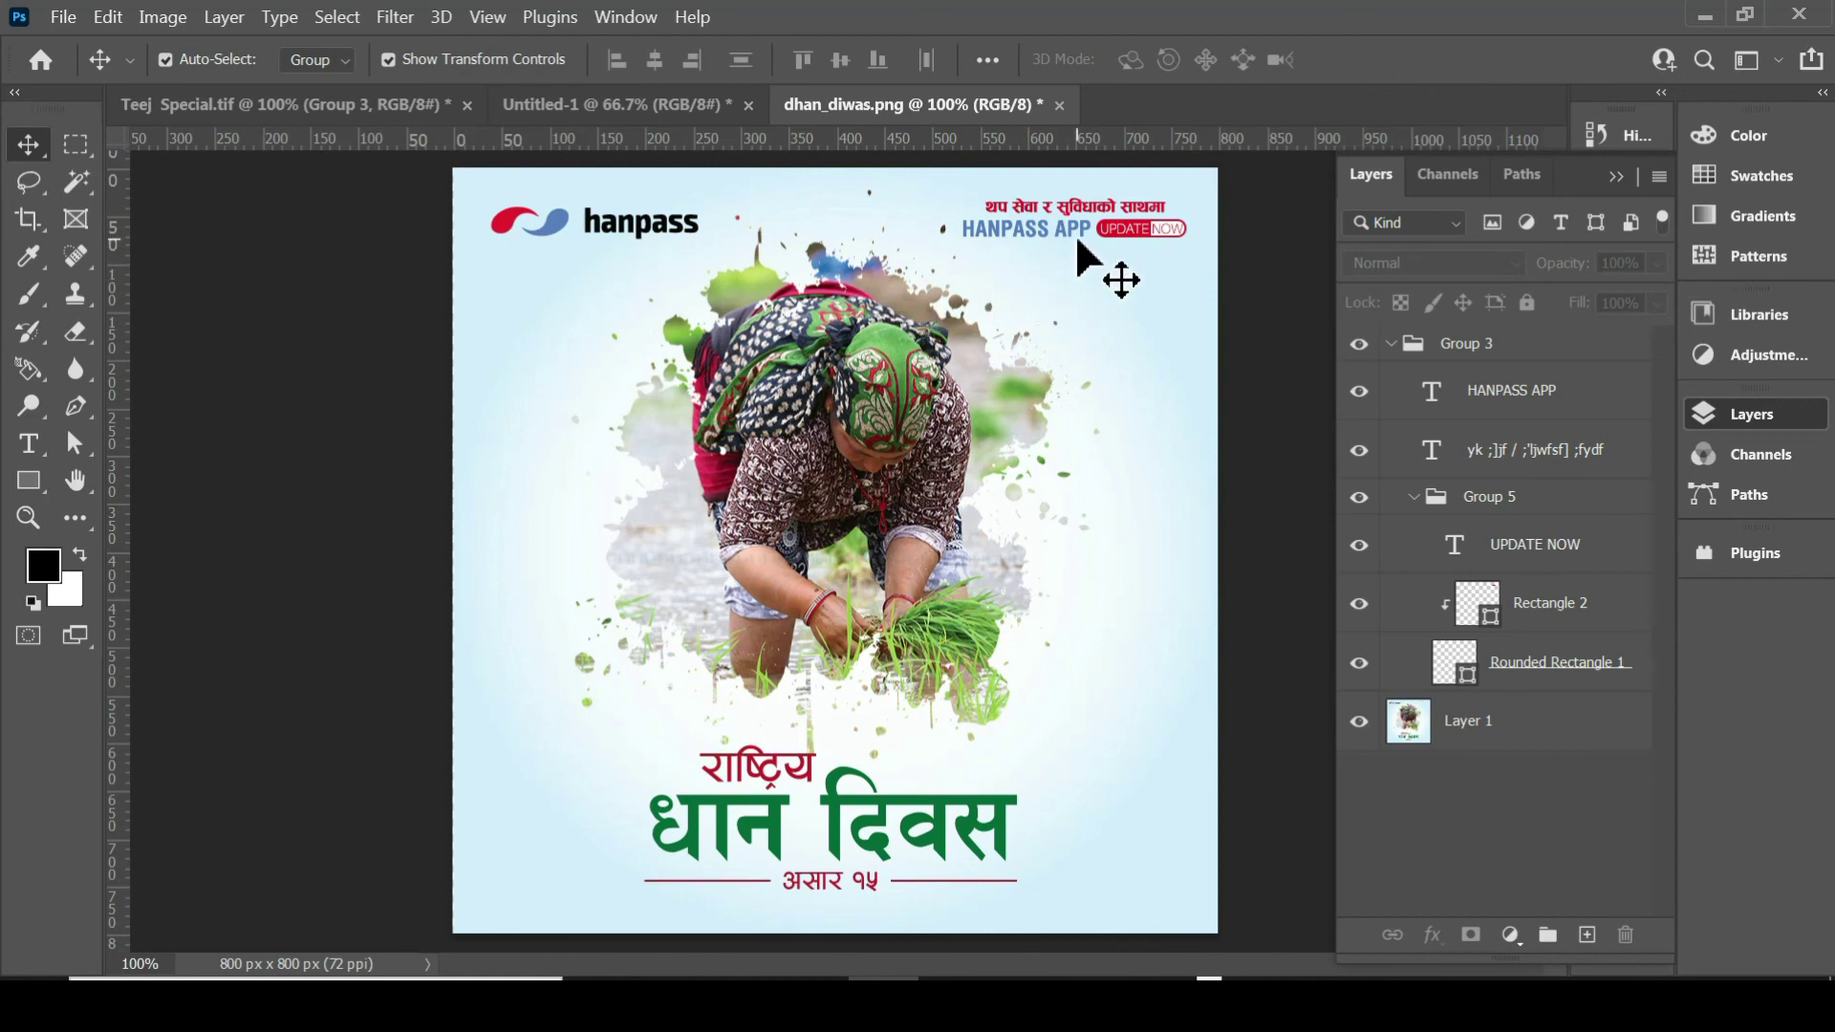
click(384, 105)
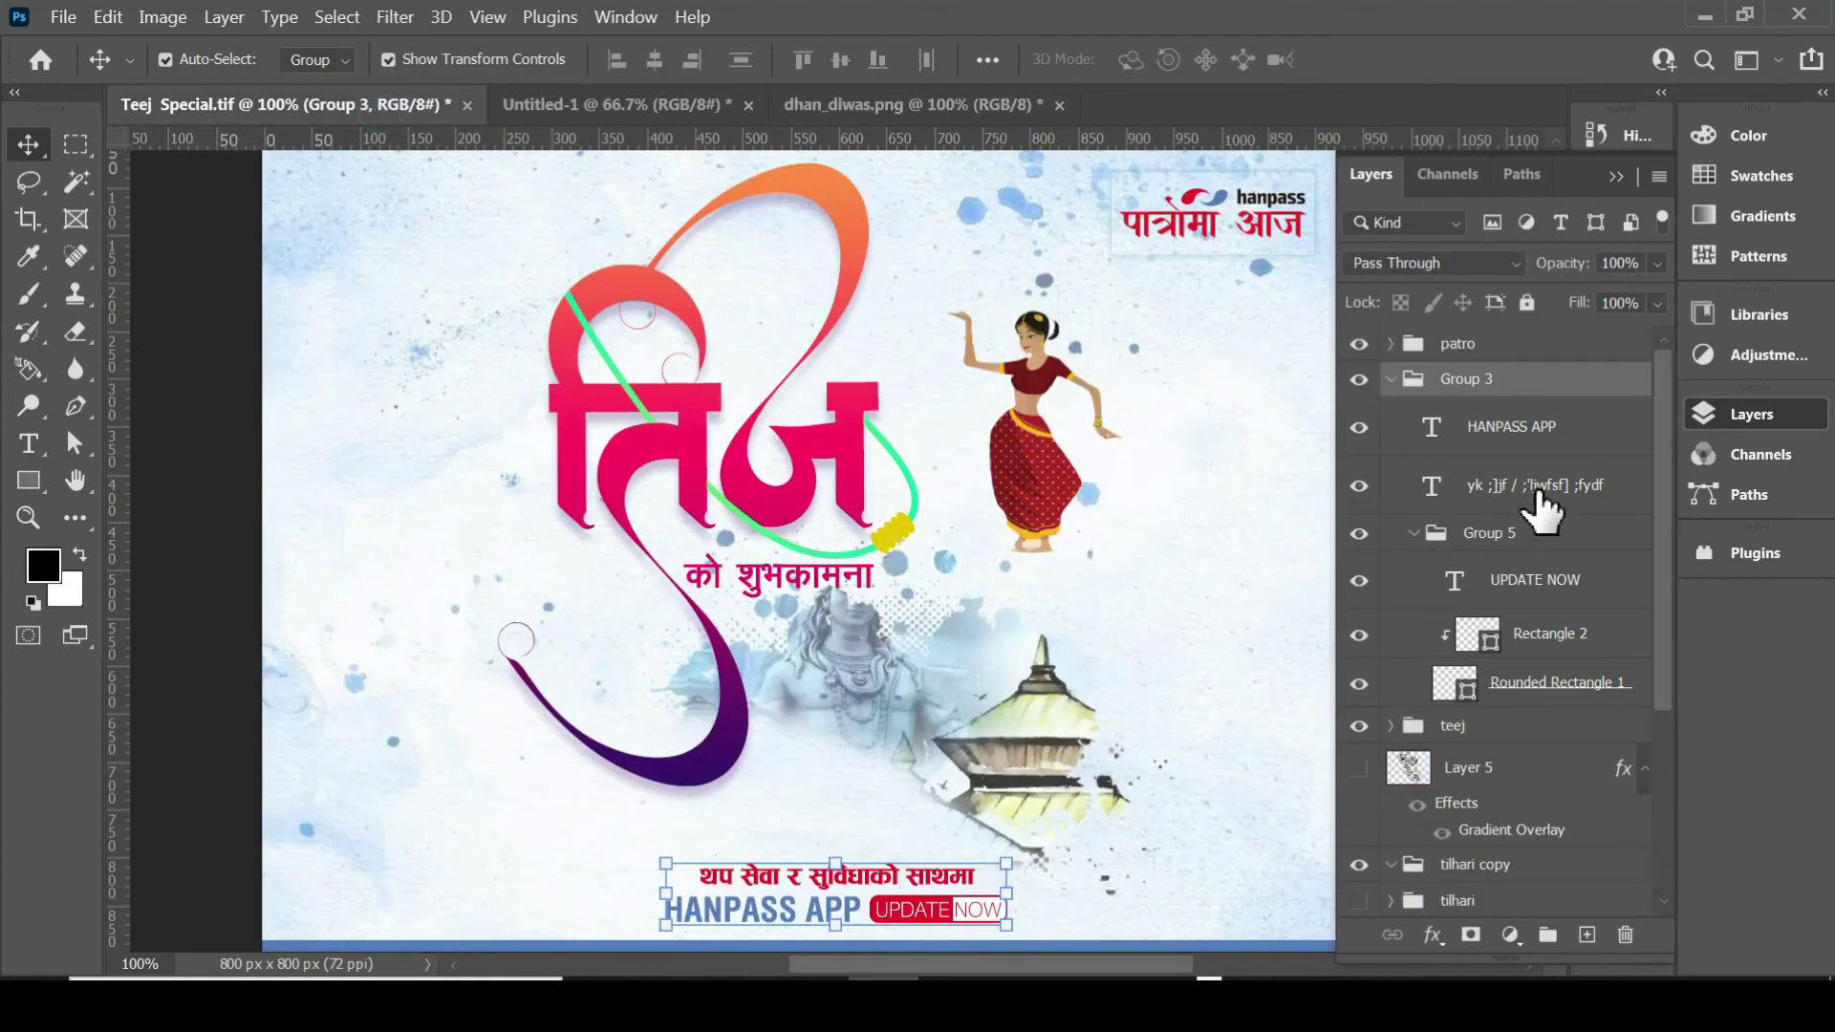
Select Layer 2 copy and toggle its visibility to compare the poster with the large dancer.
click(1022, 478)
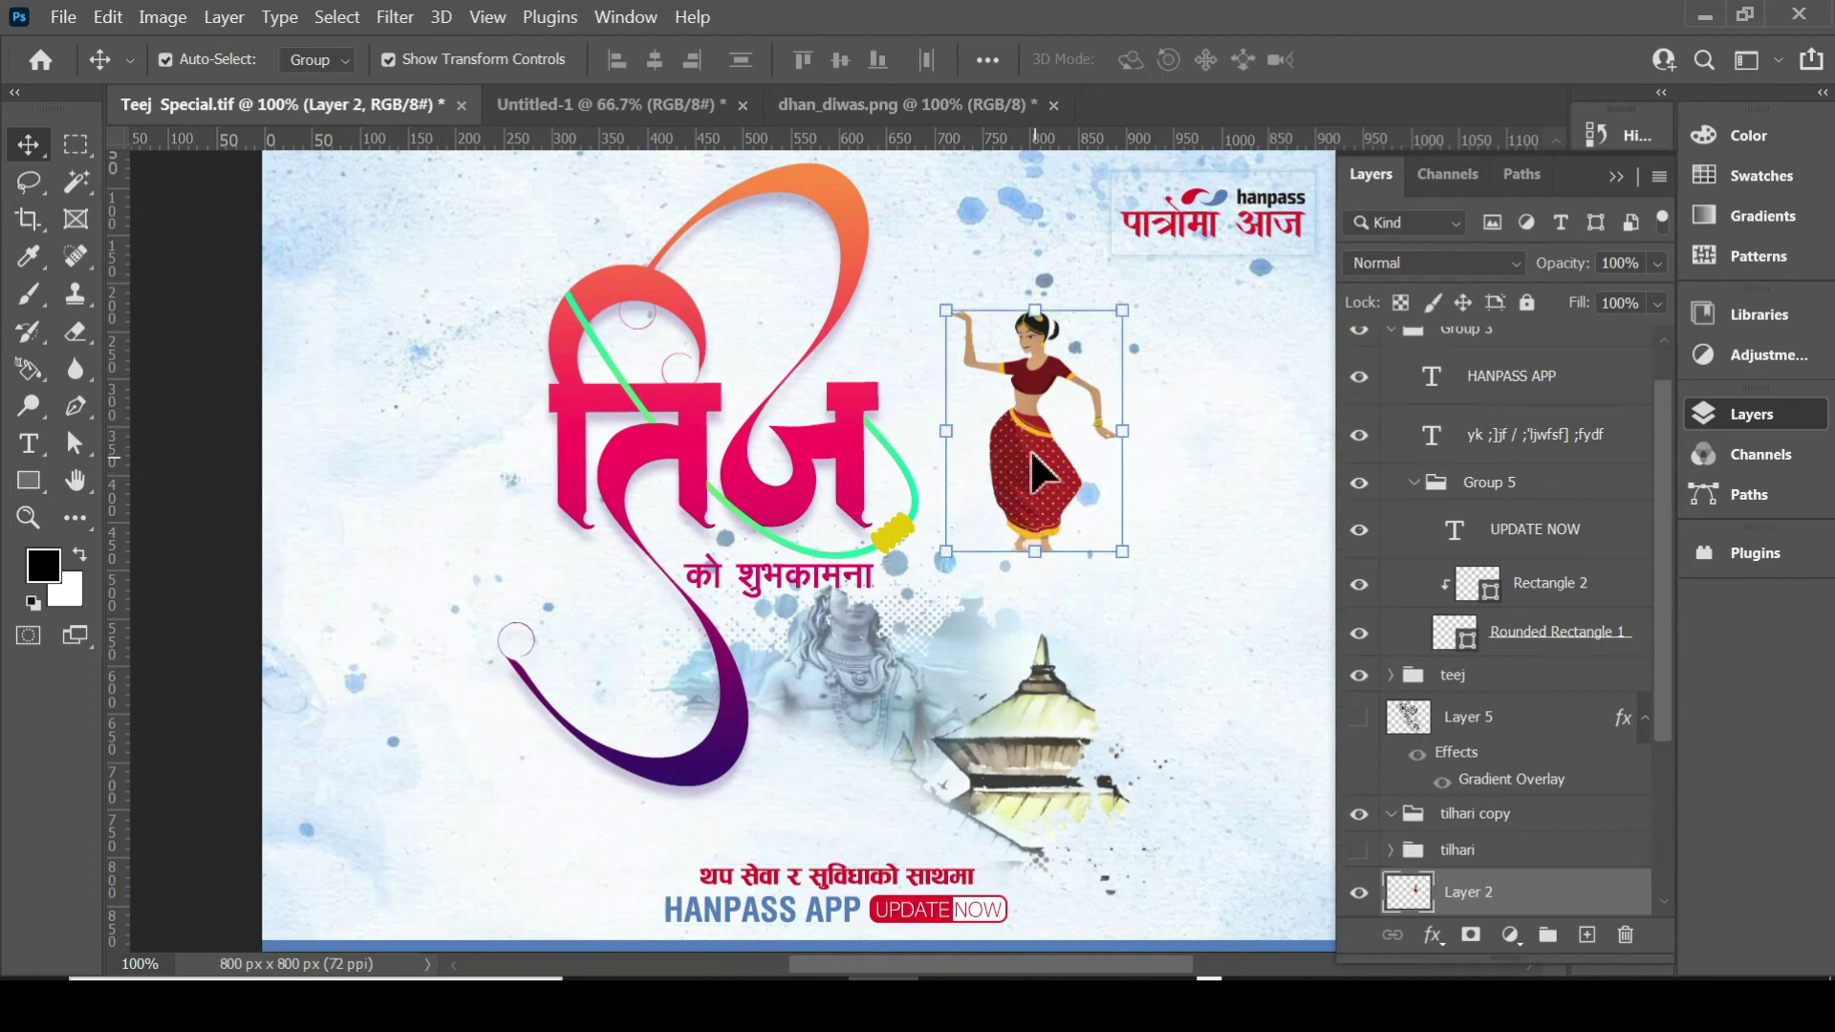
drag(1663, 530, 1671, 732)
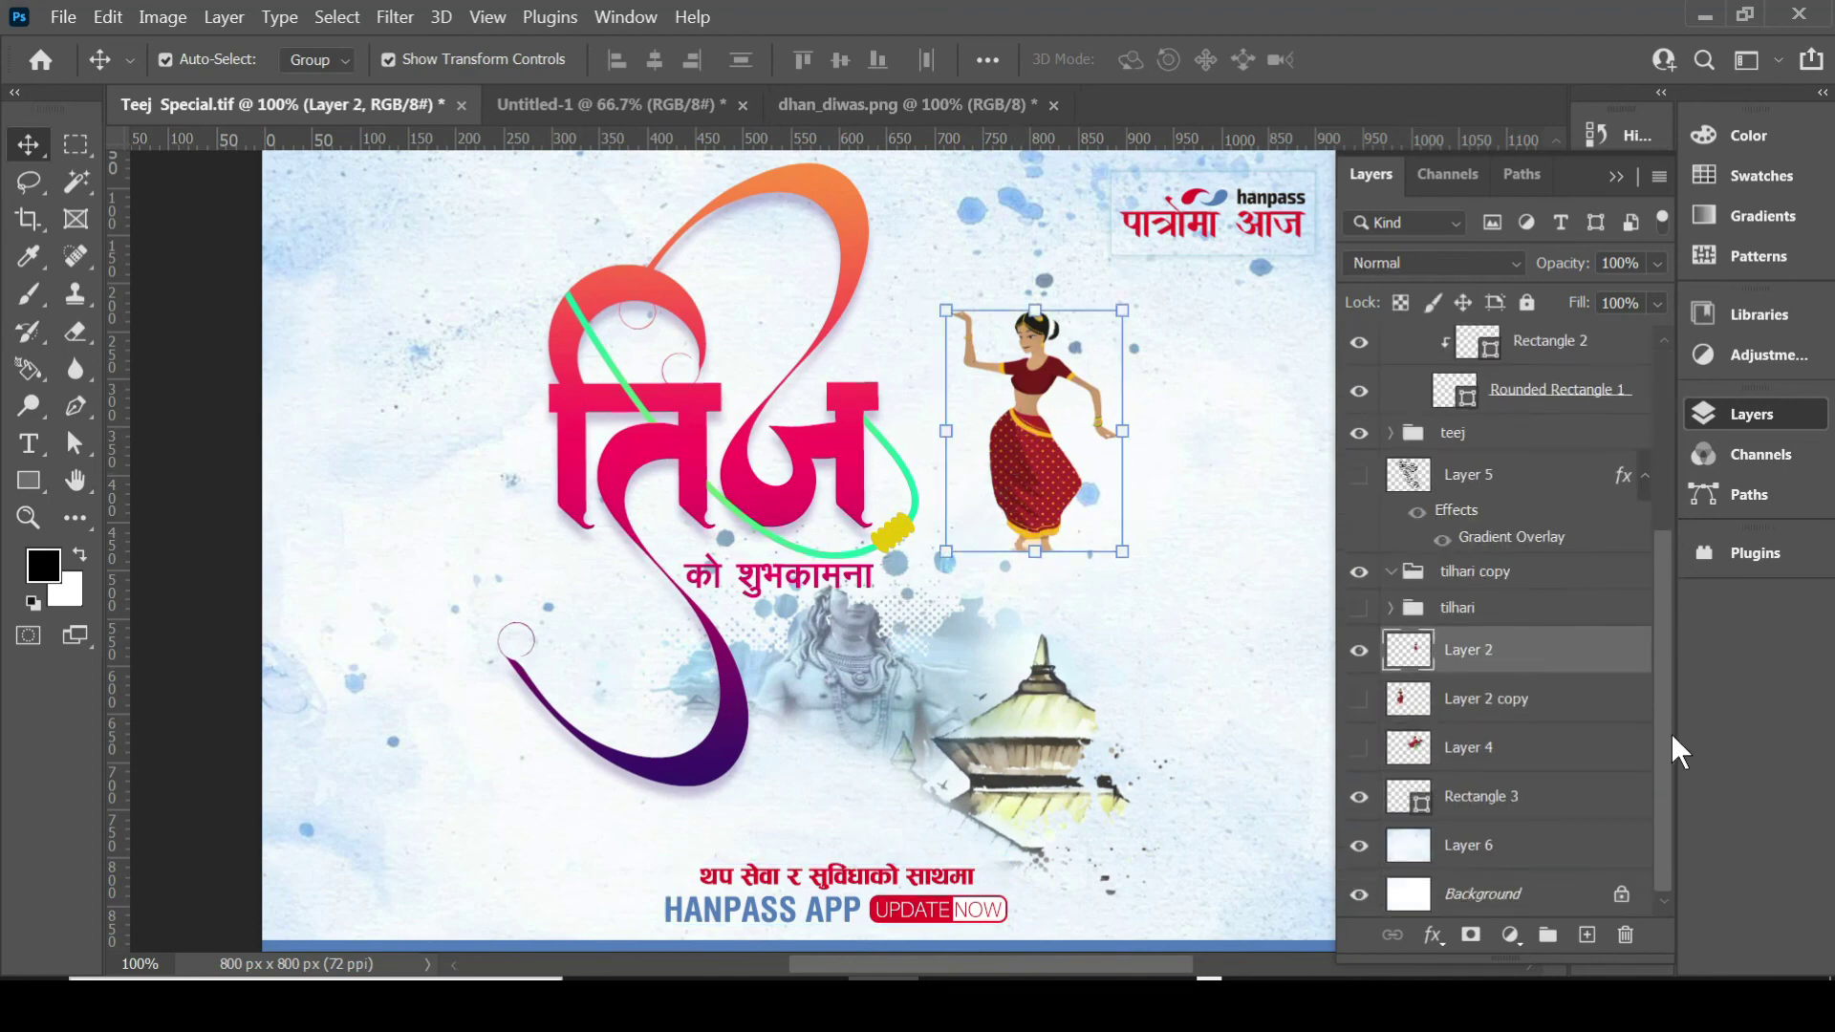
click(1421, 710)
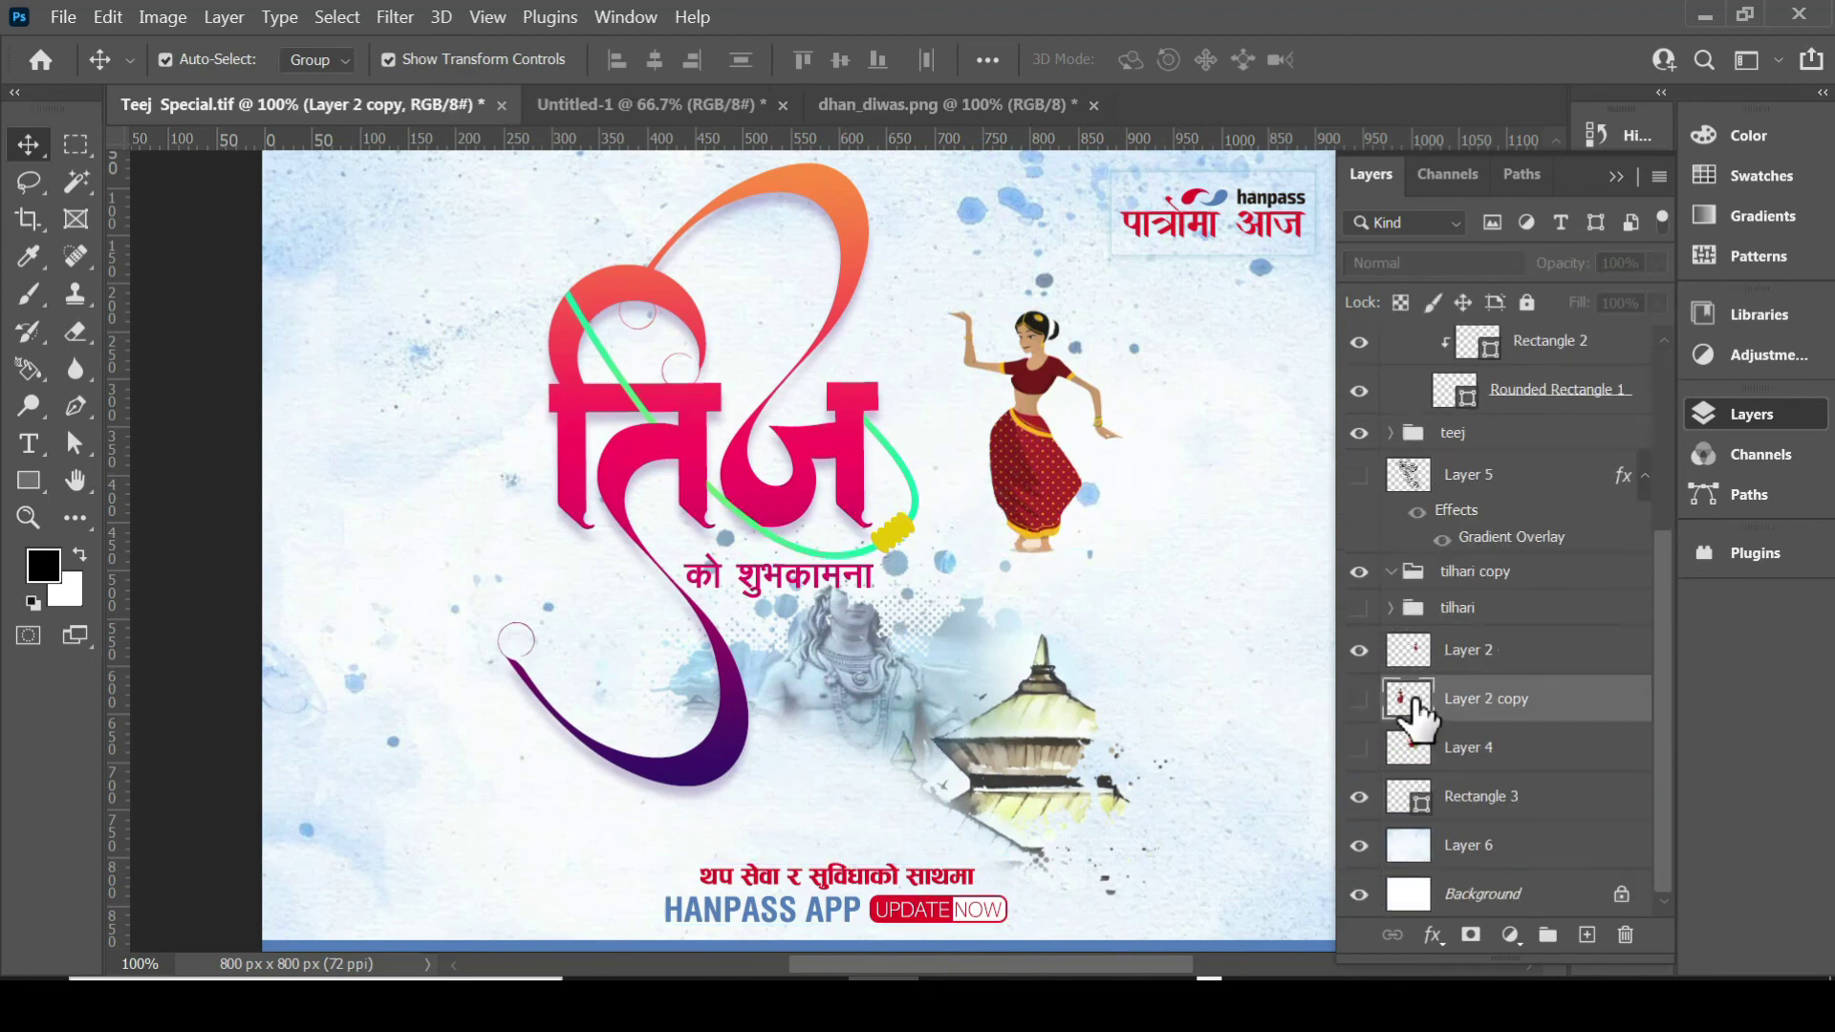
click(1359, 699)
click(1359, 699)
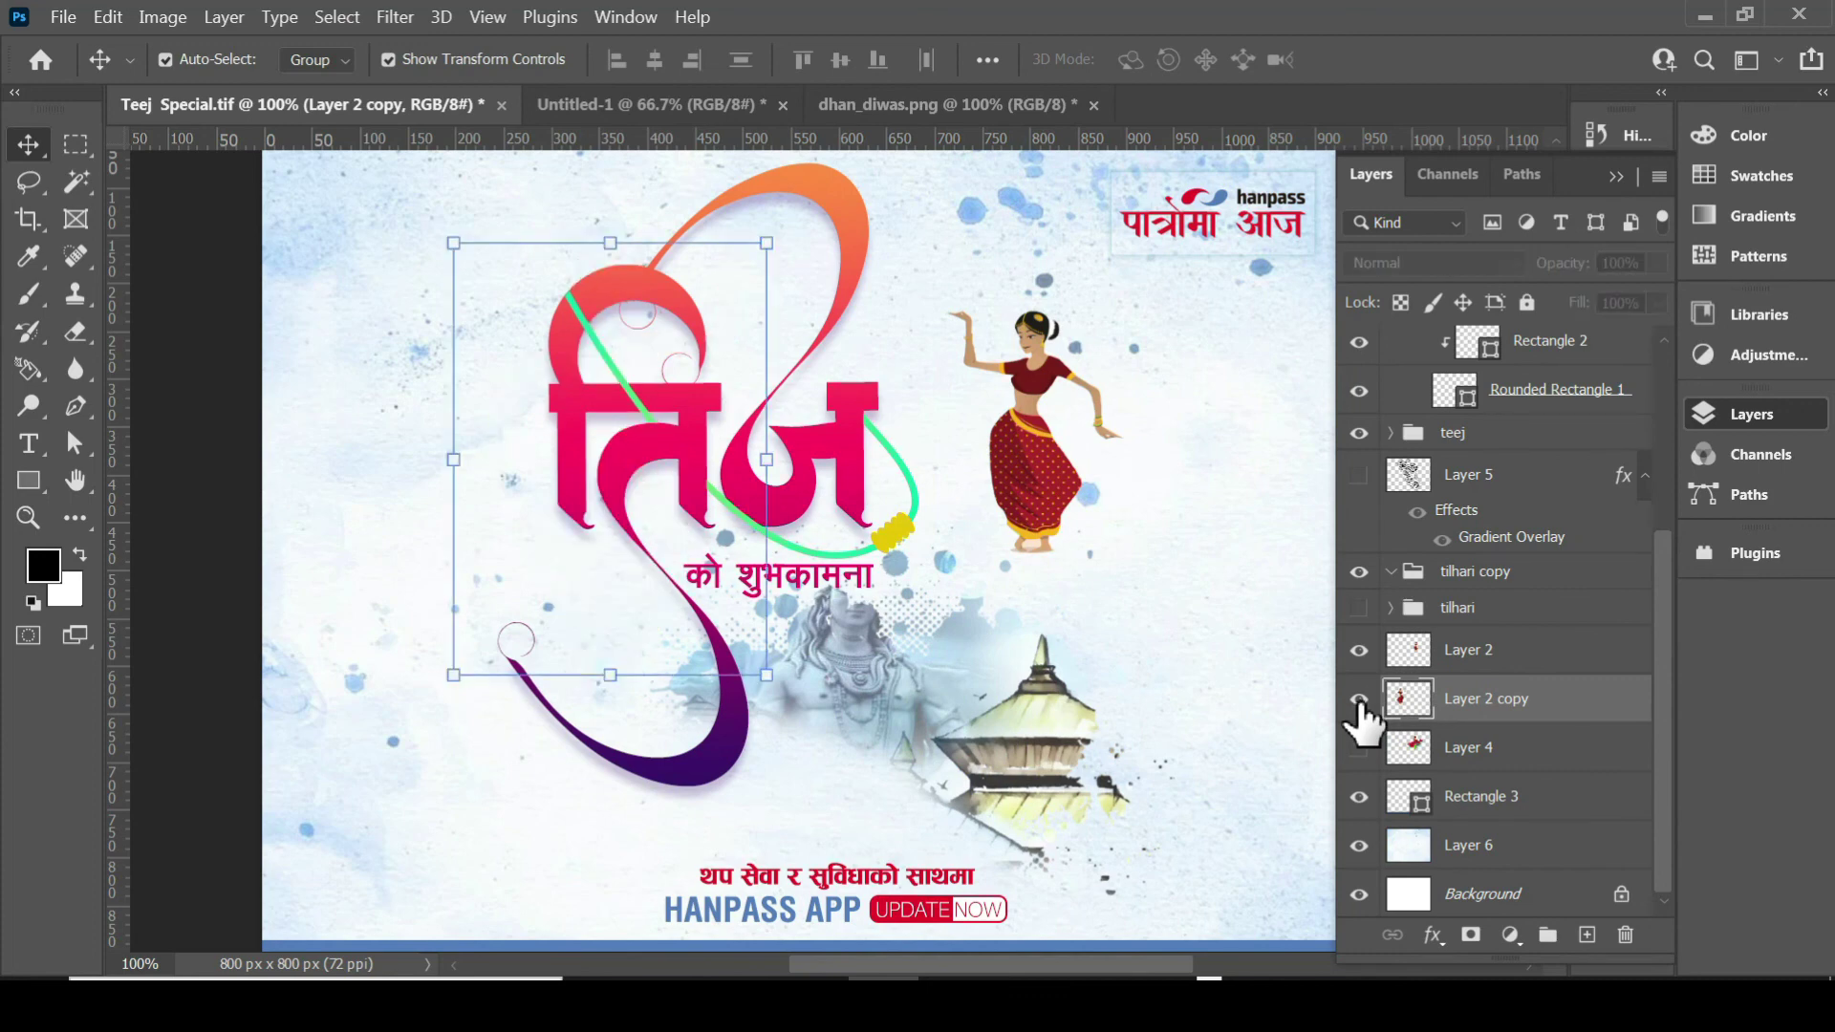
click(1360, 699)
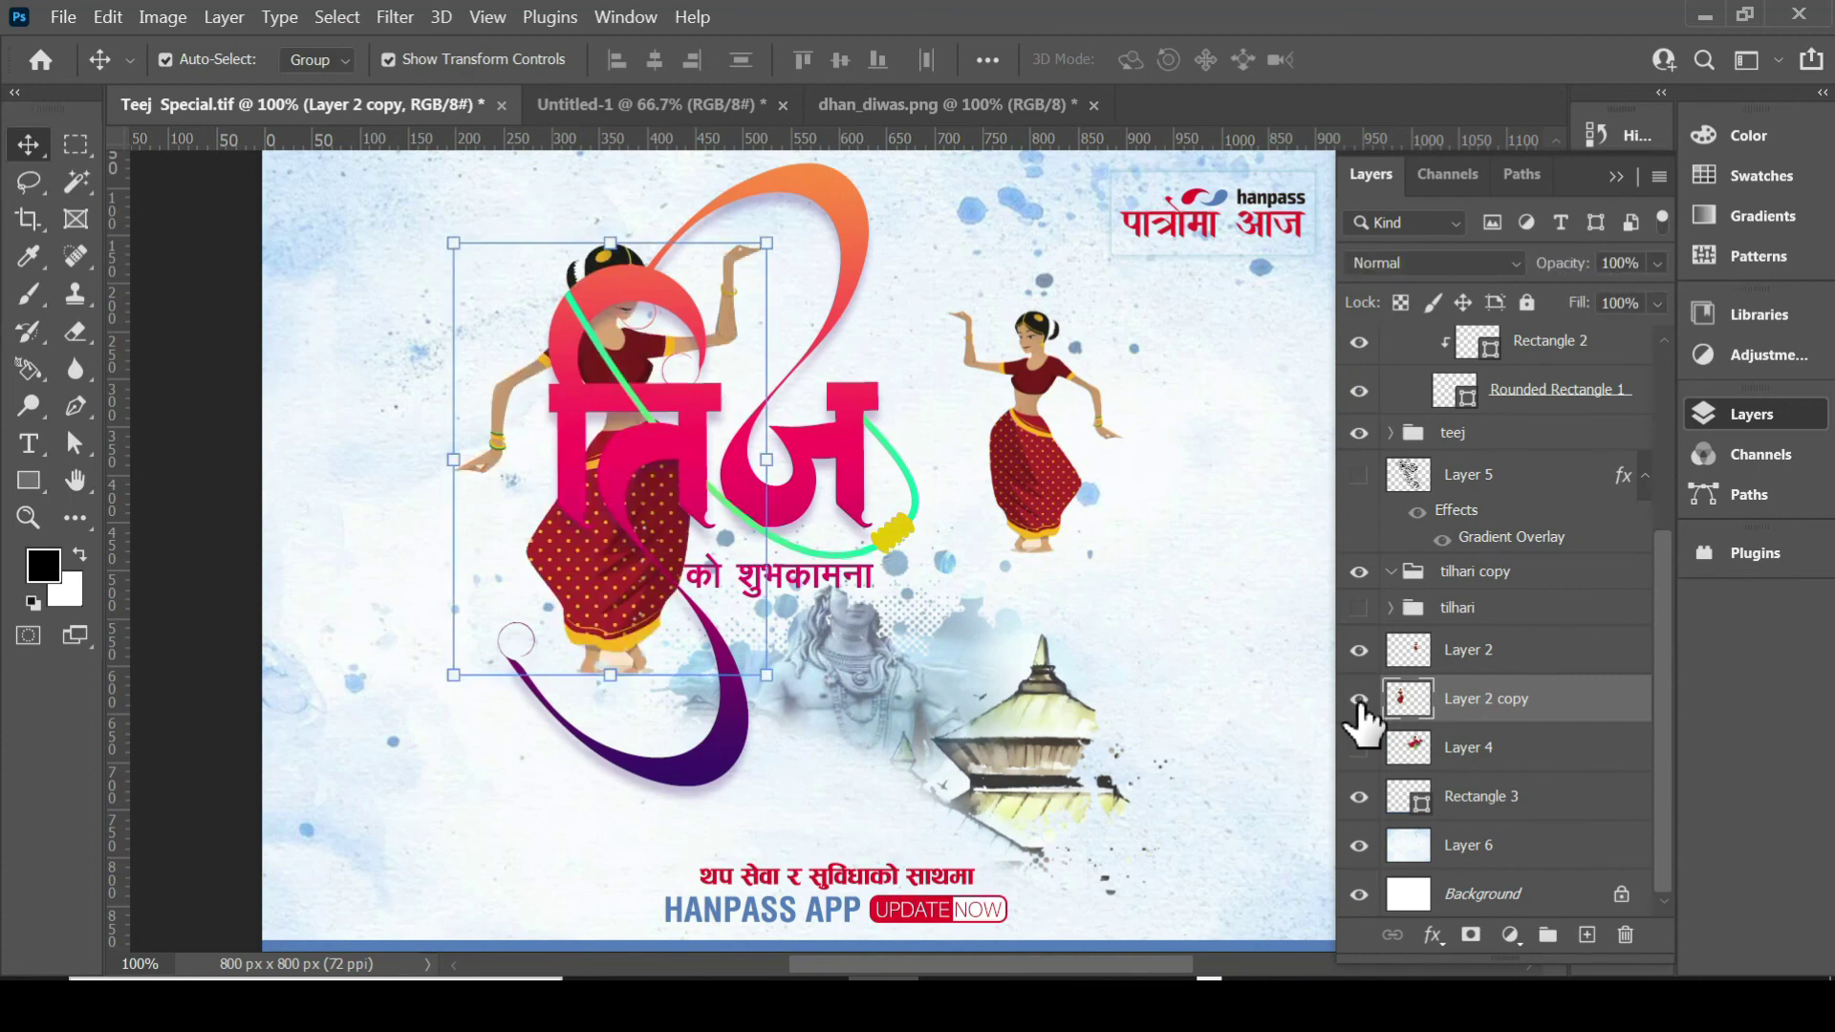
click(1360, 699)
click(1359, 701)
click(1359, 699)
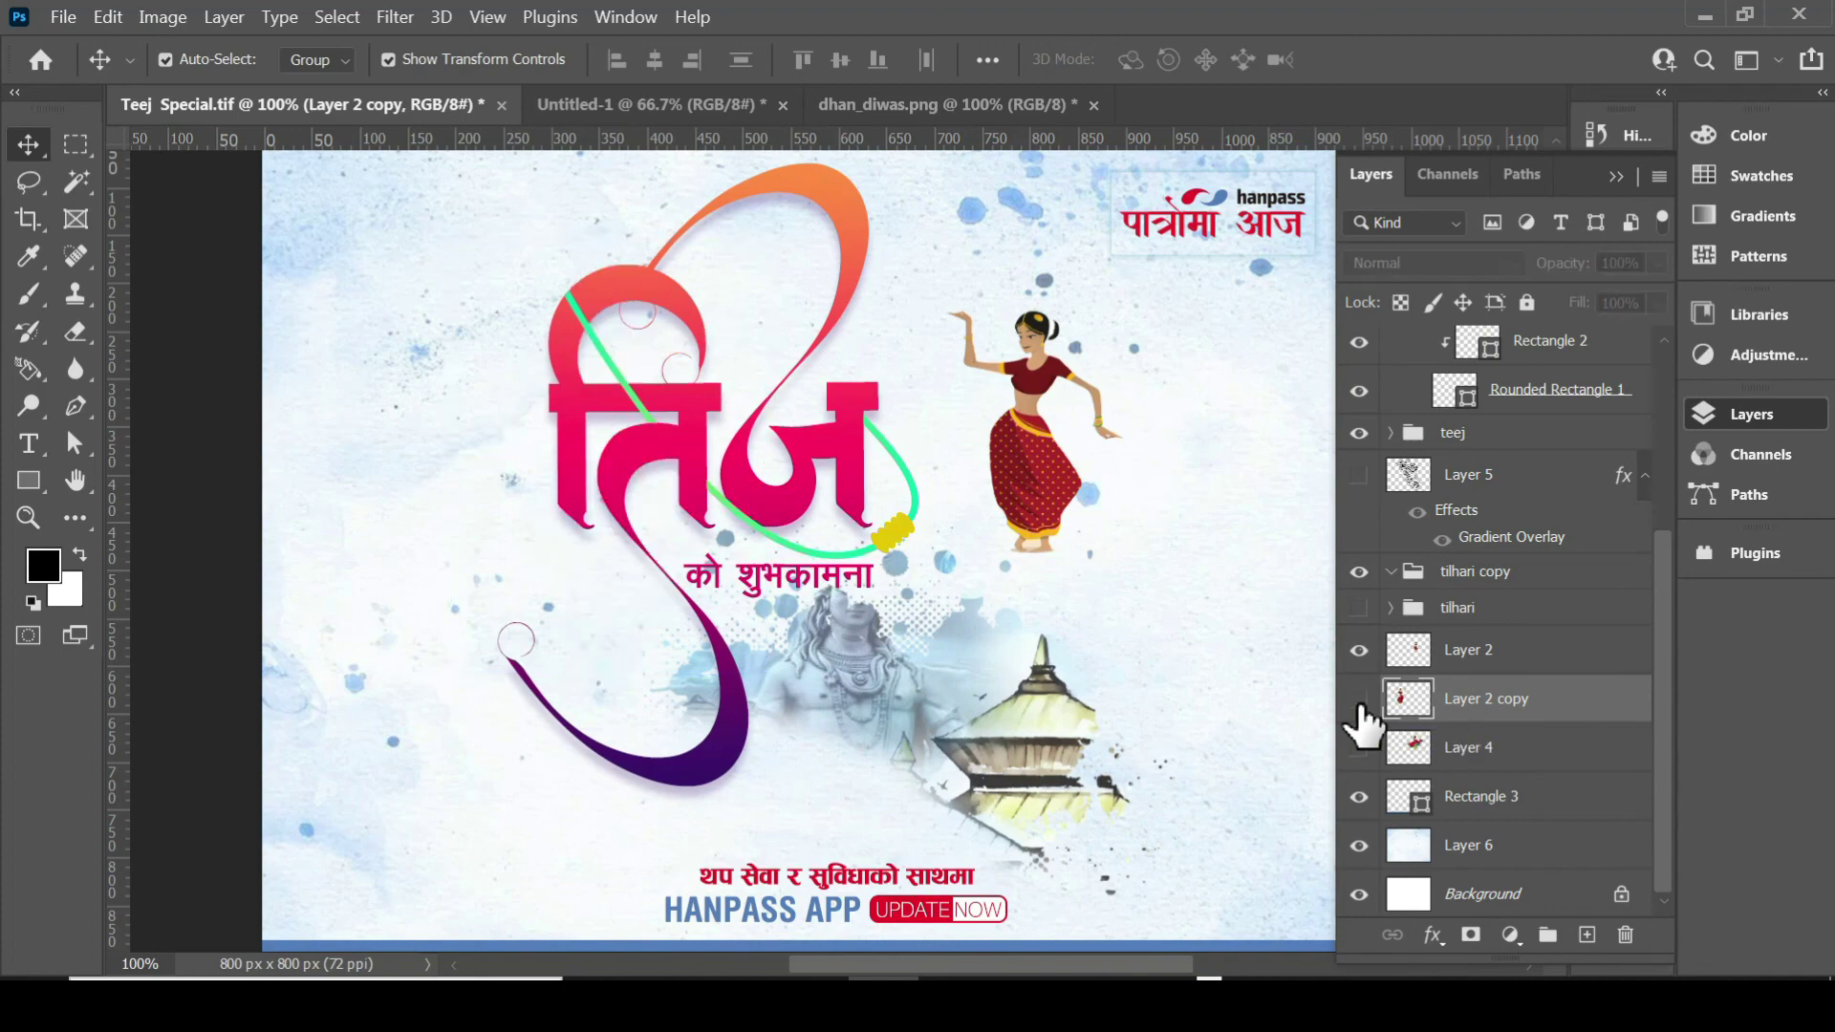
Move the तिज title right and the large dancer left, then drag Layer 2 copy toward Untitled-1.
drag(639, 597, 734, 598)
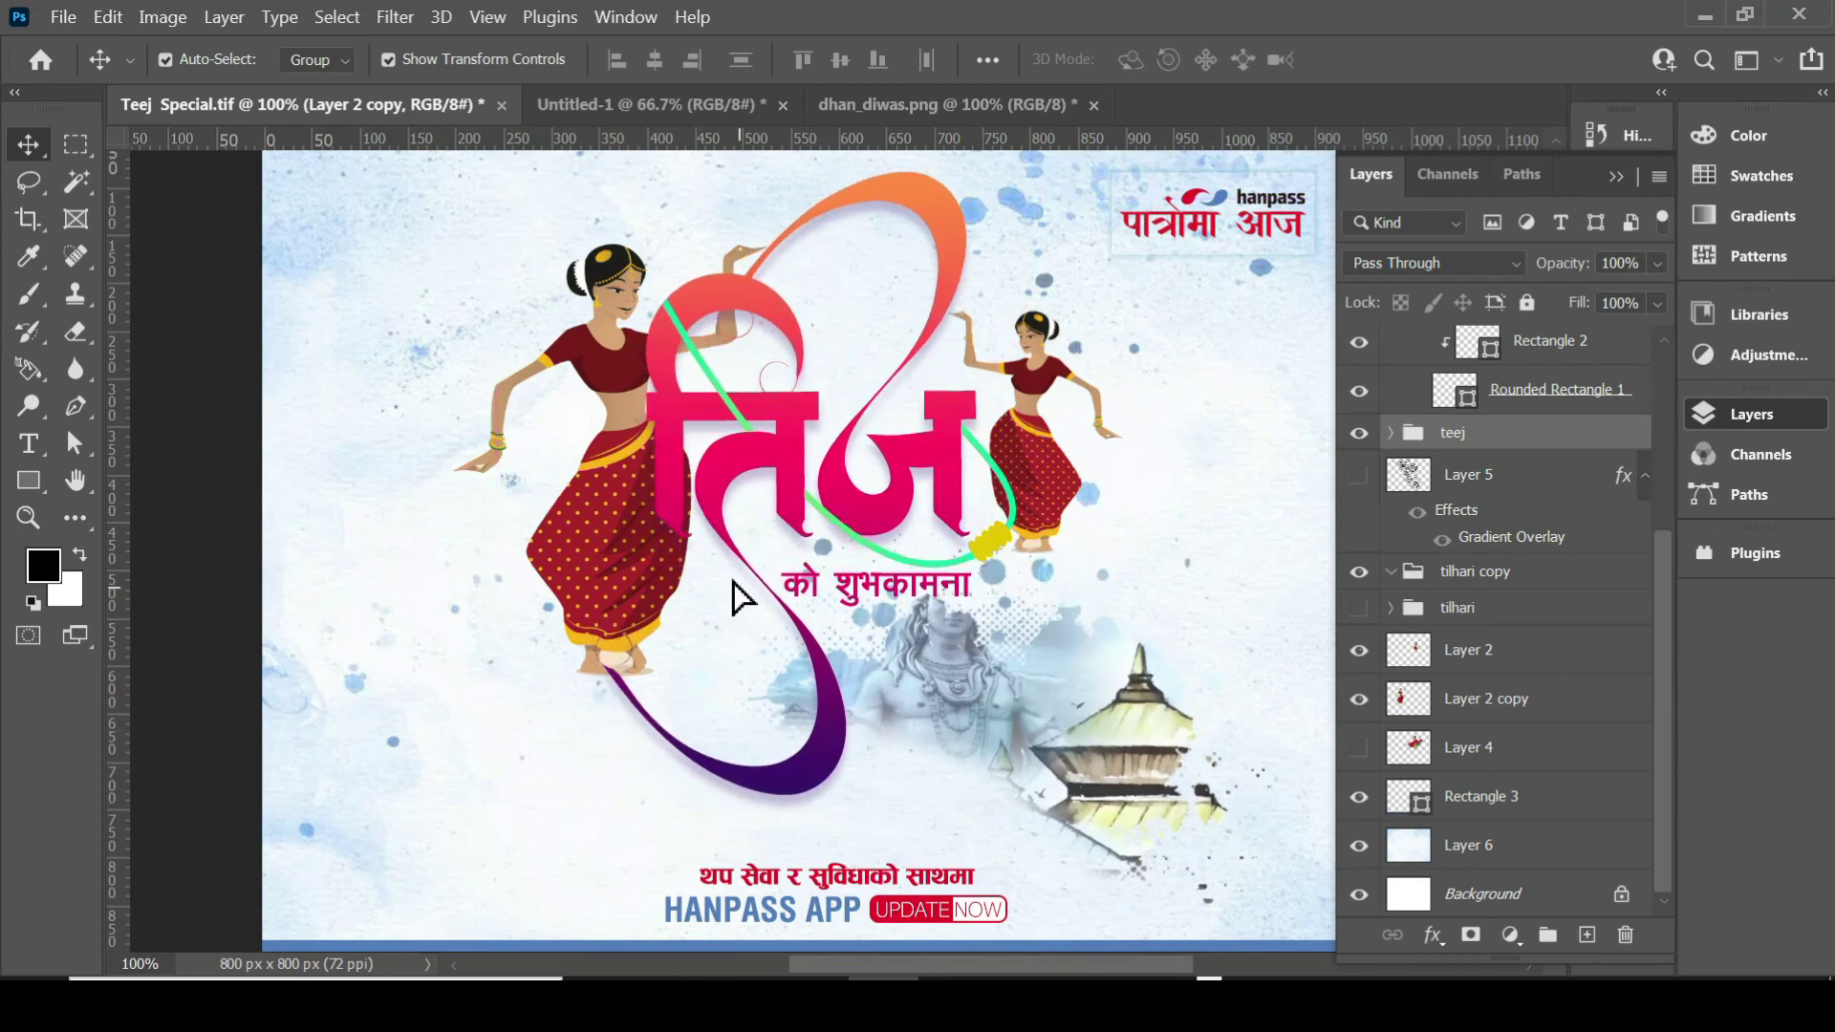
click(591, 336)
drag(592, 348, 488, 377)
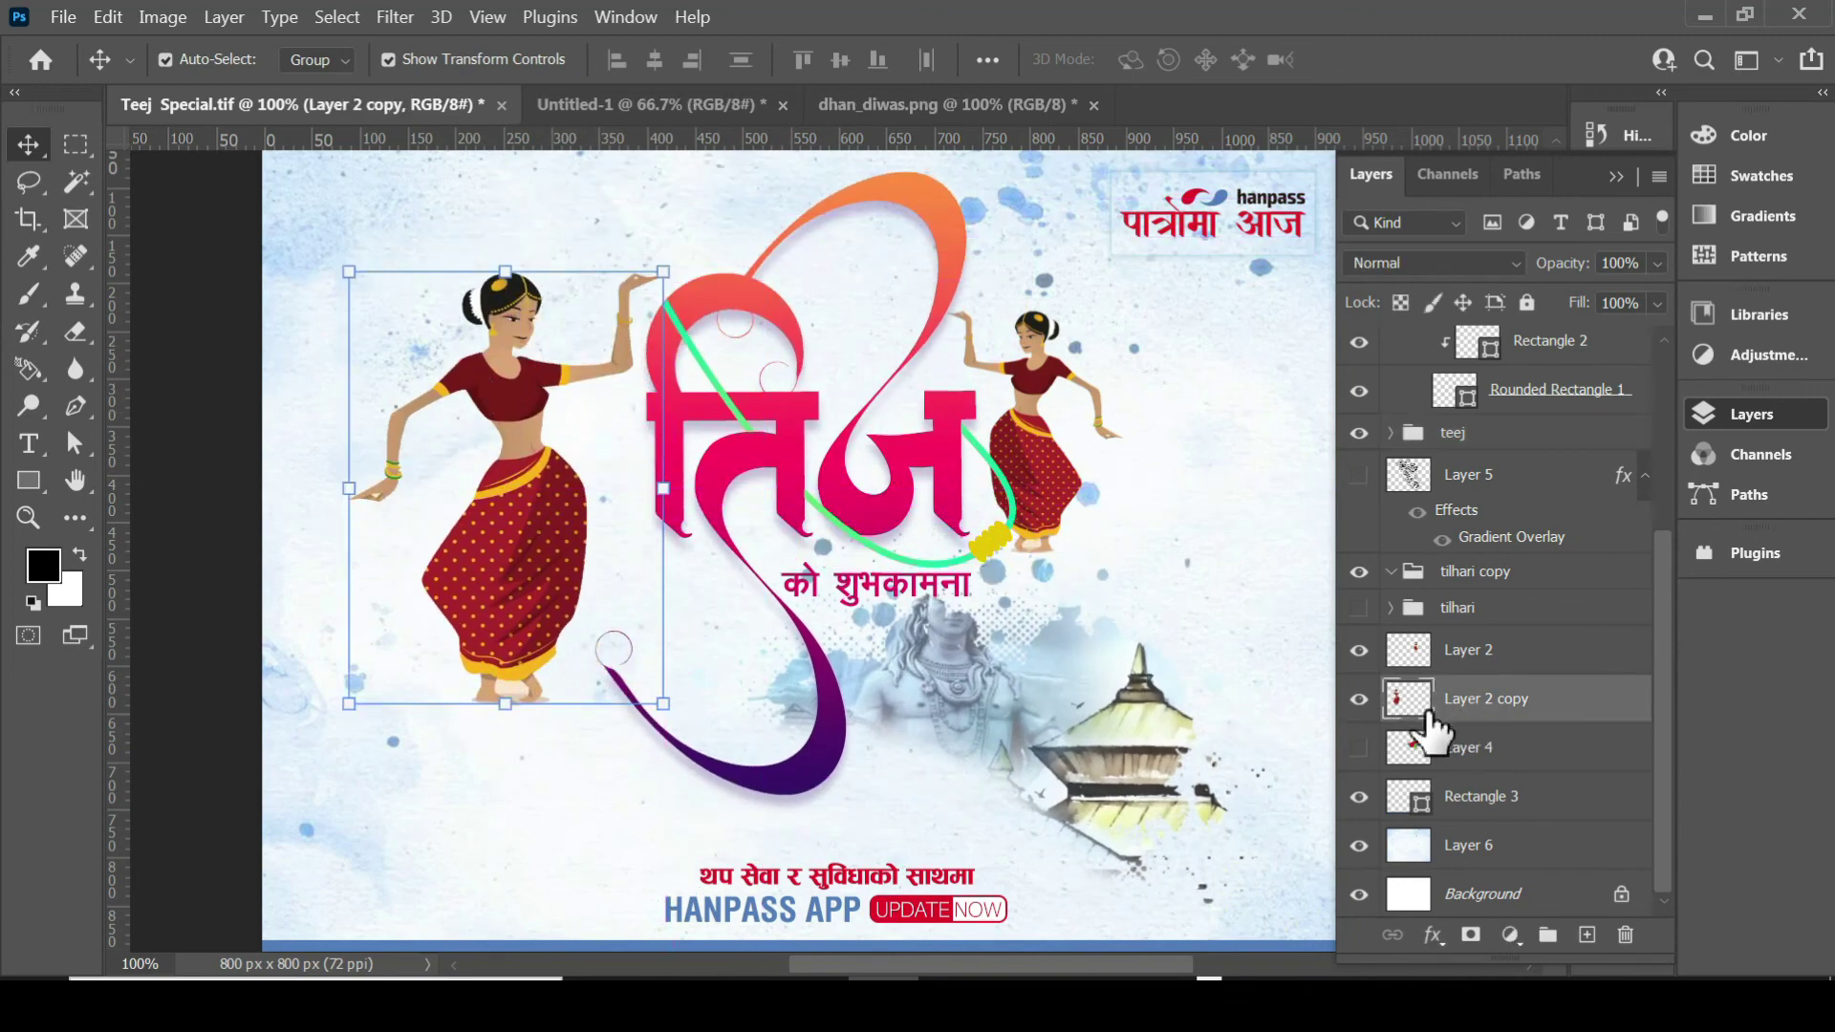
mouse_move(1394, 706)
mouse_down()
mouse_move(806, 247)
mouse_move(957, 565)
mouse_move(1032, 604)
mouse_up()
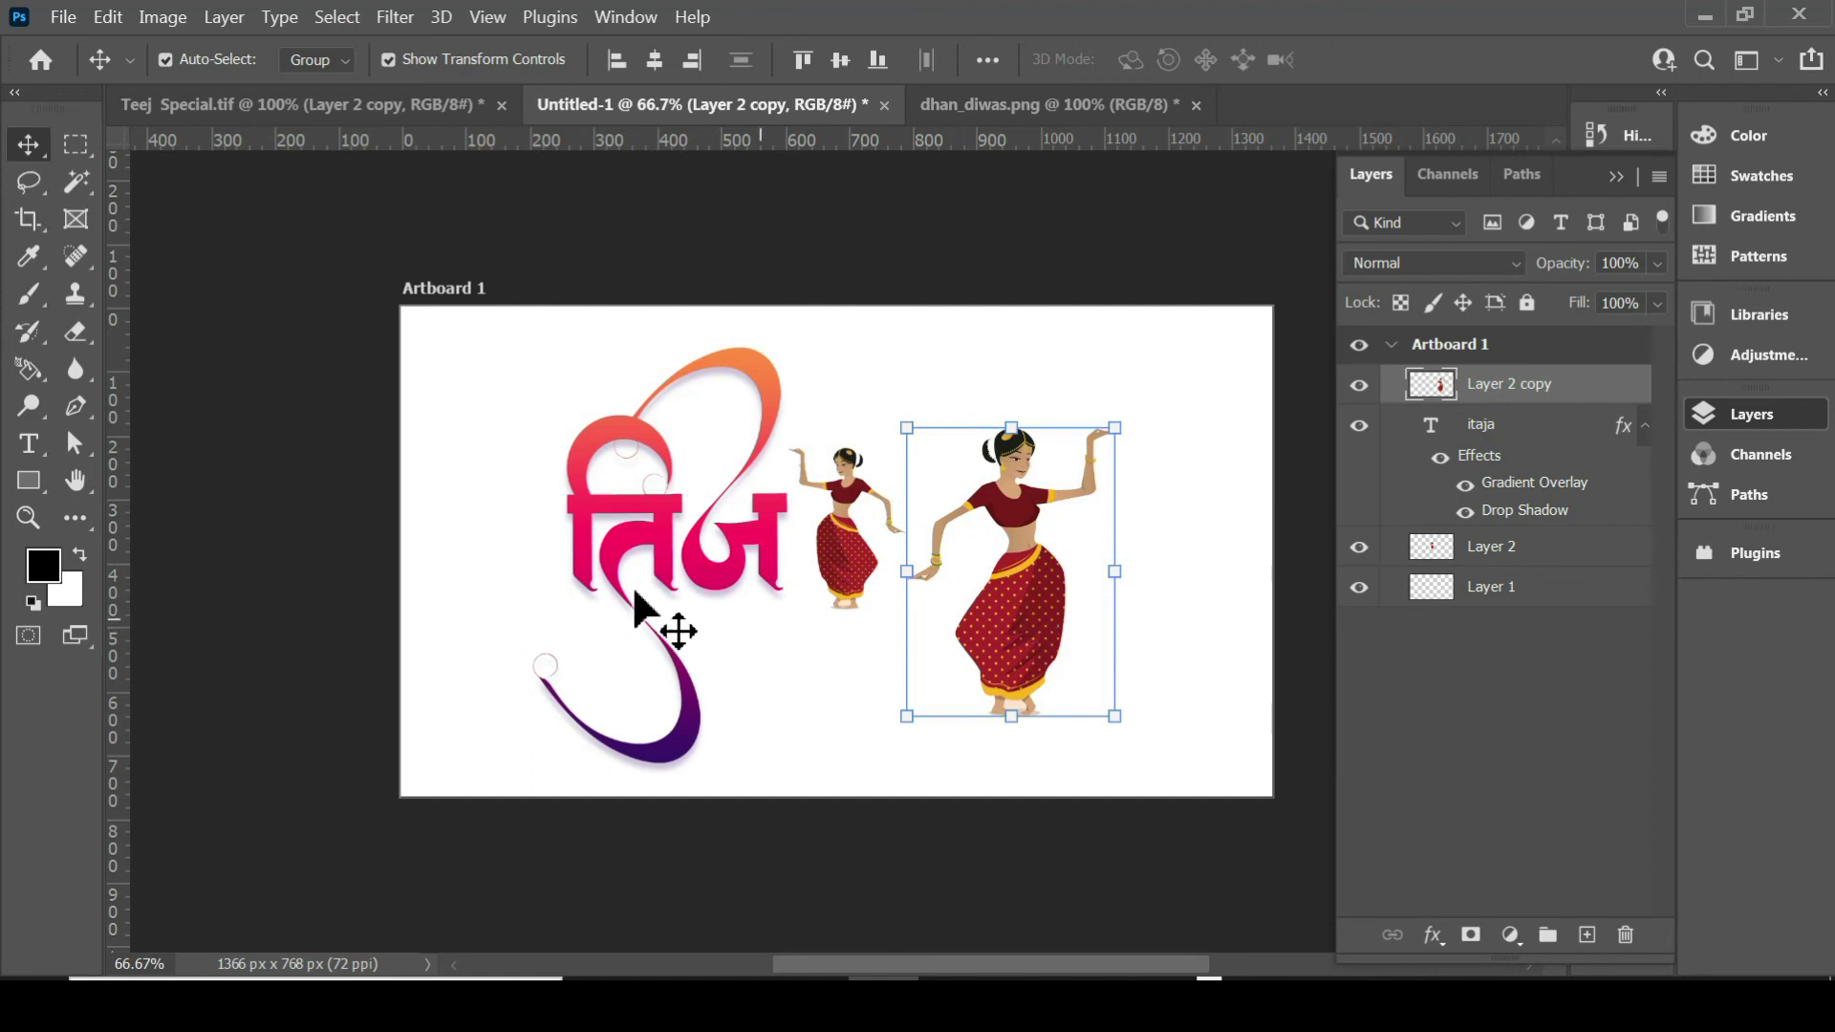
Nudge the large dancer up and left beside the small dancer on Artboard 1, then deselect.
click(326, 533)
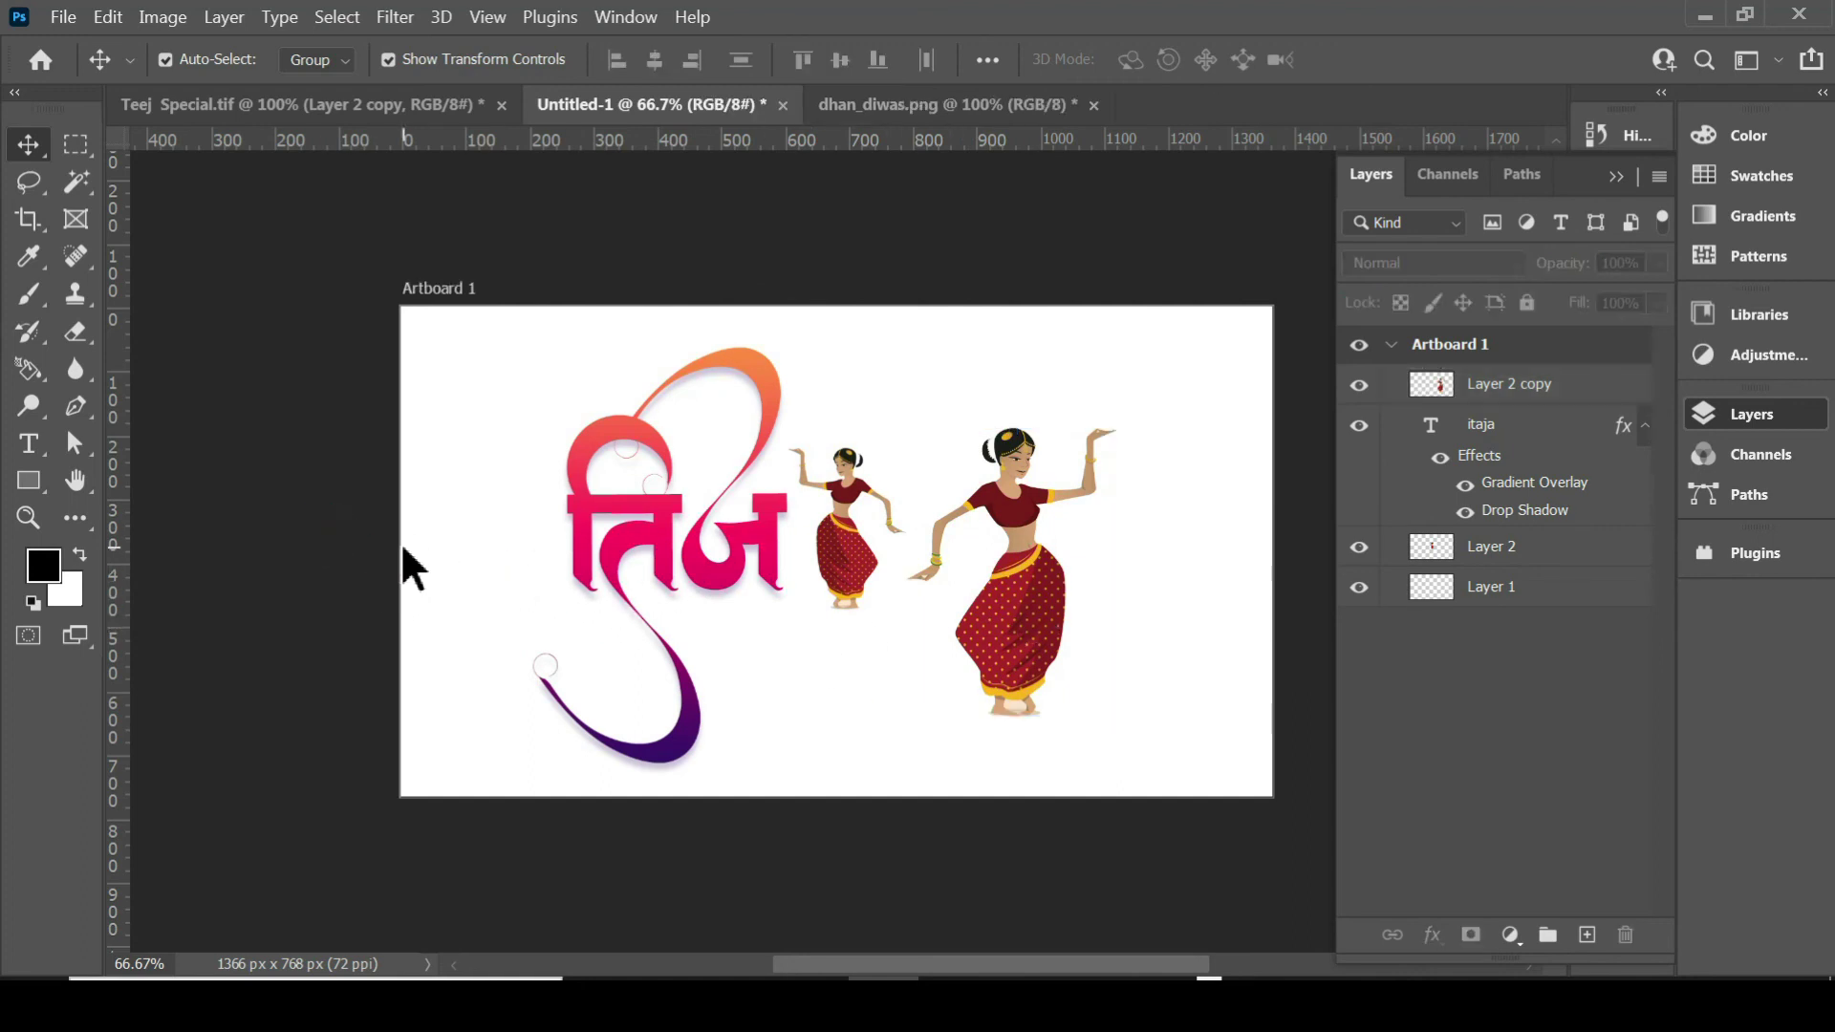
drag(1042, 627, 1034, 605)
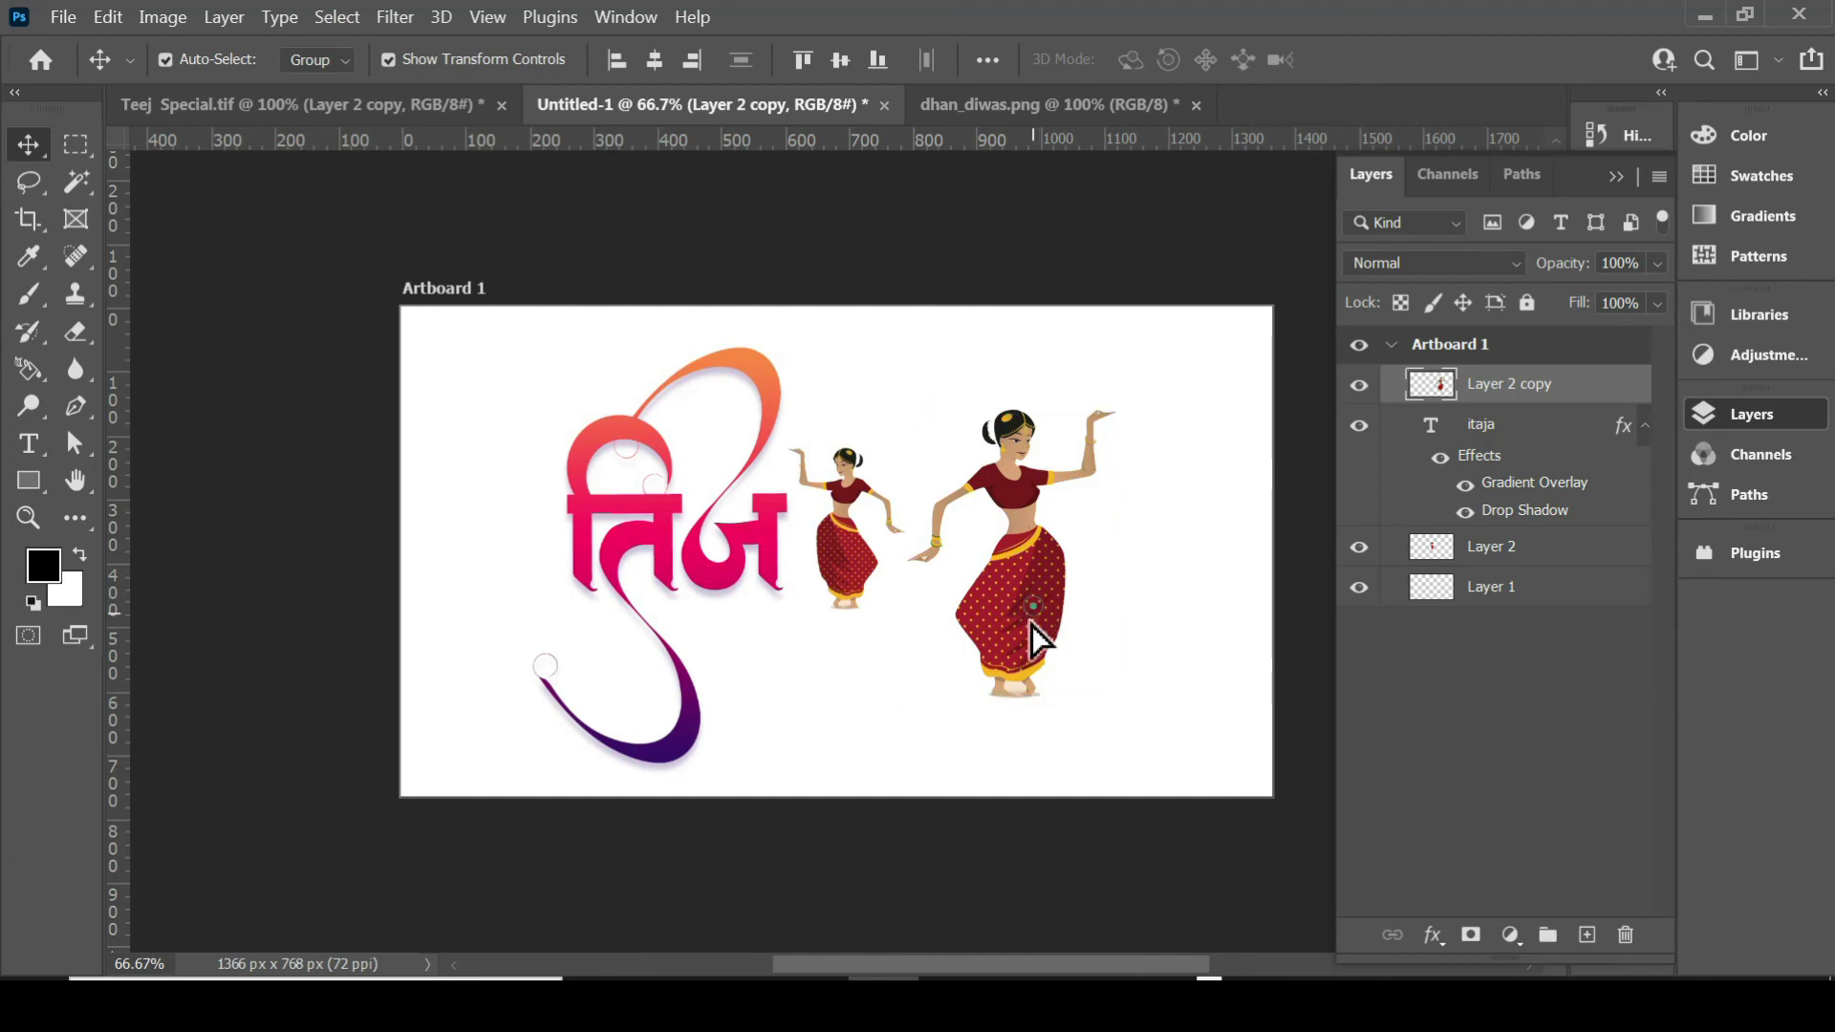
drag(1034, 605, 1015, 619)
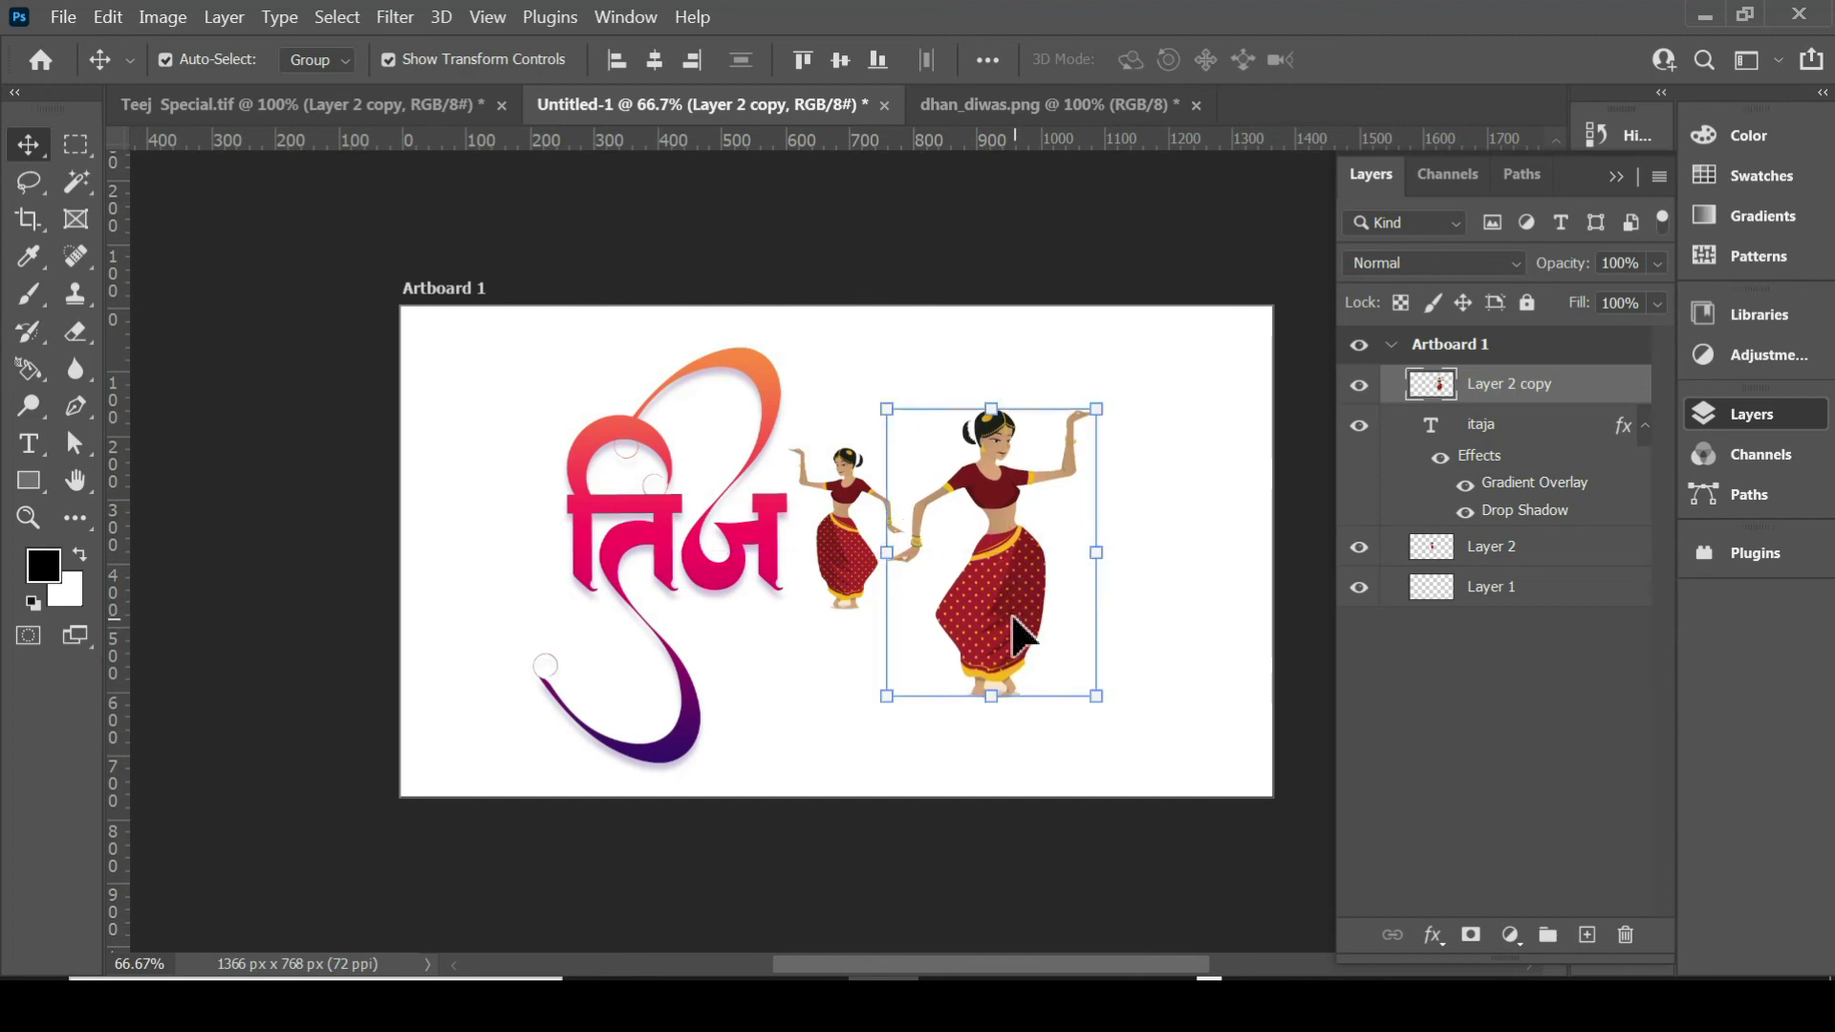
click(283, 389)
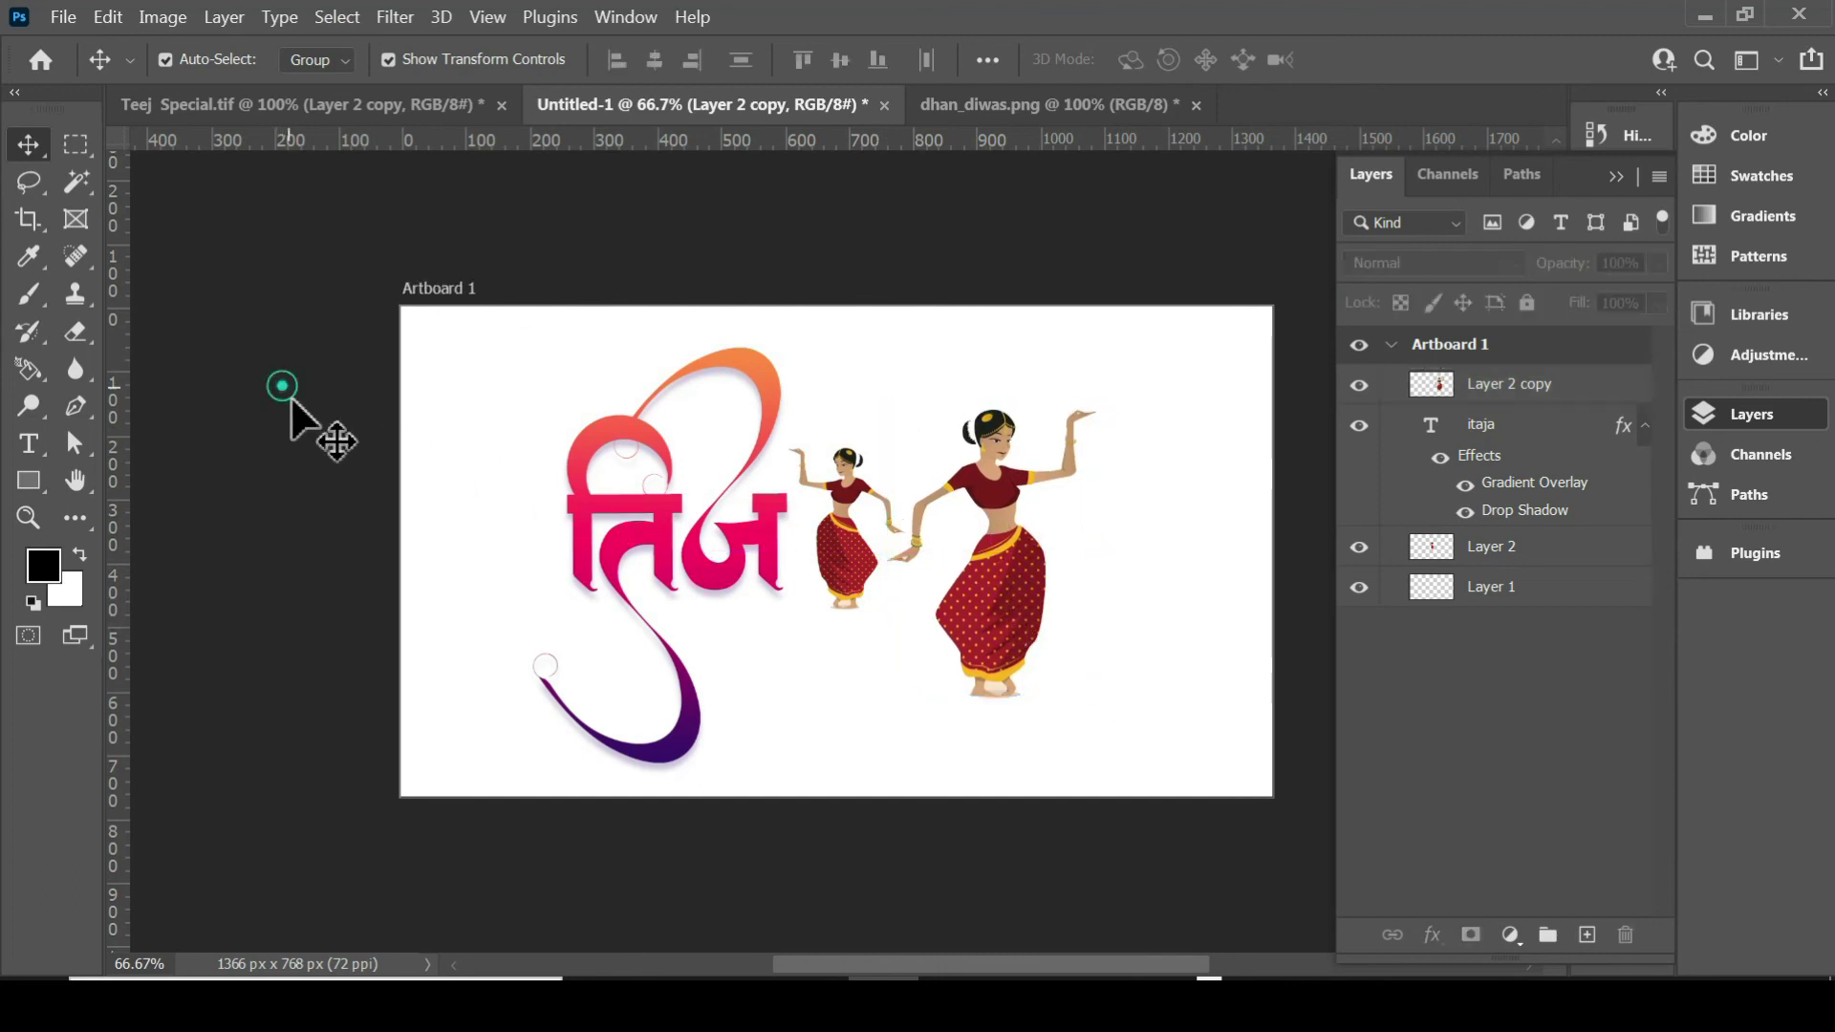